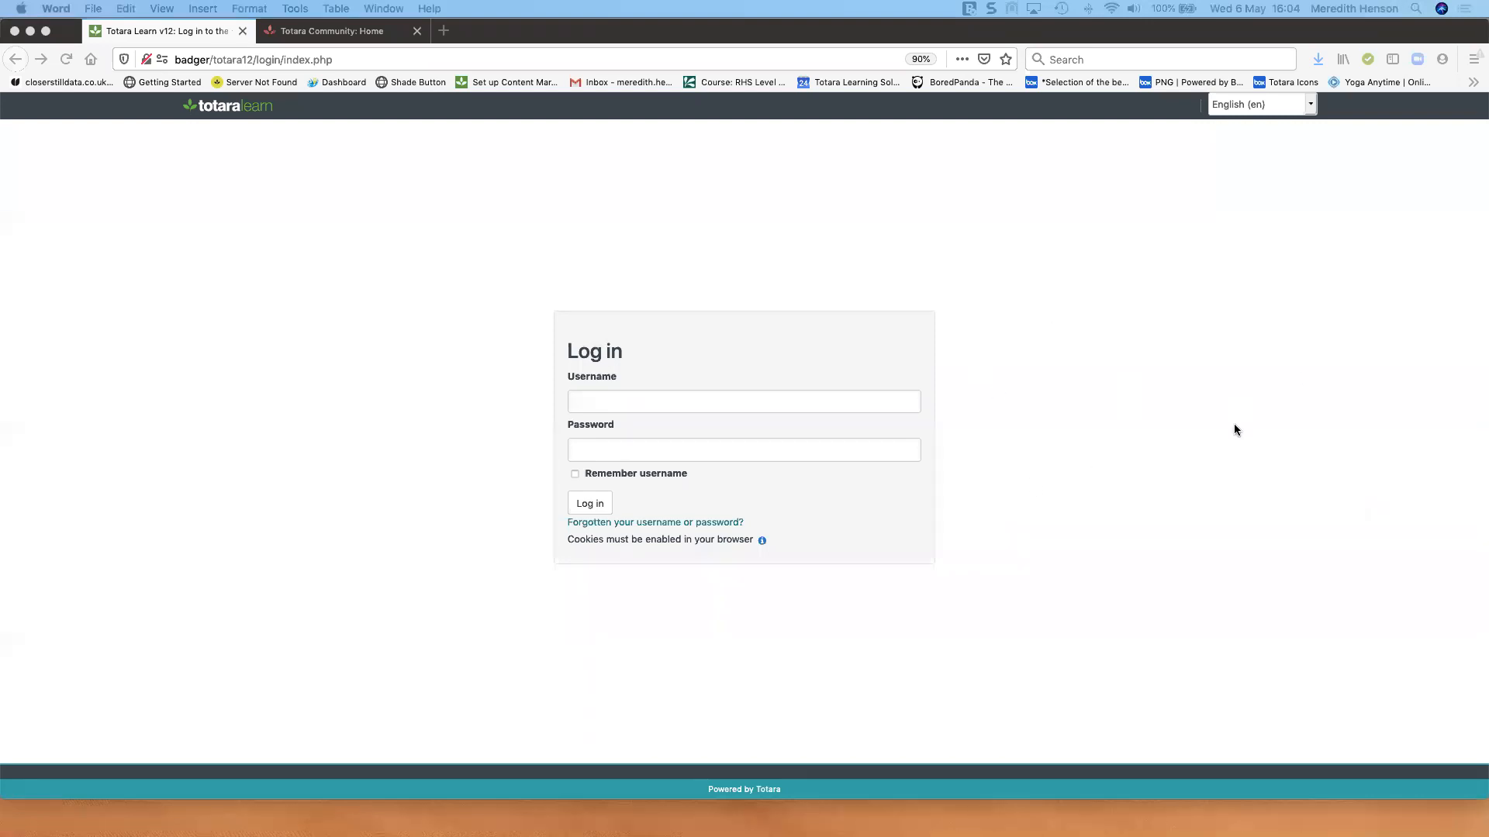
# Step: Log in to the Totara site with the administrator's username and password
pyautogui.click(635, 403)
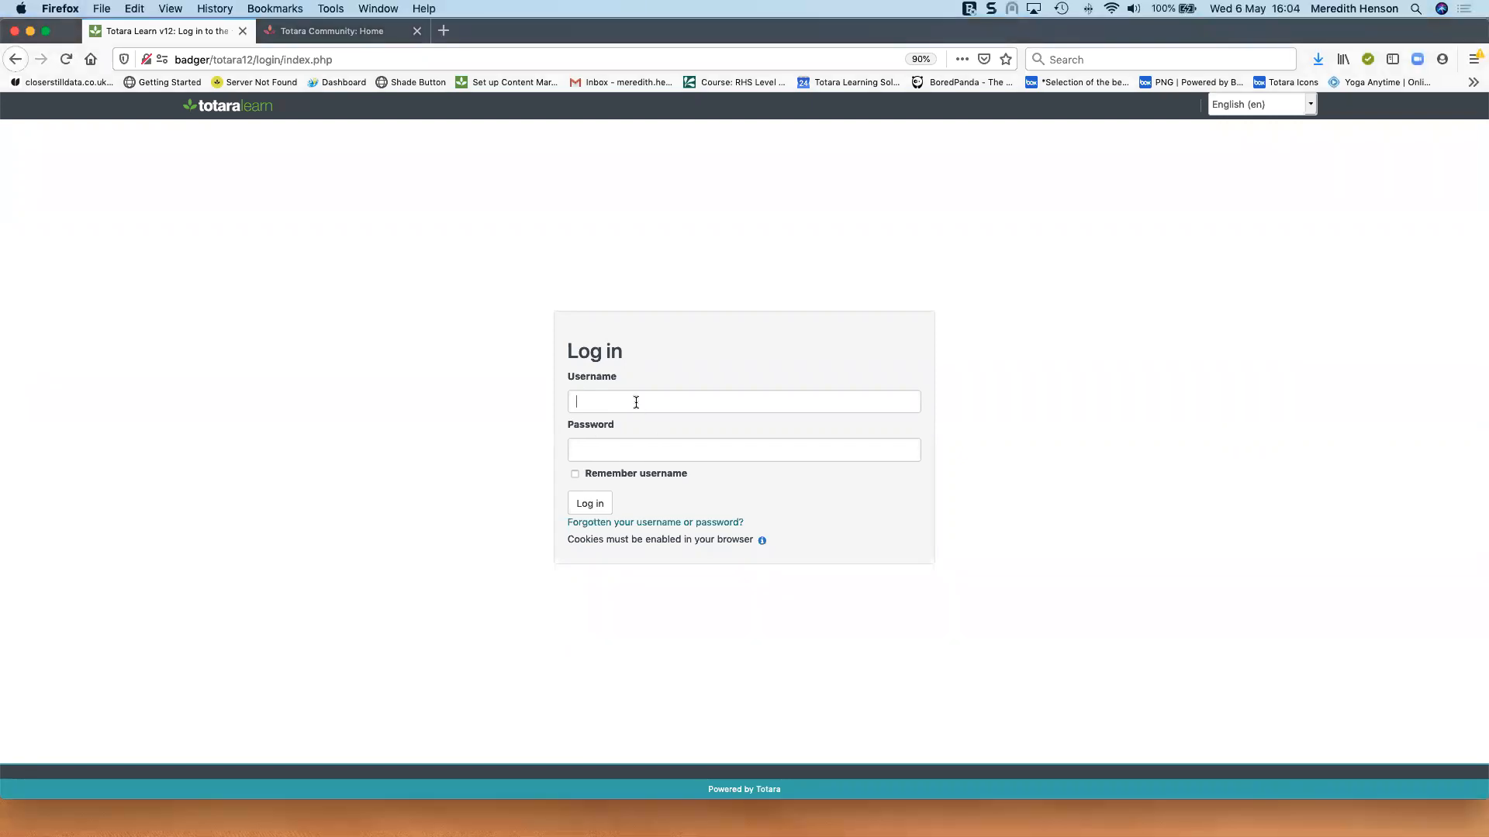
pyautogui.click(636, 403)
pyautogui.click(620, 456)
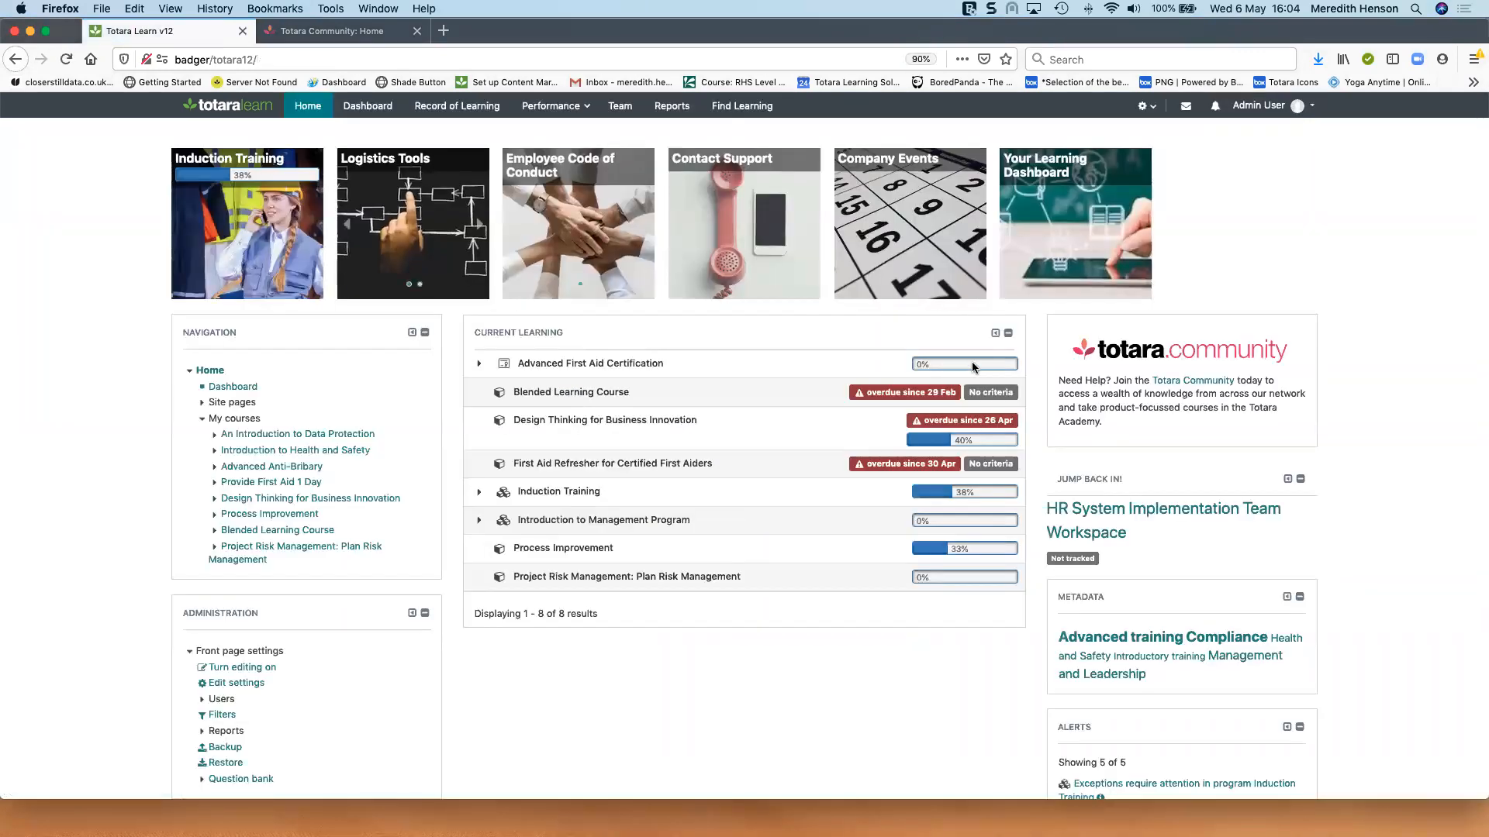
# Step: Open the Manage authentication settings page among the site's plugin settings
pyautogui.click(1147, 106)
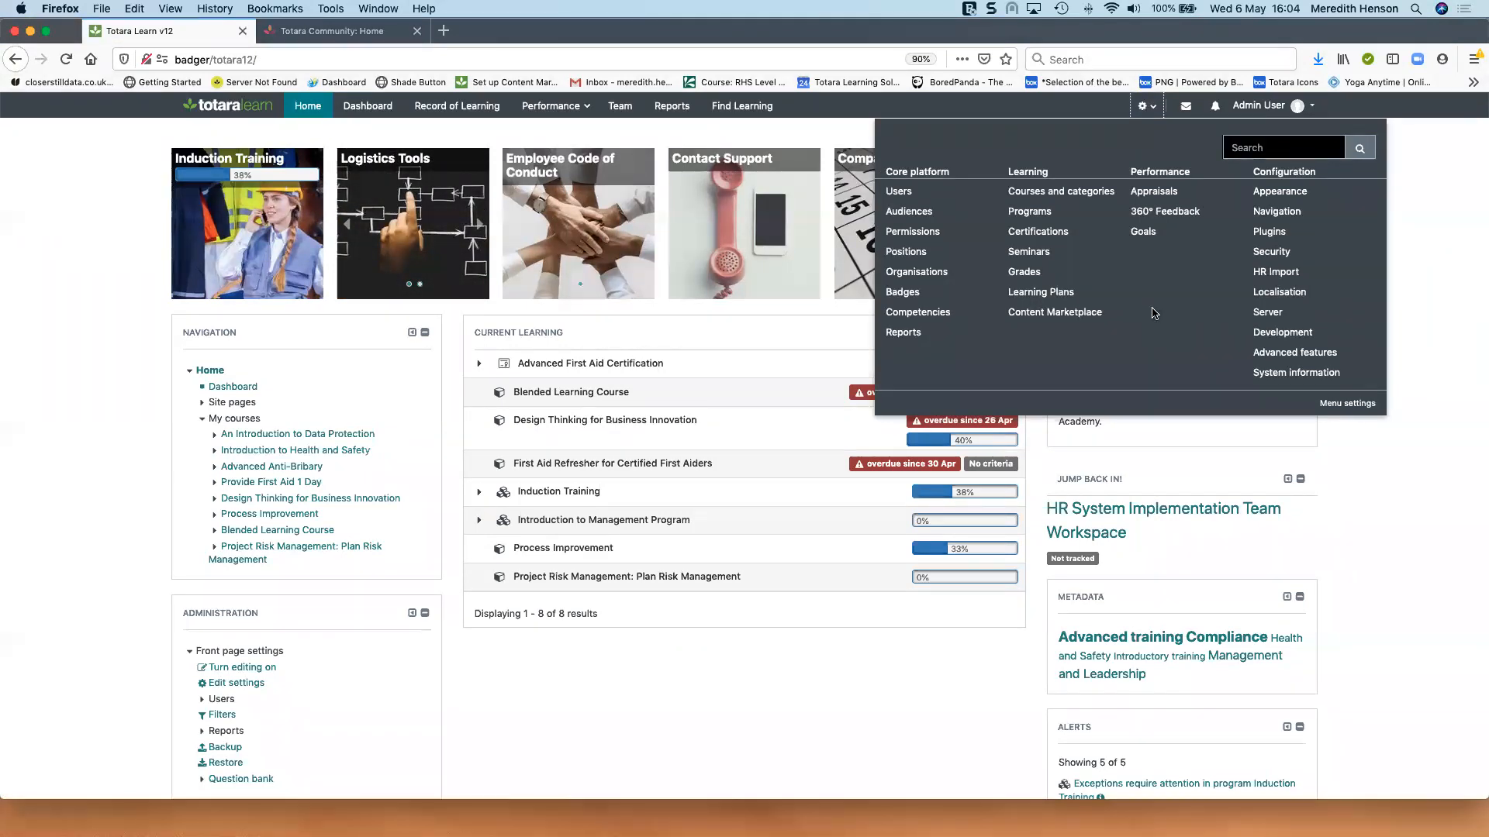
pyautogui.click(1271, 232)
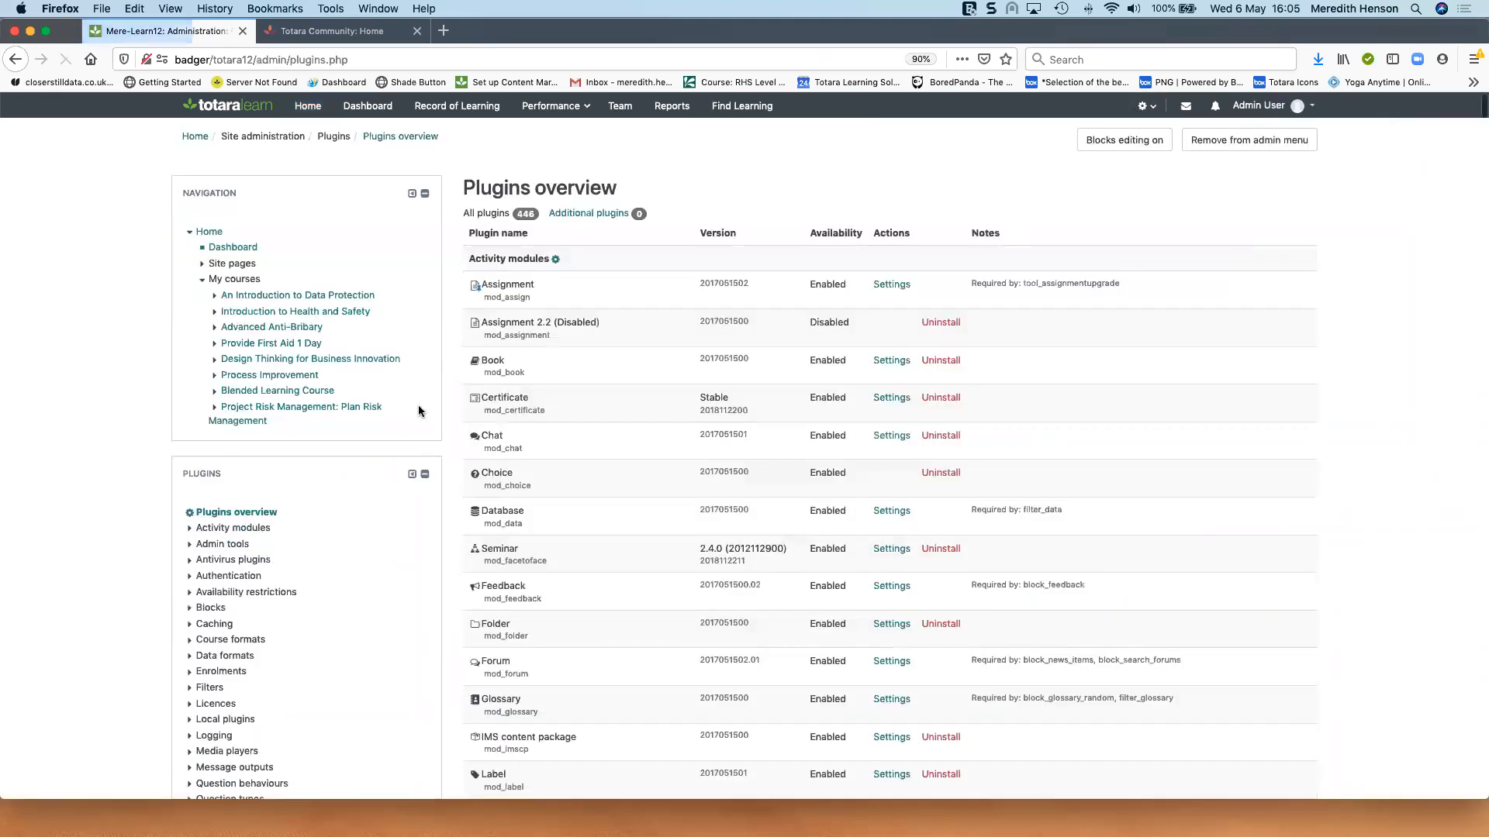
pyautogui.scroll(-2, 334, 487)
pyautogui.click(191, 501)
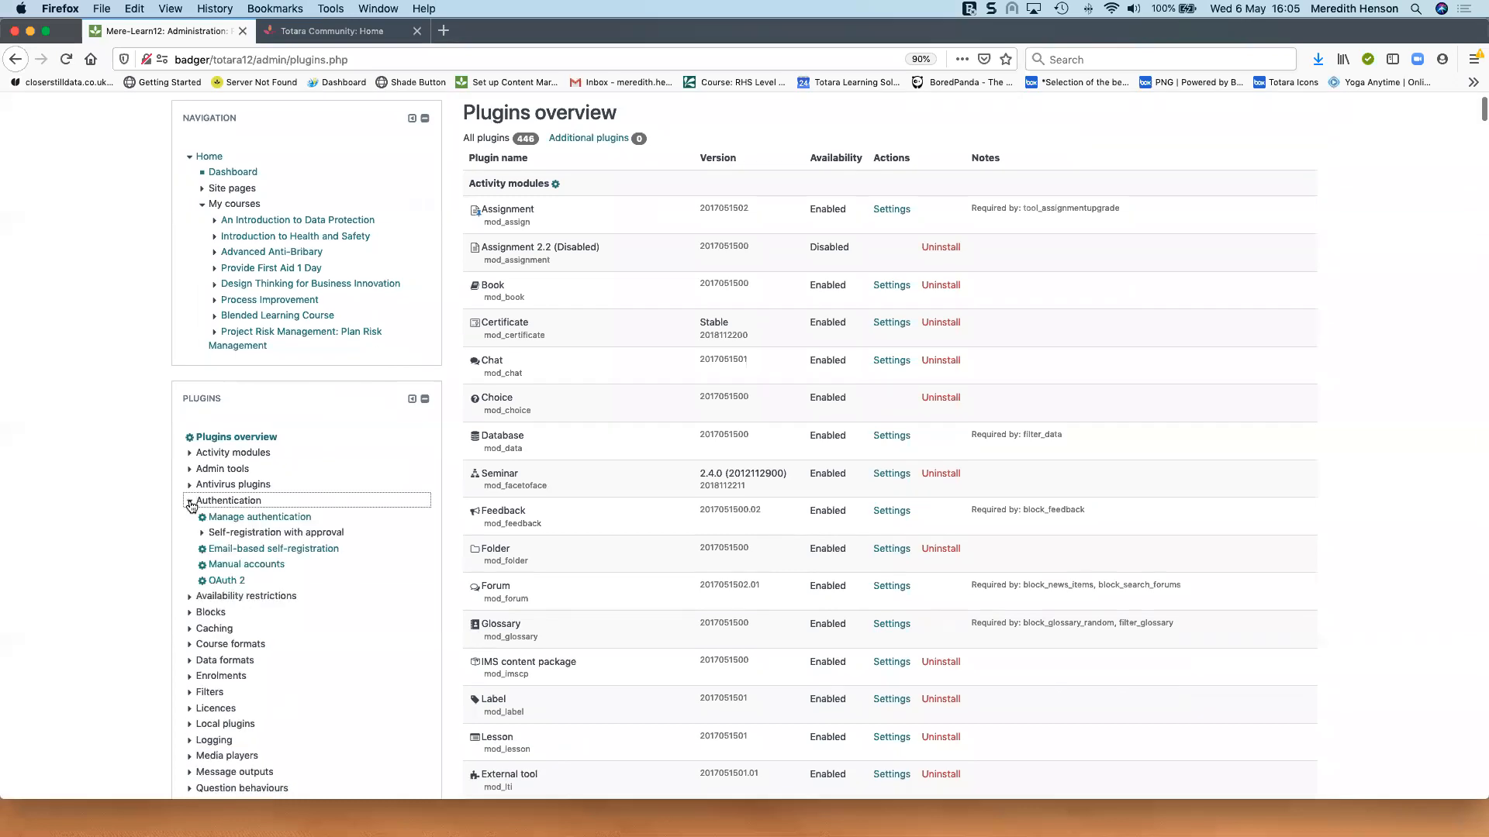
pyautogui.click(233, 517)
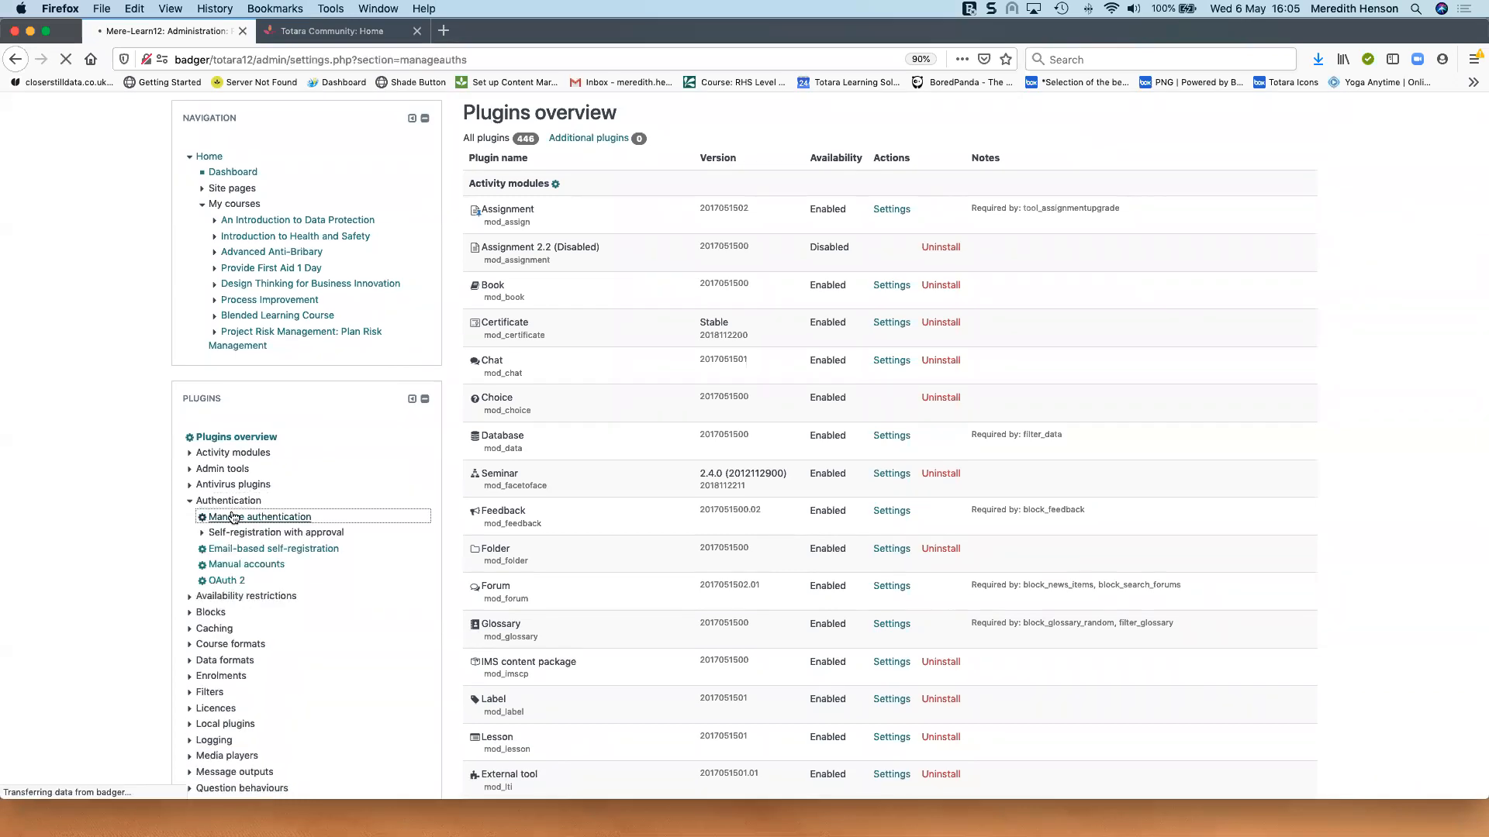
# Step: Enter the custom login instructions "This is how you log in. This is how you create an account."
pyautogui.scroll(-5, 722, 522)
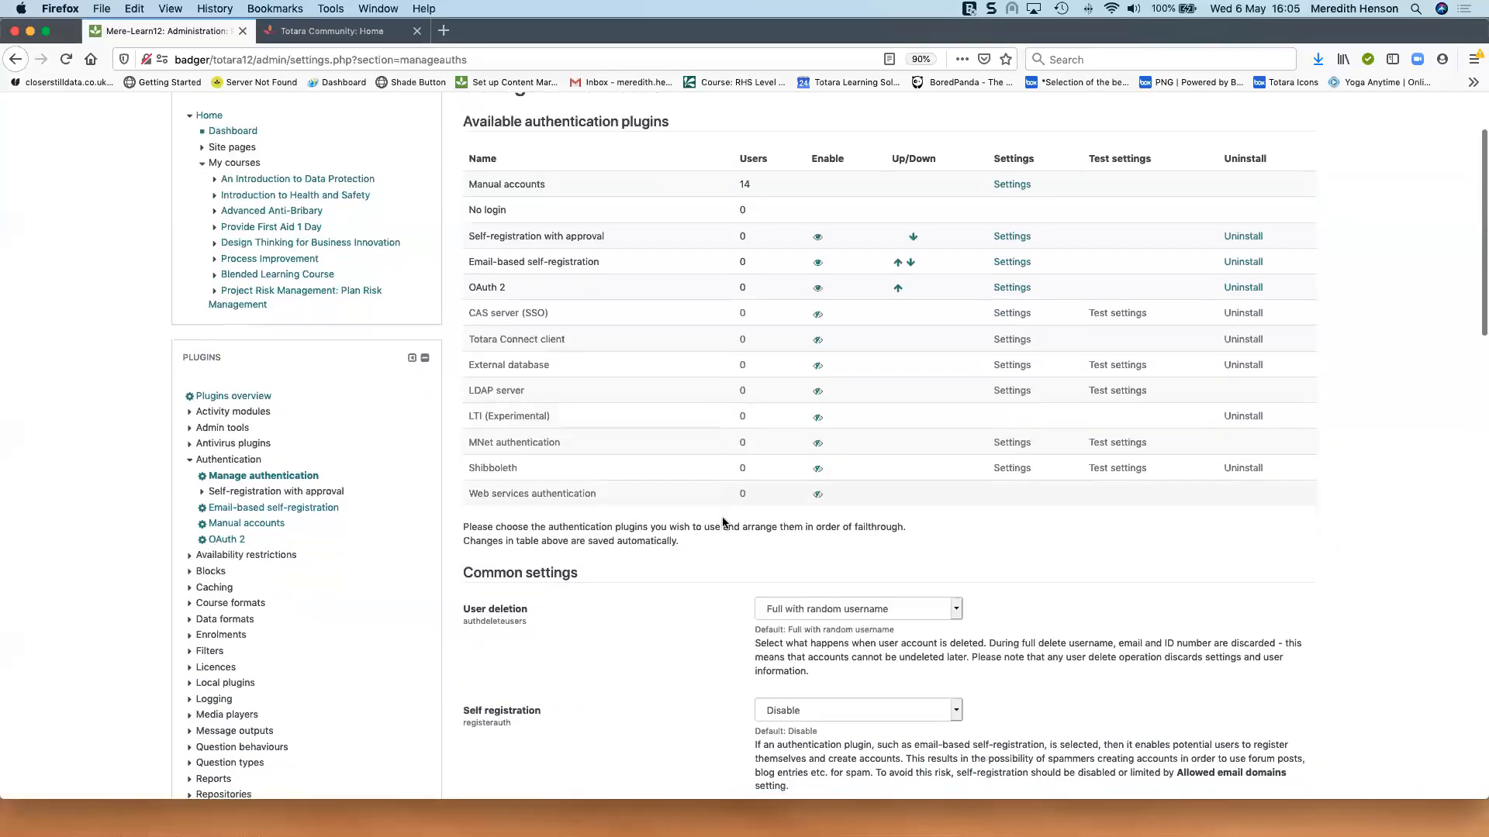
pyautogui.scroll(-9, 723, 523)
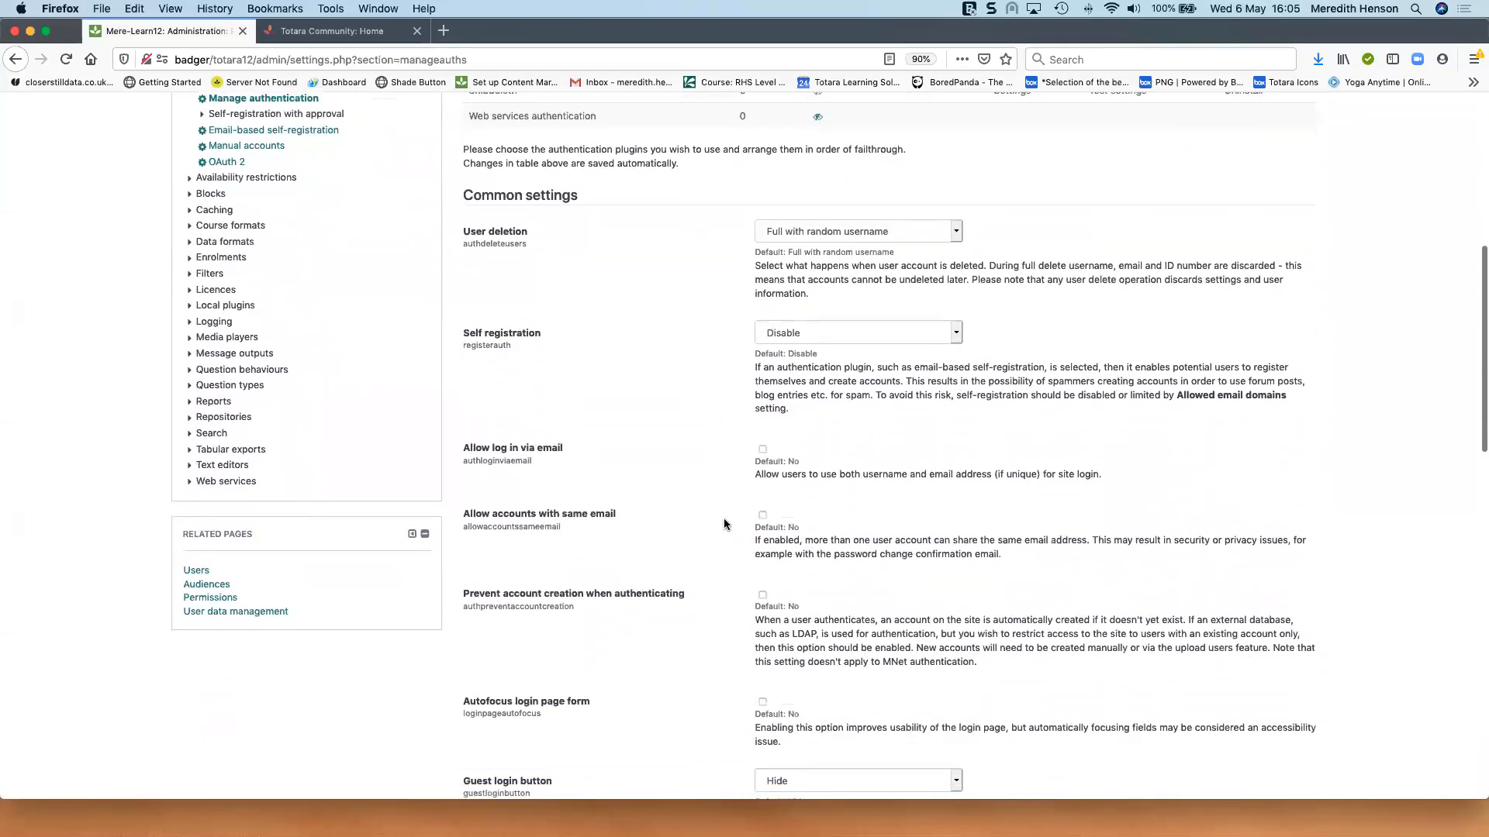
pyautogui.scroll(-11, 724, 524)
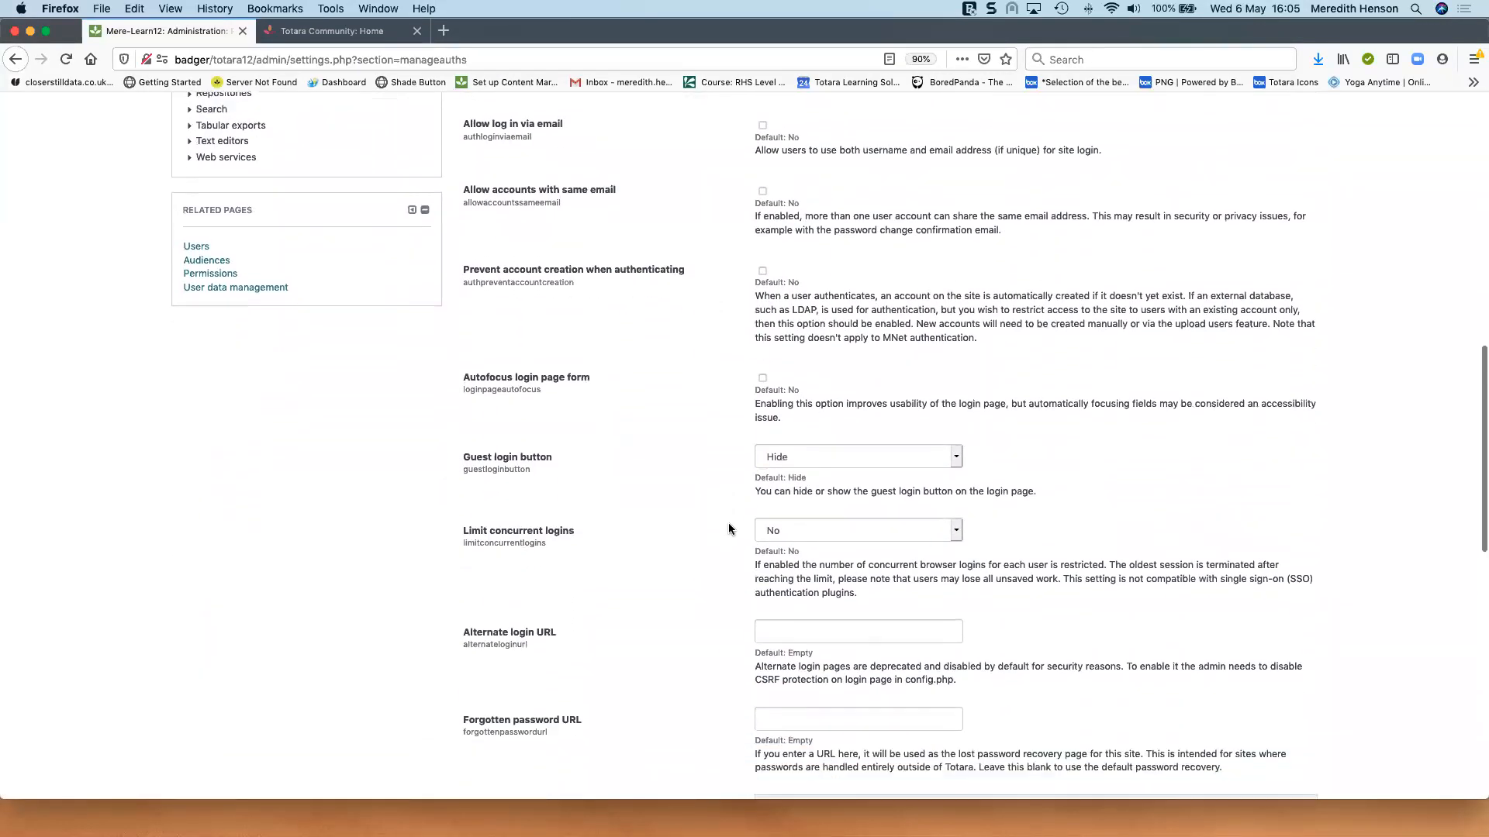
pyautogui.scroll(-8, 729, 527)
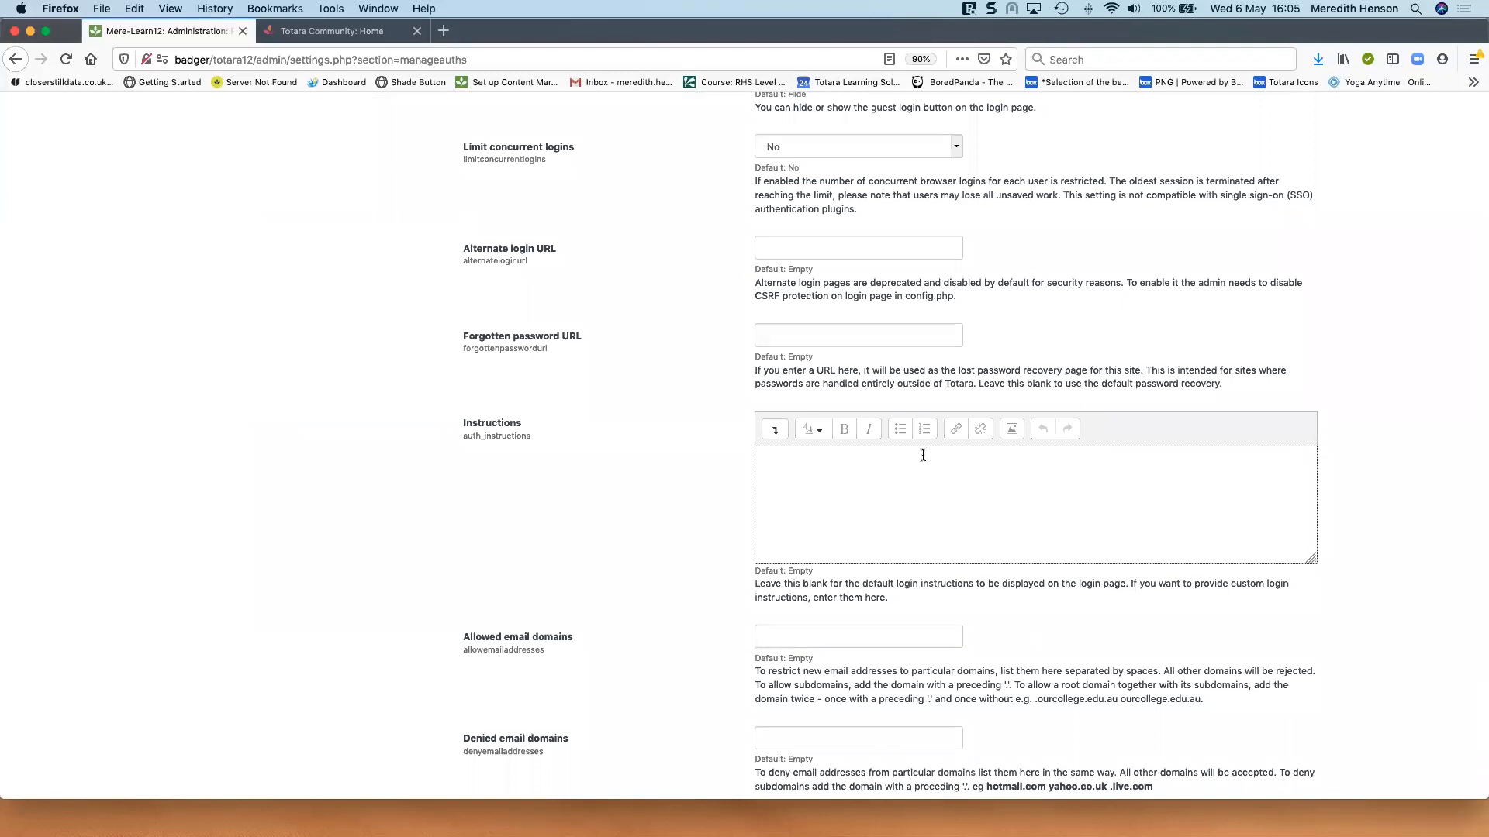
pyautogui.write('This is how you log in. This is how you create an account.')
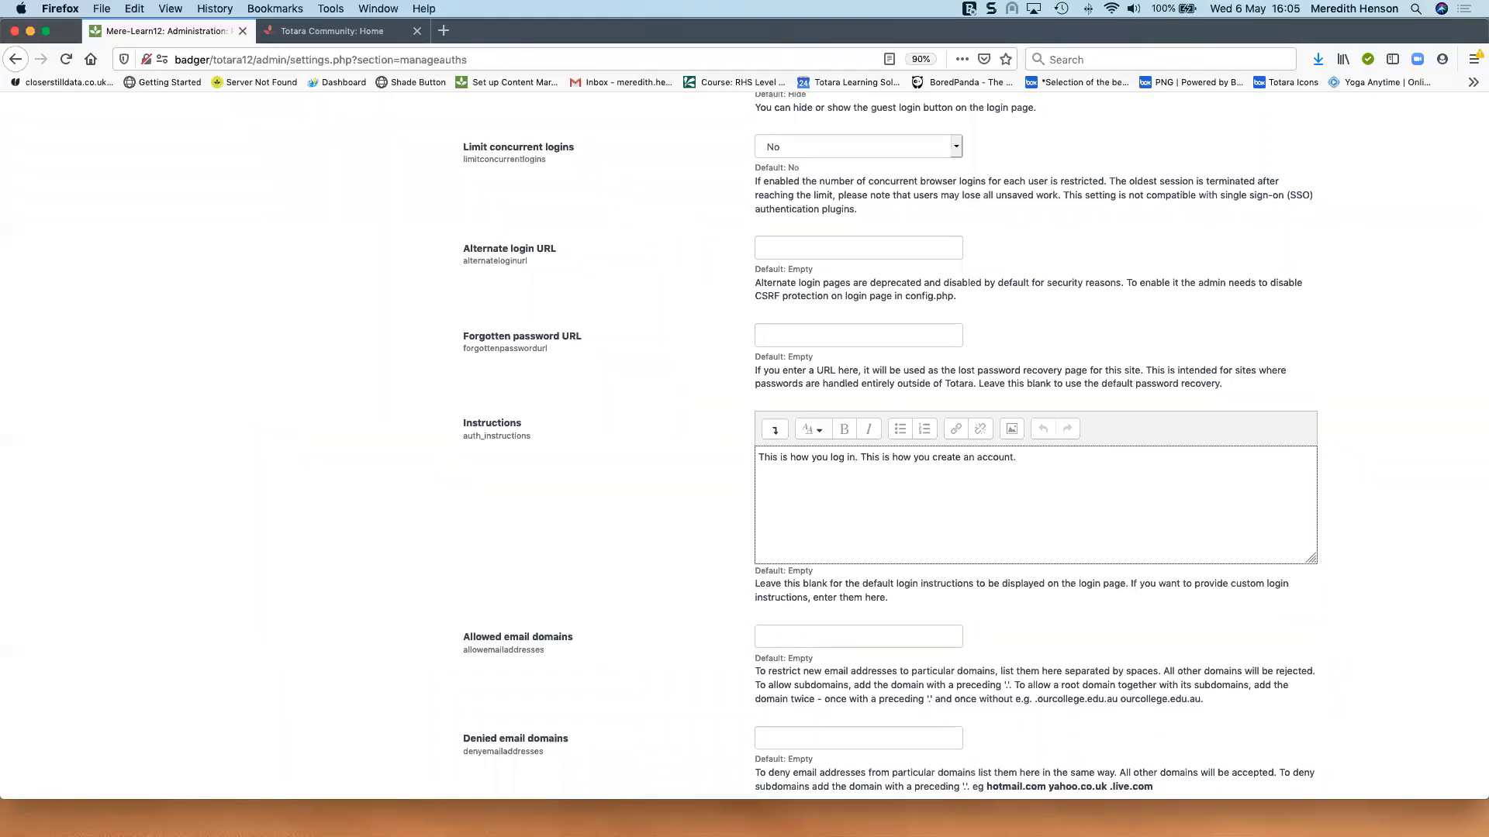
# Step: Show all formatting tools of the Instructions editor and look at its image insertion properties
pyautogui.scroll(-1, 775, 465)
pyautogui.click(775, 390)
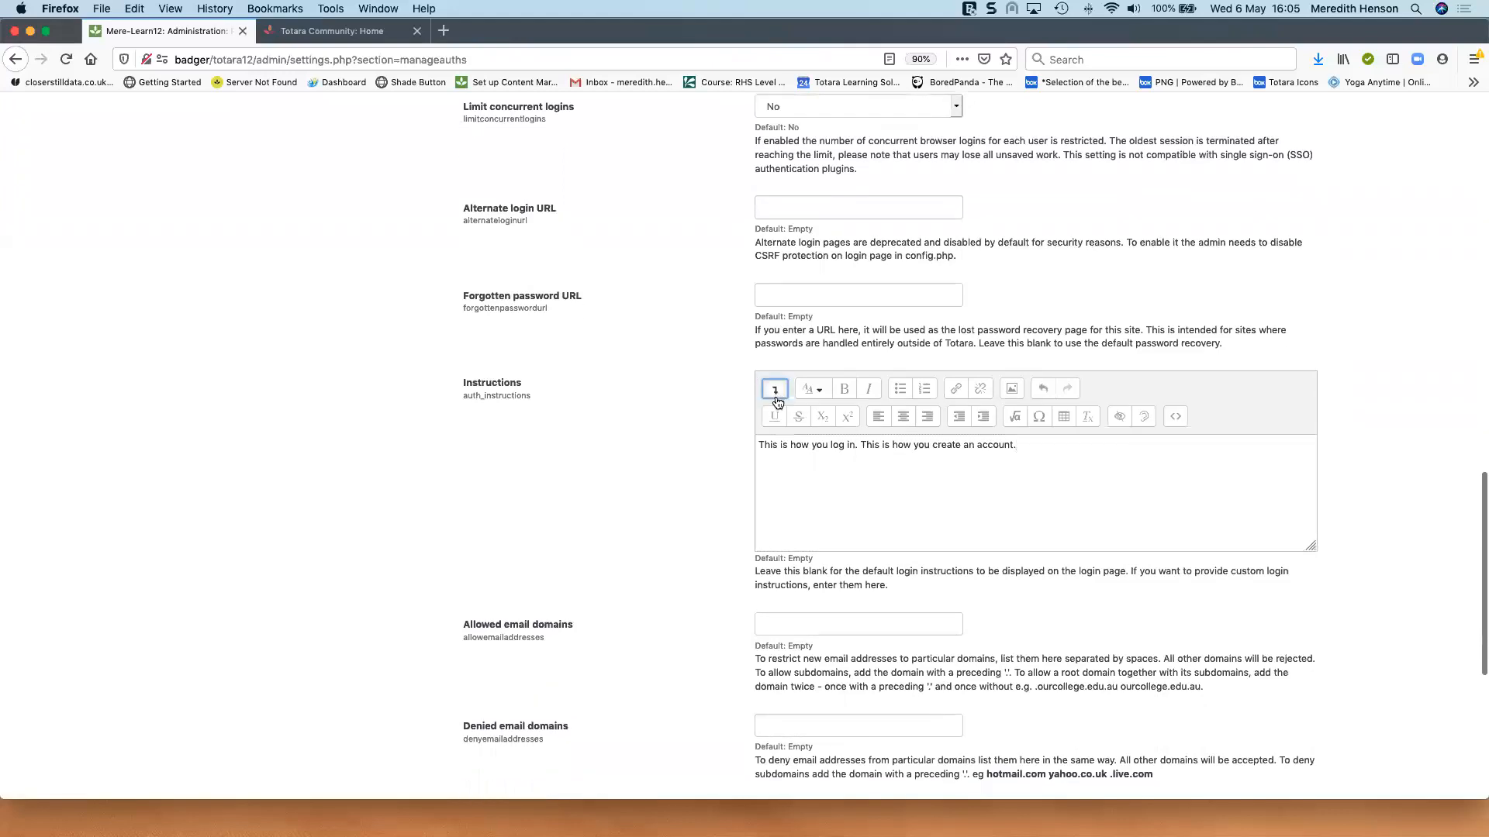
pyautogui.click(1141, 470)
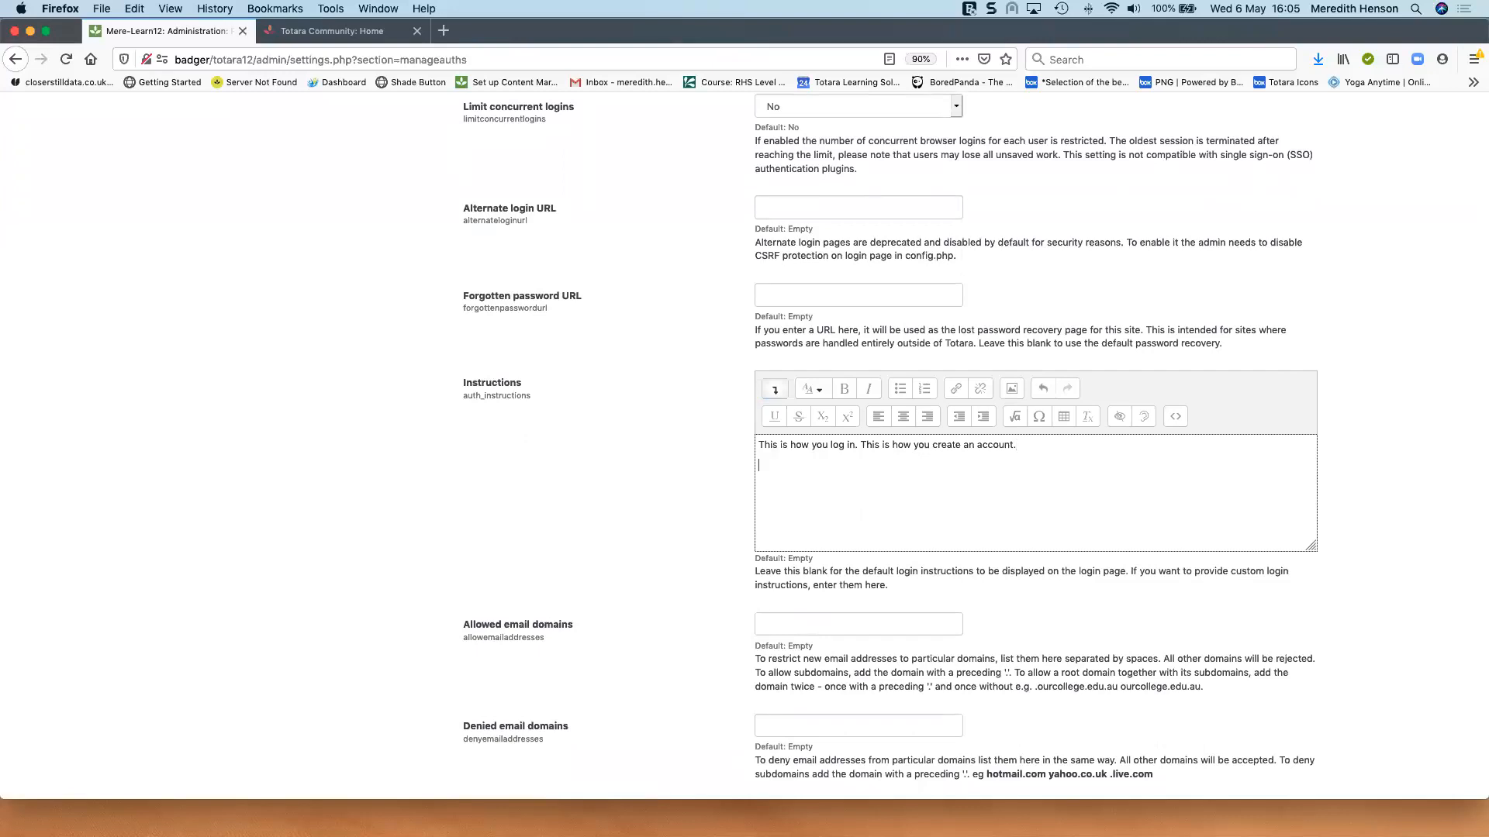
pyautogui.click(1005, 389)
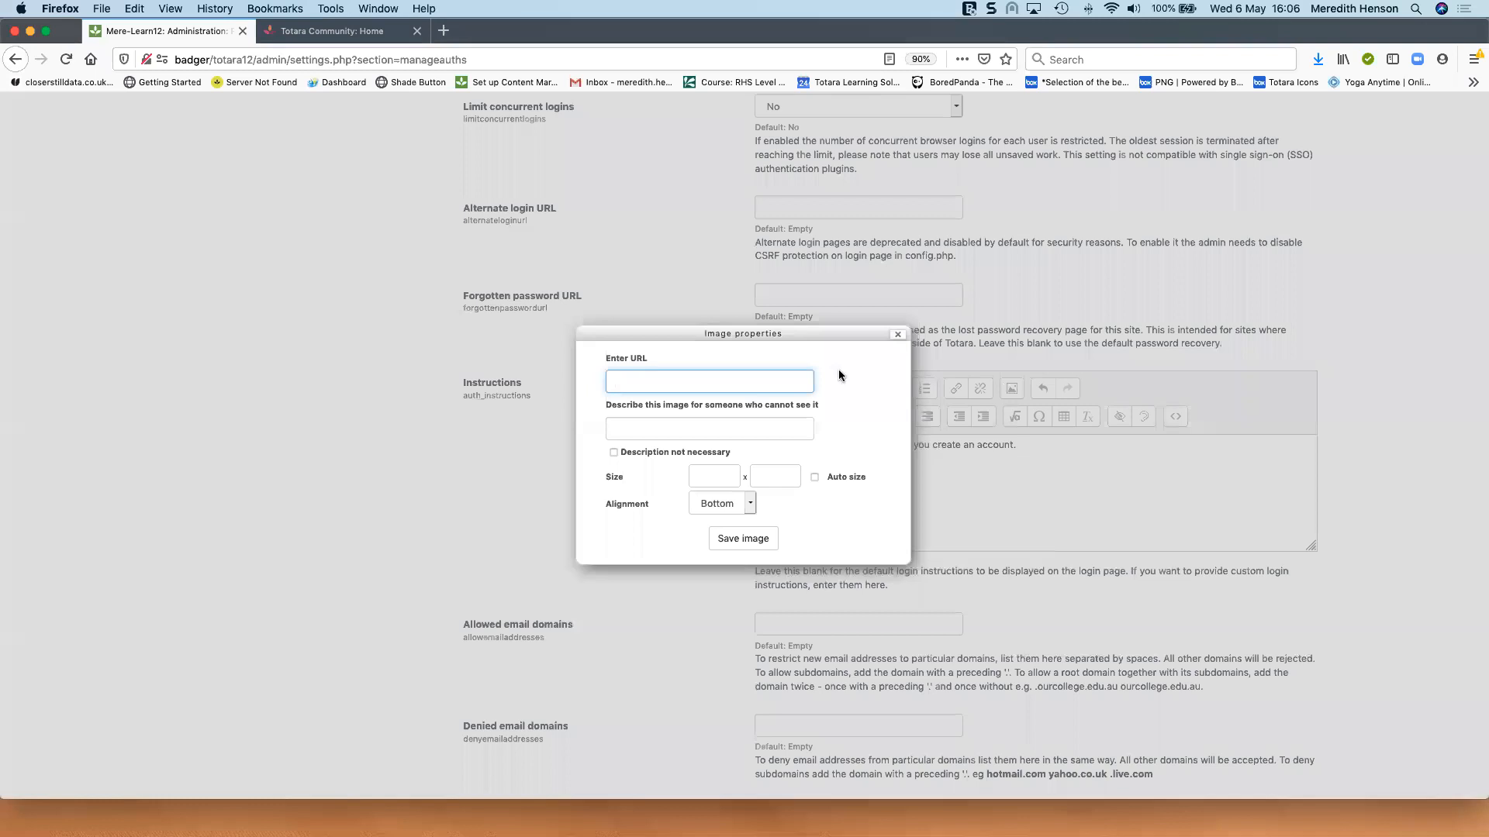
pyautogui.click(898, 338)
# Step: Save the authentication settings with the new login instructions
pyautogui.click(1050, 455)
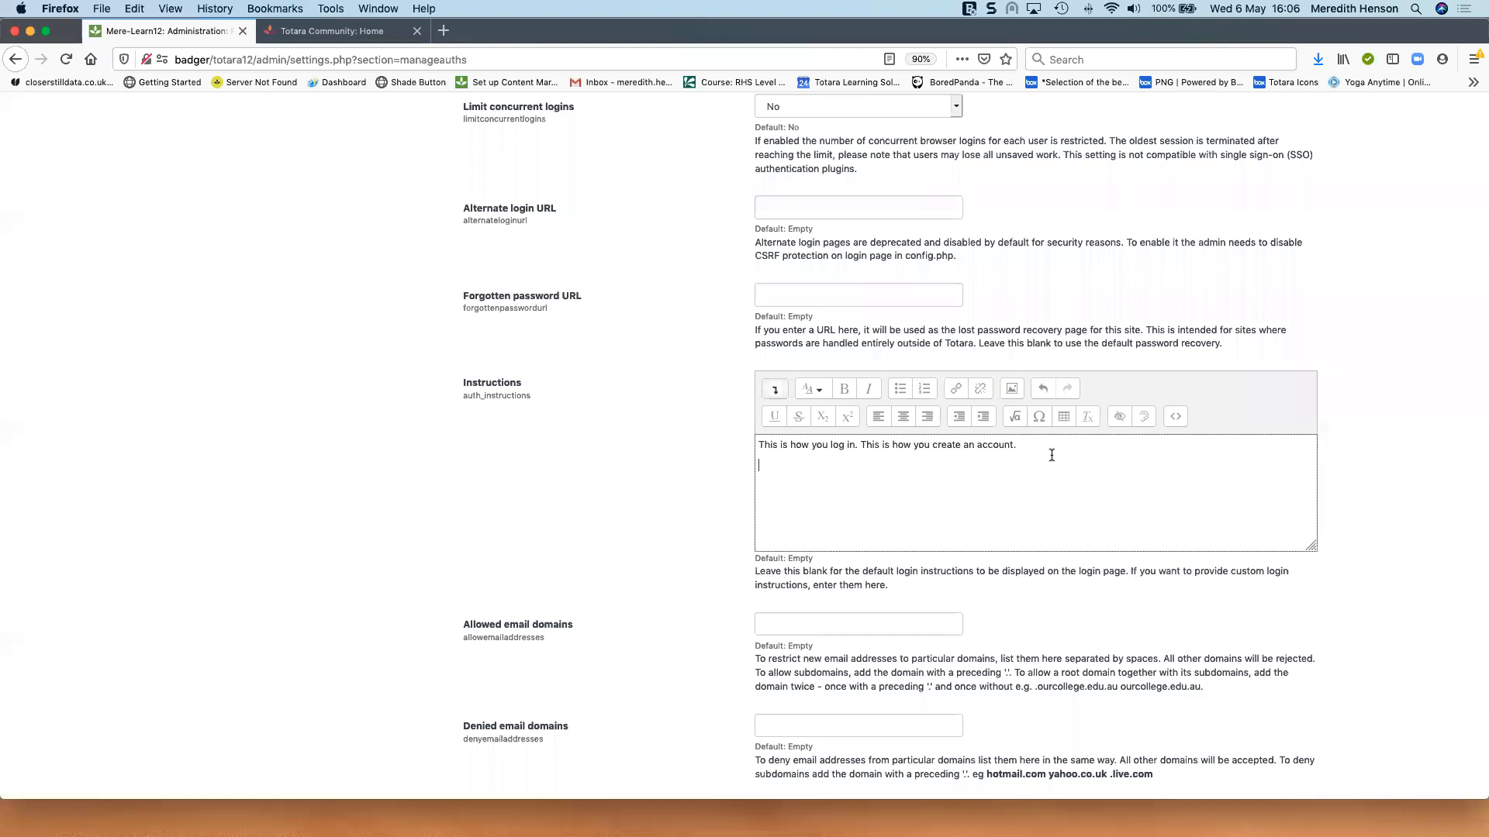
pyautogui.scroll(-10, 1051, 455)
pyautogui.click(787, 671)
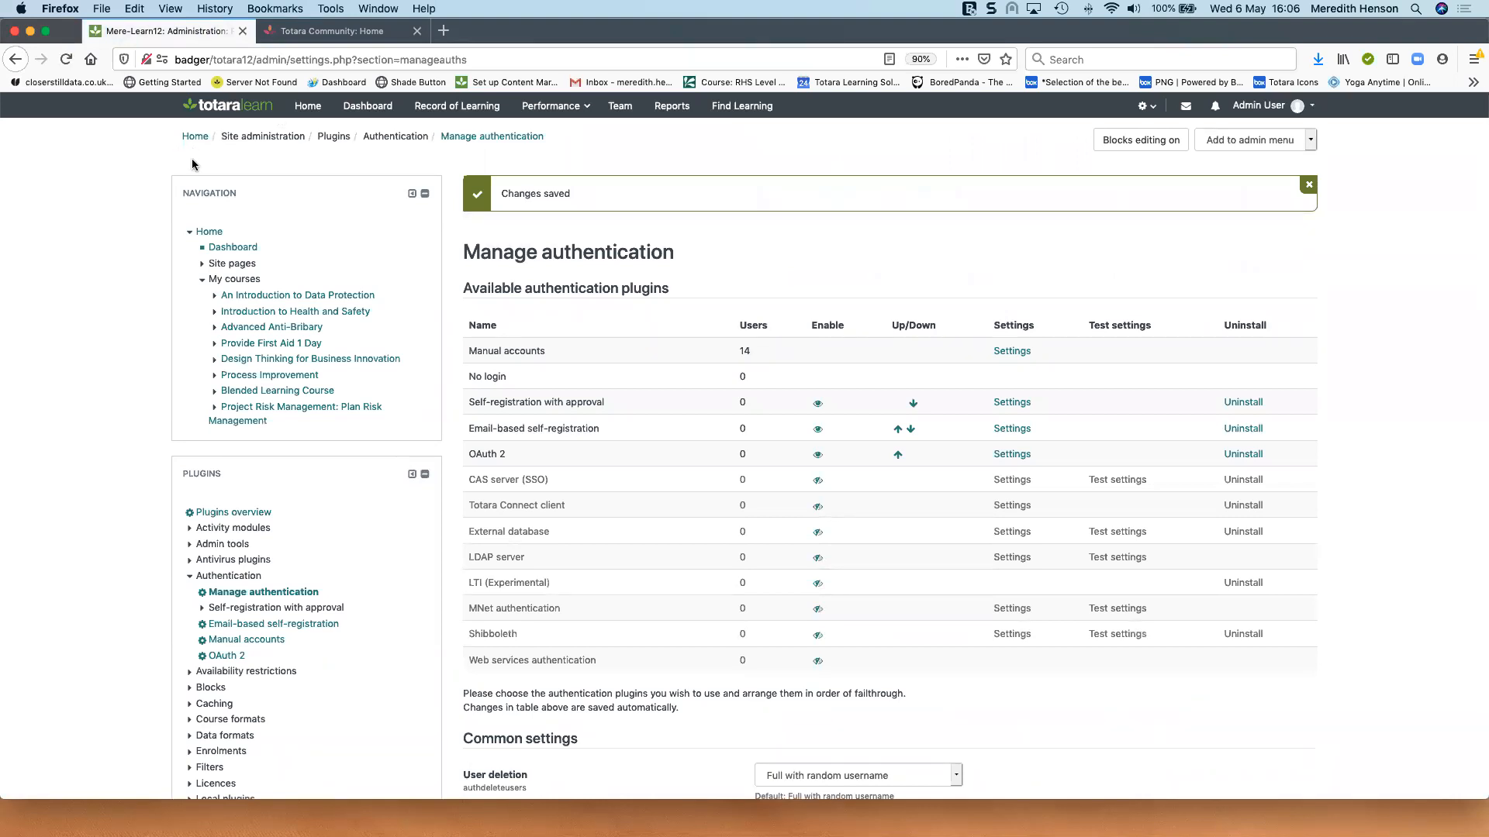
# Step: Return to the site's home page and turn editing on
pyautogui.click(195, 138)
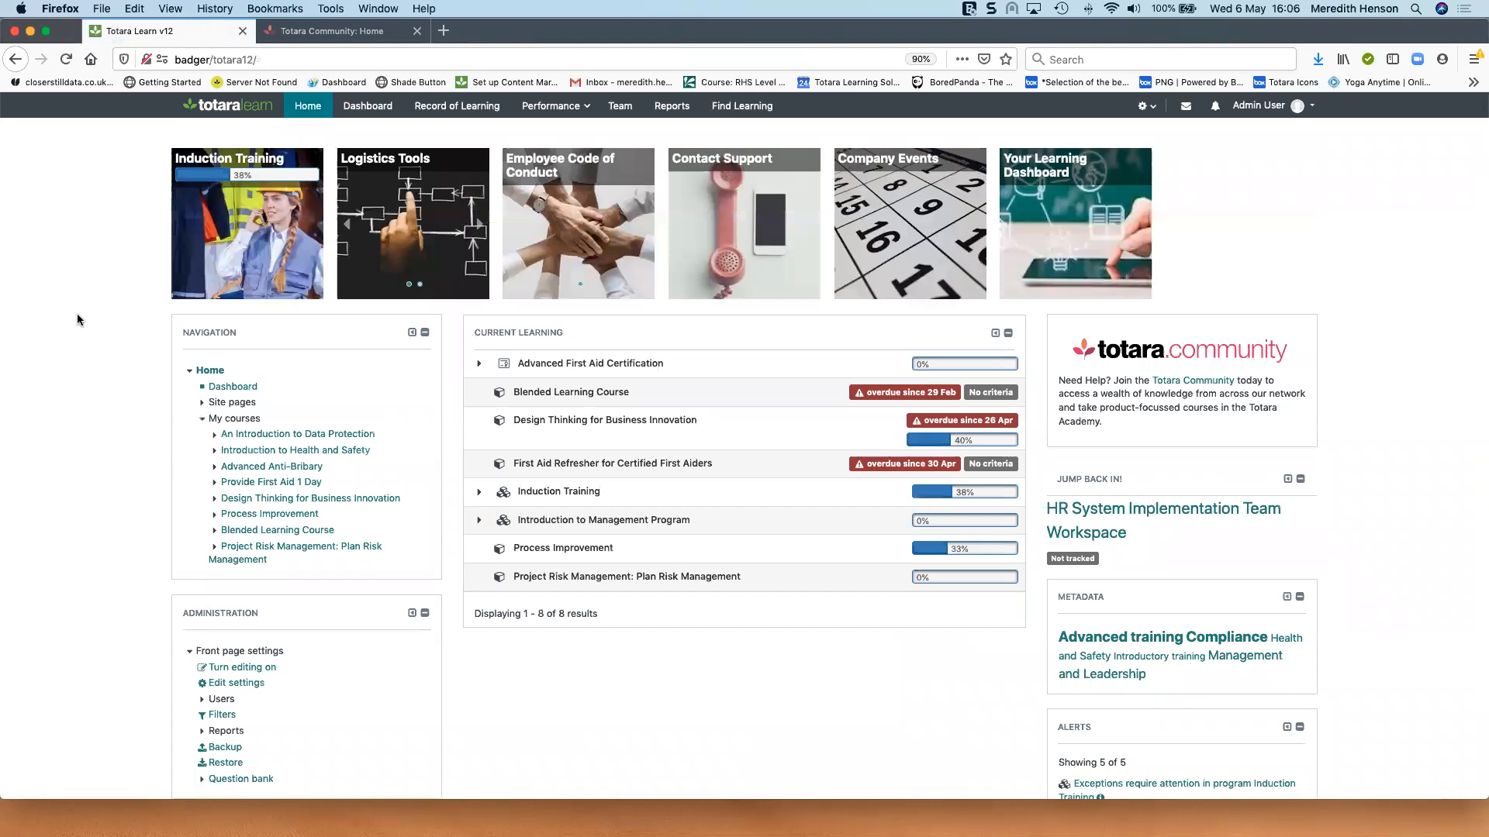
pyautogui.scroll(-2, 85, 334)
pyautogui.click(269, 511)
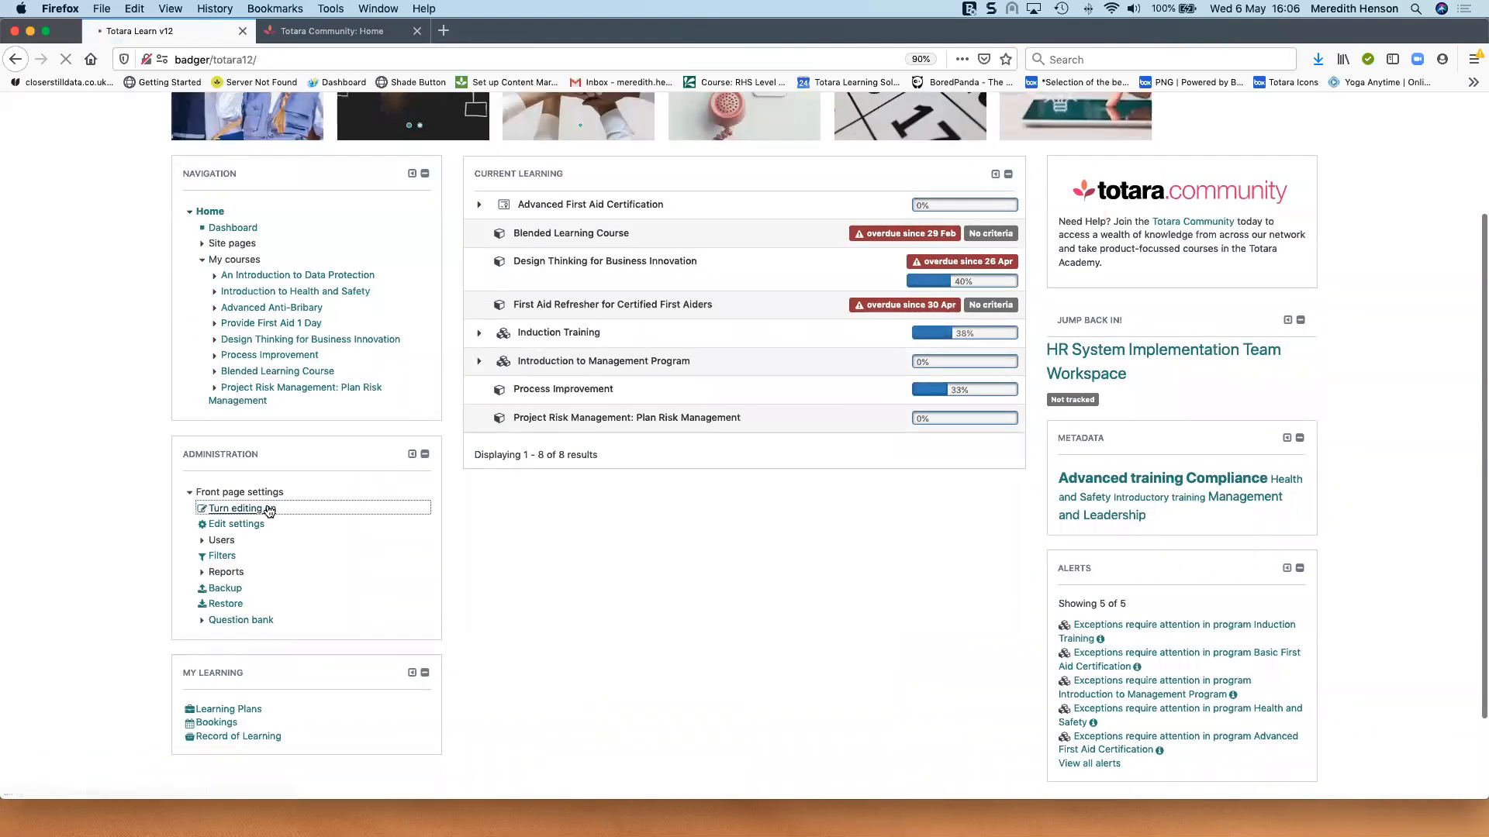
# Step: Add a Main menu block beneath the My Learning block on the front page
pyautogui.scroll(-8, 100, 494)
pyautogui.scroll(-3, 101, 493)
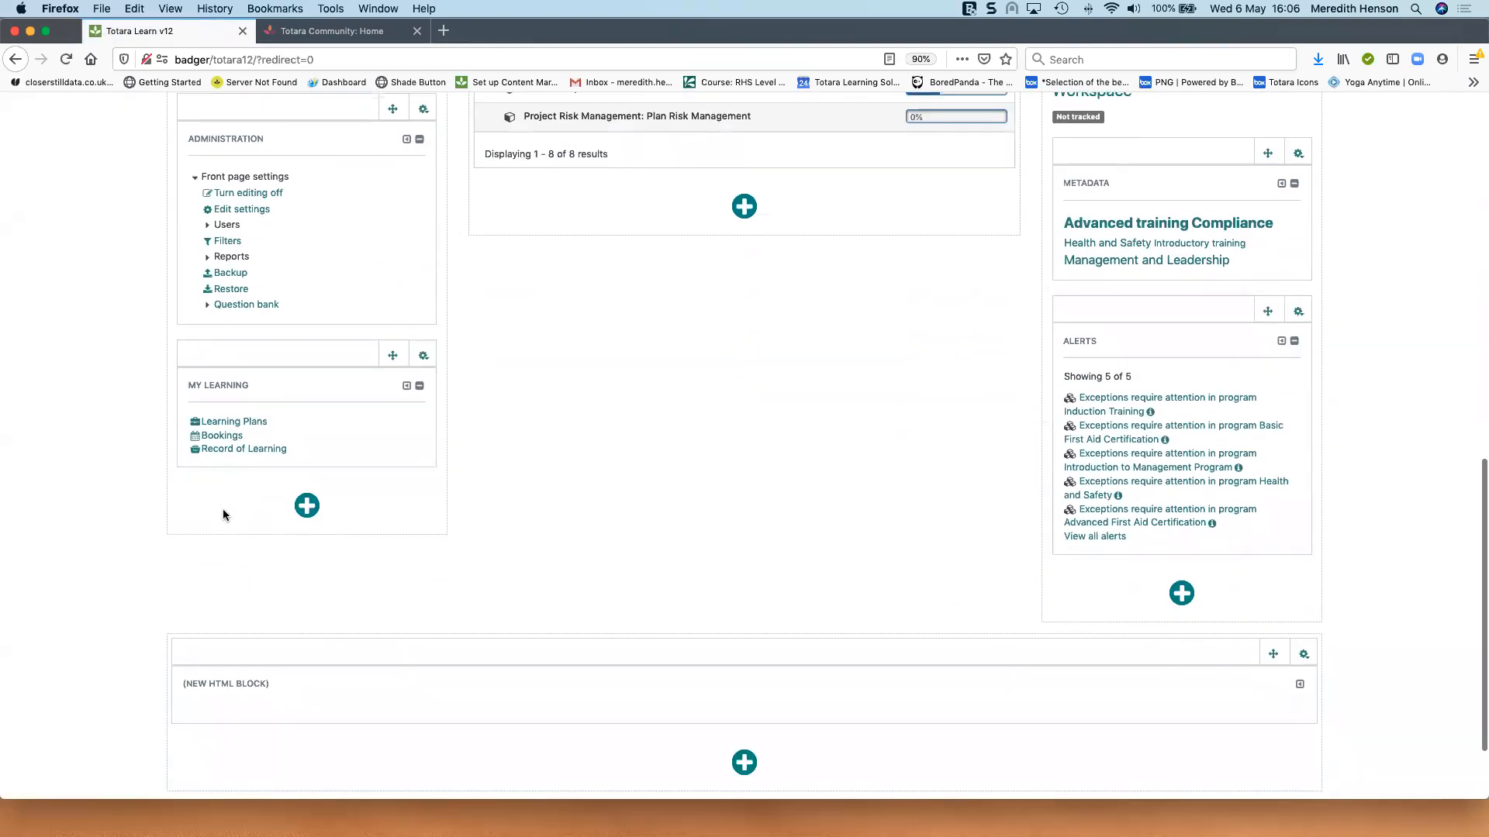
pyautogui.click(304, 507)
pyautogui.write('main')
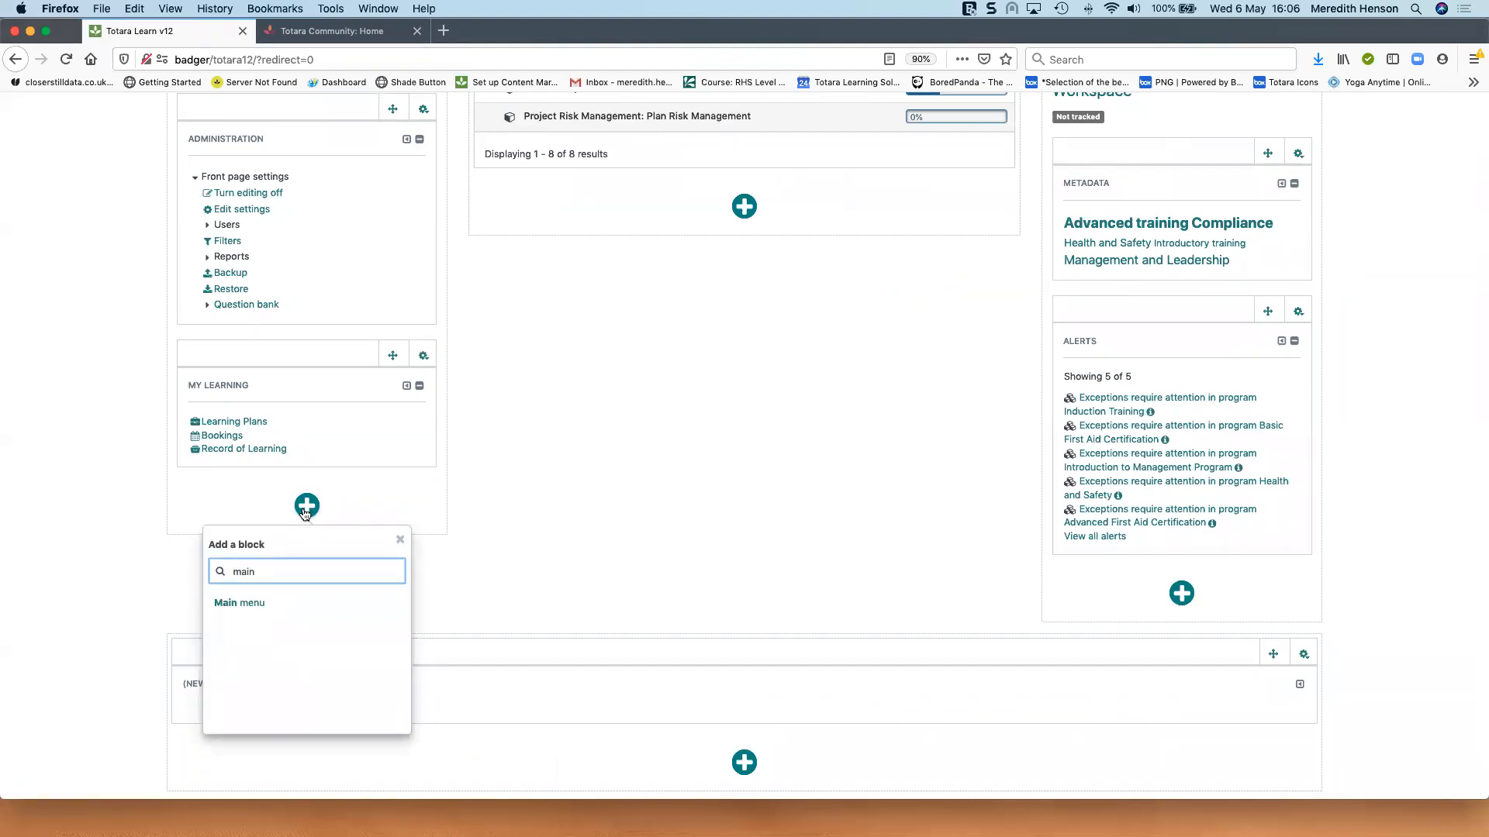
pyautogui.click(265, 605)
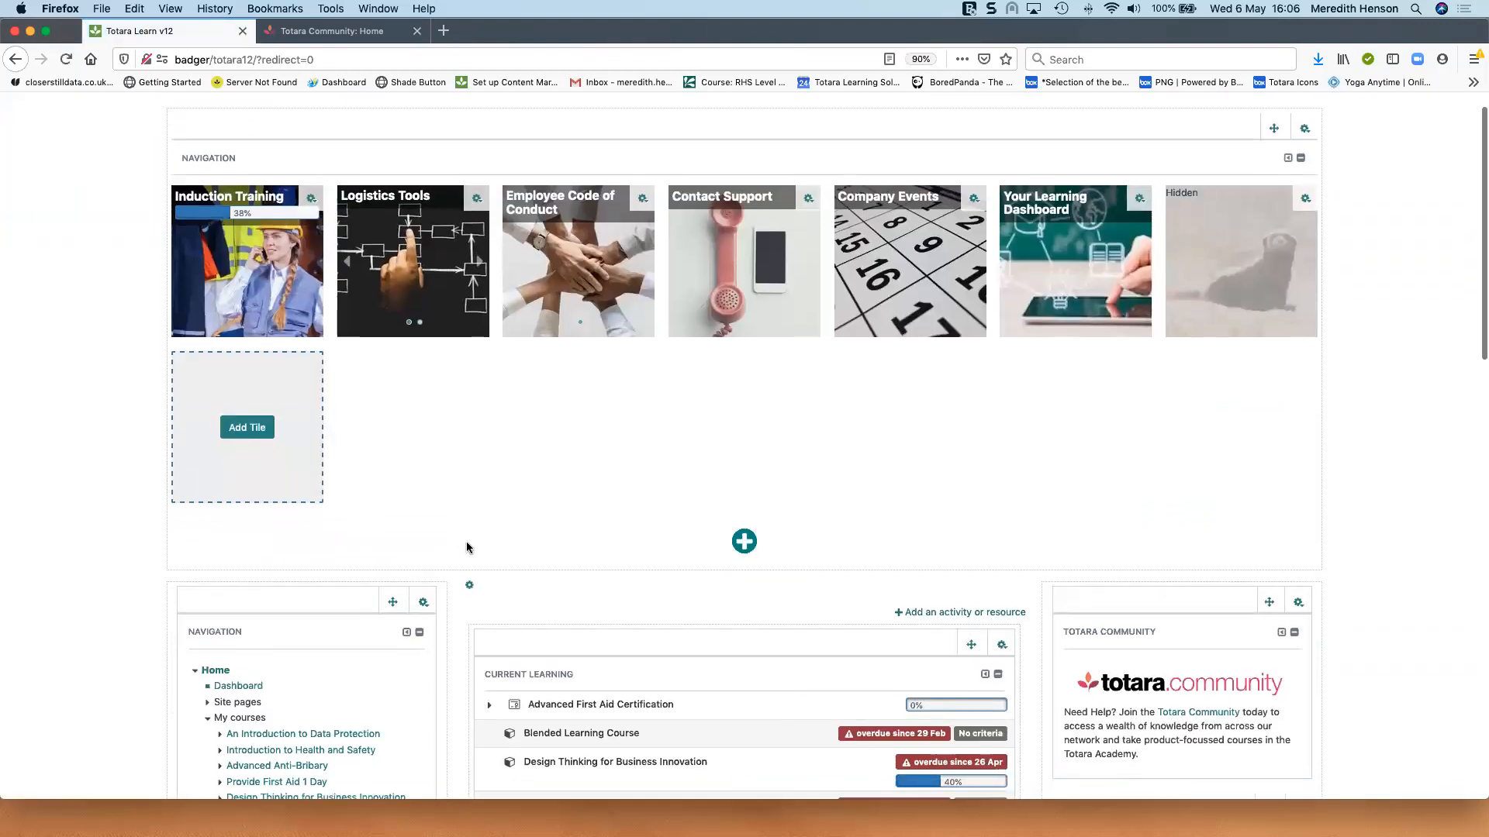
# Step: Copy the image location of the honey badger picture in the Main menu block
pyautogui.scroll(-15, 467, 547)
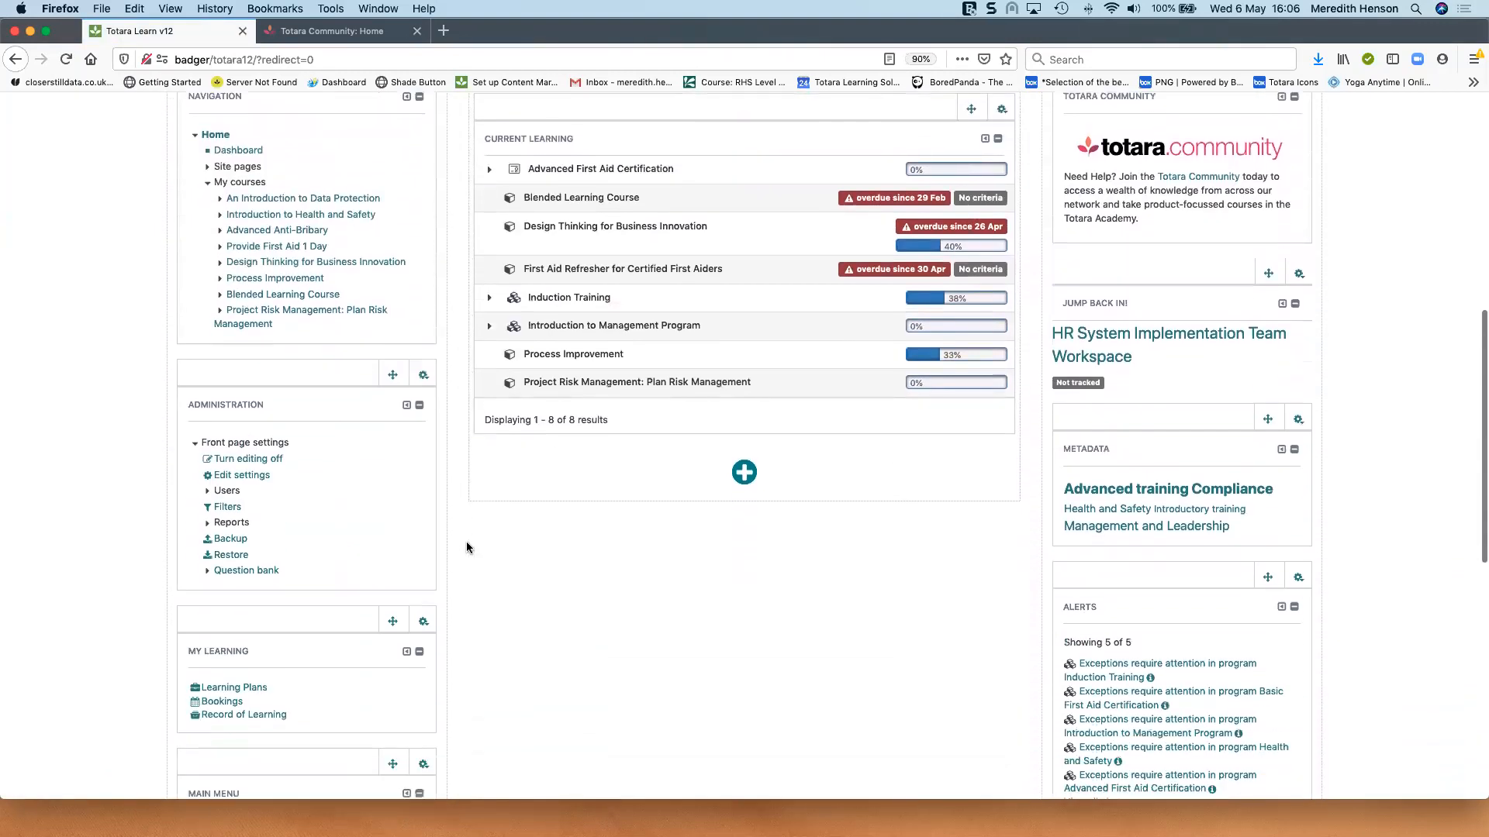
pyautogui.scroll(-4, 468, 548)
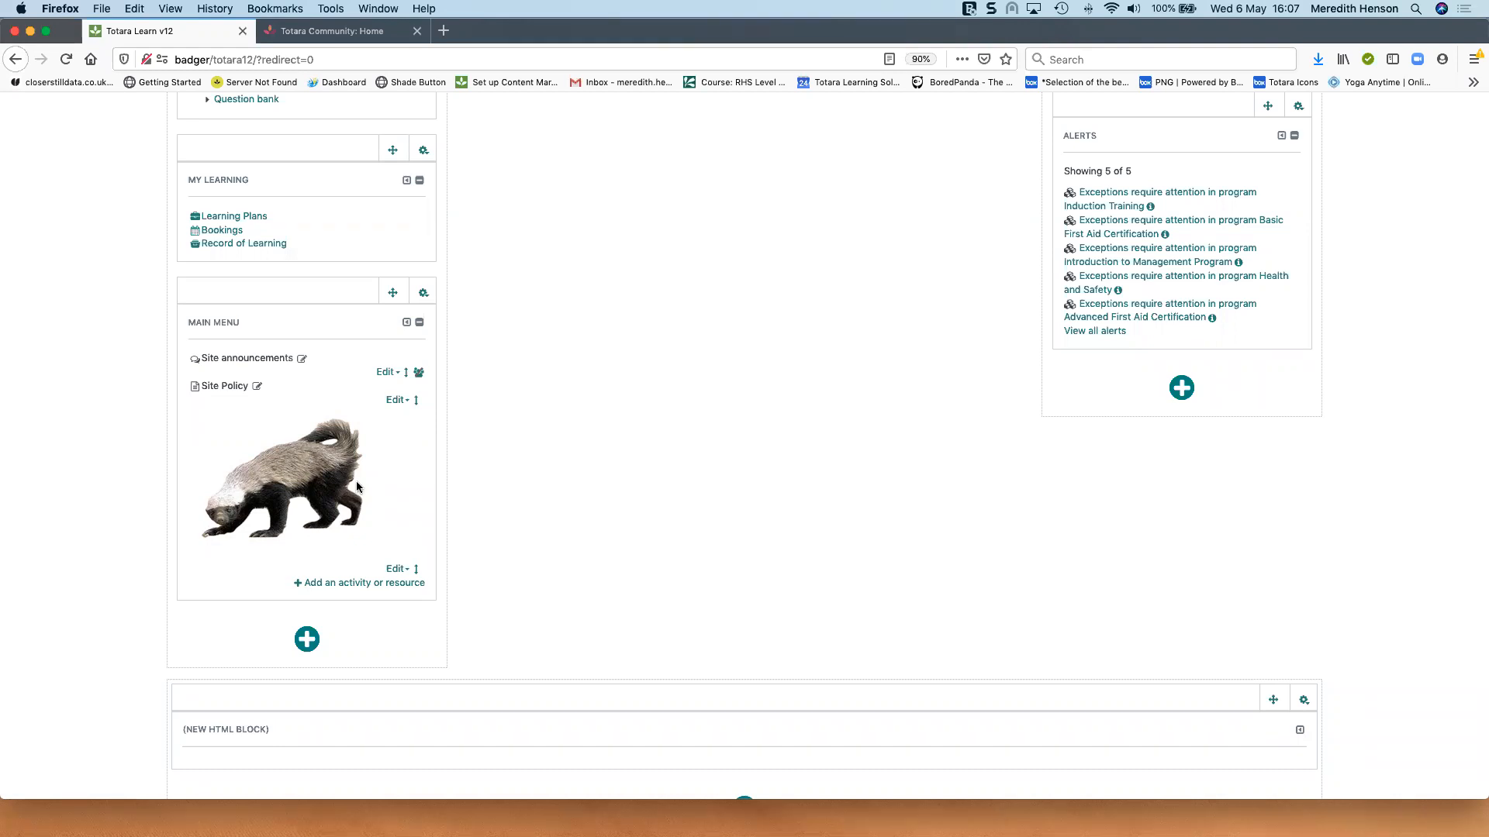
pyautogui.rightClick(283, 466)
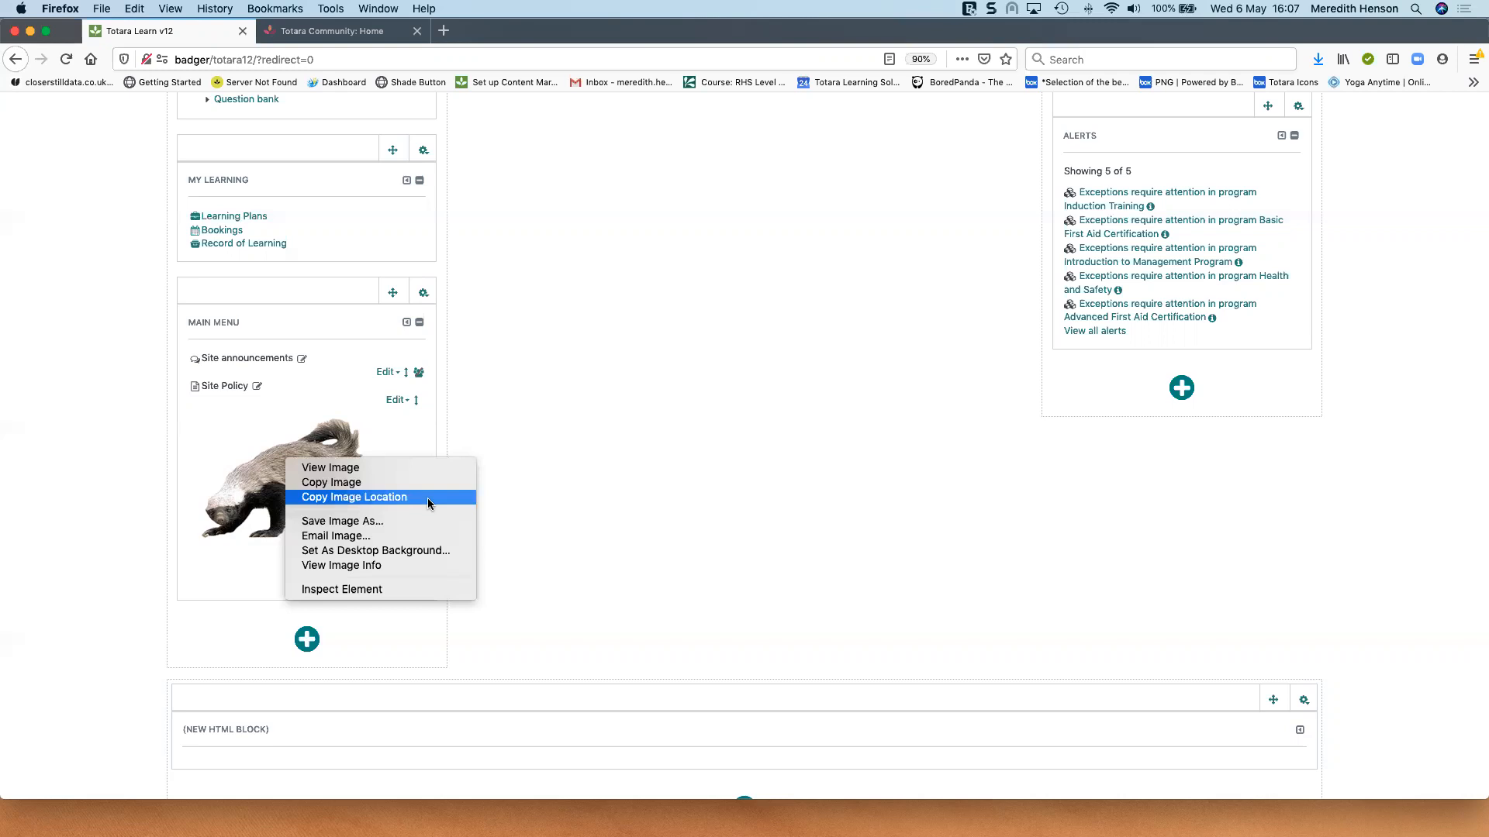
pyautogui.click(366, 499)
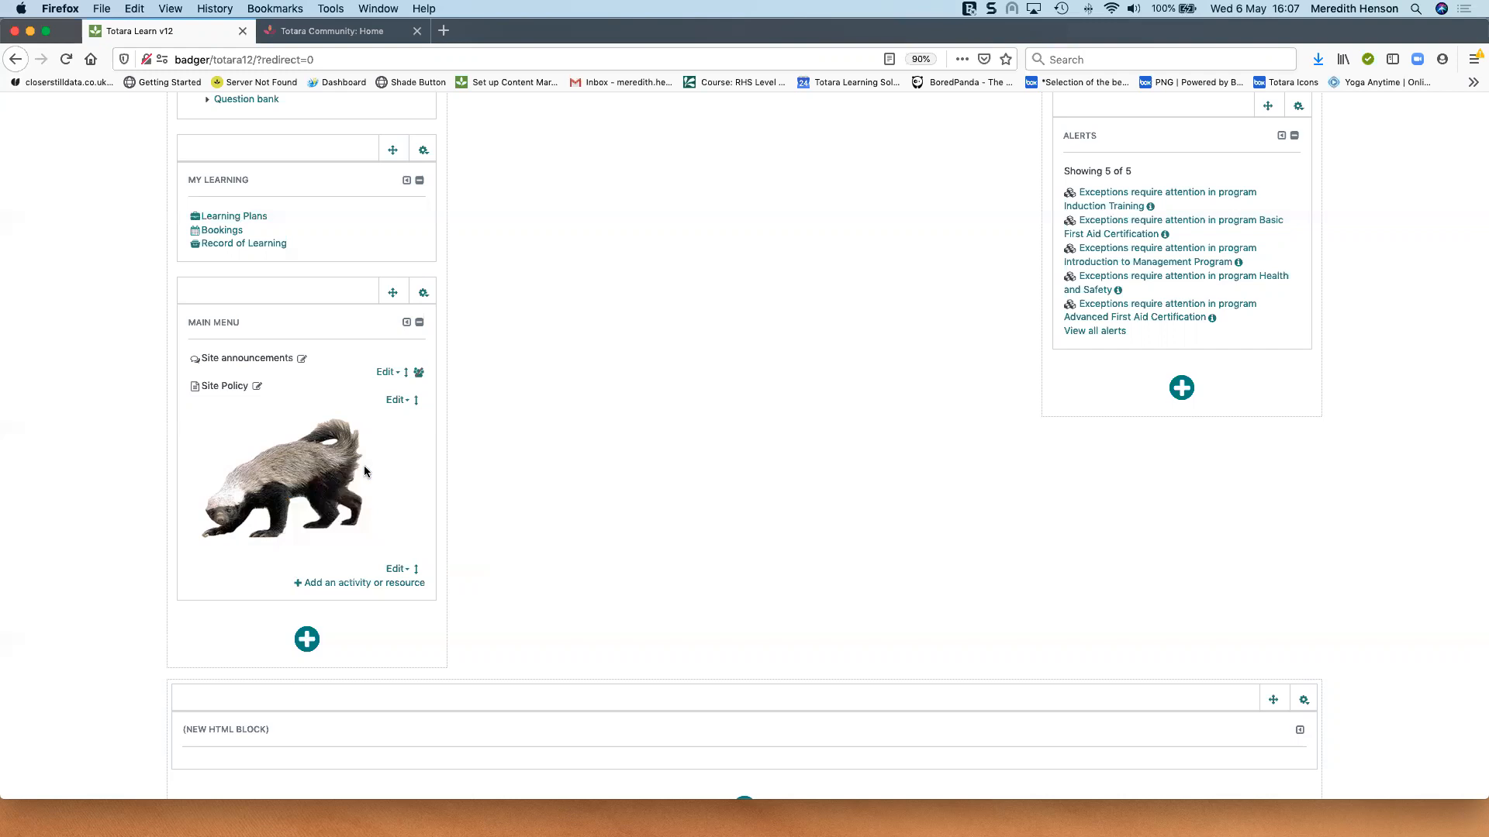
# Step: Paste the copied image URL into a new browser tab's address and select the part after "totara12"
pyautogui.click(442, 32)
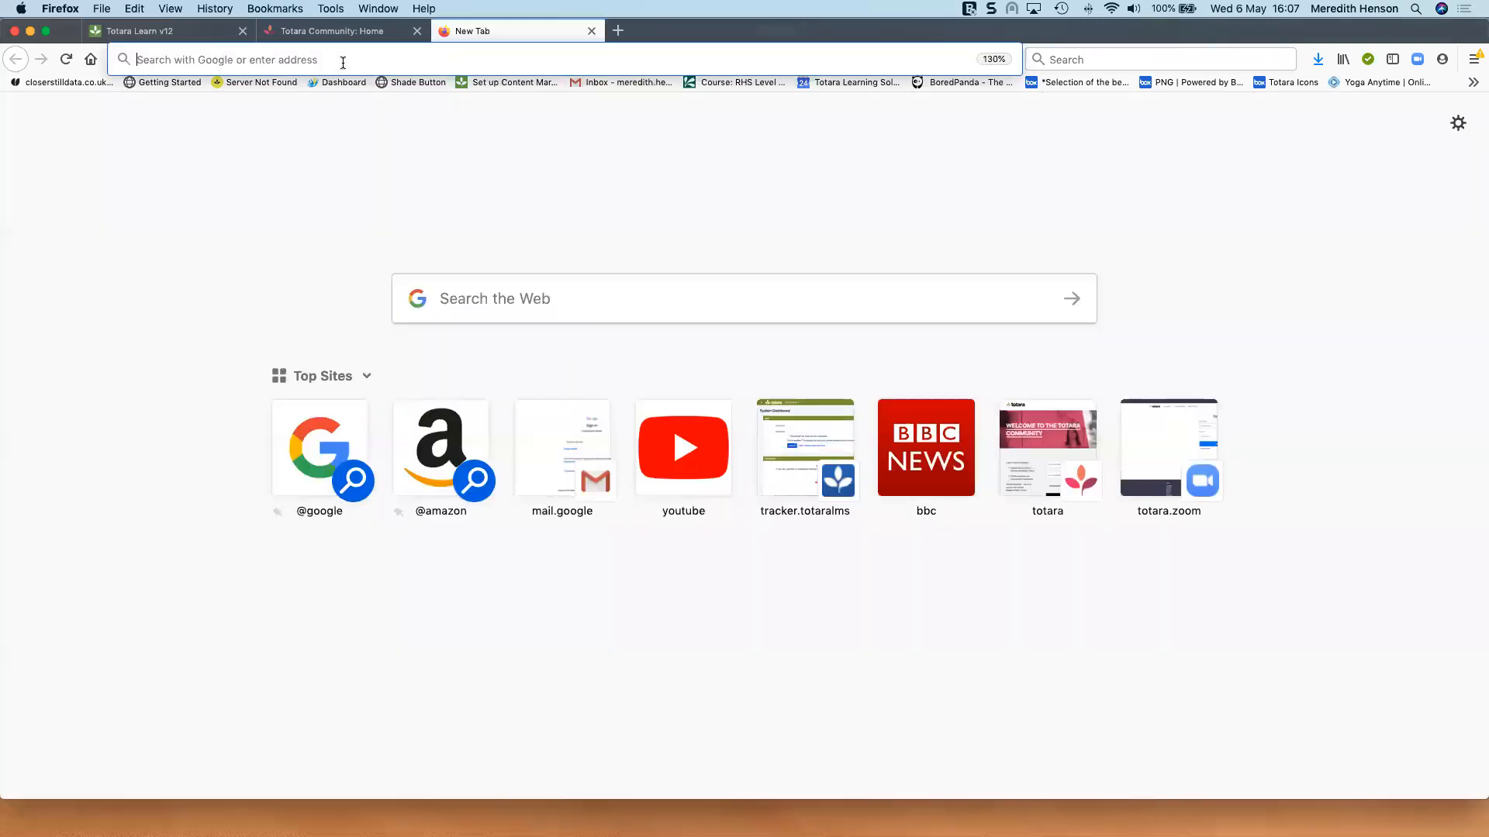
pyautogui.press('super+v')
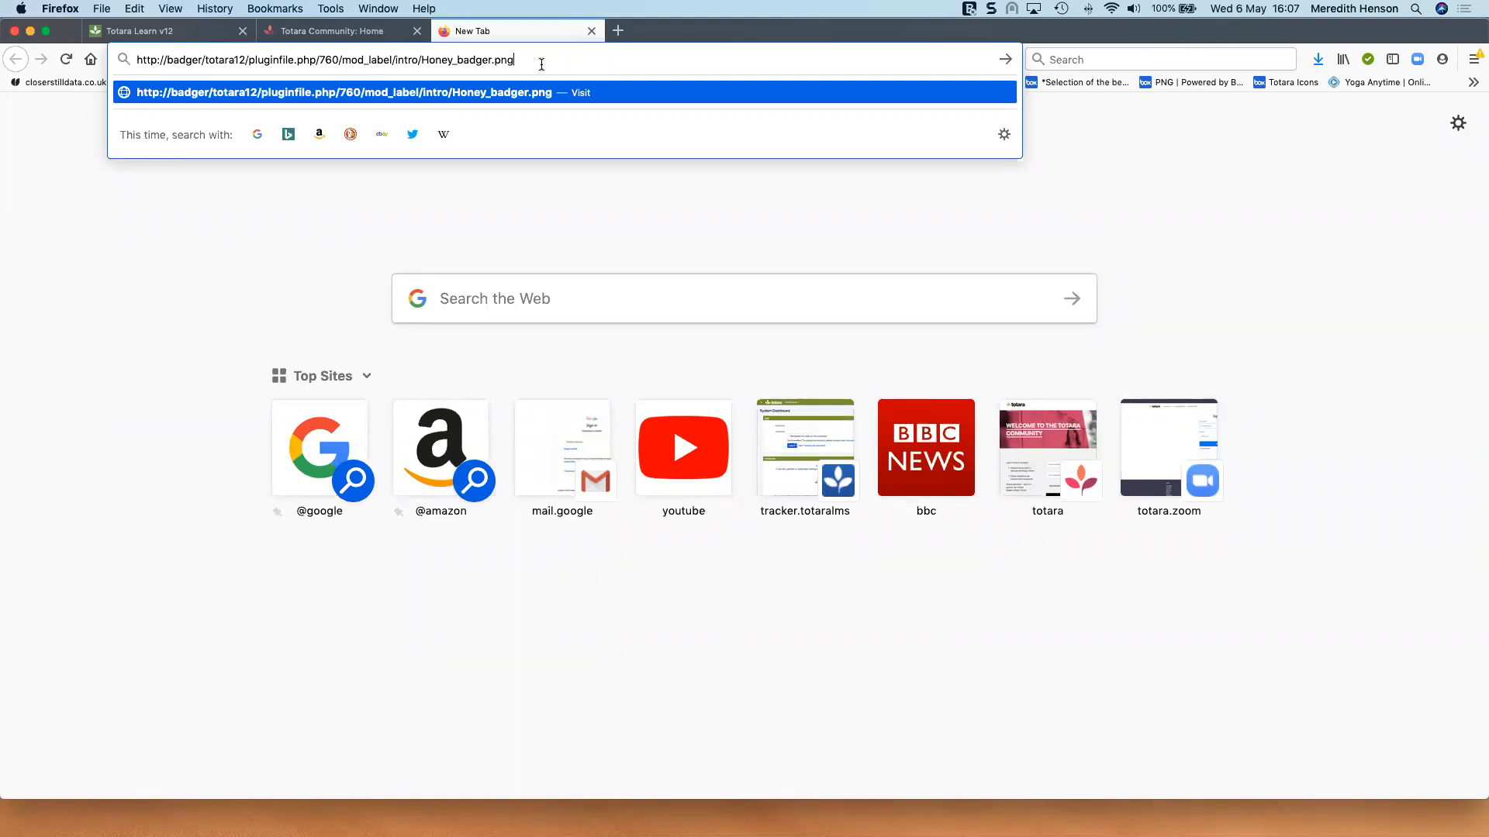
pyautogui.moveTo(246, 60); pyautogui.dragTo(514, 60)
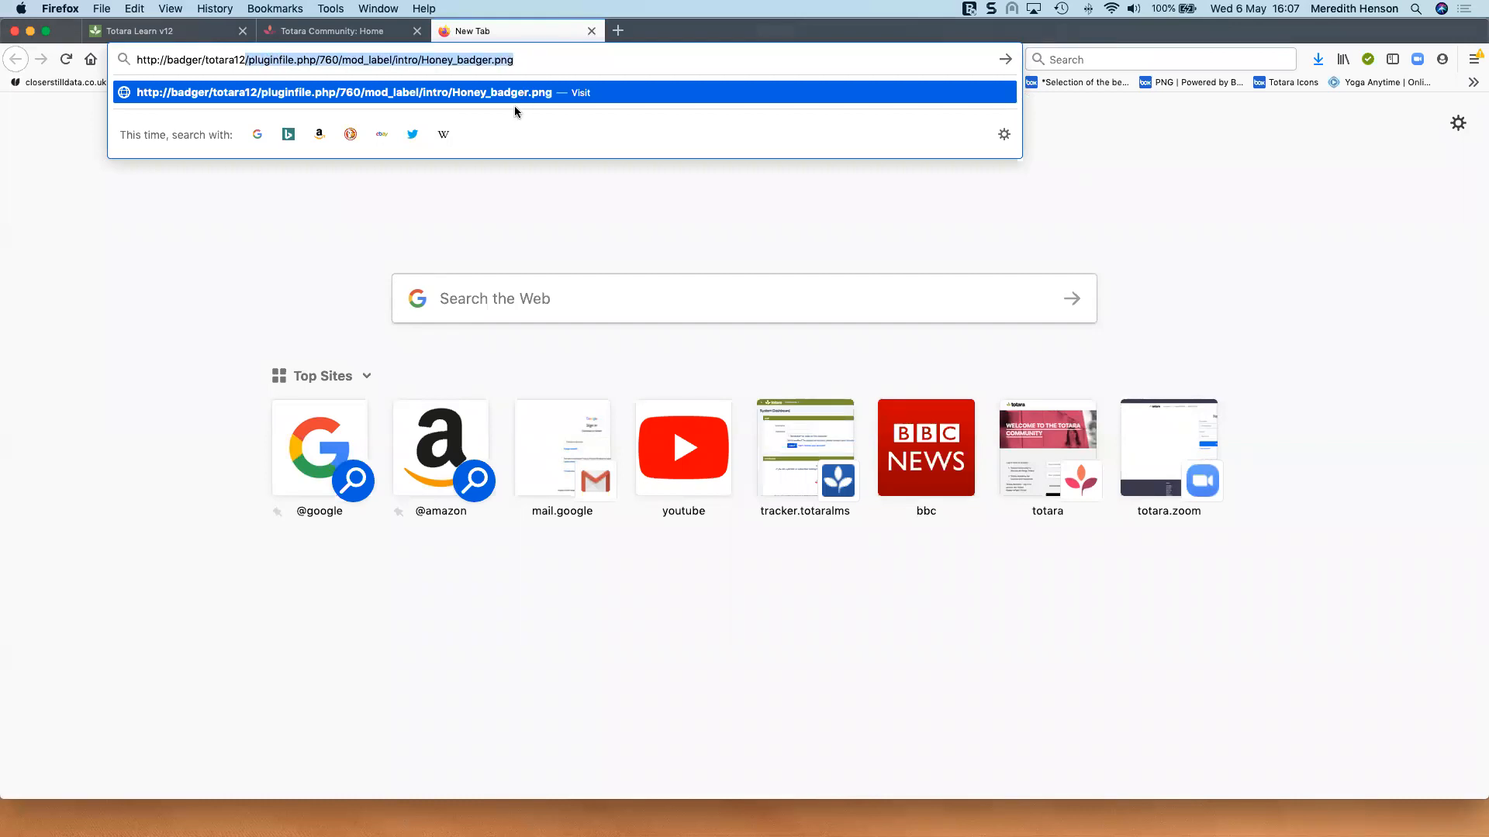
# Step: Return to the Totara front page and delete the Main menu block
pyautogui.click(163, 31)
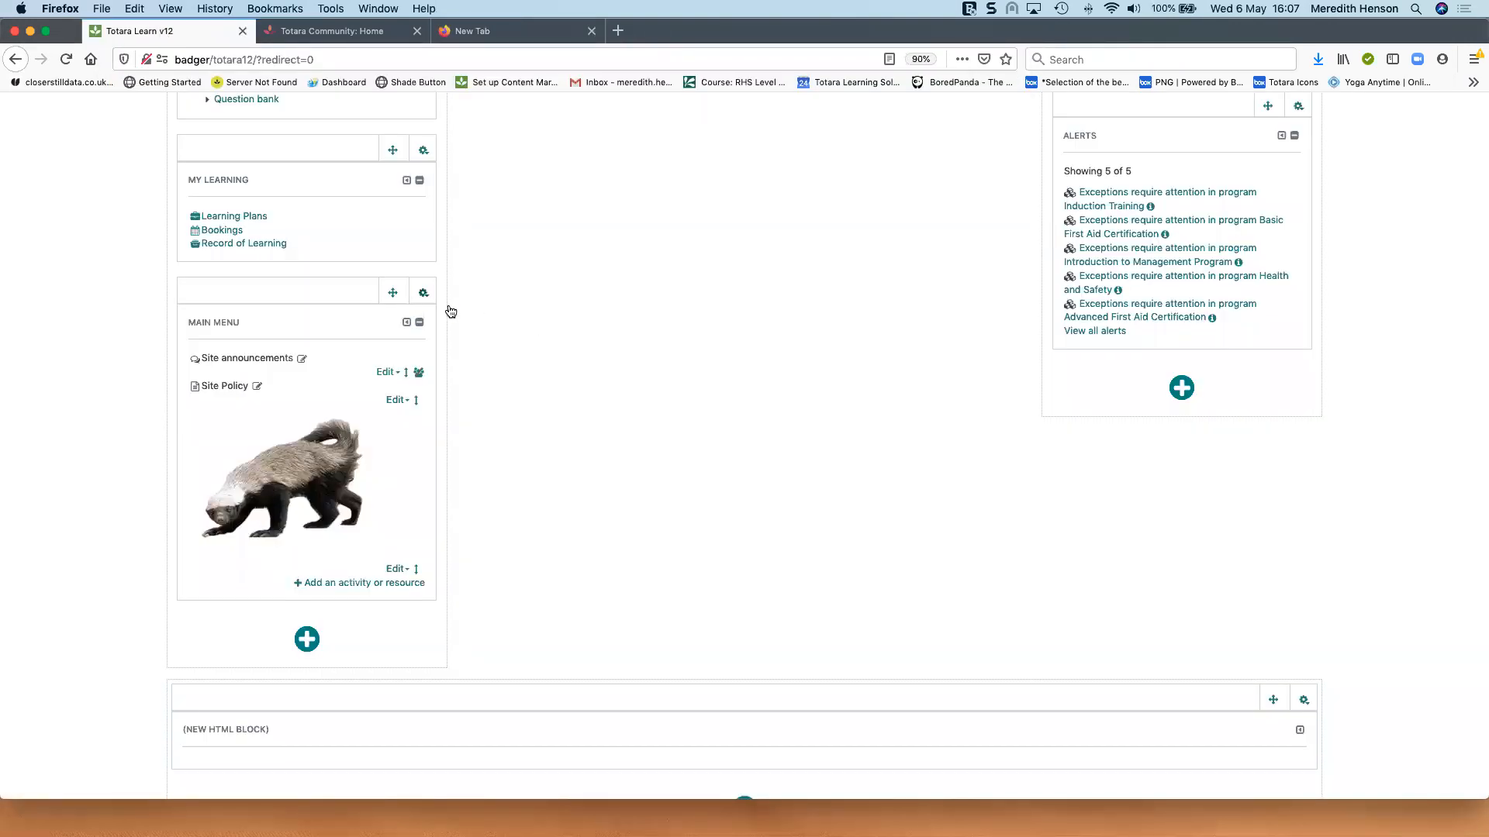
pyautogui.scroll(10, 449, 470)
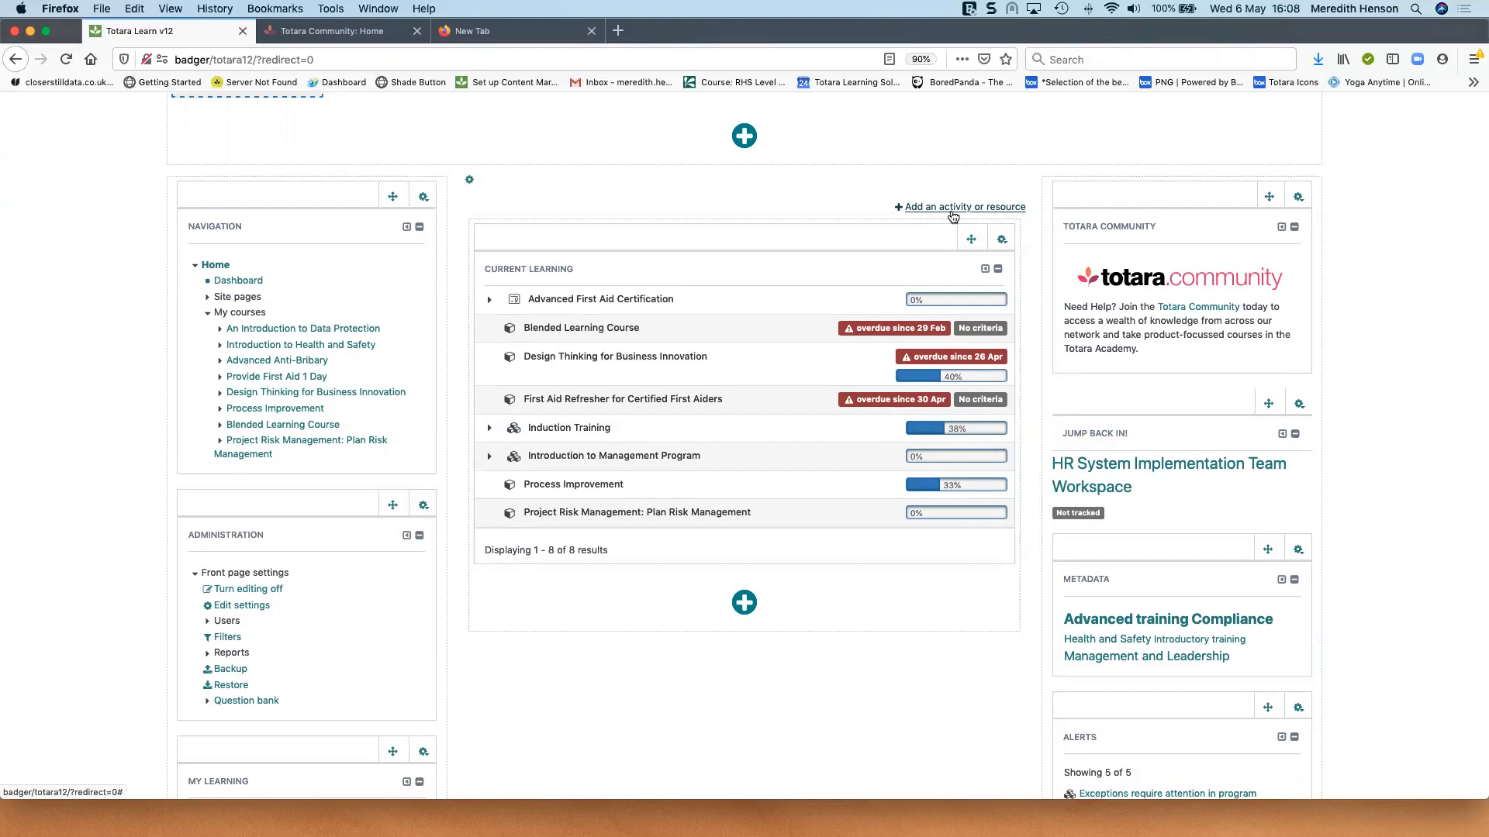
pyautogui.scroll(-1, 547, 485)
pyautogui.scroll(-10, 546, 484)
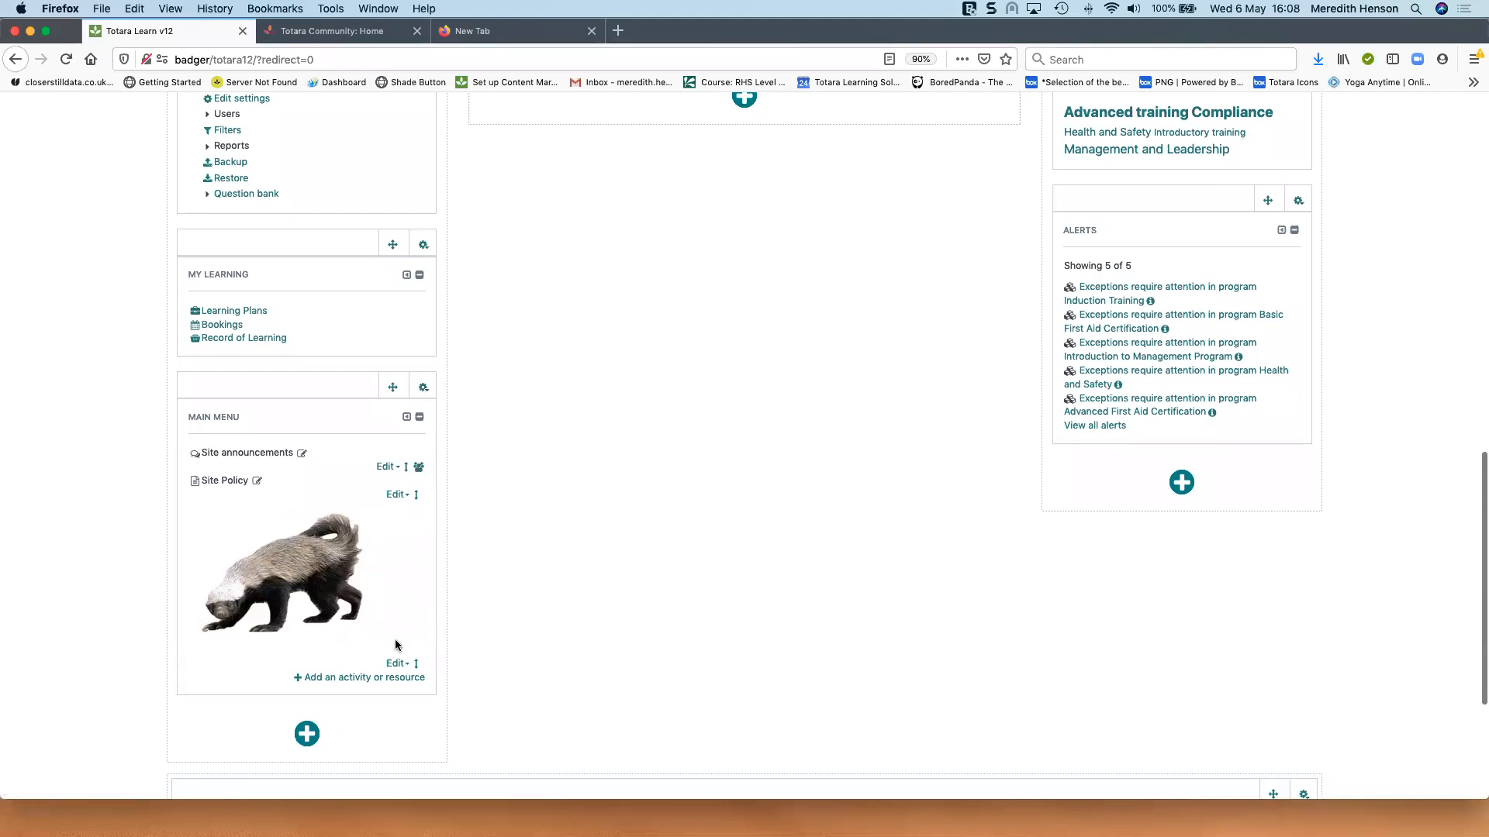
pyautogui.click(423, 388)
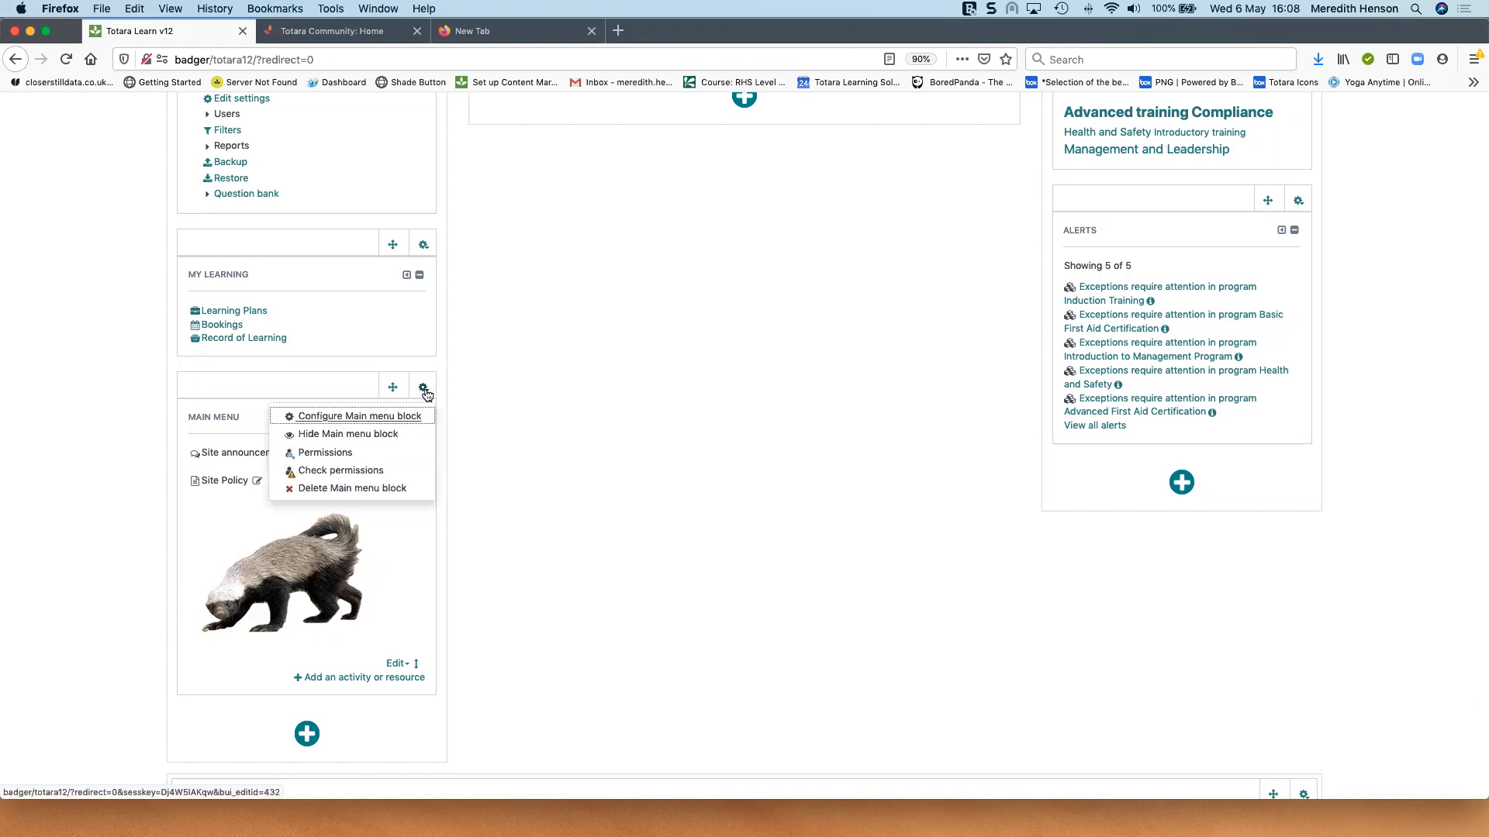
pyautogui.click(358, 488)
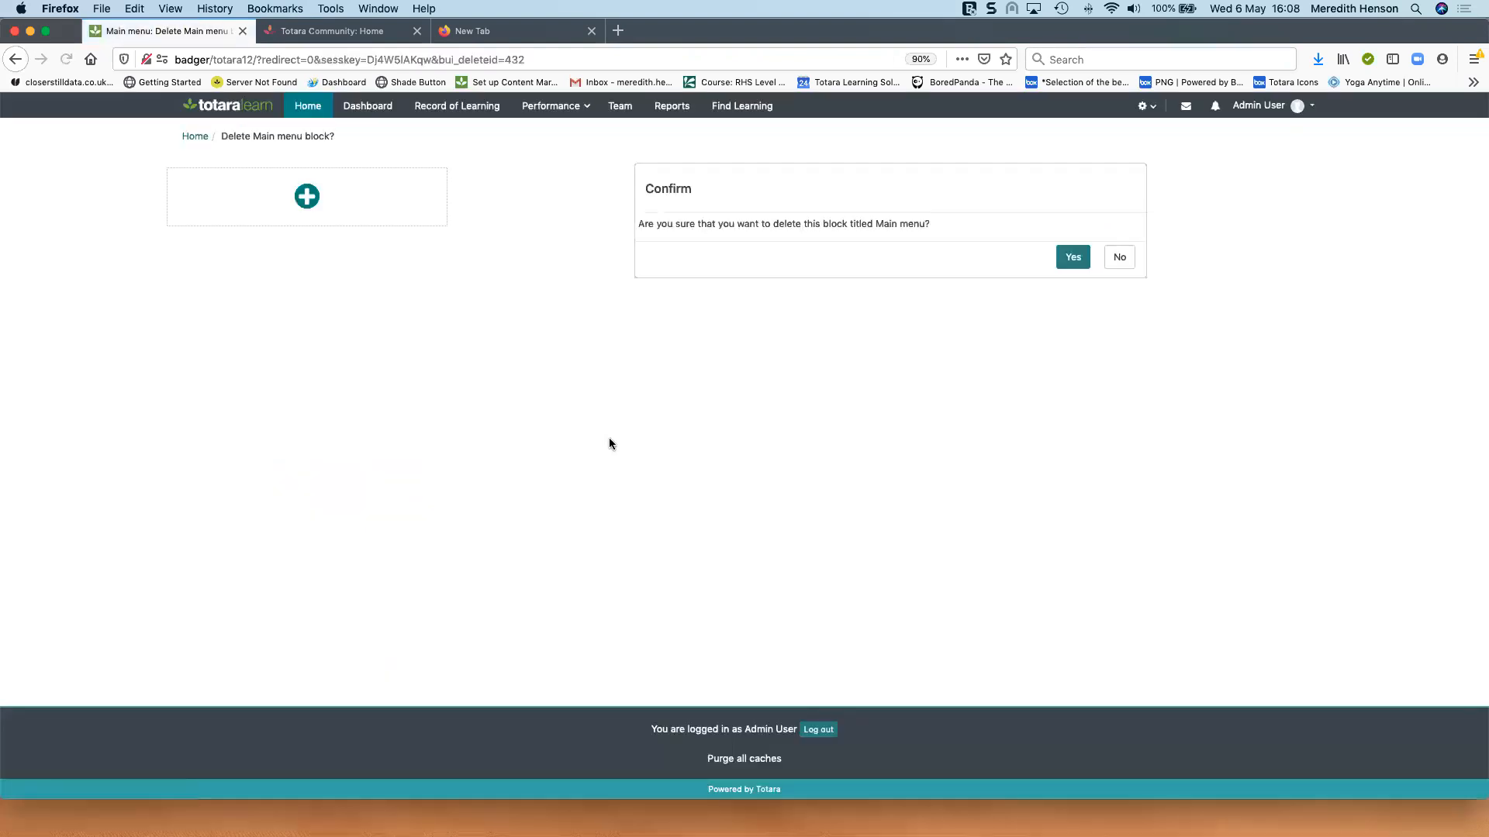
pyautogui.click(1073, 257)
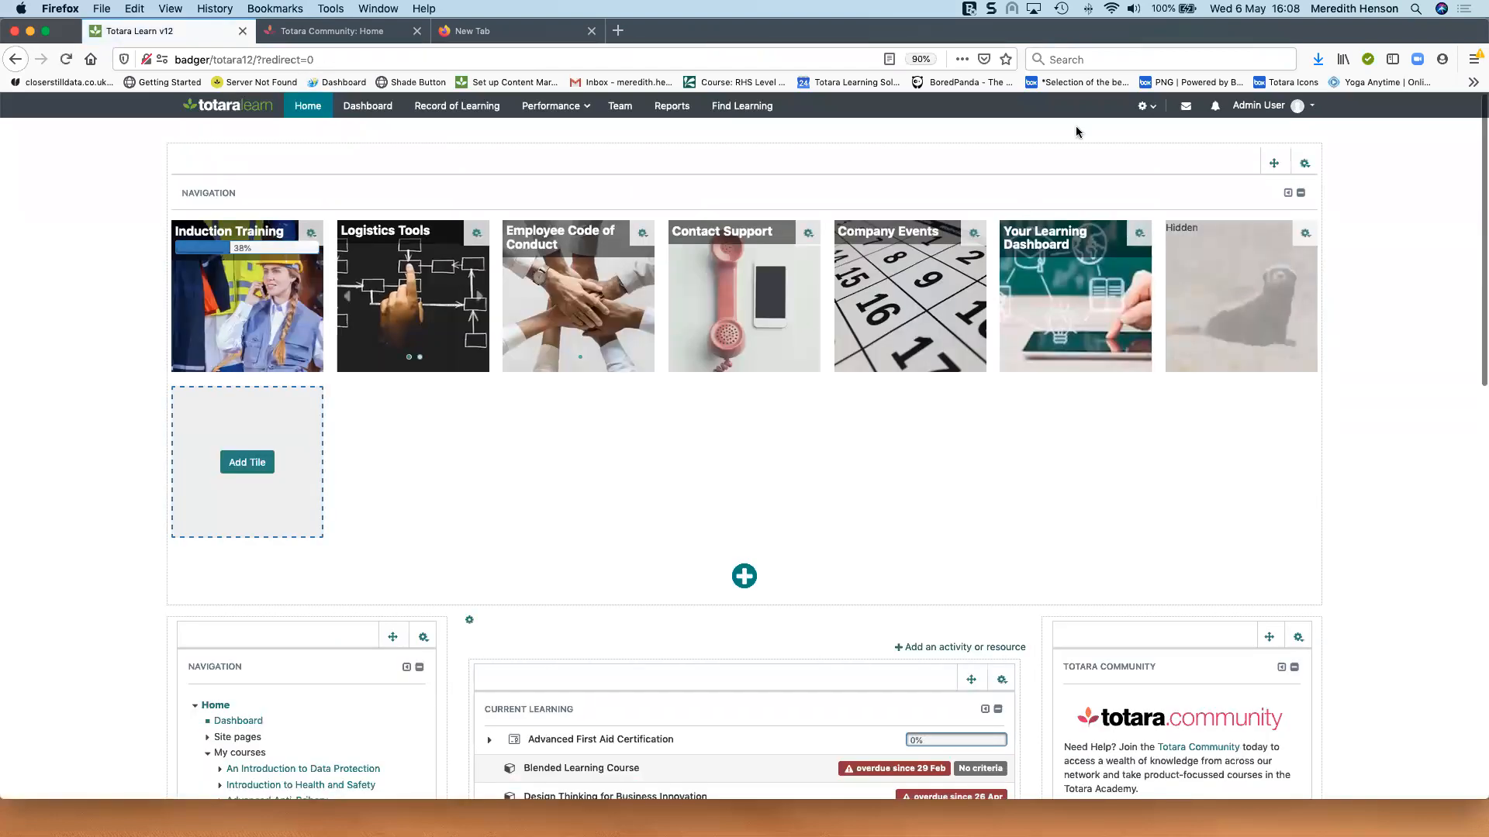
# Step: Open the Manage authentication settings under Plugins and find the login Instructions field
pyautogui.click(1145, 105)
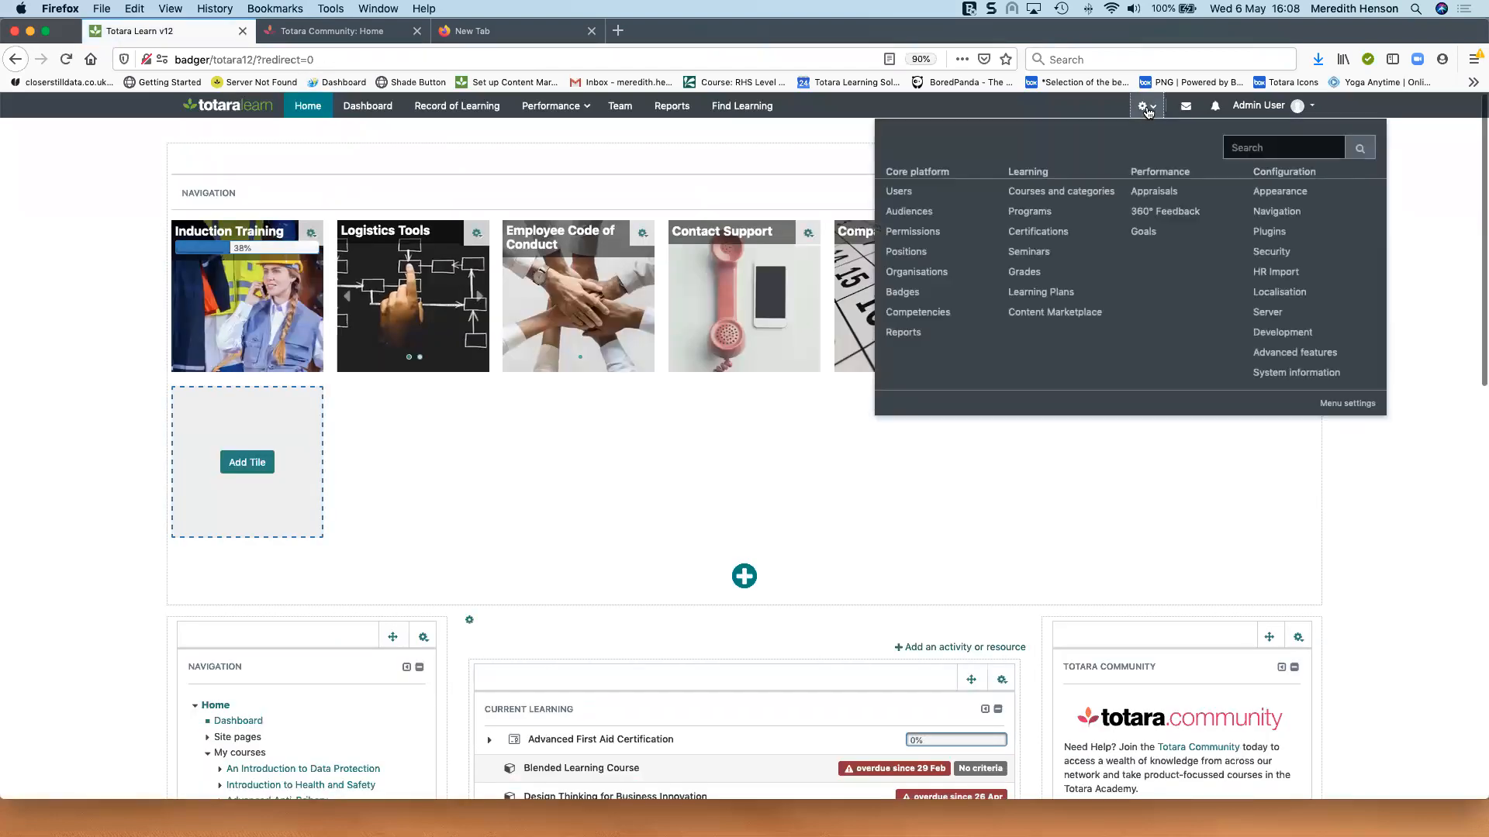
pyautogui.click(1271, 233)
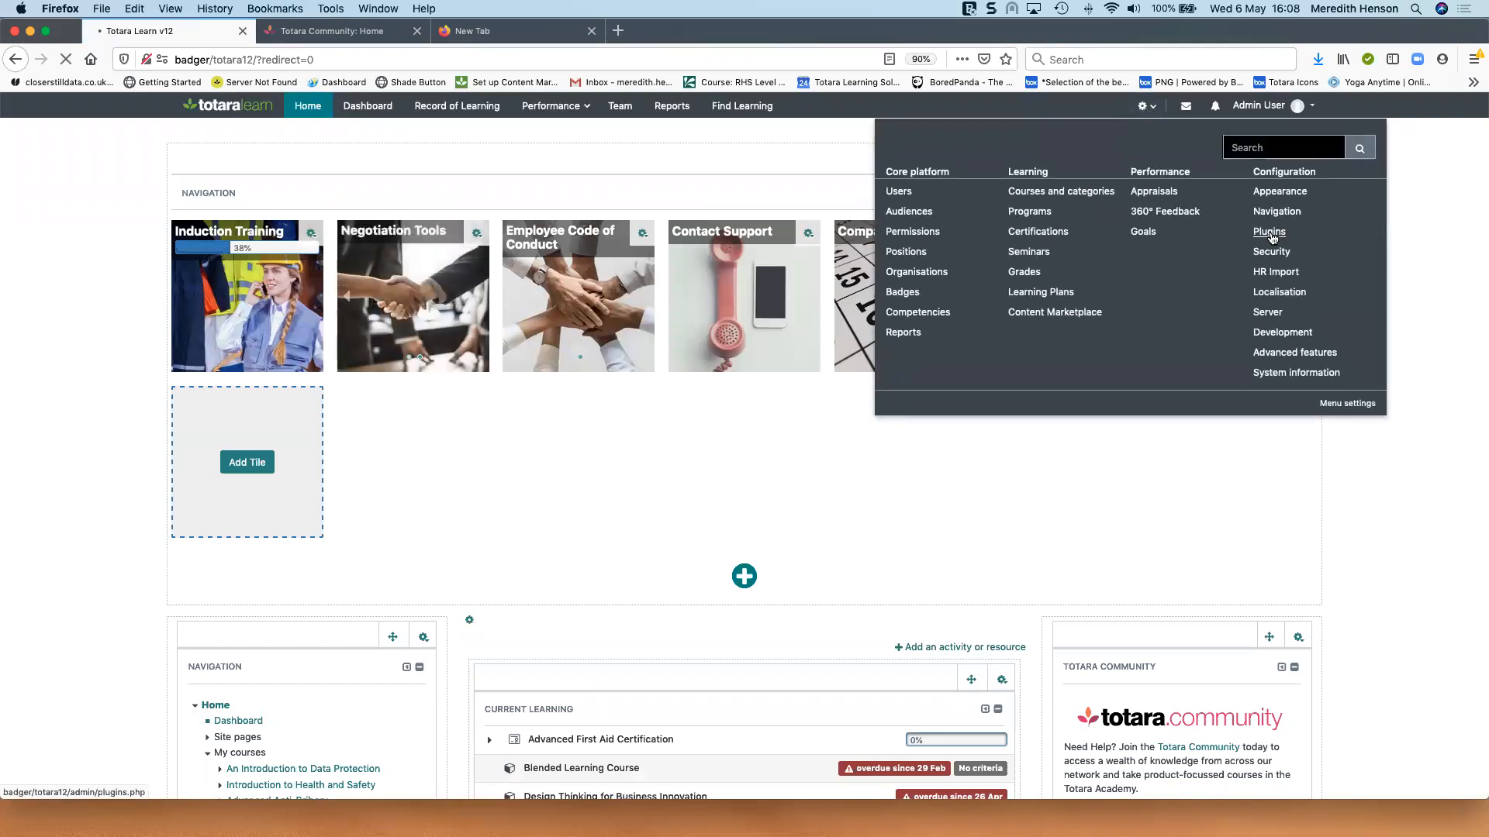
pyautogui.scroll(-5, 298, 432)
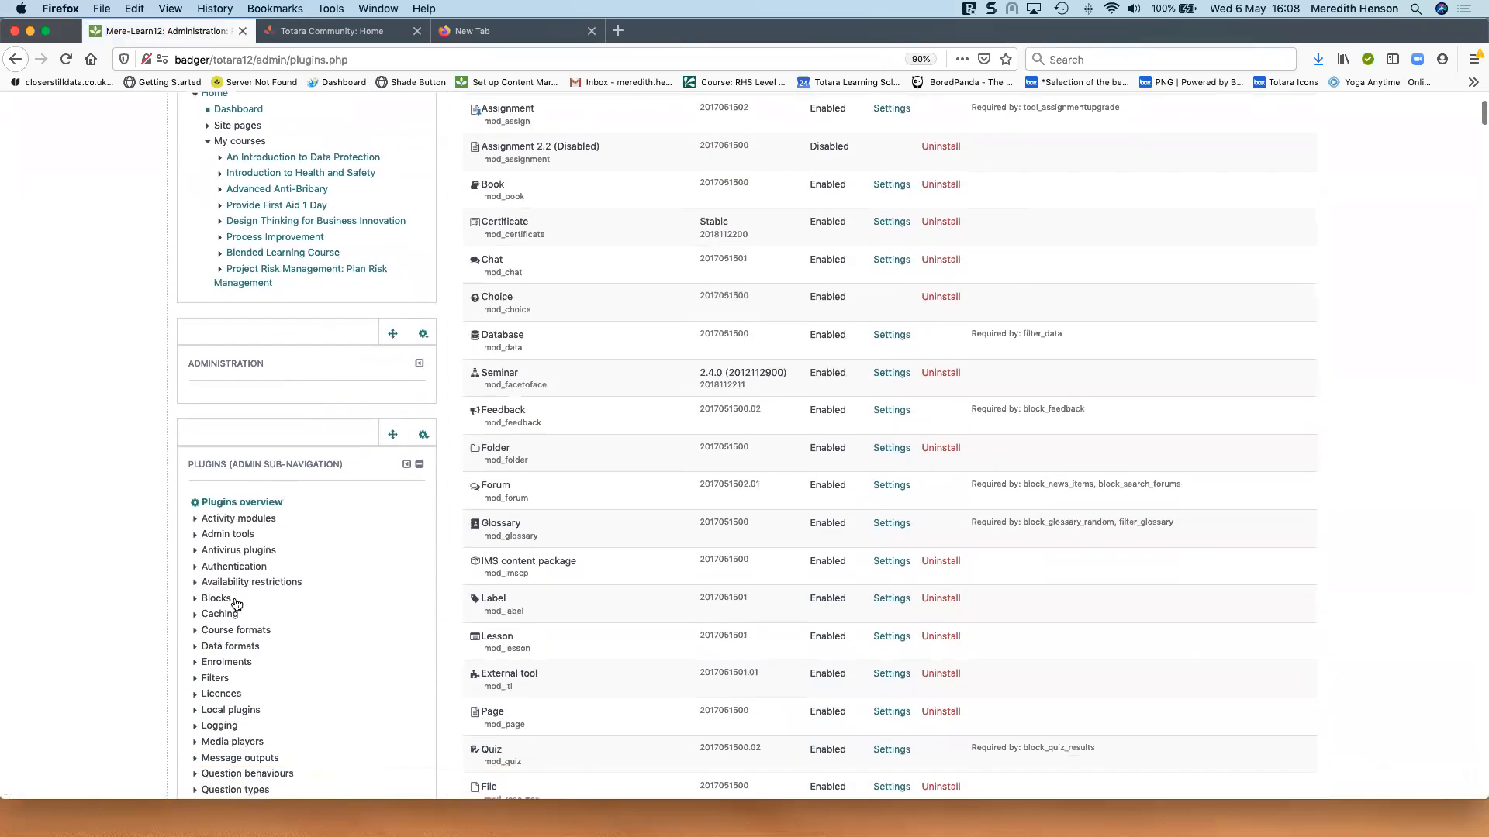
pyautogui.click(235, 567)
pyautogui.click(282, 587)
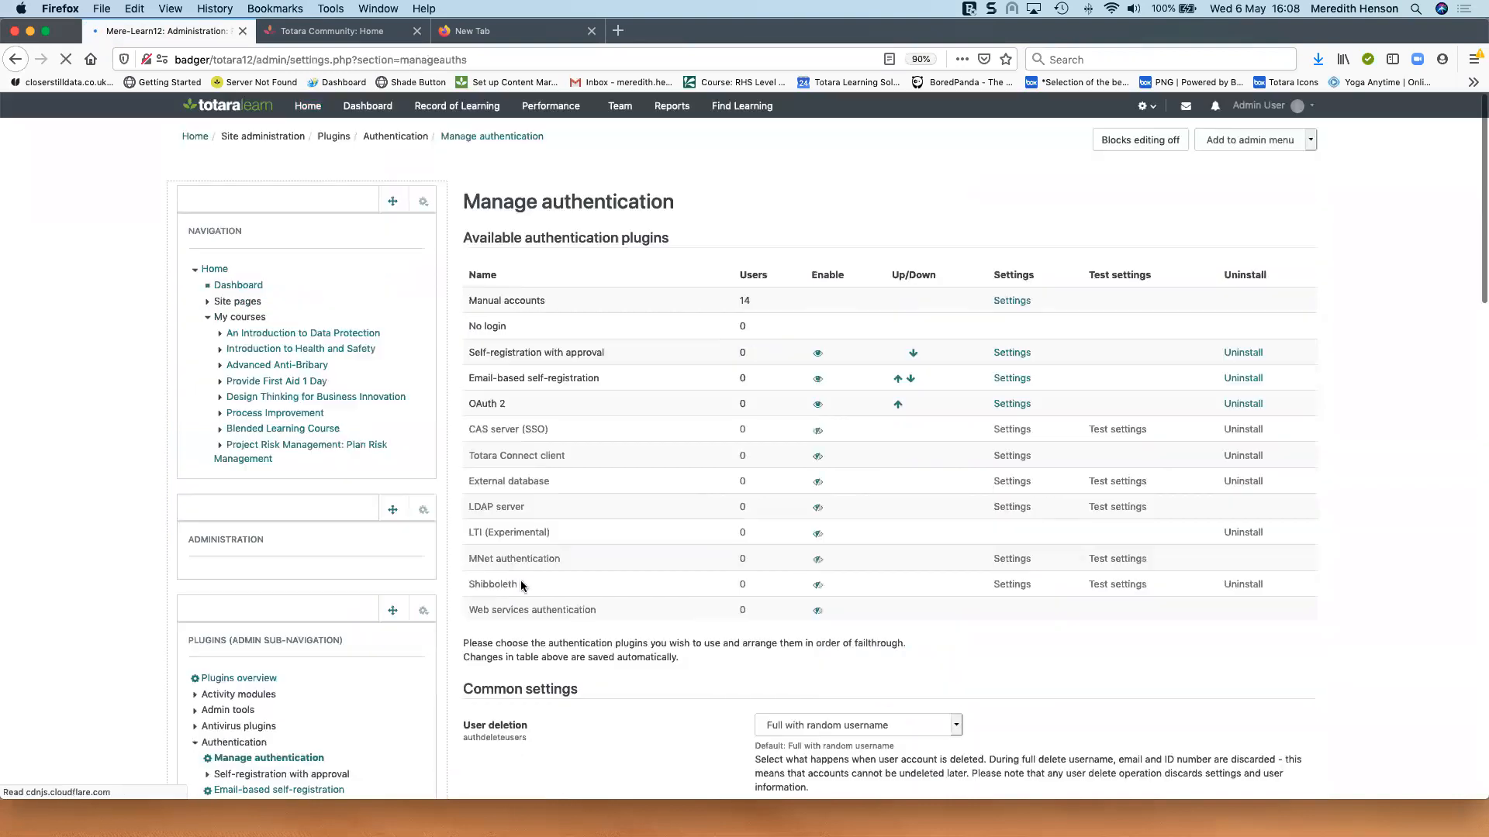
pyautogui.scroll(-5, 913, 533)
pyautogui.scroll(-15, 911, 532)
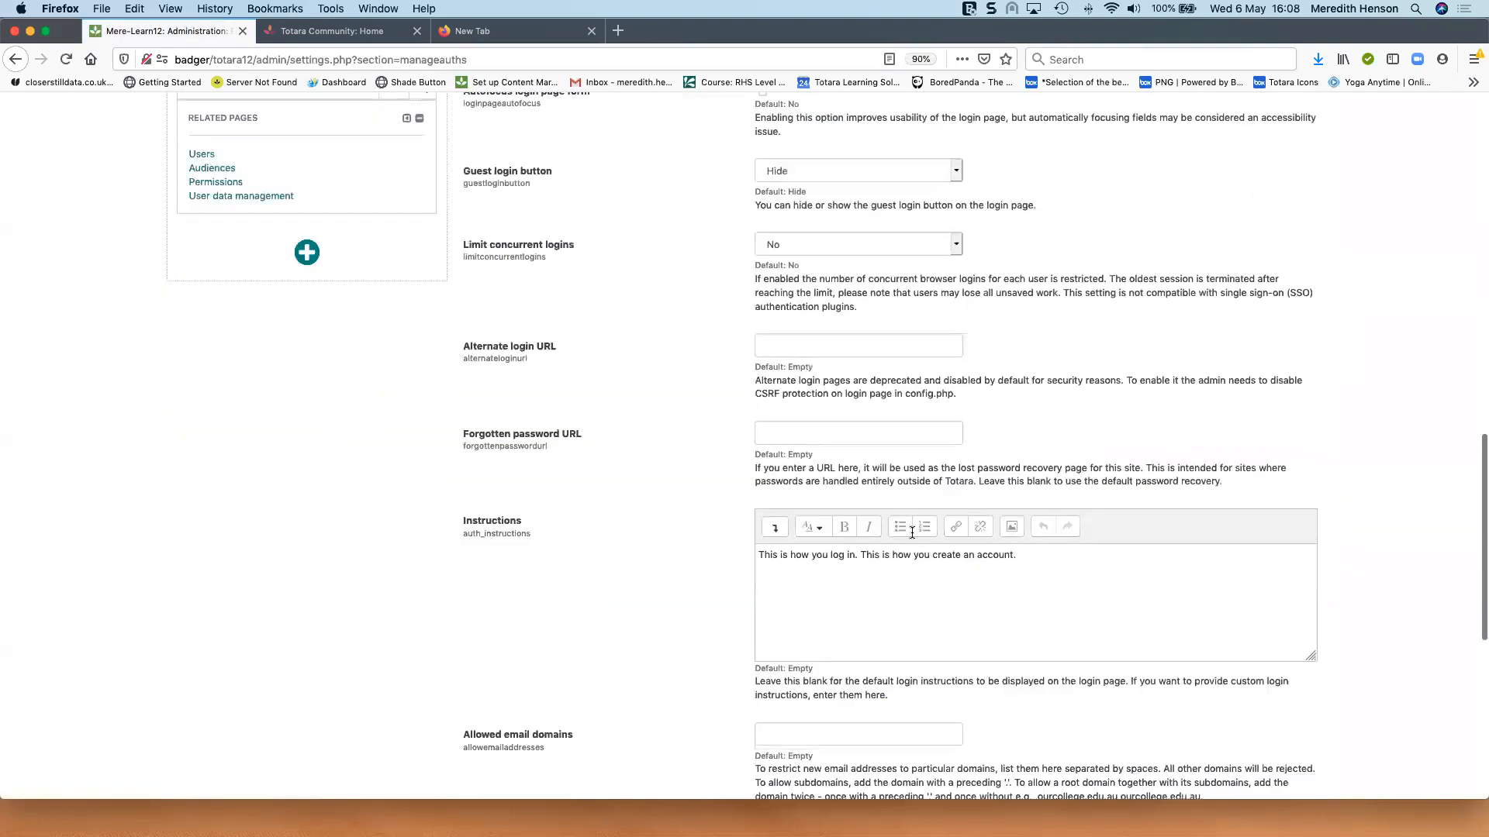
# Step: Insert the honey badger image from the copied URL below the Instructions text, with the description "honey badgers rule"
pyautogui.click(1031, 353)
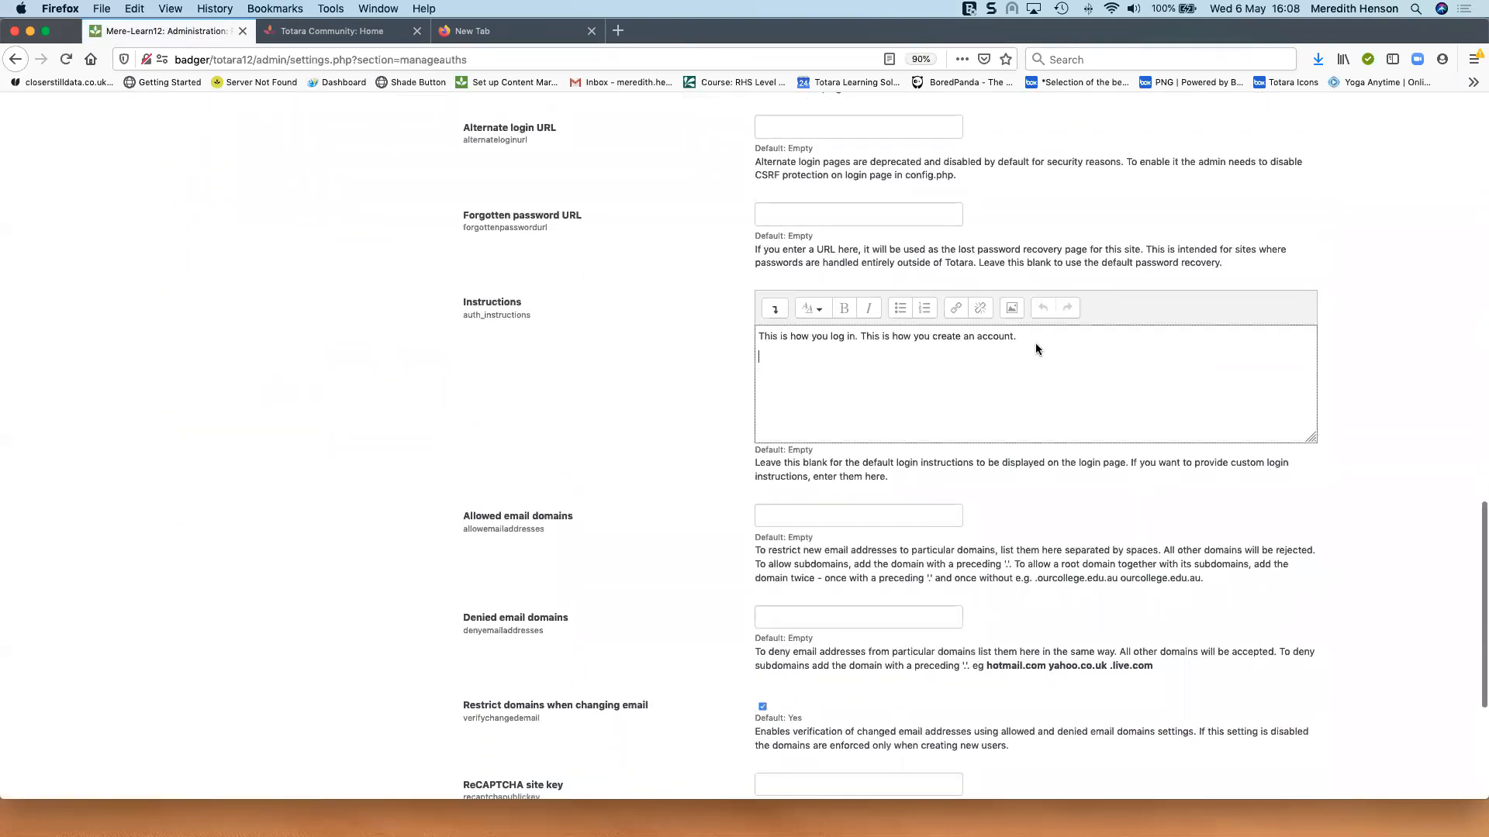
pyautogui.click(1012, 308)
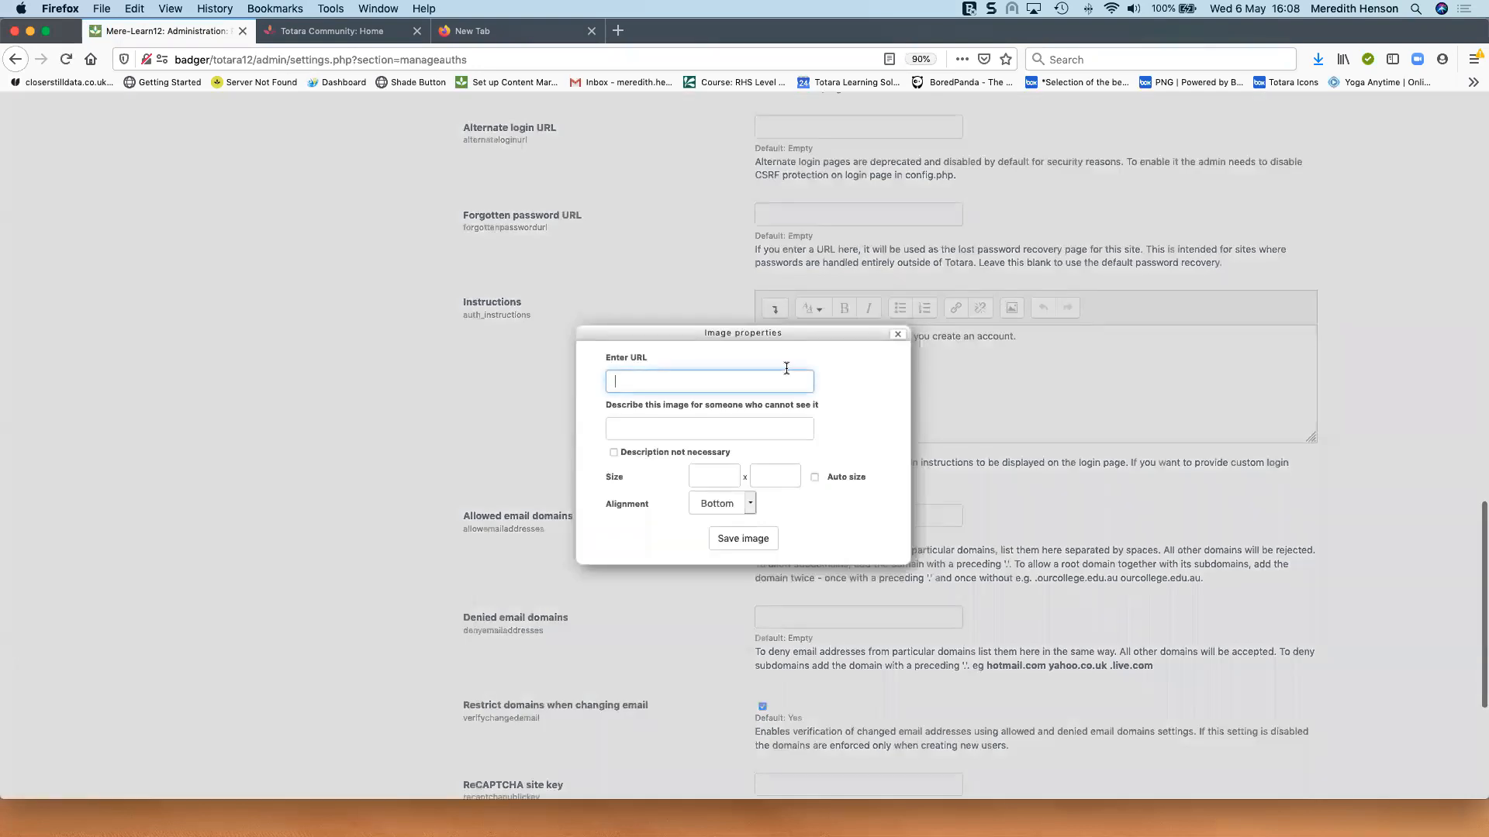
pyautogui.press('super+v')
pyautogui.click(729, 428)
pyautogui.write('bad')
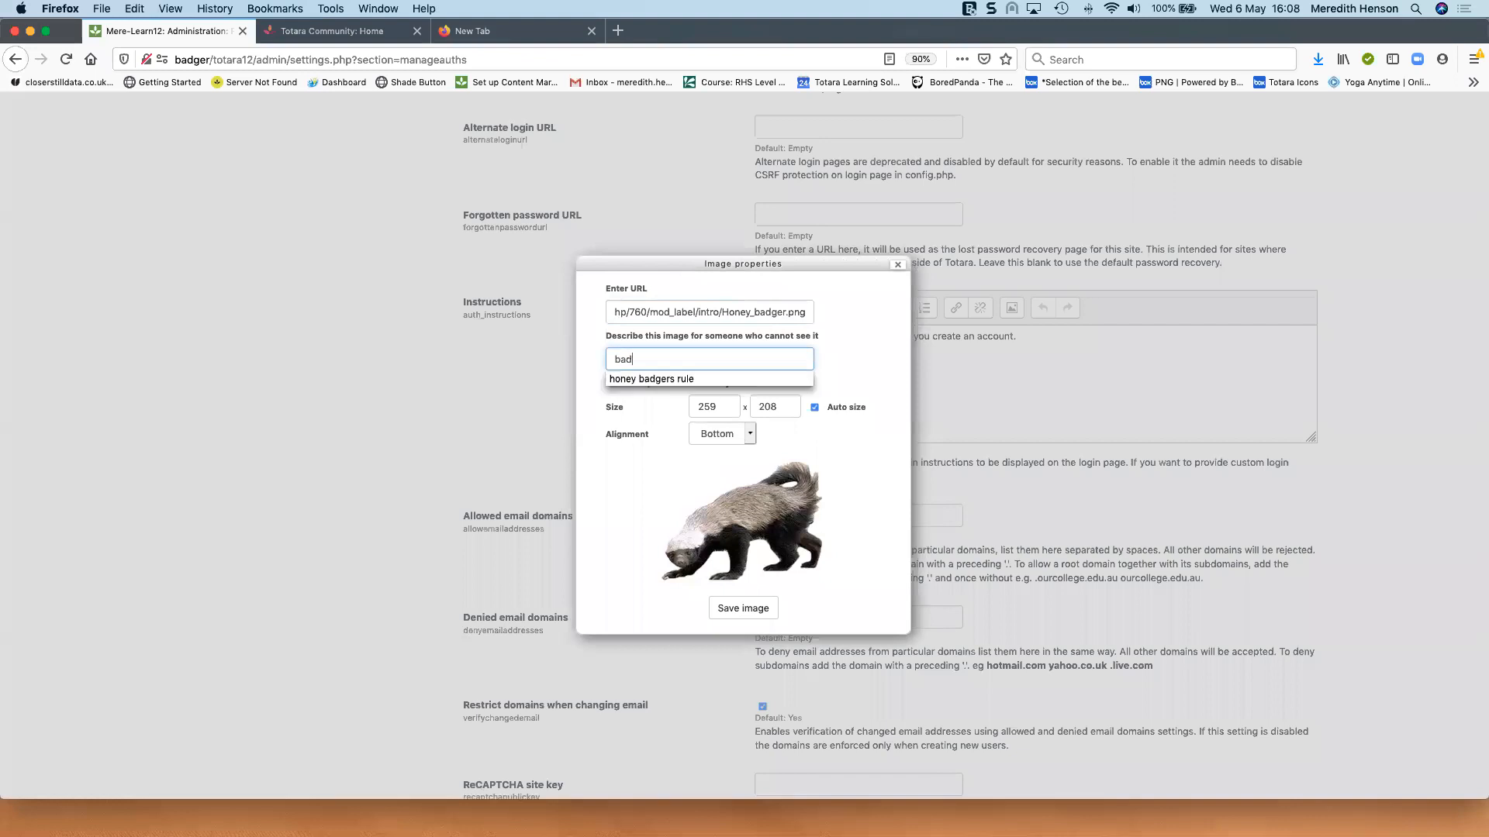
pyautogui.click(641, 379)
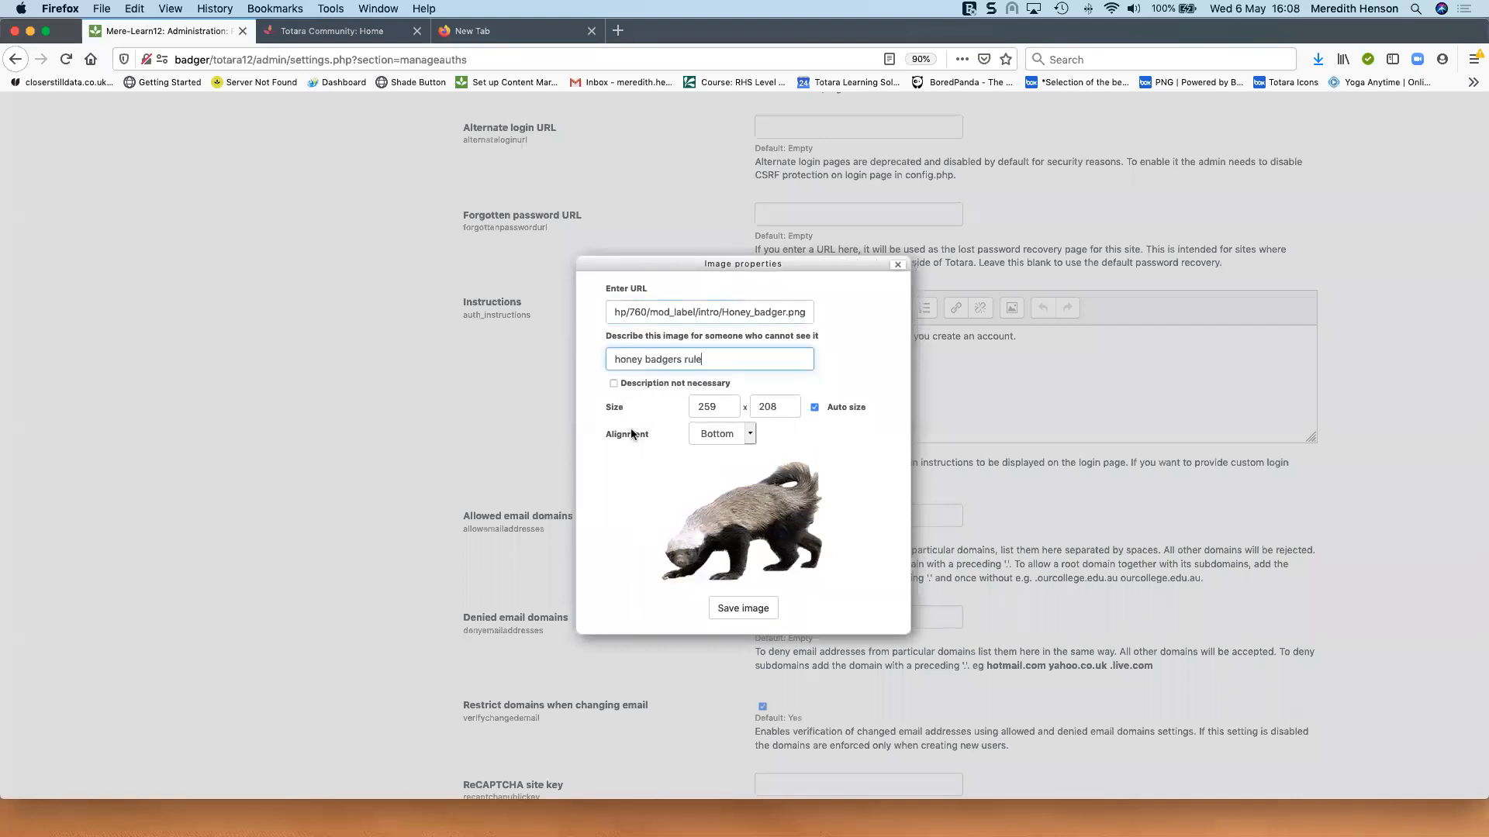
pyautogui.click(740, 608)
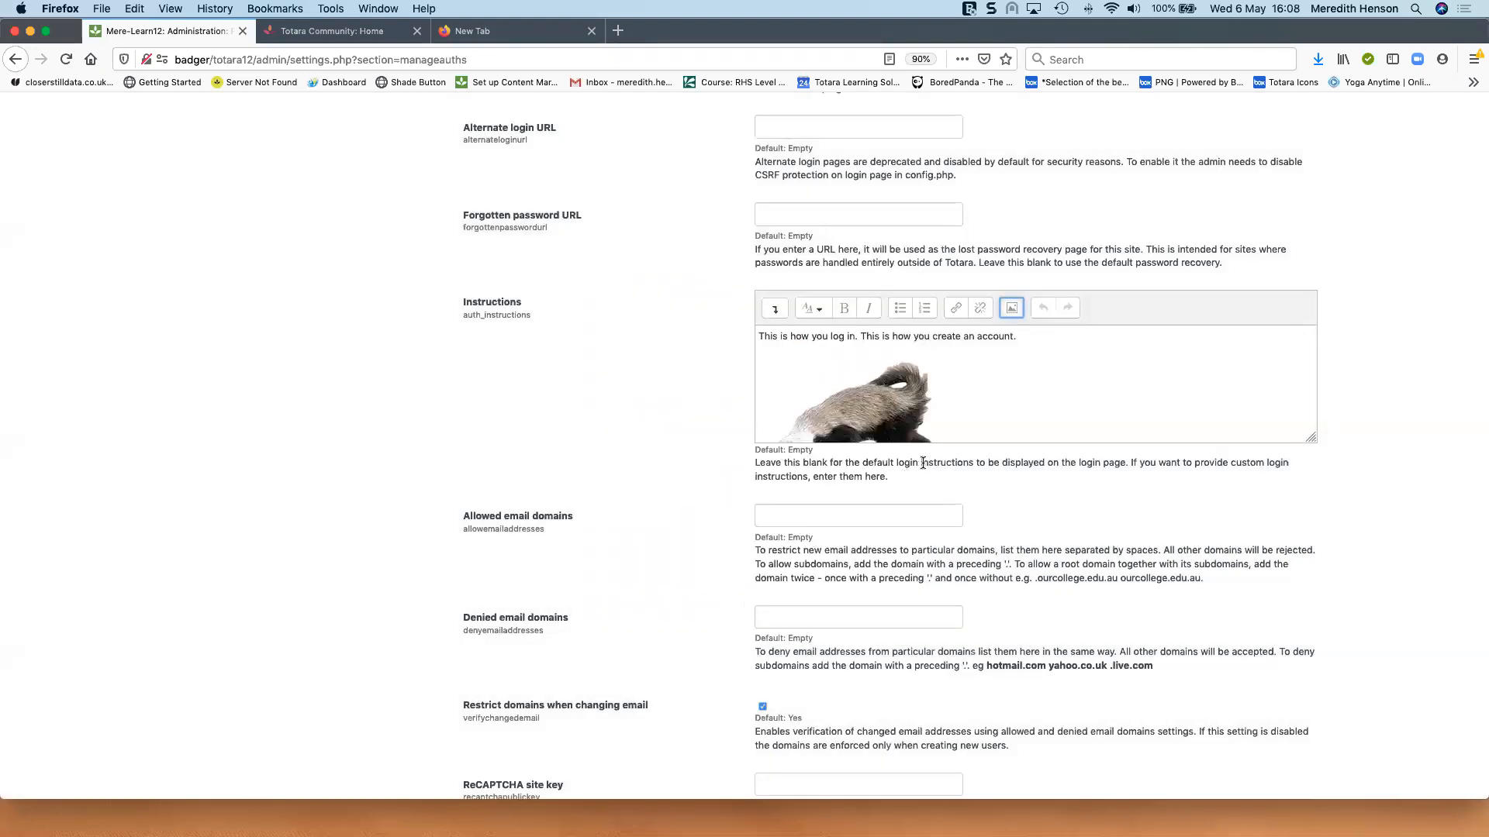
# Step: Save the authentication settings and log out to view the customised login page
pyautogui.scroll(-5, 923, 465)
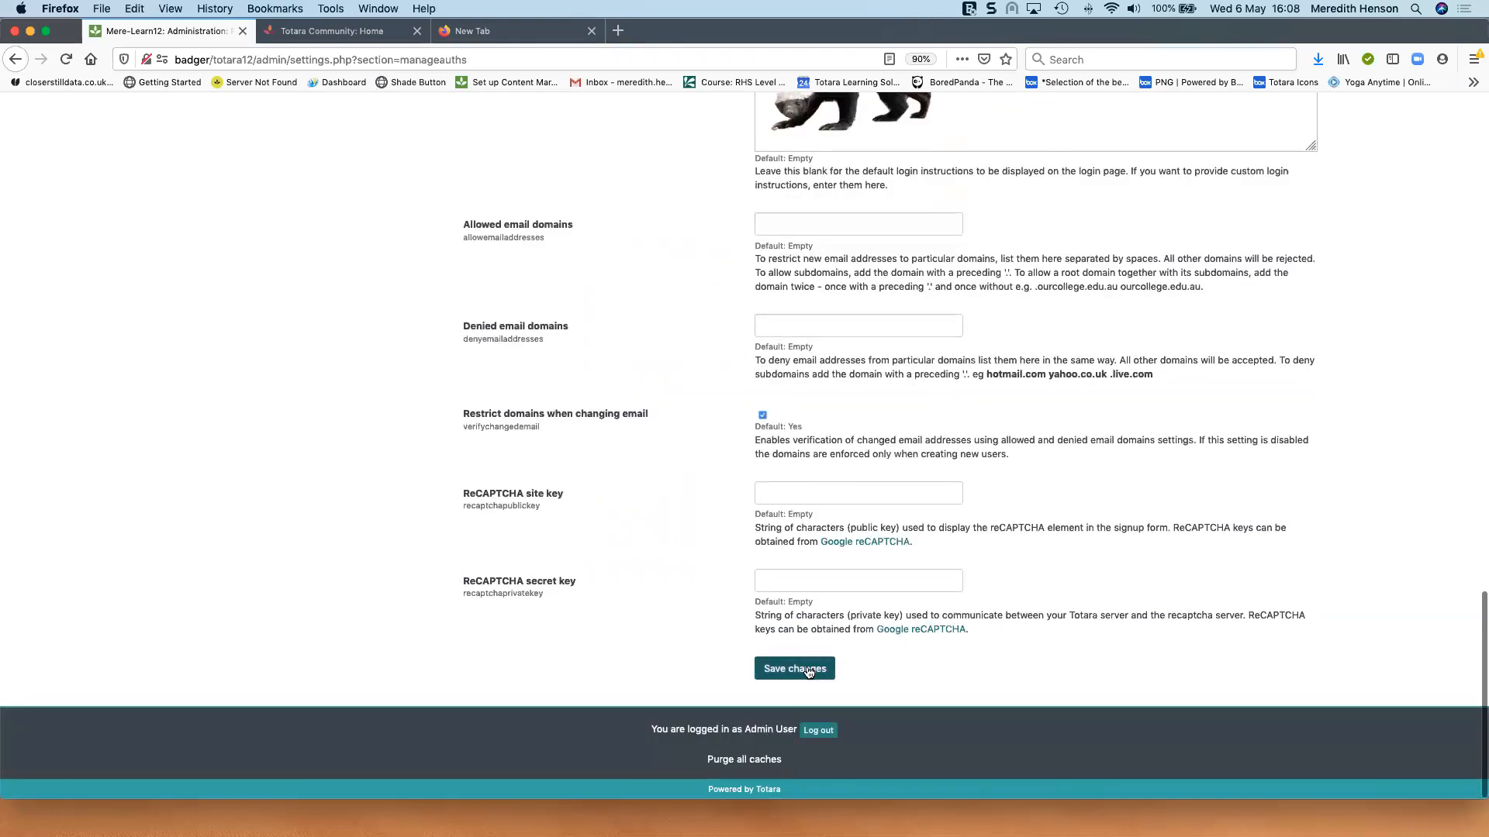
pyautogui.click(809, 672)
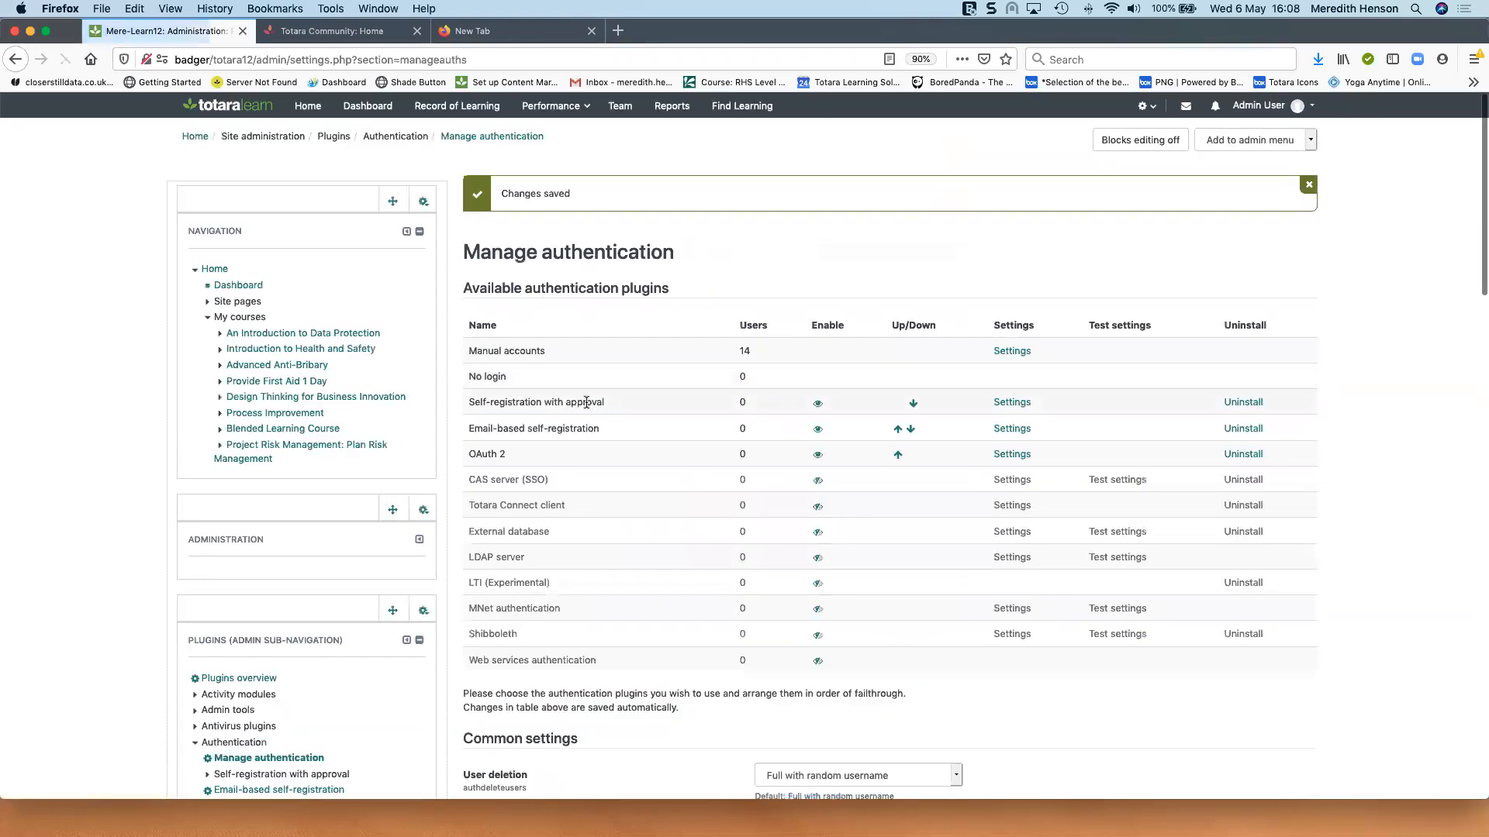
pyautogui.click(1310, 106)
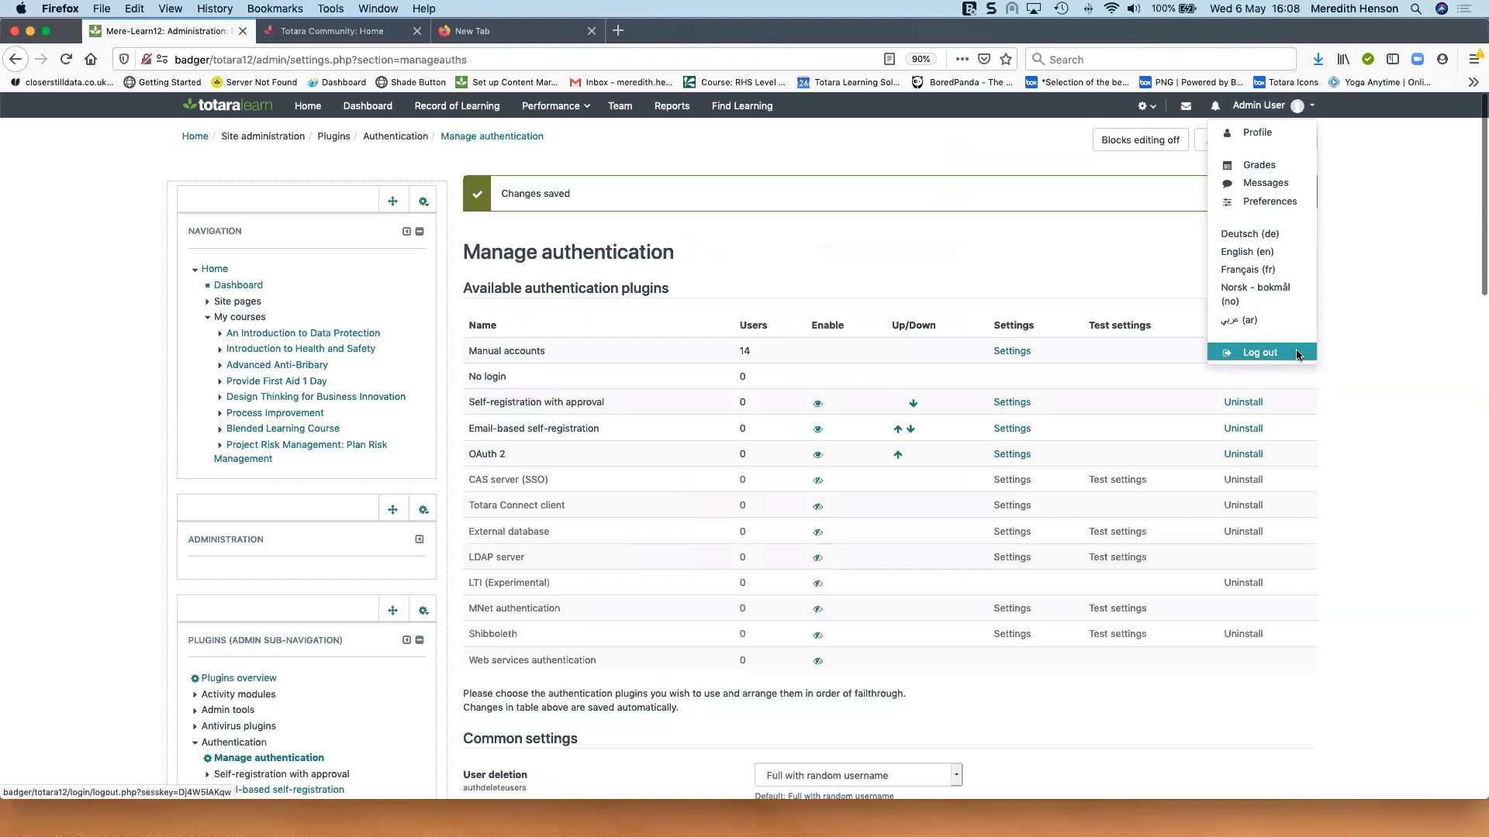
pyautogui.click(1303, 349)
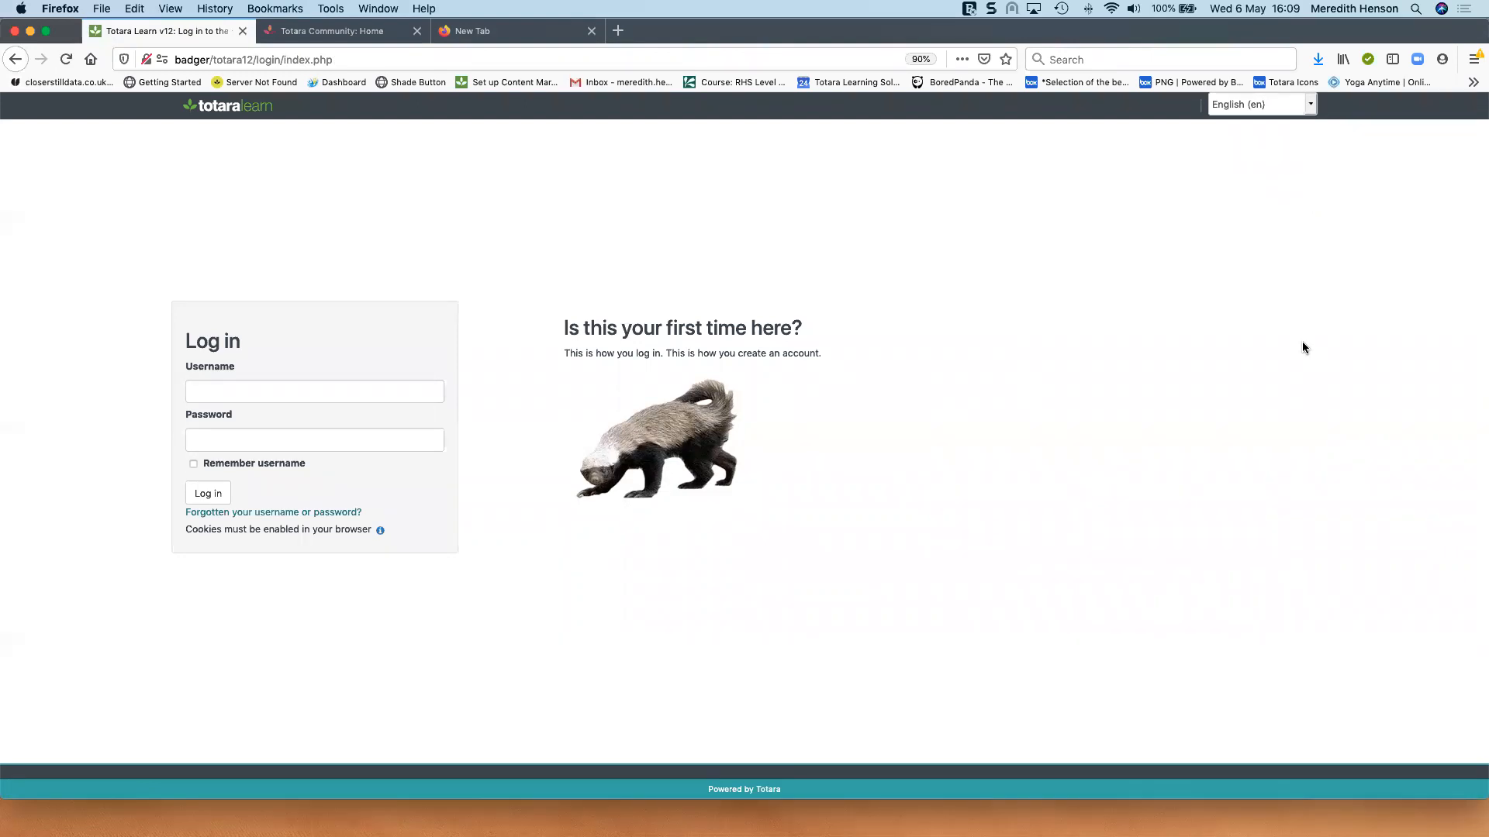
# Step: Log back in as admin with the saved username and account password
pyautogui.click(349, 391)
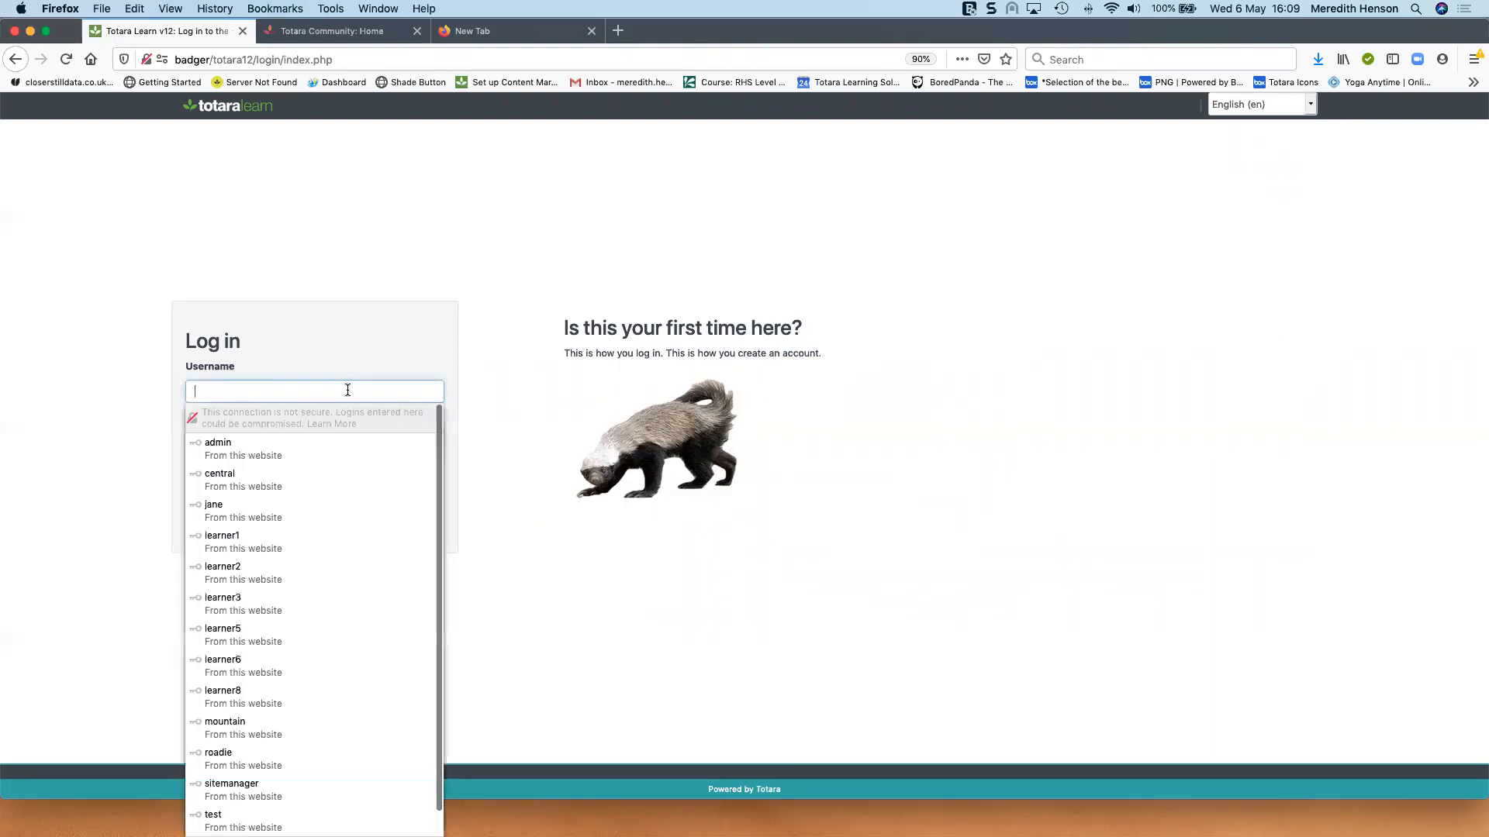
pyautogui.click(313, 440)
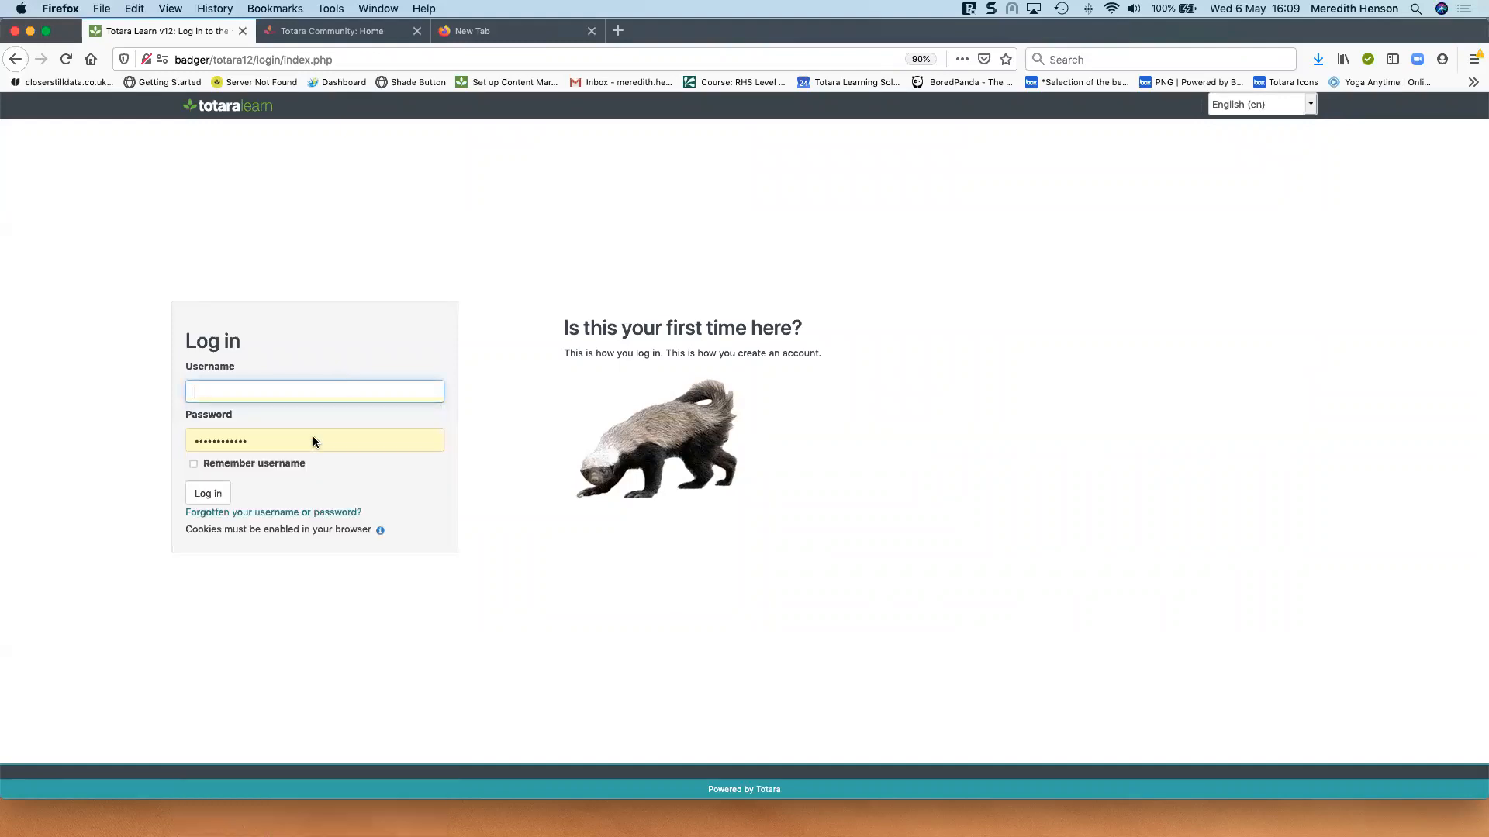
pyautogui.click(208, 494)
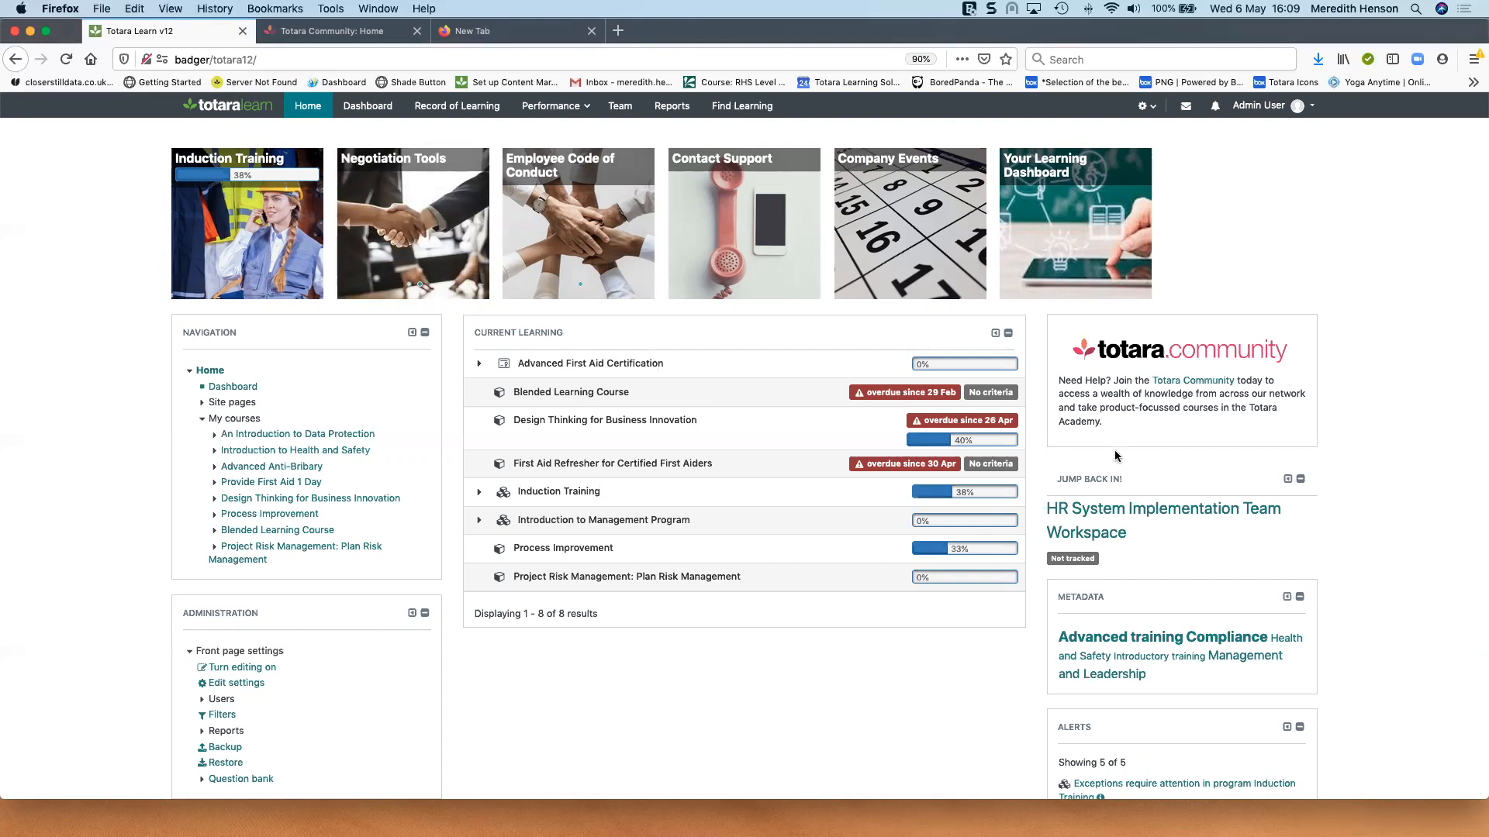
# Step: Open the Notifications settings in the site's Security configuration
pyautogui.click(1139, 109)
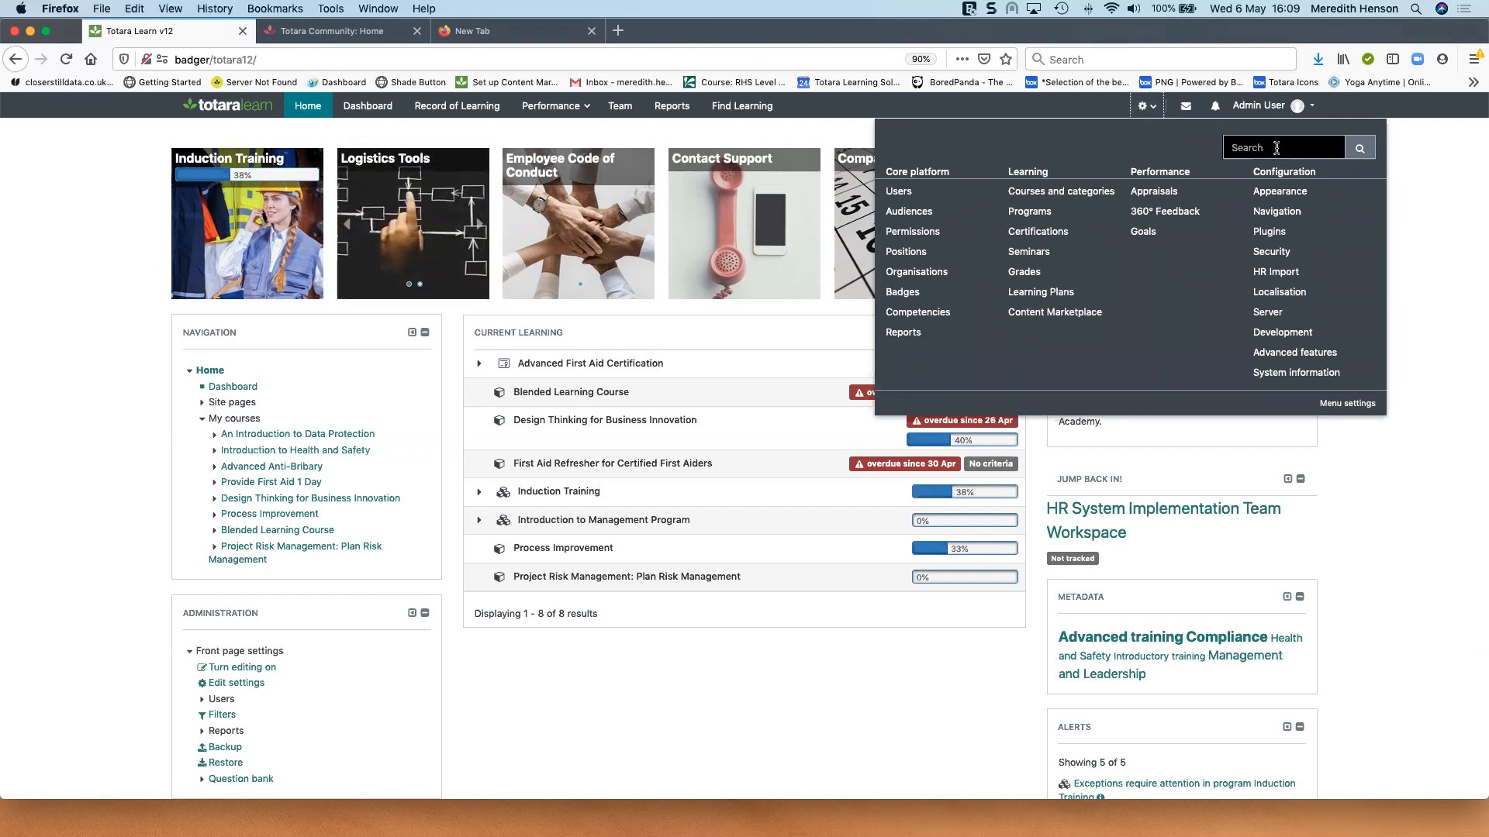
pyautogui.click(1267, 252)
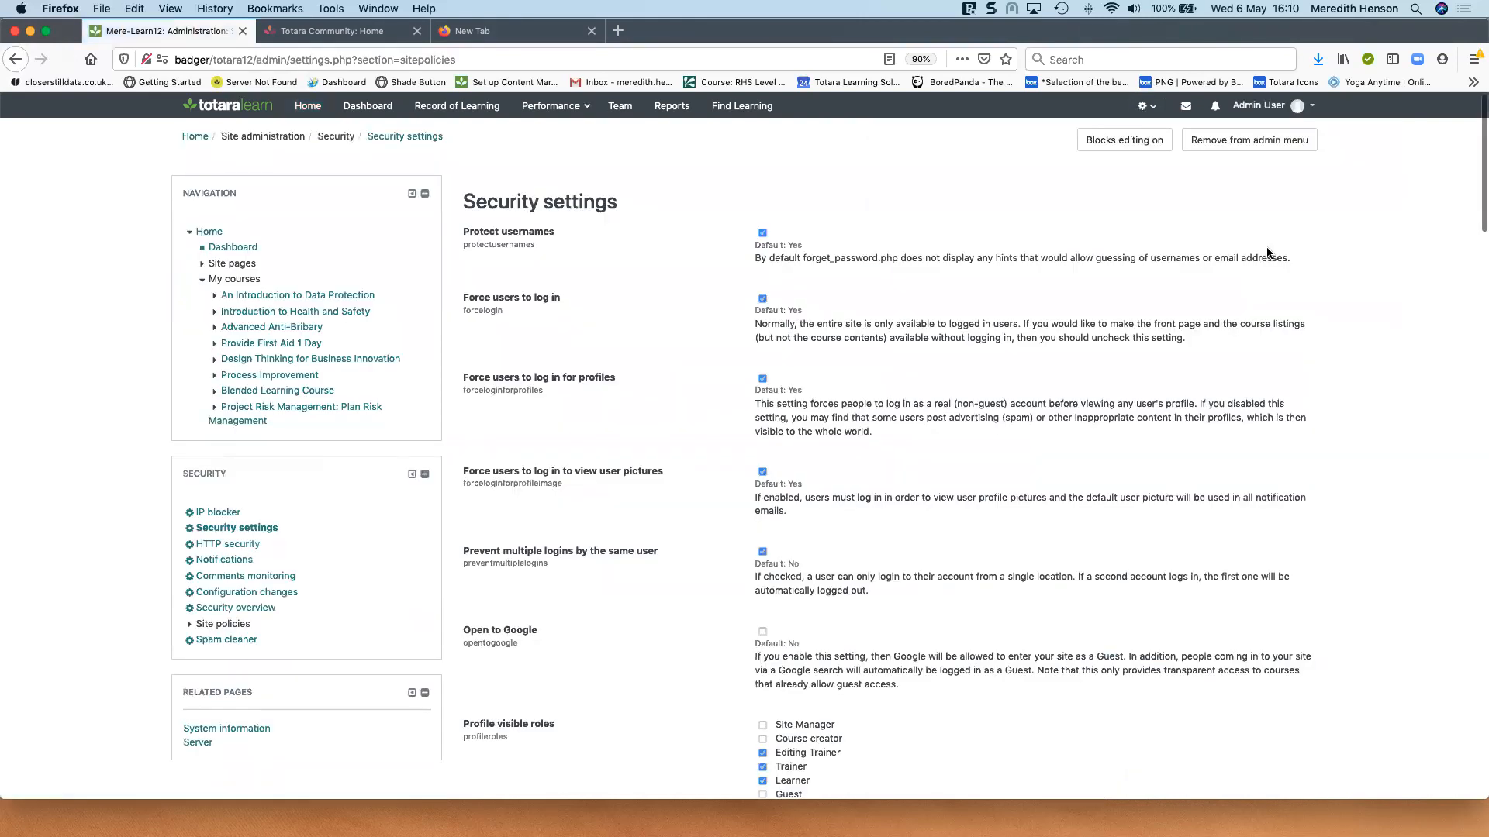
pyautogui.scroll(-1, 248, 450)
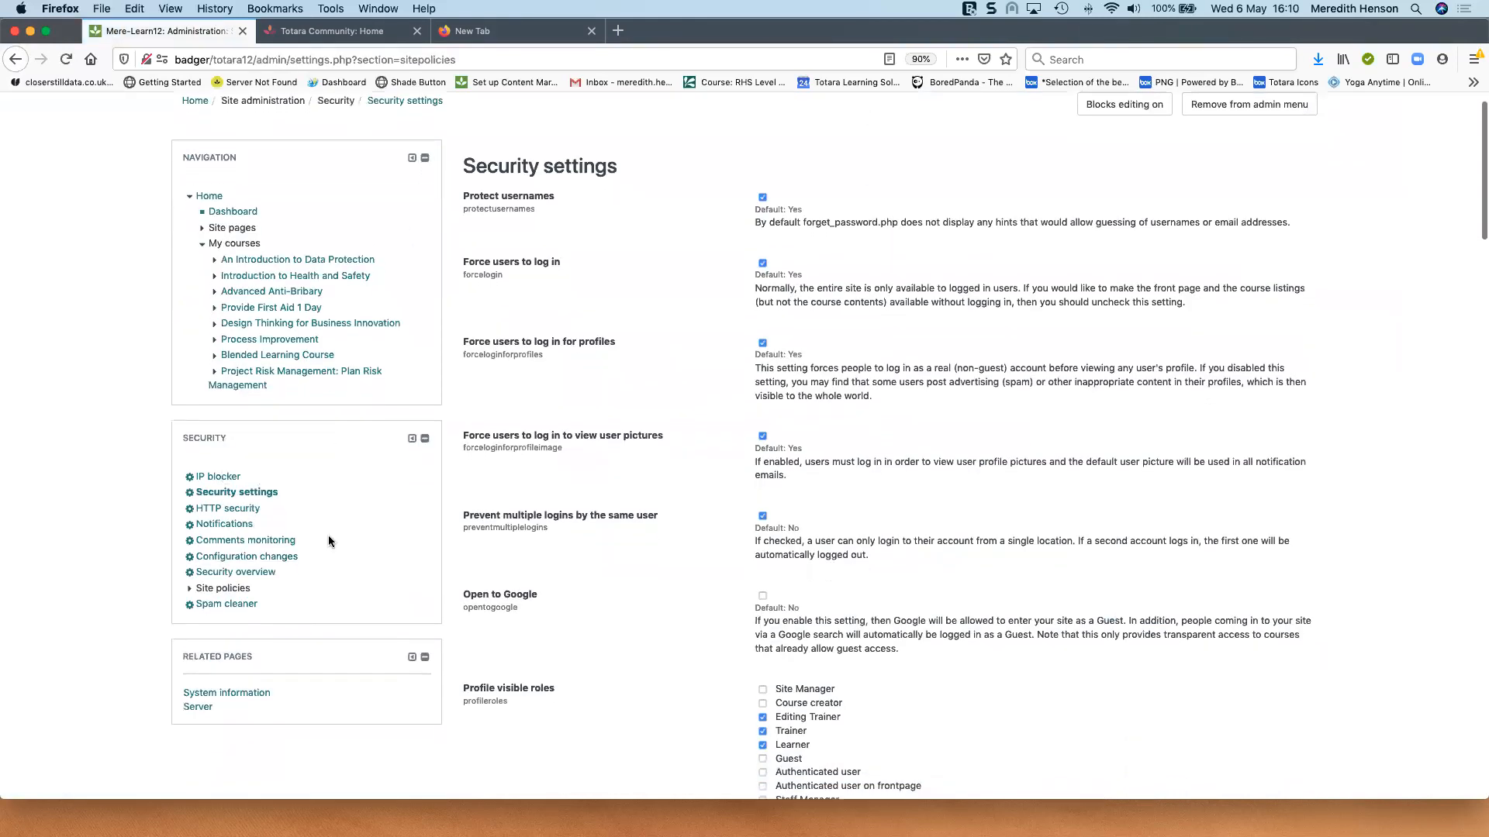
pyautogui.click(238, 525)
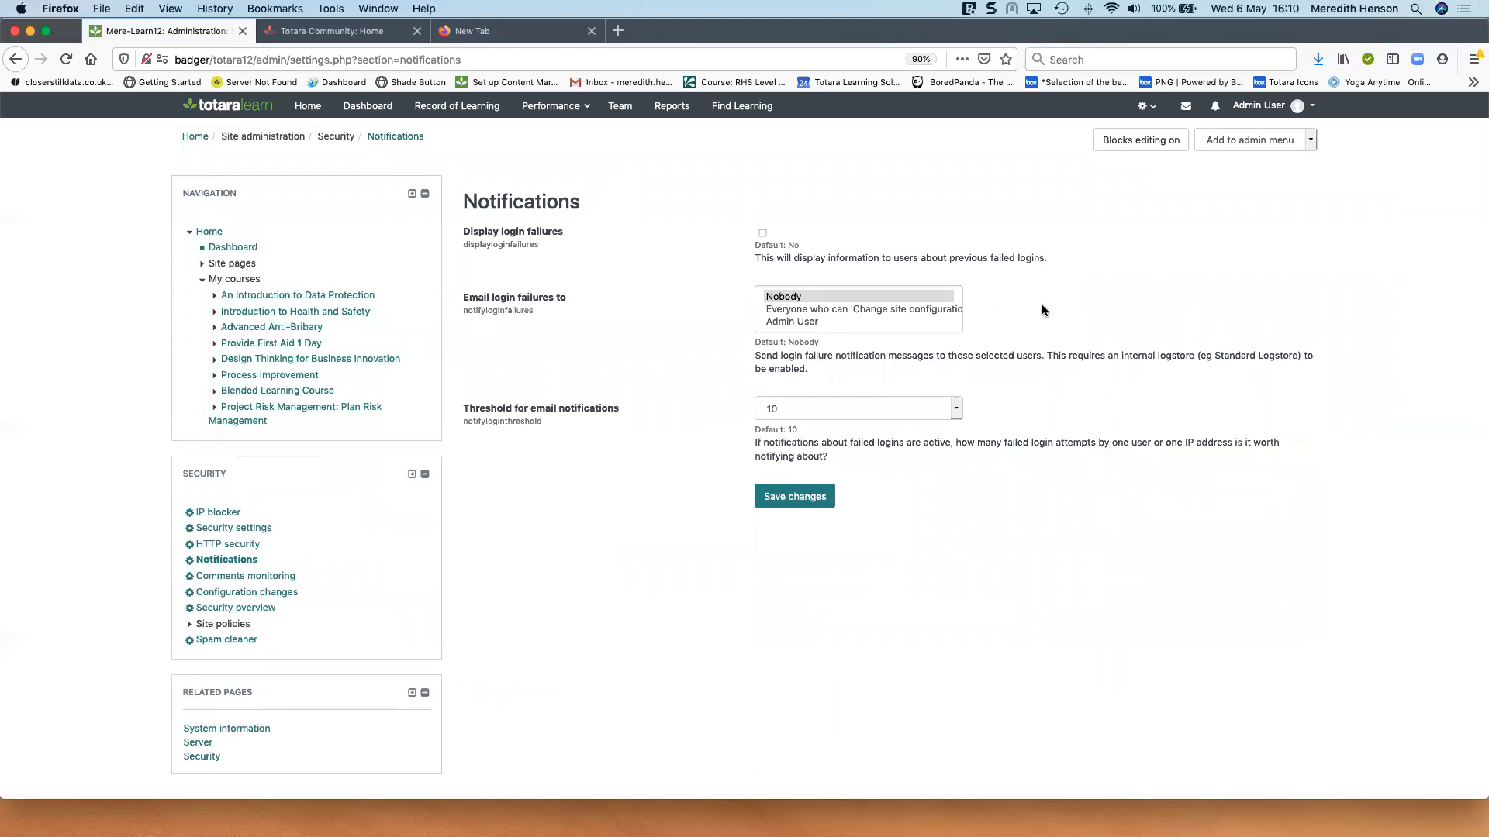
pyautogui.scroll(-1, 672, 378)
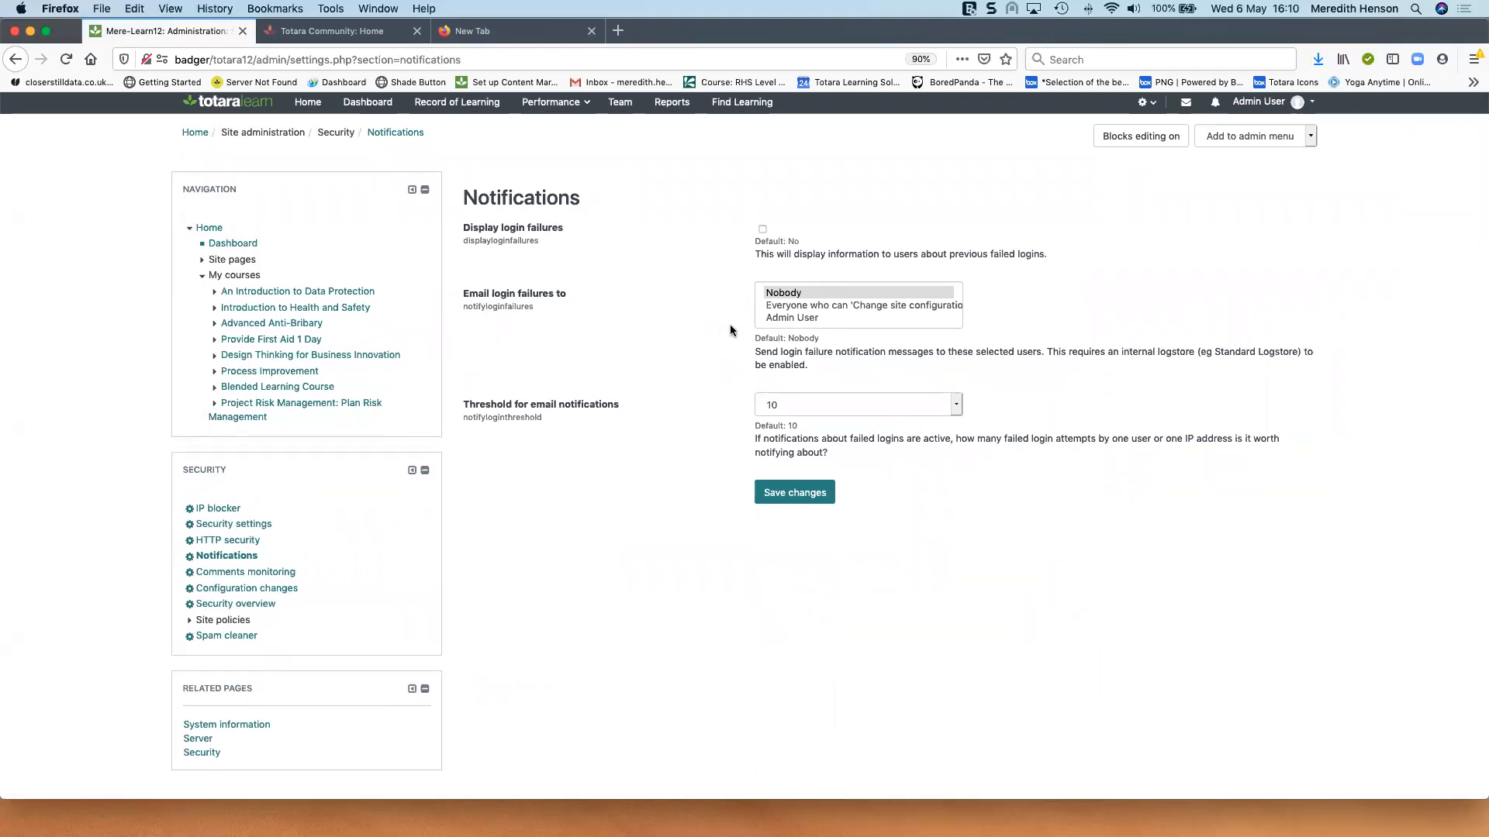
# Step: Choose Admin User as the recipient of login failure emails and set the threshold for email notifications to 3
pyautogui.click(778, 317)
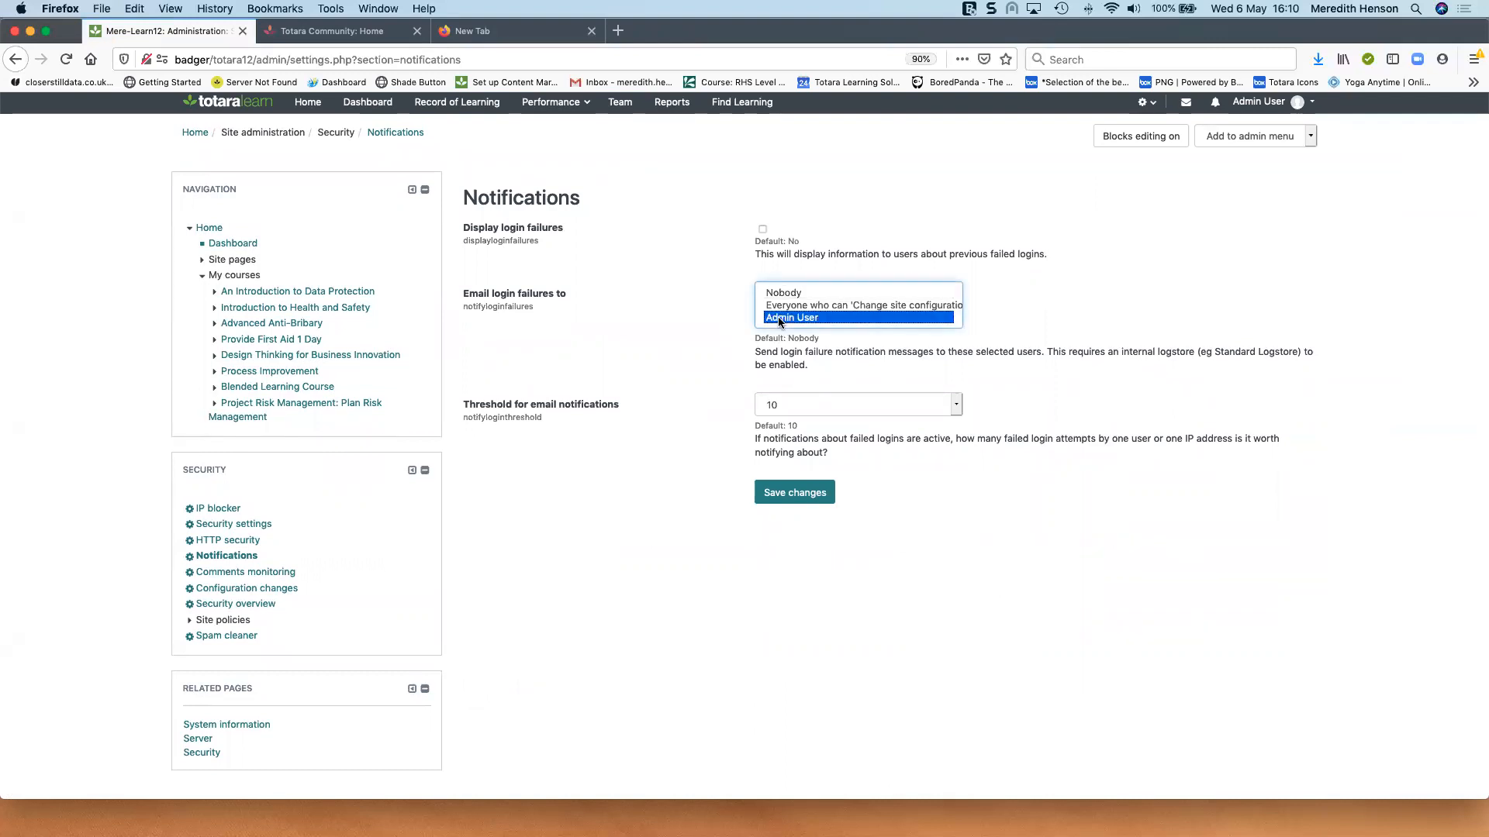
pyautogui.click(835, 305)
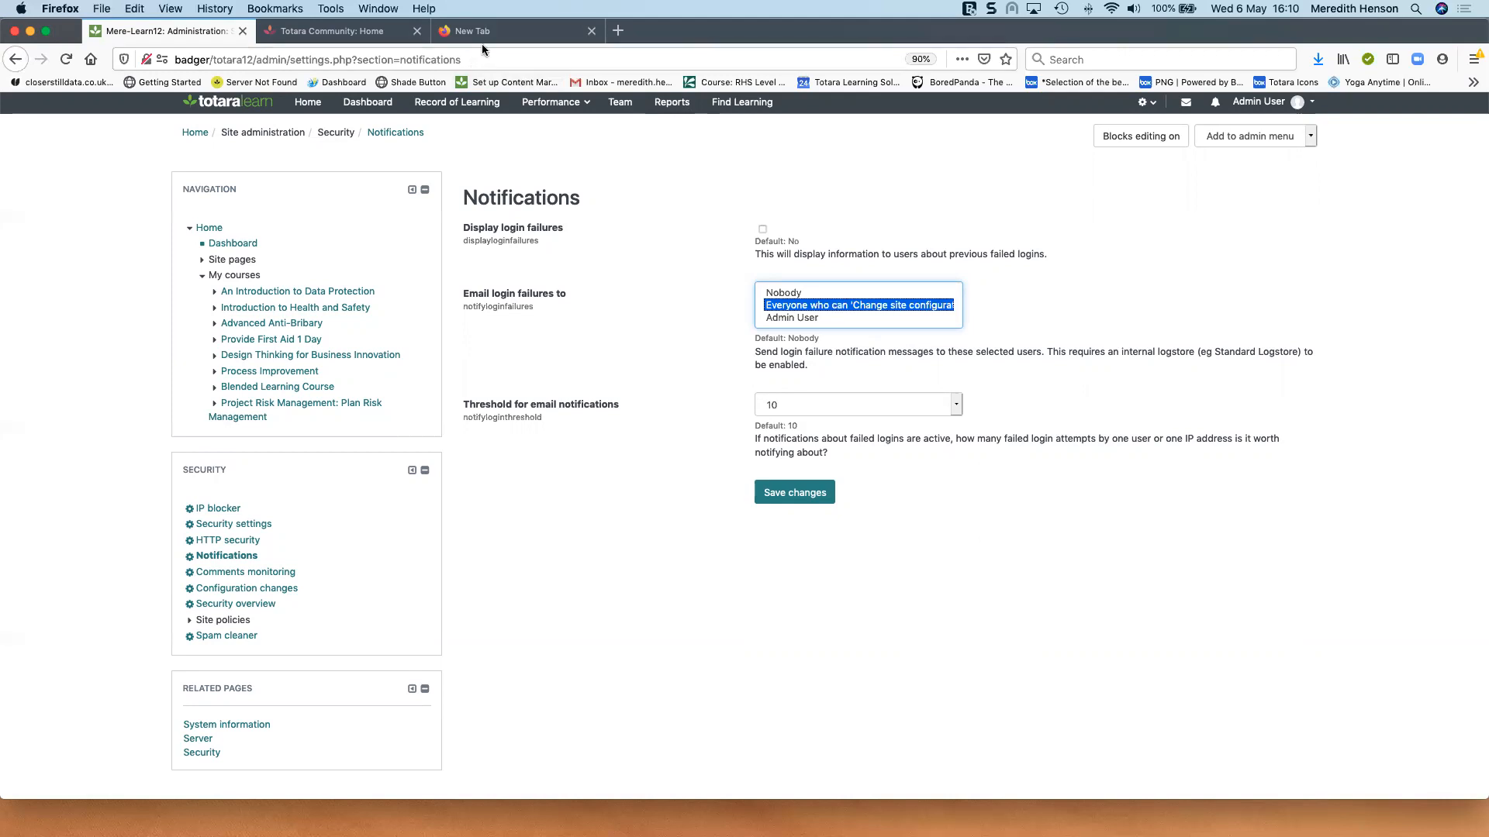
pyautogui.click(777, 320)
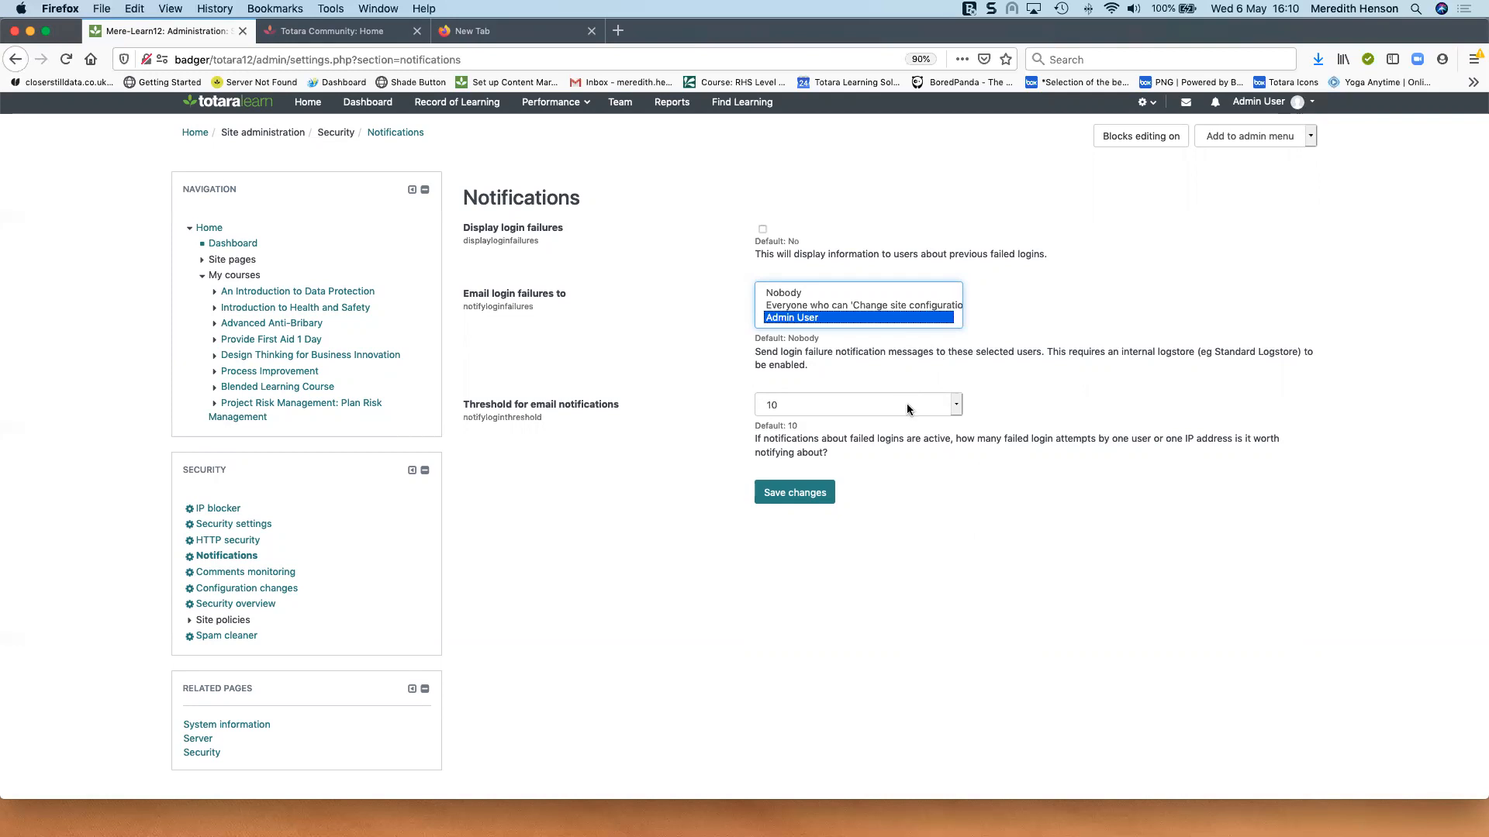
pyautogui.scroll(-1, 686, 384)
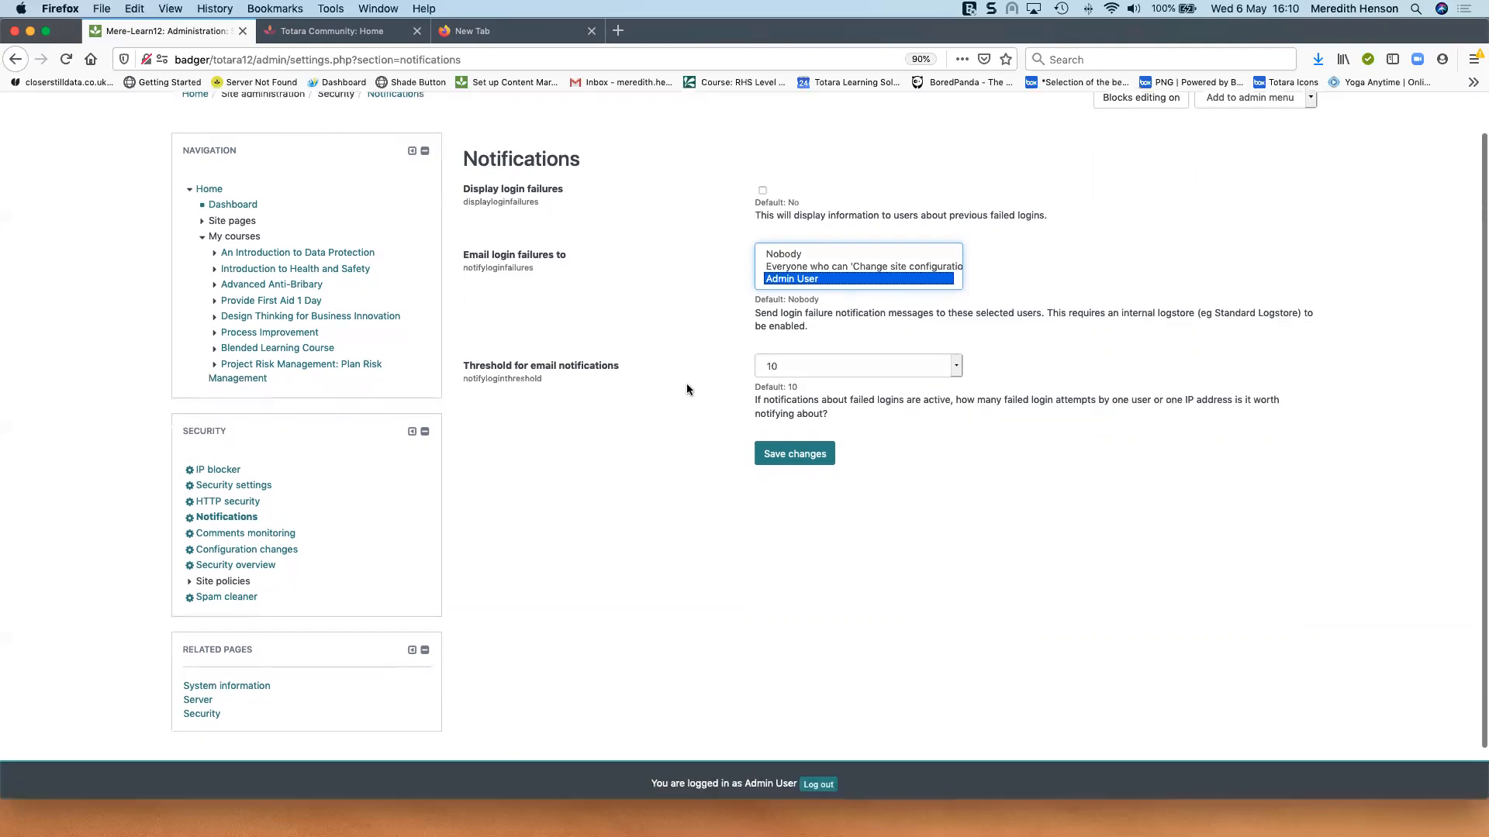
pyautogui.click(959, 362)
pyautogui.click(793, 270)
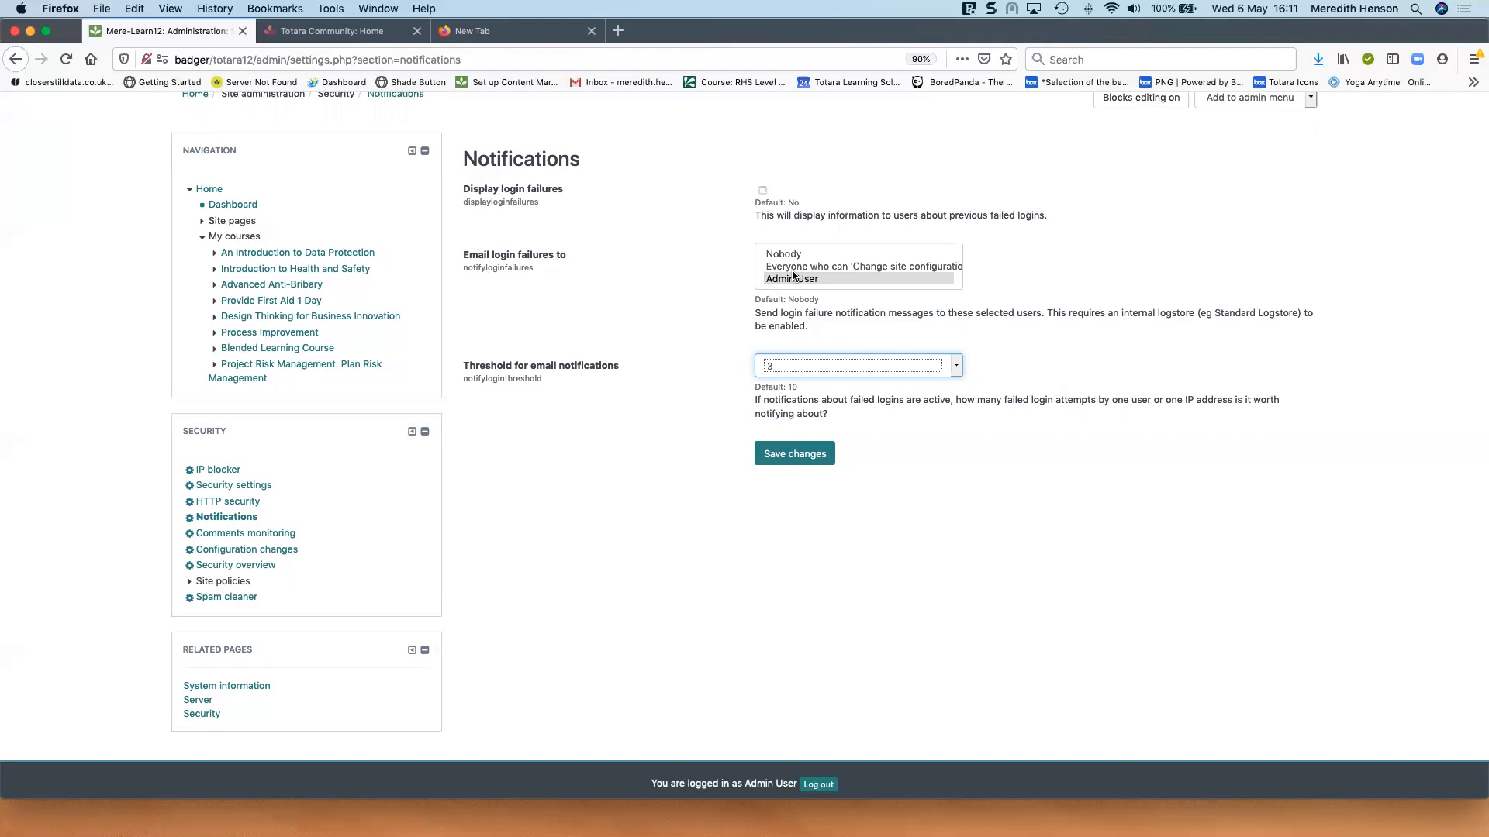
pyautogui.click(624, 444)
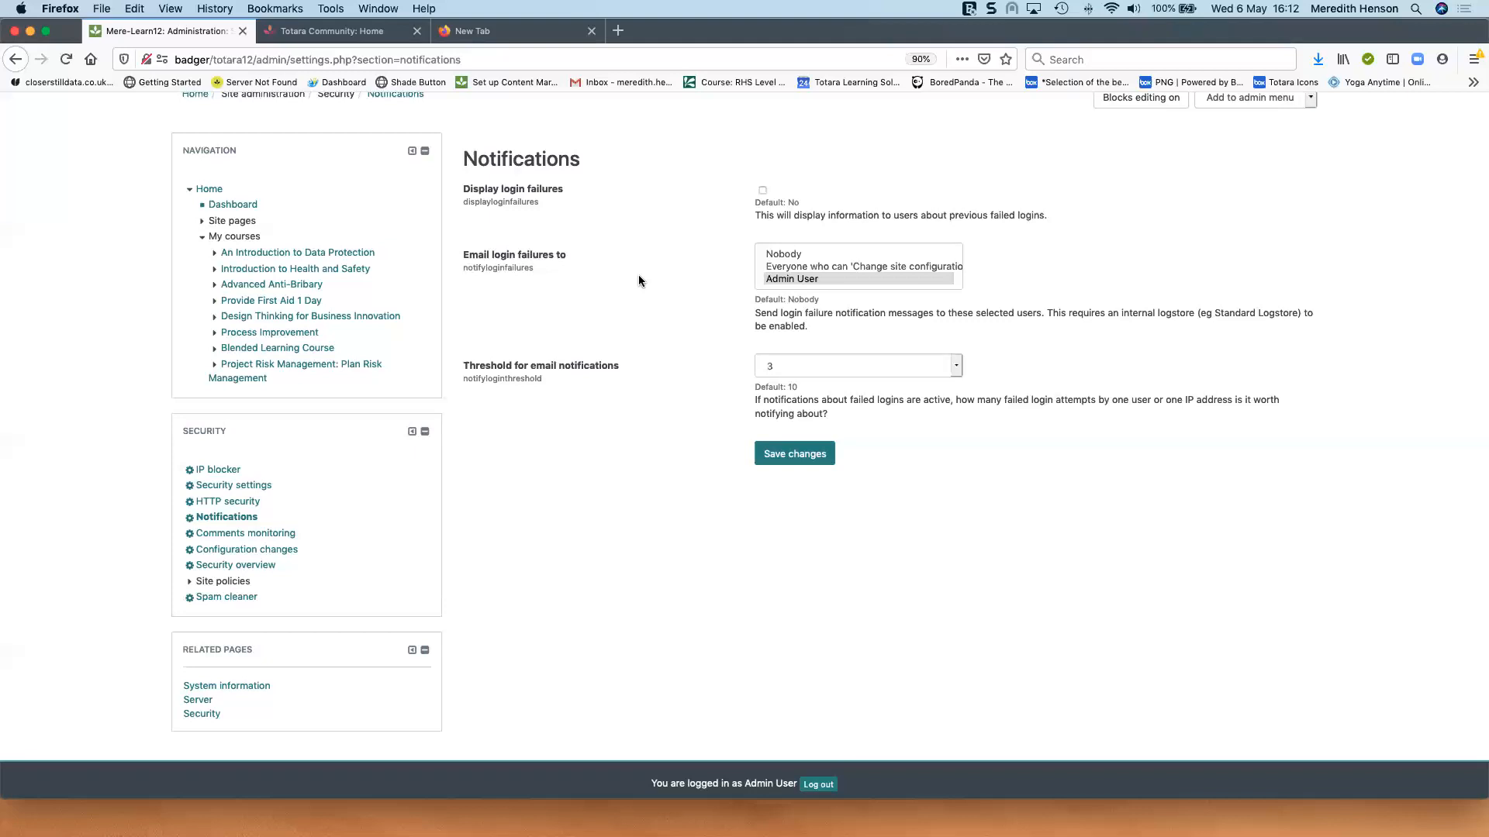
pyautogui.scroll(2, 1363, 267)
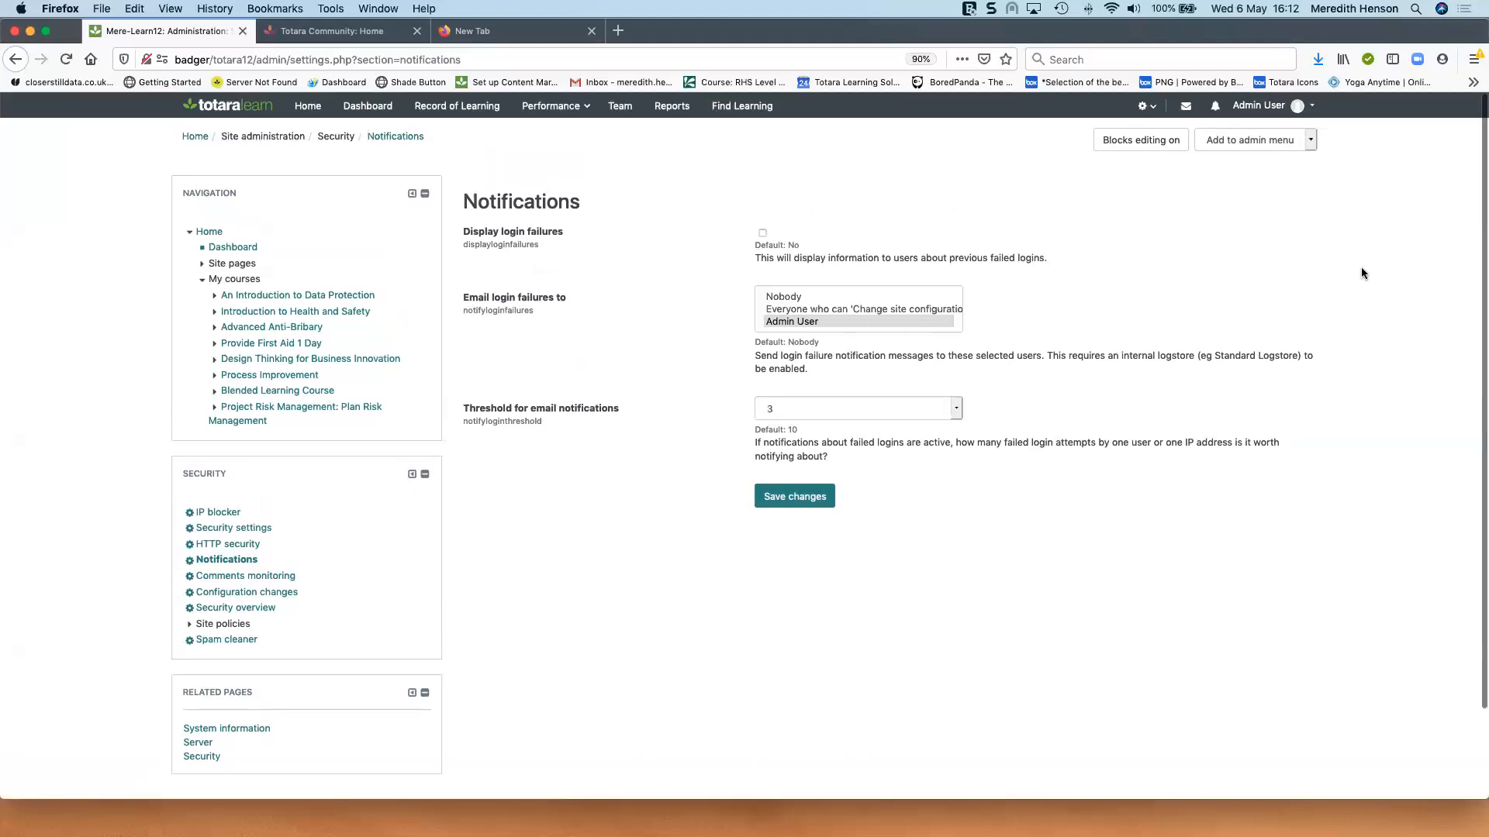
# Step: Log out of the site, leaving the Notifications page without saving its changes
pyautogui.click(1307, 114)
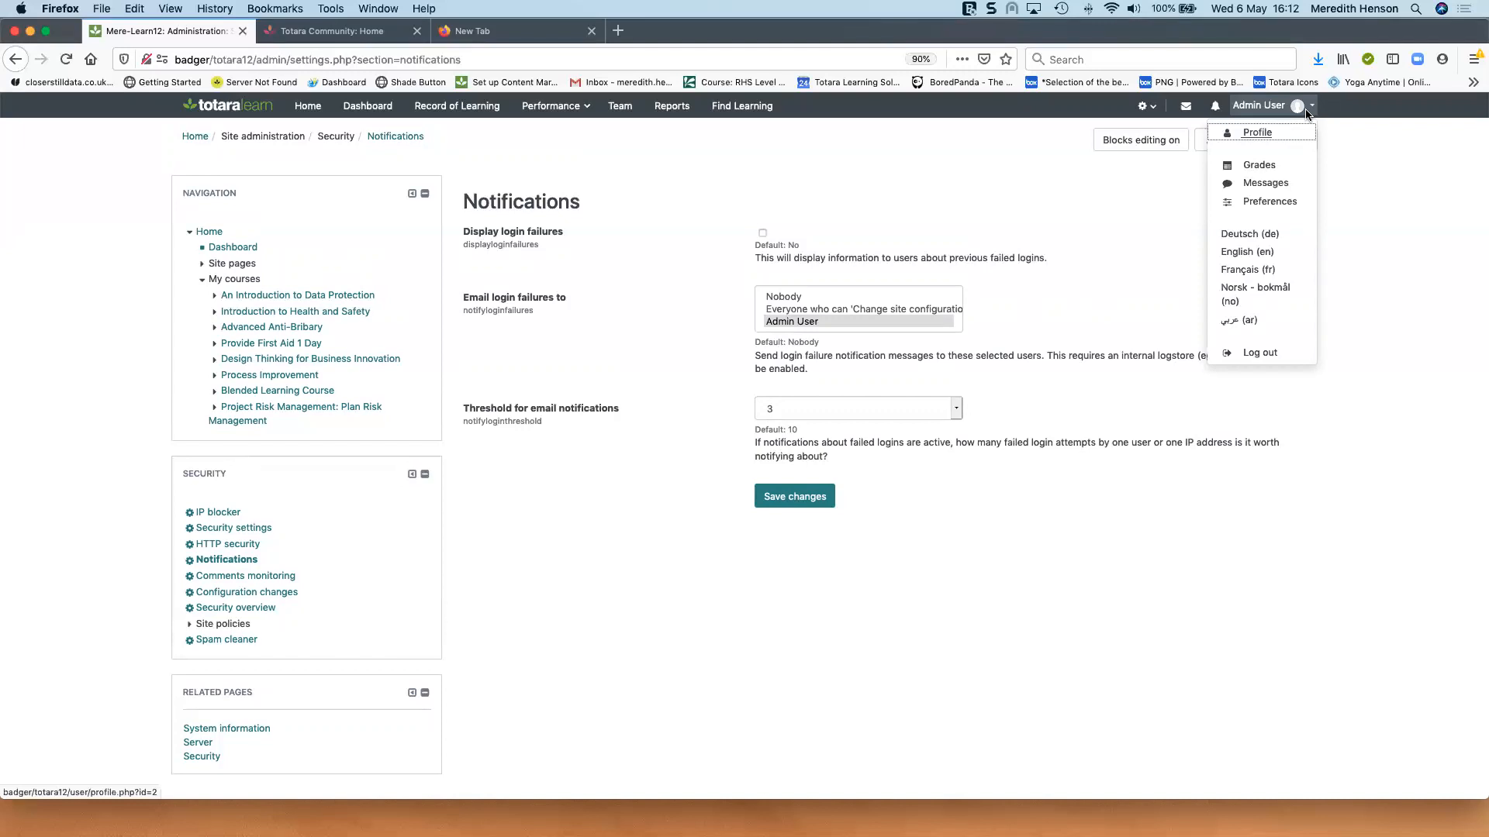
pyautogui.click(1242, 353)
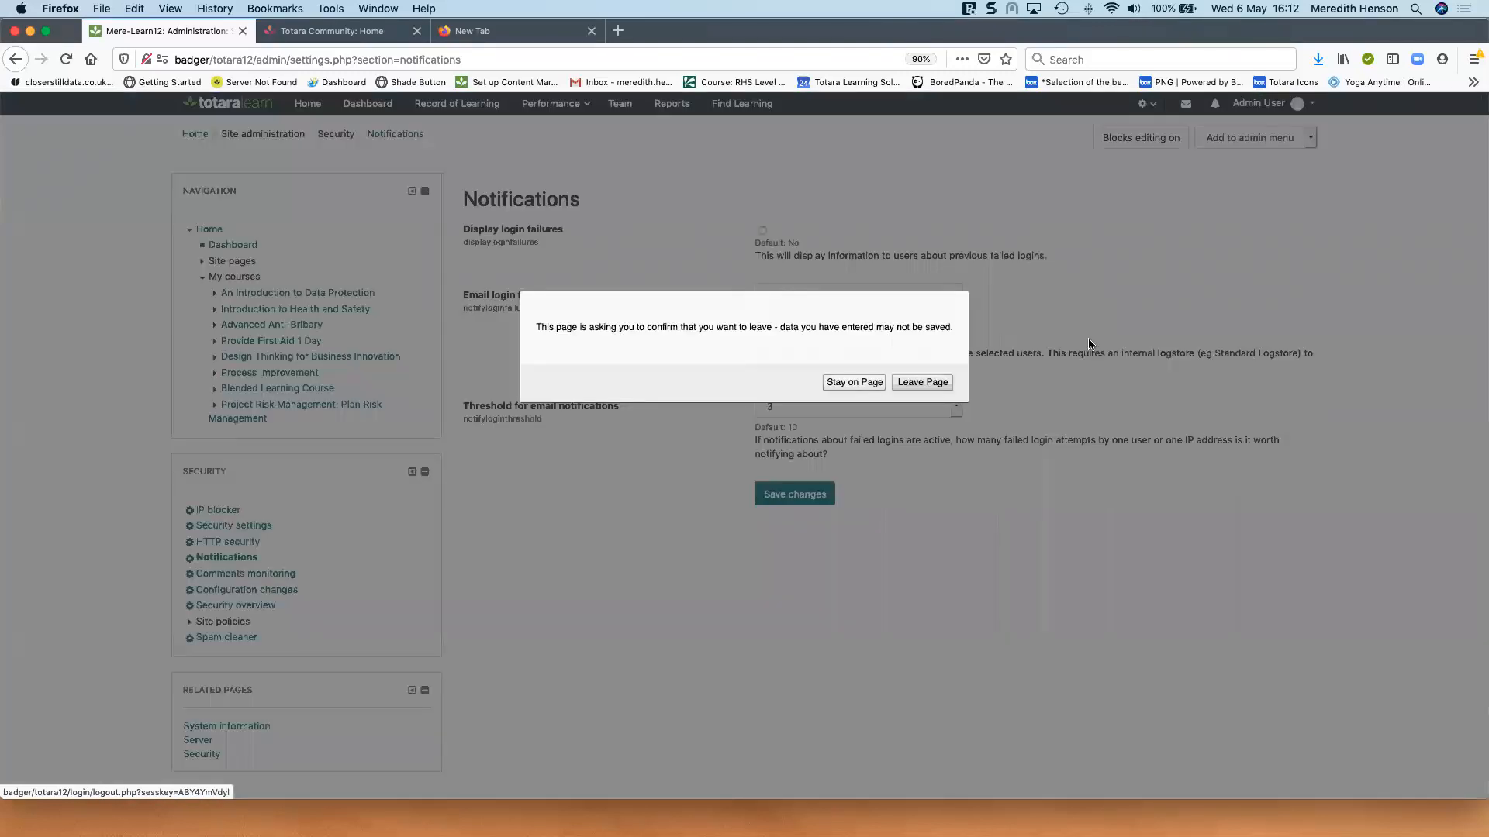
pyautogui.click(933, 378)
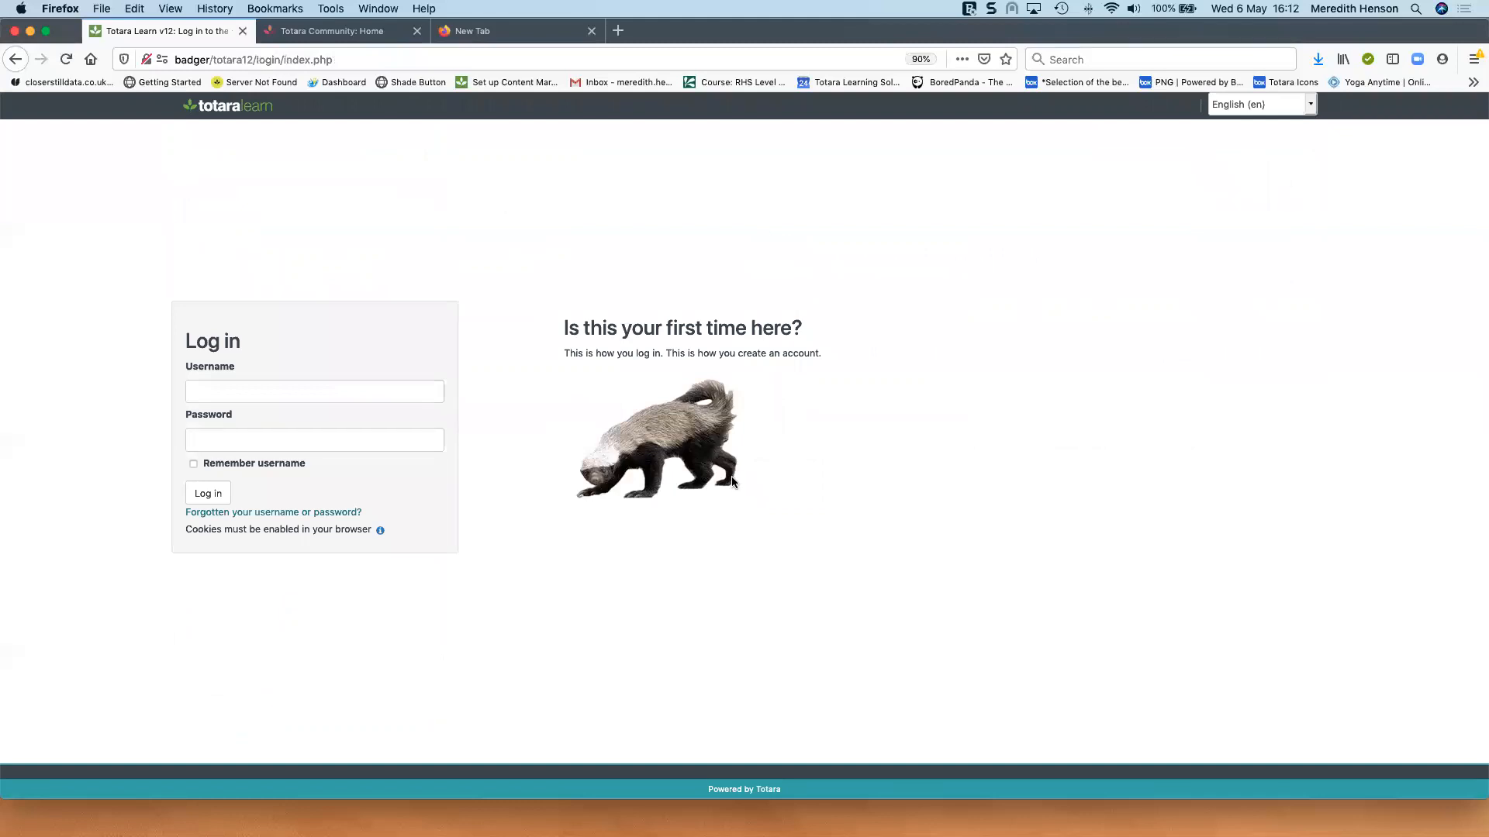
# Step: Sign in again as admin using the stored account password
pyautogui.click(301, 390)
pyautogui.click(337, 448)
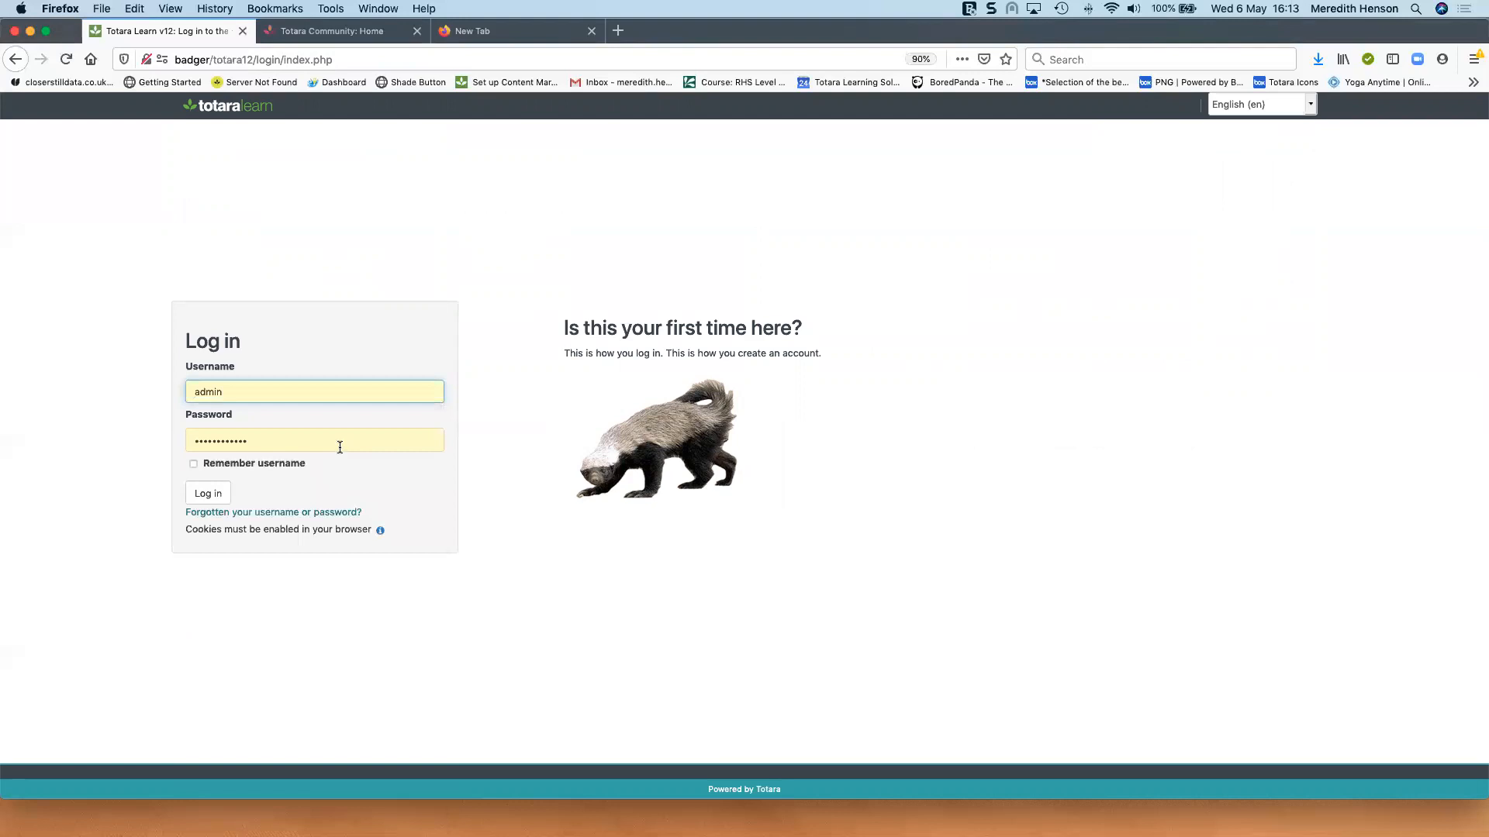
pyautogui.click(216, 501)
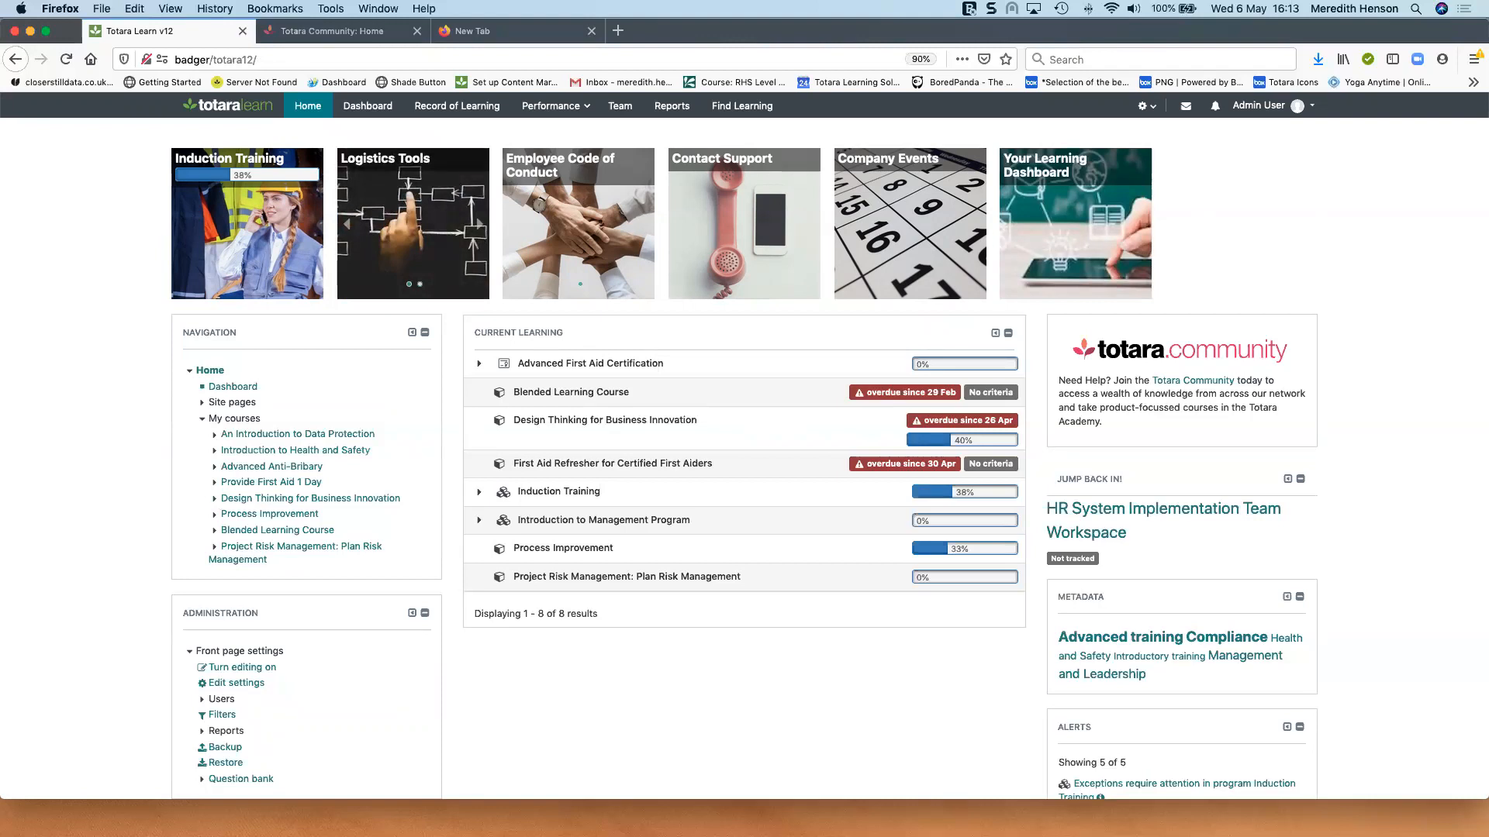
# Step: Open the list of system audiences from the site administration
pyautogui.click(1153, 109)
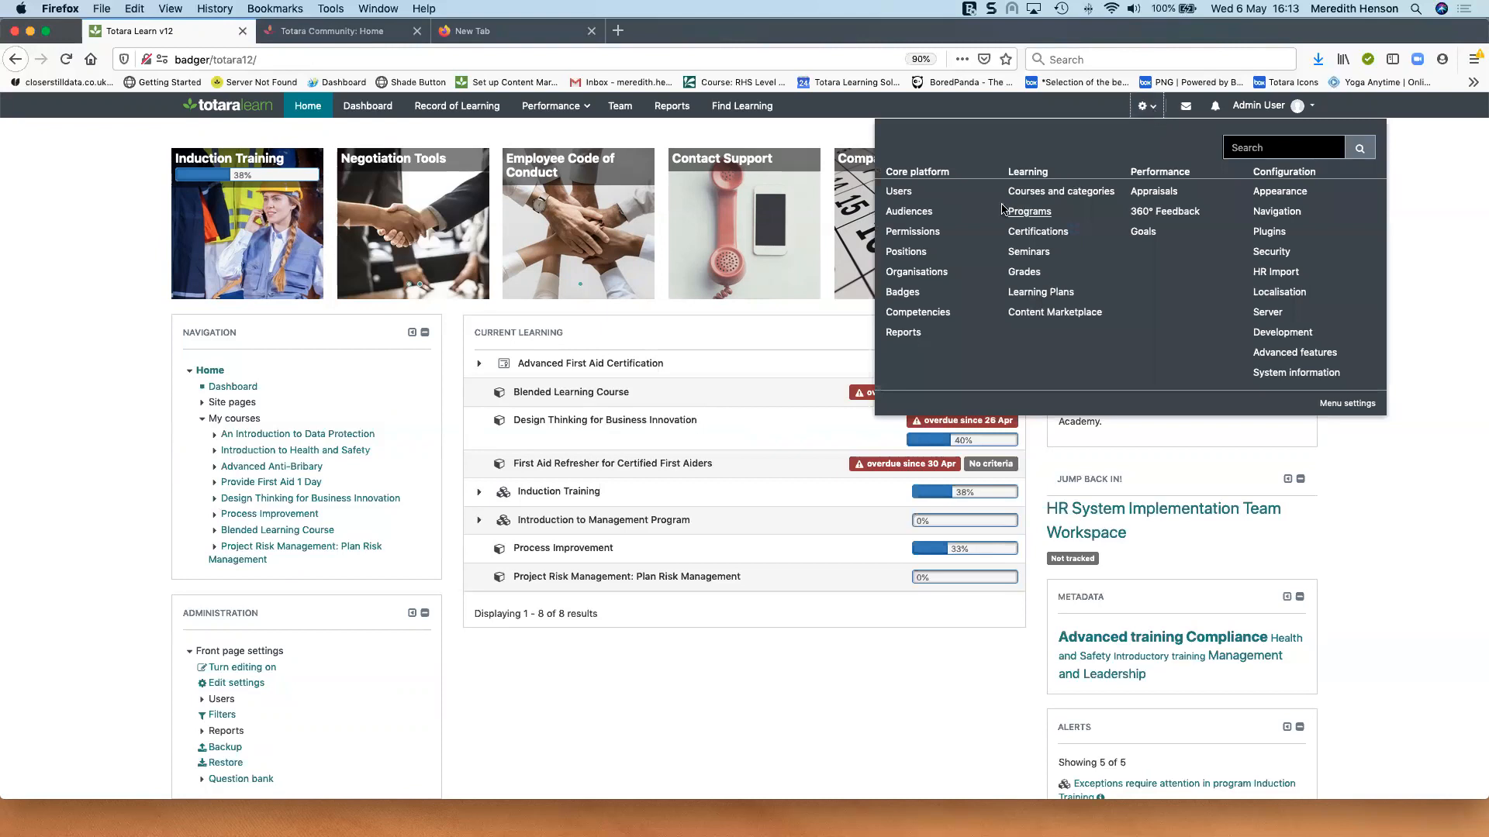
pyautogui.click(892, 212)
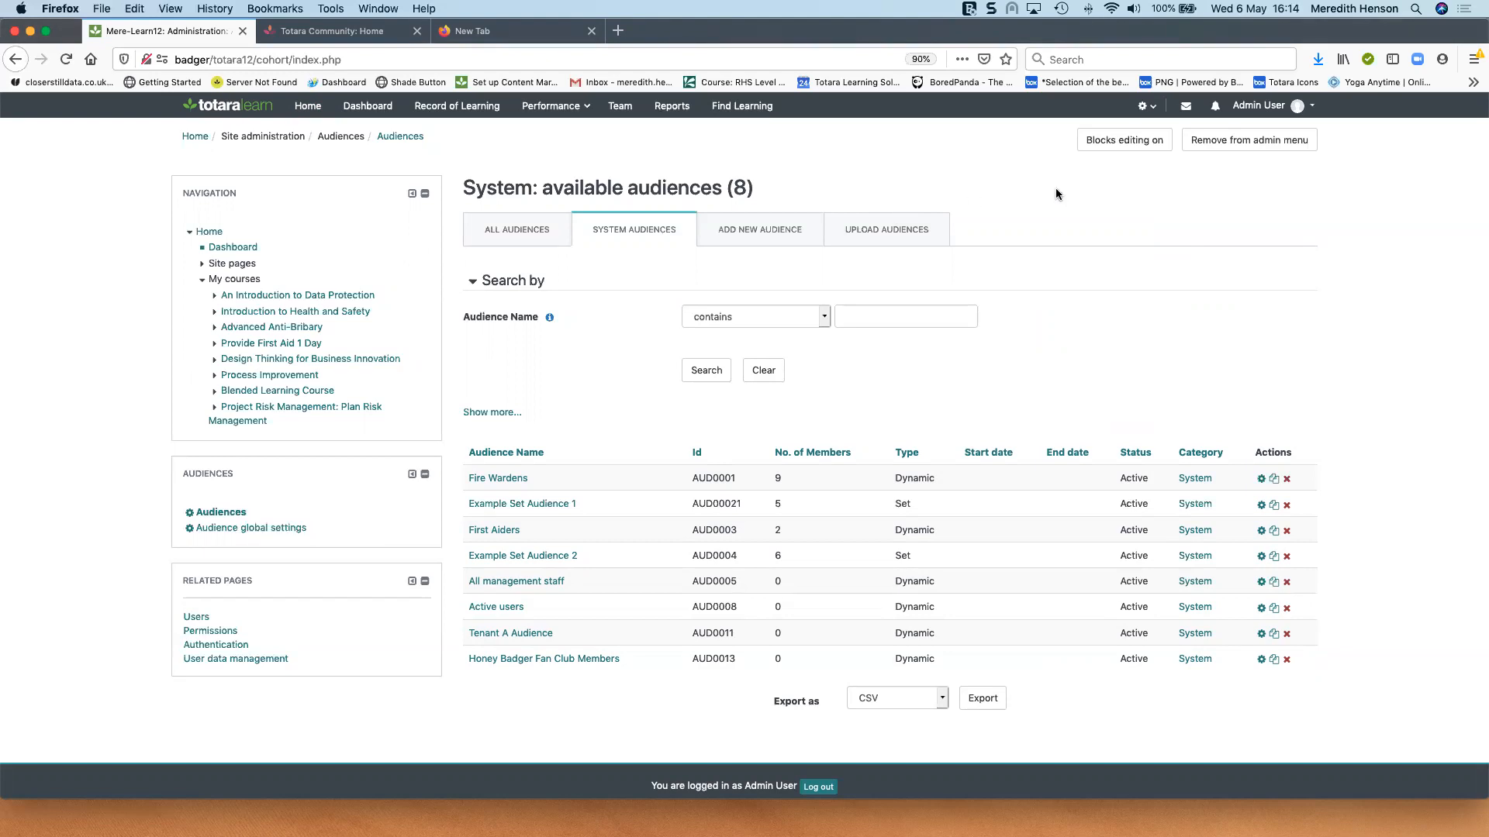
# Step: Open the user profile fields and check which field types are available when creating a new profile field
pyautogui.click(1153, 113)
pyautogui.click(891, 191)
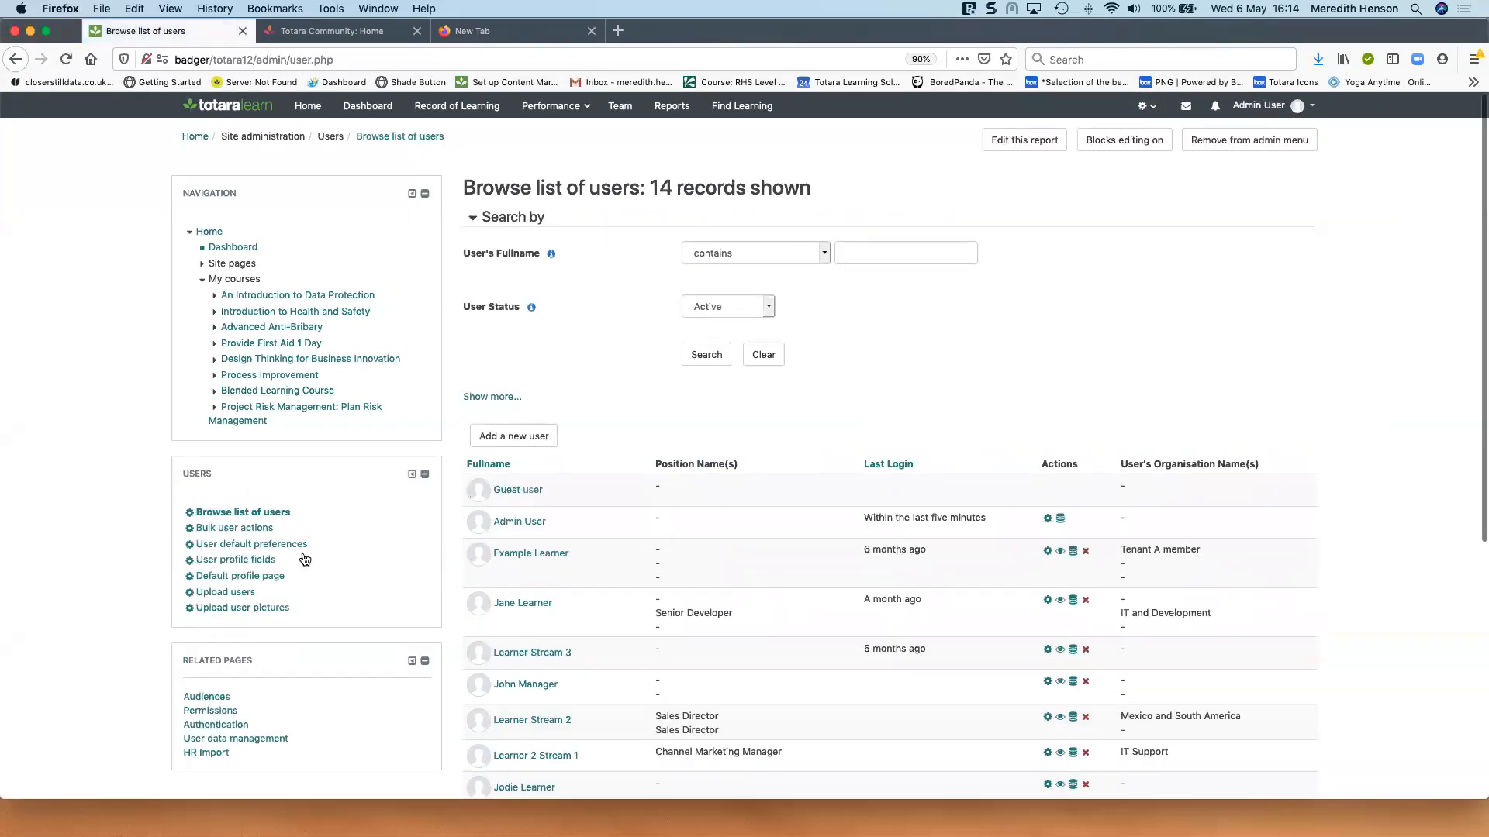
pyautogui.click(238, 561)
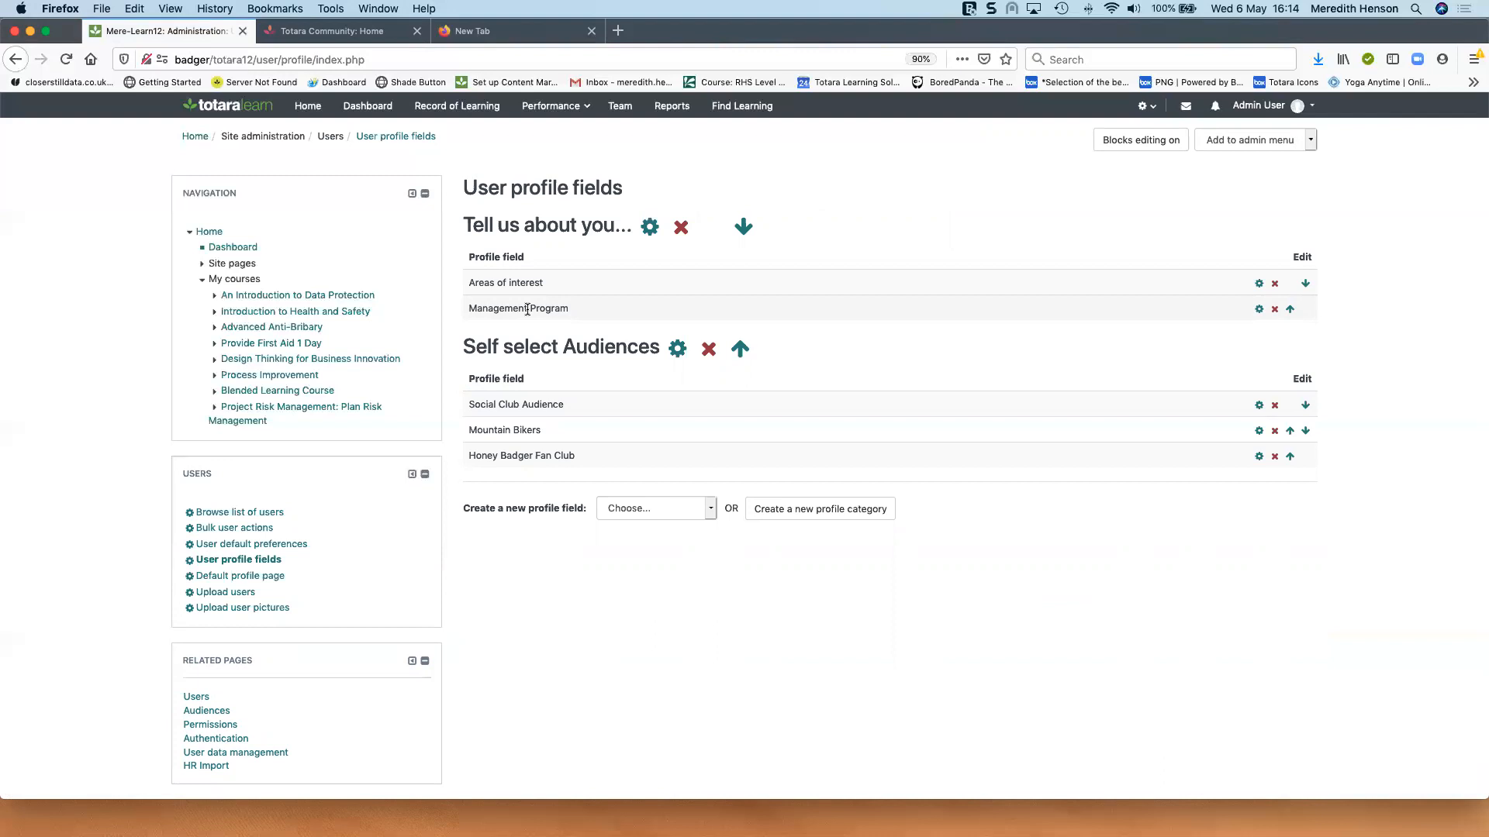
pyautogui.tripleClick(521, 456)
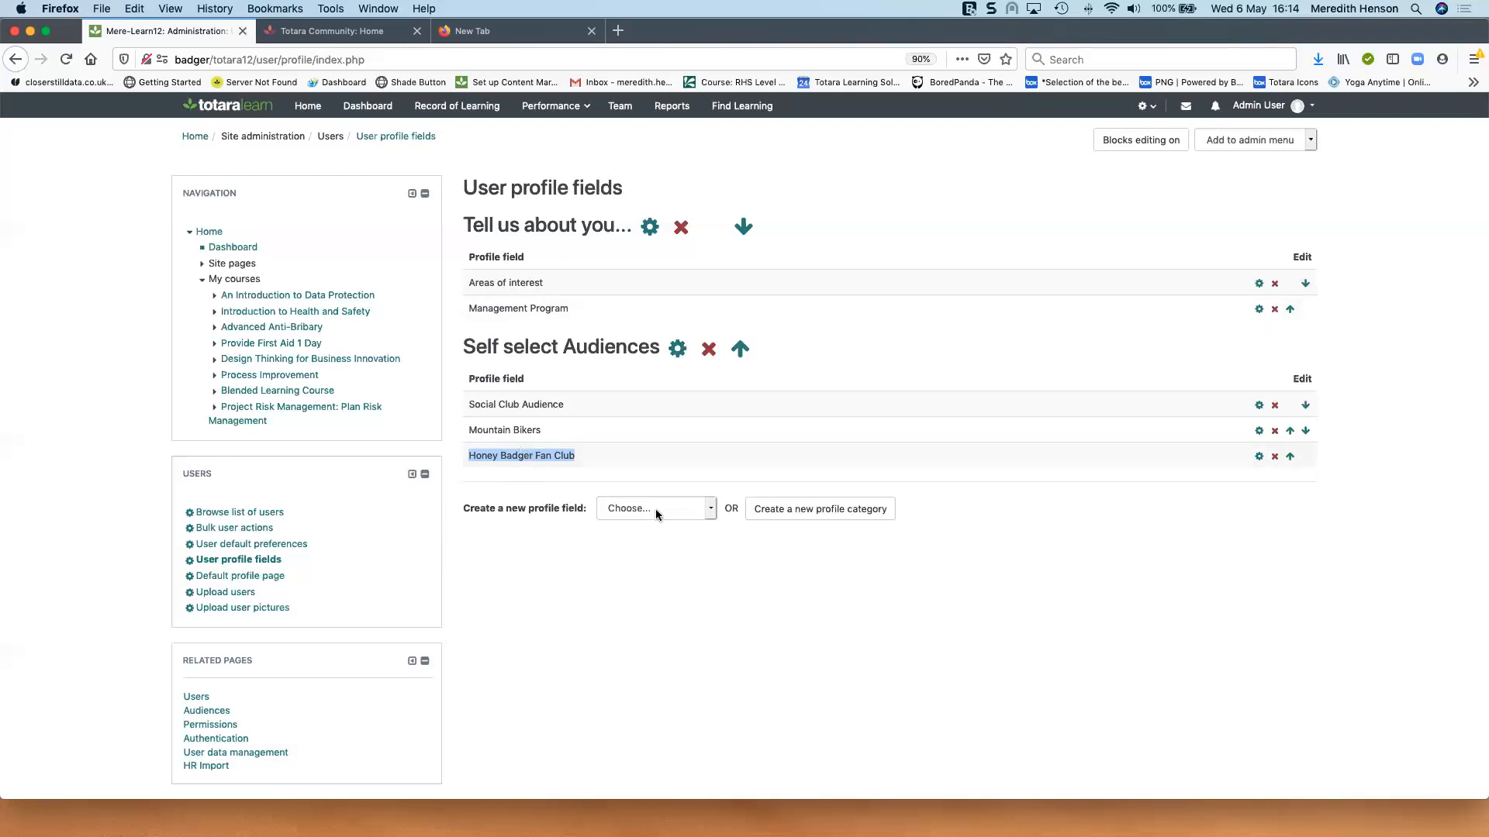
pyautogui.click(708, 517)
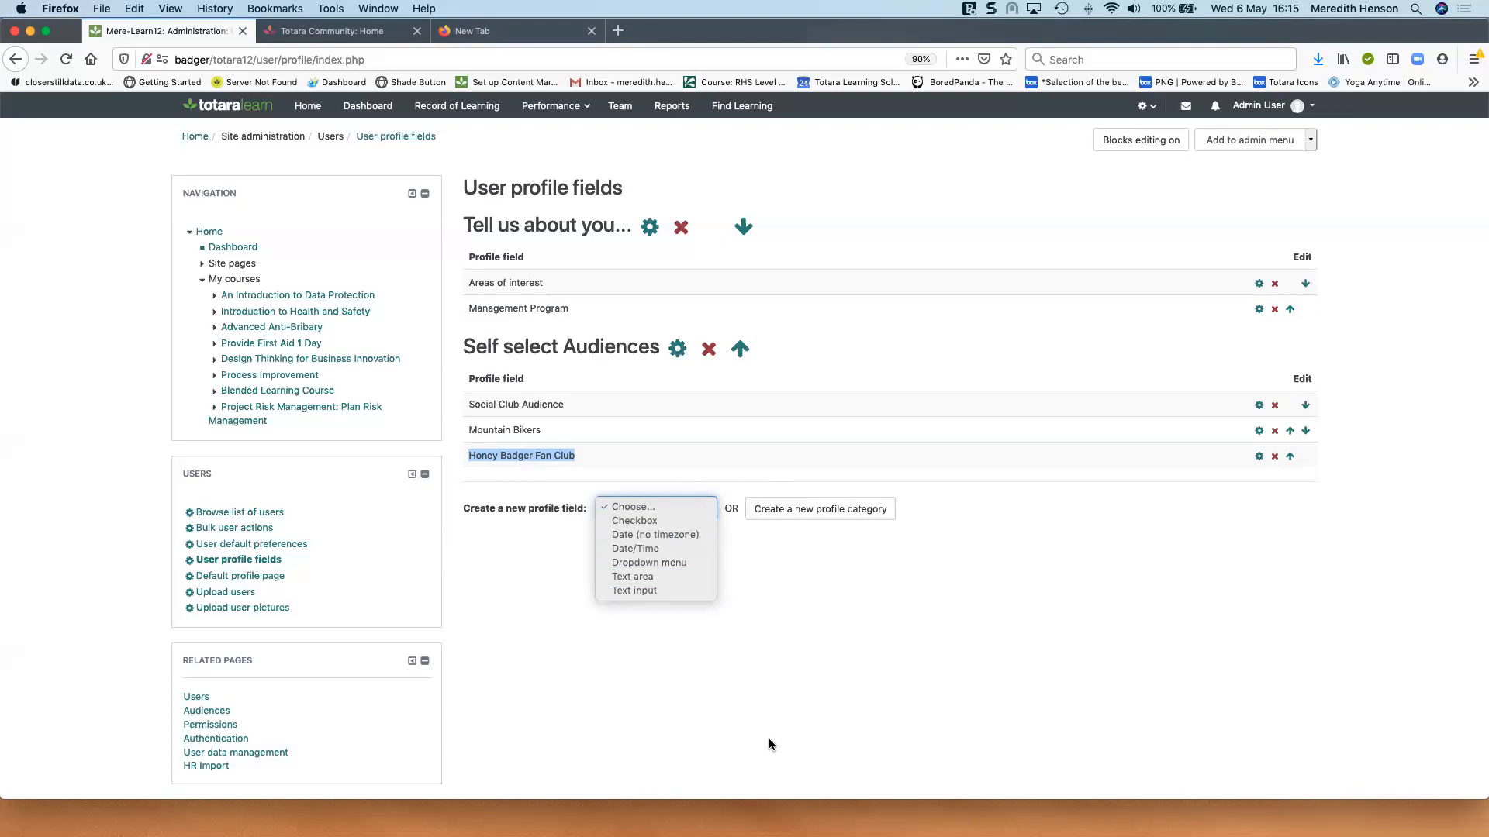
pyautogui.click(1012, 645)
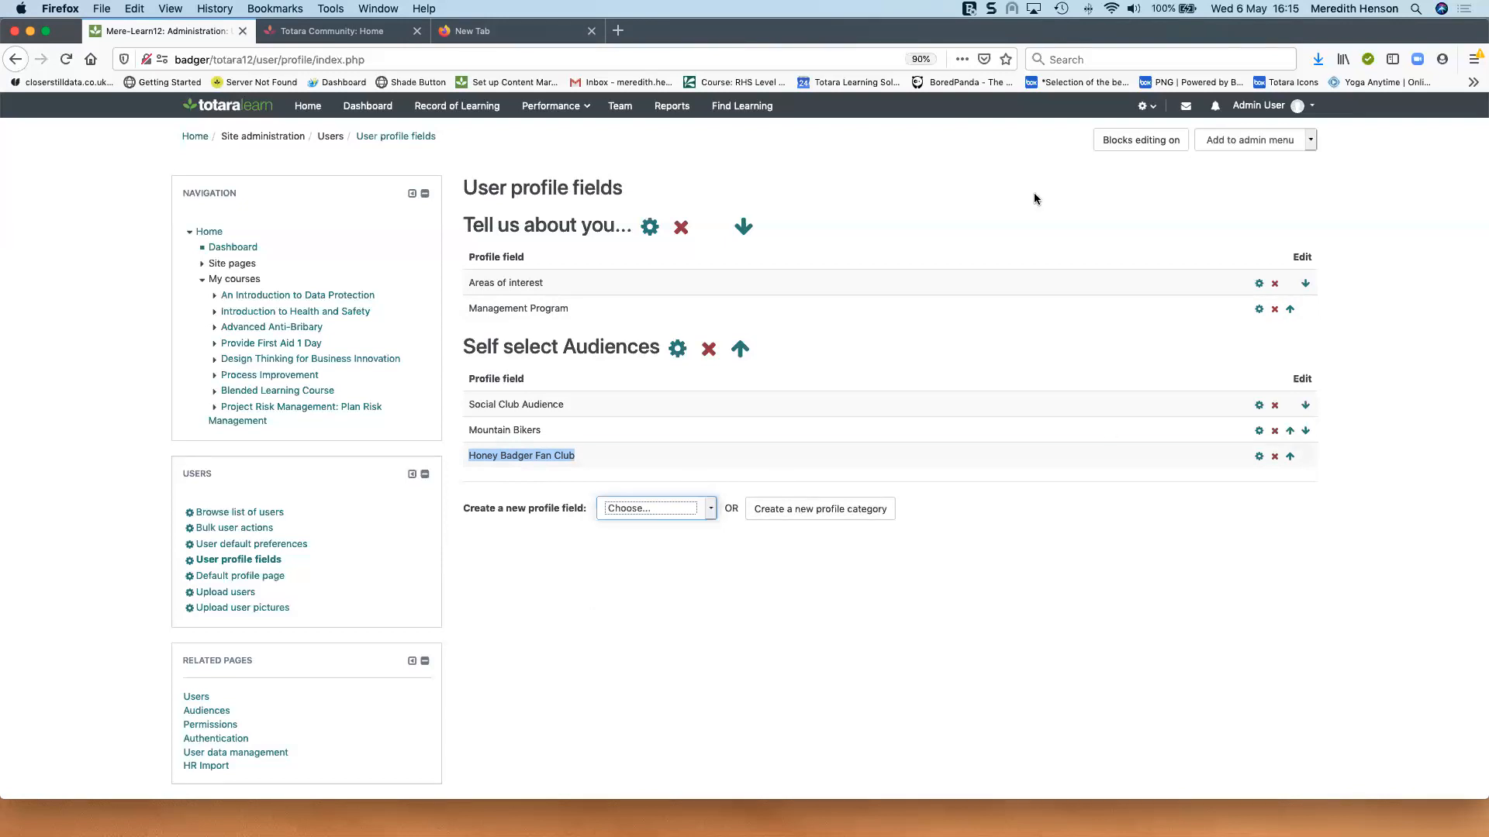
# Step: Open the logged-in Admin User's own profile for editing
pyautogui.click(1262, 108)
pyautogui.click(1249, 137)
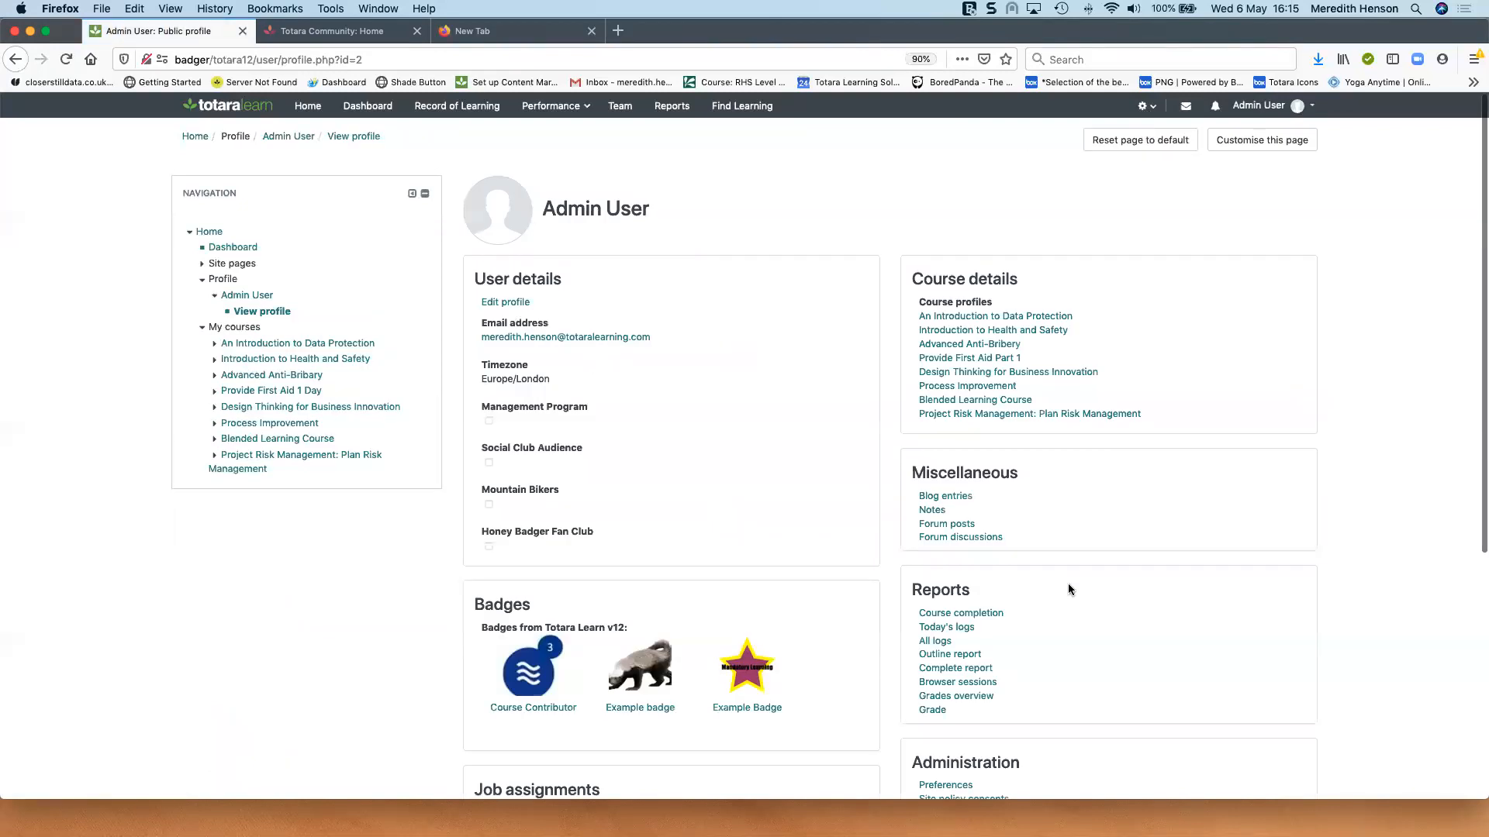
pyautogui.click(510, 303)
# Step: Expand the Tell us about you and Self select Audiences sections, enable Honey Badger Fan Club, and update the profile
pyautogui.scroll(-15, 728, 442)
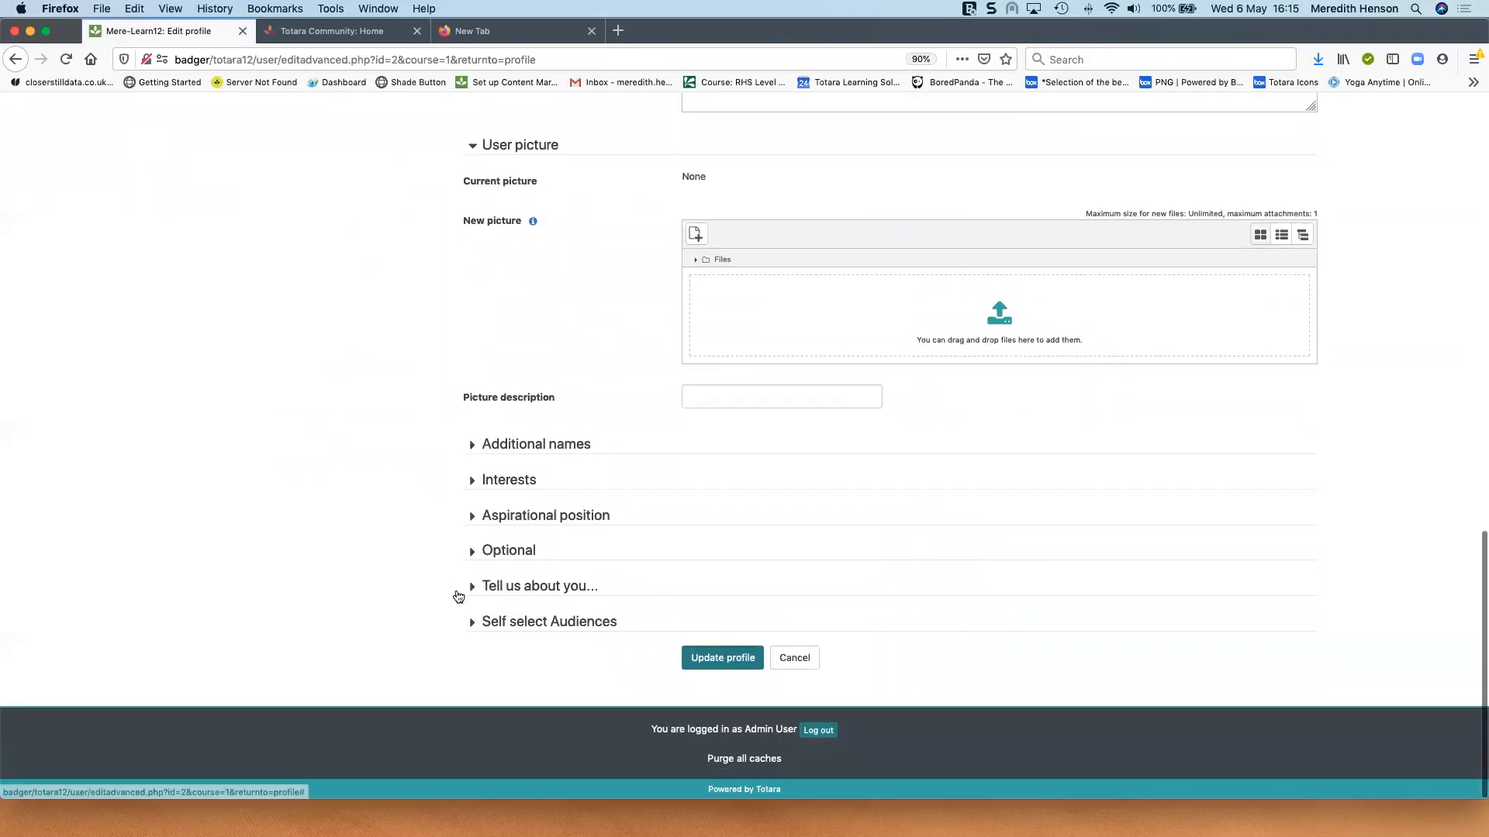
pyautogui.click(567, 586)
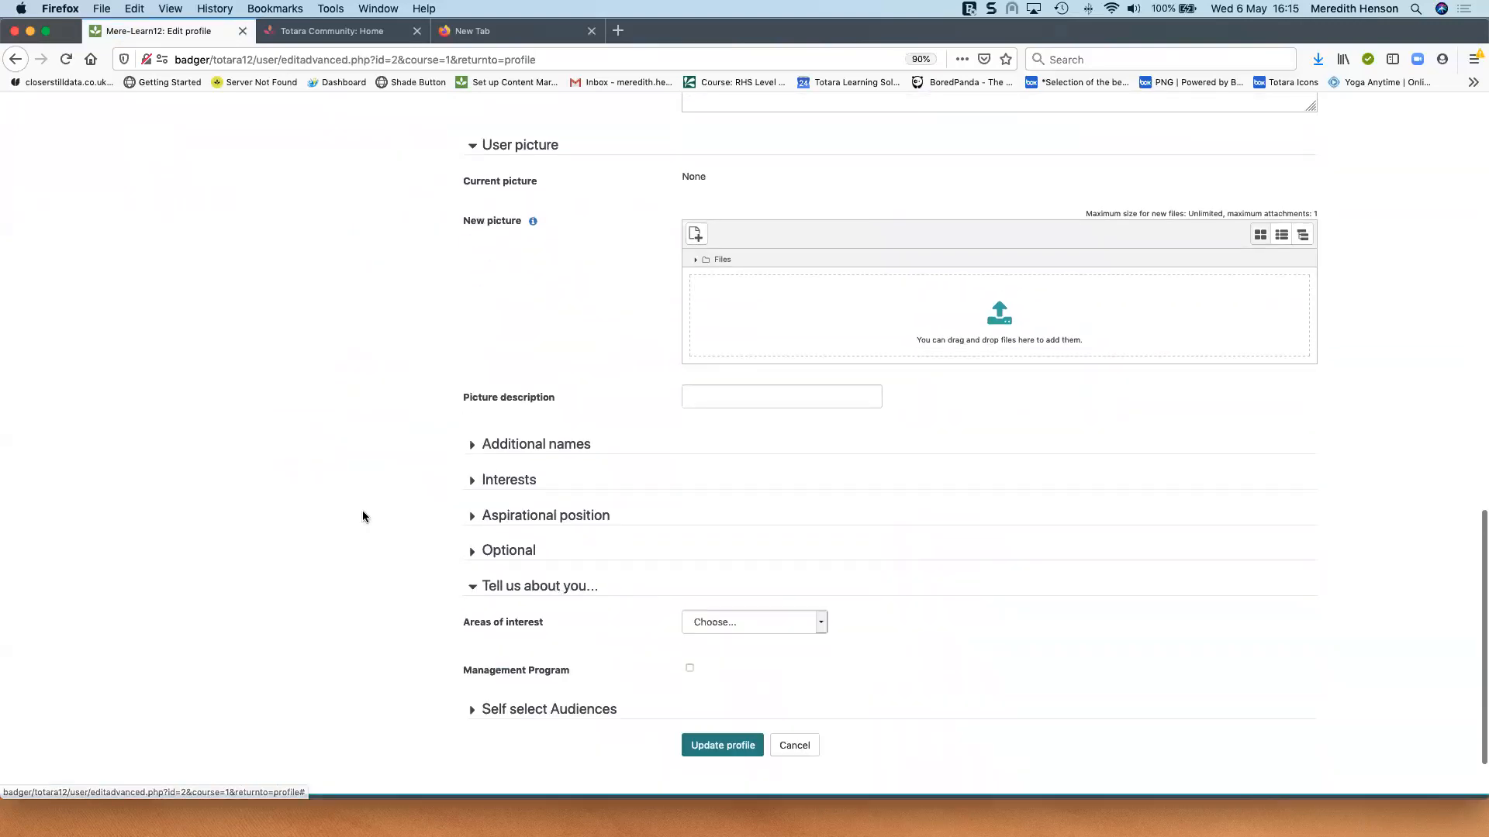
pyautogui.scroll(-2, 365, 516)
pyautogui.click(542, 623)
pyautogui.scroll(-2, 195, 496)
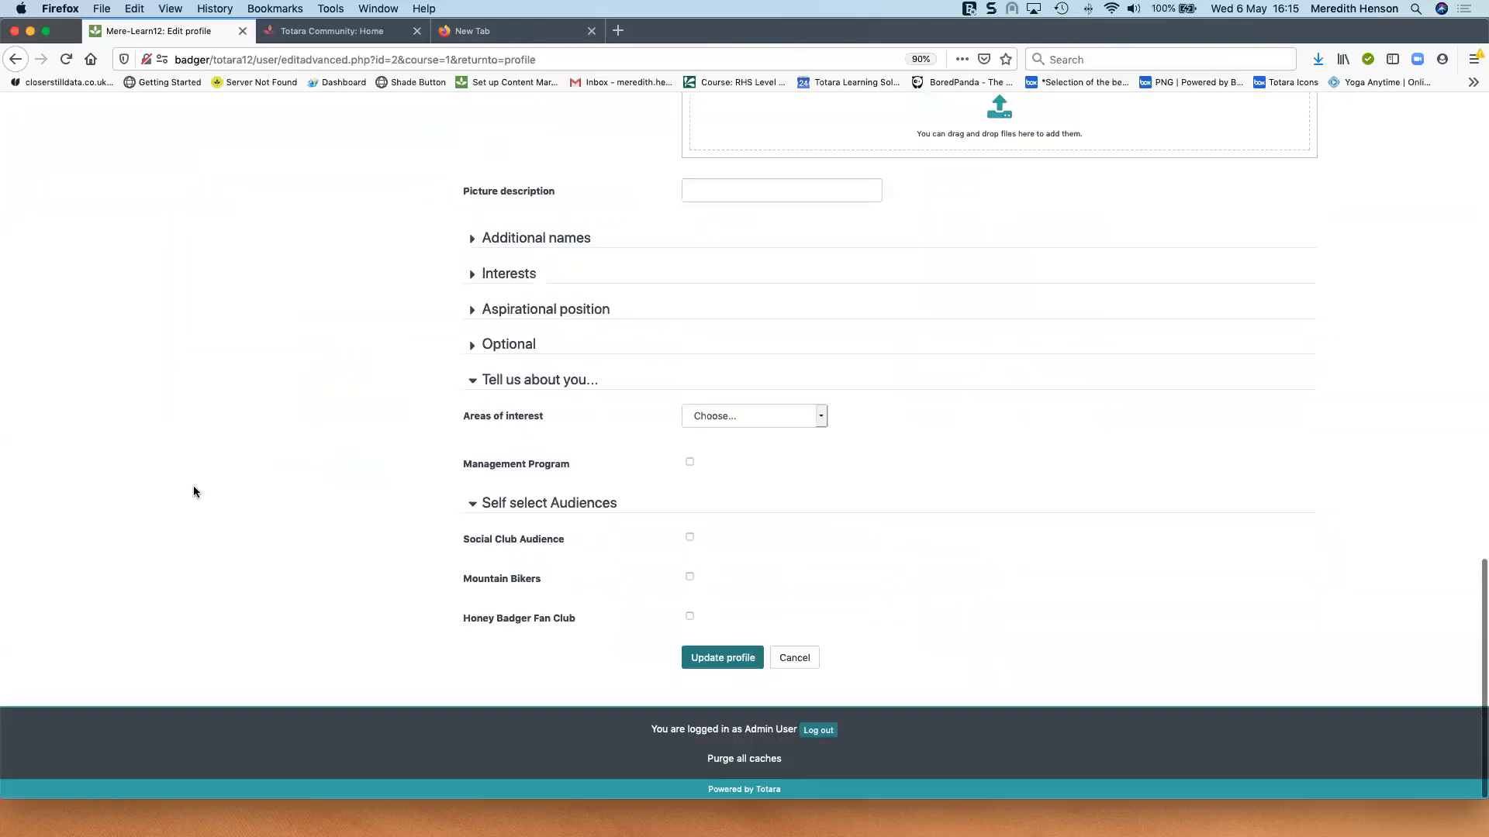
pyautogui.scroll(1, 688, 630)
pyautogui.click(690, 647)
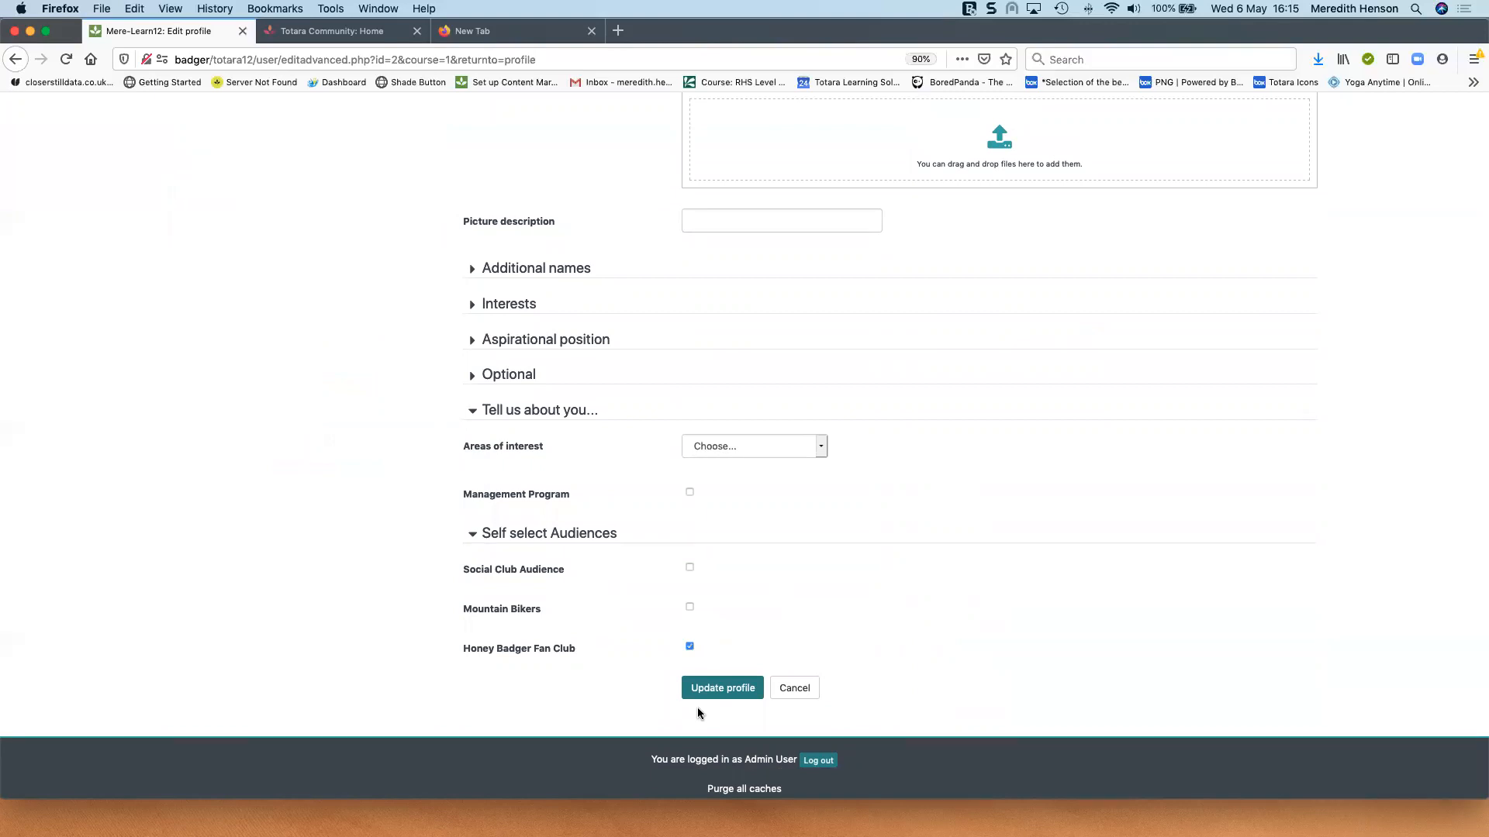
pyautogui.click(729, 696)
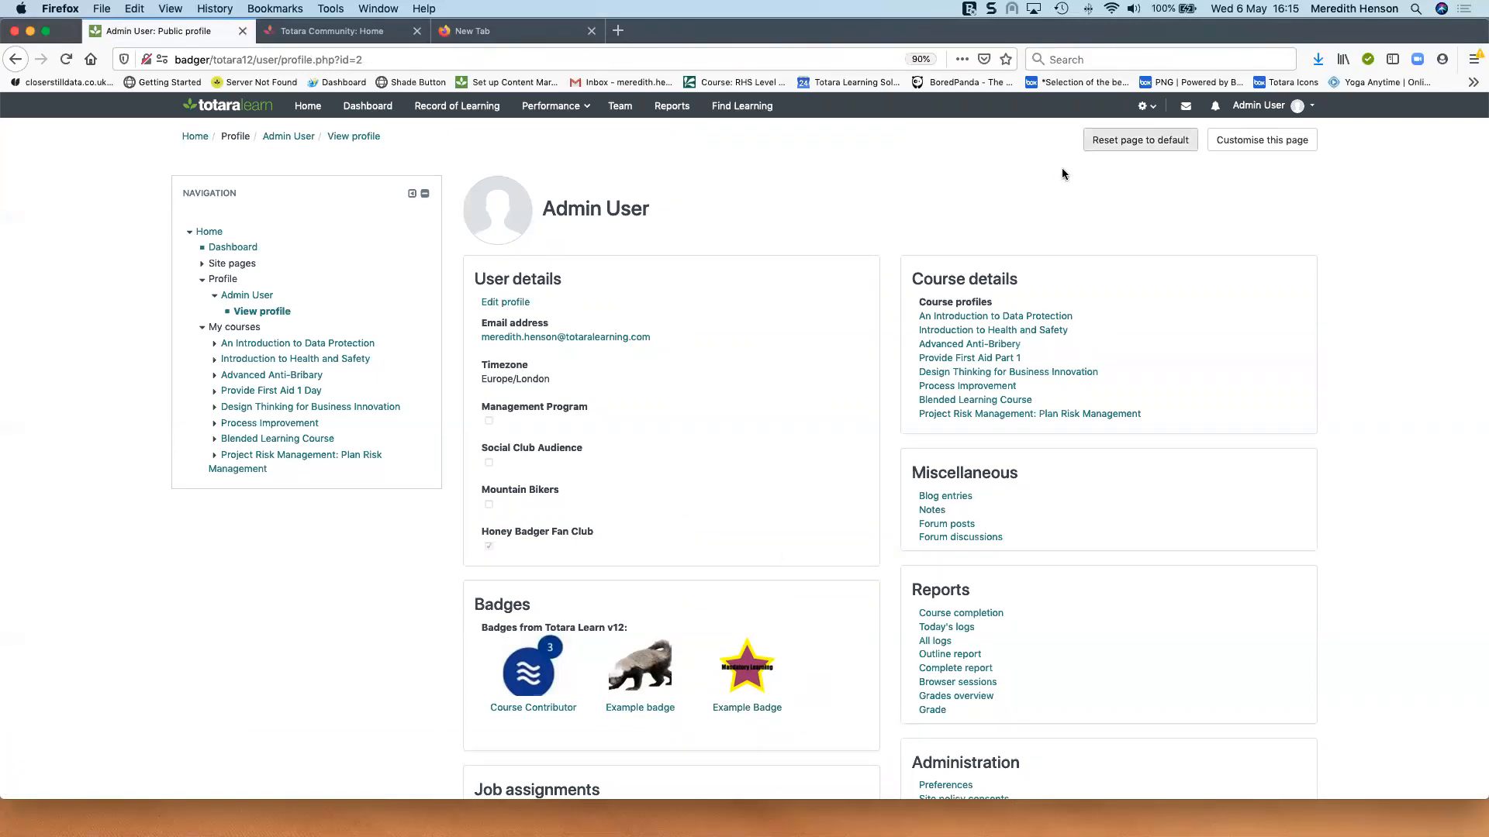
# Step: Open the rule sets of the Honey Badger Fan Club Members audience
pyautogui.click(1141, 106)
pyautogui.click(909, 211)
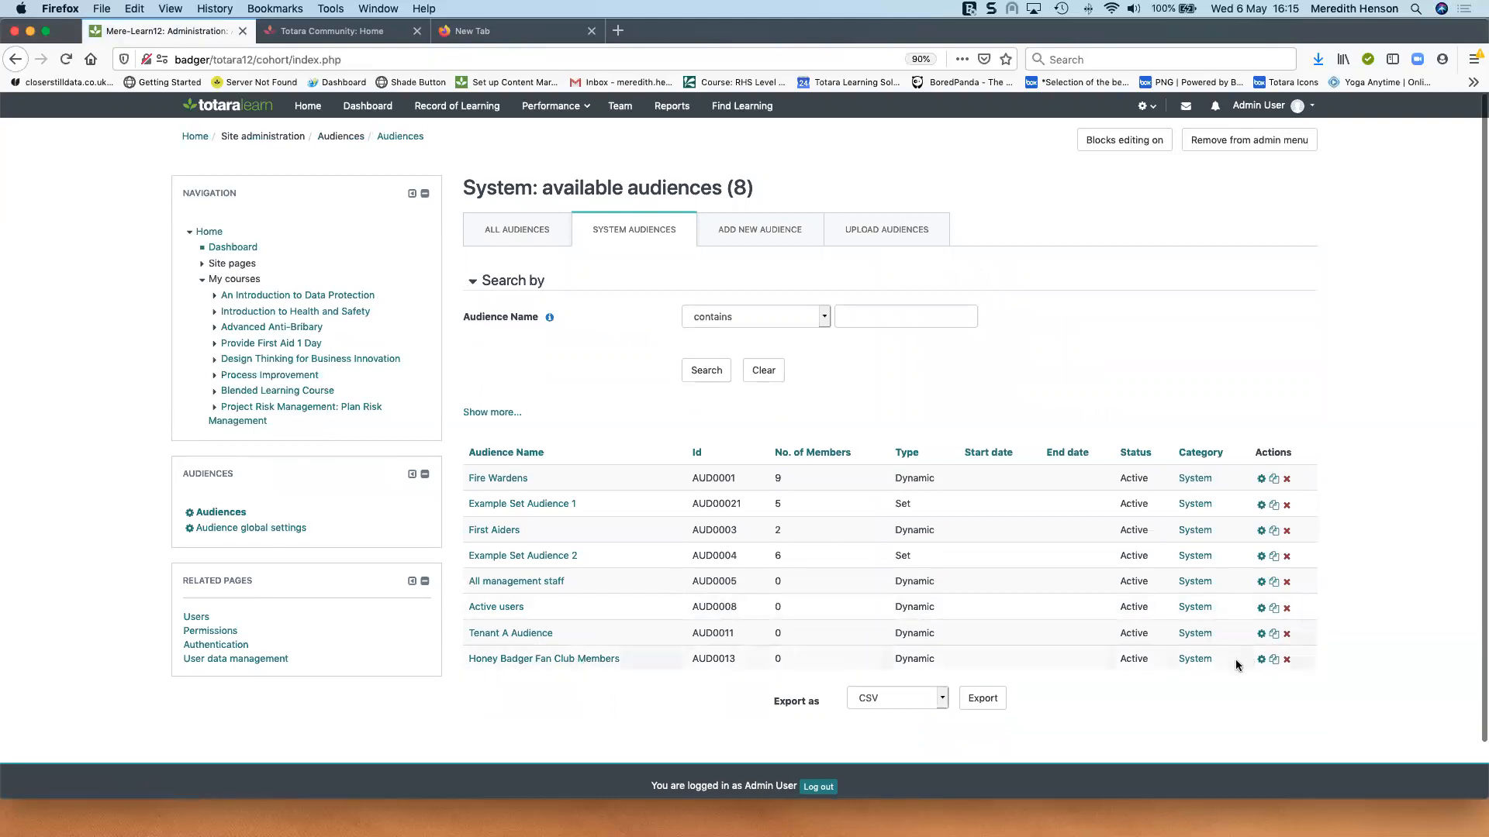
pyautogui.click(1261, 661)
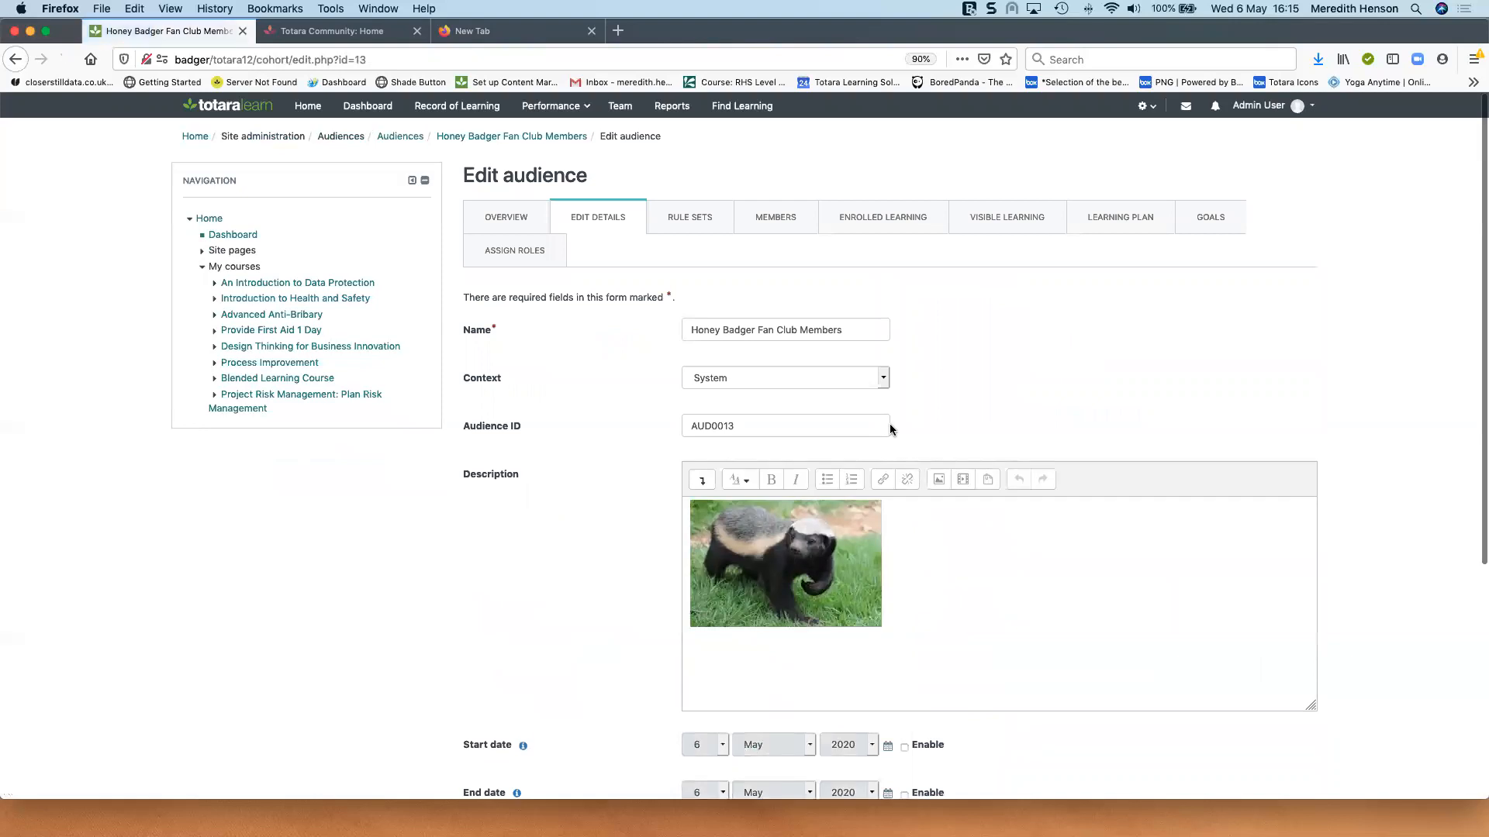
pyautogui.click(679, 221)
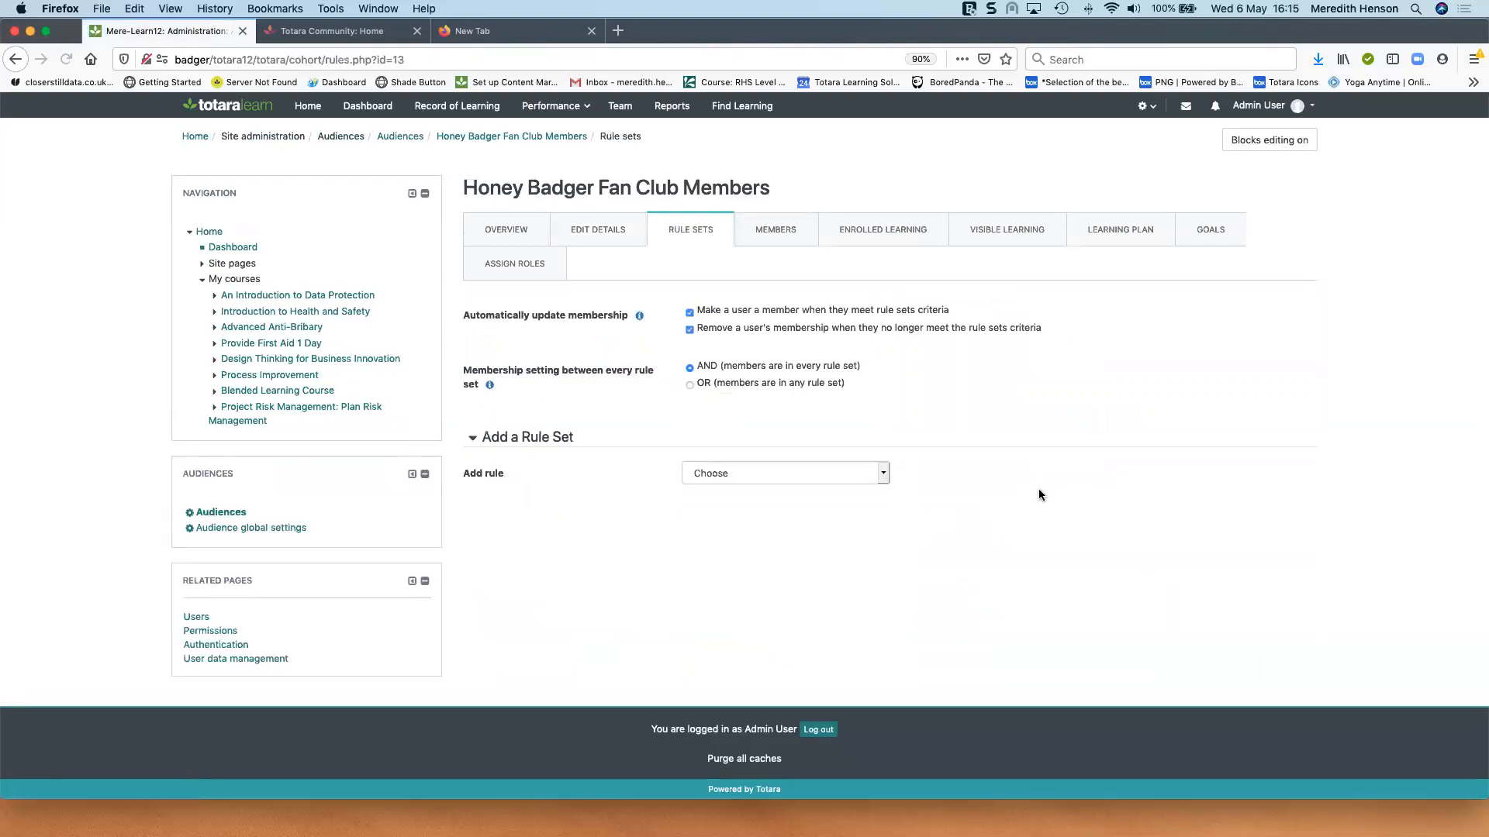
# Step: Add a rule set based on the user custom field Honey Badger Fan Club being Checked, and save the rule
pyautogui.click(885, 474)
pyautogui.scroll(-5, 849, 605)
pyautogui.scroll(-5, 853, 609)
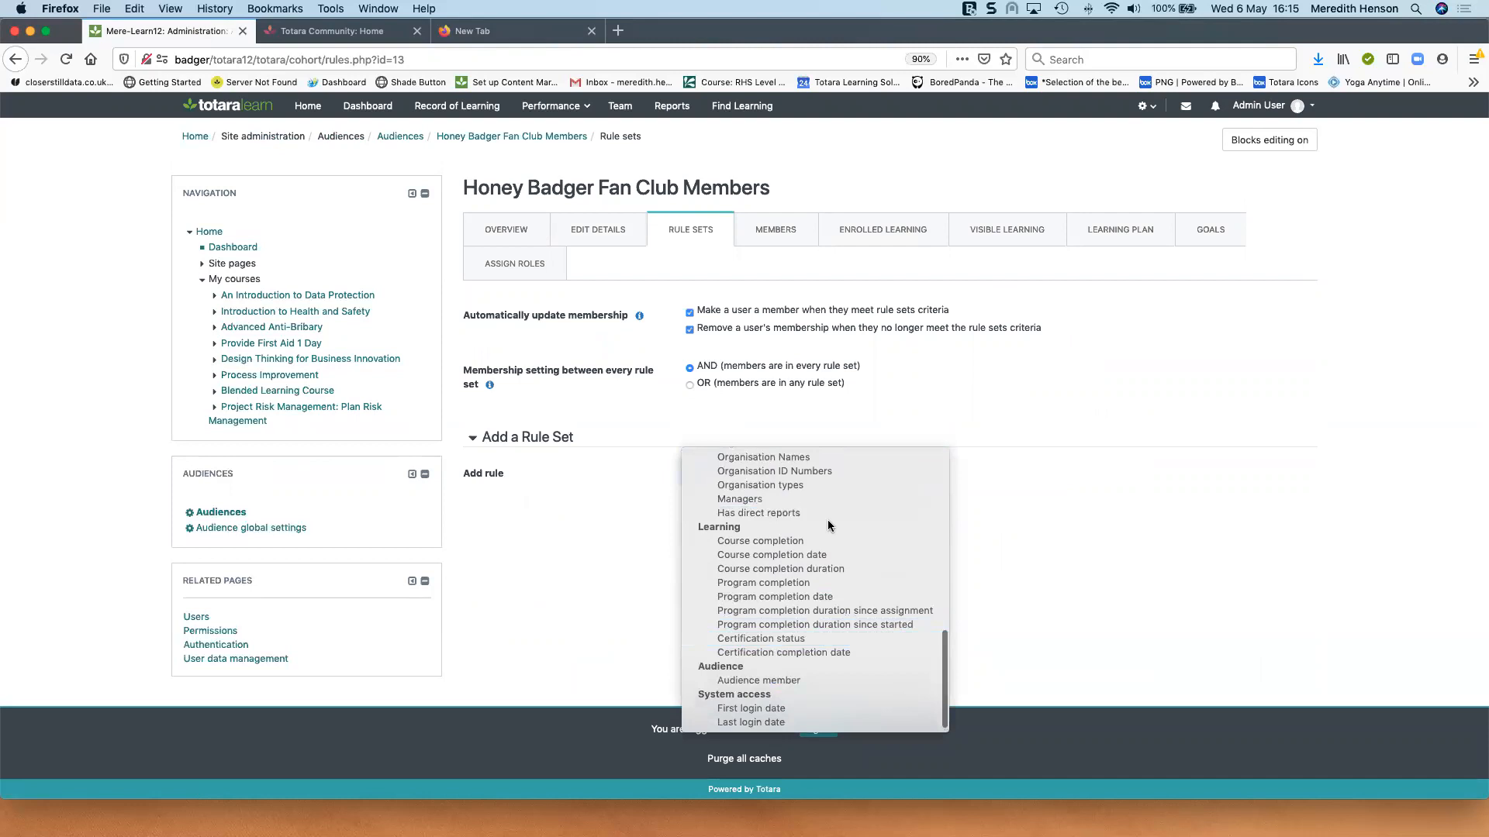
pyautogui.scroll(10, 831, 516)
pyautogui.scroll(-2, 831, 518)
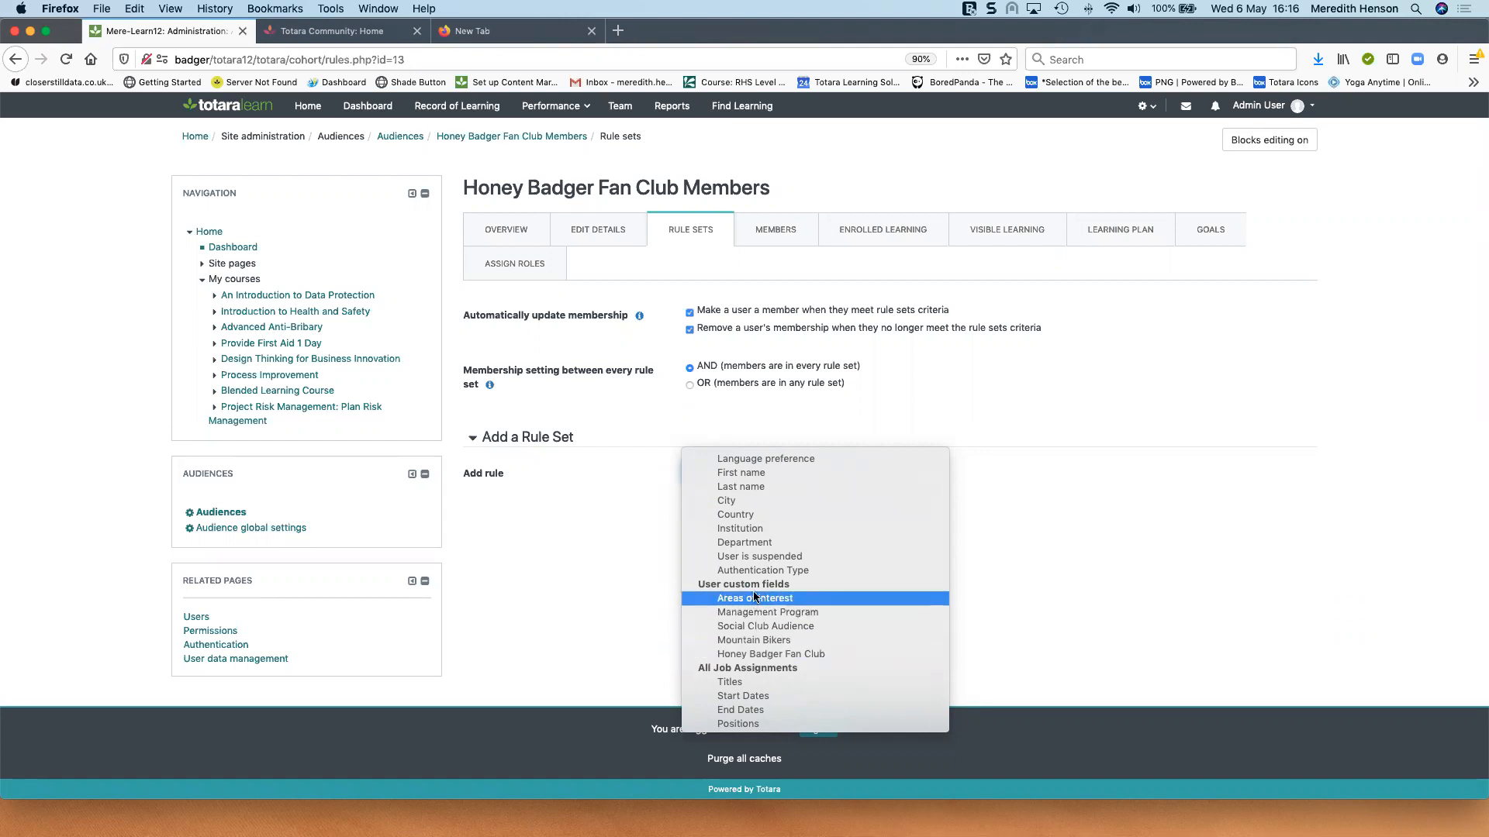
pyautogui.click(752, 655)
pyautogui.click(686, 279)
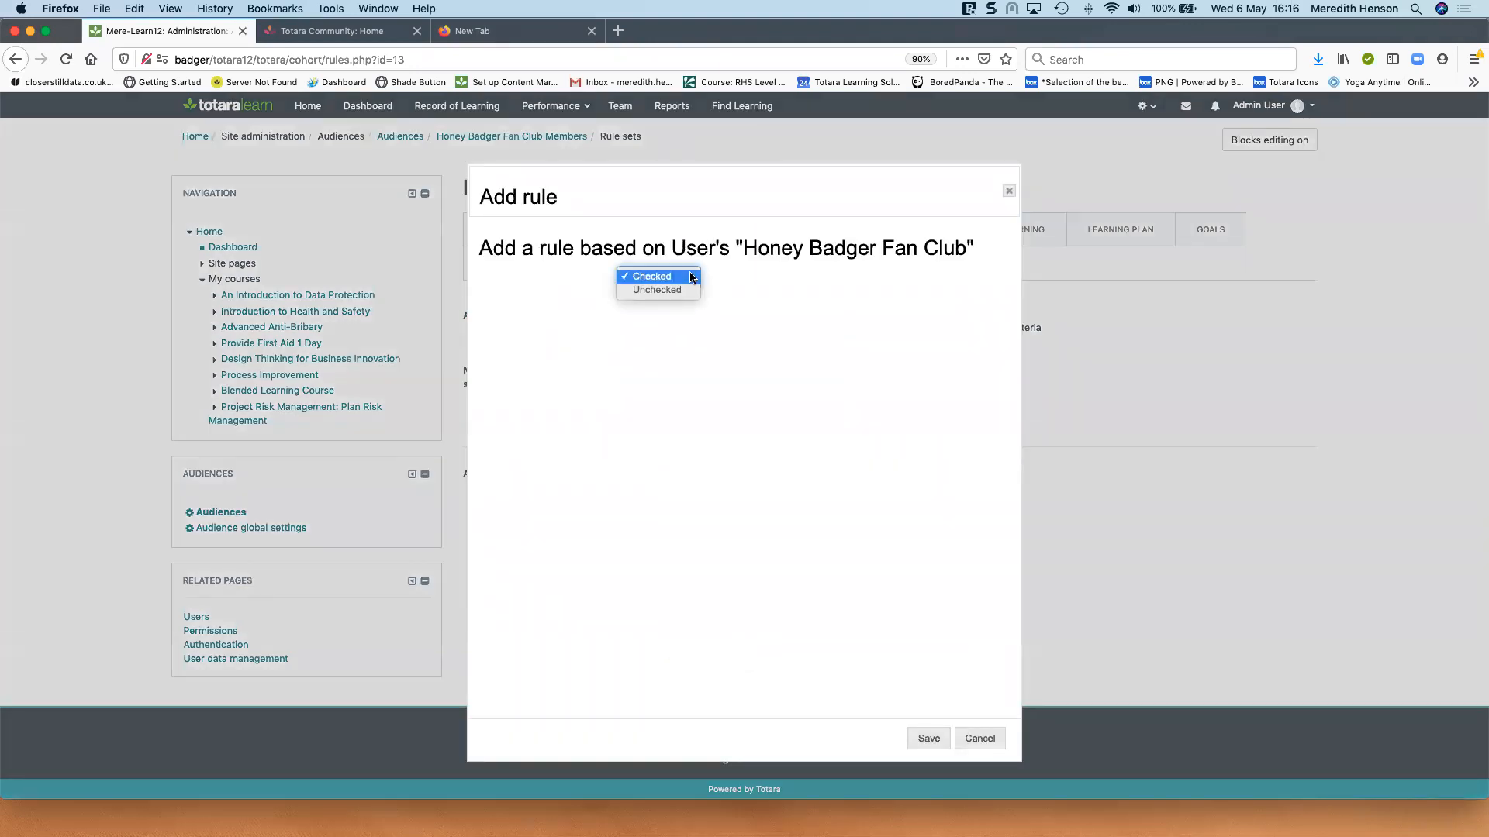
pyautogui.click(687, 281)
pyautogui.click(928, 739)
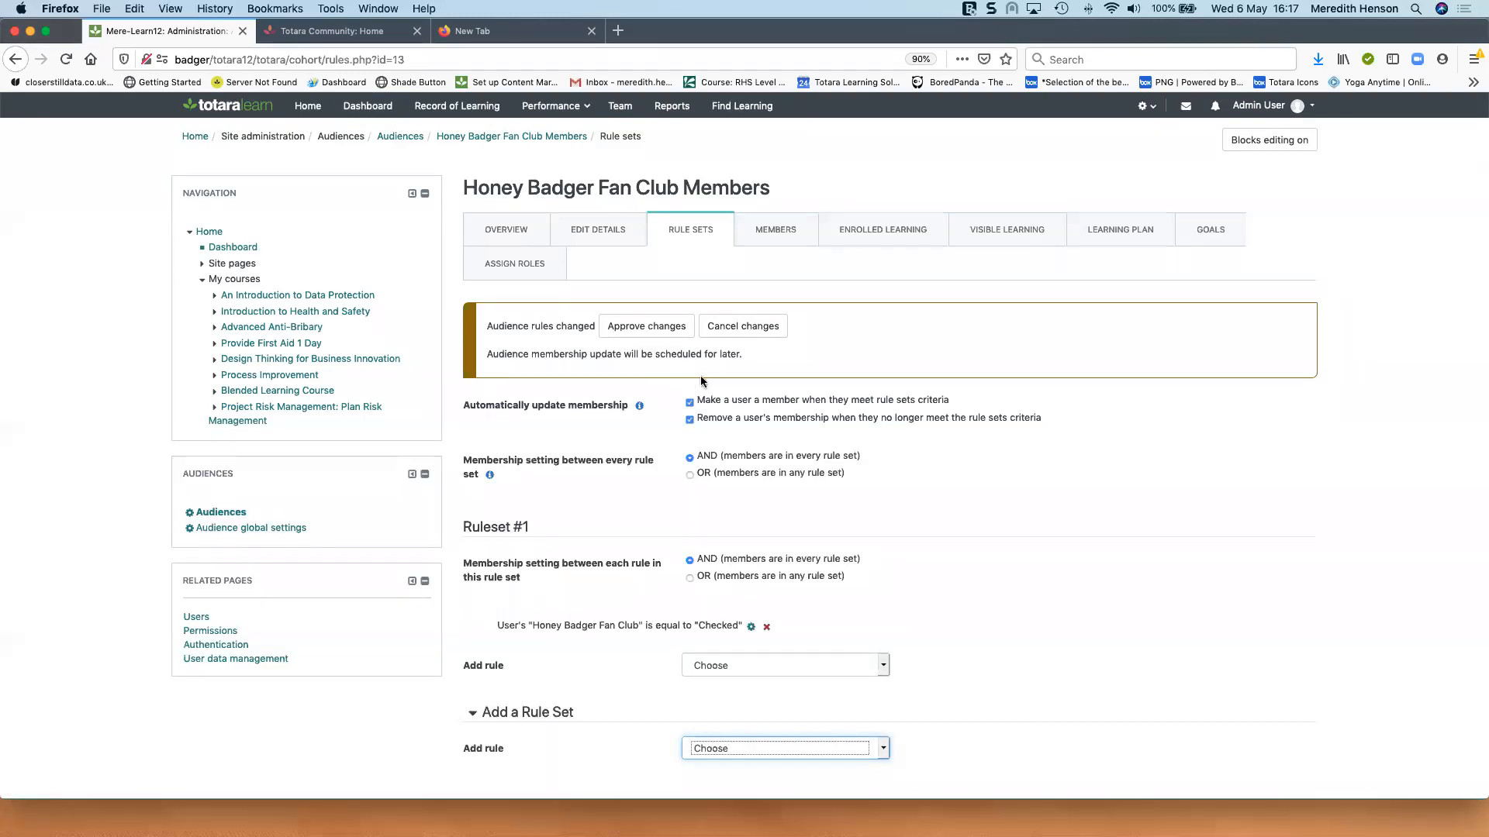
# Step: Set up a course completion rule for having completed any of Team Management and Leadership and Influence, and discard it
pyautogui.scroll(-2, 815, 543)
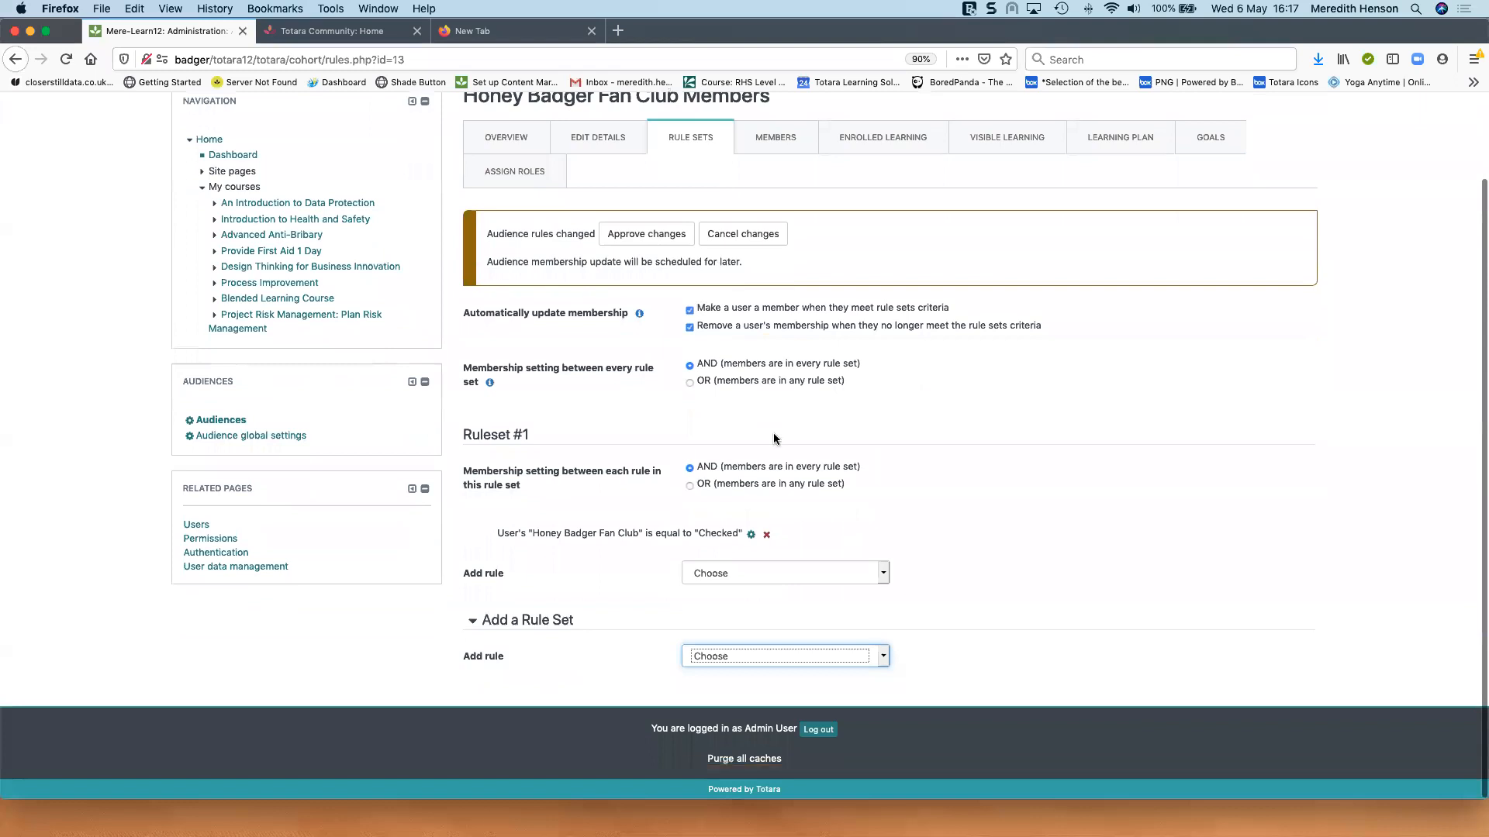
pyautogui.click(885, 658)
pyautogui.scroll(-3, 844, 517)
pyautogui.scroll(-5, 844, 516)
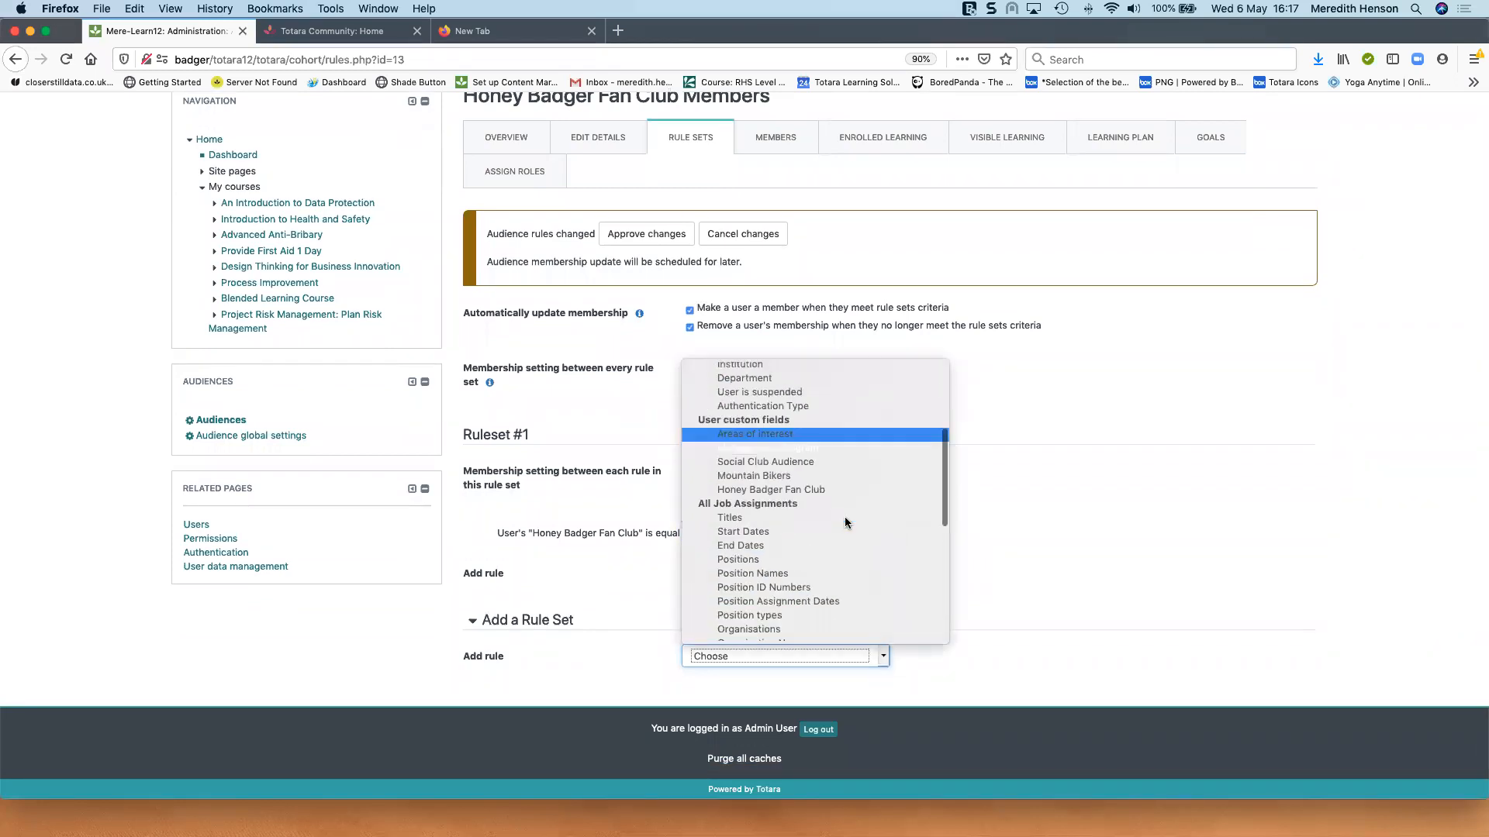
pyautogui.scroll(-1, 845, 522)
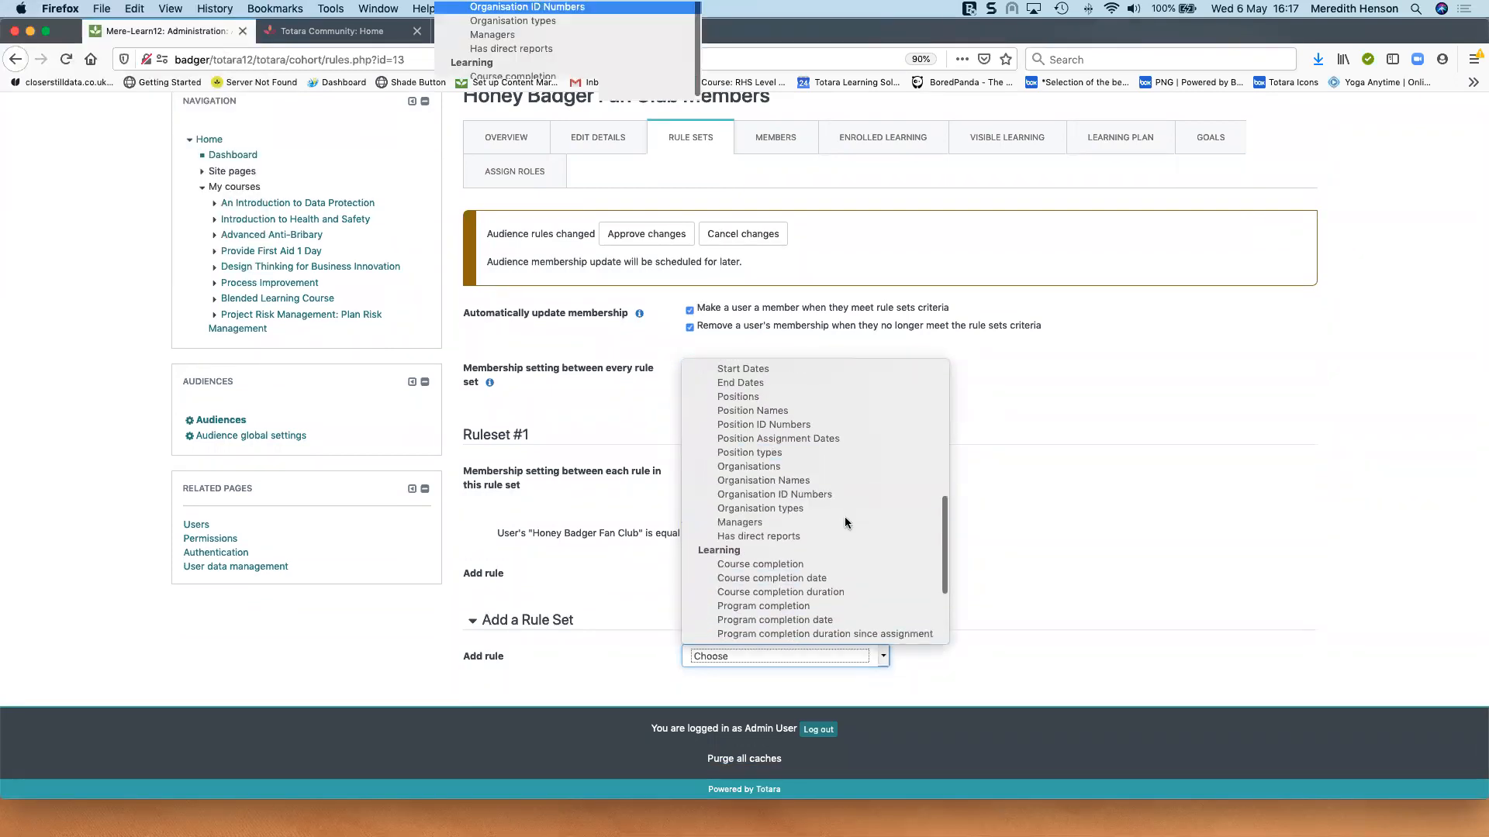
pyautogui.scroll(-2, 849, 516)
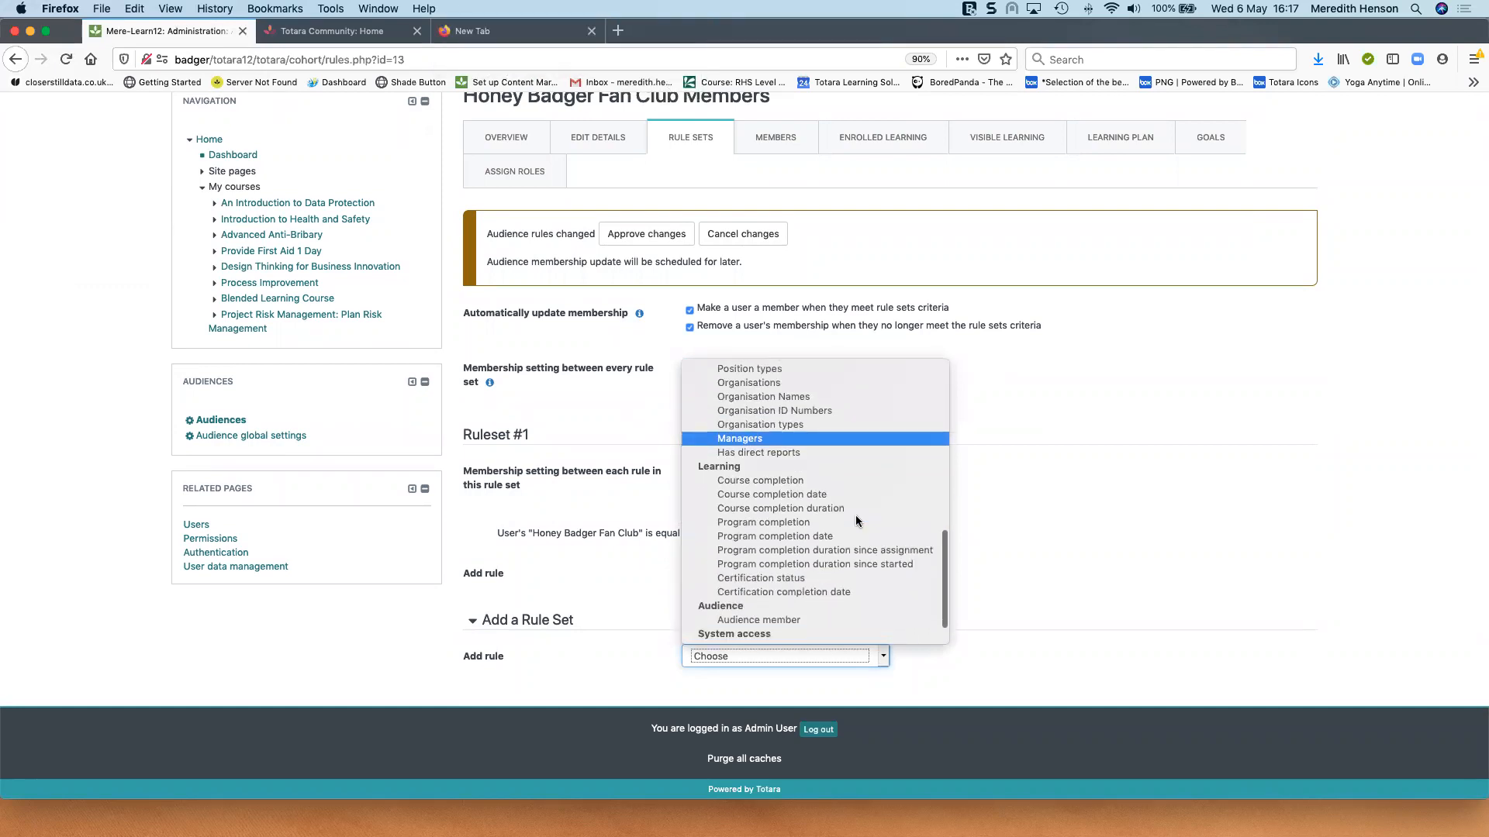
pyautogui.click(779, 480)
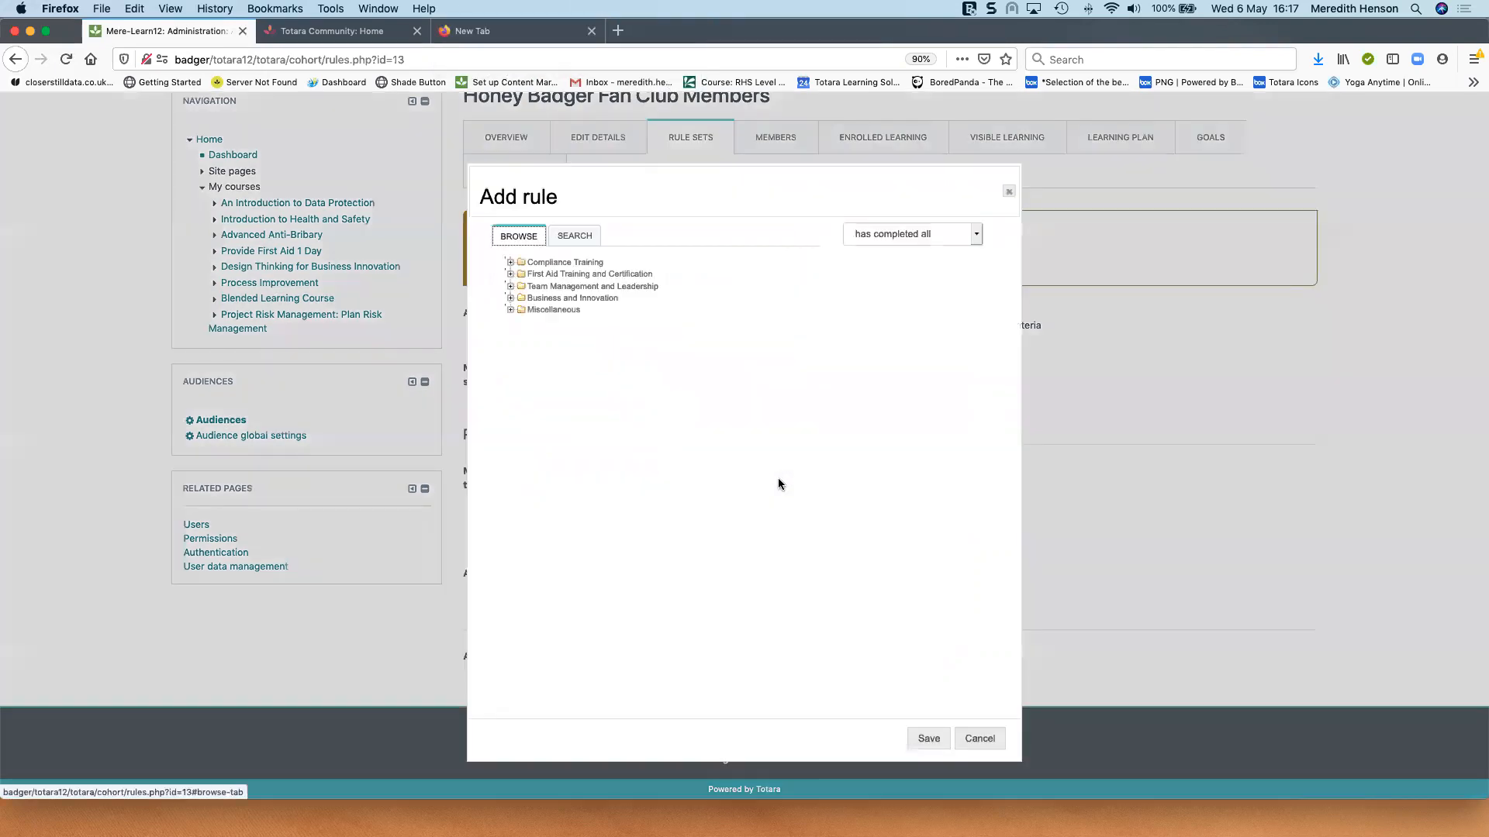
pyautogui.click(958, 240)
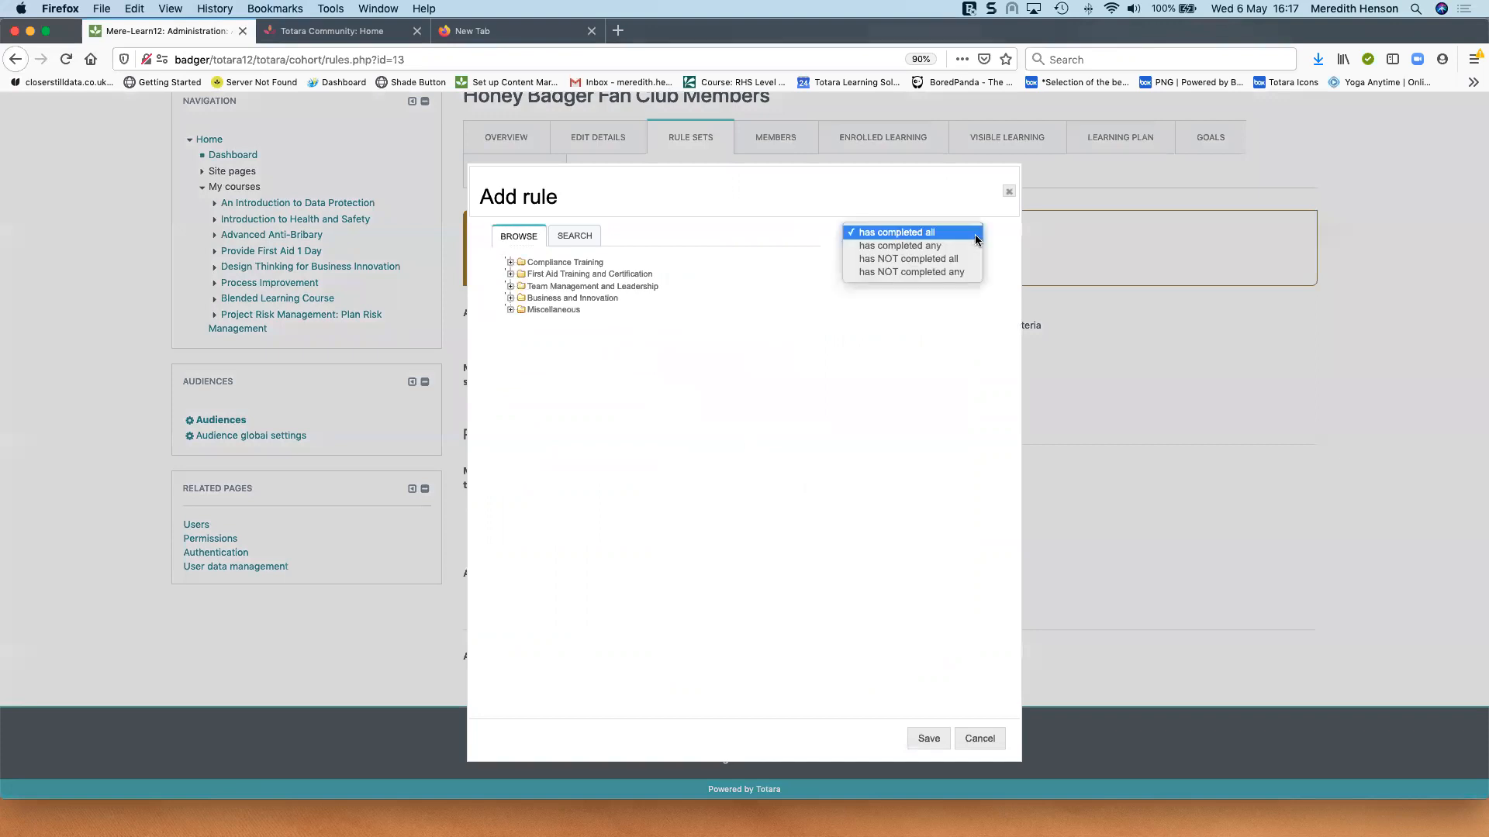
pyautogui.click(967, 247)
pyautogui.click(510, 288)
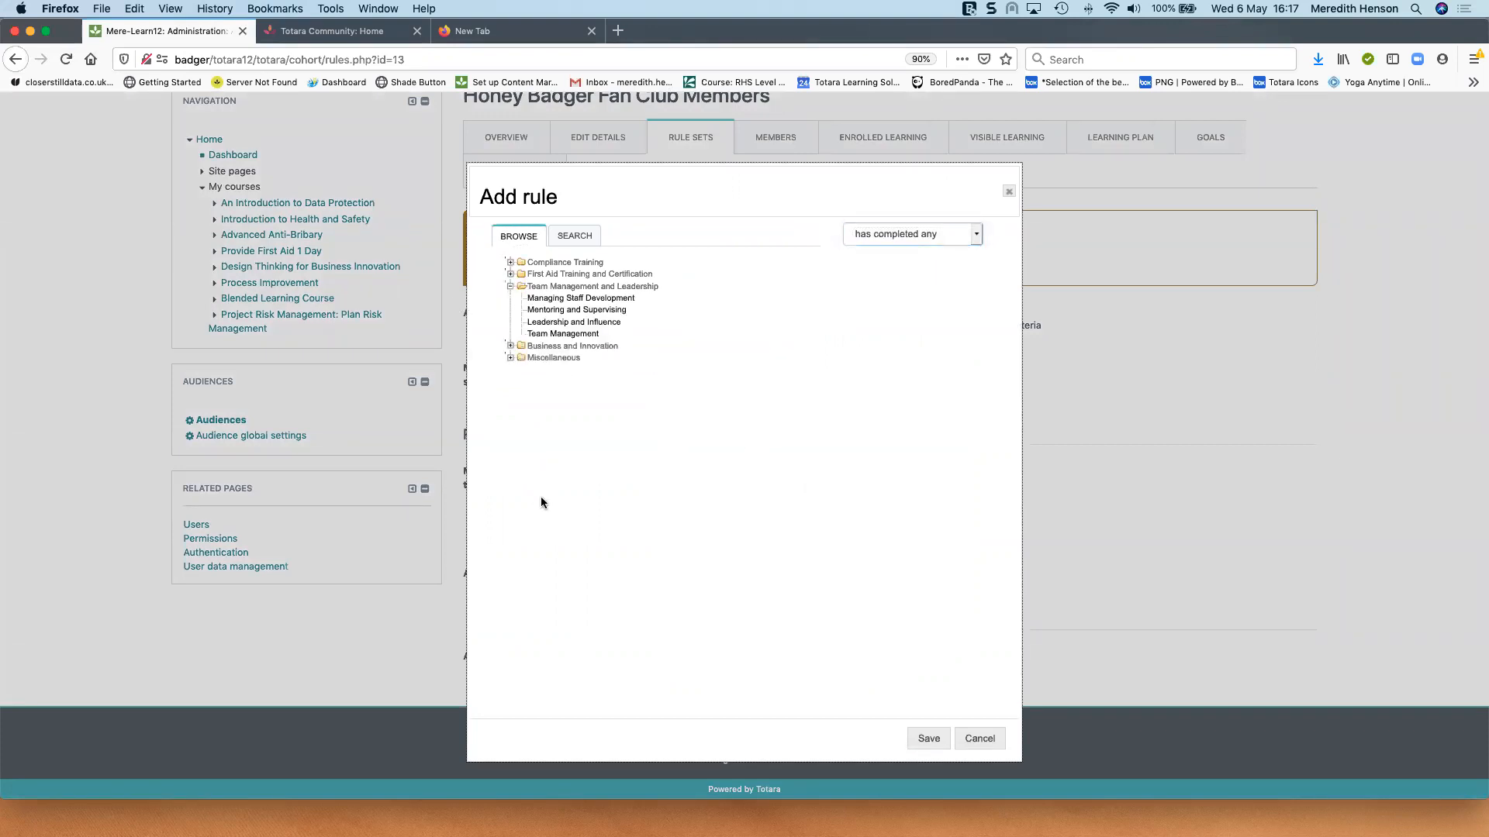
pyautogui.click(557, 334)
pyautogui.click(564, 323)
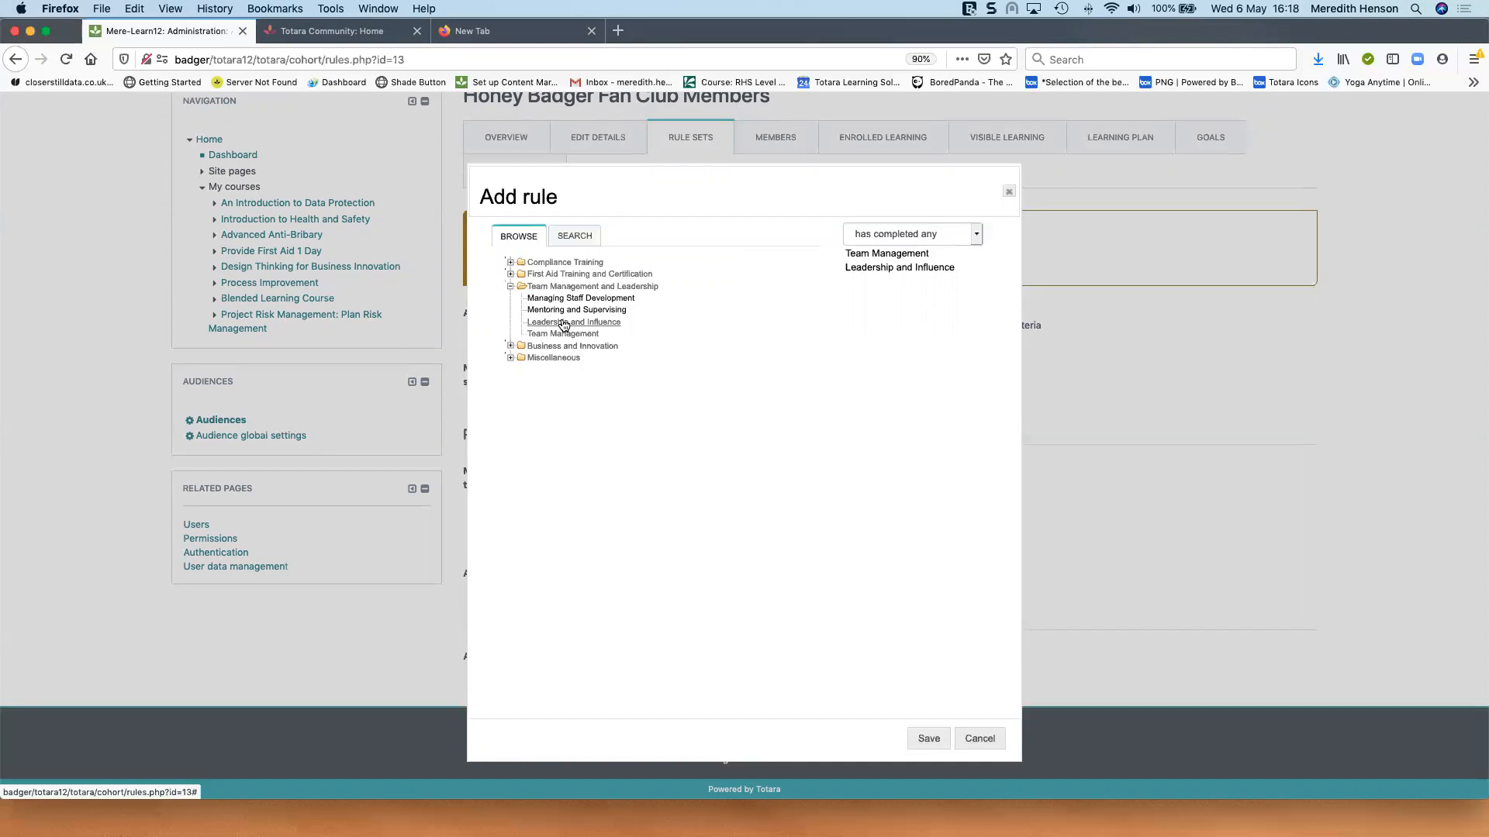
pyautogui.click(962, 738)
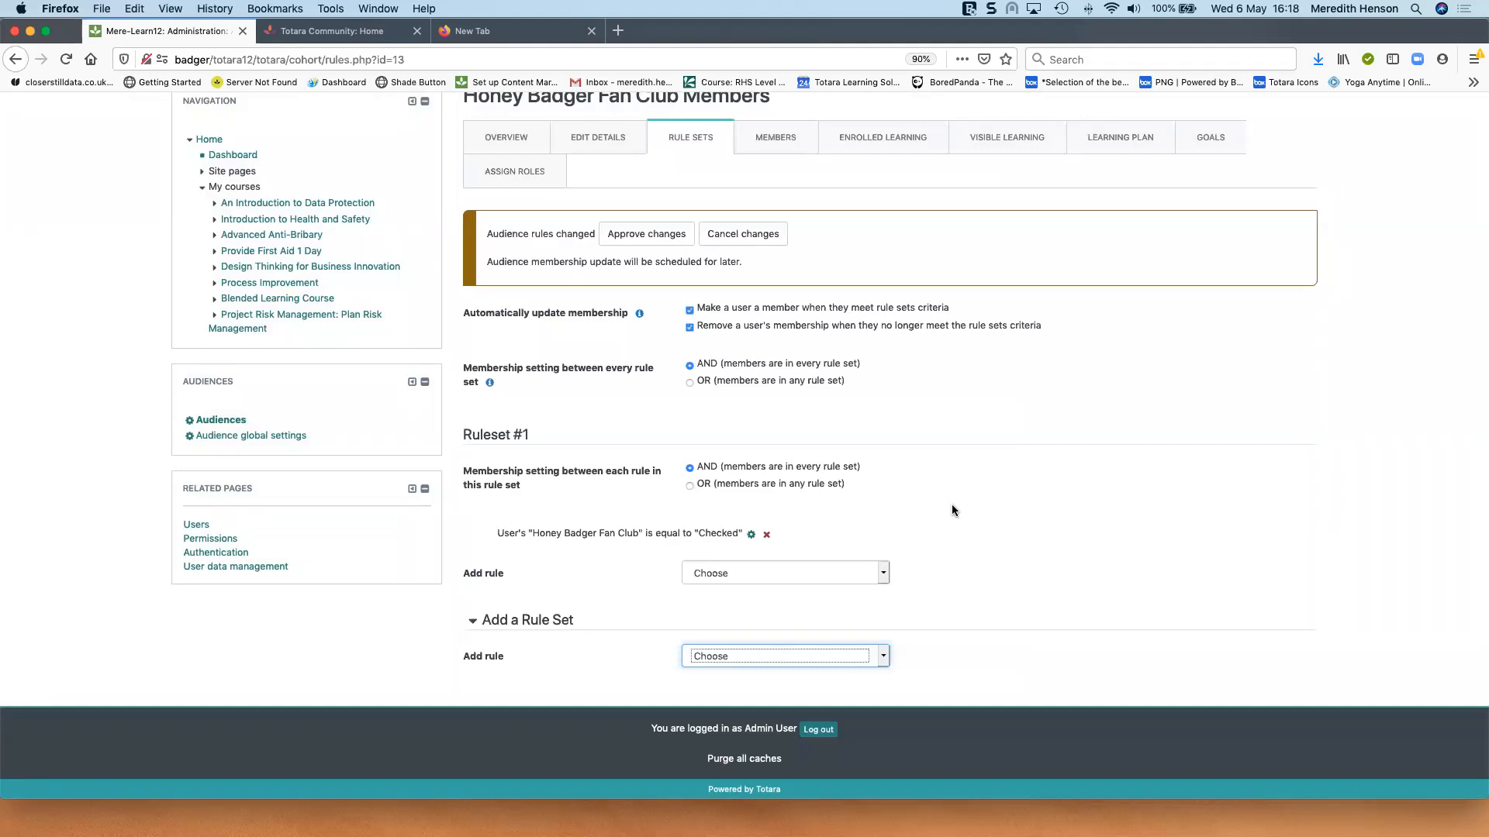
# Step: Return to the list of system audiences without approving the audience's rule changes
pyautogui.scroll(3, 959, 510)
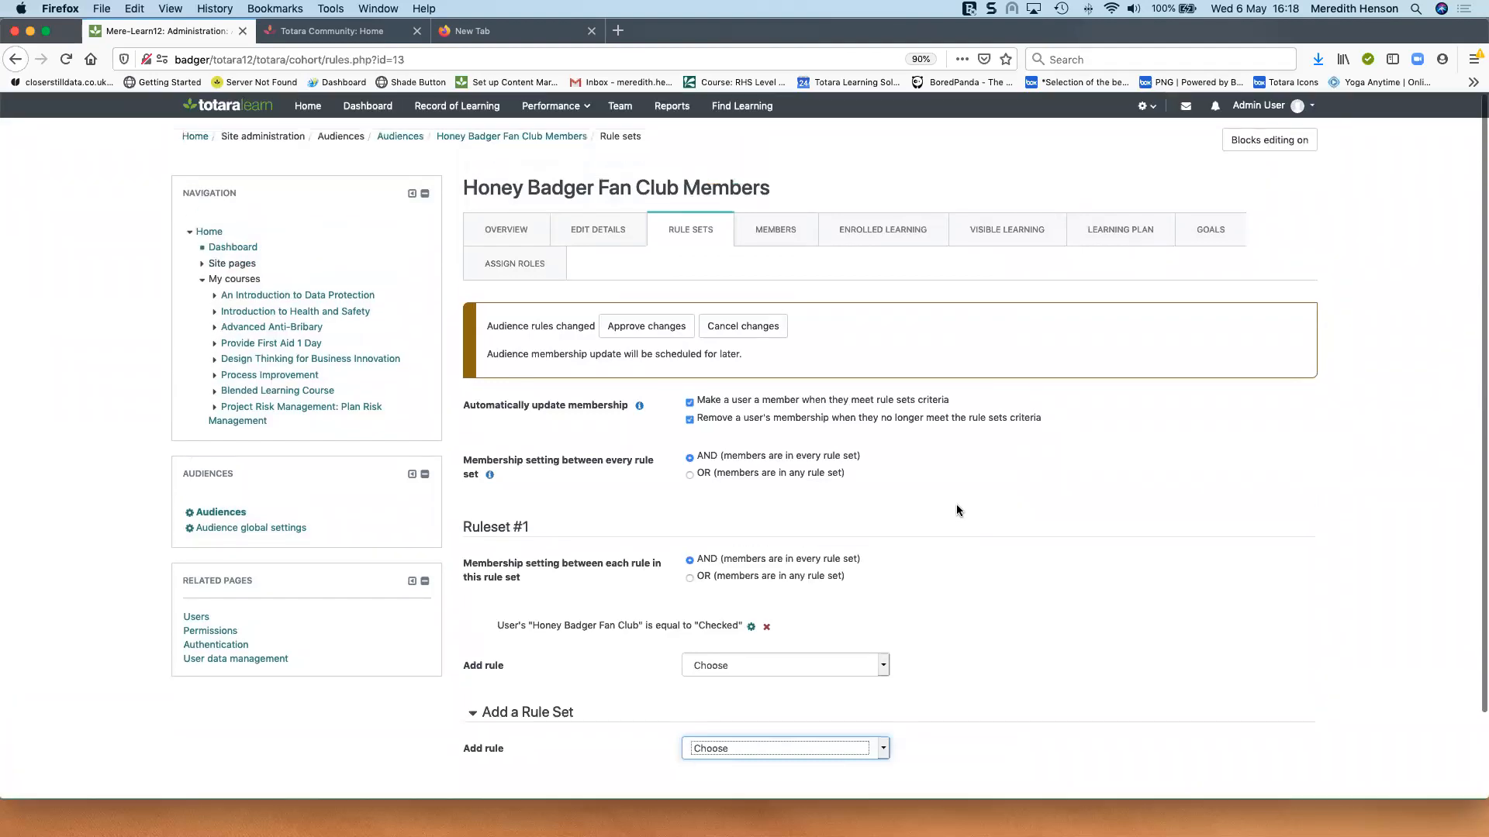
pyautogui.click(508, 136)
pyautogui.click(400, 137)
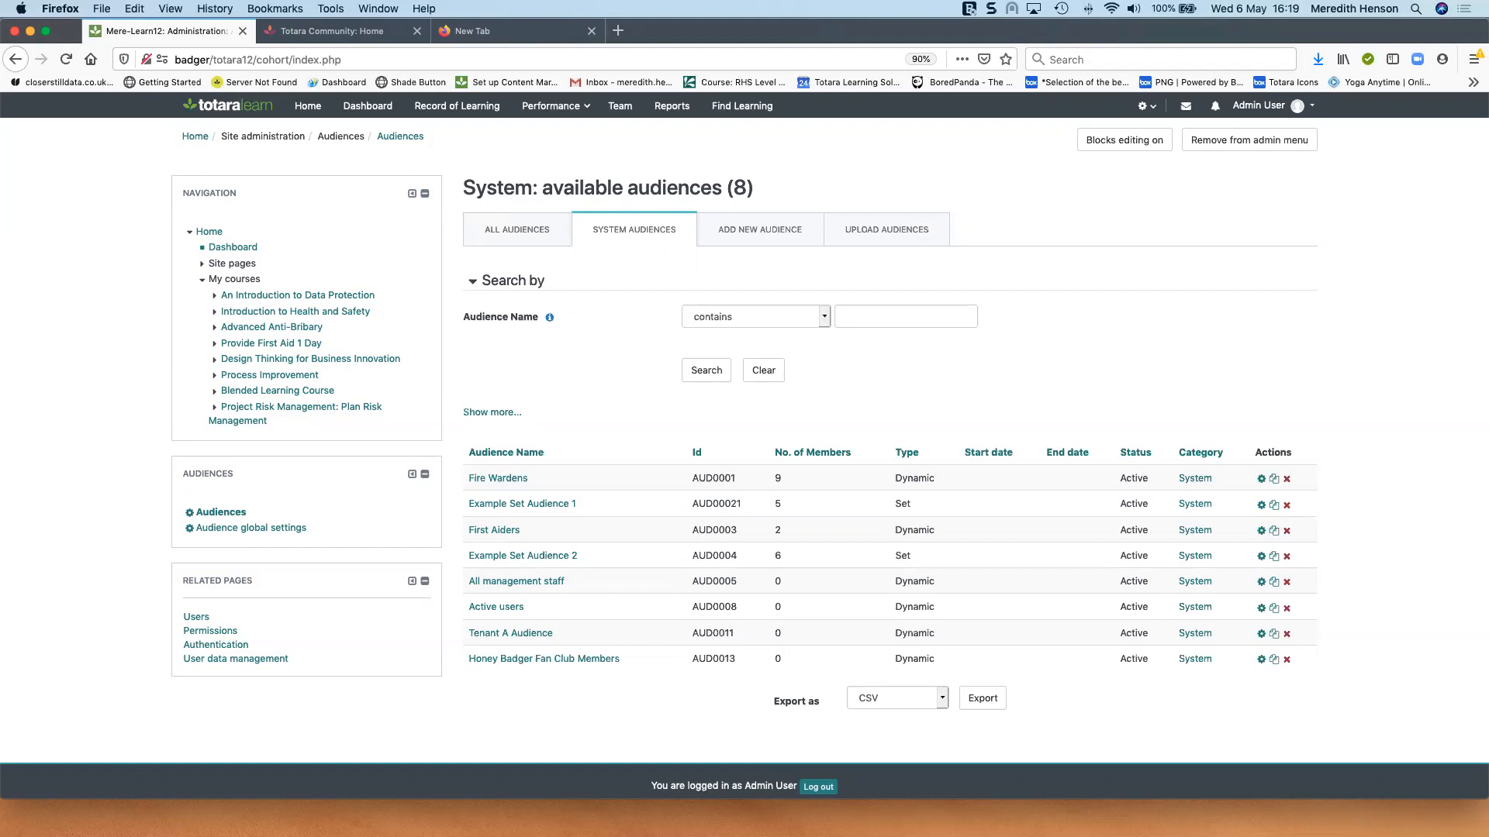
# Step: Turn editing on for the home page and open the visibility settings of the hidden honey badger tile
pyautogui.click(307, 107)
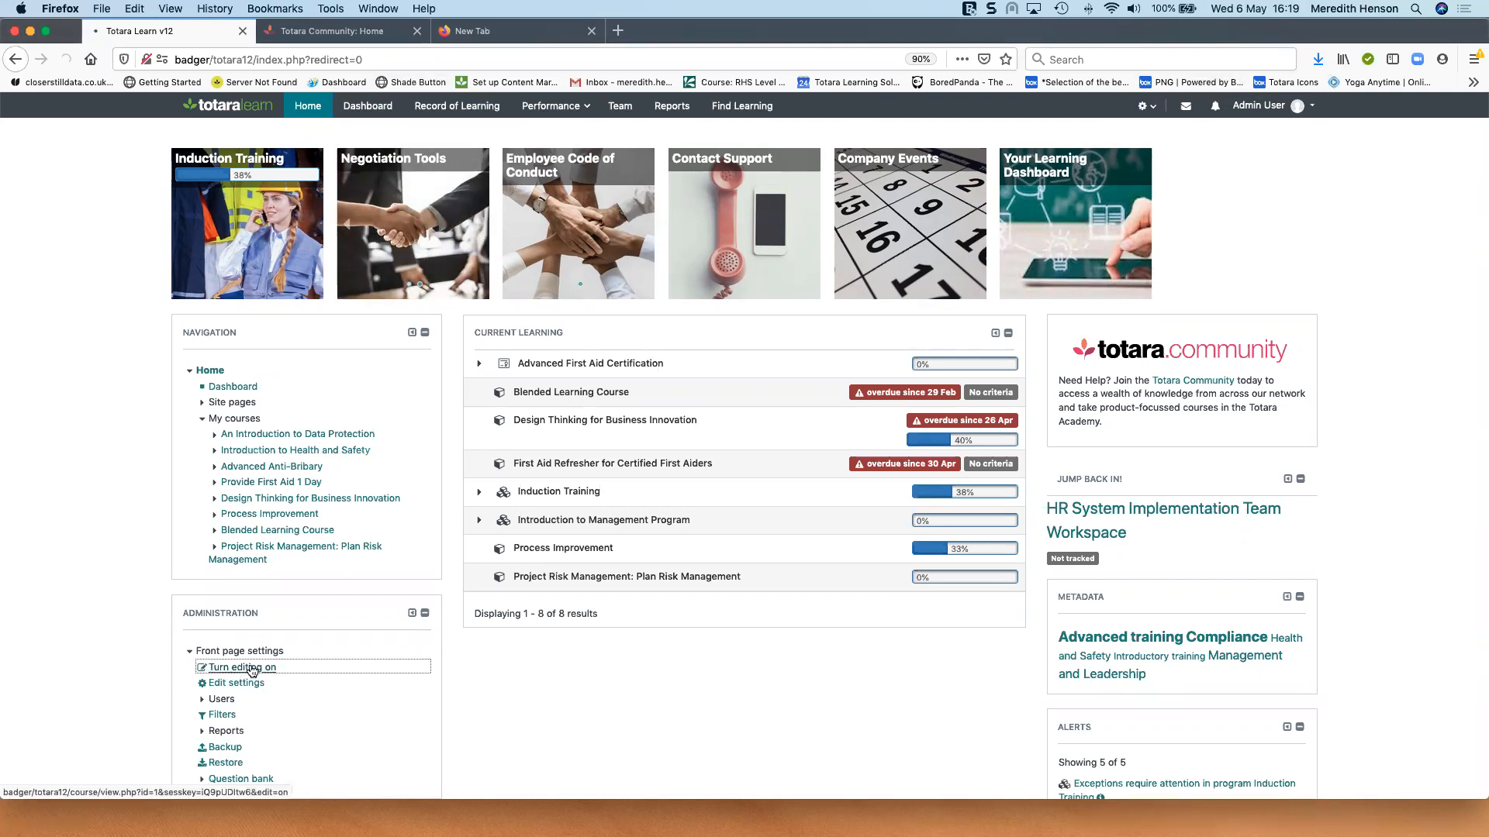
pyautogui.click(252, 669)
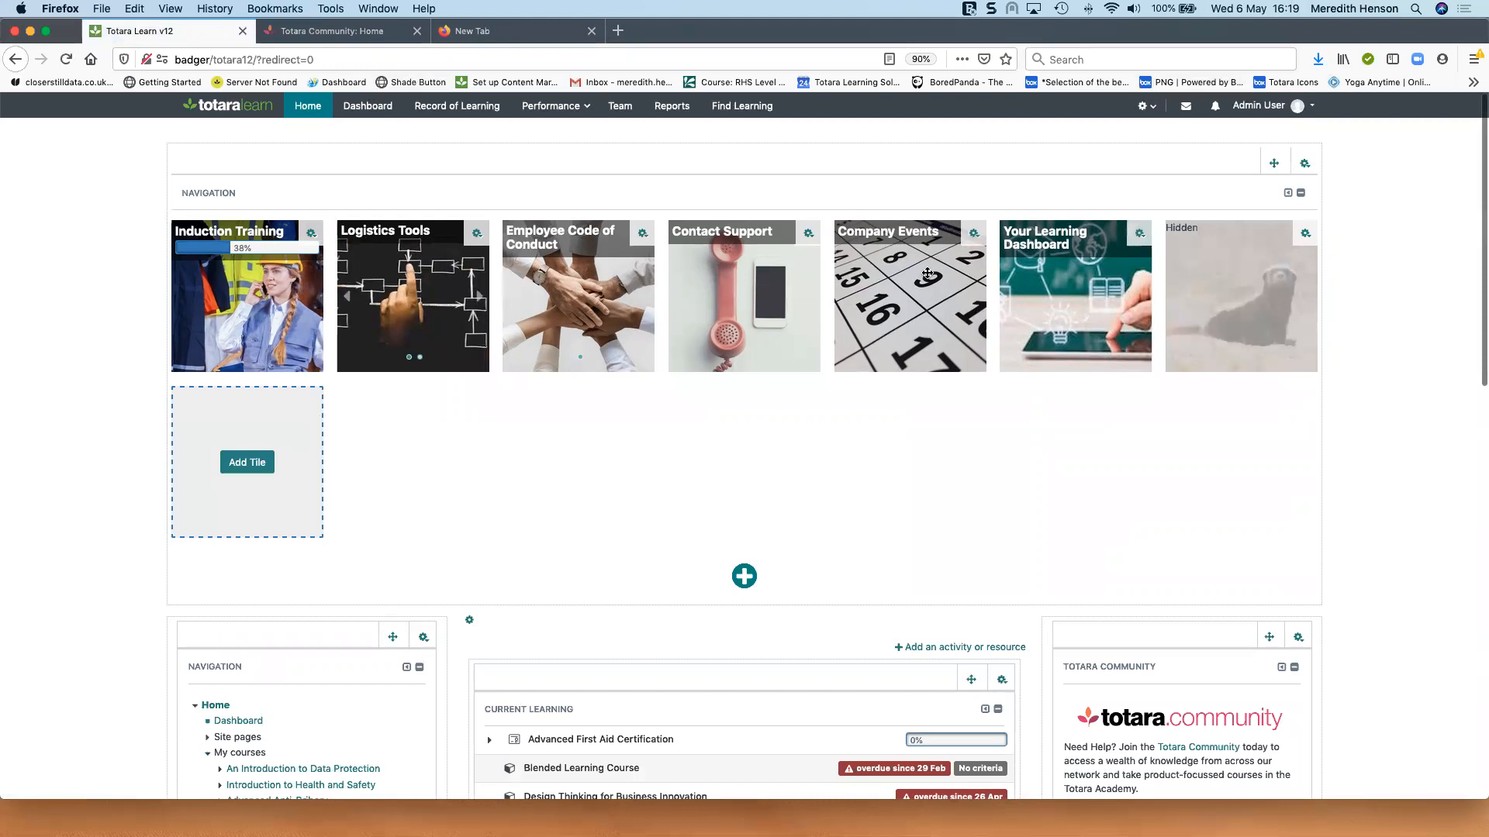
pyautogui.click(1308, 235)
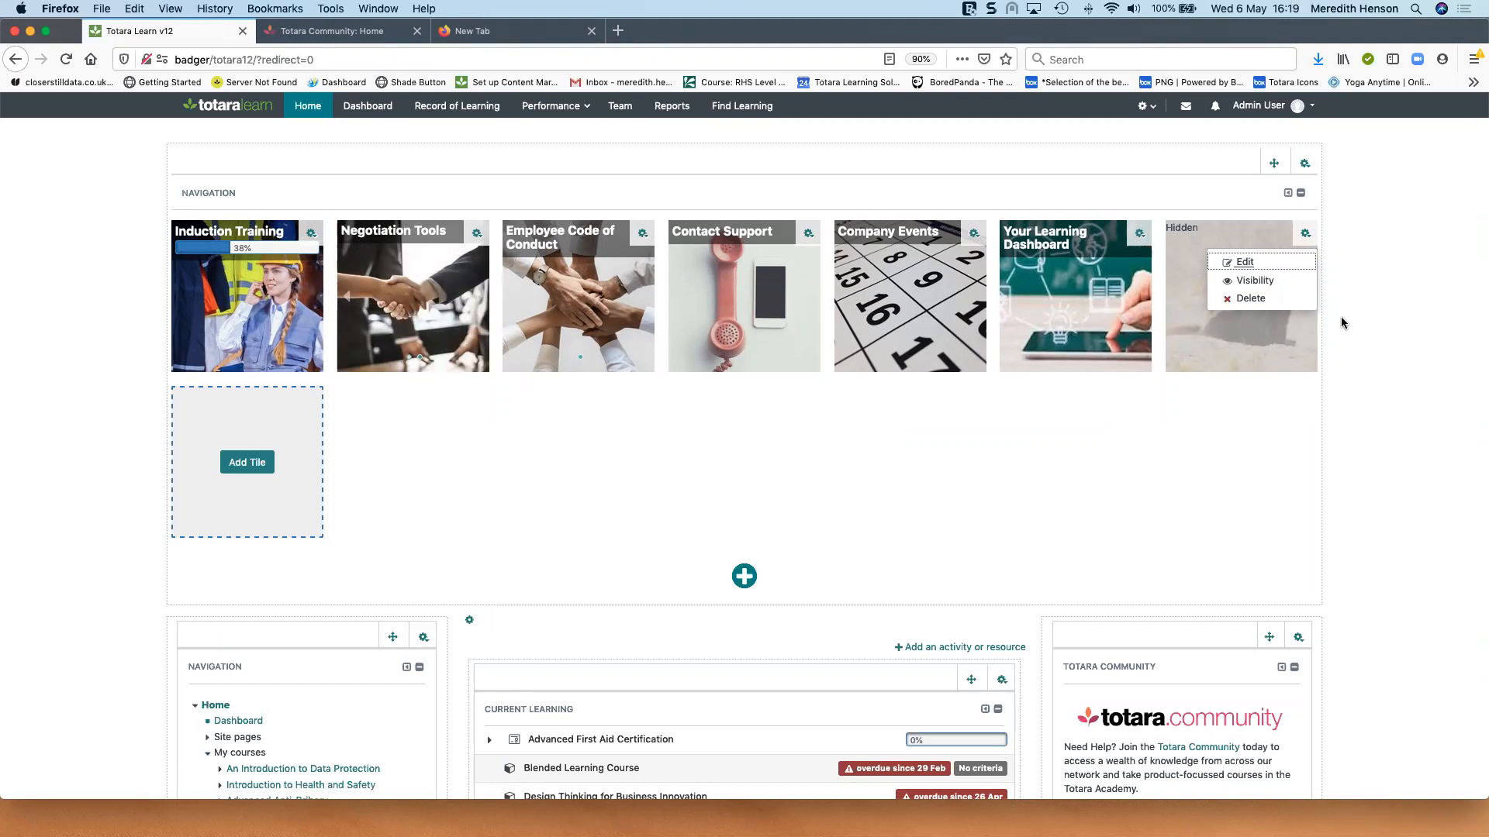
pyautogui.click(1283, 281)
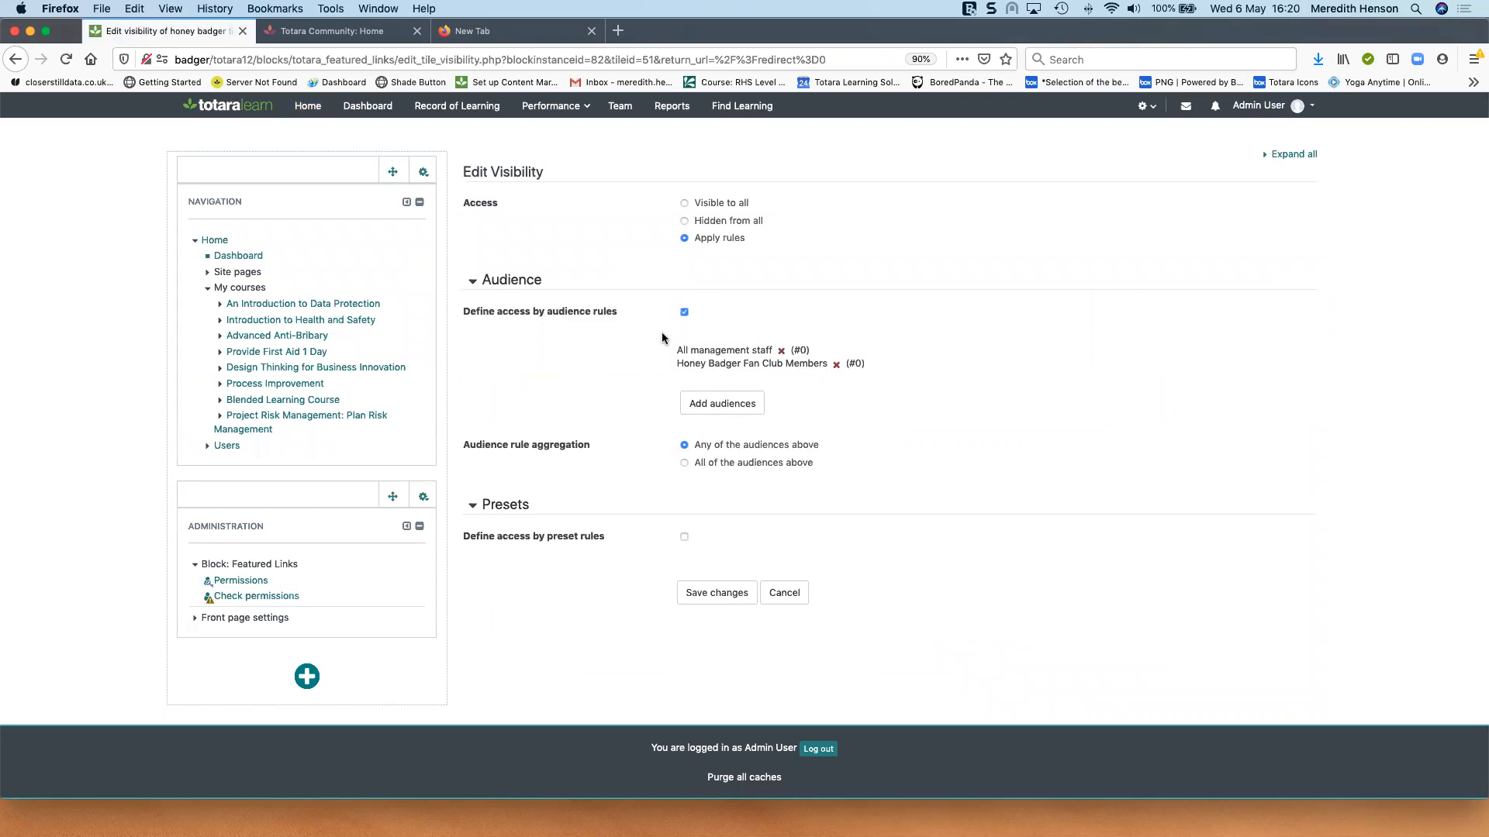
# Step: Enable access by preset rules for the honey badger tile, review the conditions and aggregation options, and return to the home page without saving
pyautogui.click(684, 536)
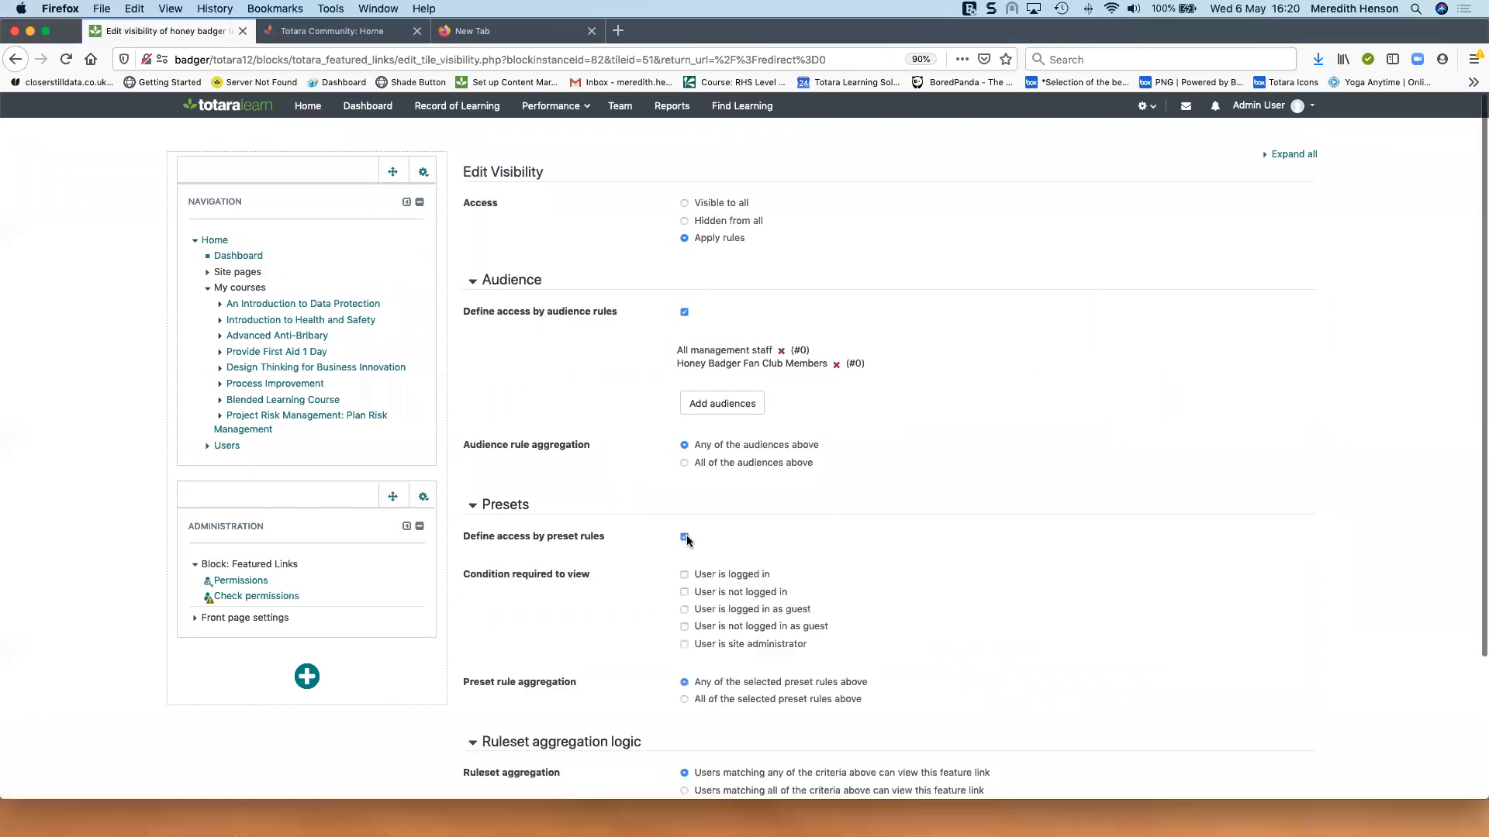
pyautogui.scroll(-3, 686, 504)
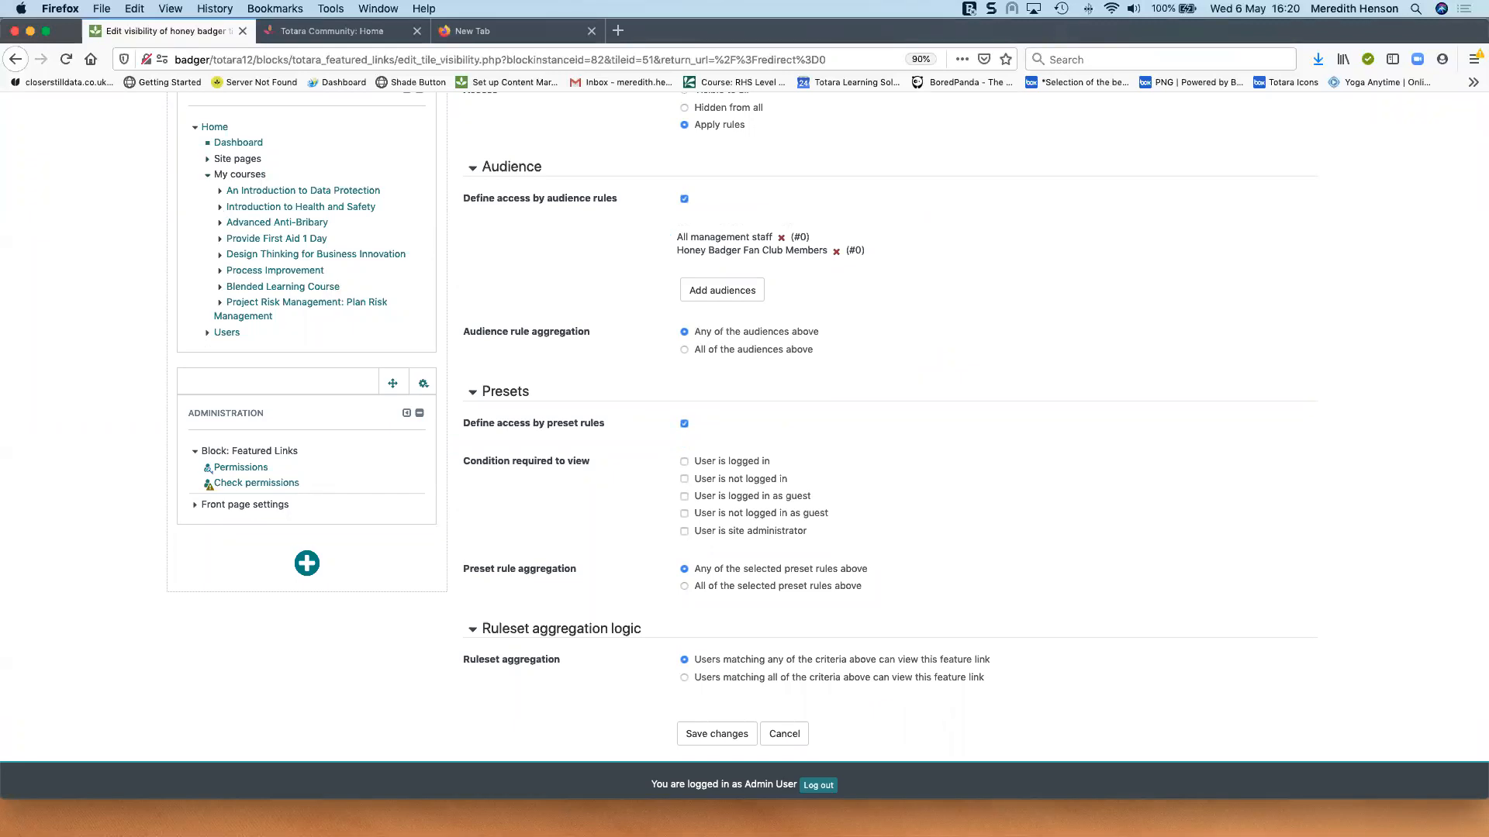
pyautogui.scroll(3, 728, 512)
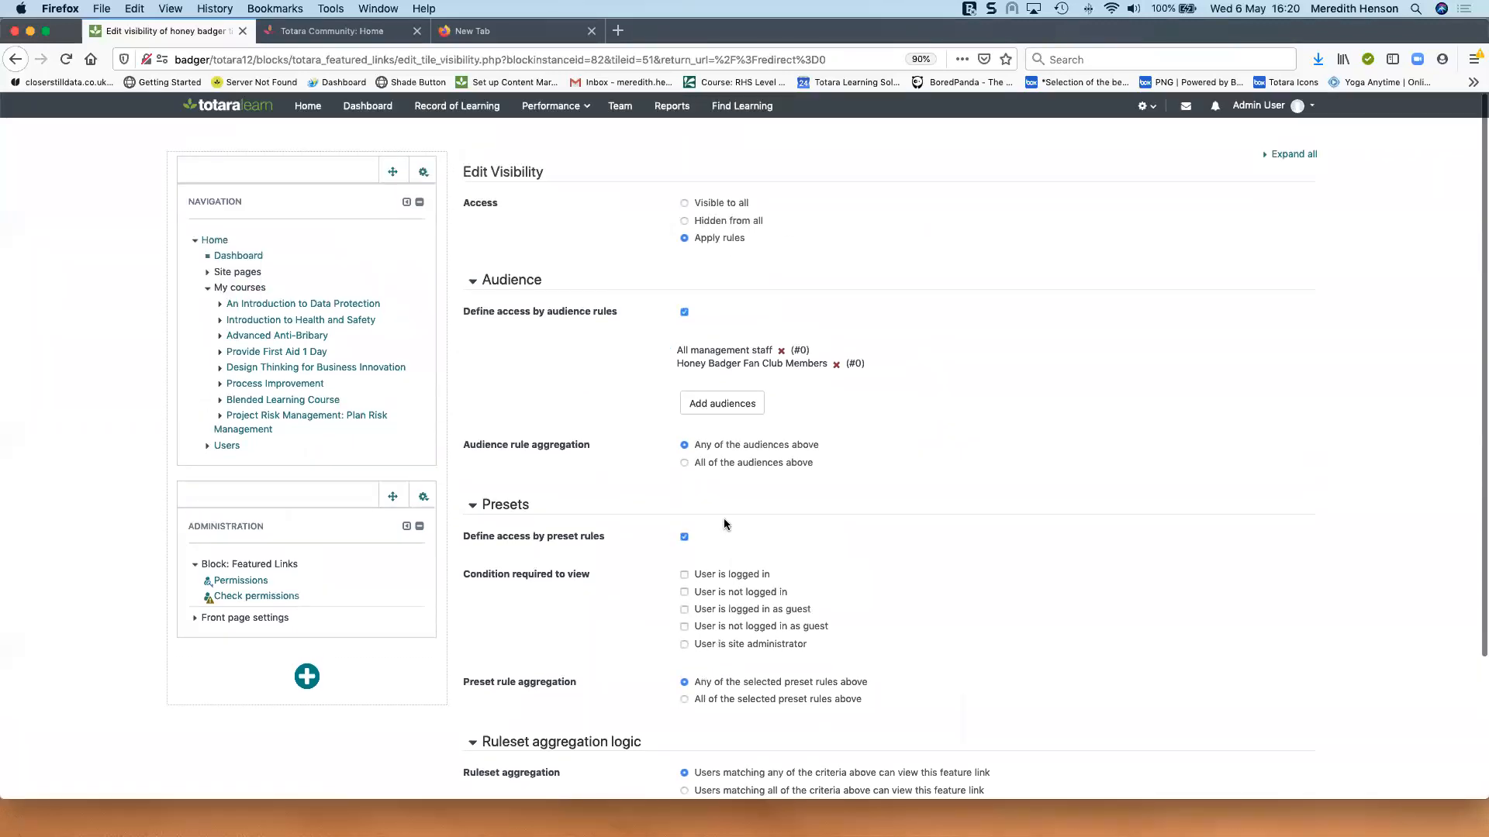
pyautogui.click(308, 106)
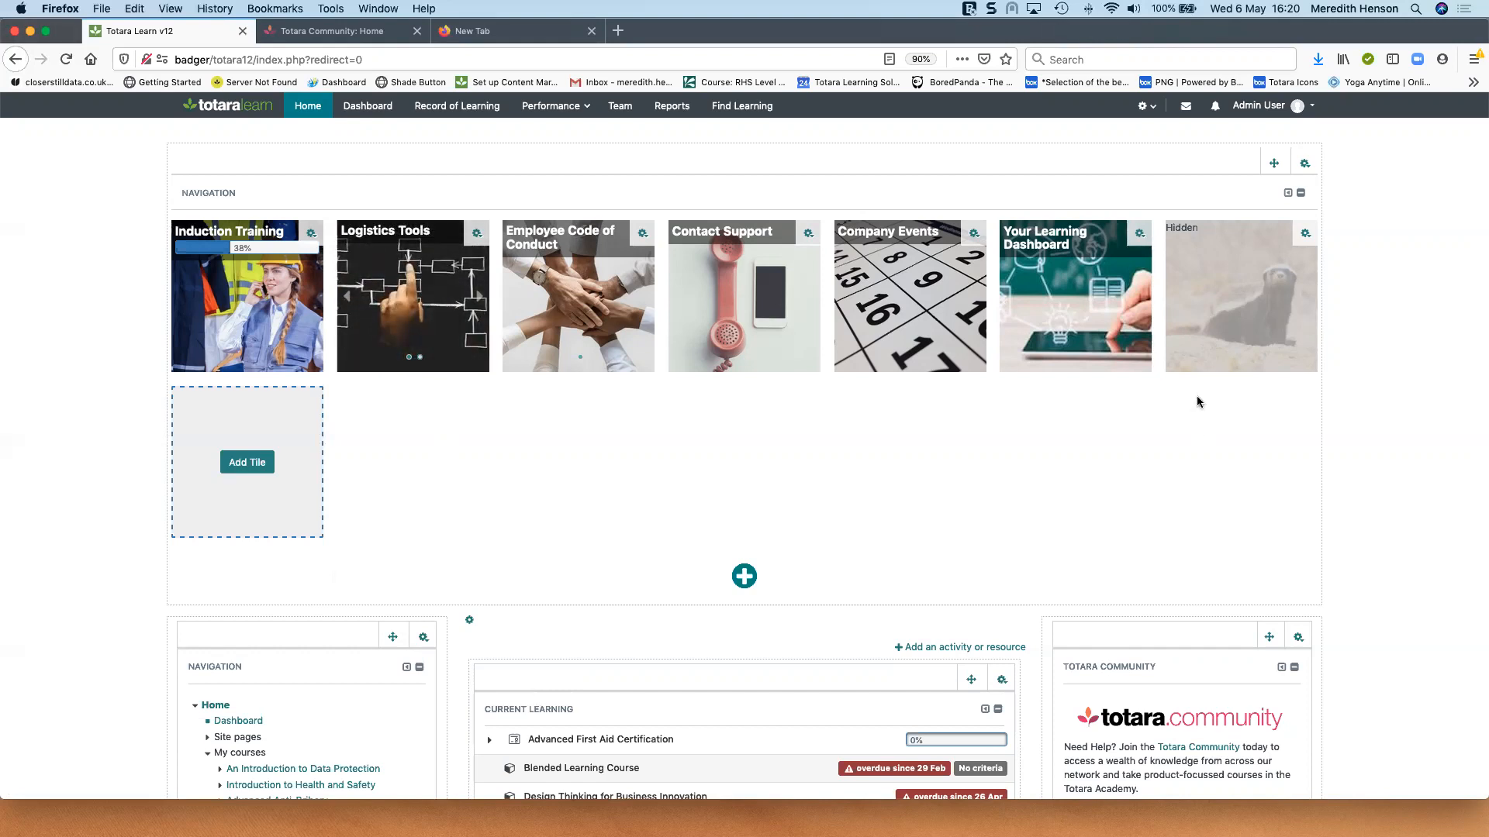
# Step: Open the site's course request settings and review the default category choices, keeping Miscellaneous selected
pyautogui.click(1145, 107)
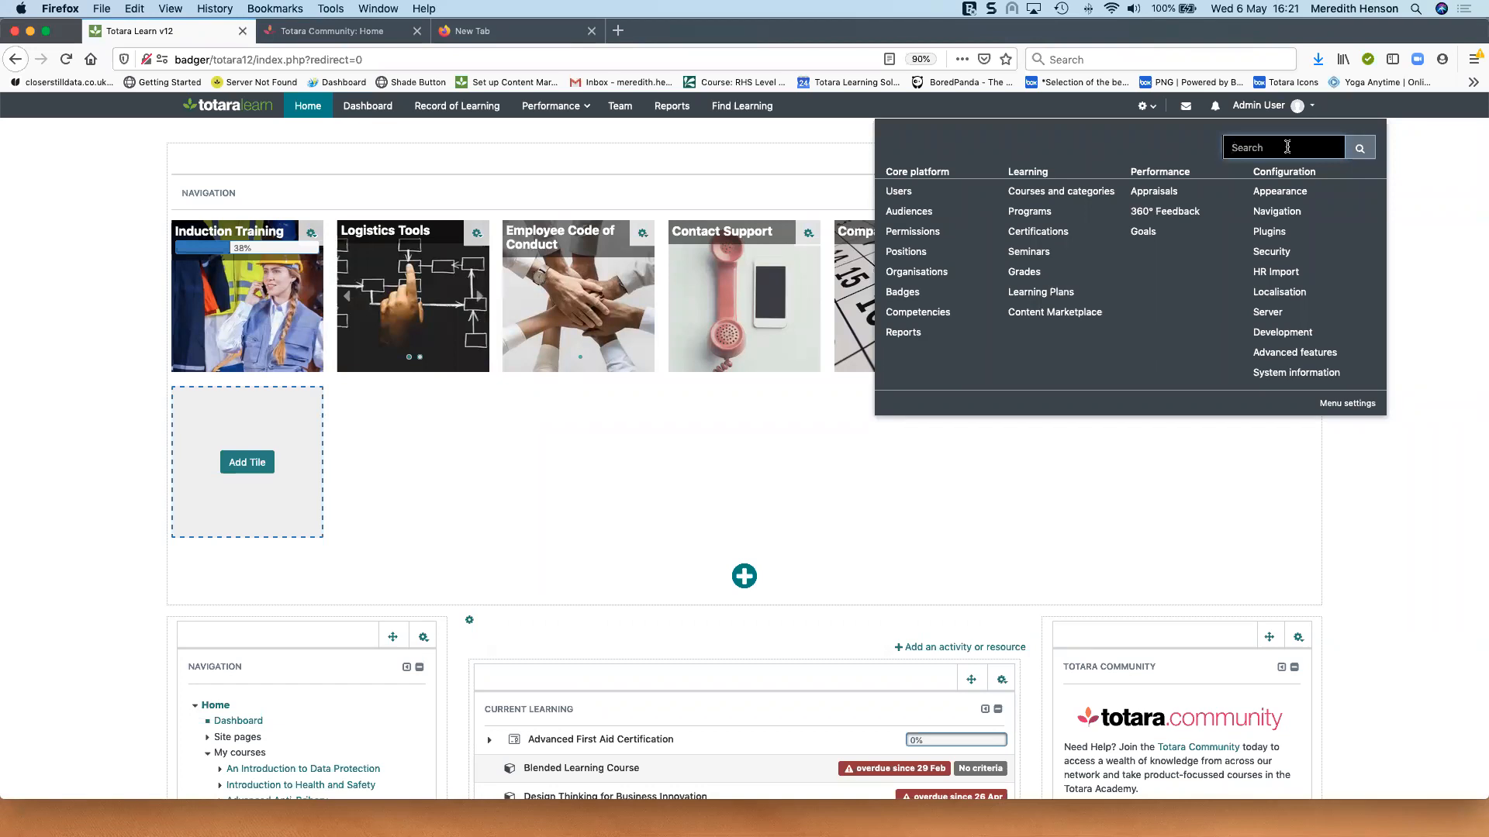
pyautogui.click(1066, 199)
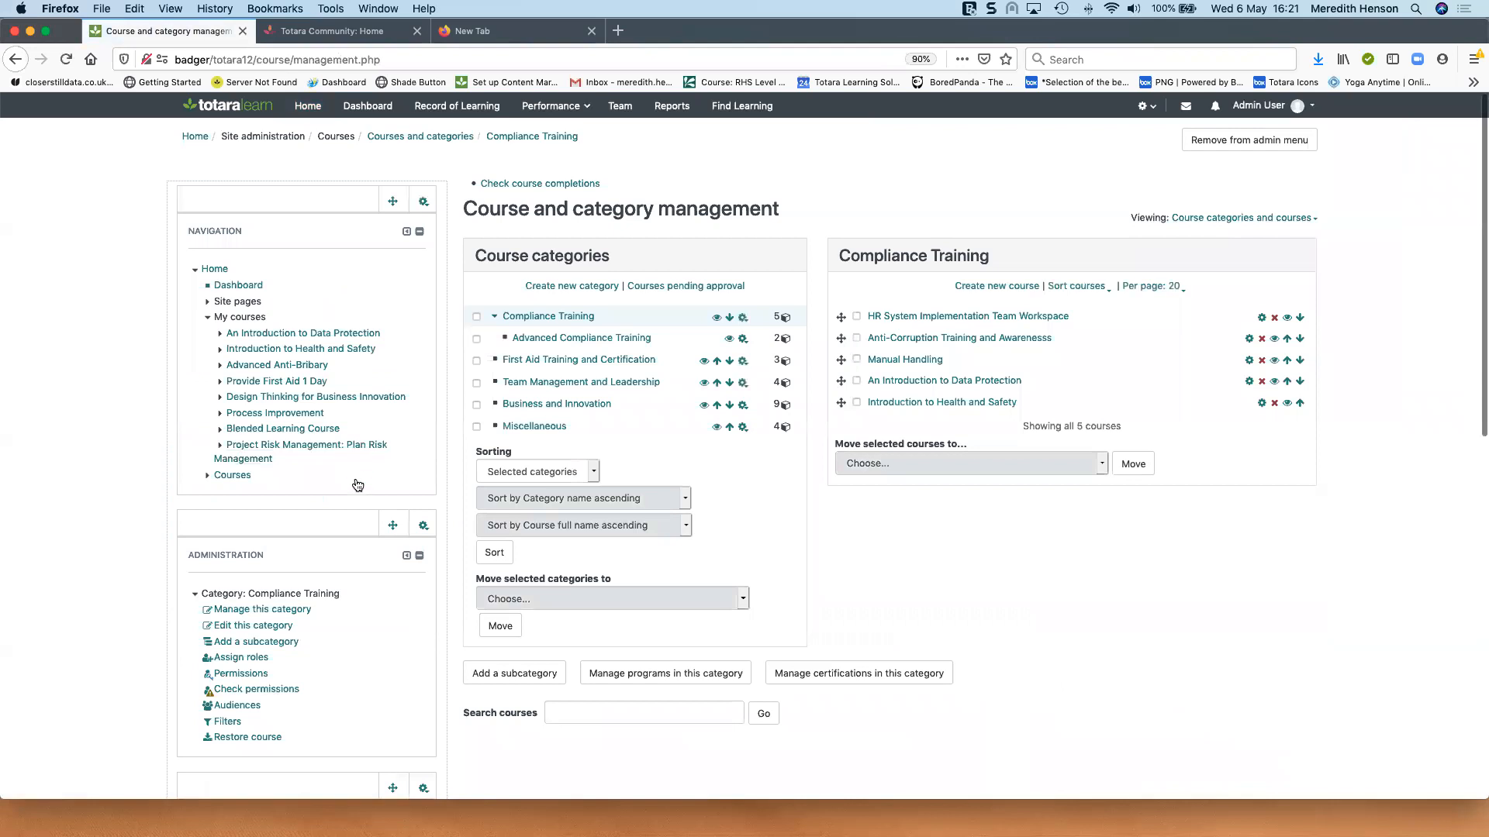
pyautogui.scroll(-2, 359, 485)
pyautogui.scroll(-6, 359, 485)
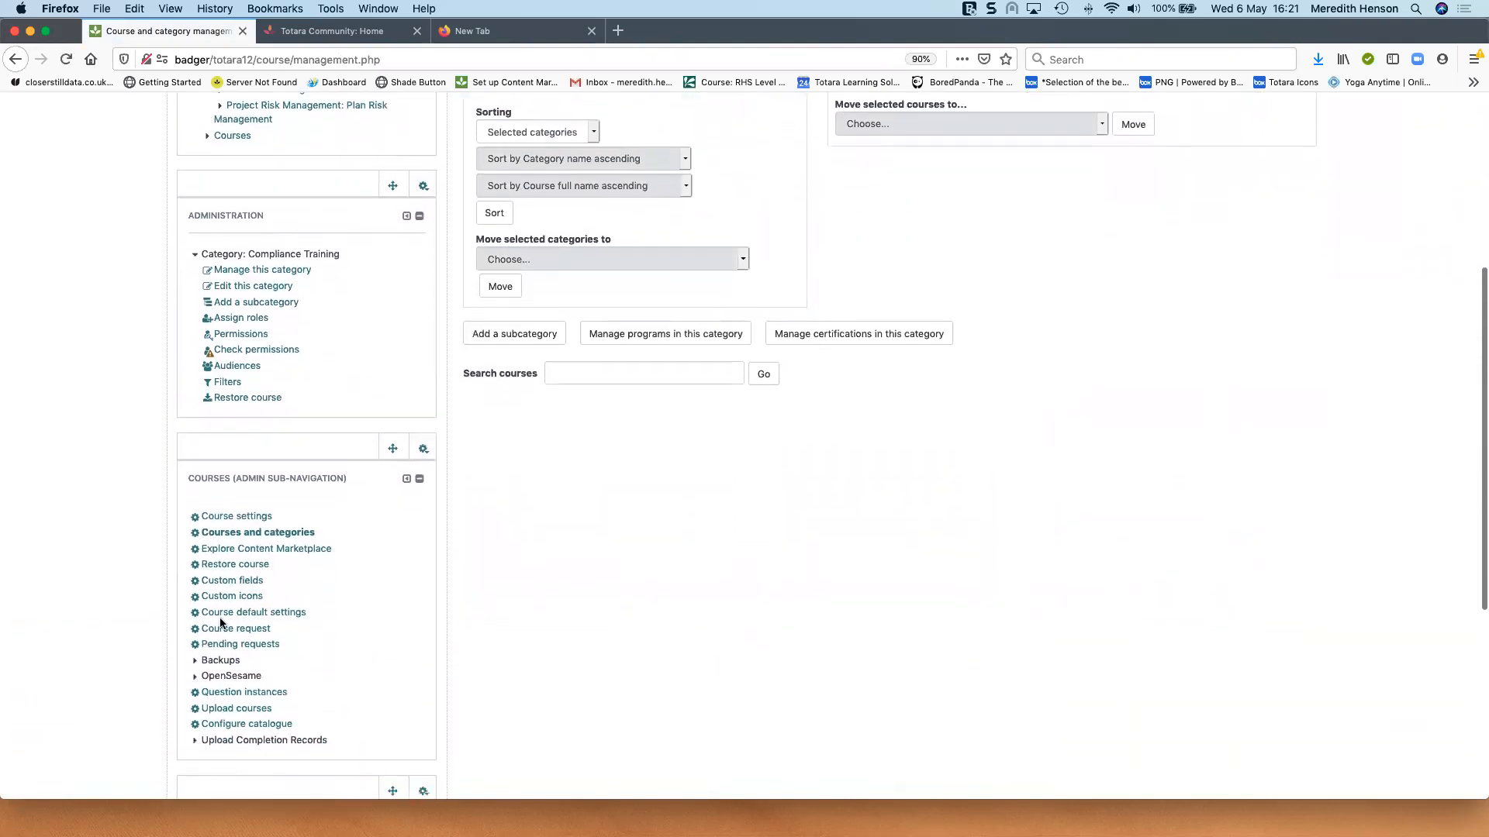
pyautogui.click(225, 612)
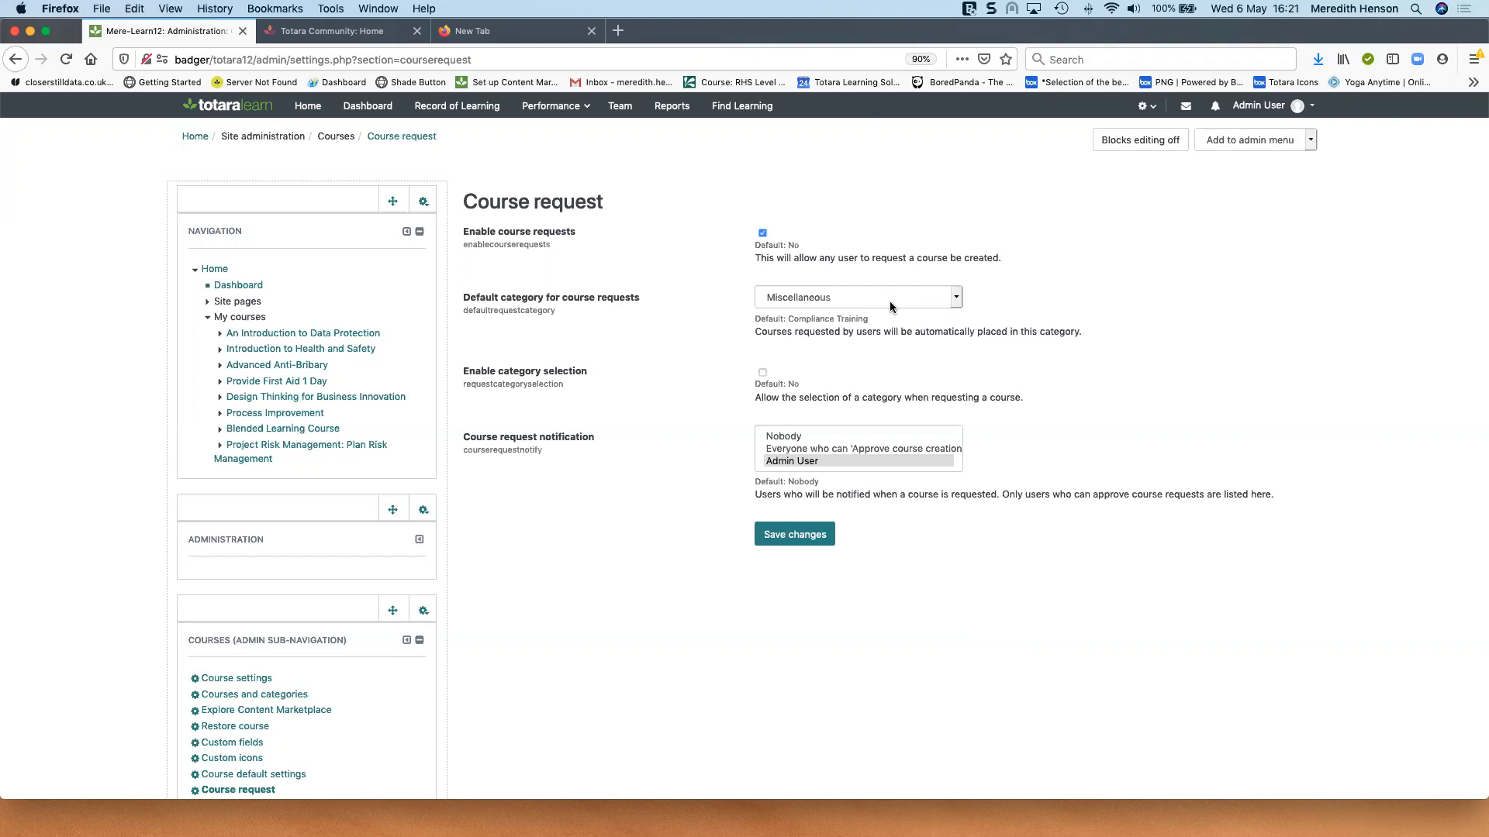
pyautogui.click(957, 303)
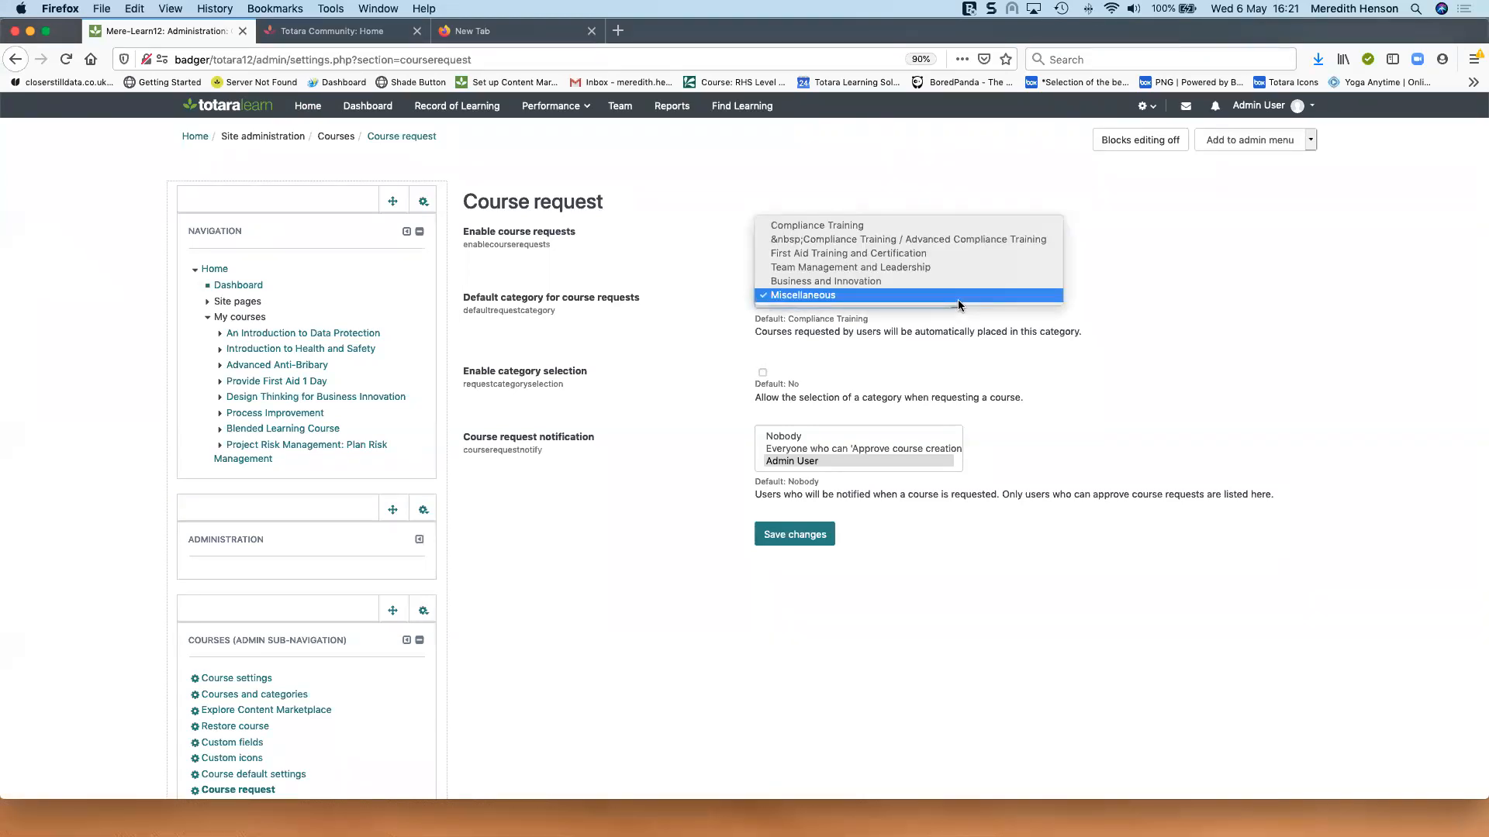
pyautogui.click(803, 296)
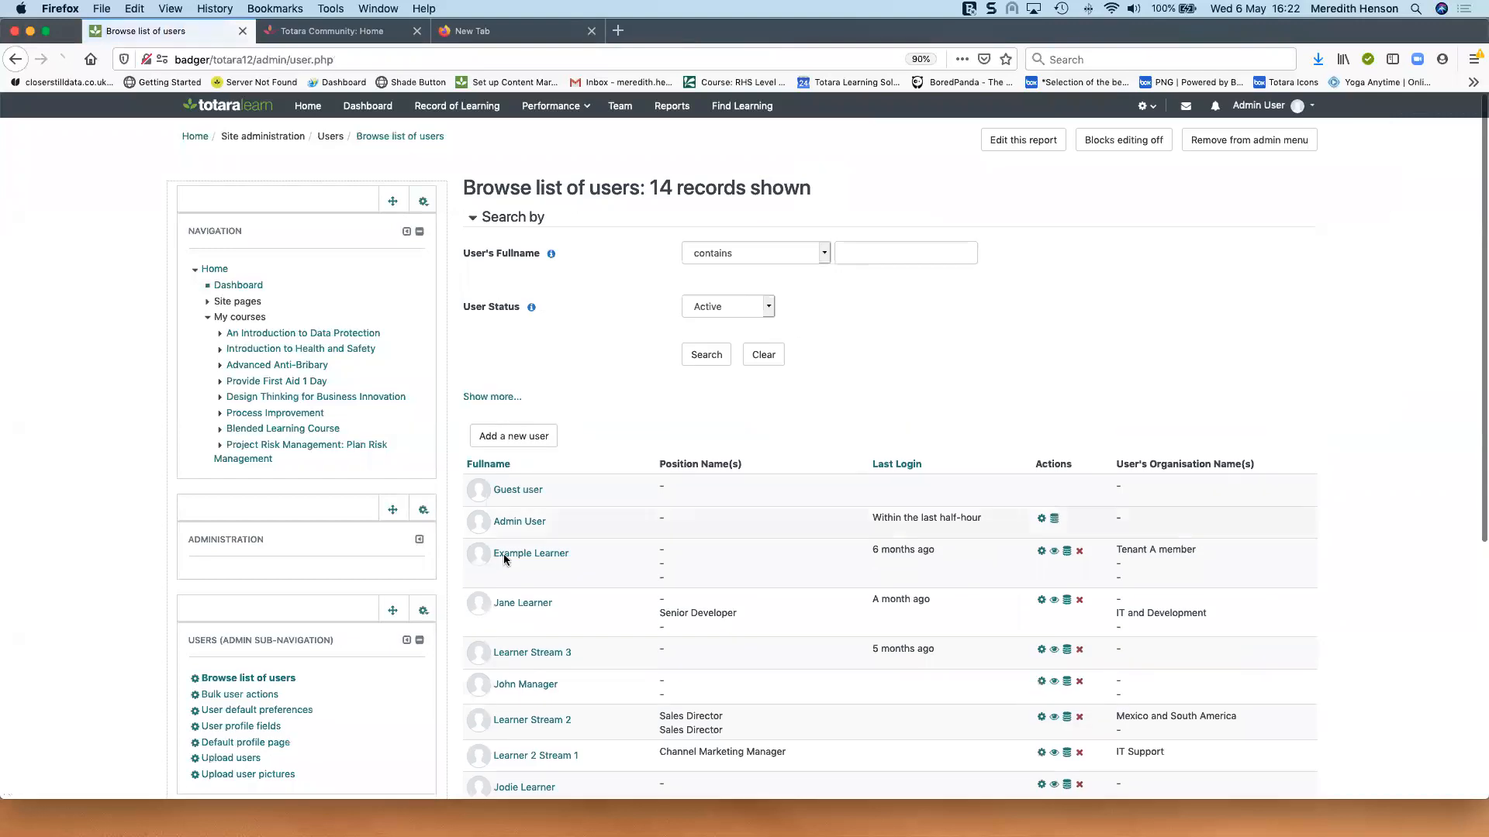
# Step: Open the profile of the Senior Developer learner in IT and Development from the user list and log in as that user
pyautogui.scroll(-5, 555, 581)
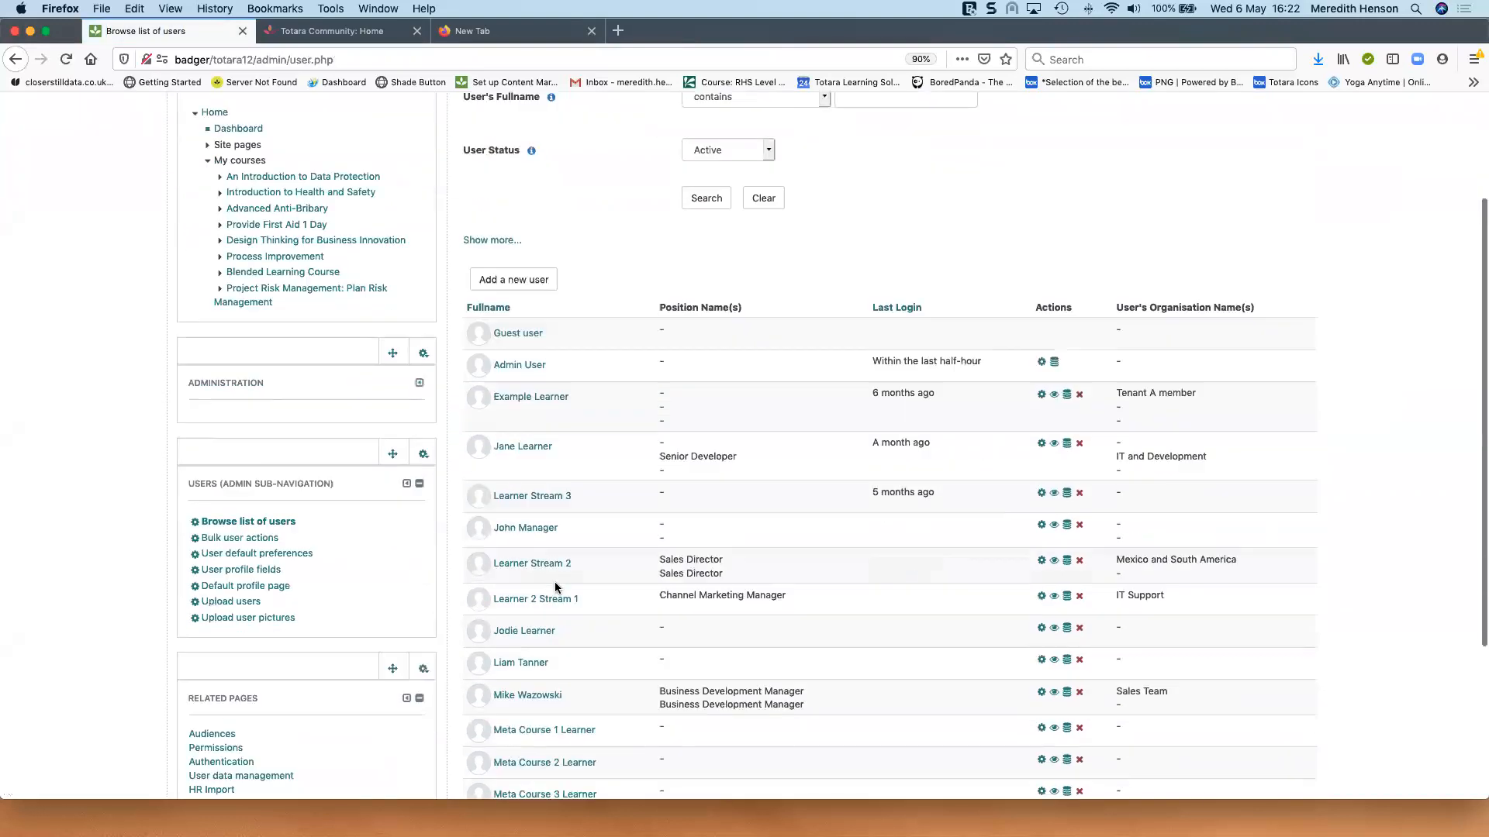
pyautogui.click(502, 358)
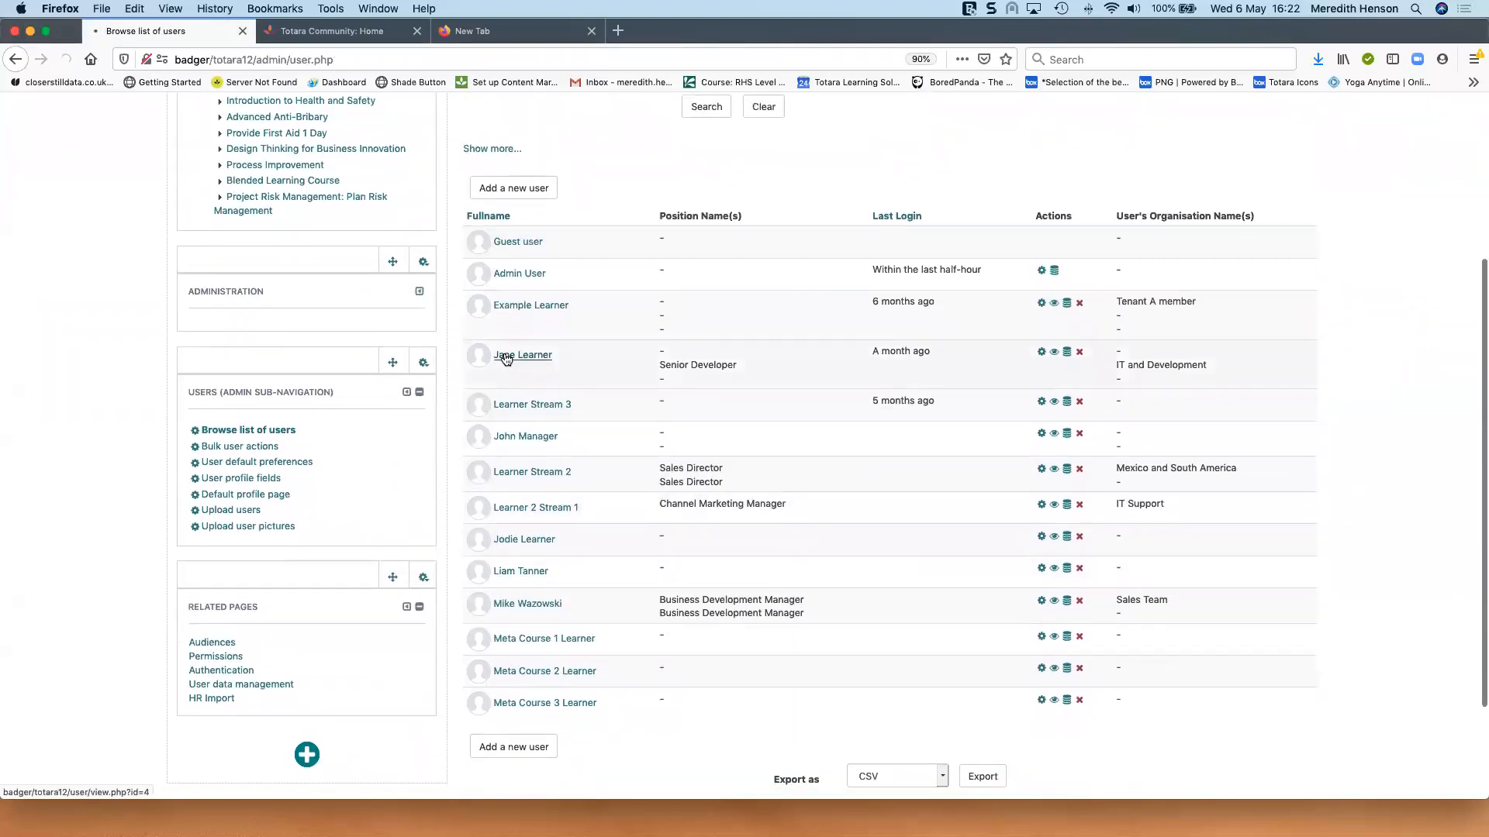
pyautogui.scroll(-3, 744, 465)
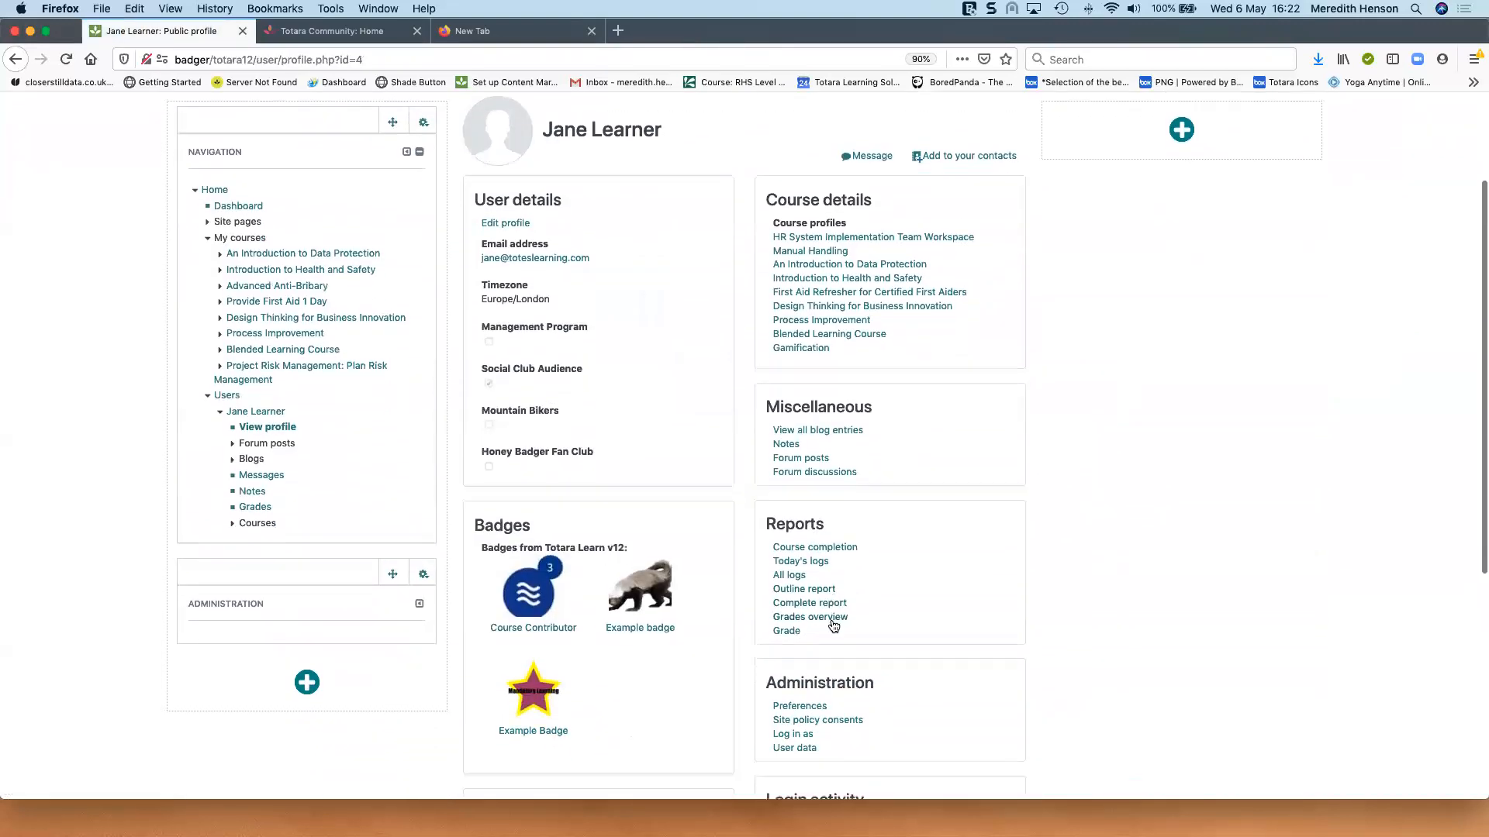
pyautogui.click(801, 736)
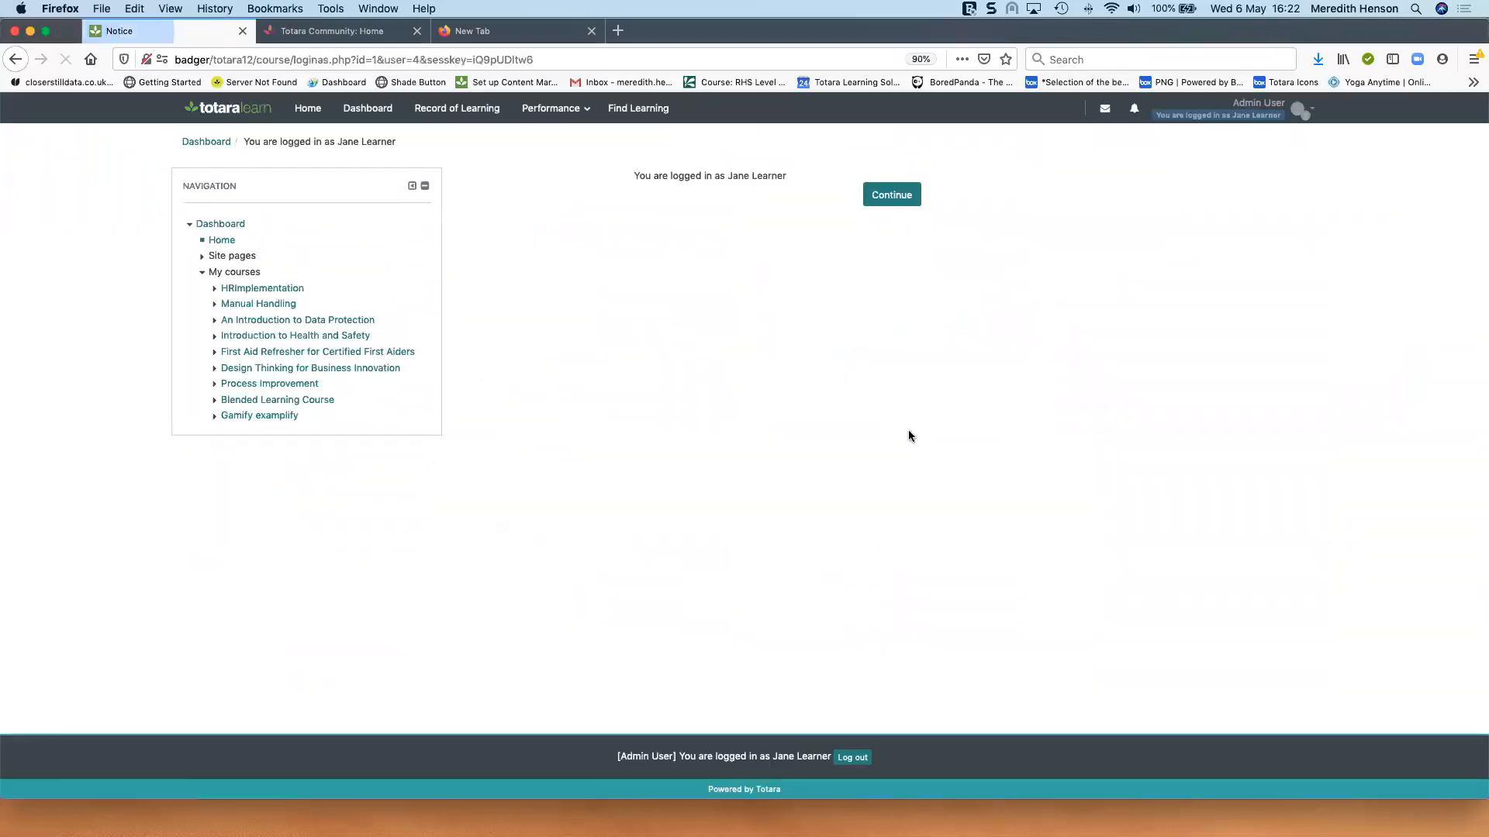
pyautogui.click(892, 195)
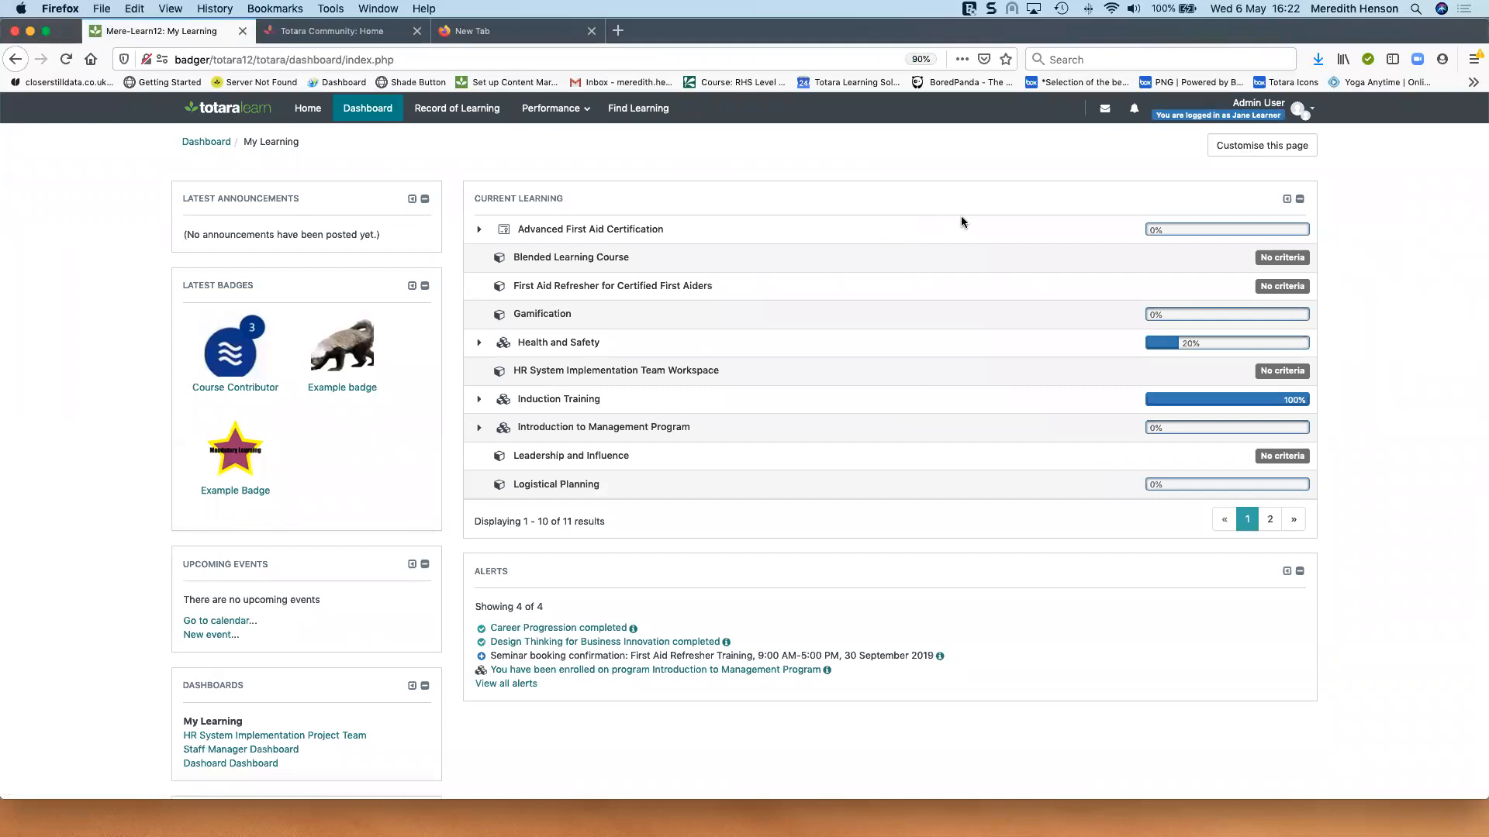
# Step: Open the course request form from the Find Learning catalogue and examine its course detail fields and supporting information field
pyautogui.click(634, 106)
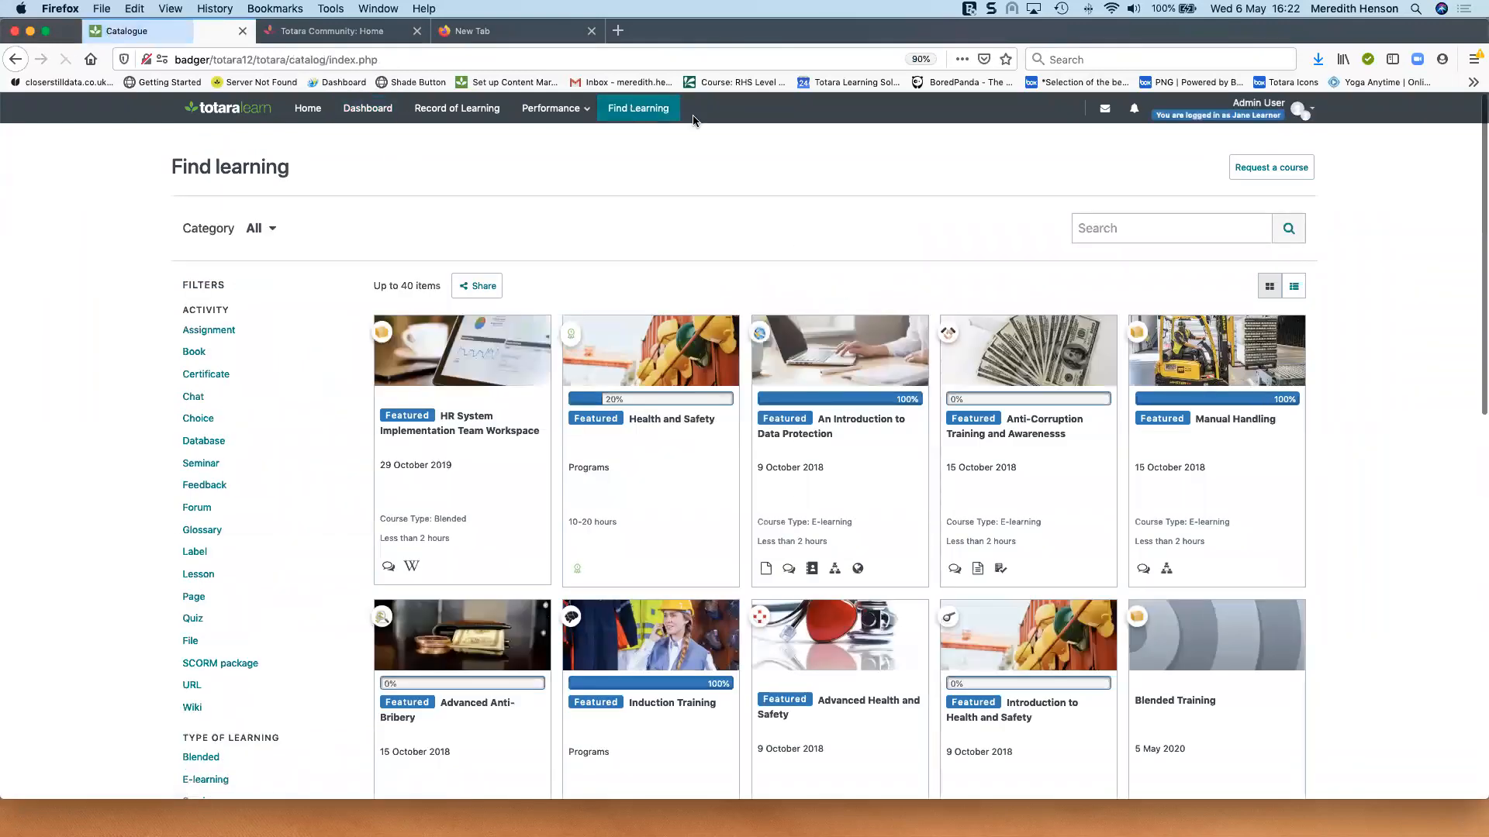
pyautogui.click(1277, 180)
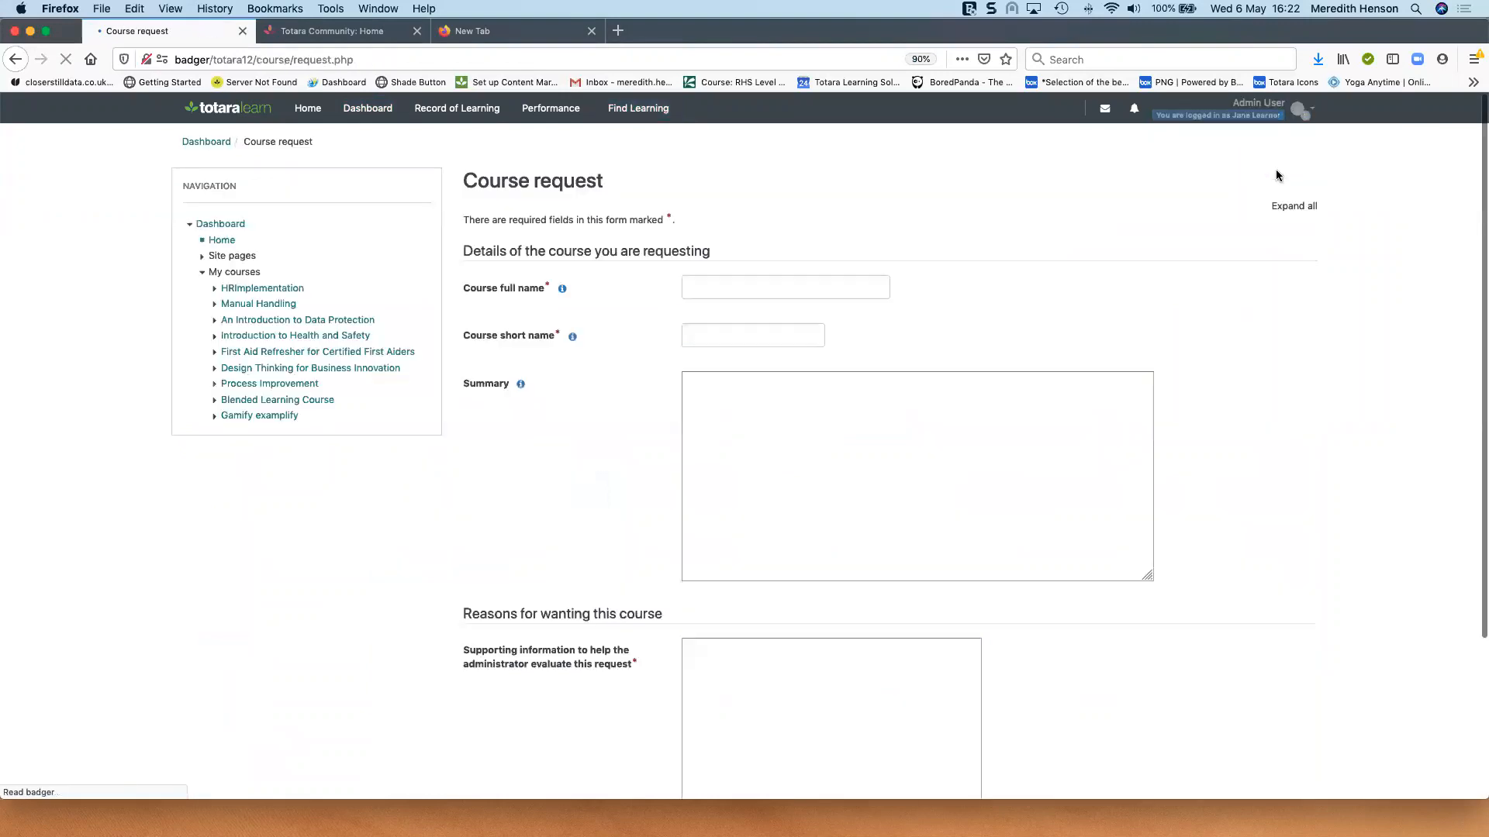
pyautogui.click(768, 280)
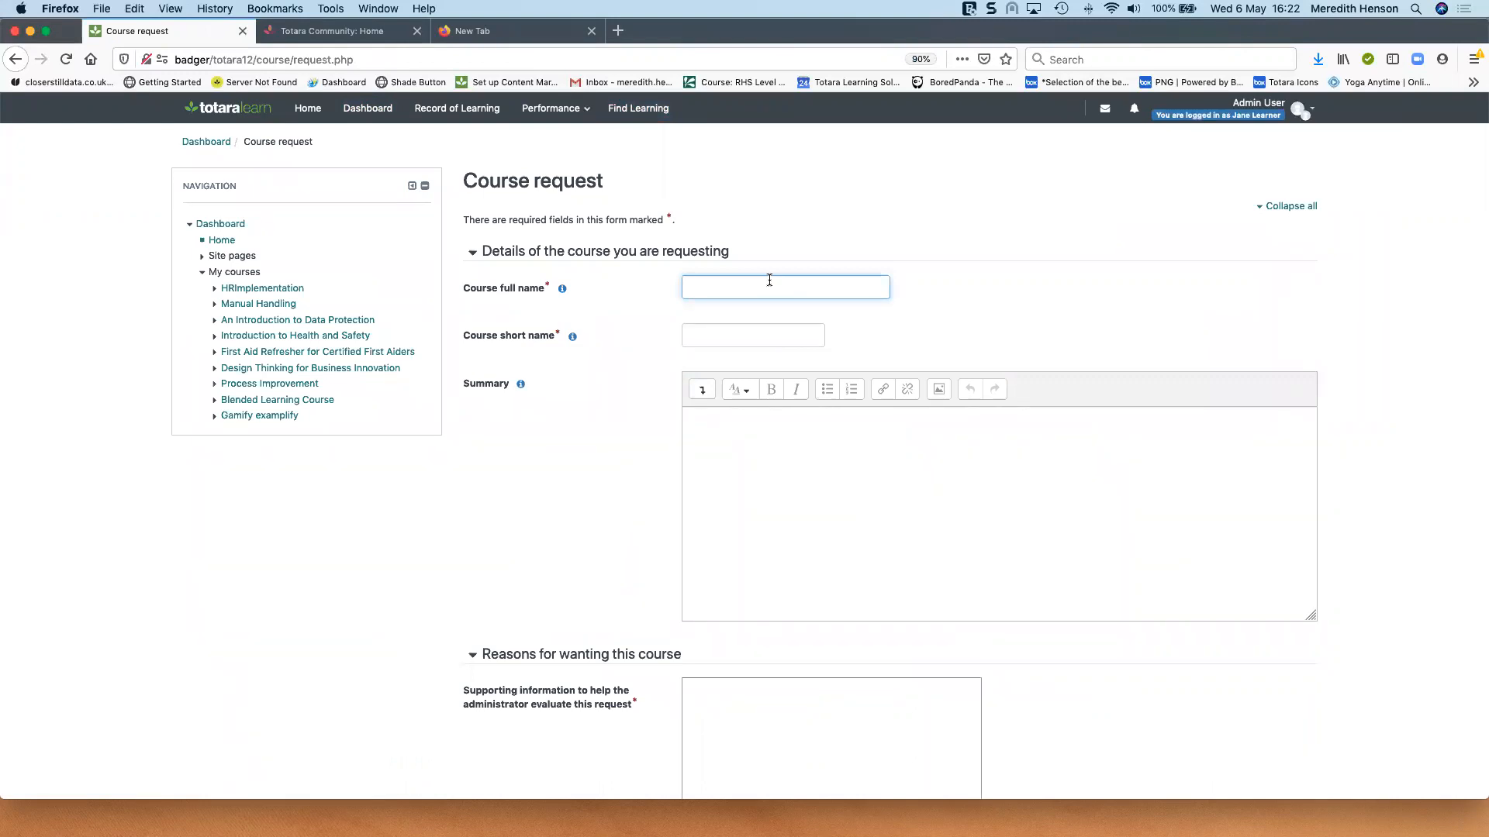
pyautogui.scroll(-5, 794, 455)
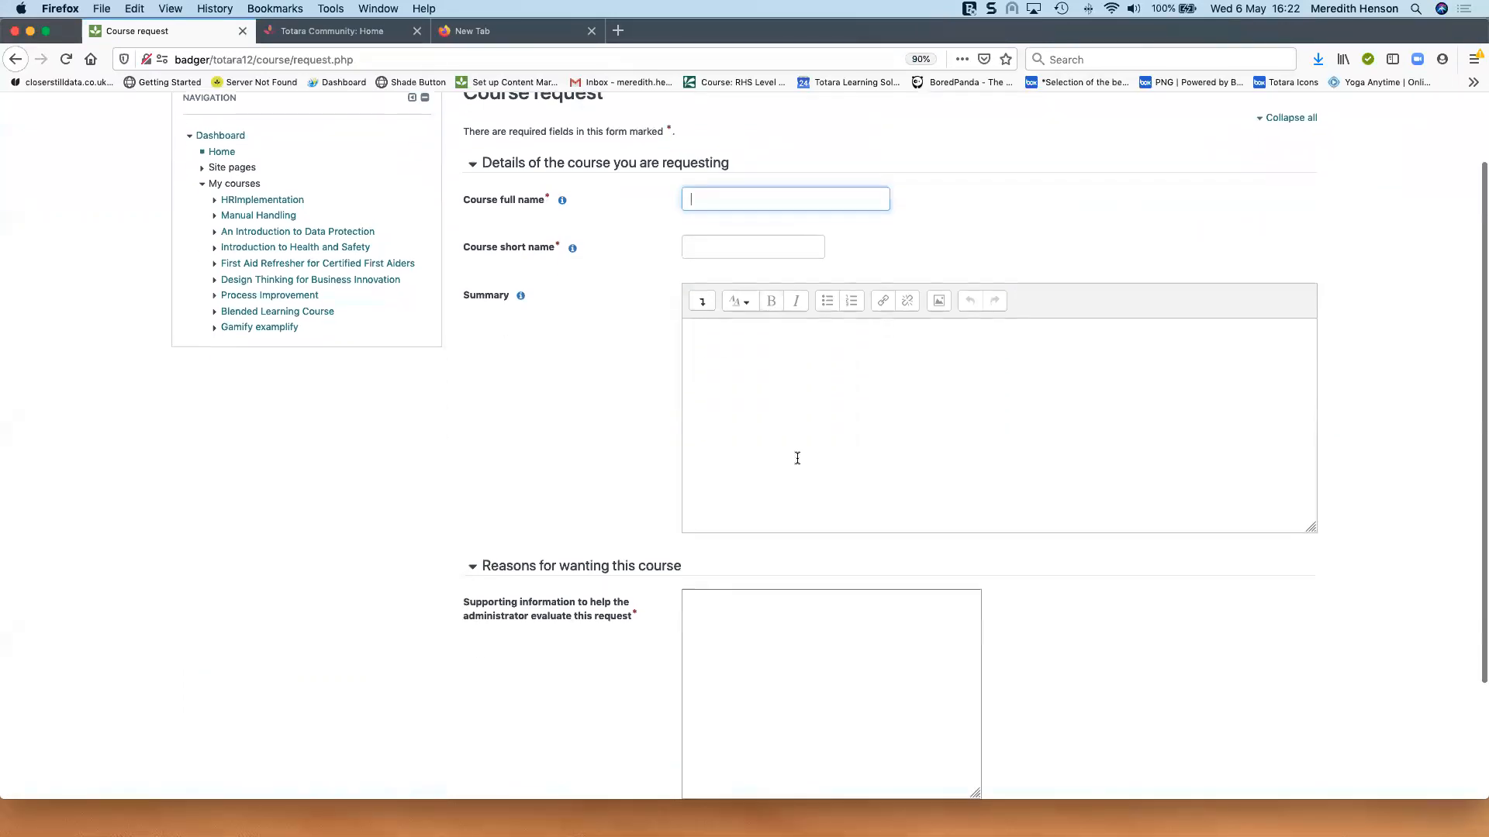
pyautogui.click(788, 506)
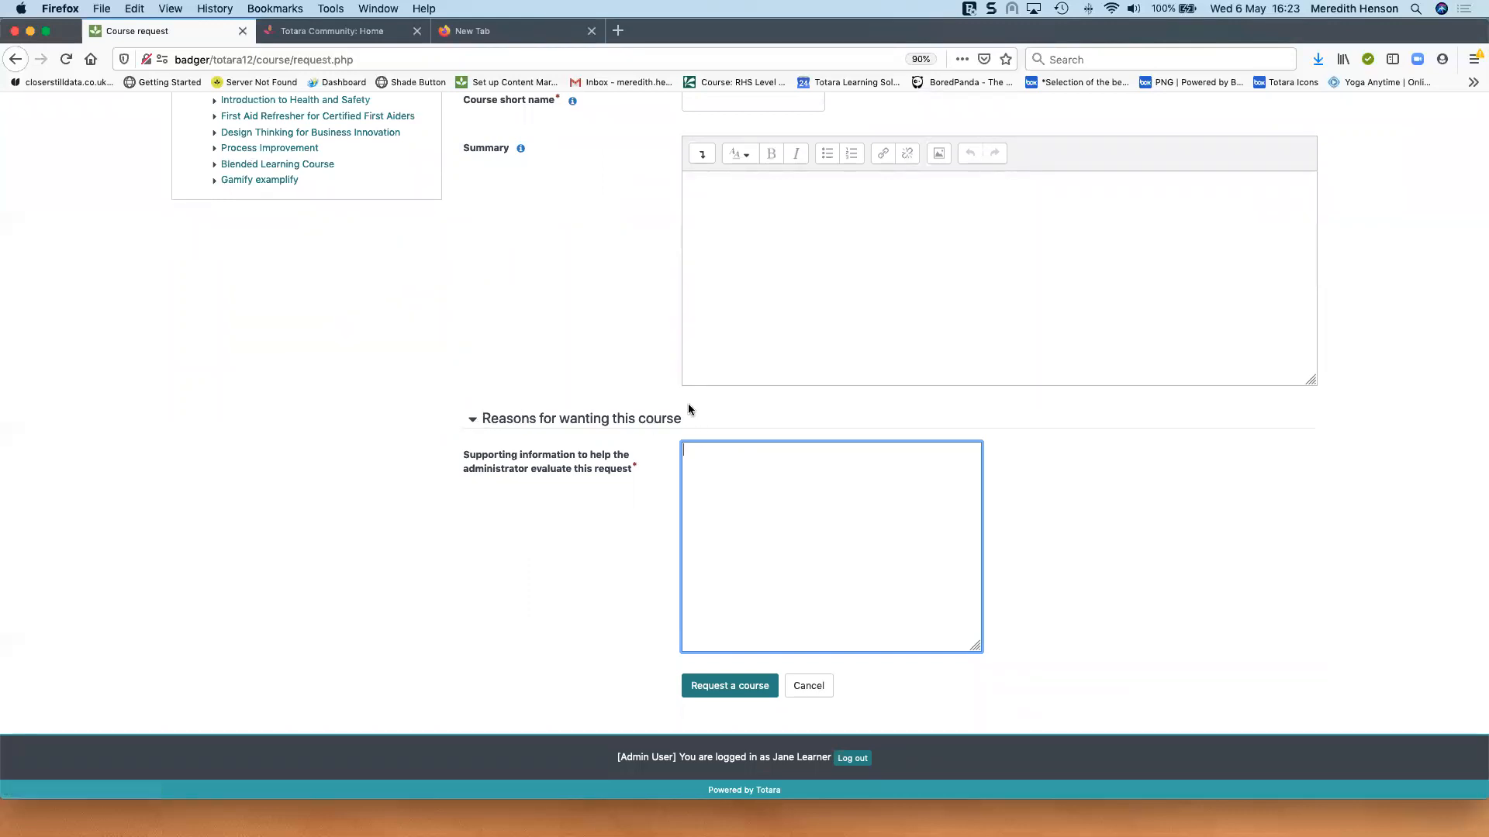
pyautogui.moveTo(644, 476); pyautogui.dragTo(462, 457)
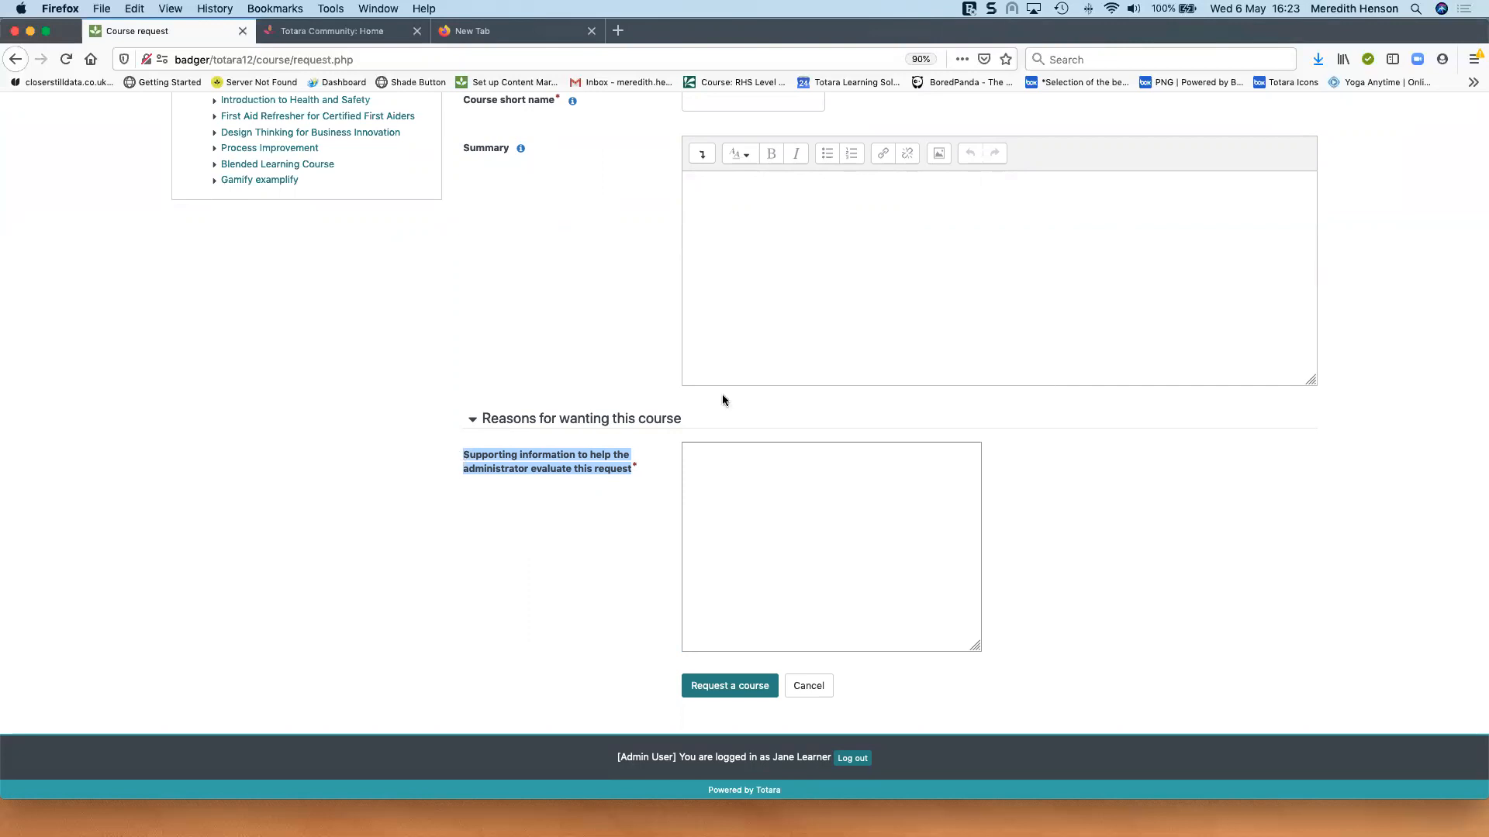
pyautogui.scroll(5, 966, 340)
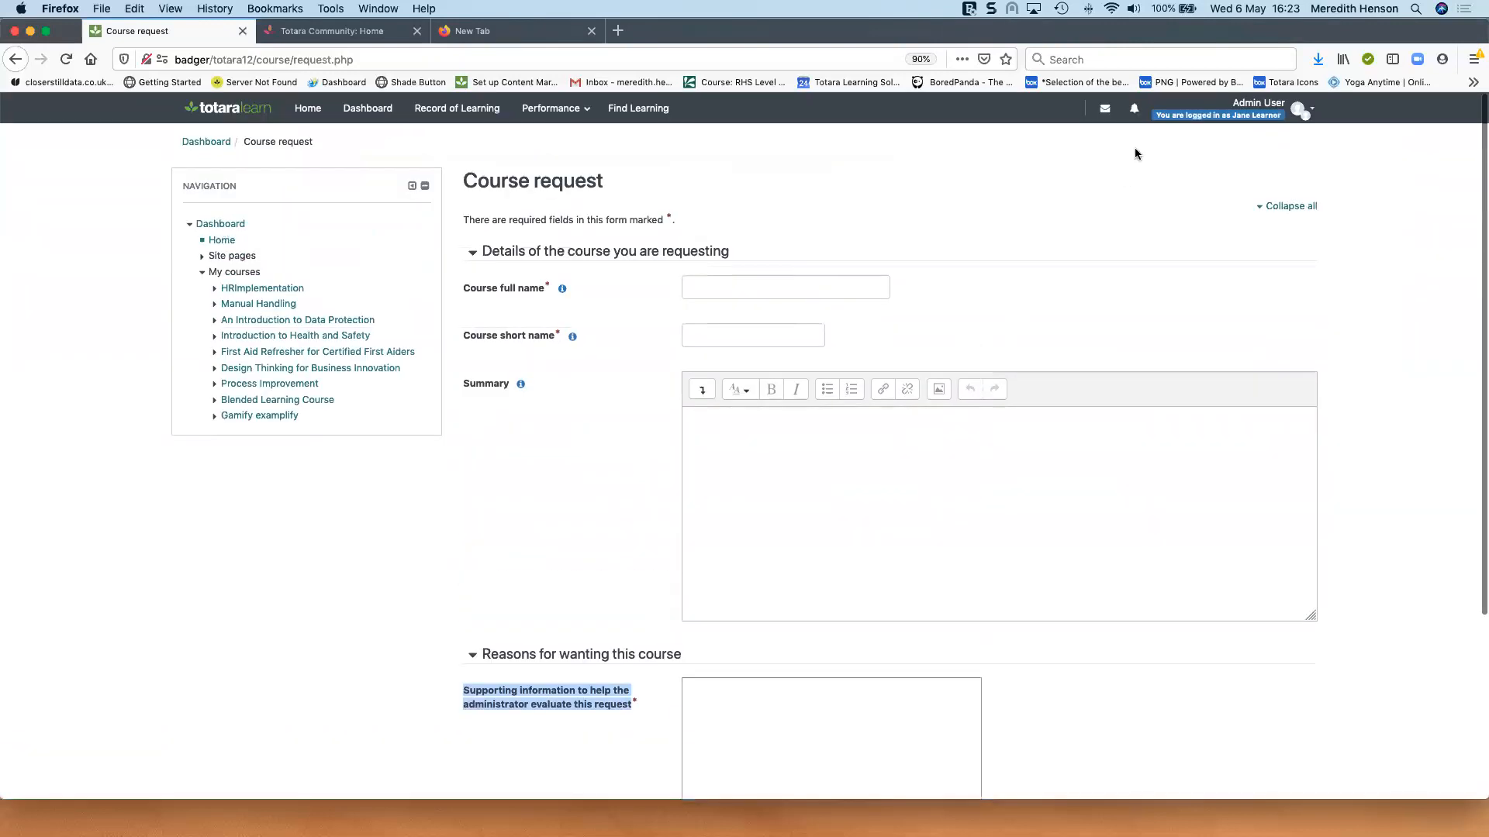
# Step: Log out of the learner session and log back in to the administrator account with its username and password
pyautogui.click(1302, 111)
pyautogui.click(1244, 346)
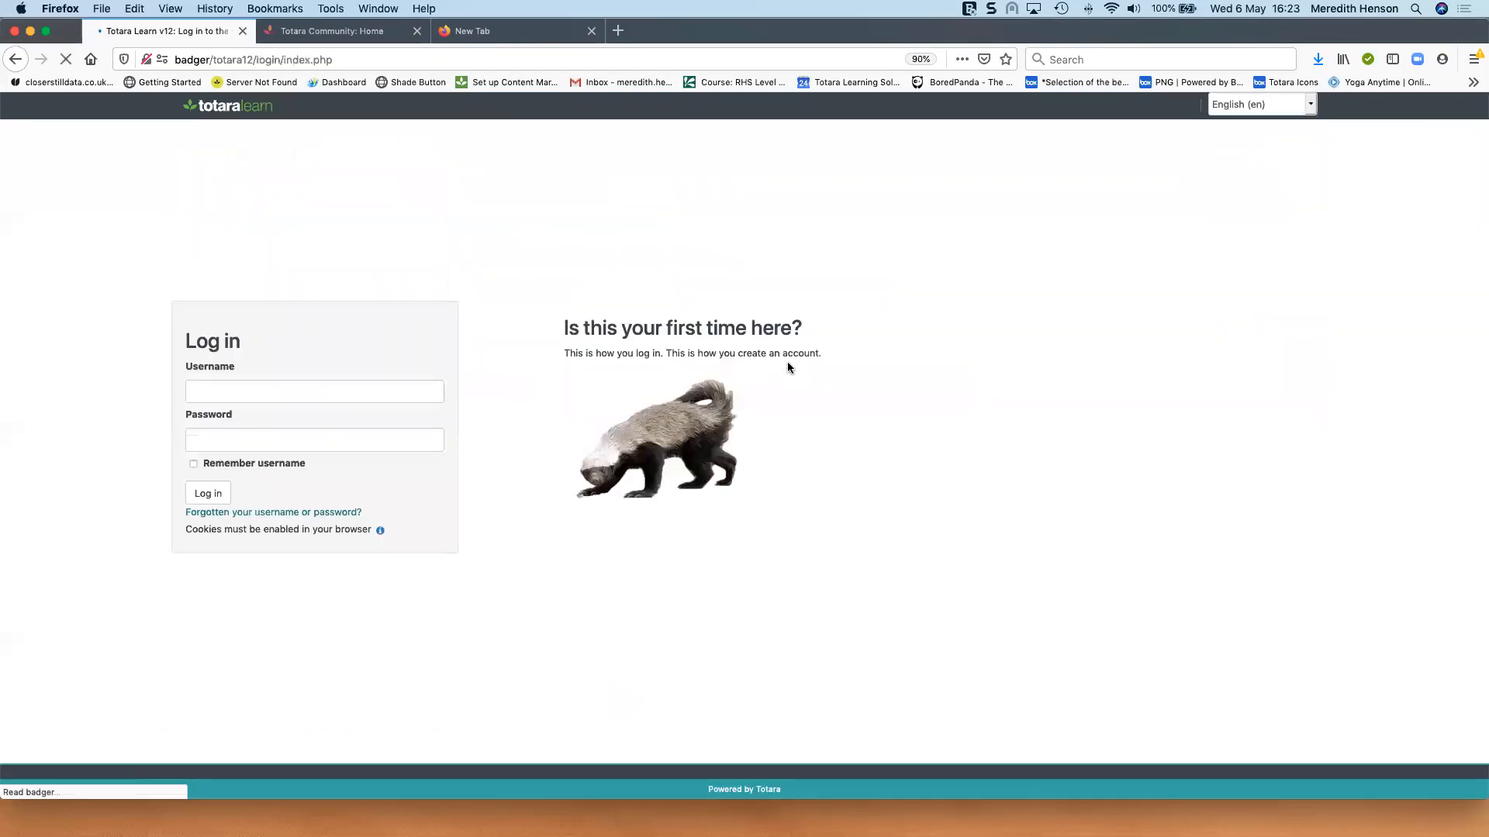
pyautogui.click(226, 392)
pyautogui.click(215, 447)
pyautogui.click(229, 499)
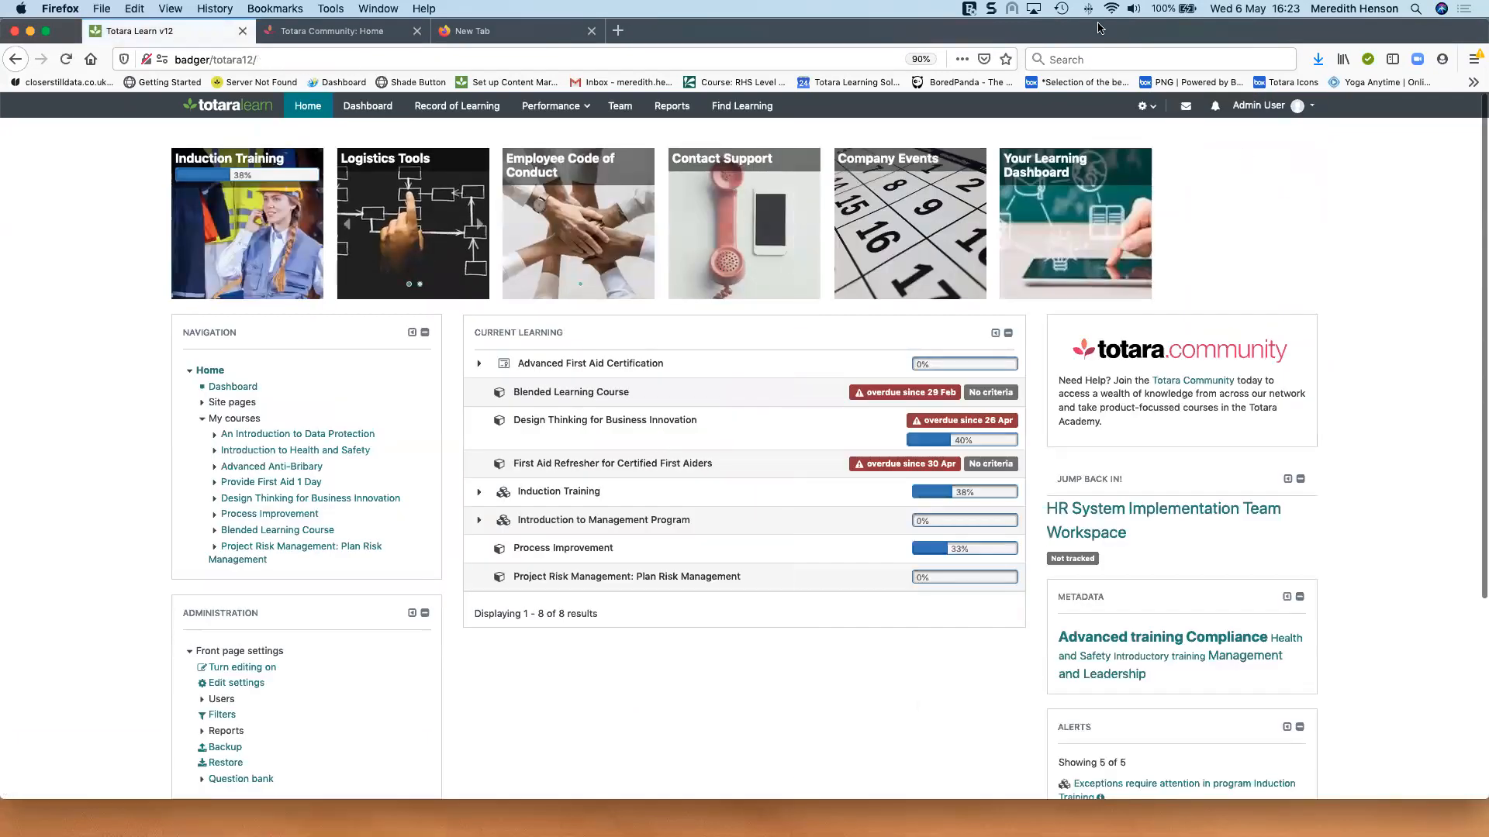
# Step: Check the notifications, then open the pending course requests and examine the request actions and the role given to requesters
pyautogui.click(1216, 106)
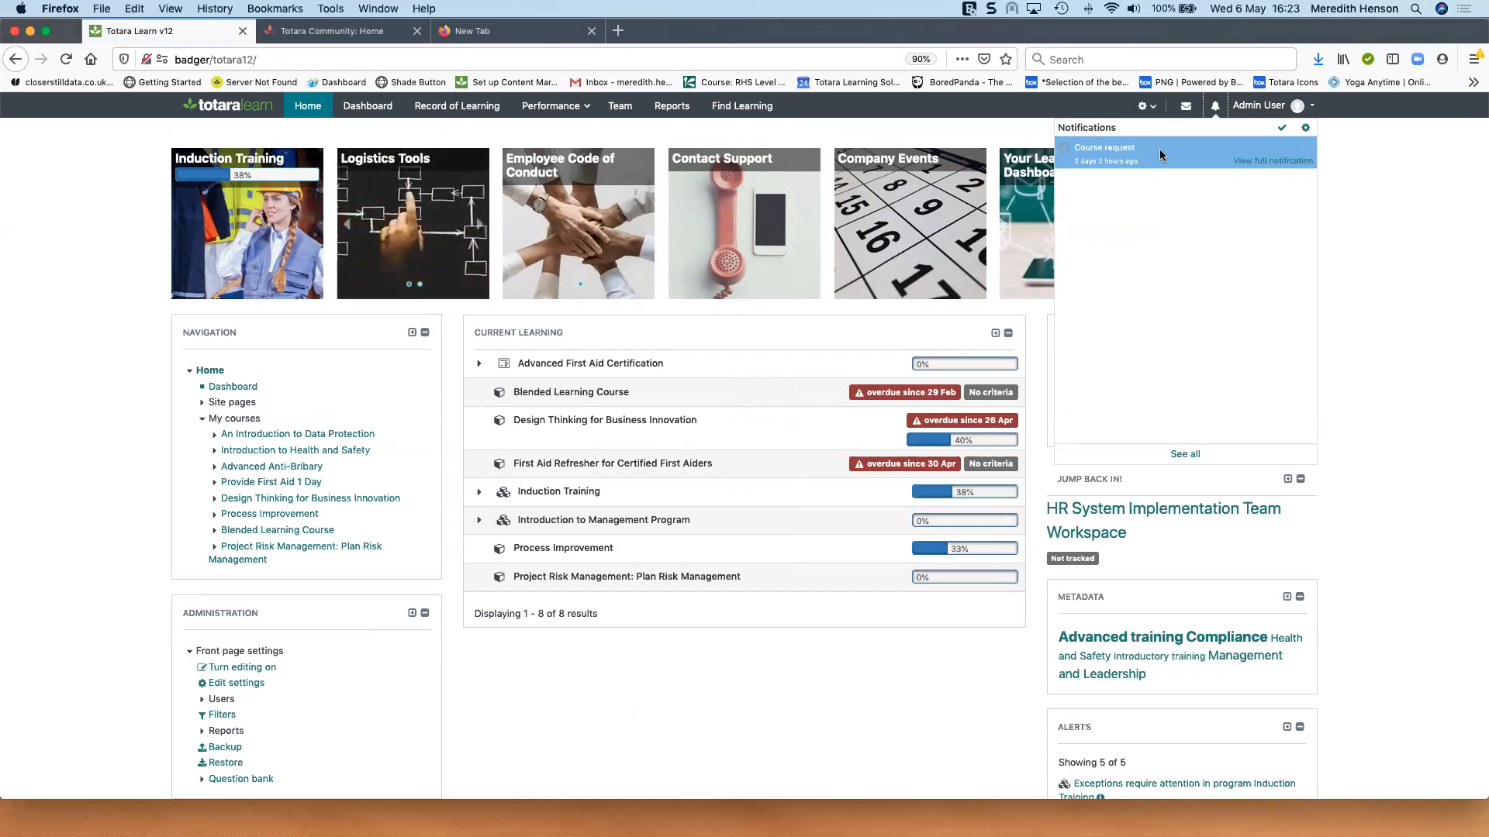
pyautogui.click(1144, 106)
pyautogui.click(1061, 192)
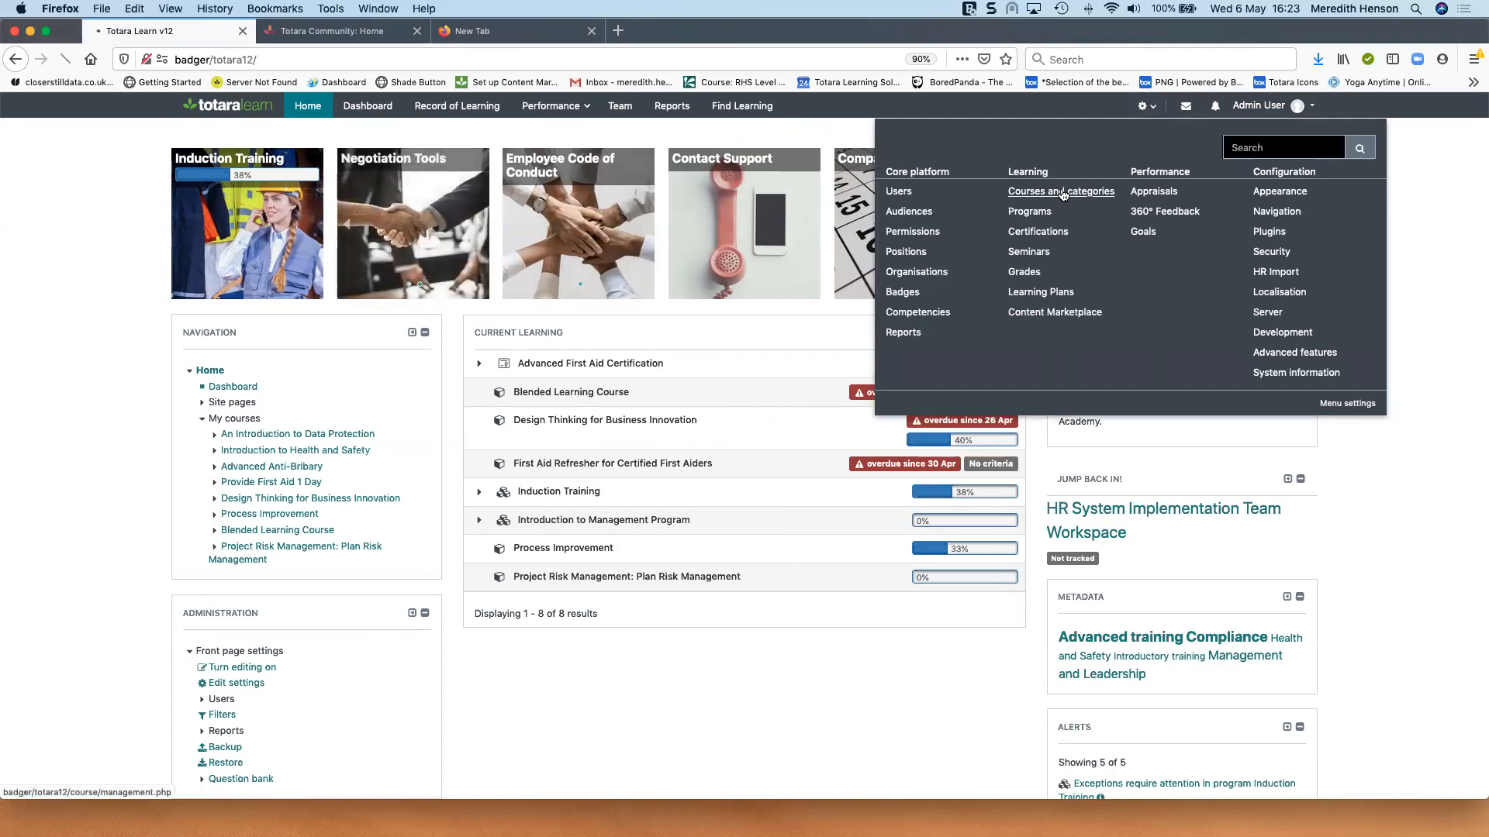
pyautogui.scroll(-5, 171, 528)
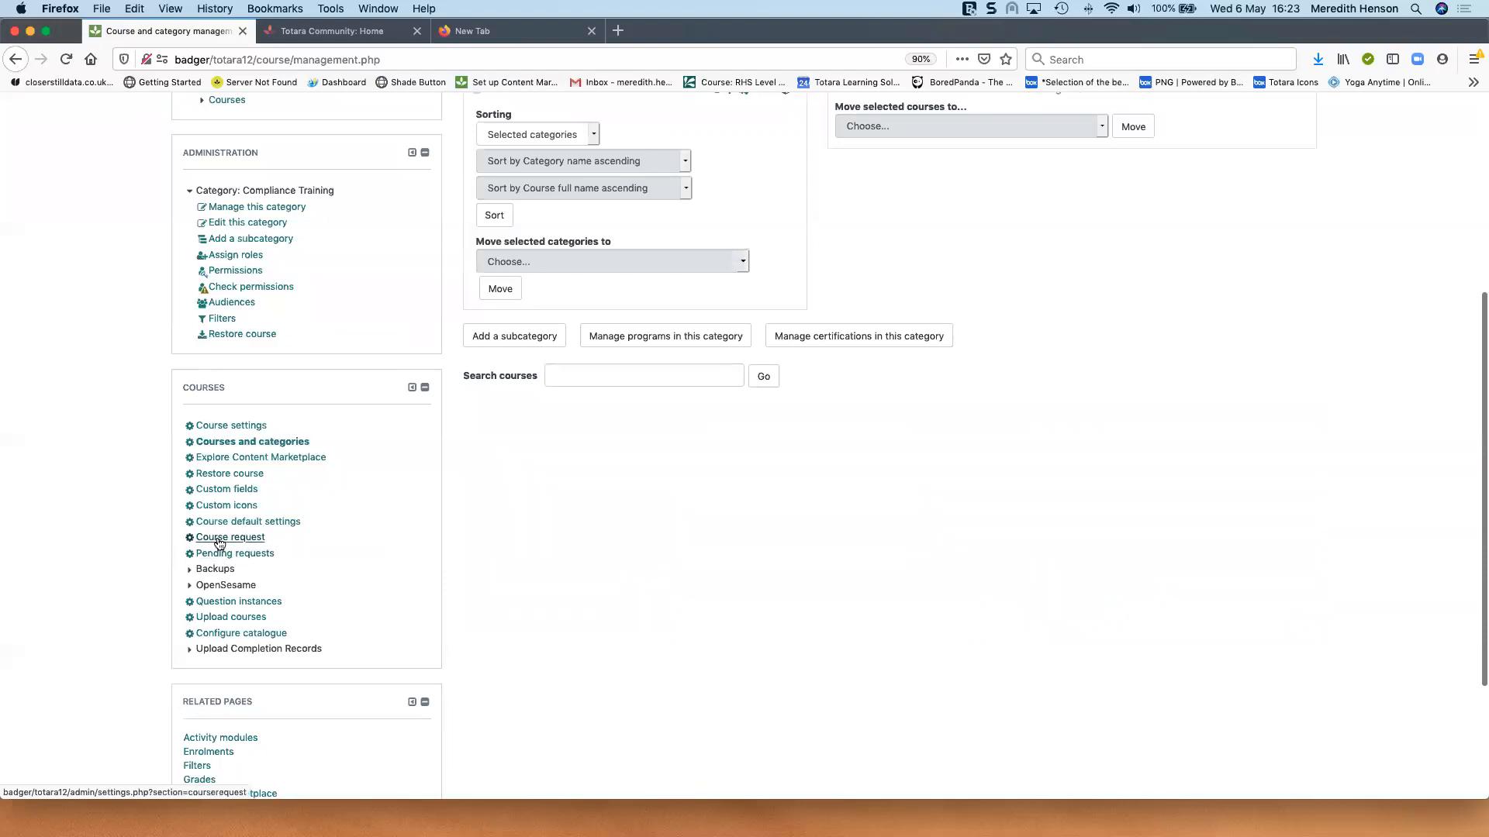
pyautogui.click(243, 556)
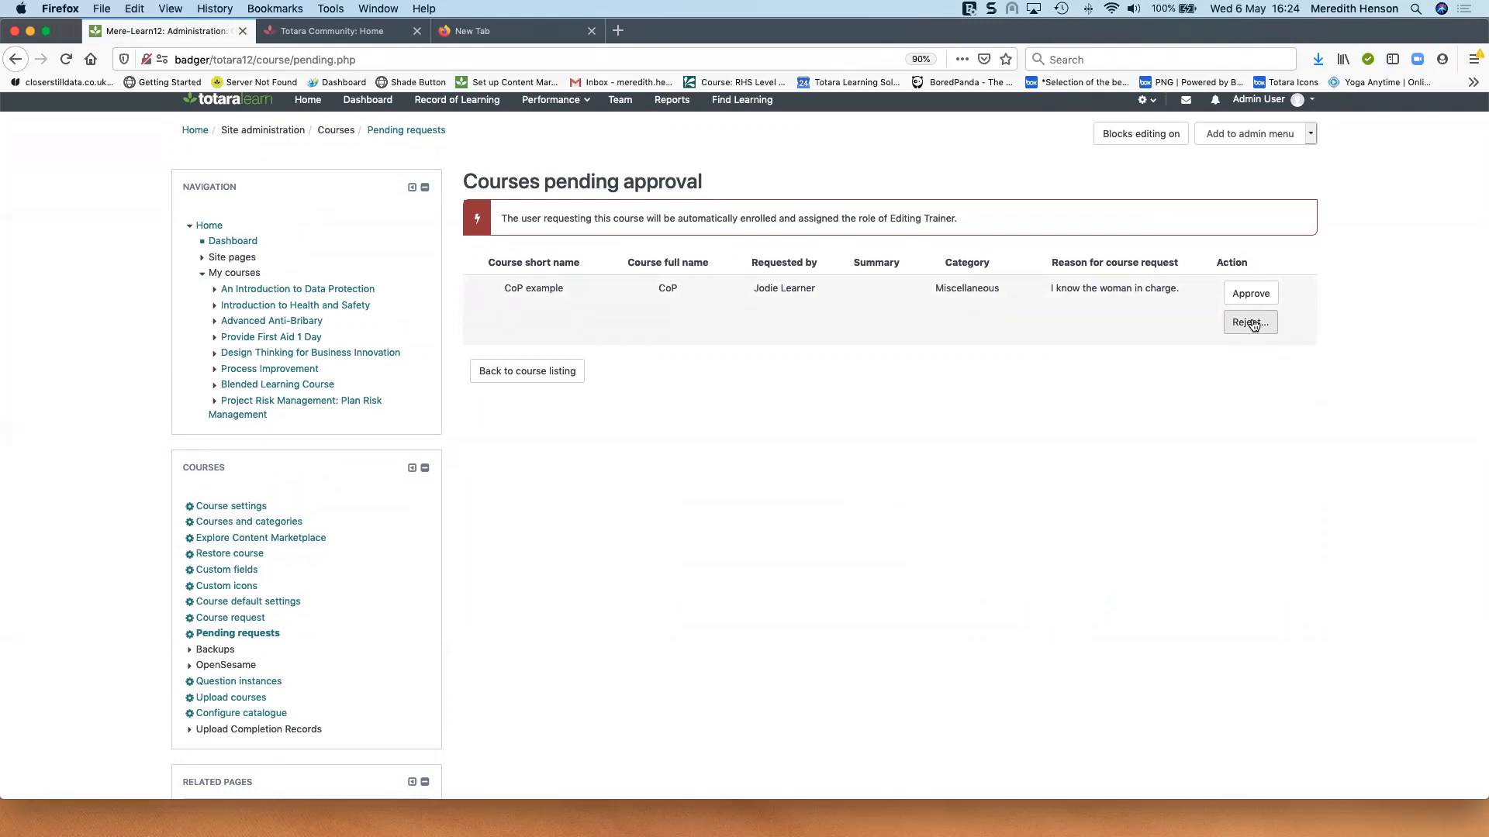
pyautogui.moveTo(890, 218); pyautogui.dragTo(946, 218)
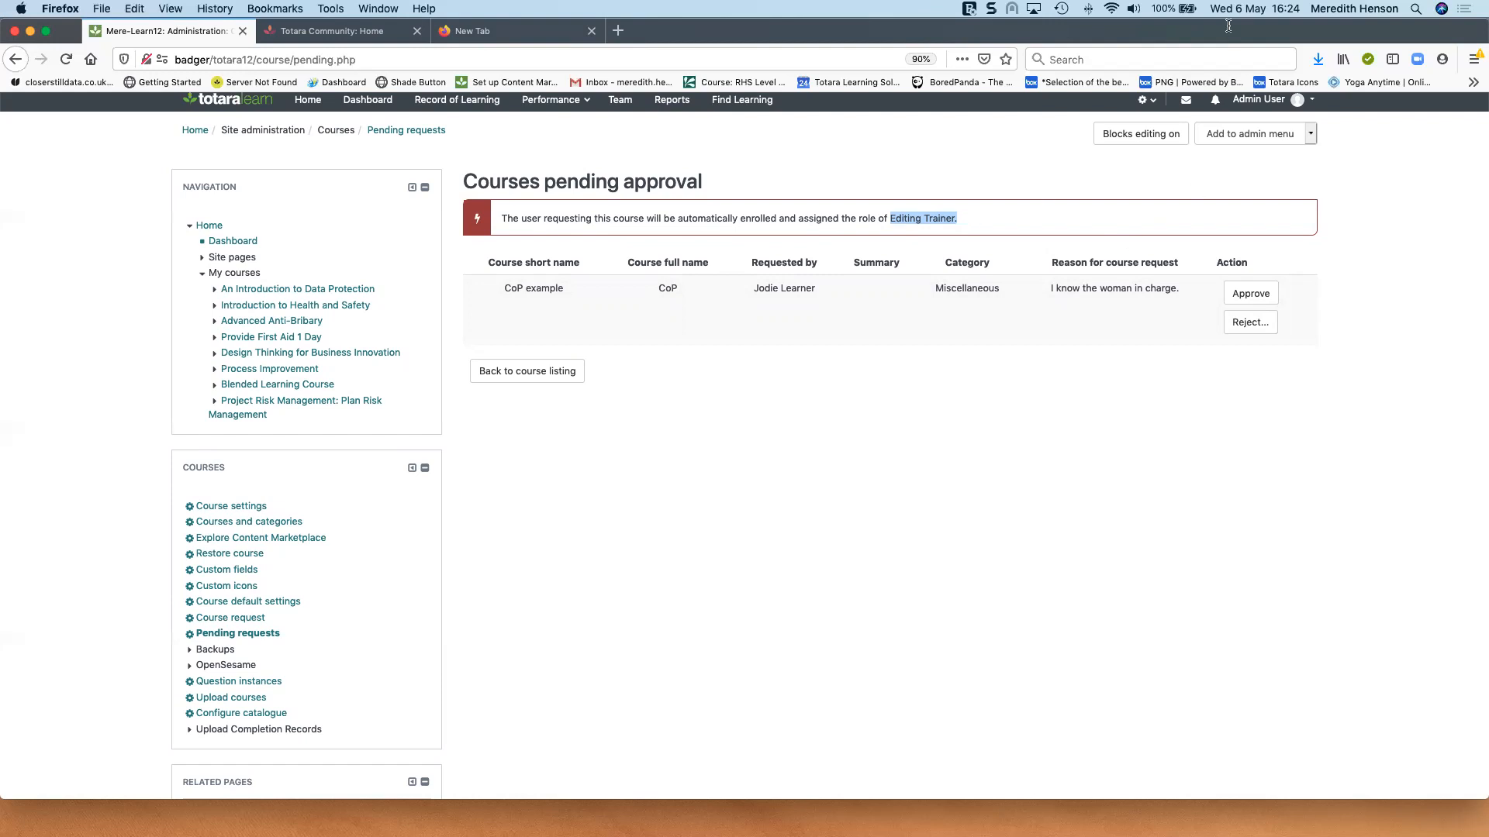
# Step: Open the user policies in the permissions settings and examine the role choices for Creators' role in new courses, keeping Editing Trainer
pyautogui.click(1144, 100)
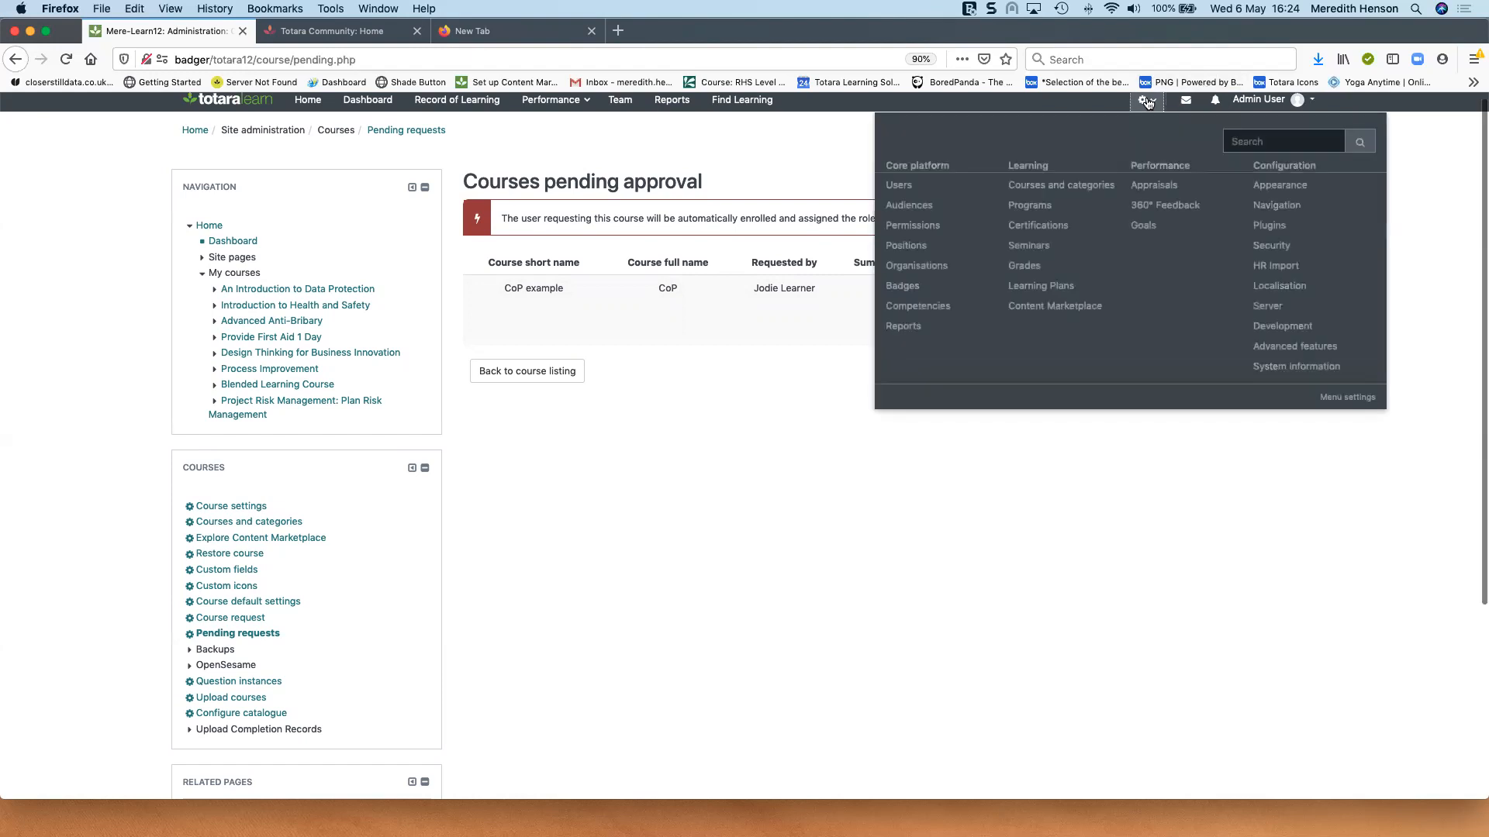
pyautogui.click(913, 225)
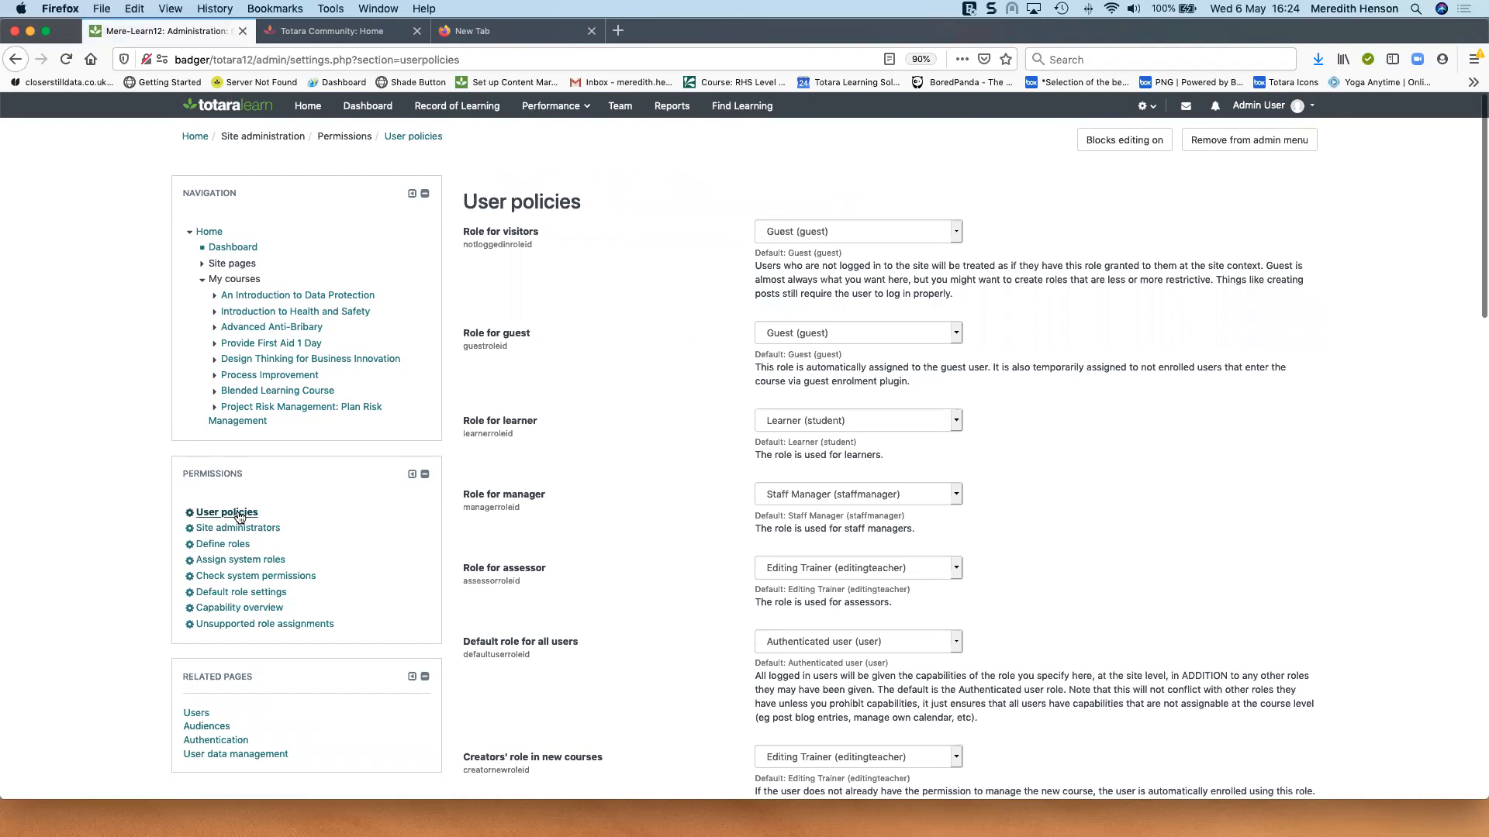
pyautogui.scroll(-4, 524, 640)
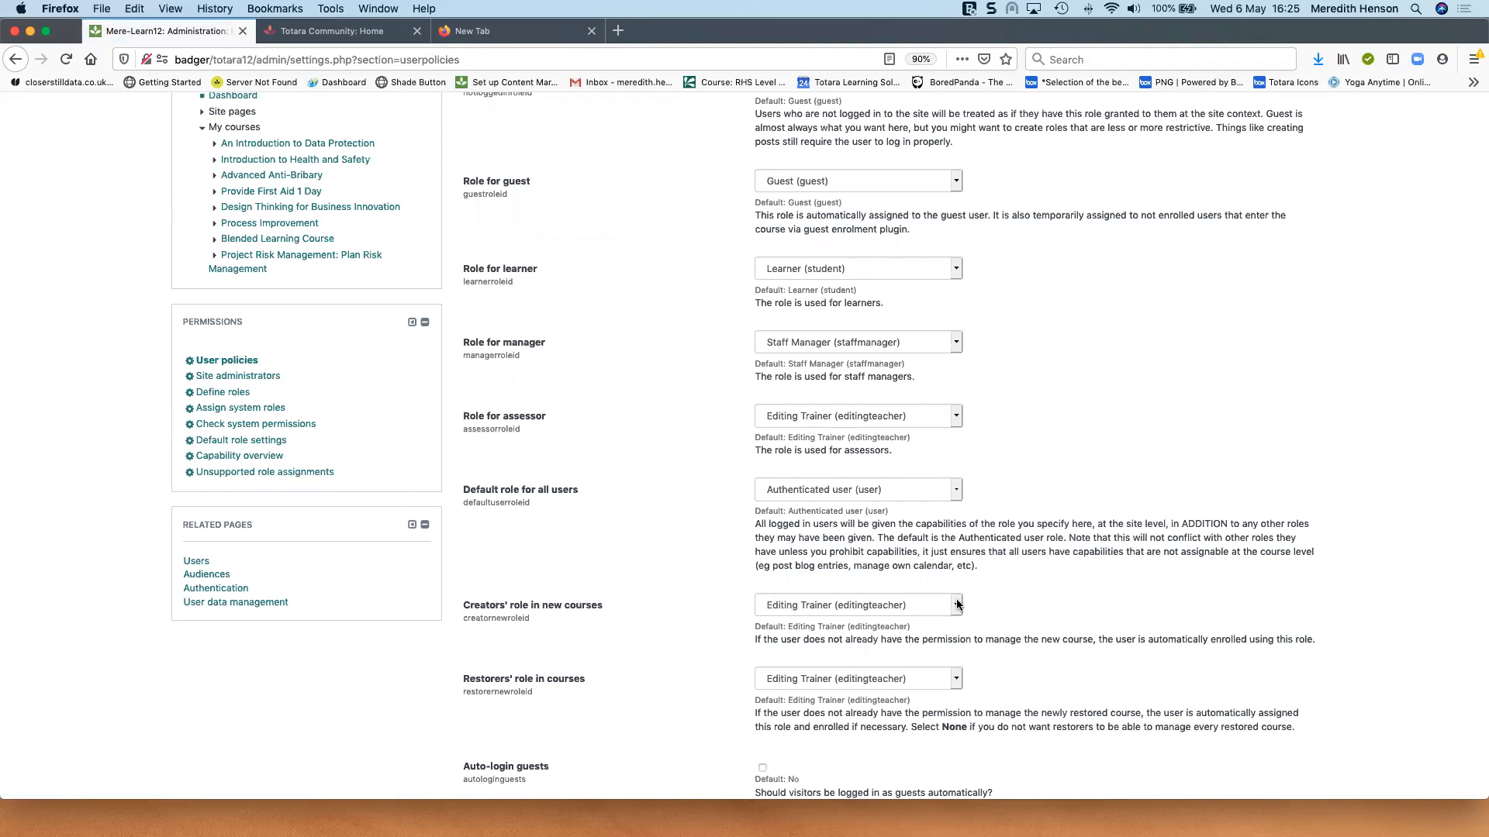
pyautogui.click(957, 604)
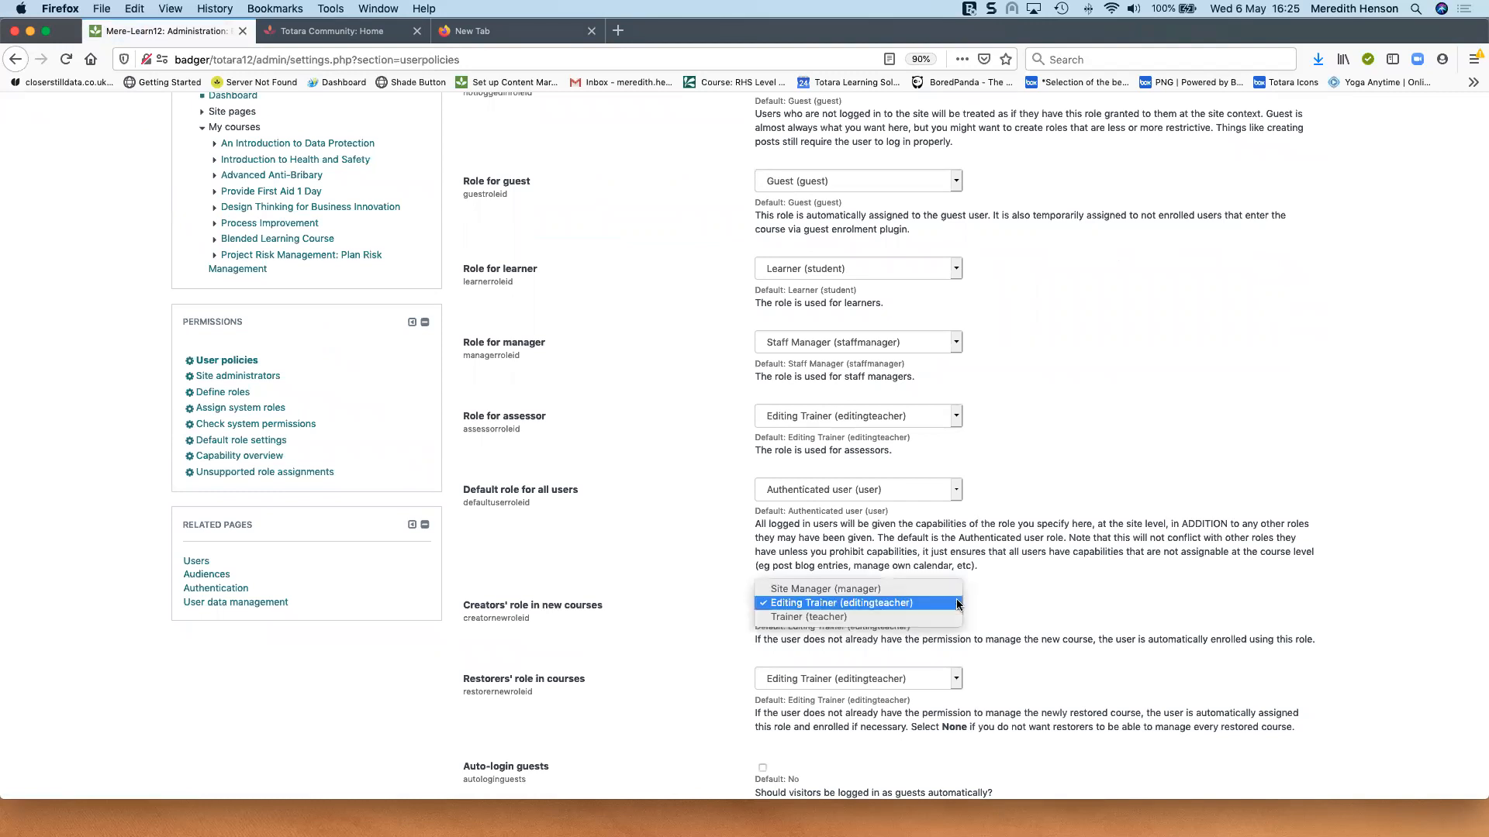
pyautogui.click(1146, 608)
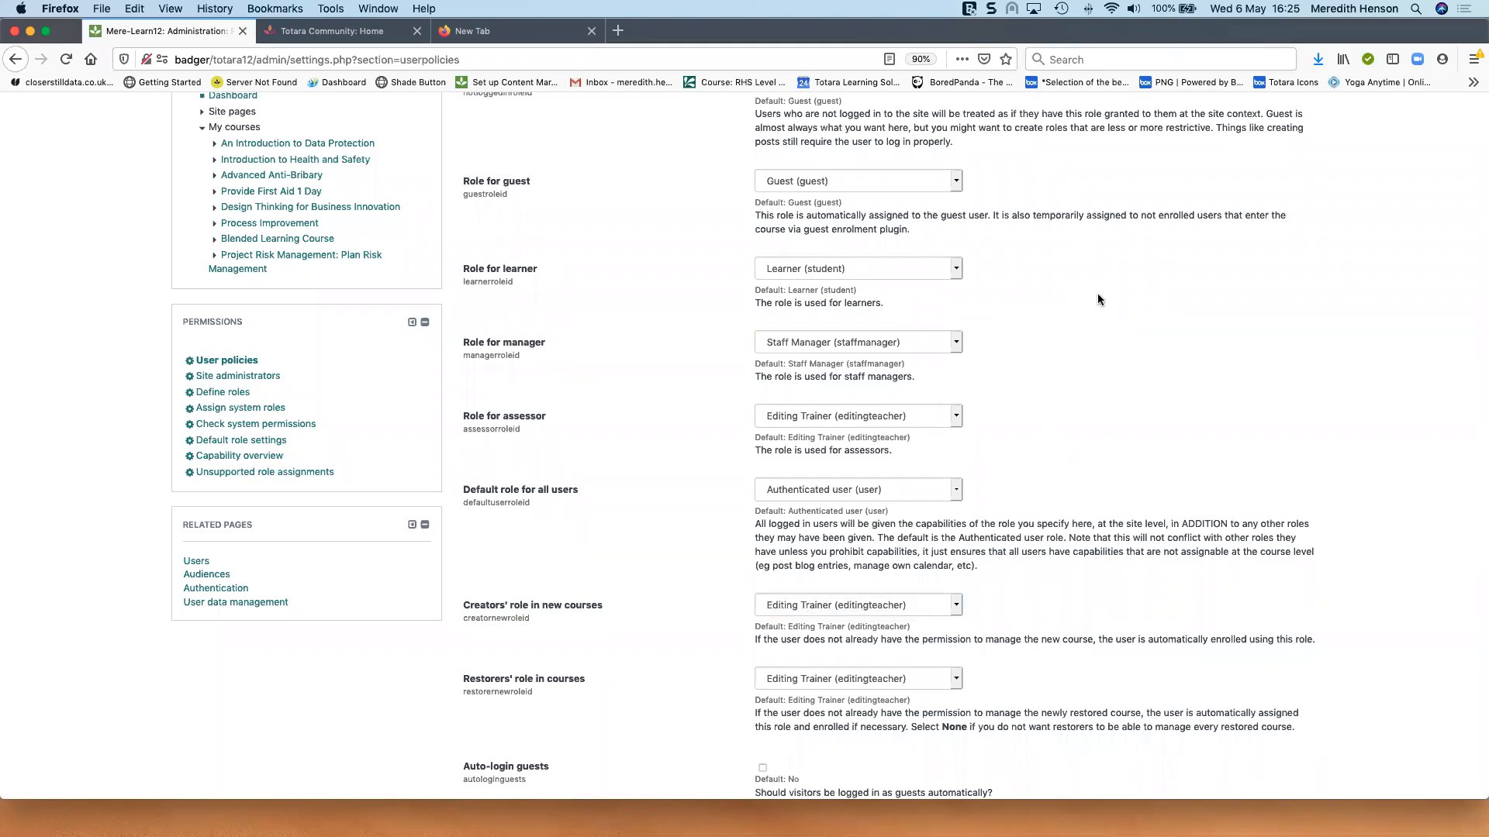
pyautogui.scroll(3, 1096, 299)
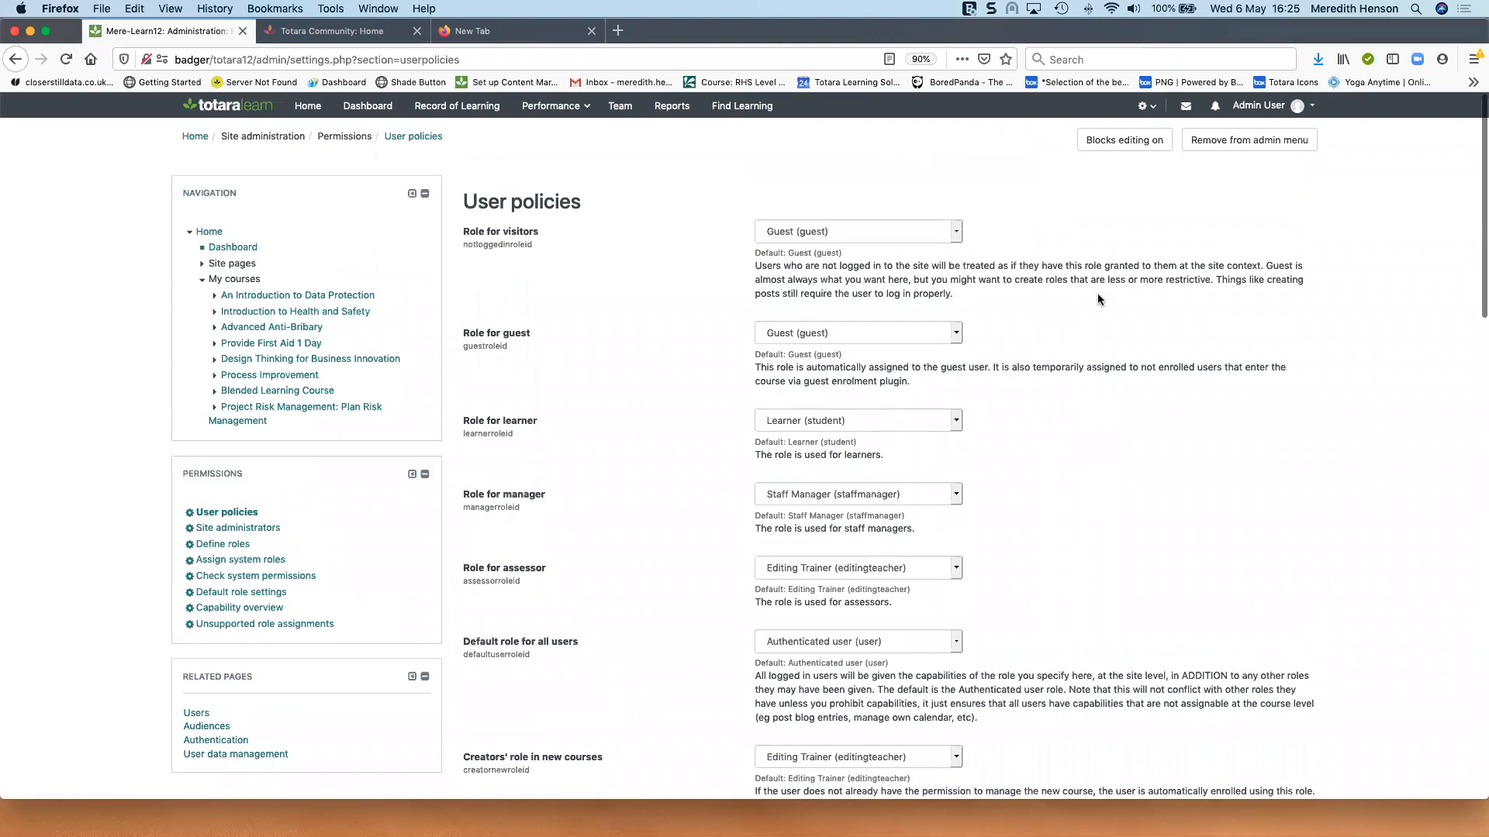
# Step: Open the administrator's own profile for editing and expand the Tell us about you and Self select Audiences sections
pyautogui.click(1151, 108)
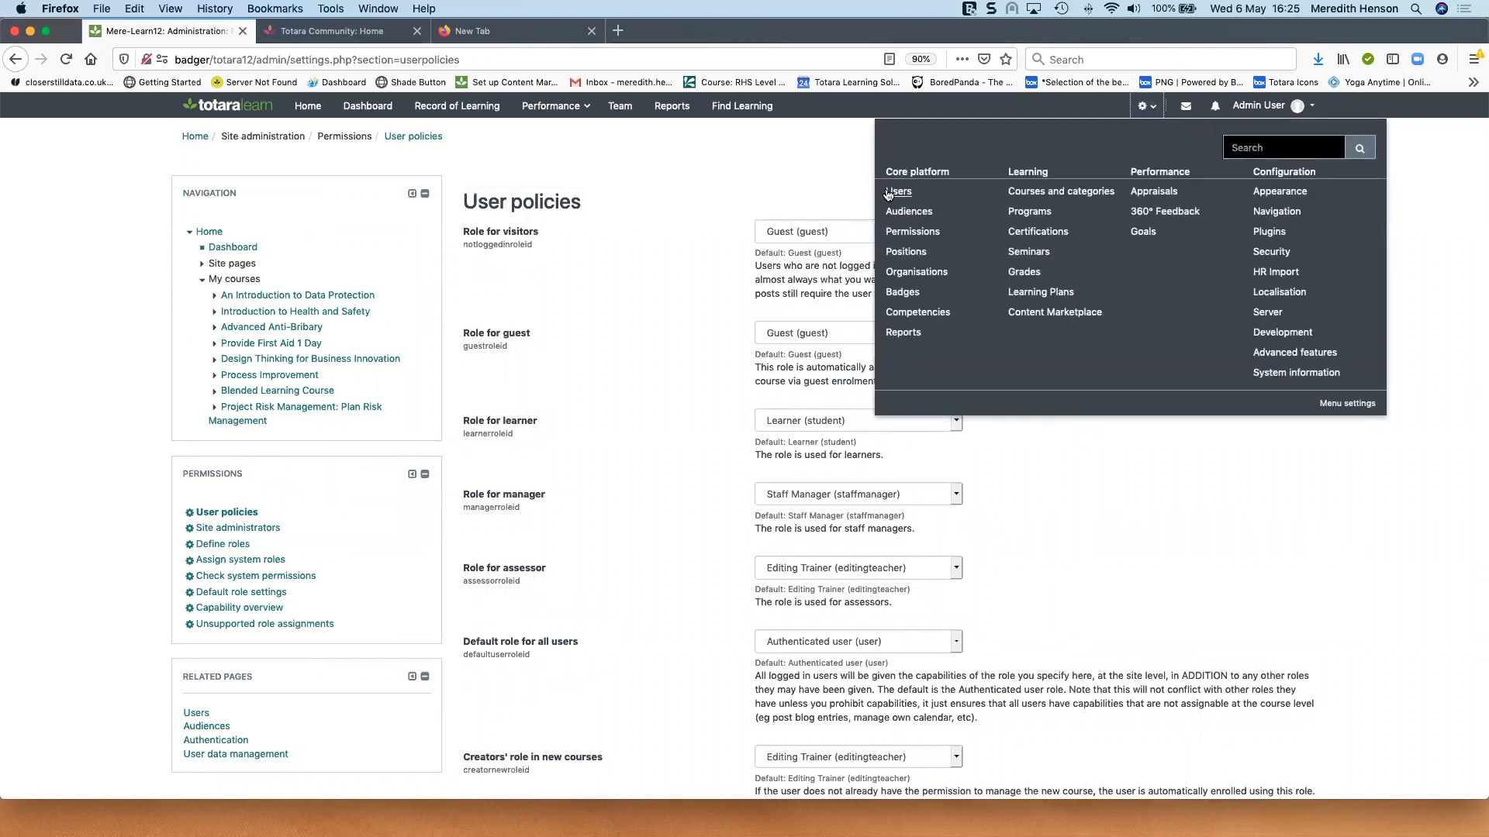
pyautogui.click(1260, 105)
pyautogui.click(1268, 127)
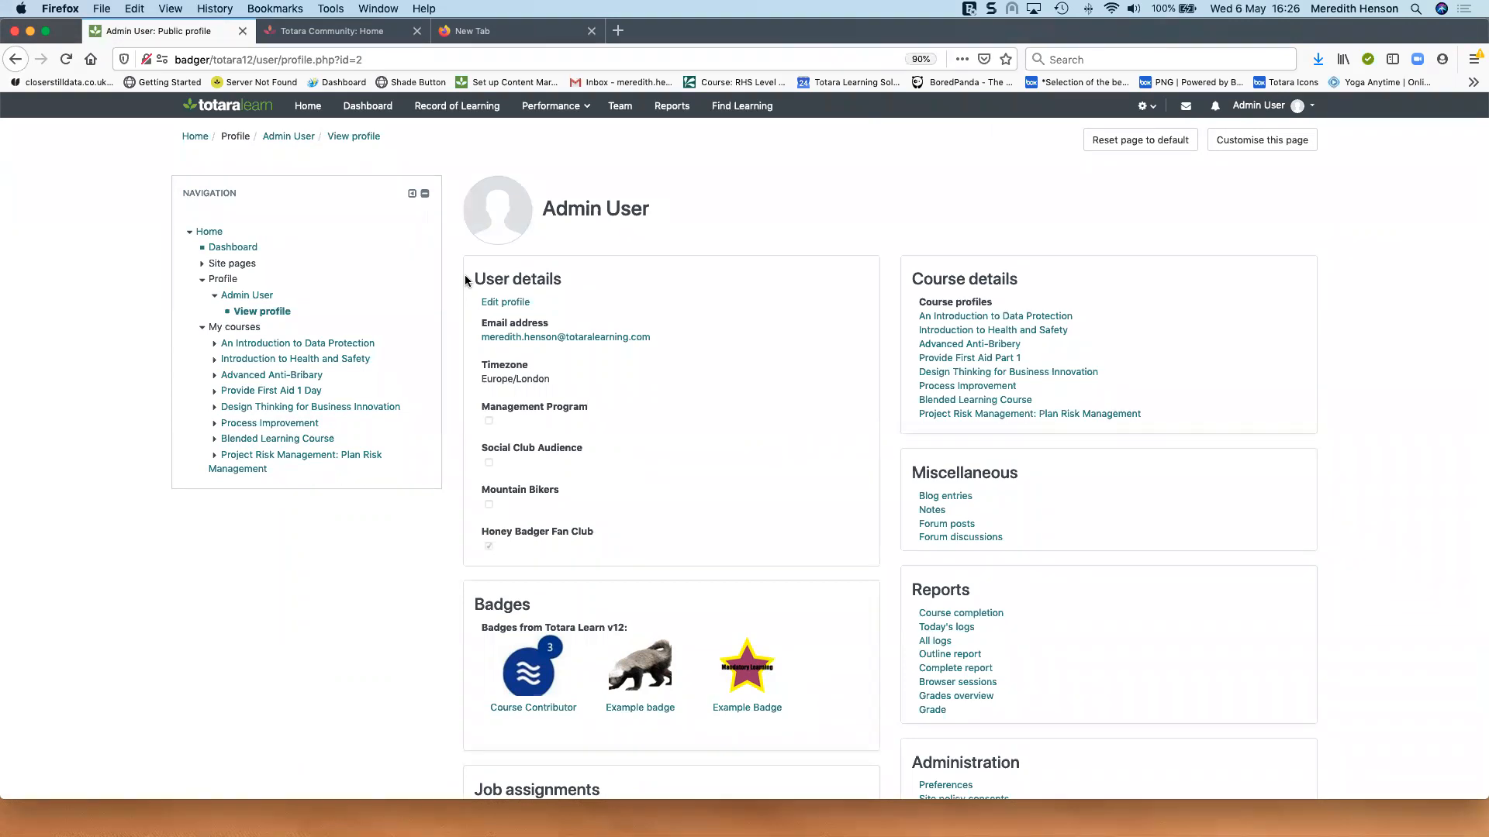
pyautogui.click(511, 301)
pyautogui.scroll(-3, 667, 319)
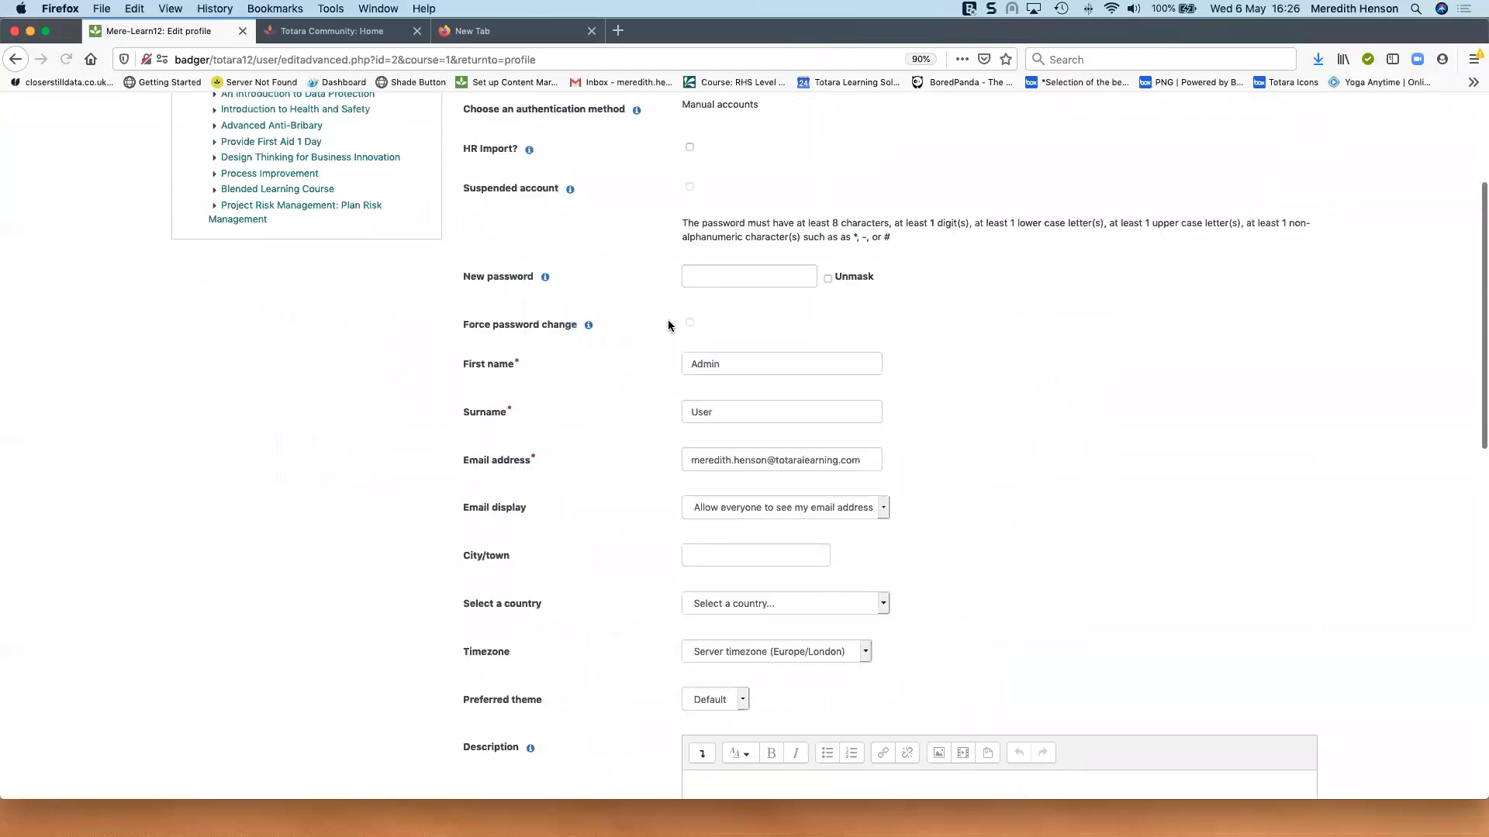
pyautogui.scroll(-10, 668, 319)
pyautogui.click(542, 586)
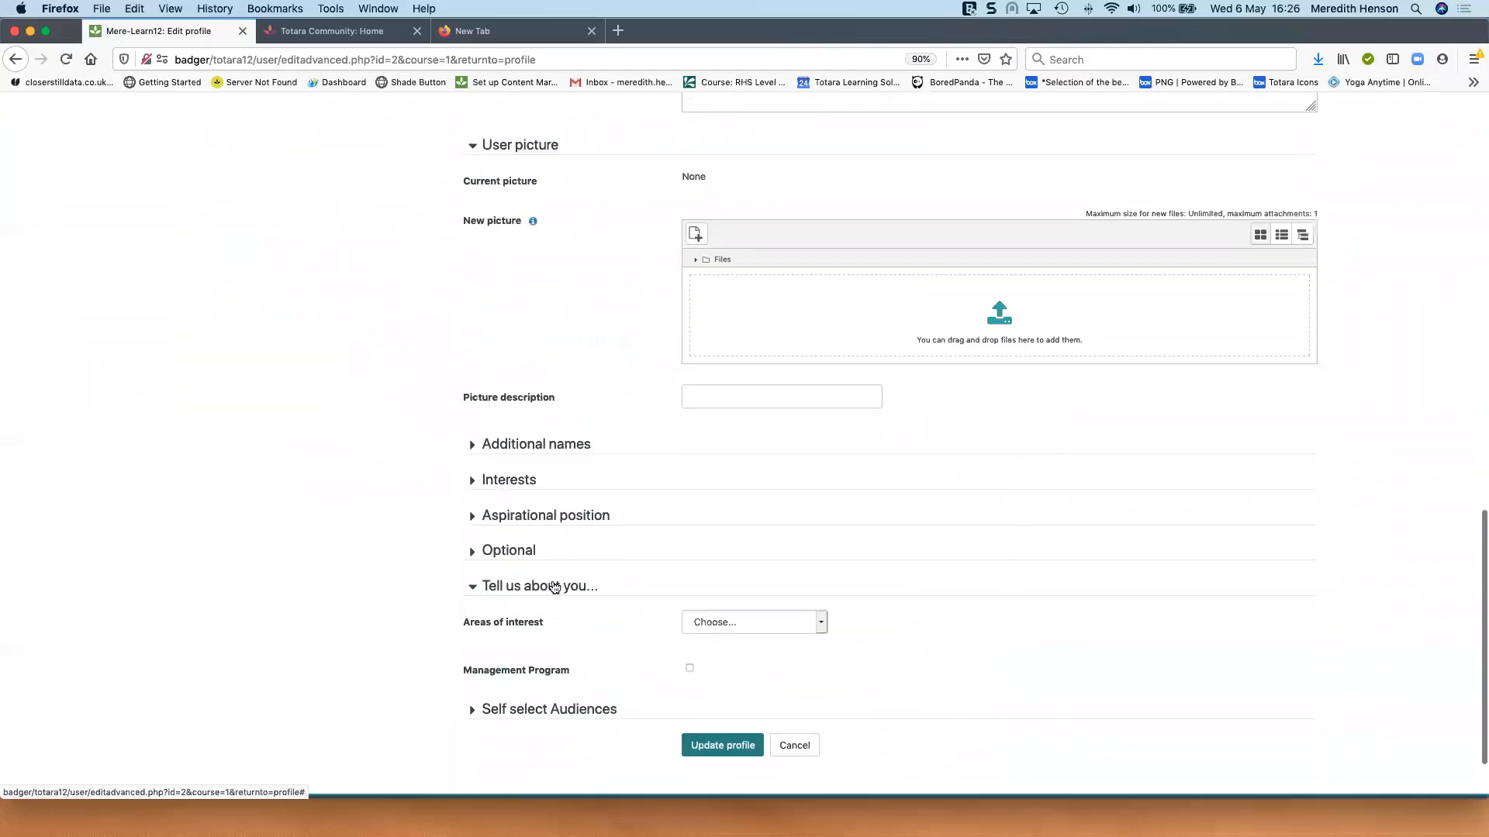
pyautogui.scroll(-2, 578, 661)
pyautogui.click(565, 620)
# Step: Examine the profile form from the General fields down to the areas of interest, Management Program and self-select audience options
pyautogui.scroll(-2, 166, 579)
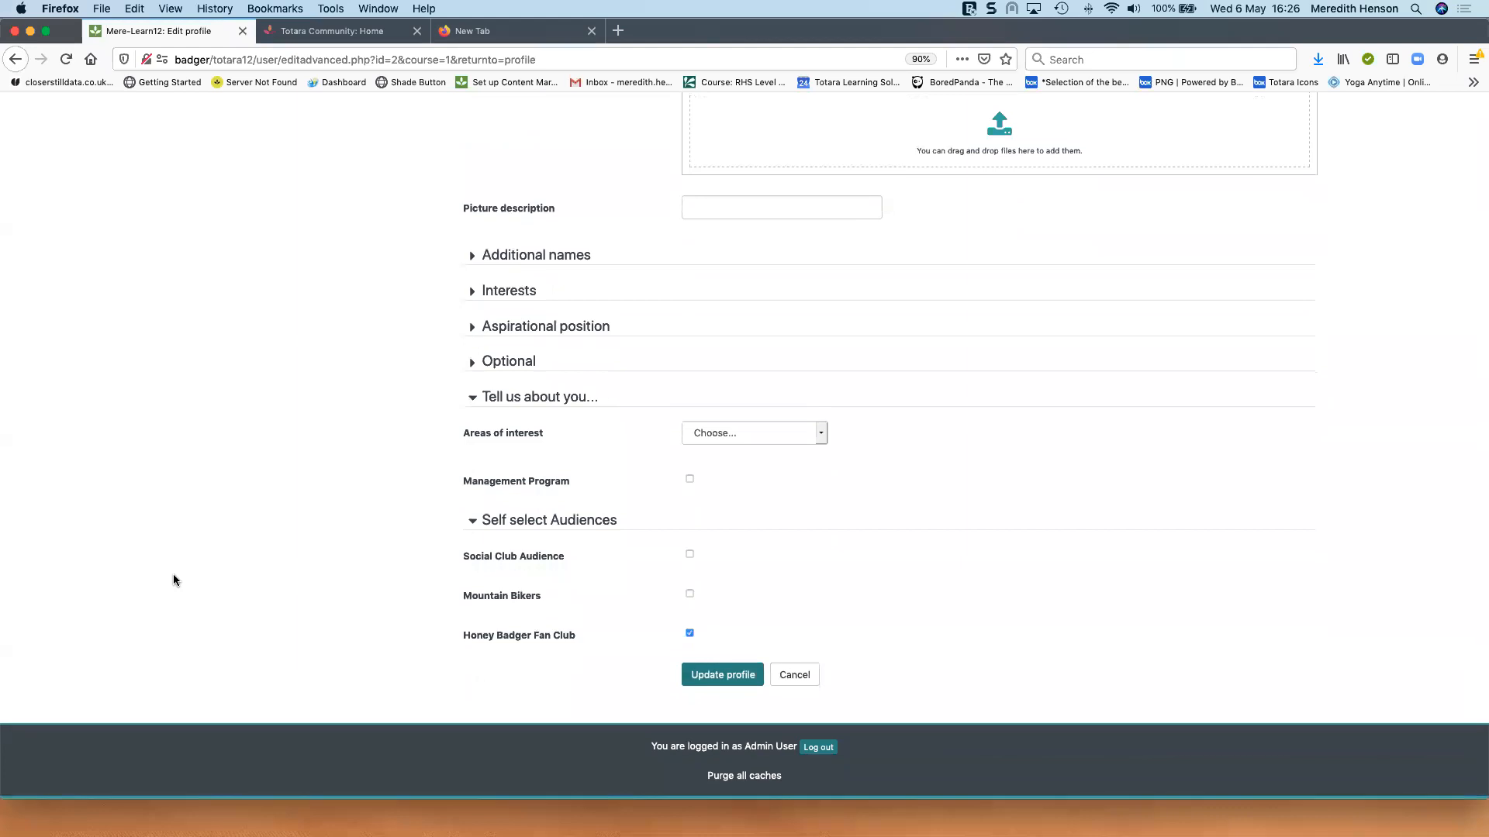
pyautogui.scroll(-1, 174, 579)
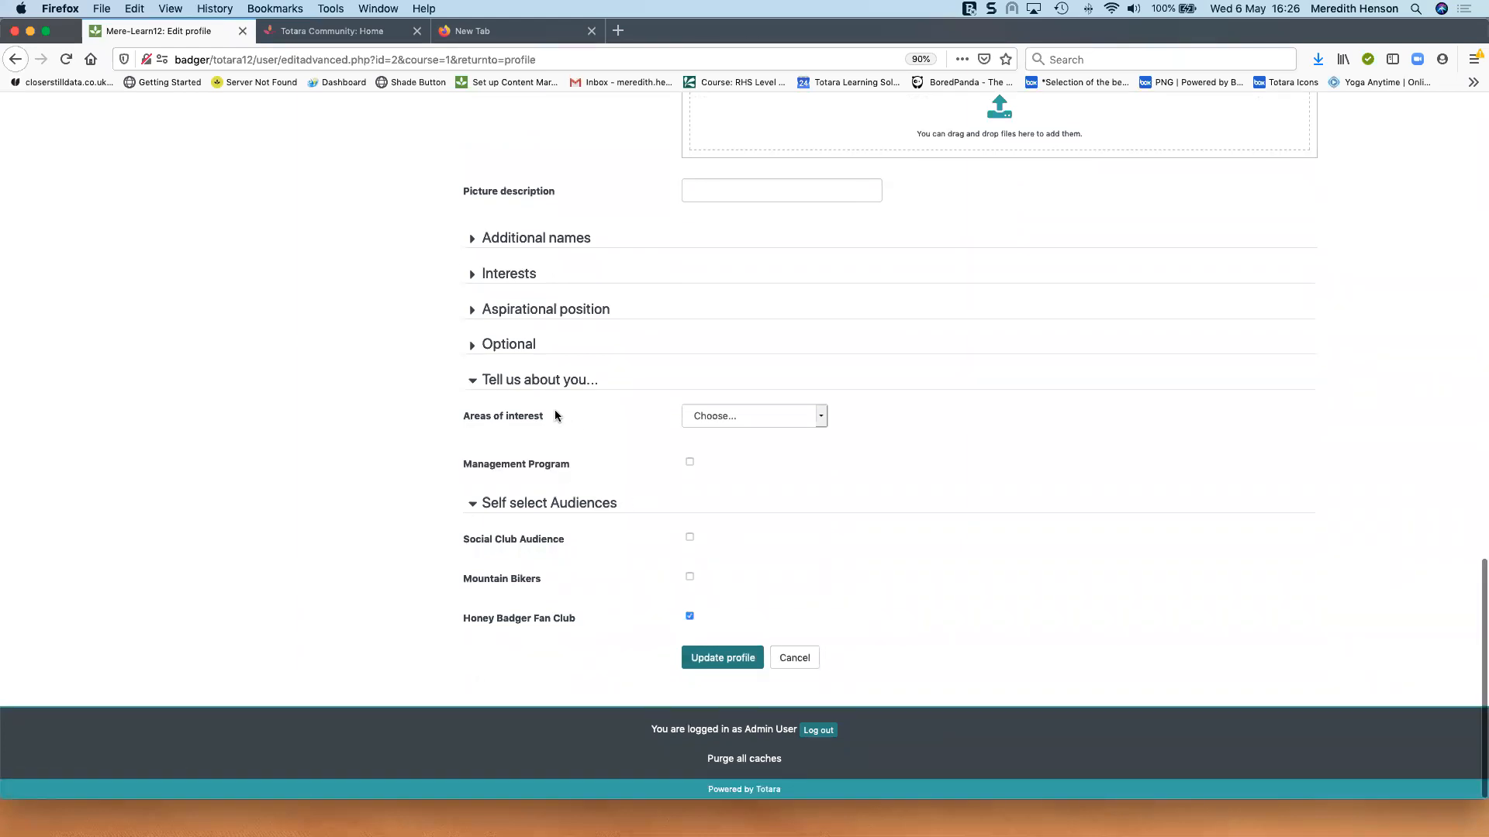
pyautogui.scroll(8, 548, 408)
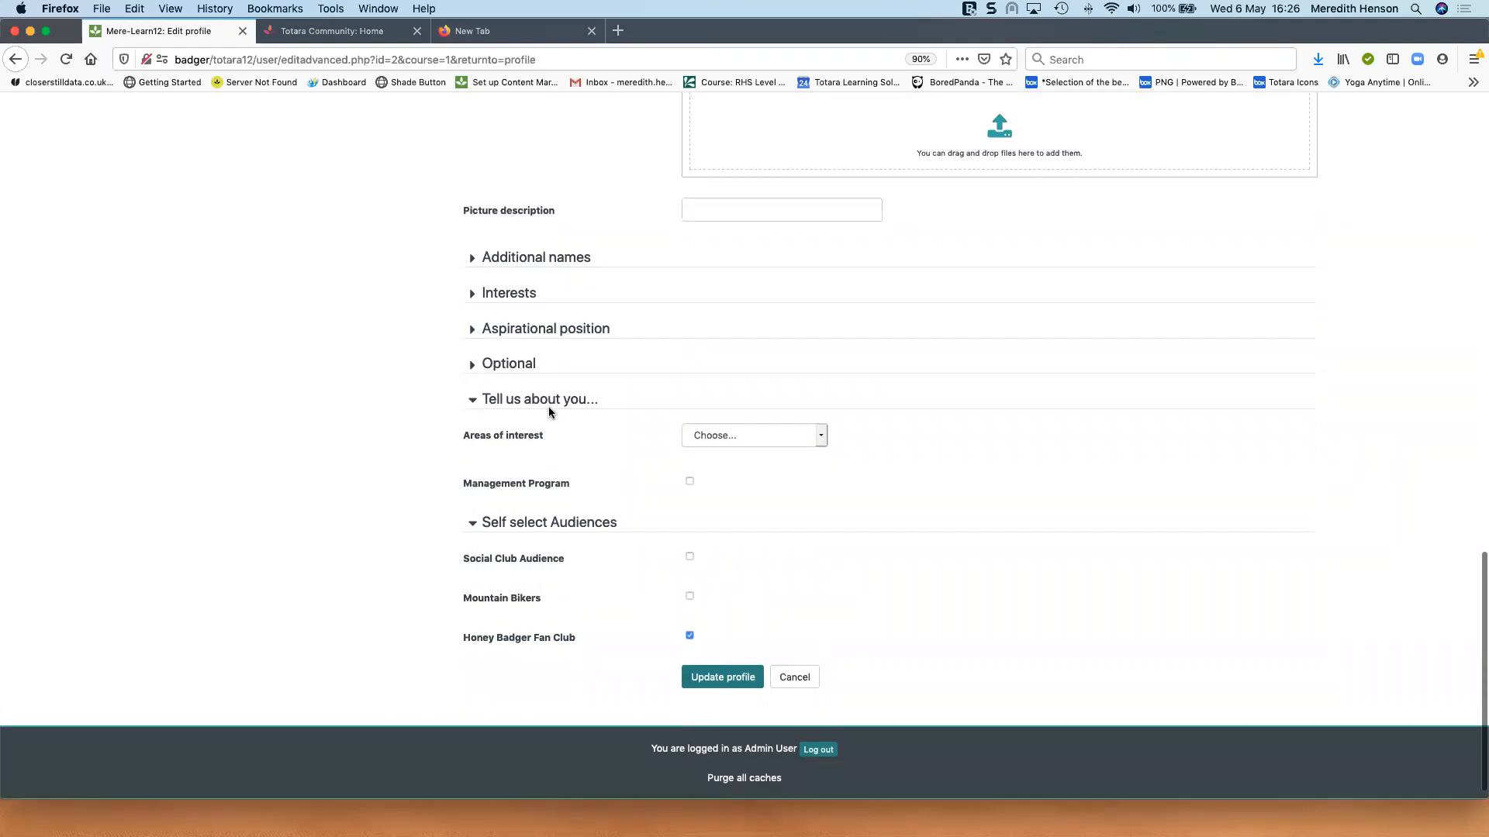
pyautogui.scroll(9, 553, 418)
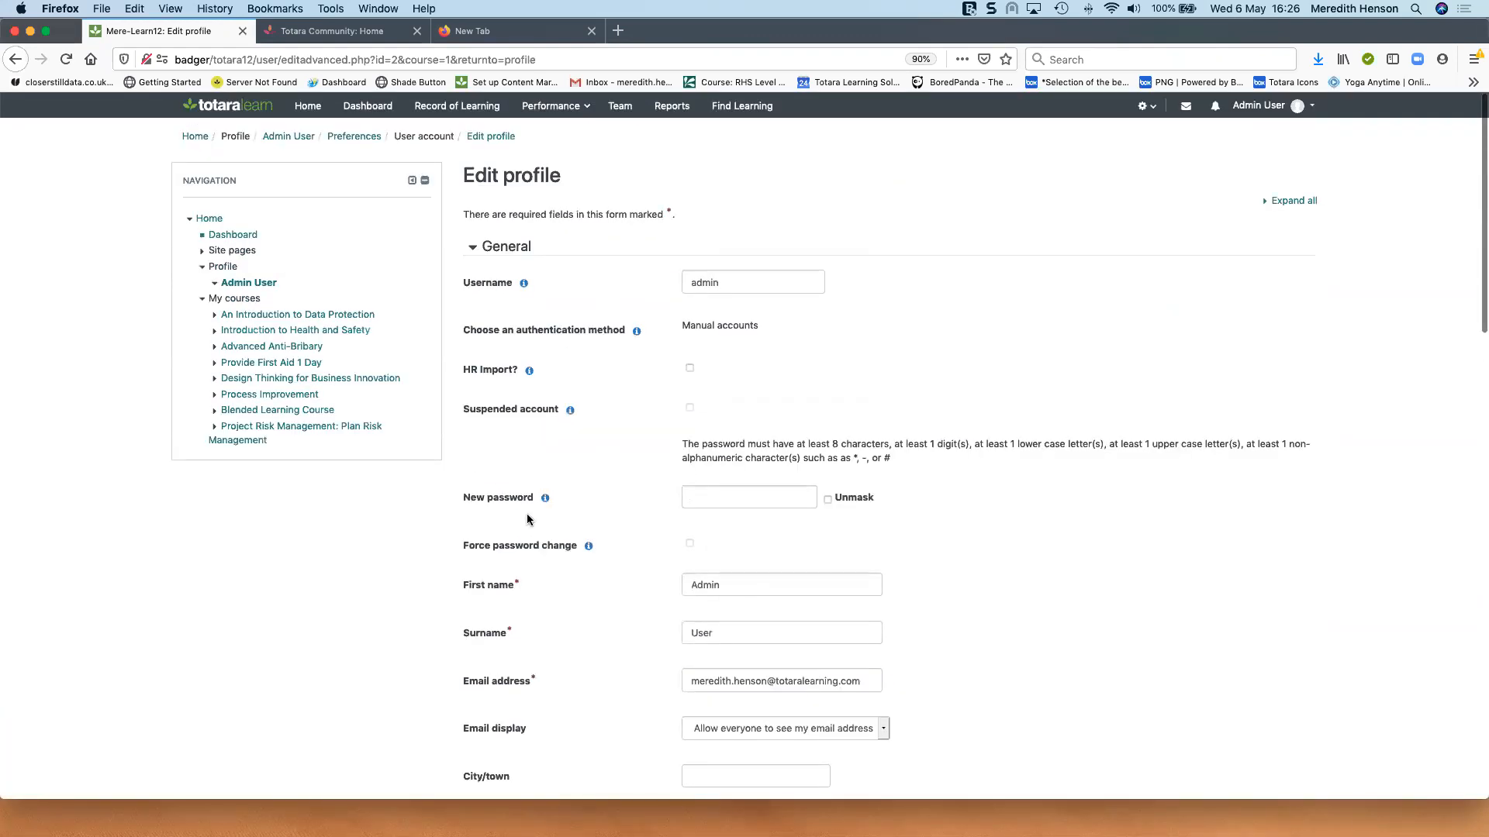
pyautogui.scroll(-17, 530, 628)
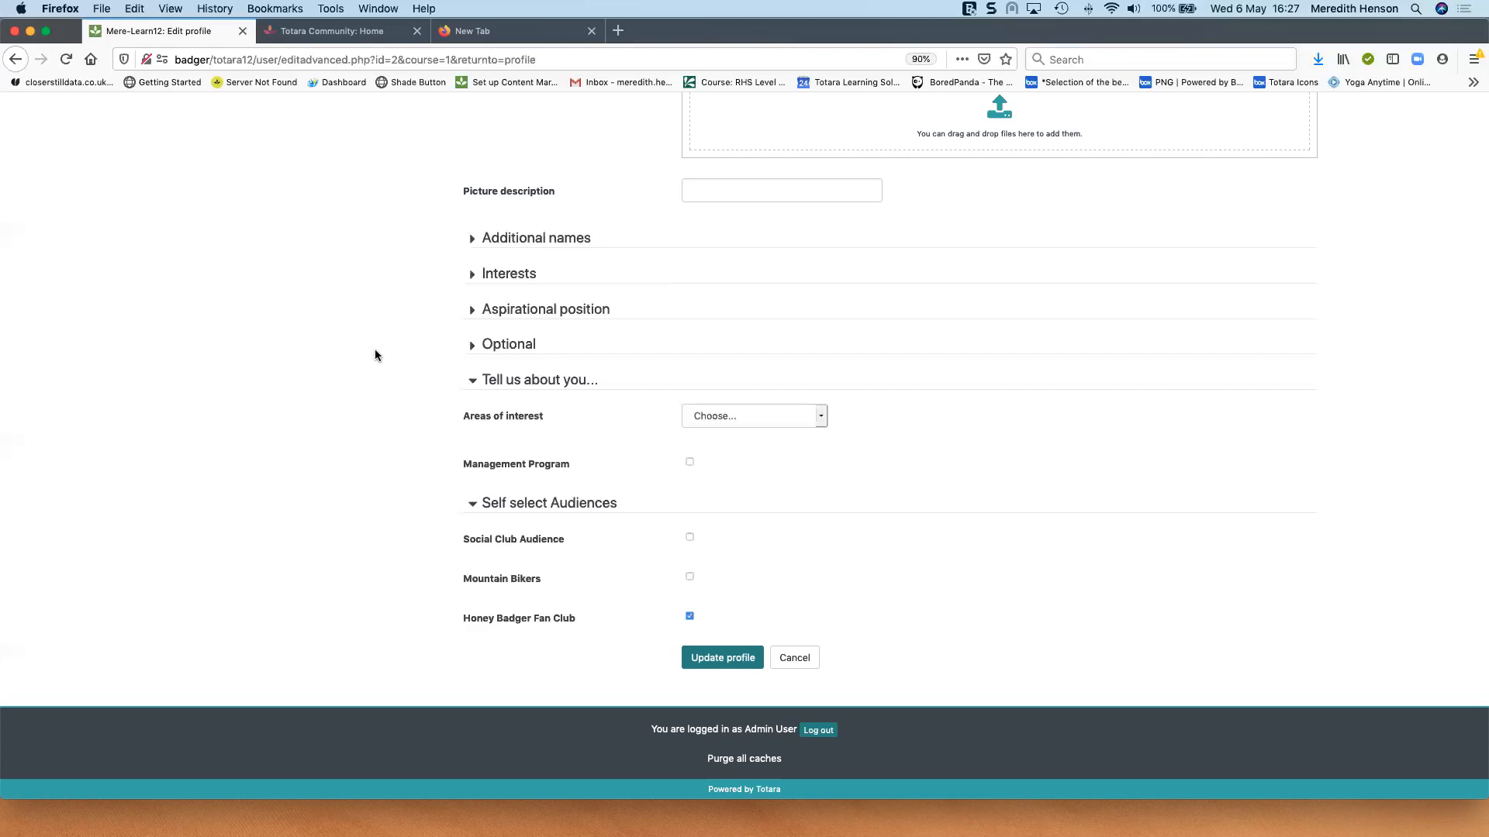
pyautogui.scroll(15, 375, 355)
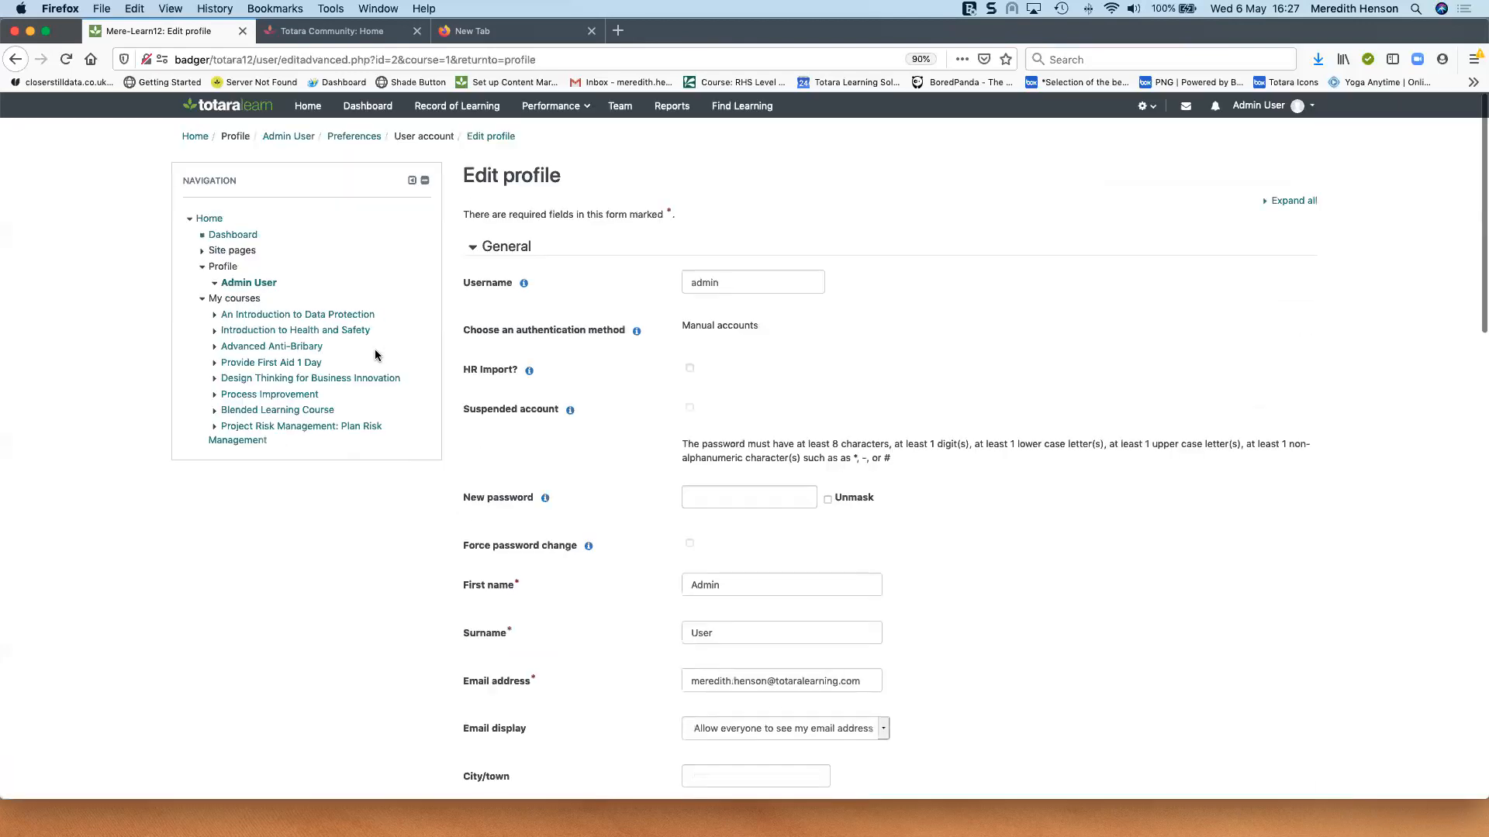
# Step: Open the content of the Induction Training program in the Compliance Training category and examine the Induction Part 1 course set
pyautogui.click(738, 116)
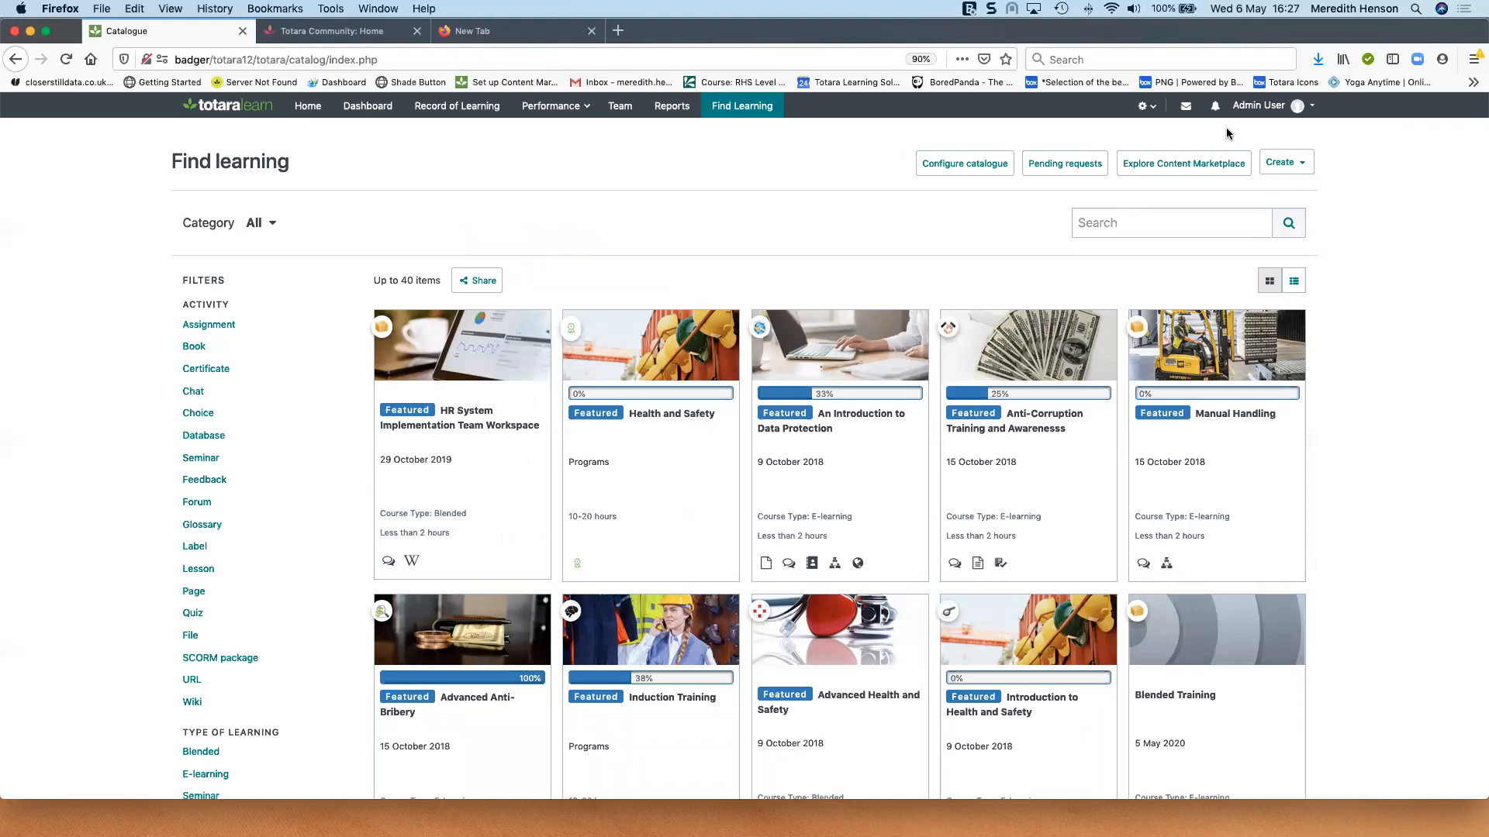
pyautogui.click(308, 108)
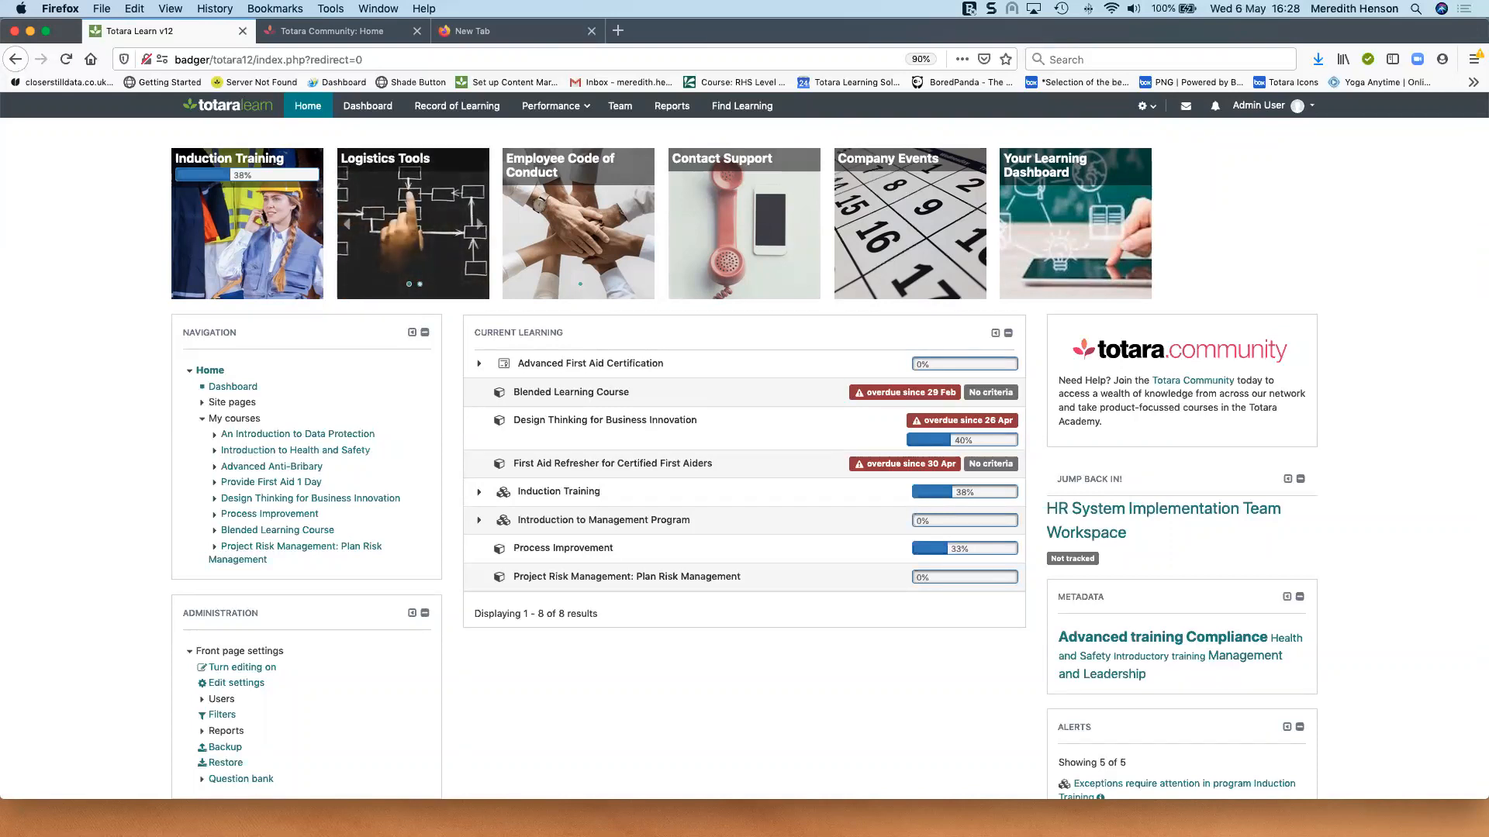
pyautogui.click(1144, 110)
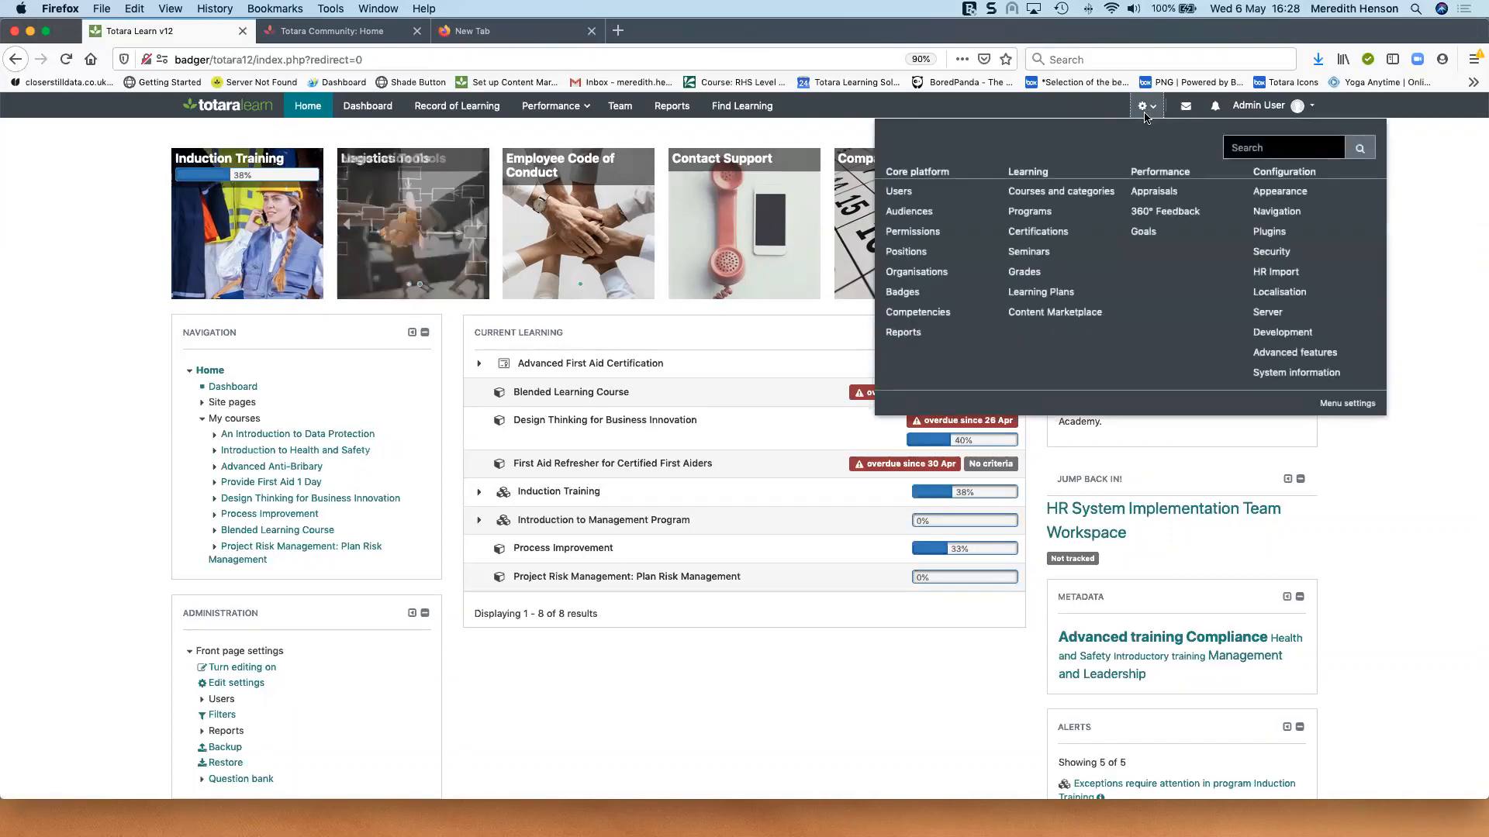
pyautogui.click(1029, 211)
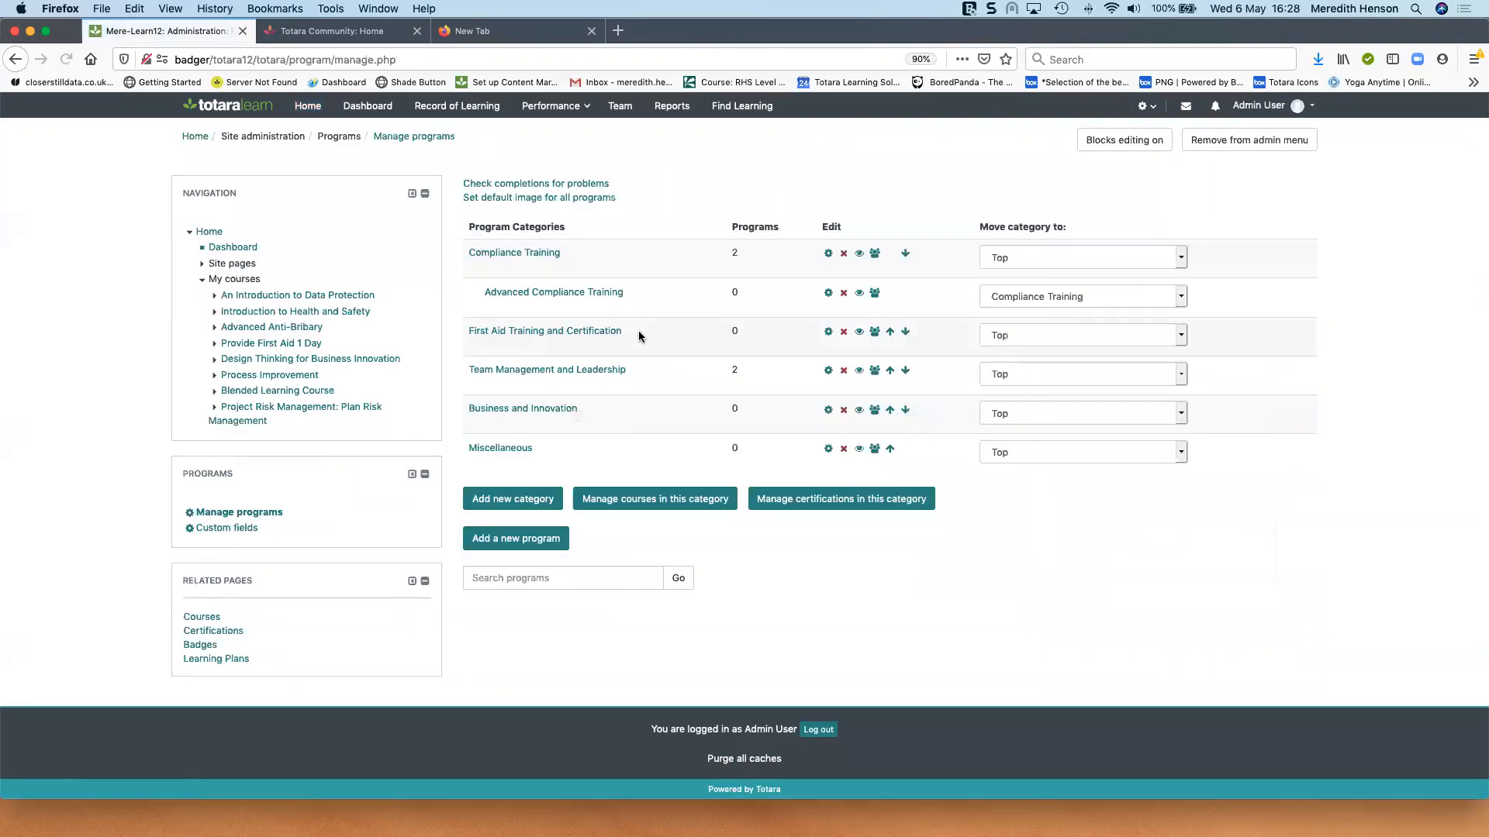
pyautogui.click(477, 252)
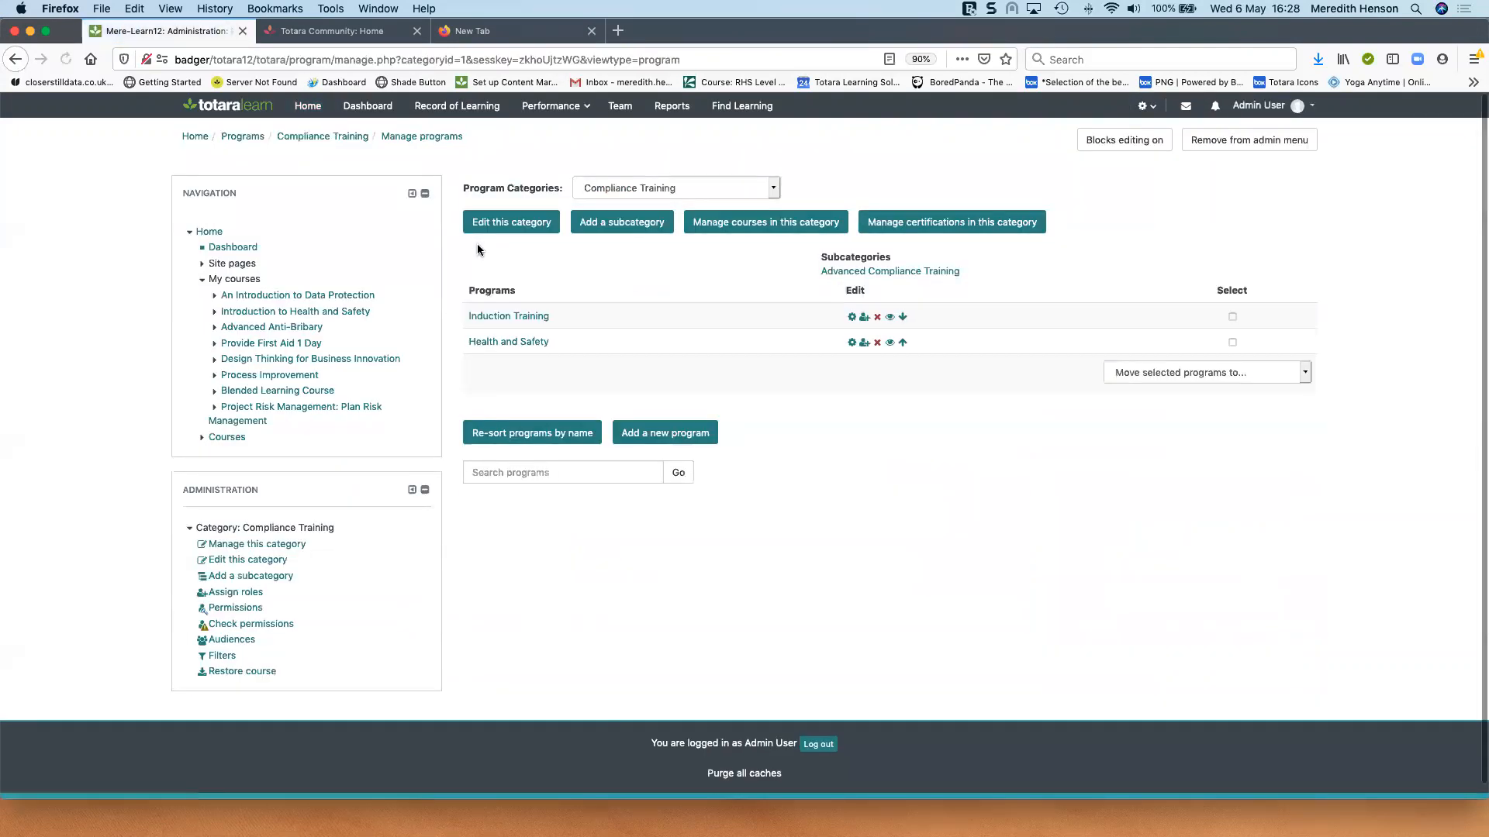
pyautogui.click(851, 318)
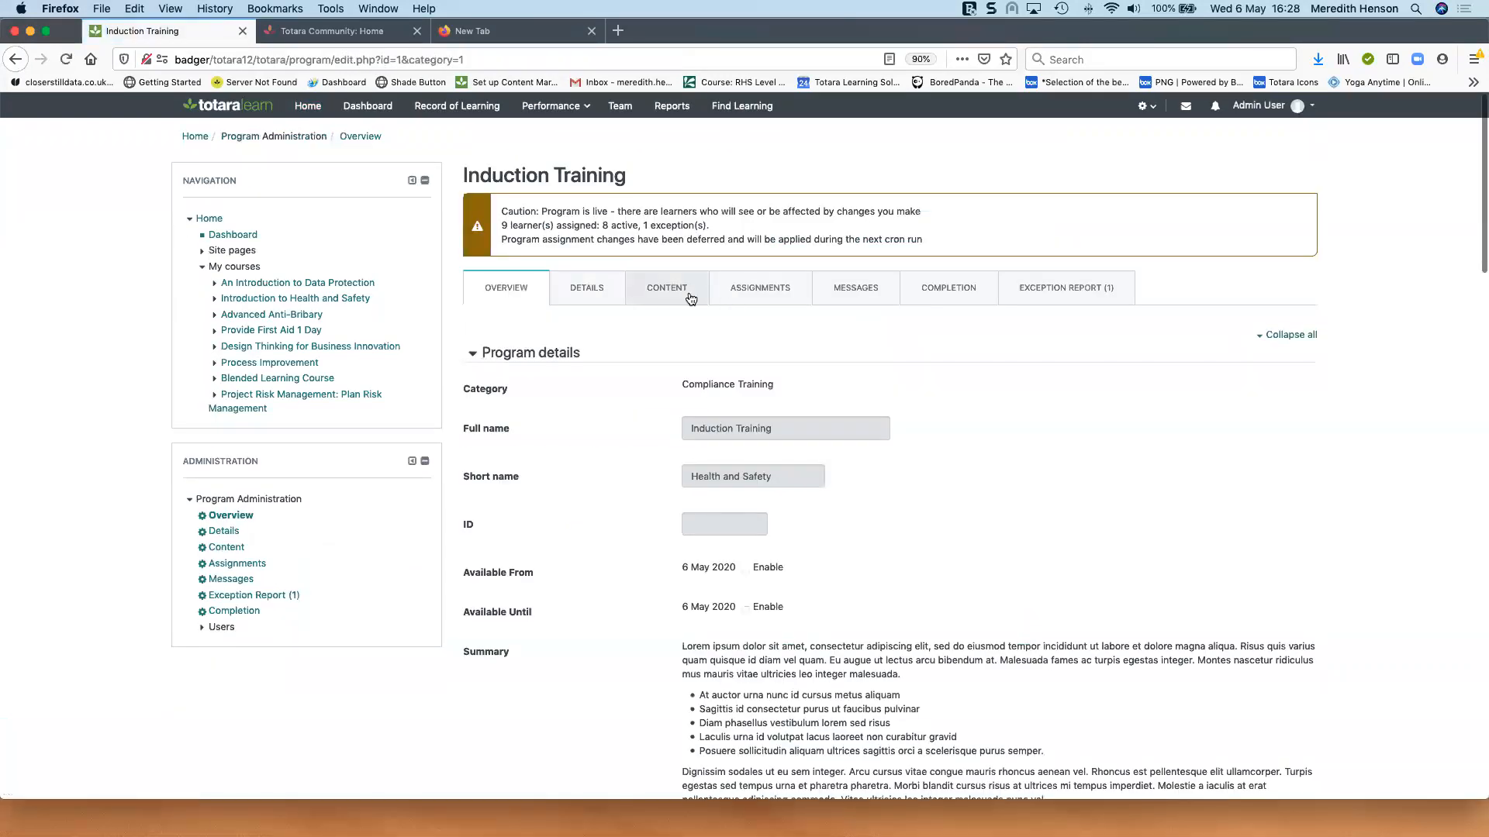
pyautogui.click(664, 289)
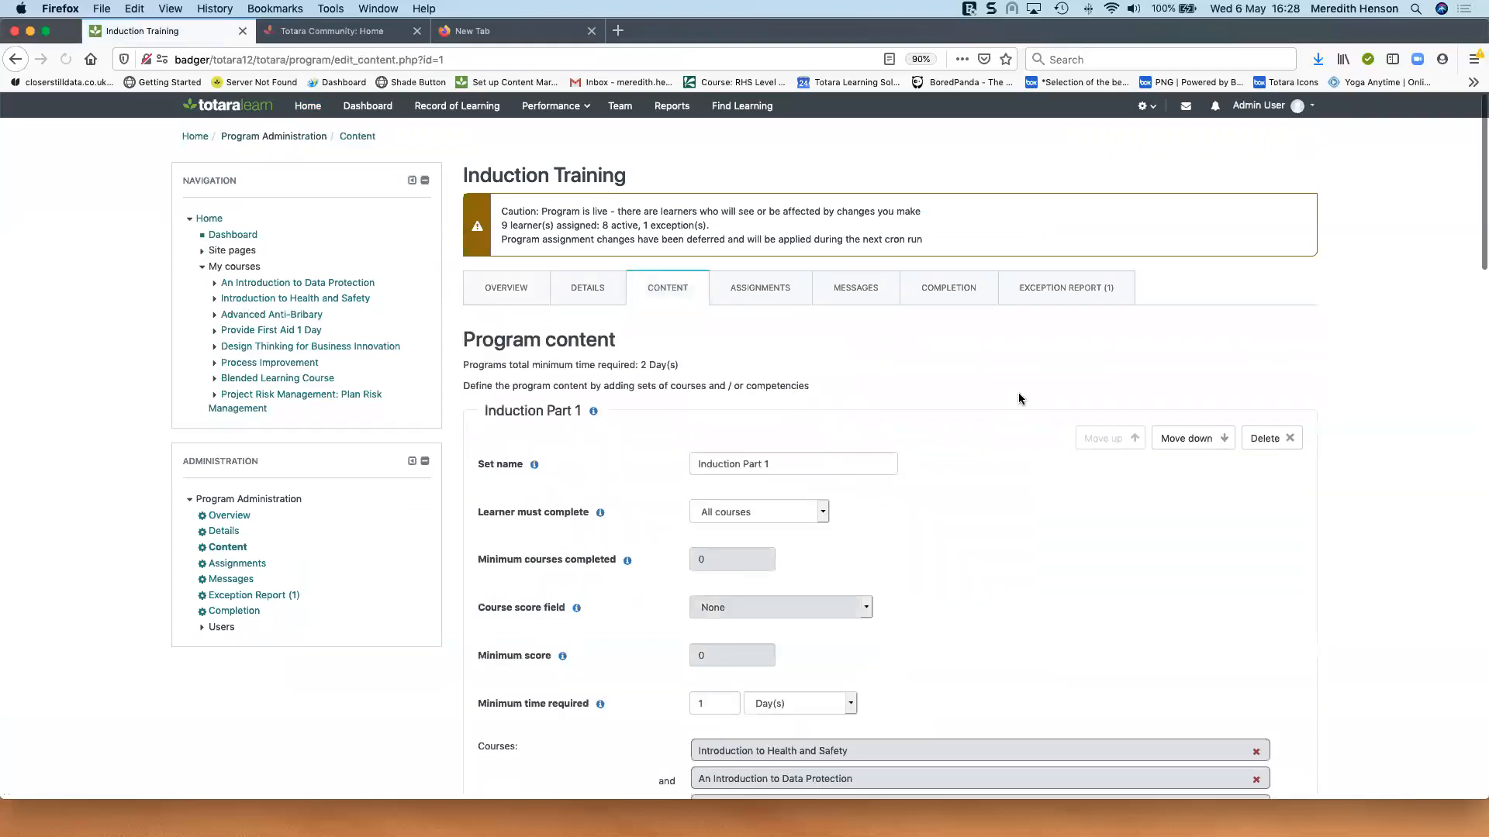
pyautogui.scroll(-2, 1018, 399)
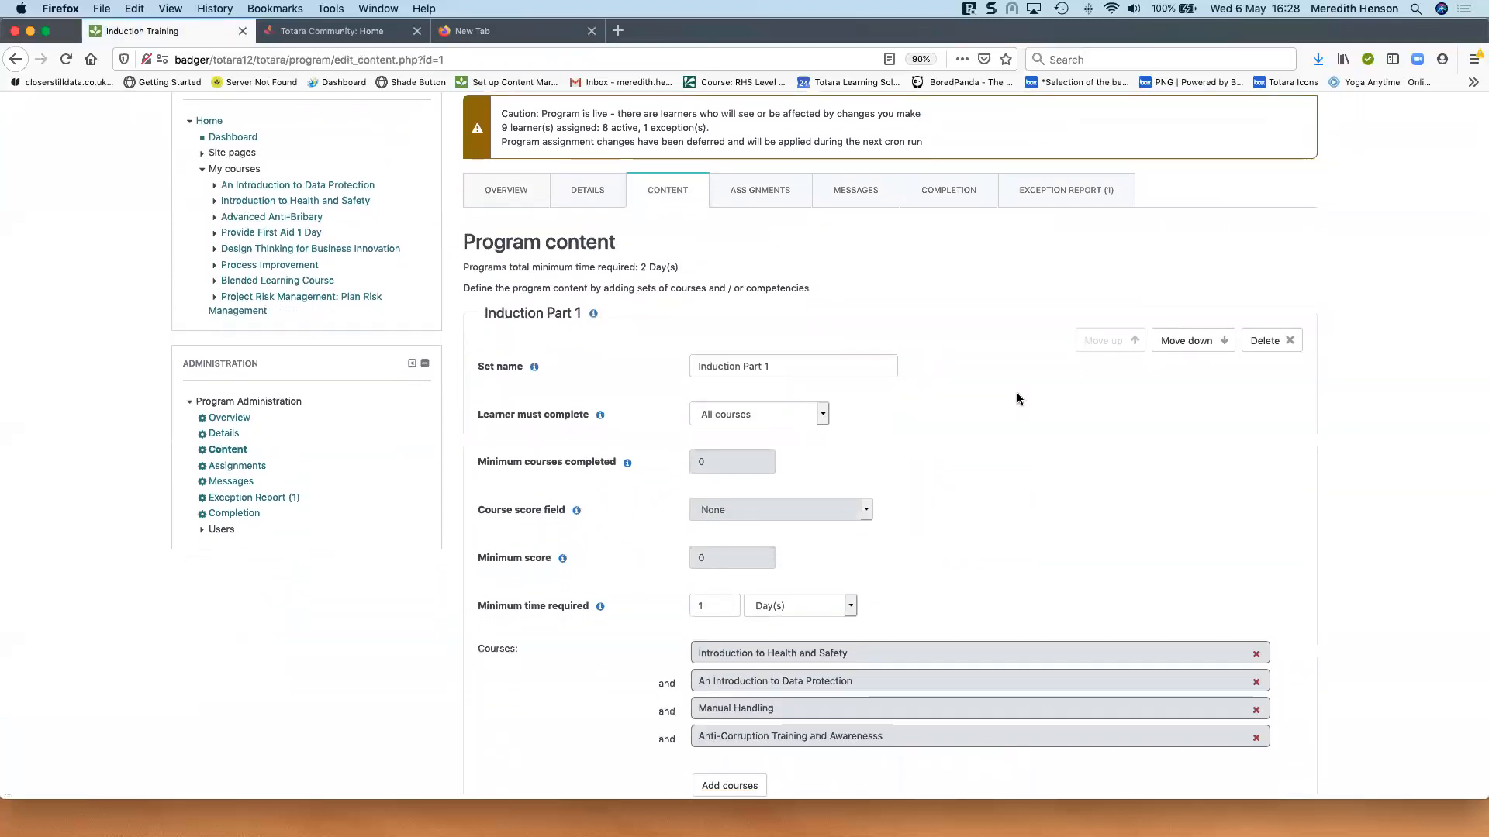
pyautogui.scroll(-1, 714, 431)
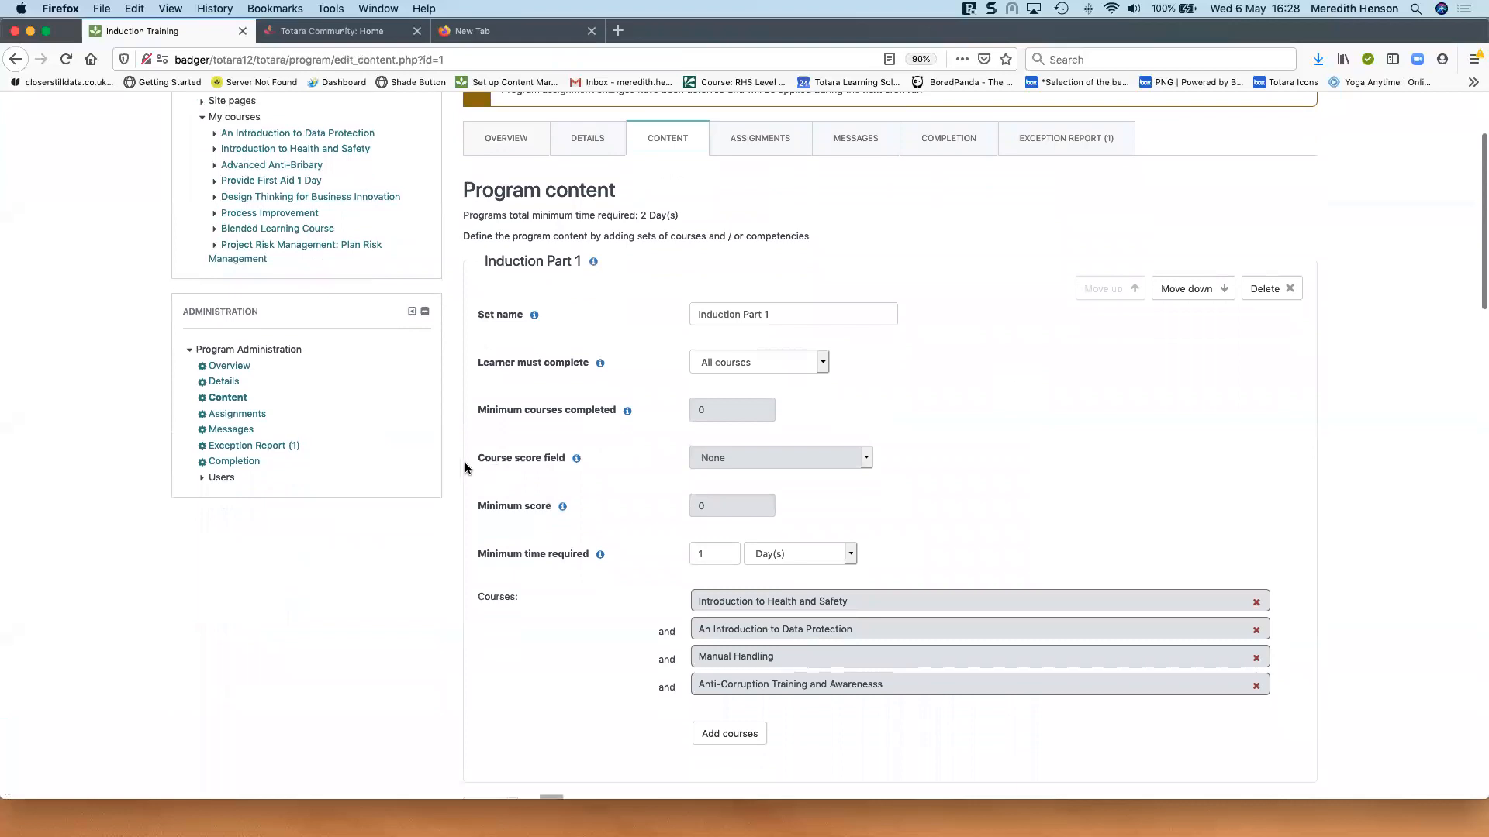
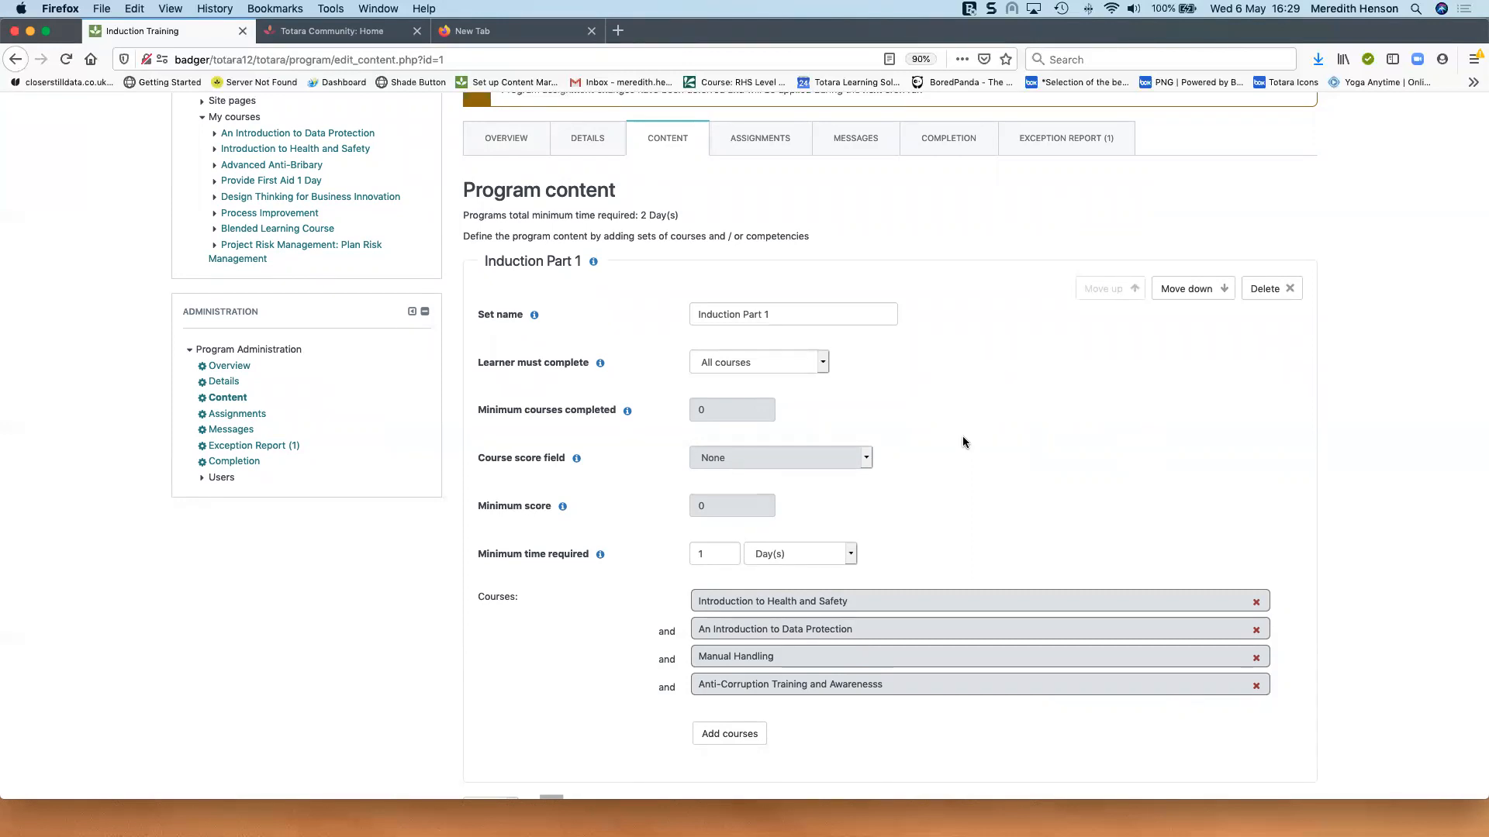
# Step: Open the course custom fields from course and category management and examine the Course Score entry and the available new field types
pyautogui.scroll(3, 979, 443)
pyautogui.click(1143, 106)
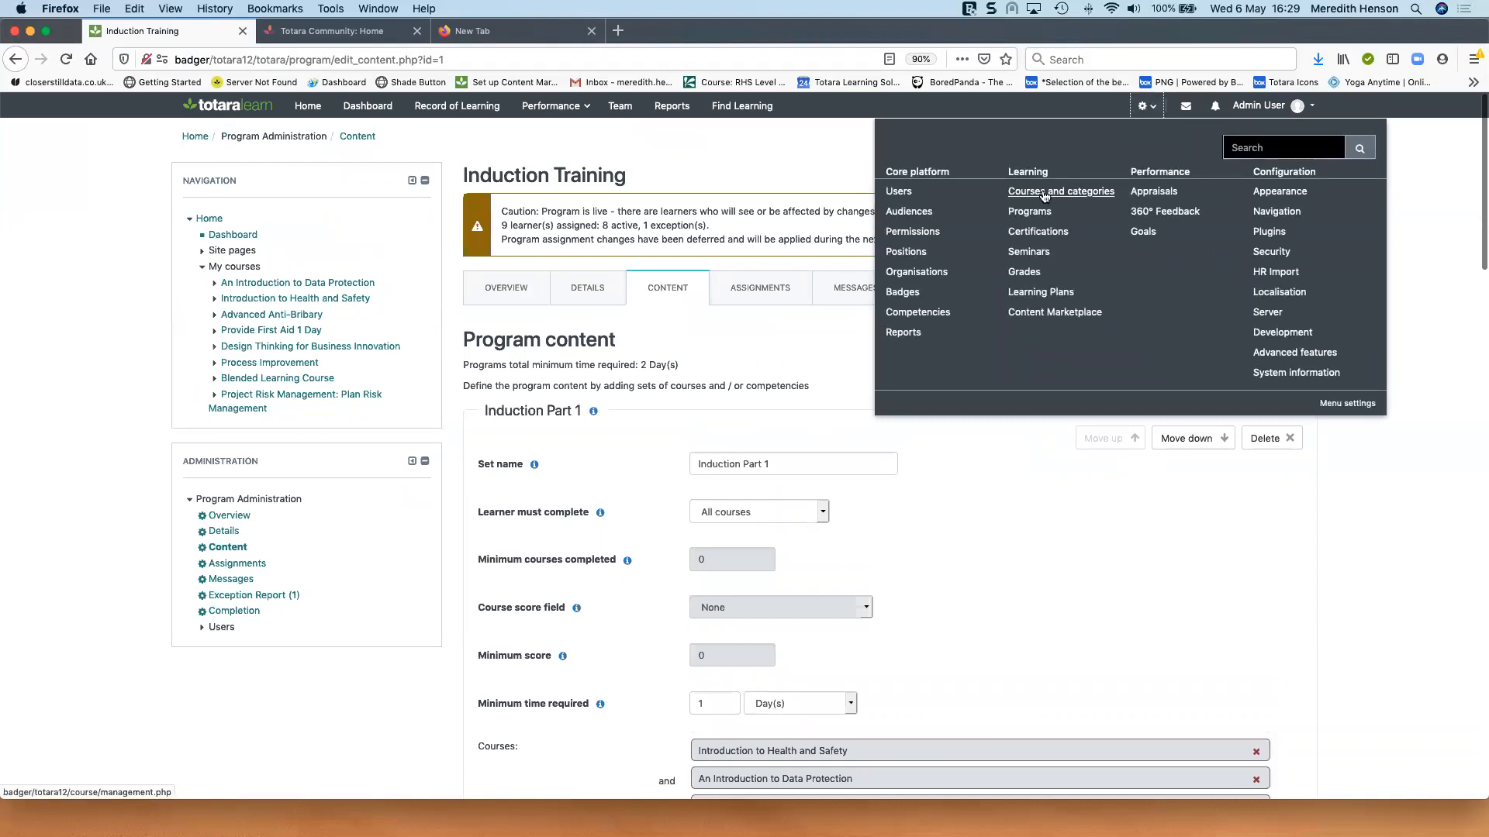
pyautogui.click(1044, 191)
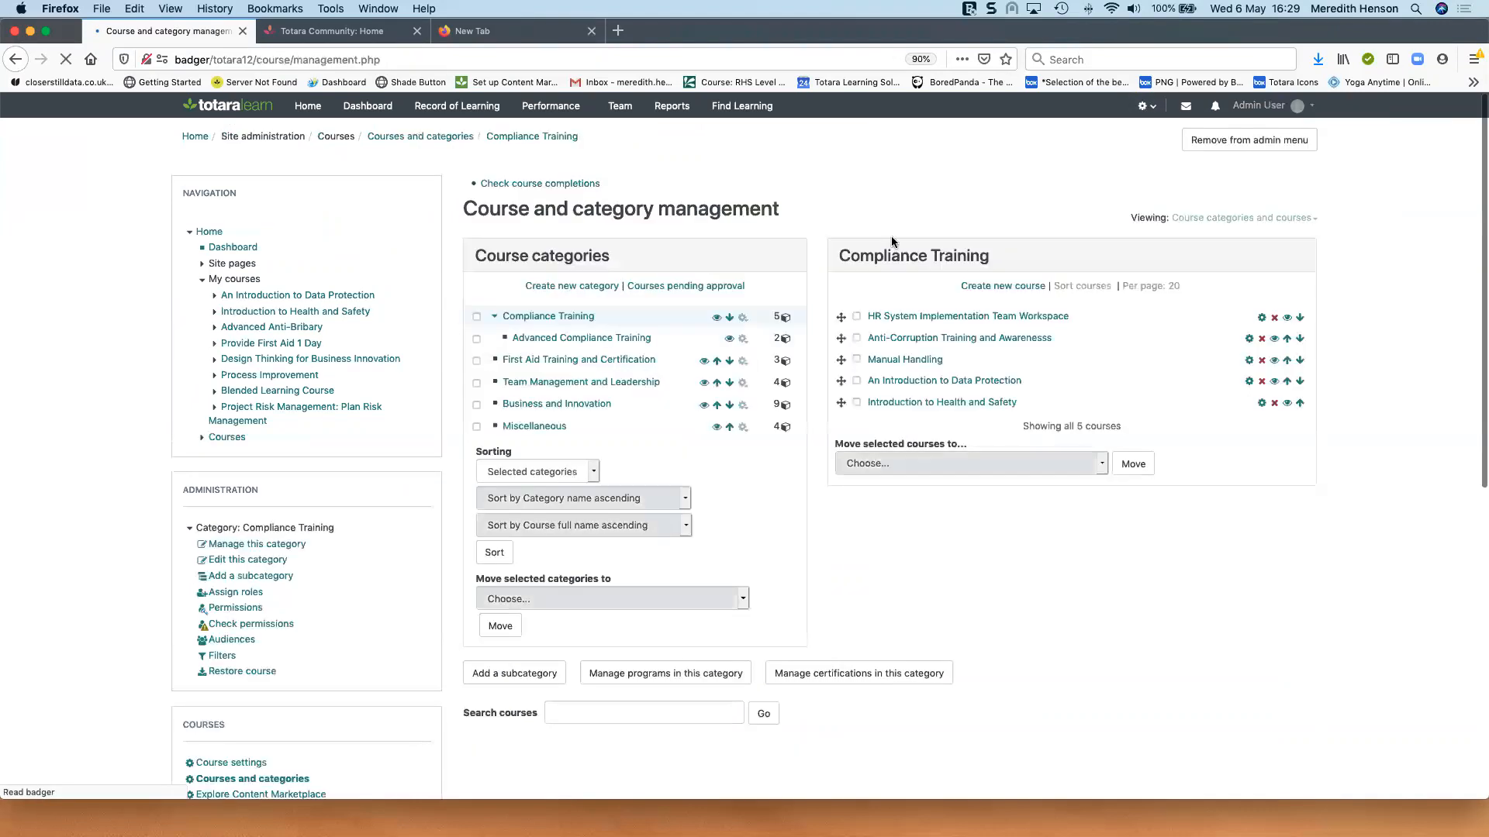
pyautogui.scroll(-3, 318, 610)
pyautogui.scroll(-3, 322, 604)
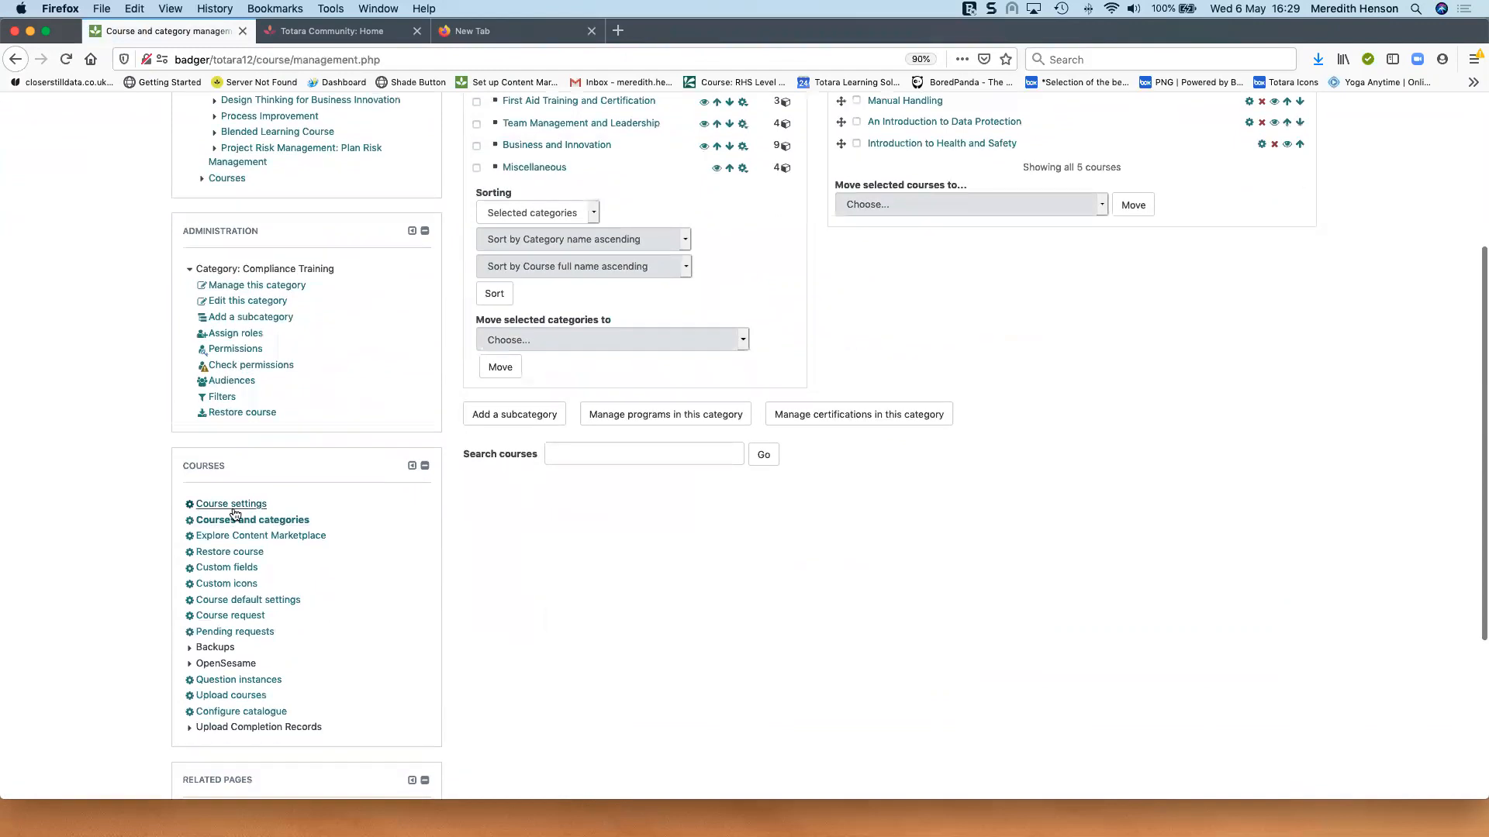
pyautogui.click(238, 568)
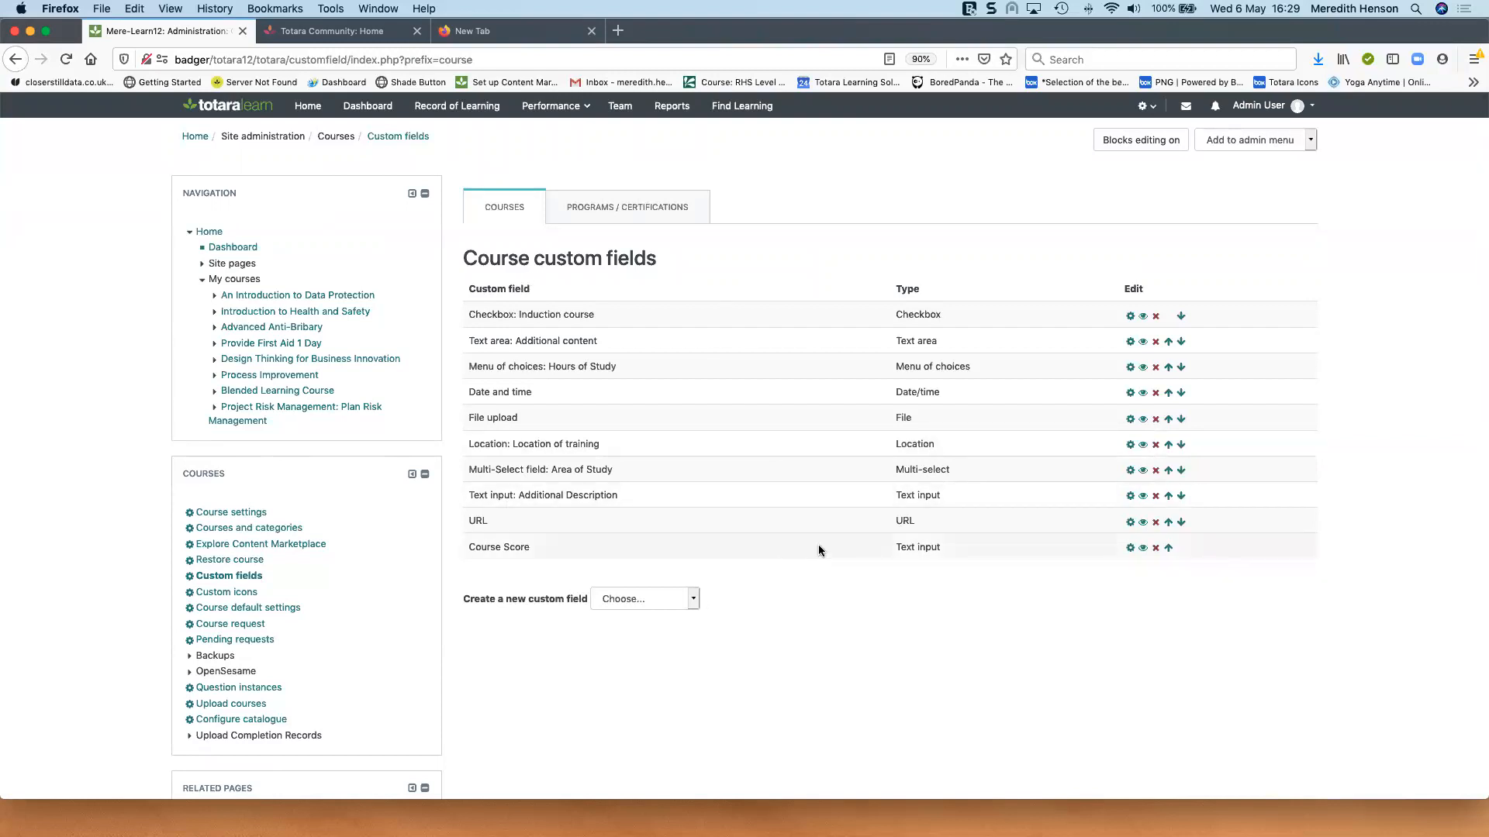
pyautogui.tripleClick(475, 546)
pyautogui.click(693, 600)
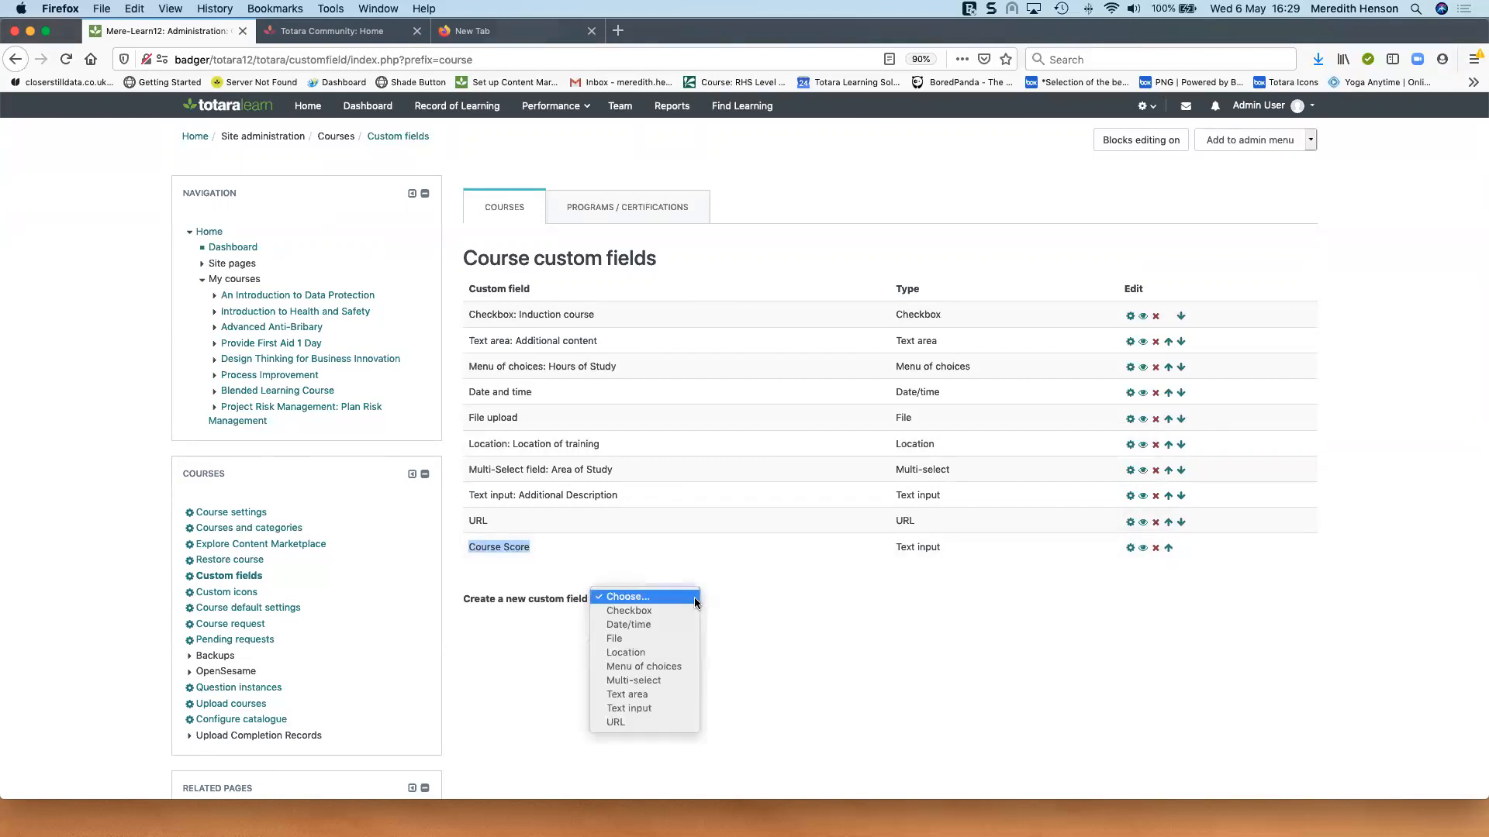
pyautogui.click(736, 597)
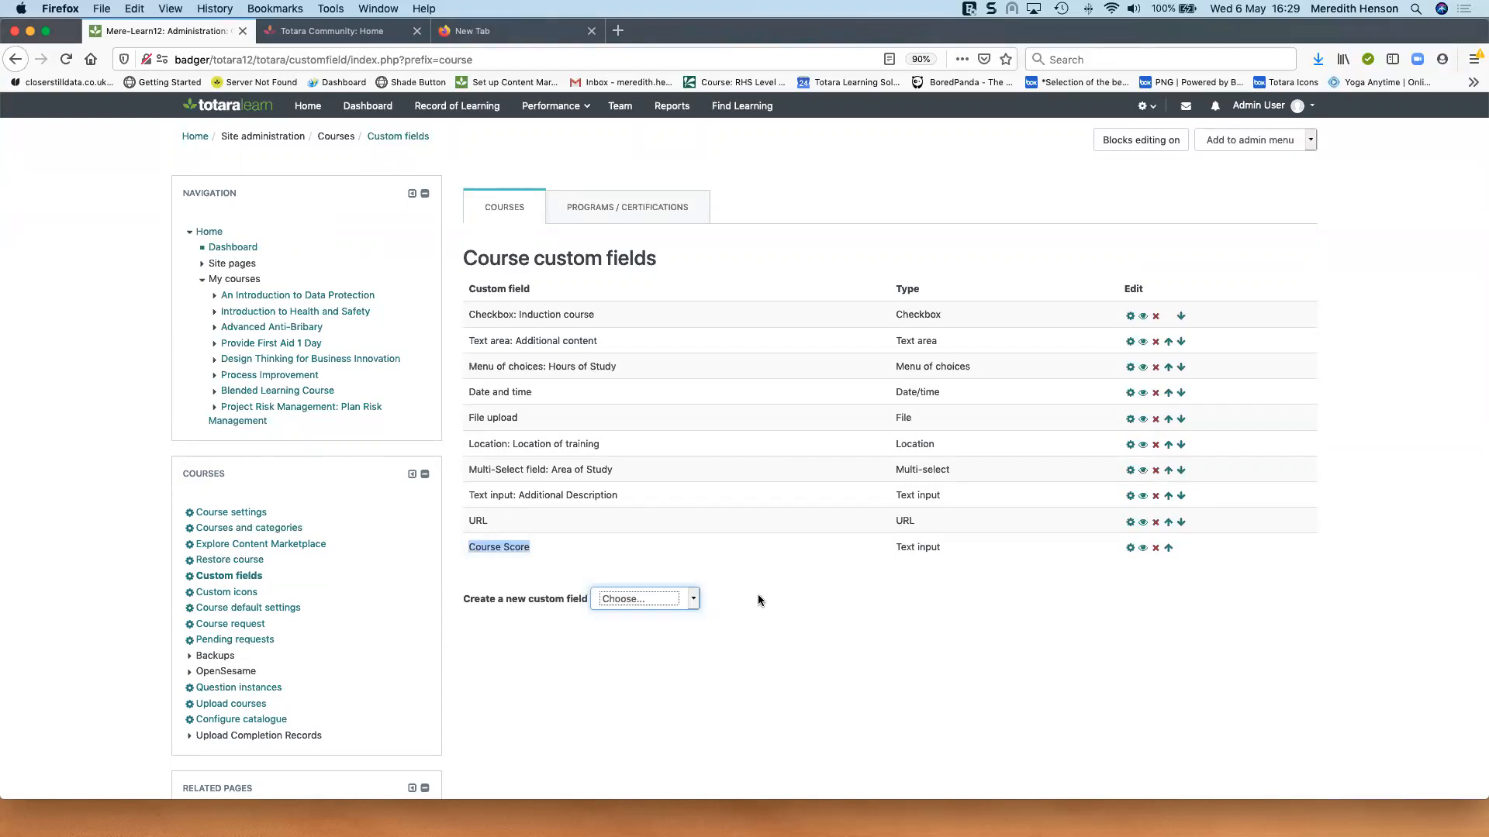
# Step: Open the Course Score custom field for editing and examine its common settings, display size and maximum length
pyautogui.click(1129, 549)
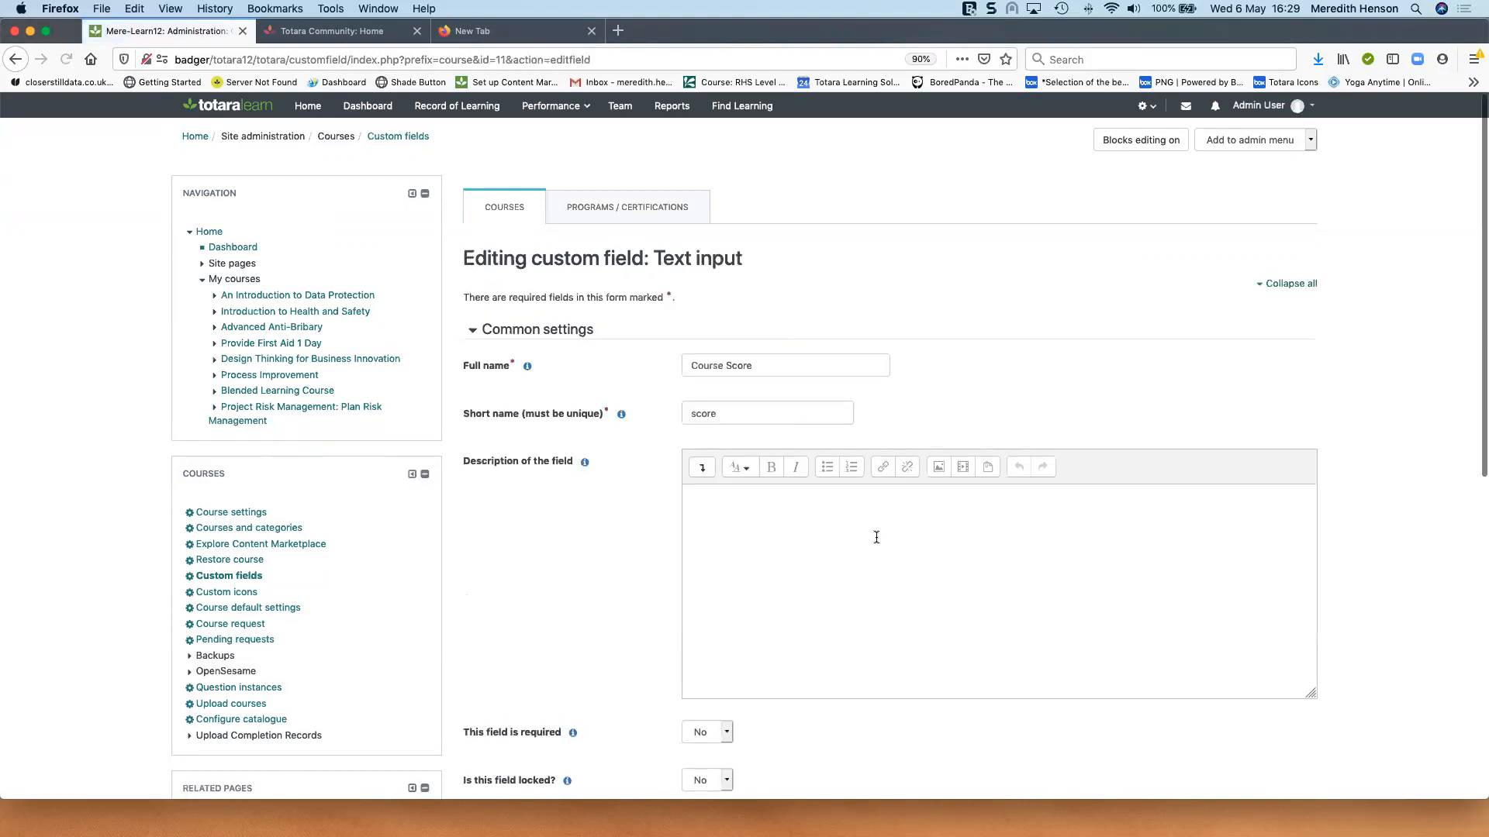
pyautogui.scroll(-3, 877, 535)
pyautogui.scroll(-5, 881, 536)
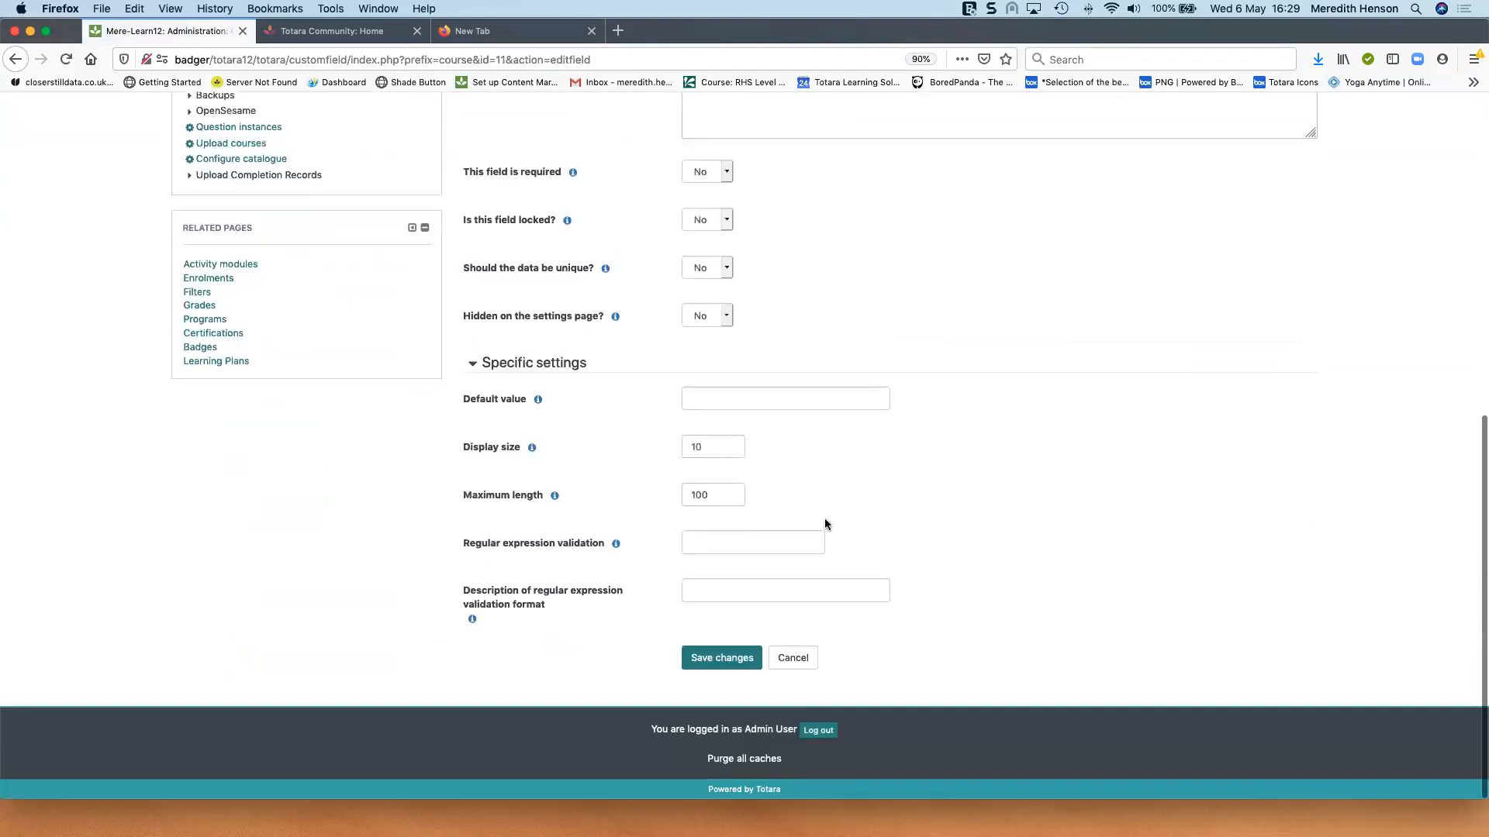
pyautogui.moveTo(726, 448); pyautogui.dragTo(681, 445)
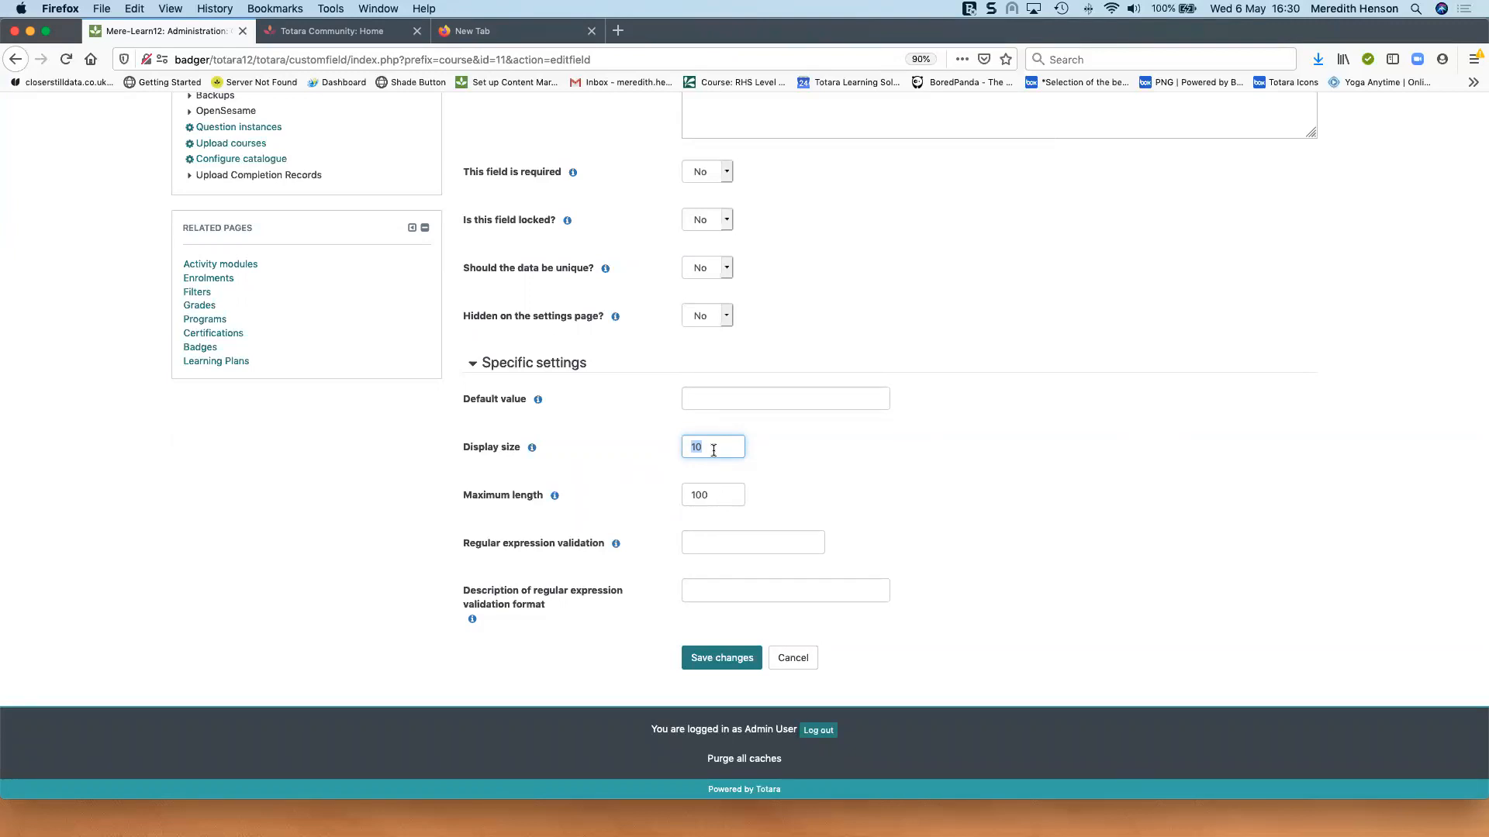
pyautogui.scroll(5, 1053, 543)
pyautogui.scroll(5, 1053, 549)
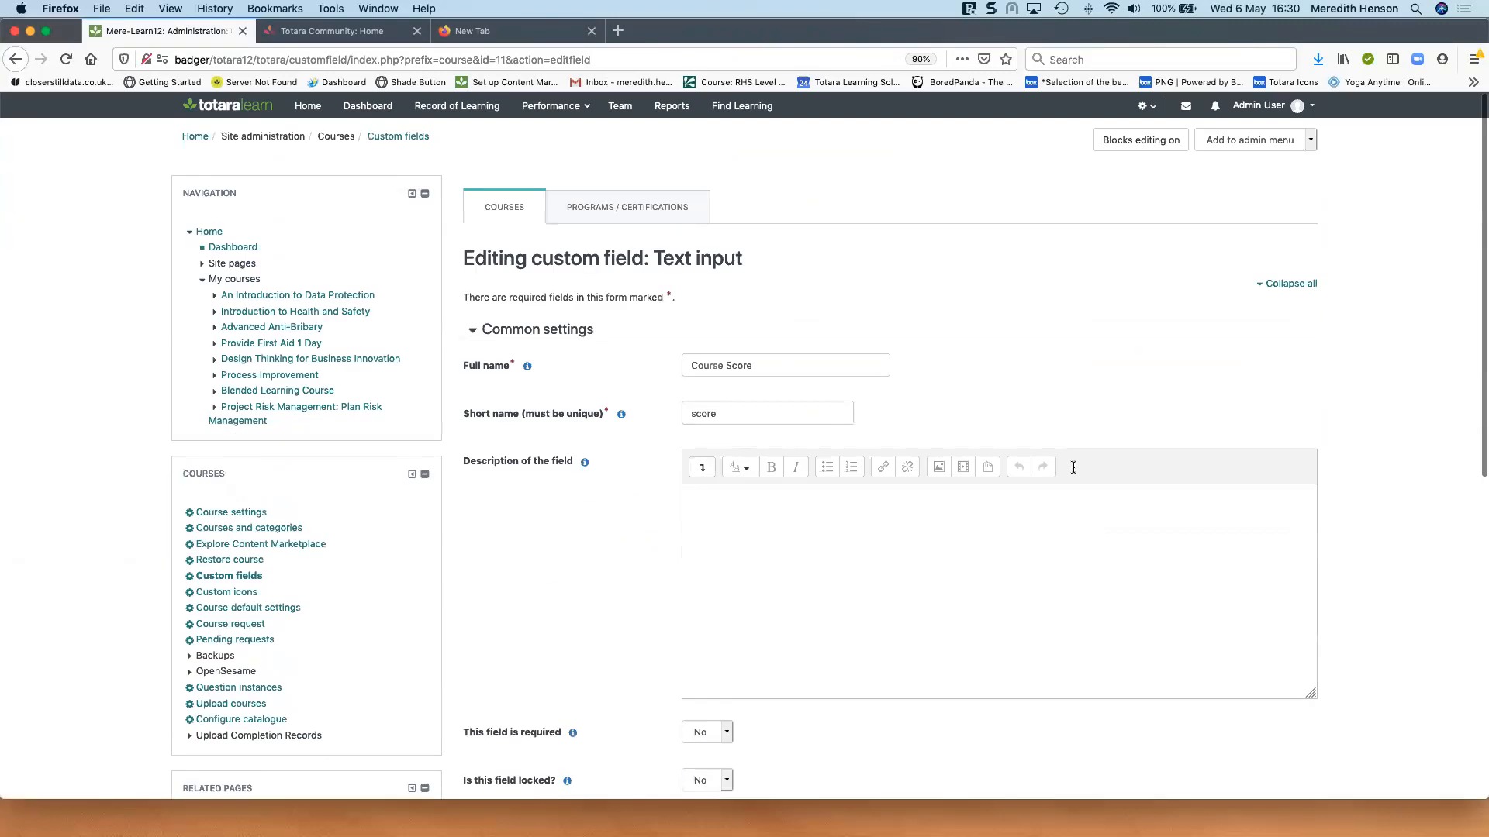
# Step: Open the HR System Implementation Team Workspace course from Find Learning and open its settings for editing
pyautogui.click(736, 107)
pyautogui.click(484, 479)
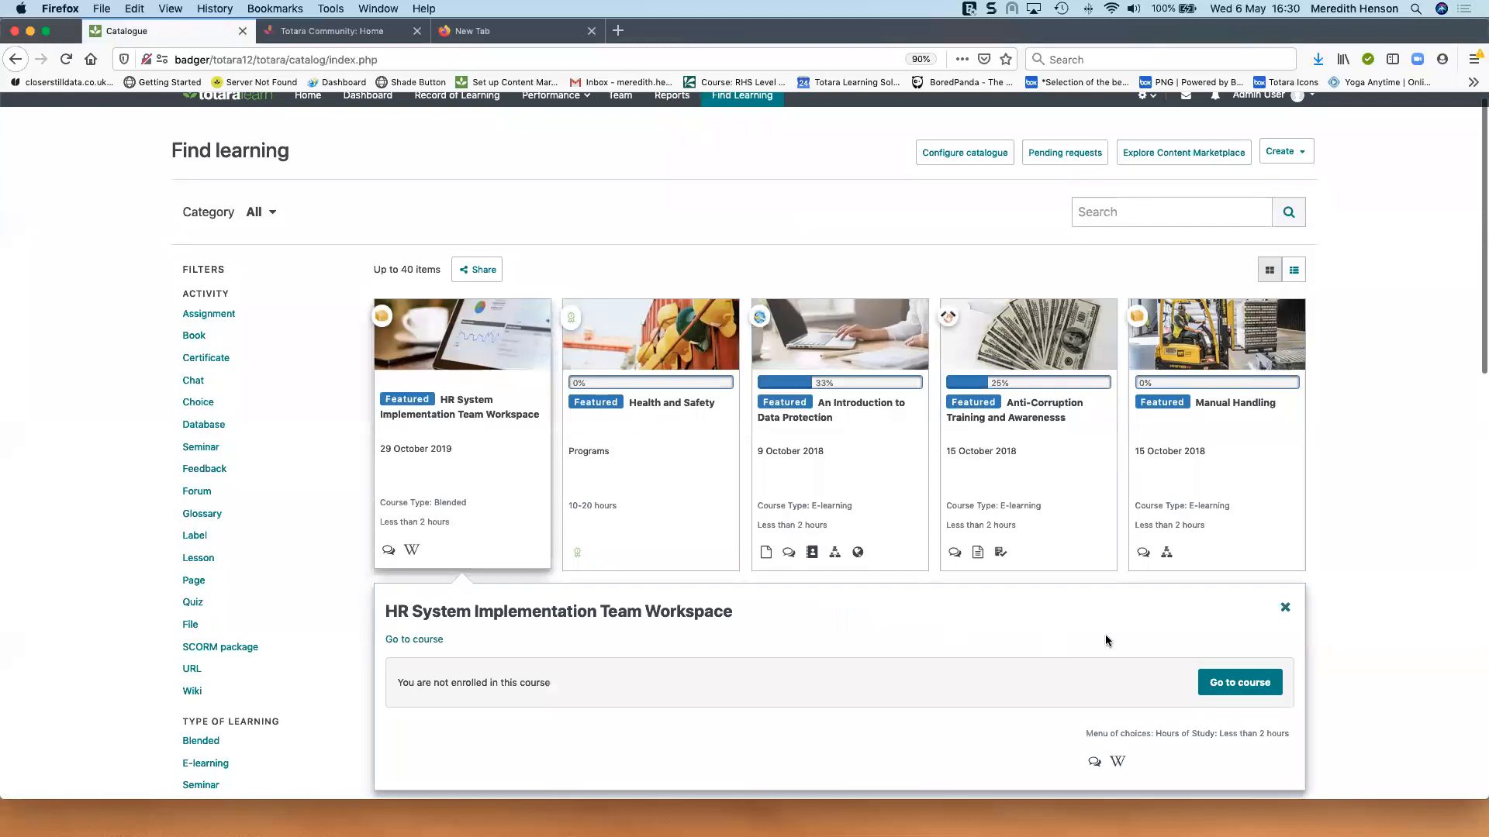
pyautogui.click(1273, 684)
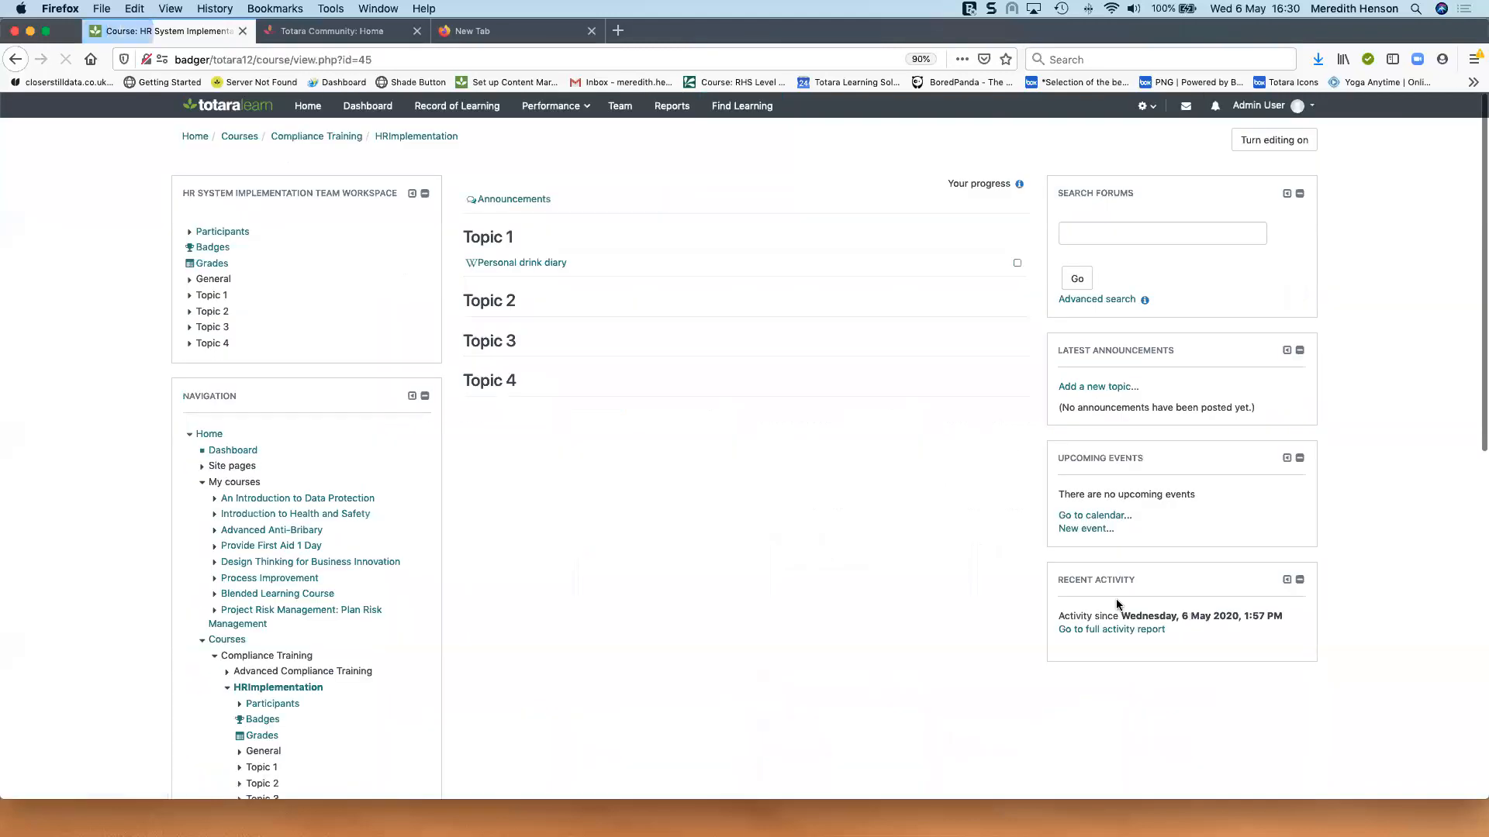
pyautogui.scroll(-5, 269, 609)
pyautogui.scroll(-4, 269, 608)
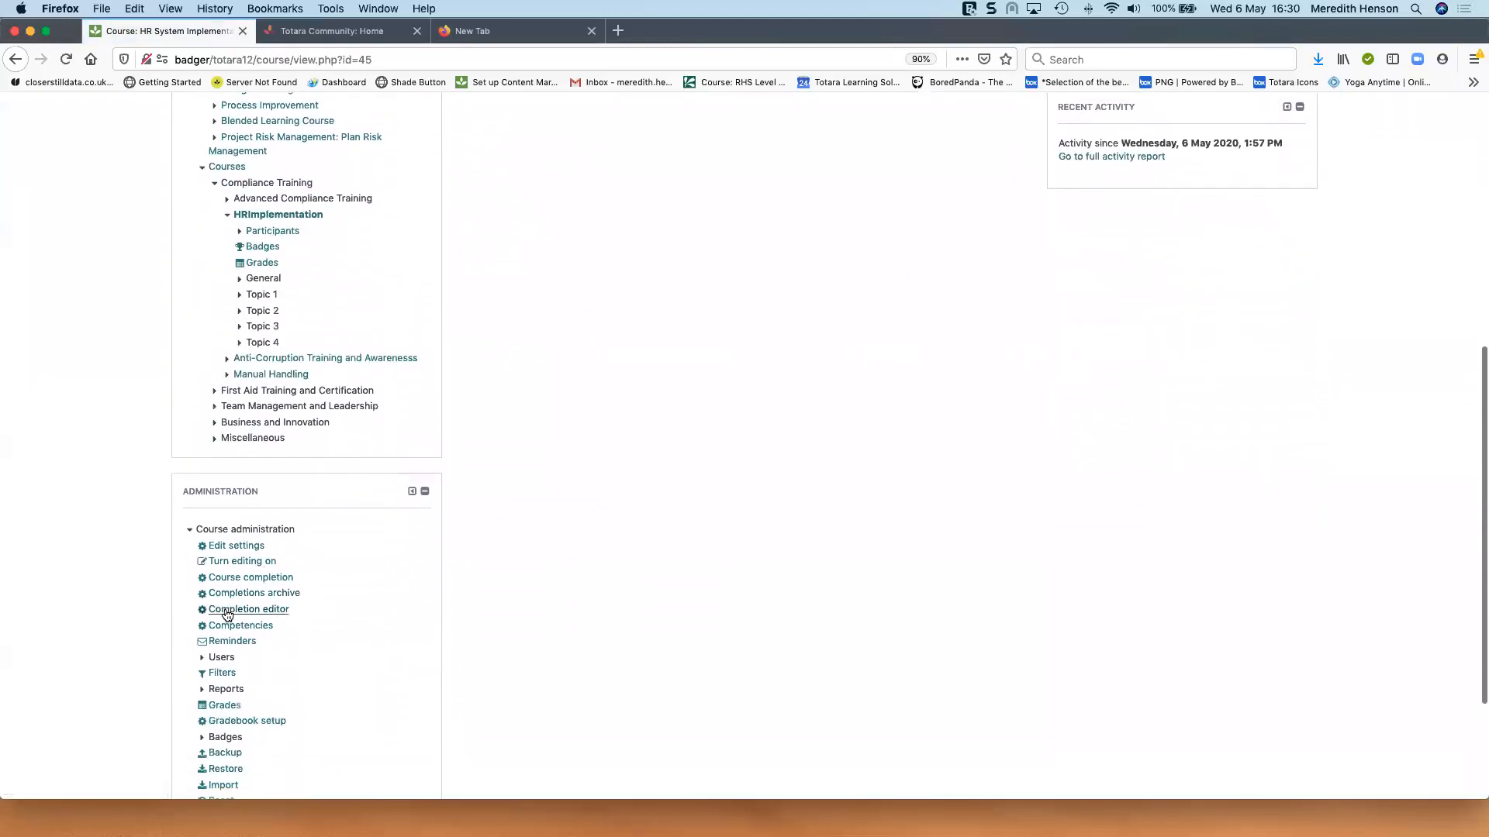
pyautogui.click(238, 516)
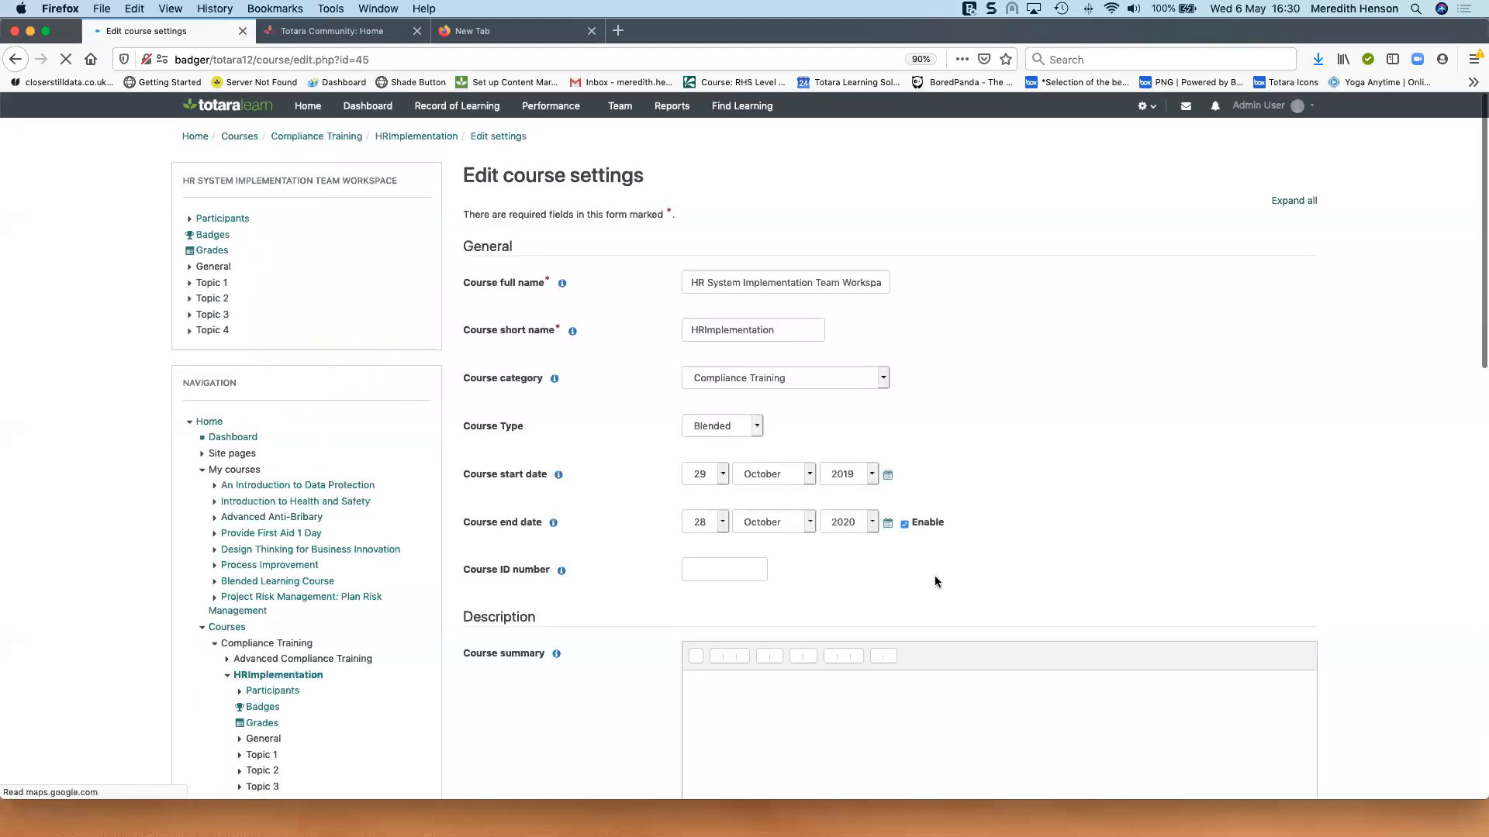
# Step: Set the Course Score custom field to 20 in the course settings and save the course
pyautogui.scroll(-5, 934, 575)
pyautogui.scroll(-5, 608, 545)
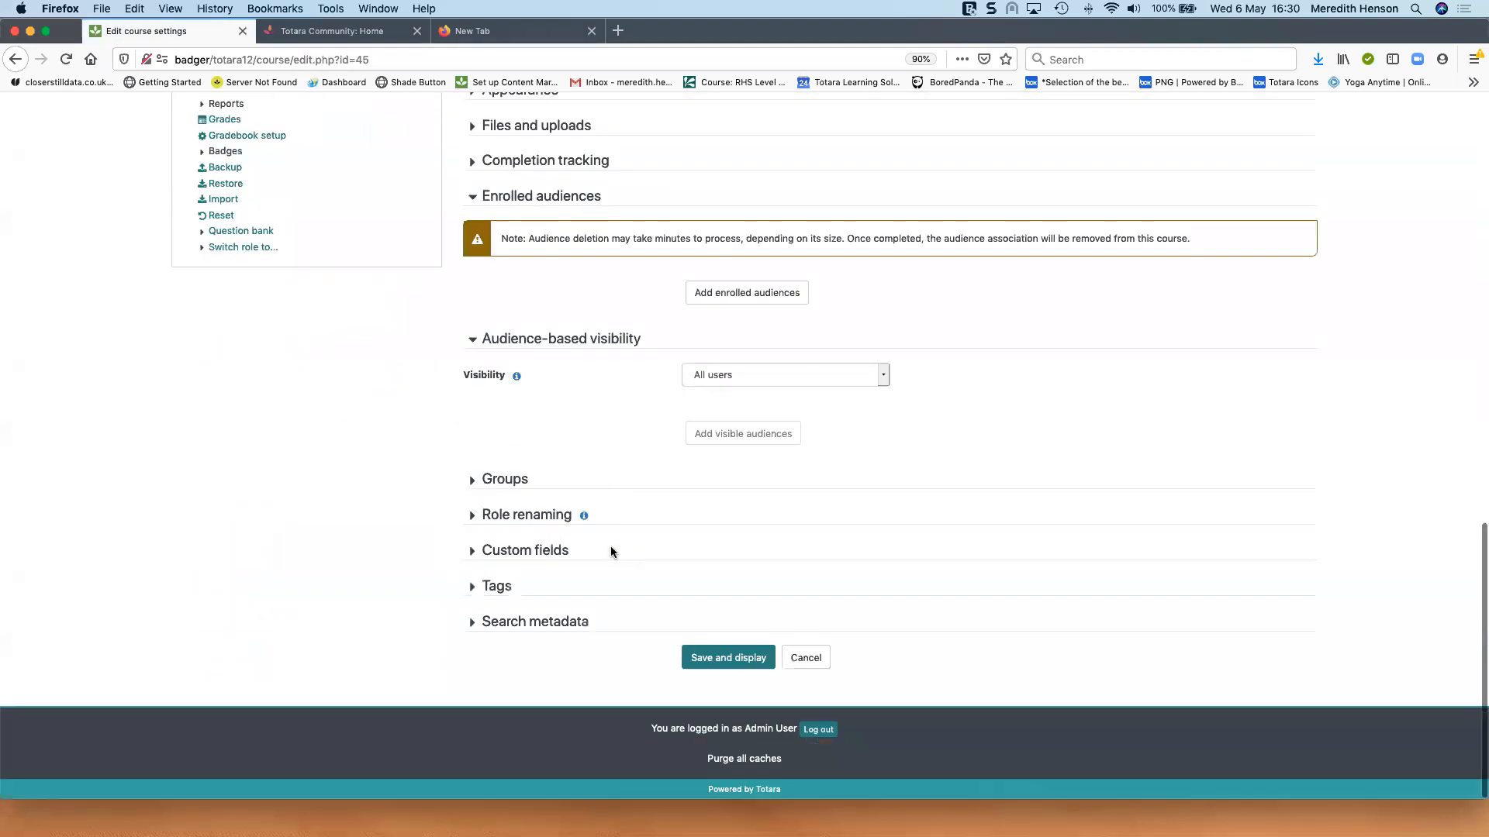
pyautogui.click(466, 550)
pyautogui.scroll(-18, 372, 527)
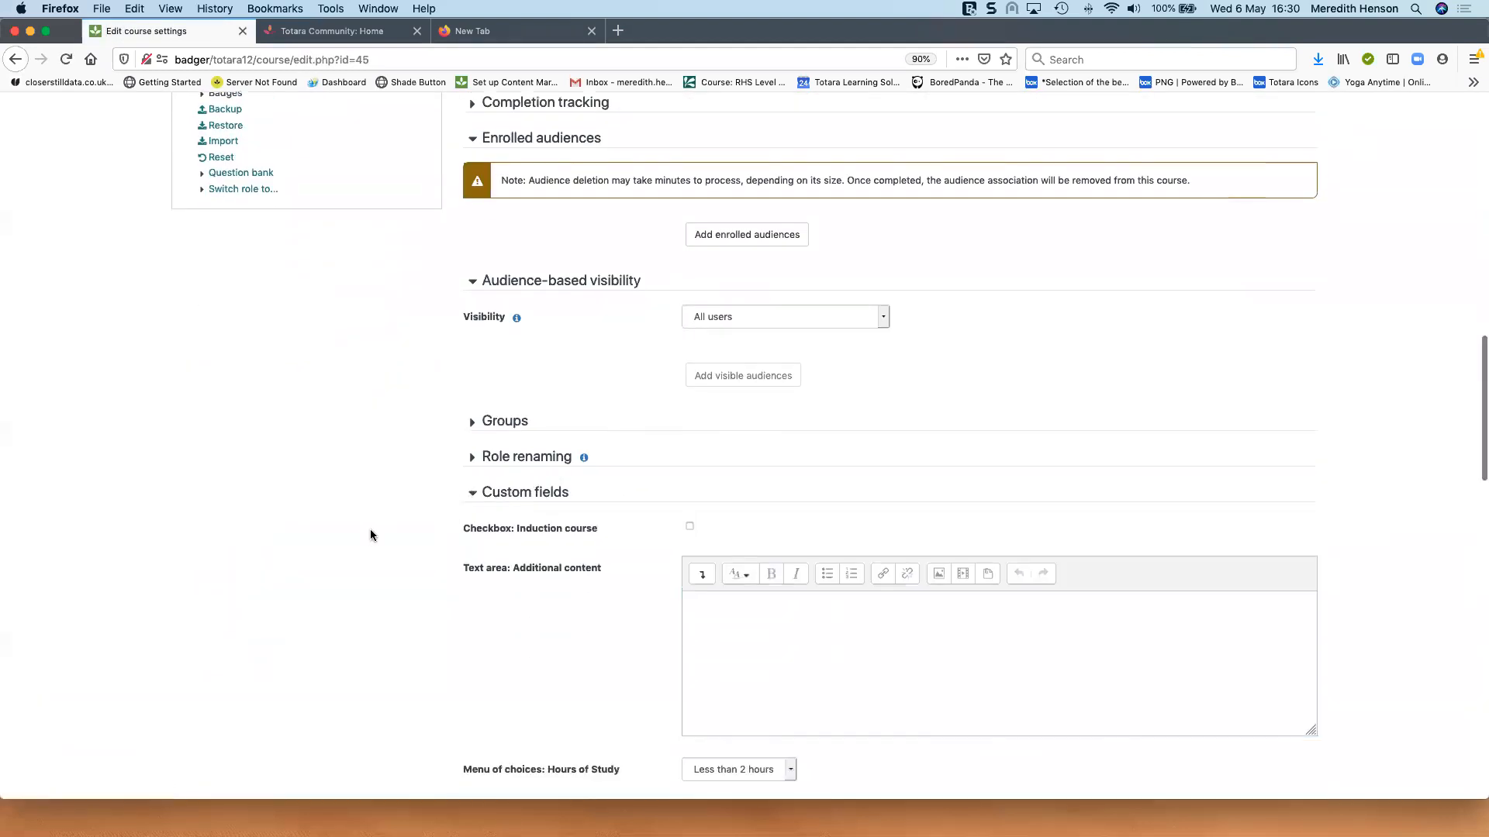
pyautogui.scroll(-3, 380, 518)
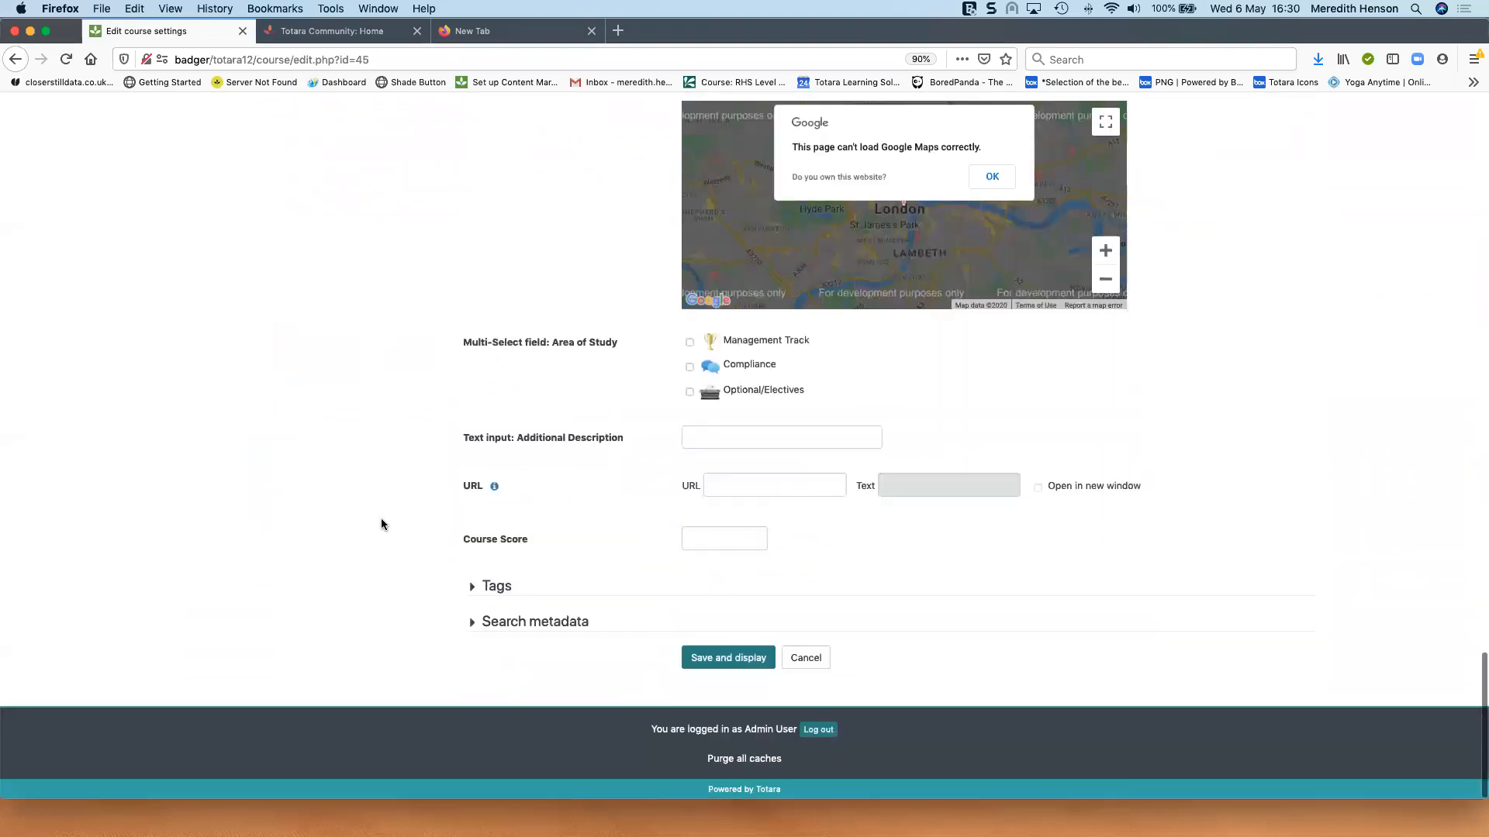
pyautogui.click(727, 536)
pyautogui.write('20')
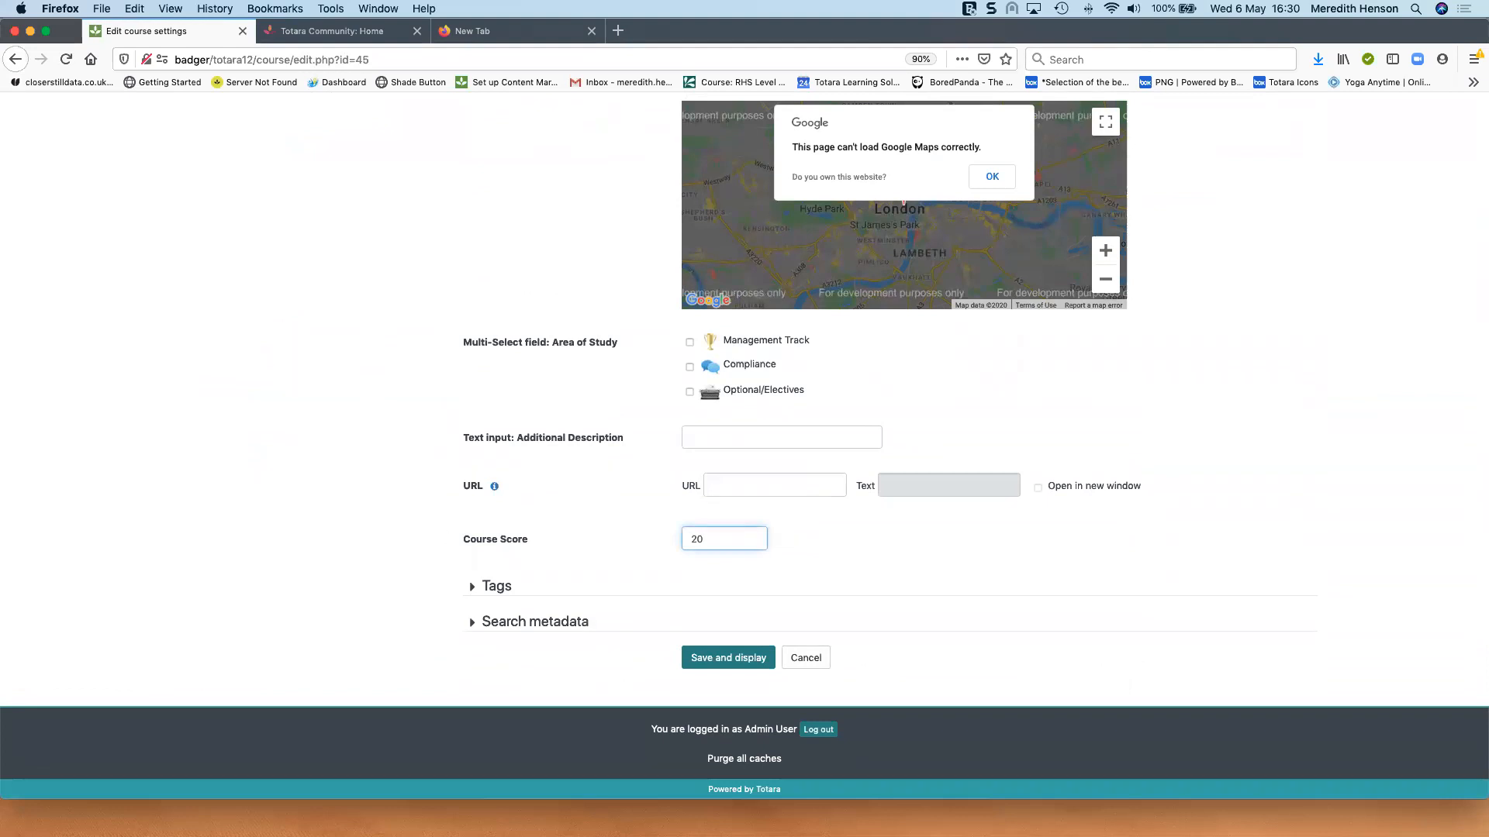
pyautogui.click(728, 659)
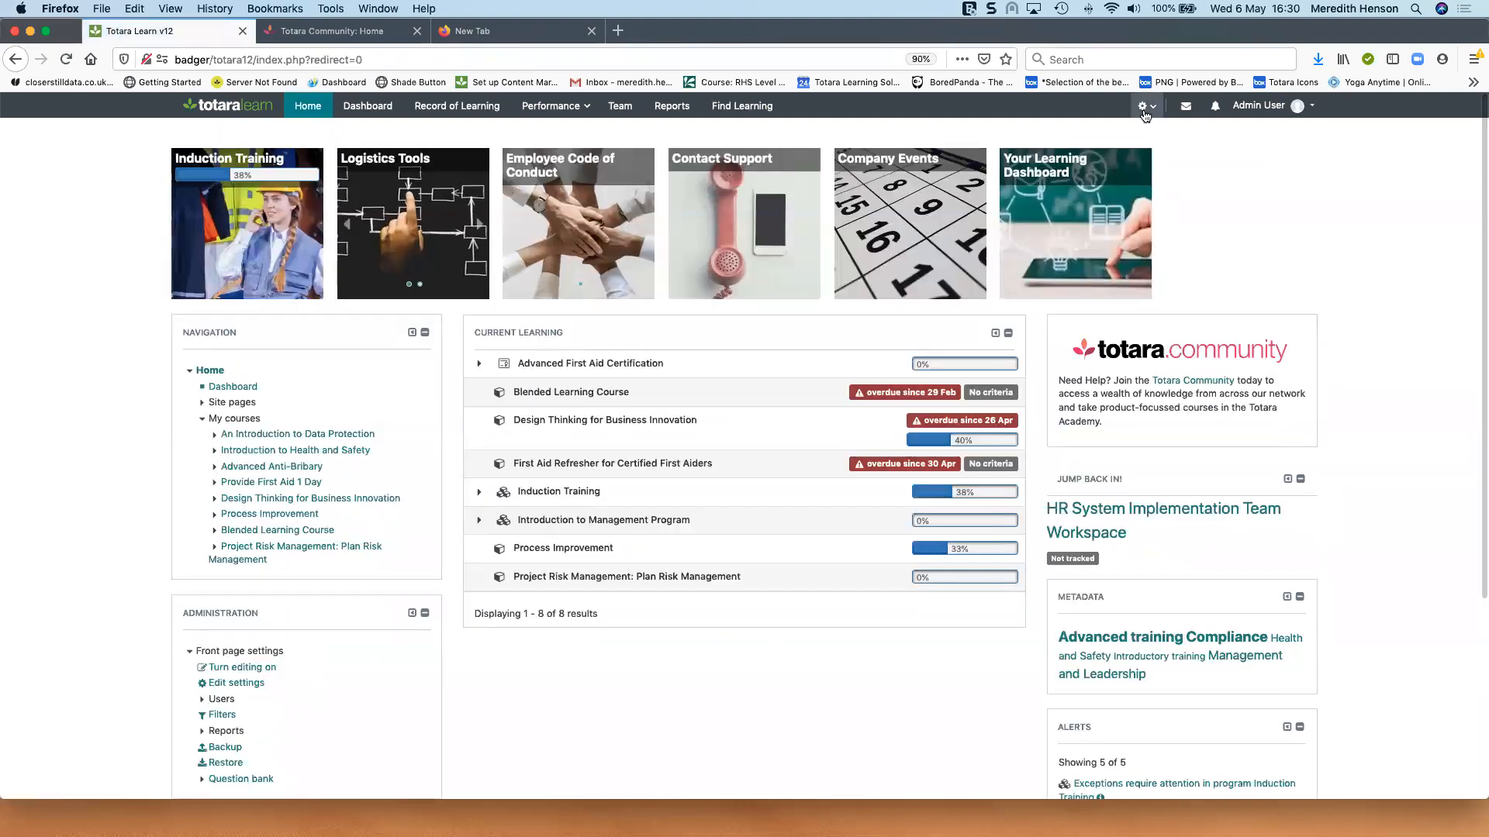
# Step: Open the content of the Induction Training program in the Compliance Training category
pyautogui.click(1145, 115)
pyautogui.click(1022, 210)
pyautogui.click(521, 253)
pyautogui.click(851, 317)
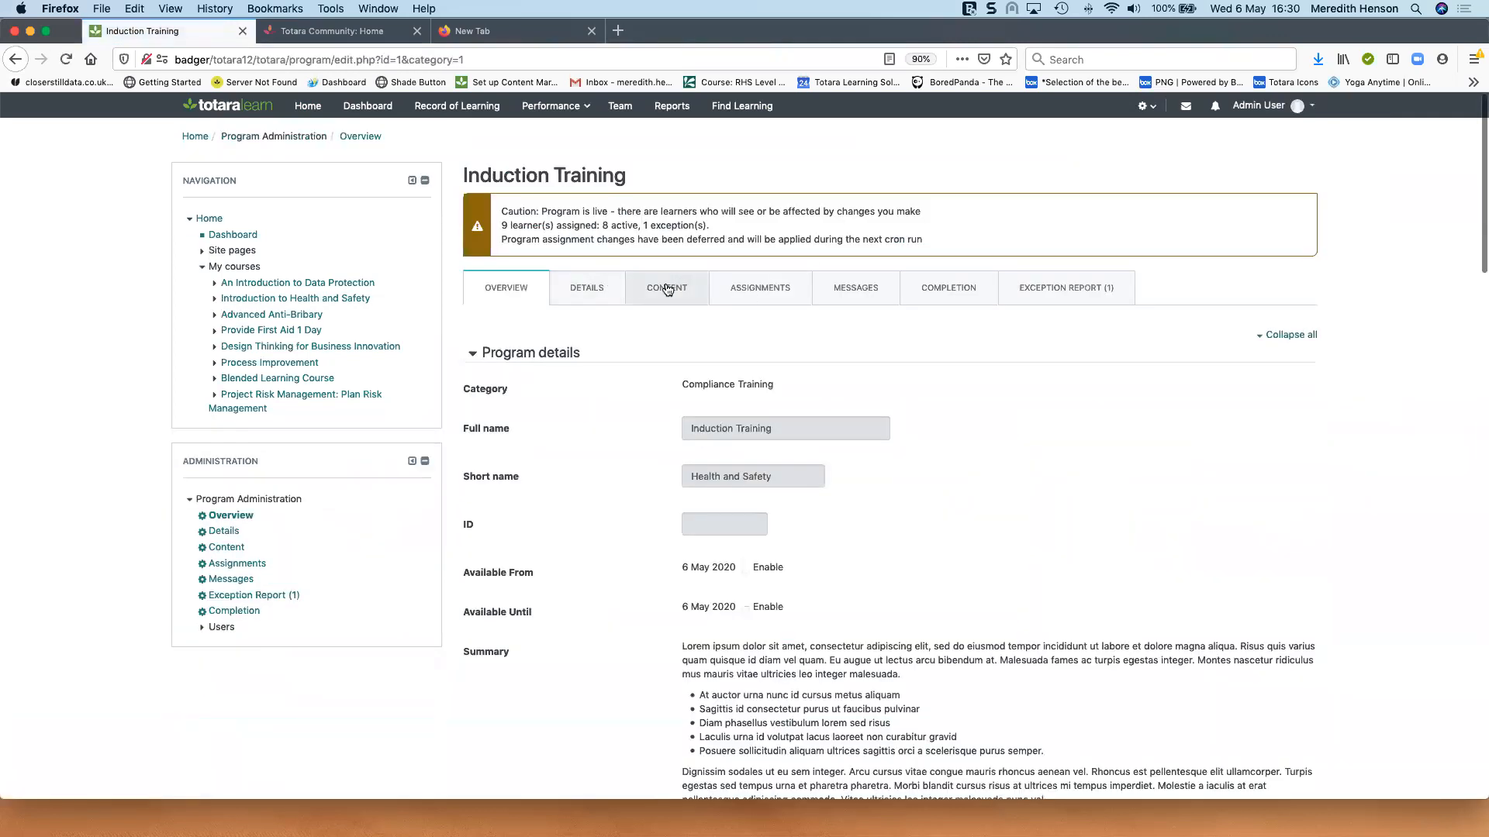
pyautogui.click(665, 289)
pyautogui.scroll(-3, 858, 390)
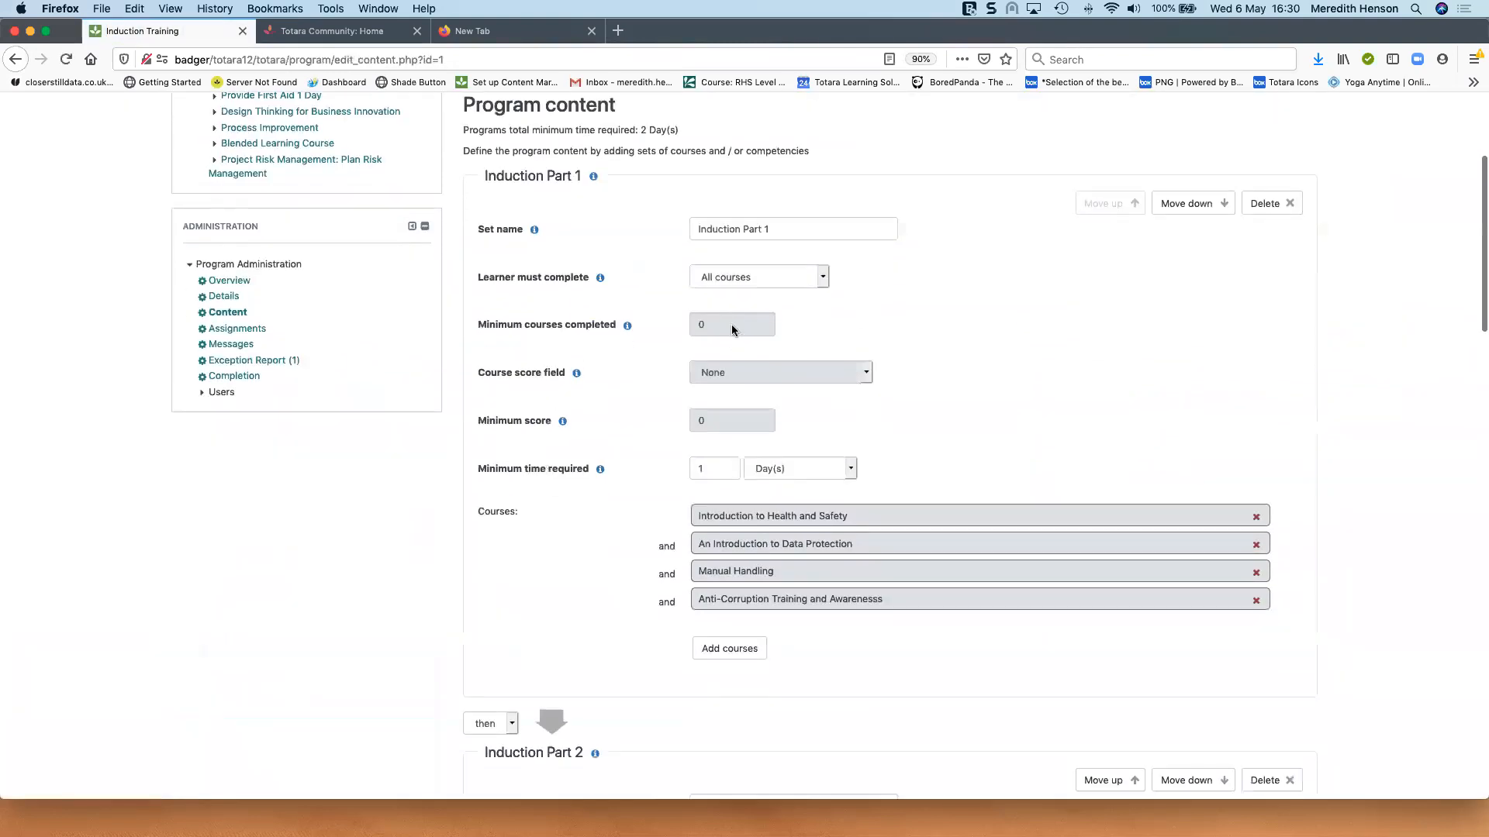
# Step: Try Some courses with Course Score as the score field and minimum score 40 for Induction Part 1, then return to the home page
pyautogui.click(817, 279)
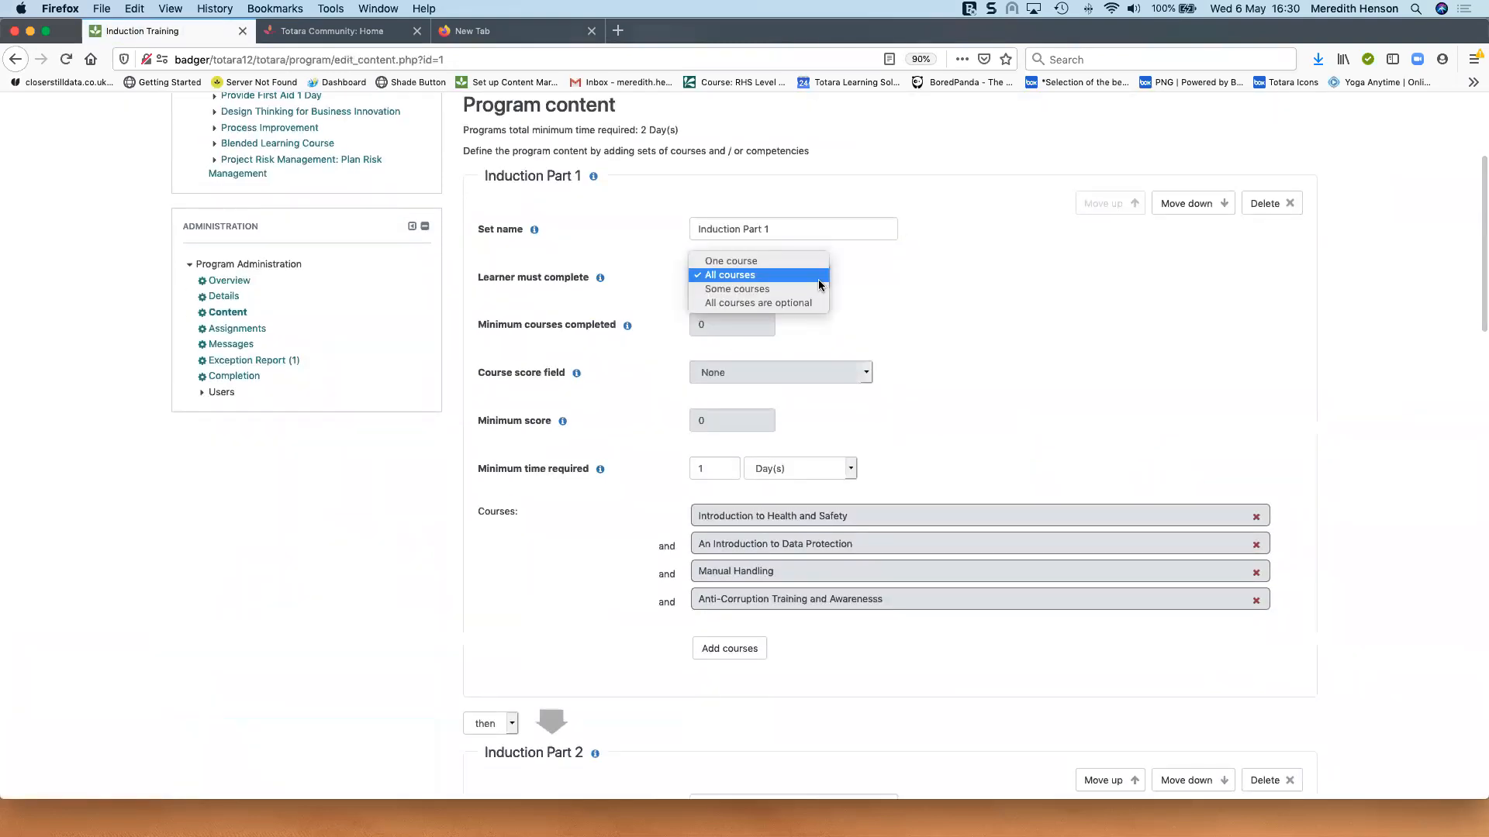
pyautogui.click(775, 290)
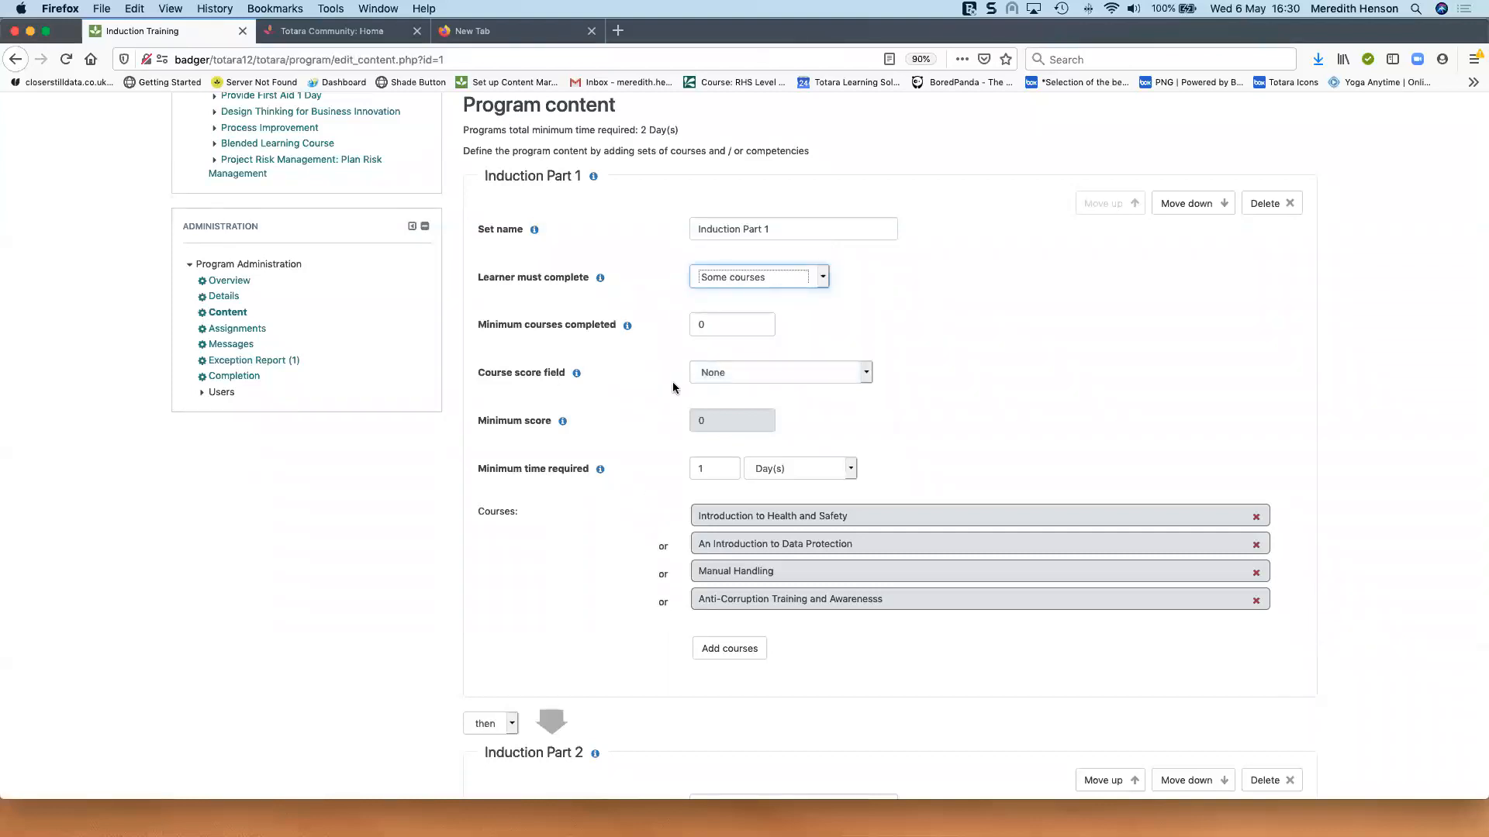
pyautogui.click(865, 373)
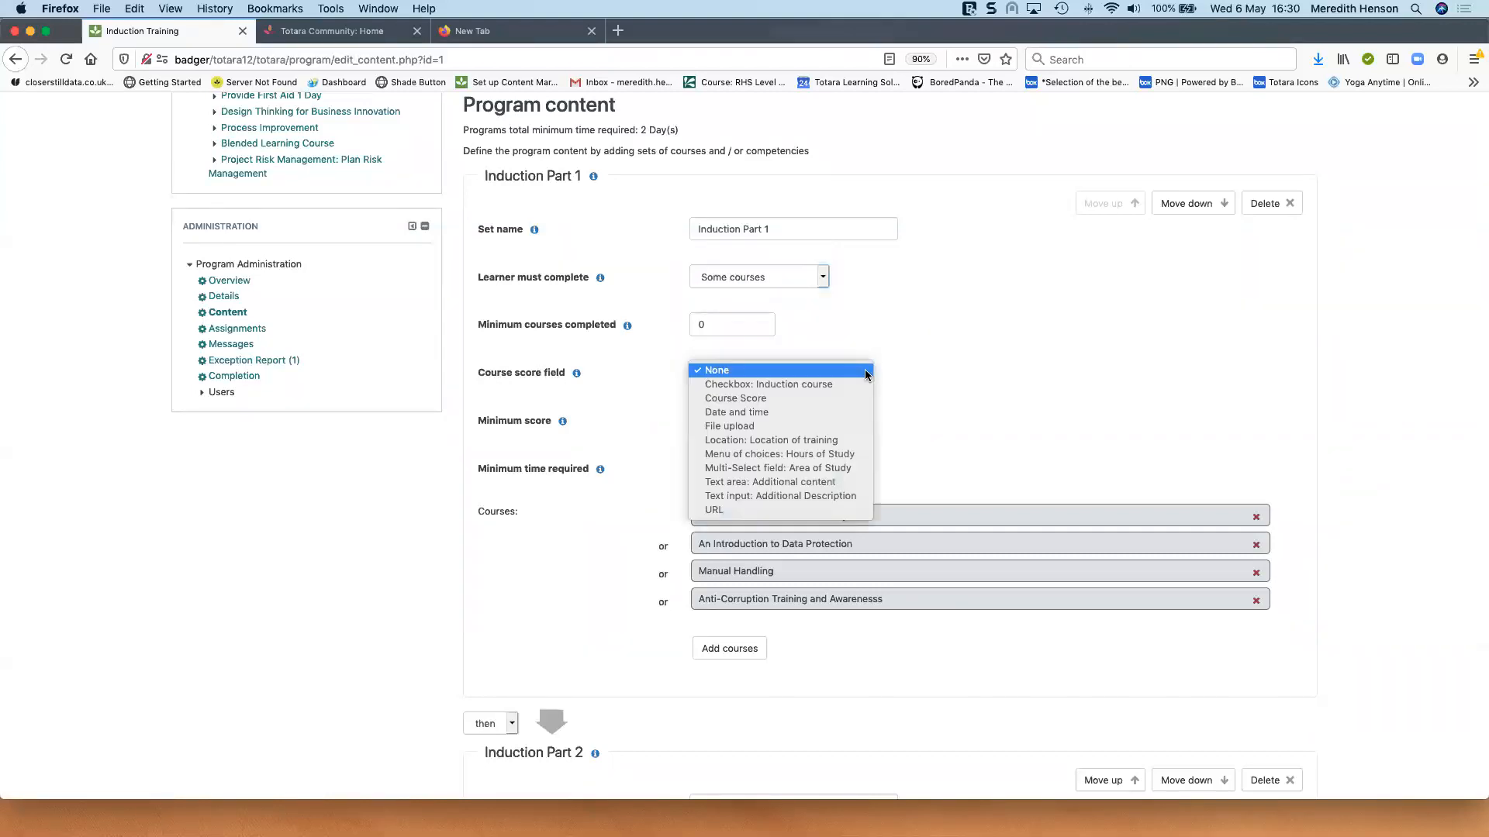
pyautogui.click(751, 397)
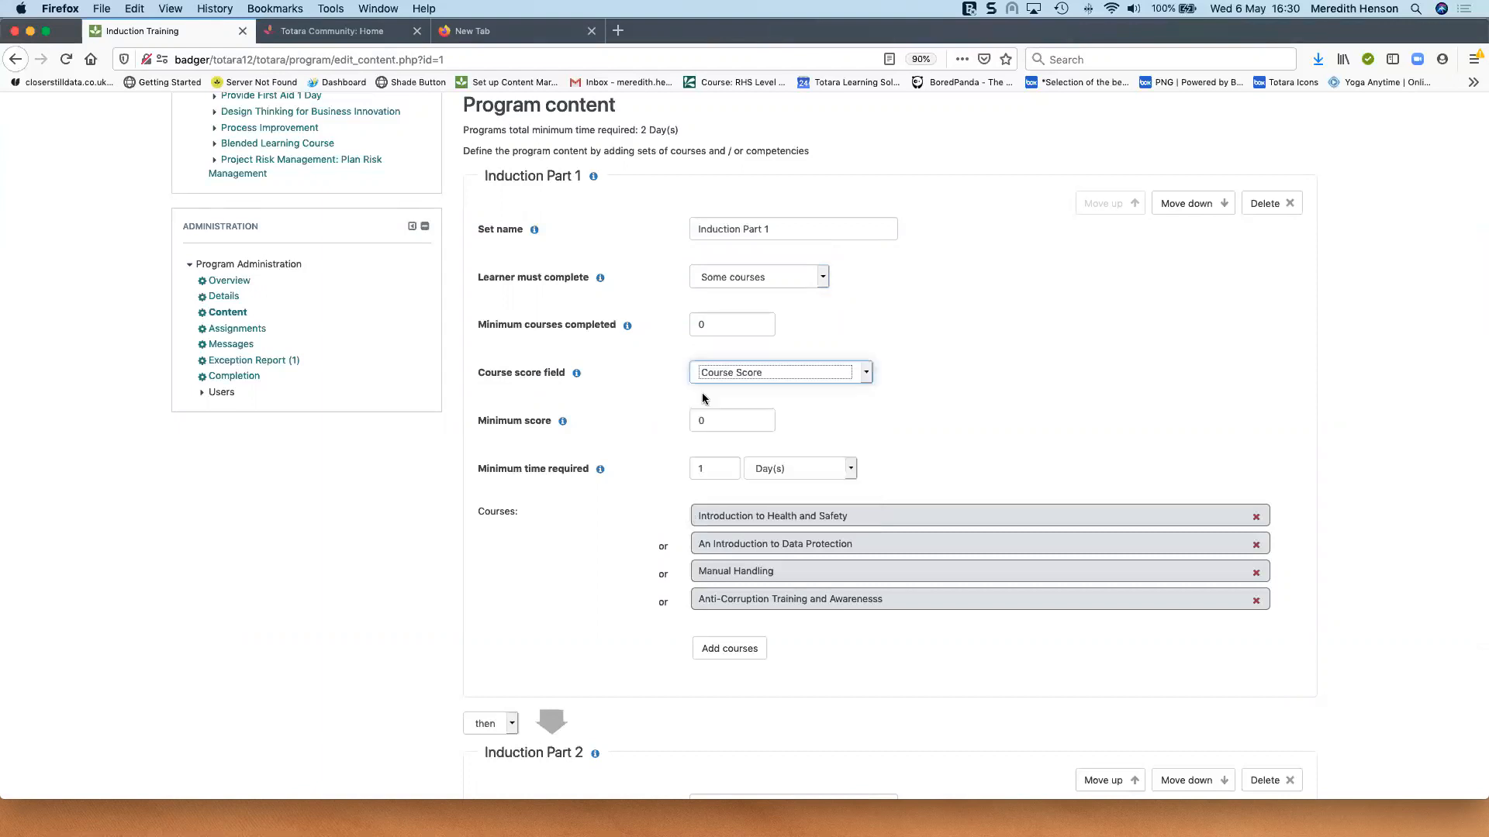
pyautogui.click(751, 421)
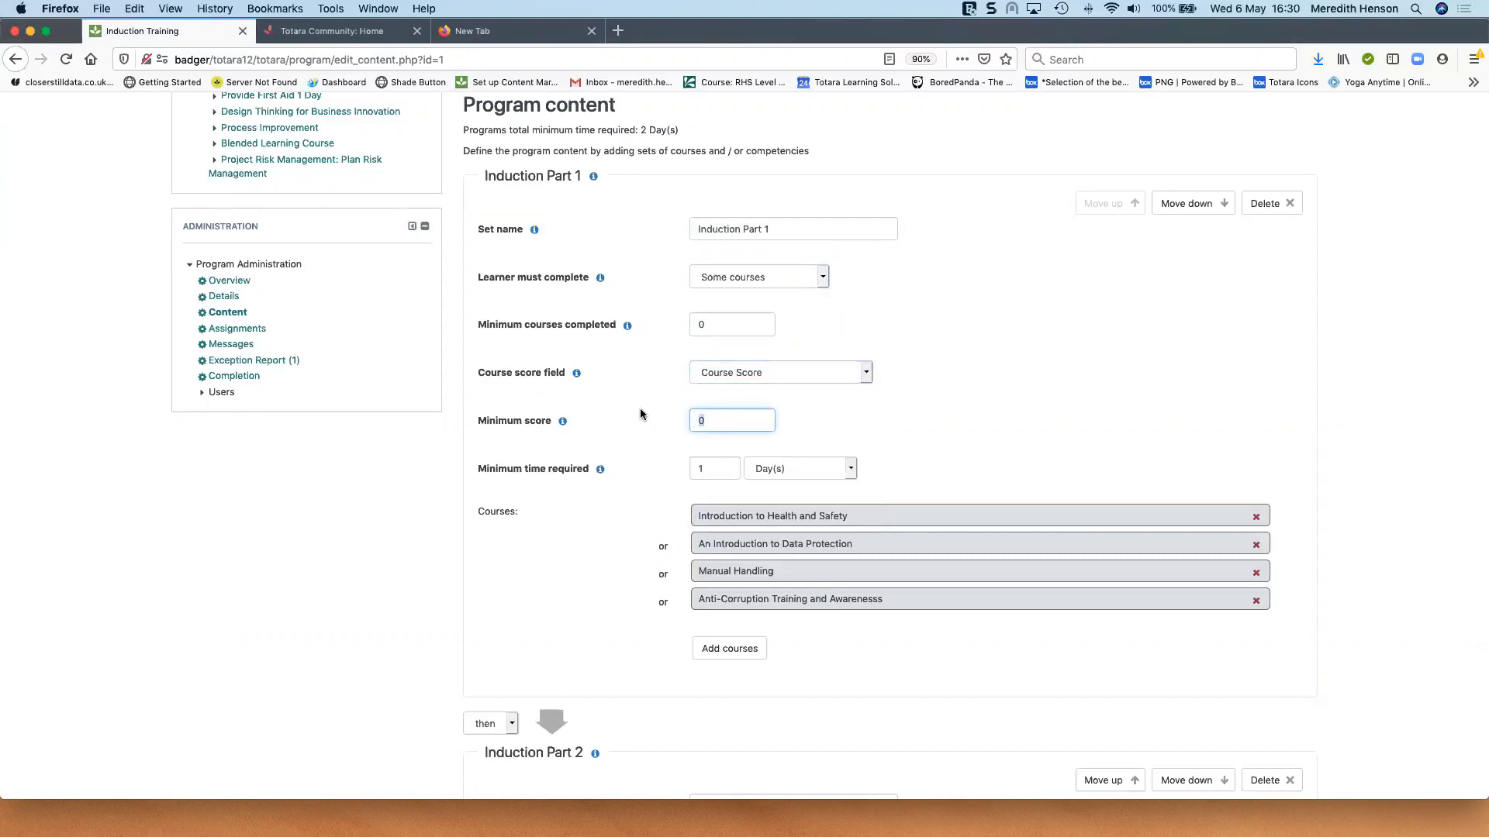
pyautogui.write('40')
pyautogui.scroll(-1, 911, 636)
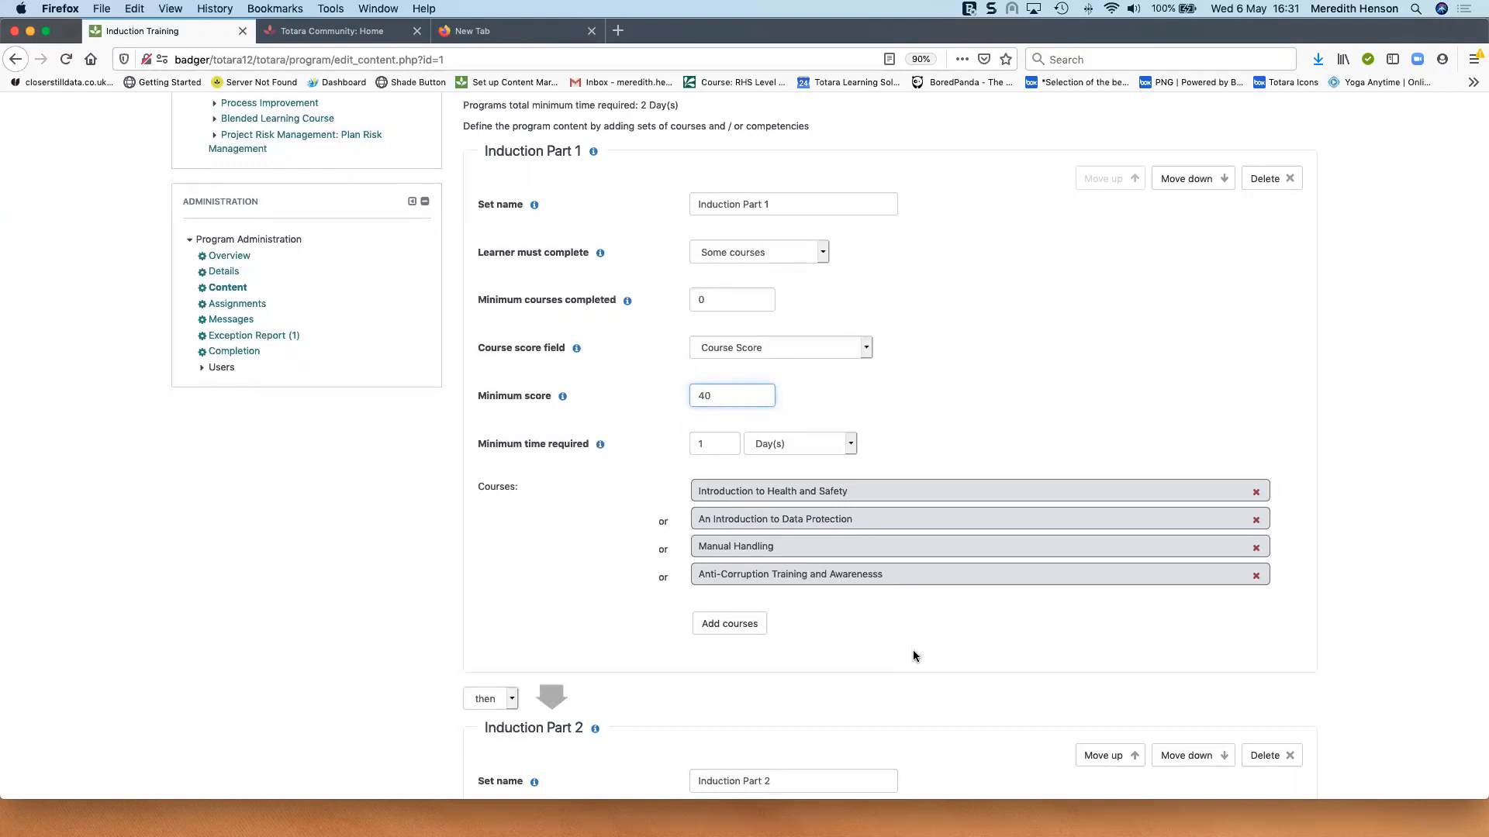
pyautogui.scroll(5, 913, 656)
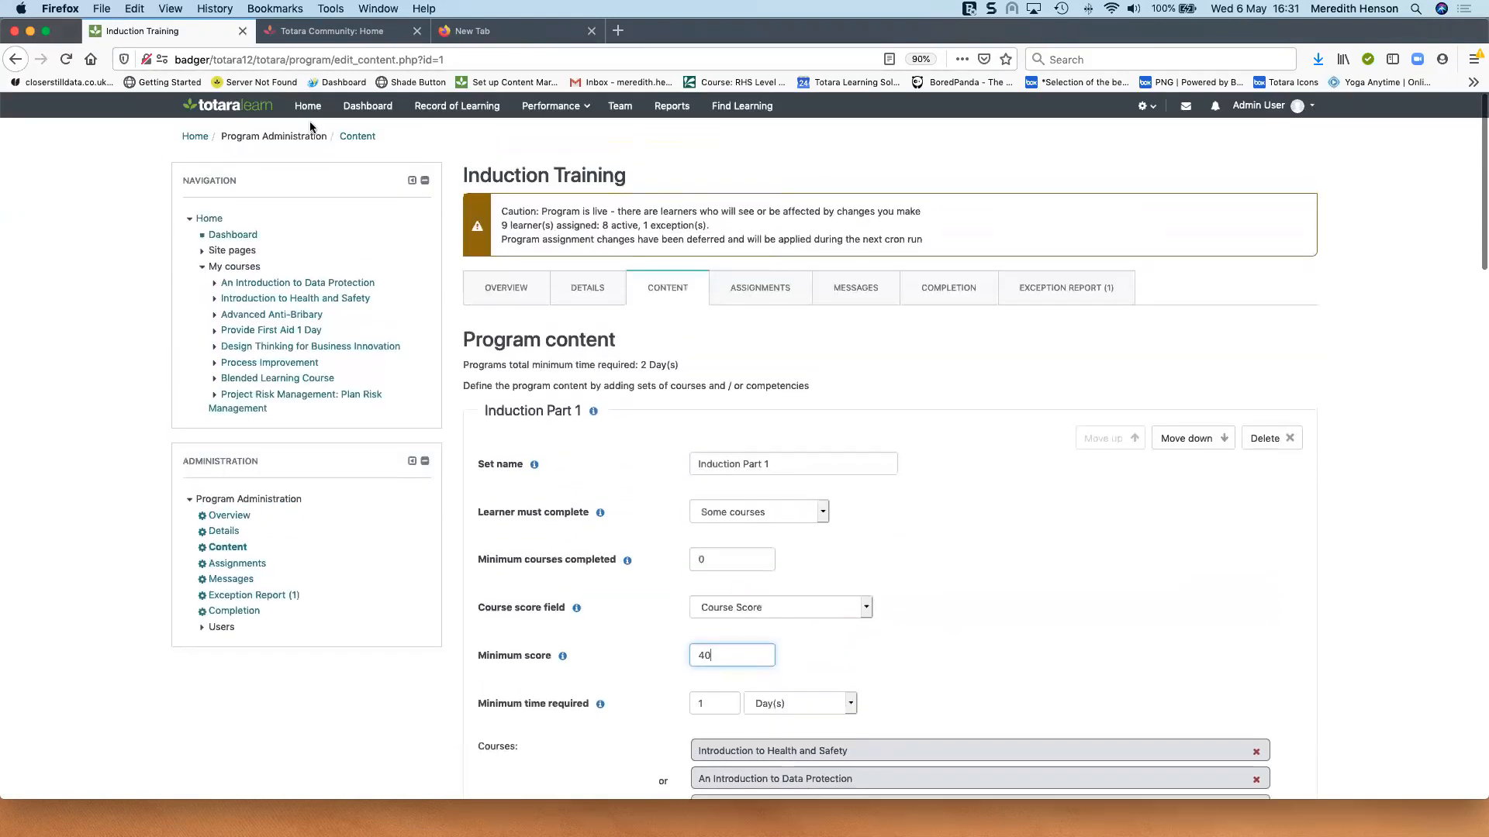
pyautogui.click(308, 113)
pyautogui.click(916, 383)
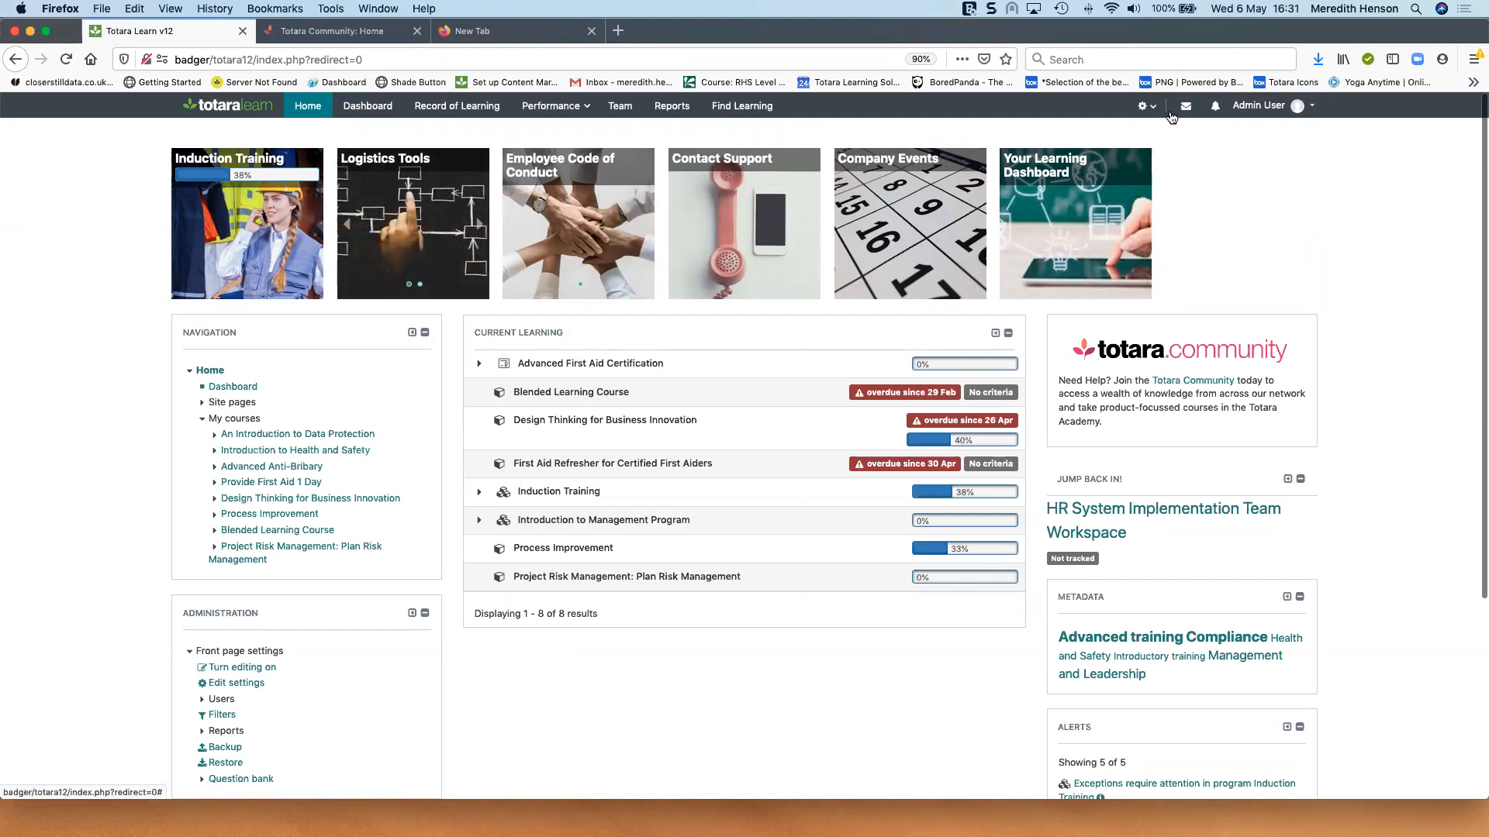
# Step: Turn on home page editing and examine the Logistics Tools gallery tile's configuration, including its interval, leaving the tile settings without saving
pyautogui.click(1146, 107)
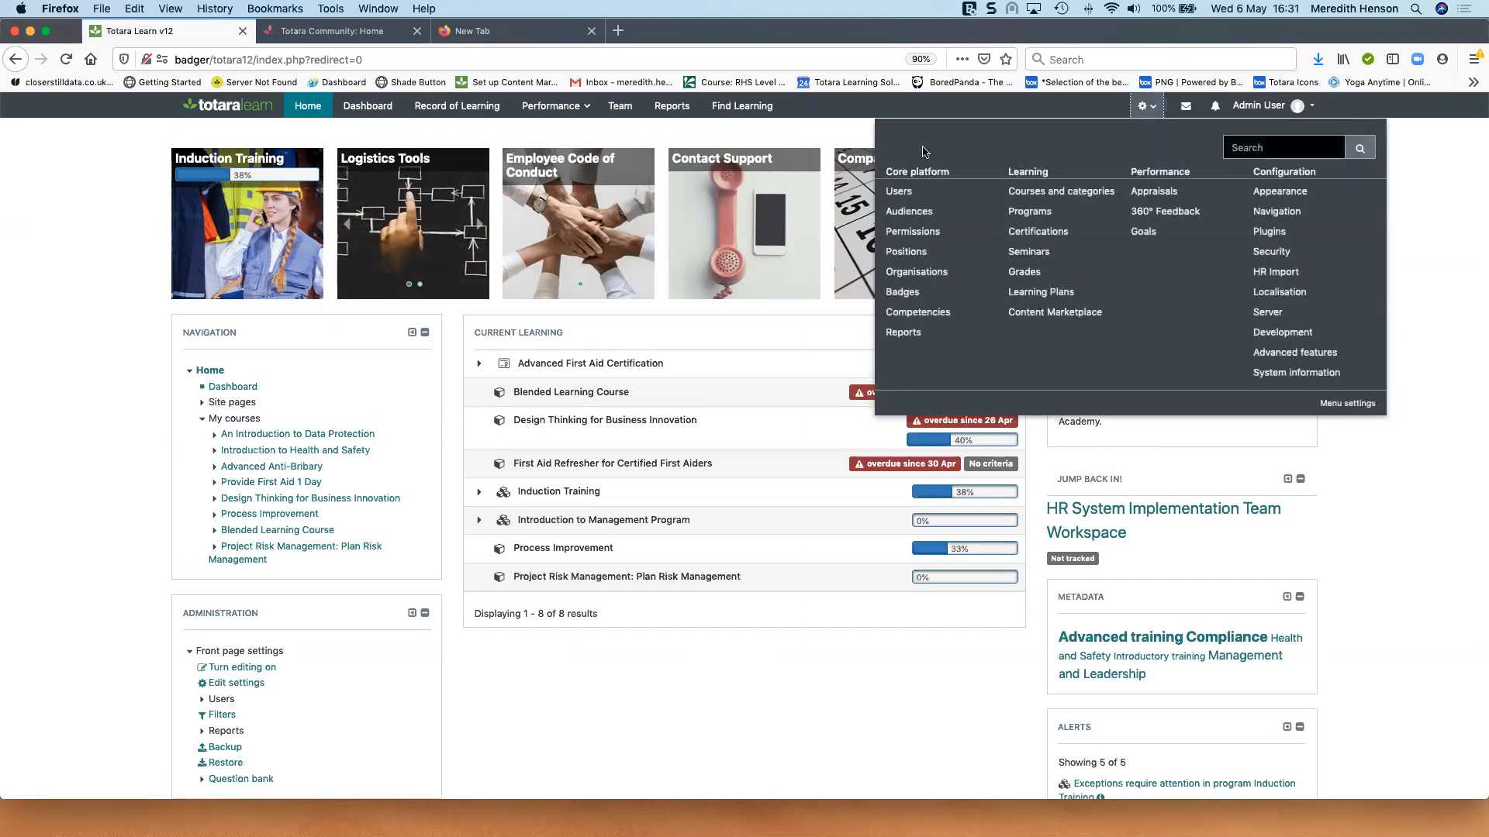
pyautogui.click(242, 668)
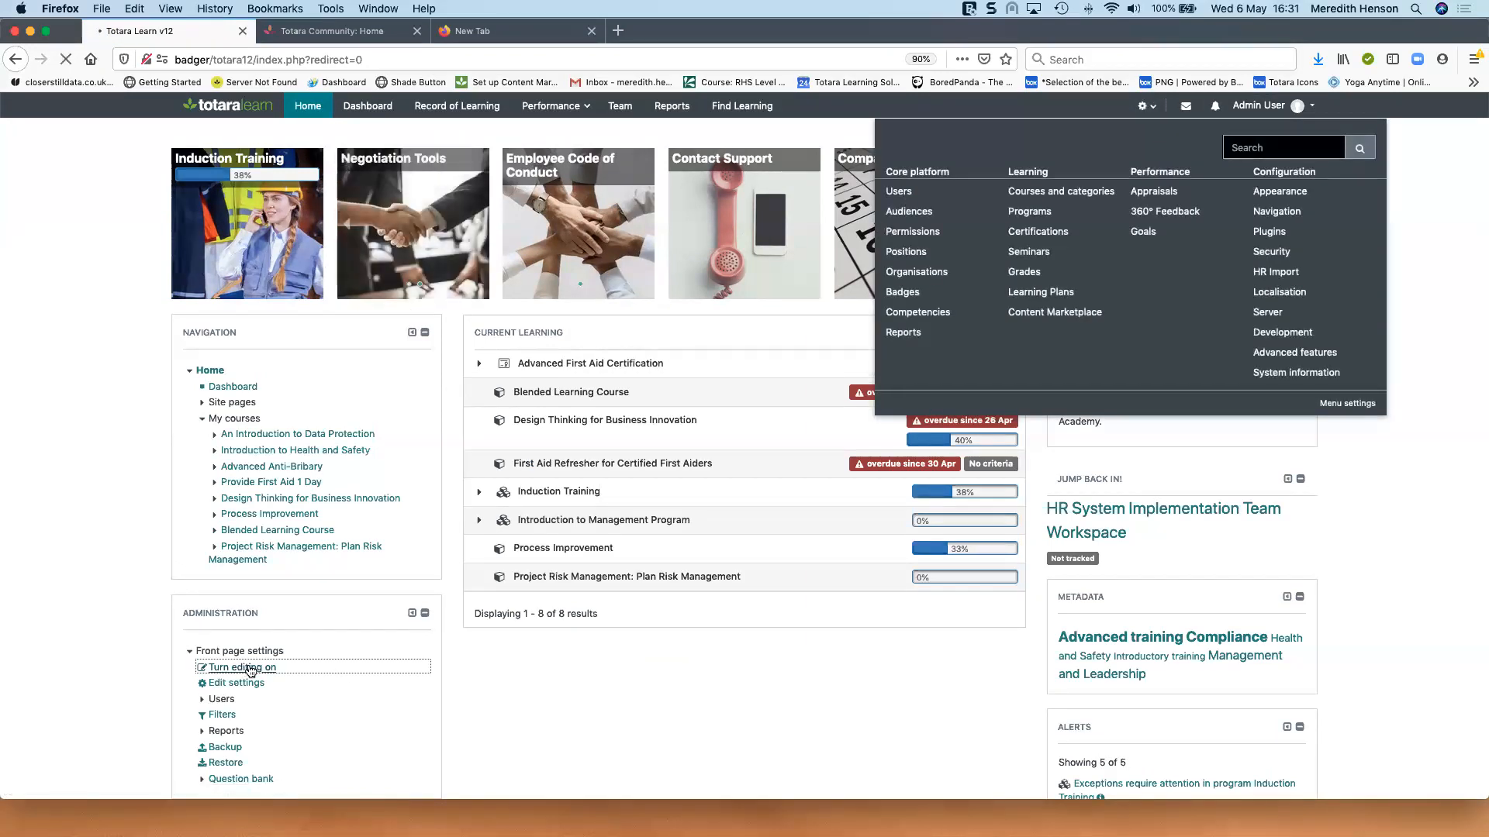
pyautogui.click(476, 233)
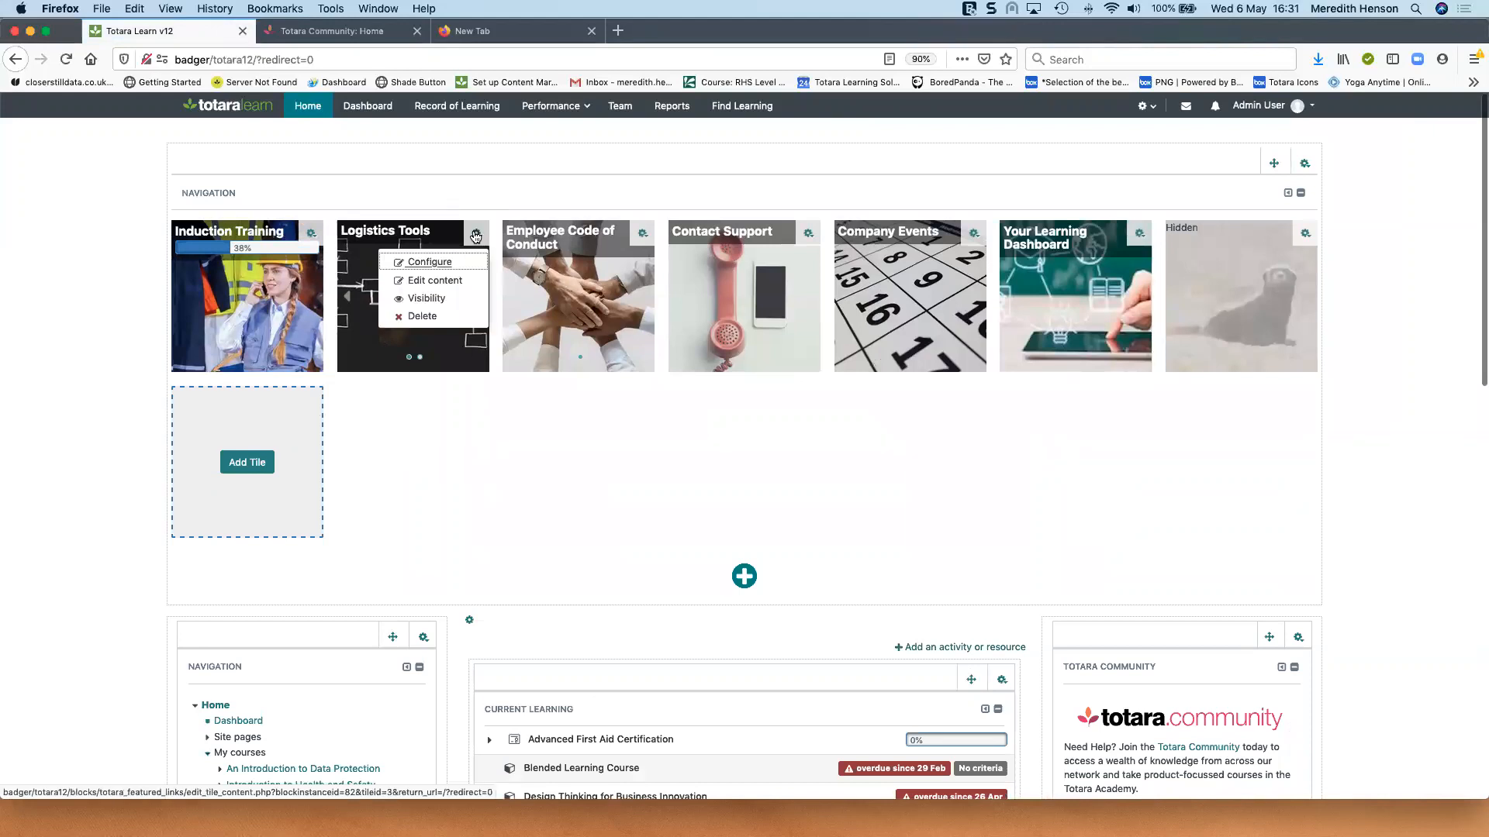
pyautogui.click(449, 264)
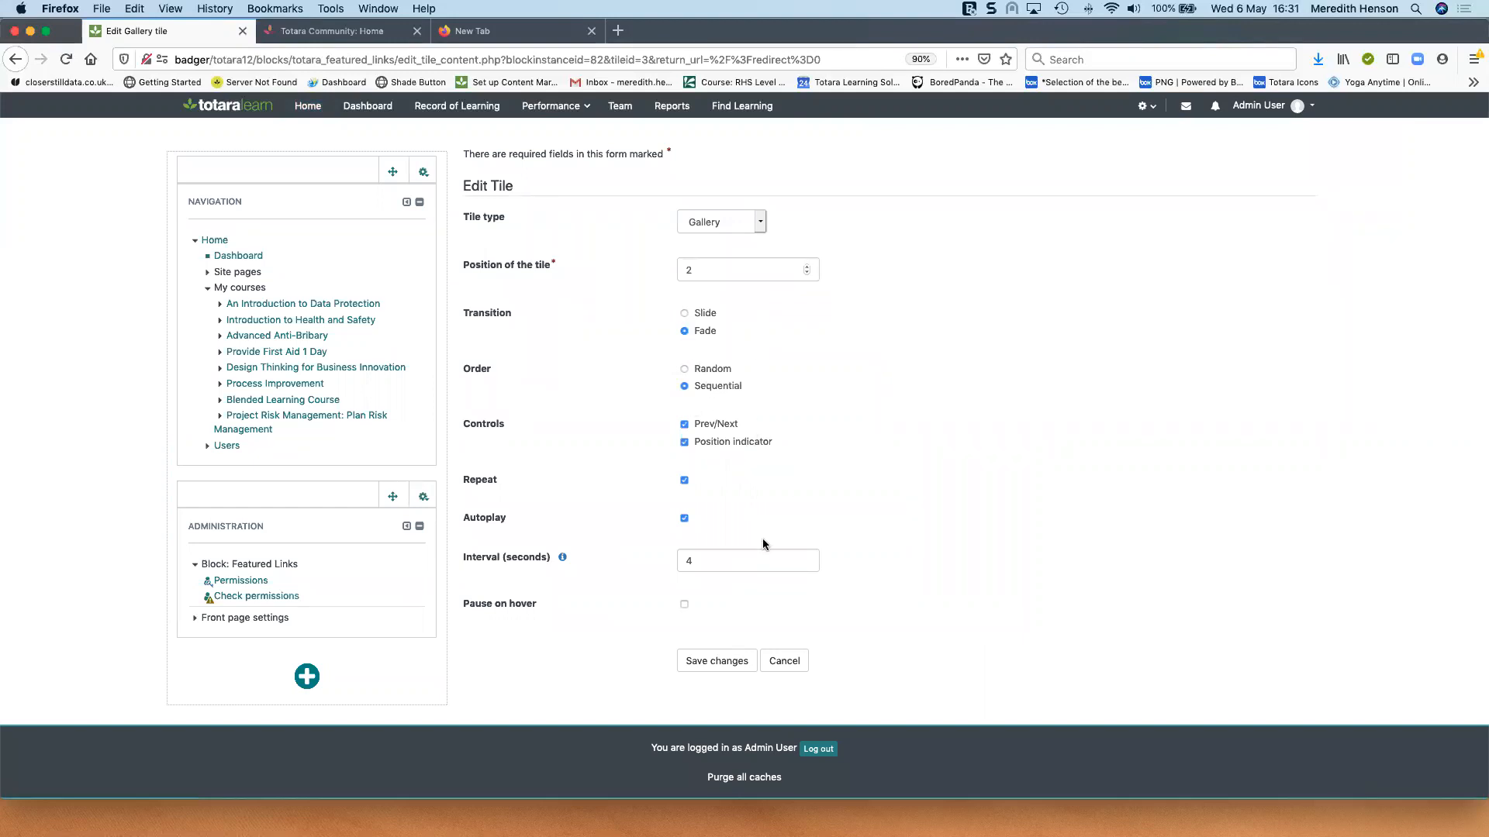
pyautogui.moveTo(718, 560); pyautogui.dragTo(527, 560)
pyautogui.click(792, 667)
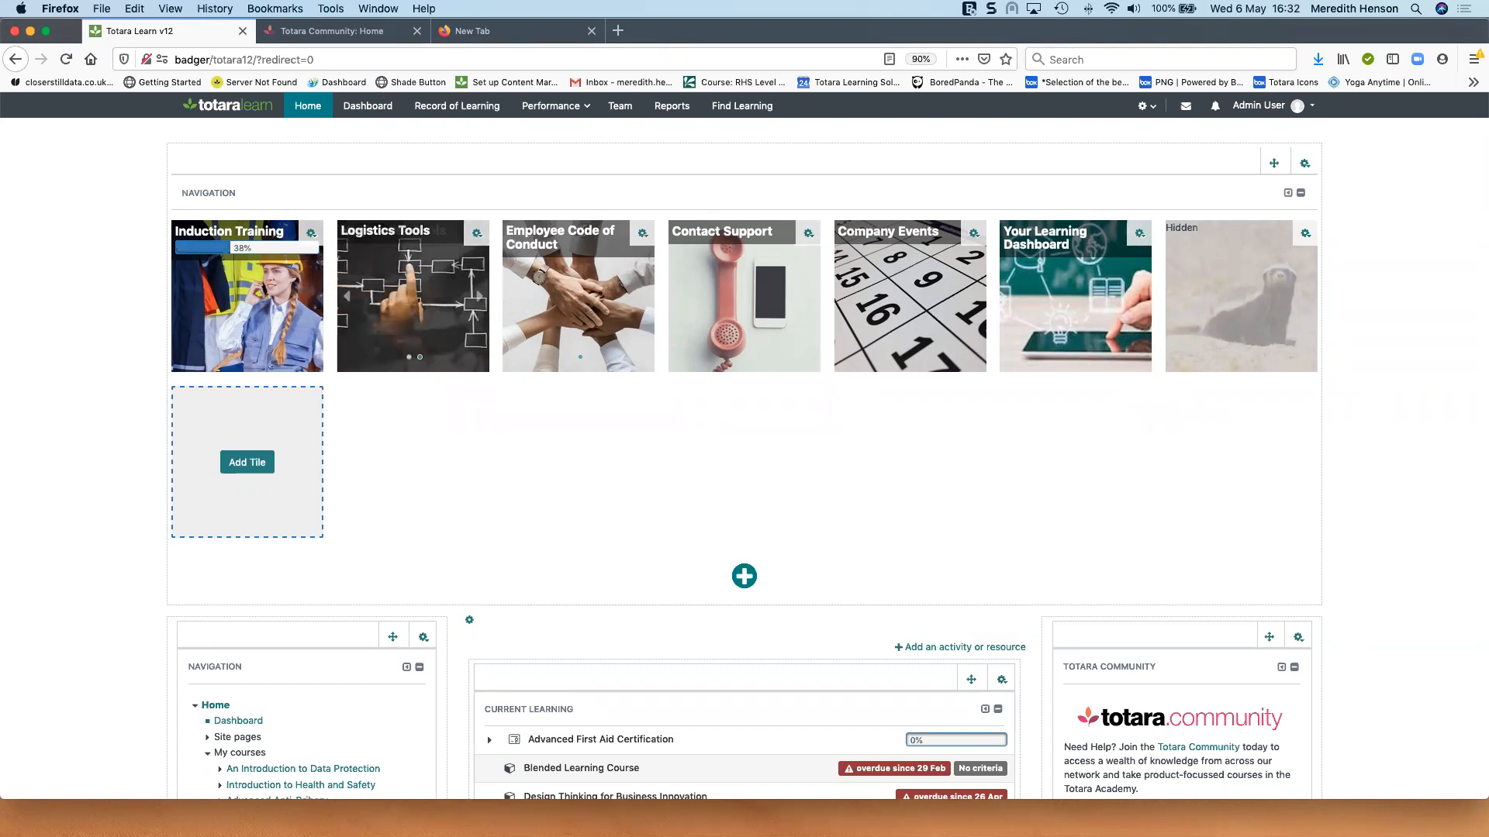
# Step: Open the pending course requests from course and category management
pyautogui.click(1147, 107)
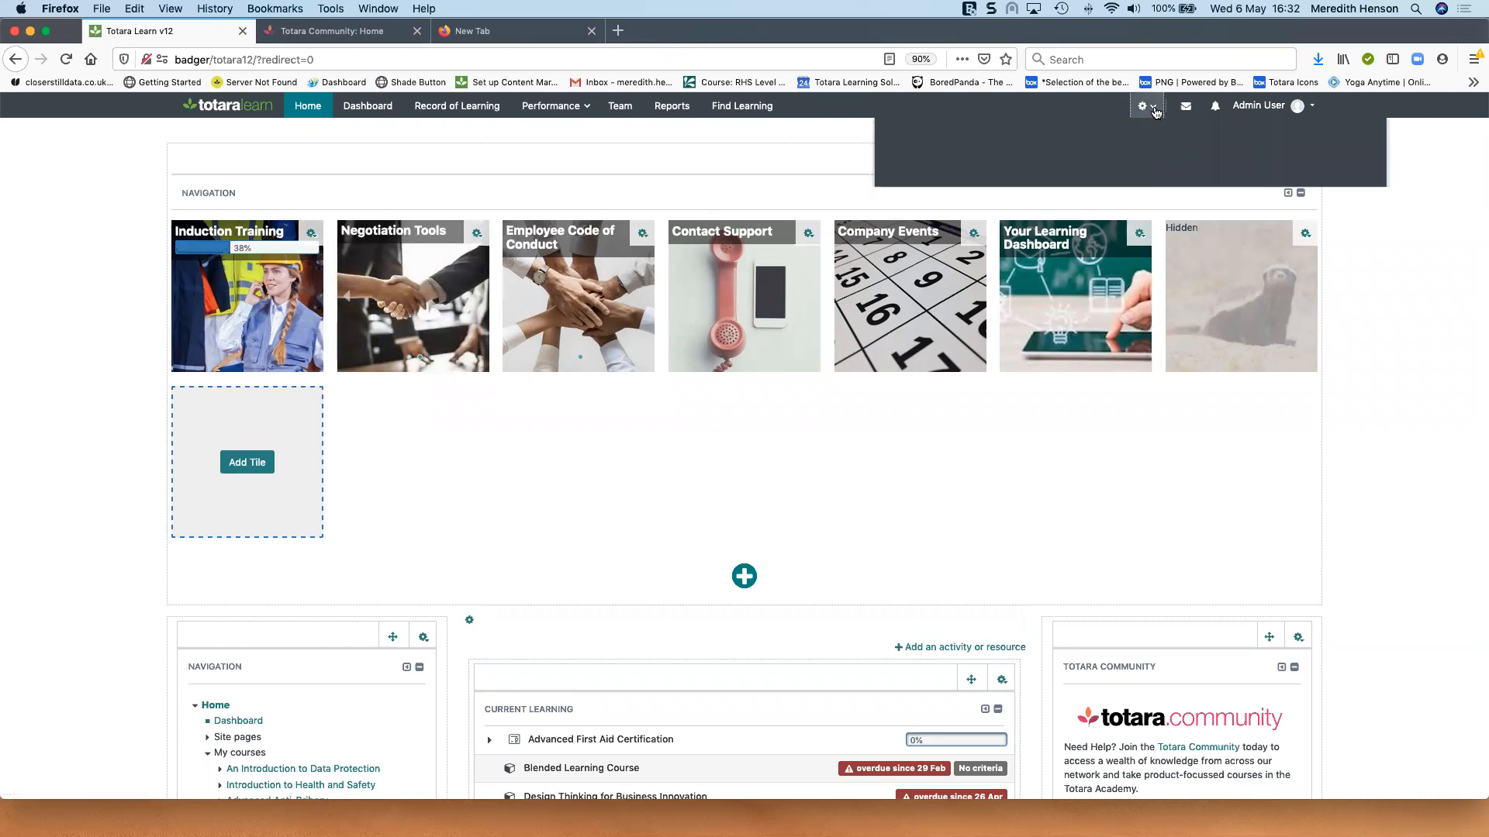
pyautogui.click(1060, 192)
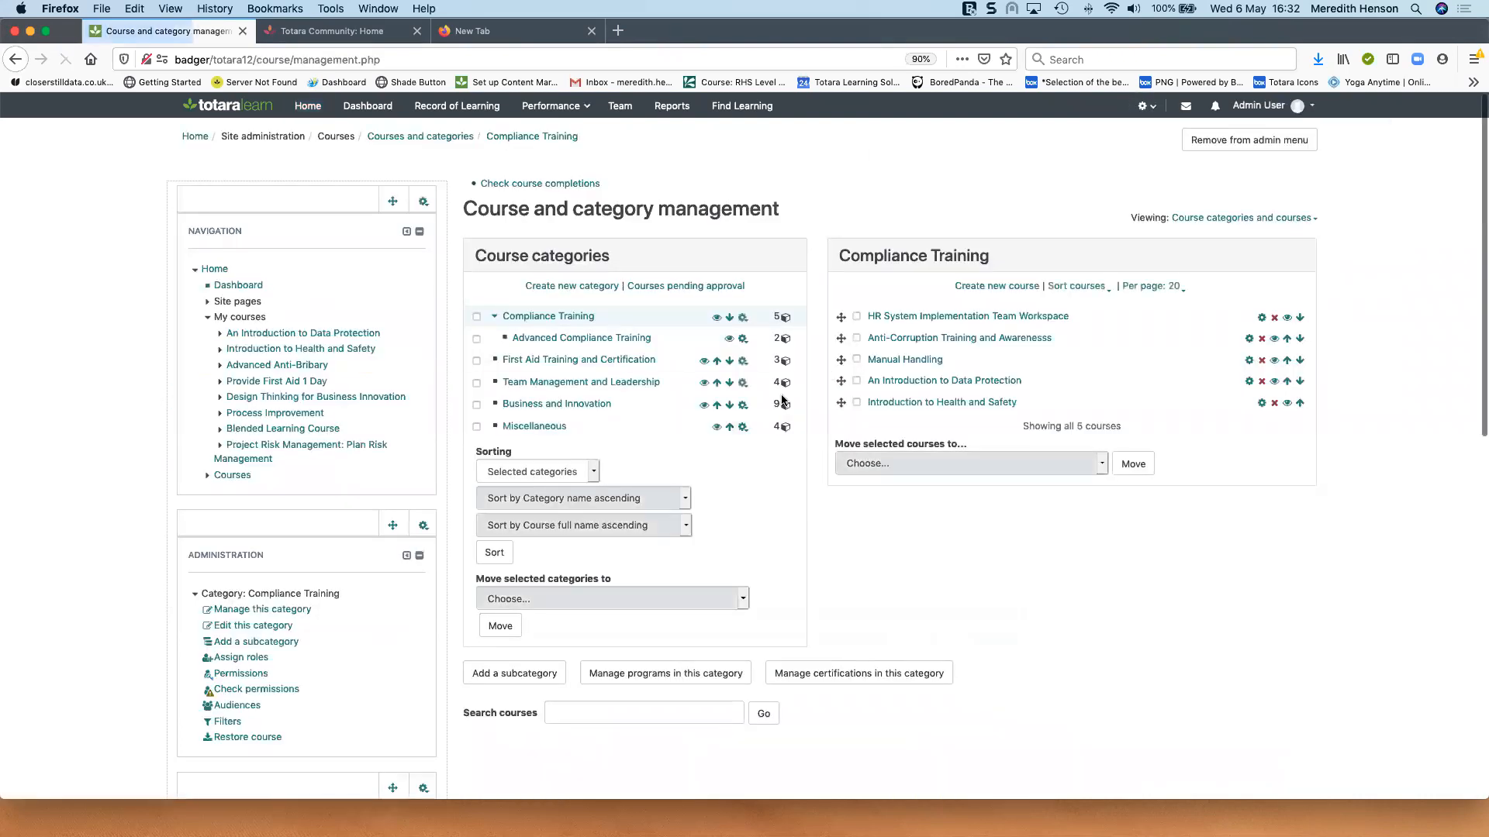
pyautogui.scroll(-3, 360, 526)
pyautogui.scroll(-6, 360, 526)
pyautogui.click(256, 370)
# Step: Reject the pending CoP example course request with the reason "DENIED" and return to the pending requests
pyautogui.click(1249, 329)
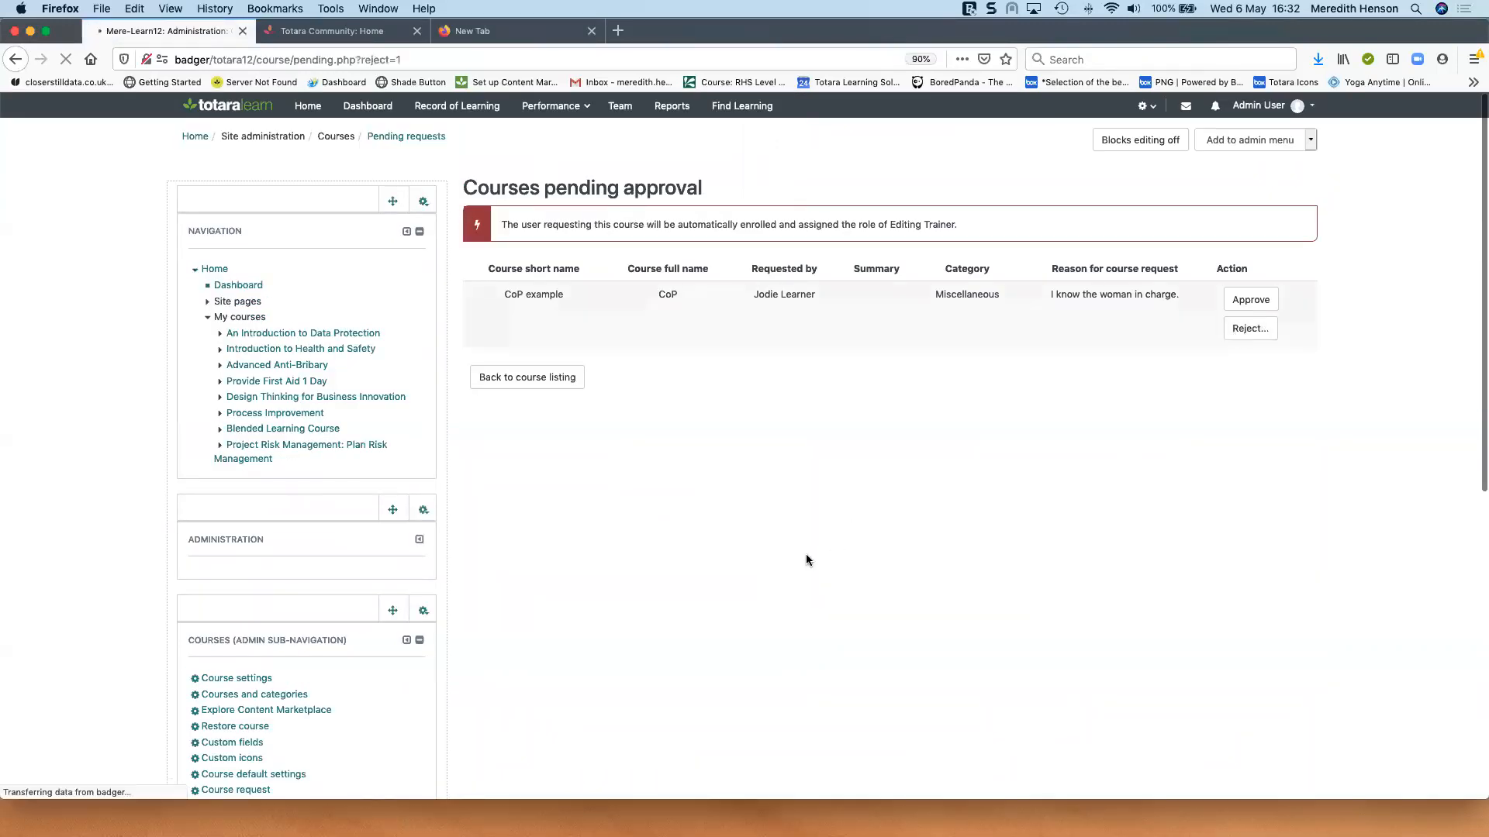
pyautogui.click(837, 359)
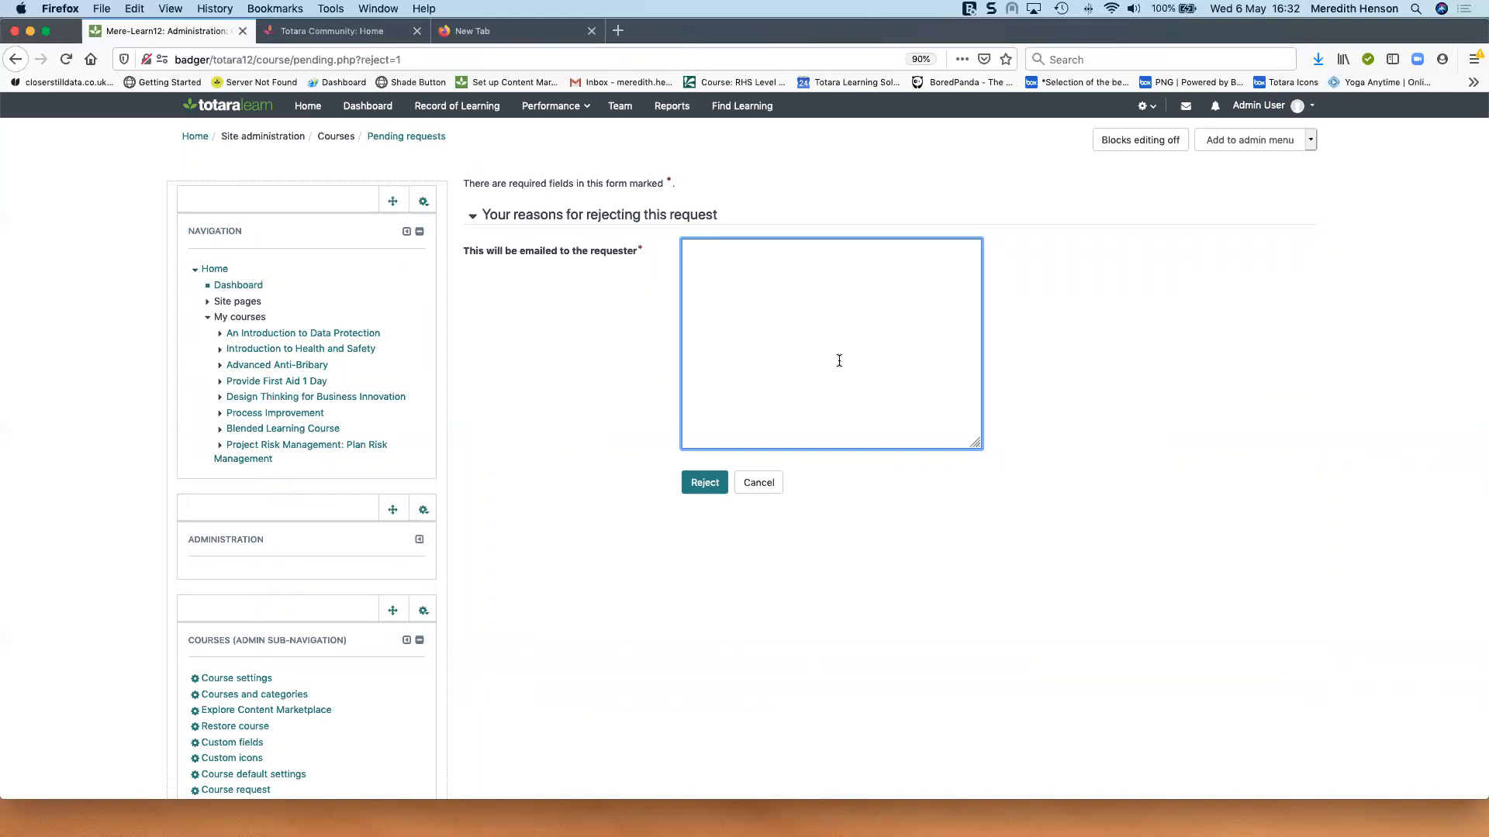
pyautogui.write('DENIED')
pyautogui.click(704, 482)
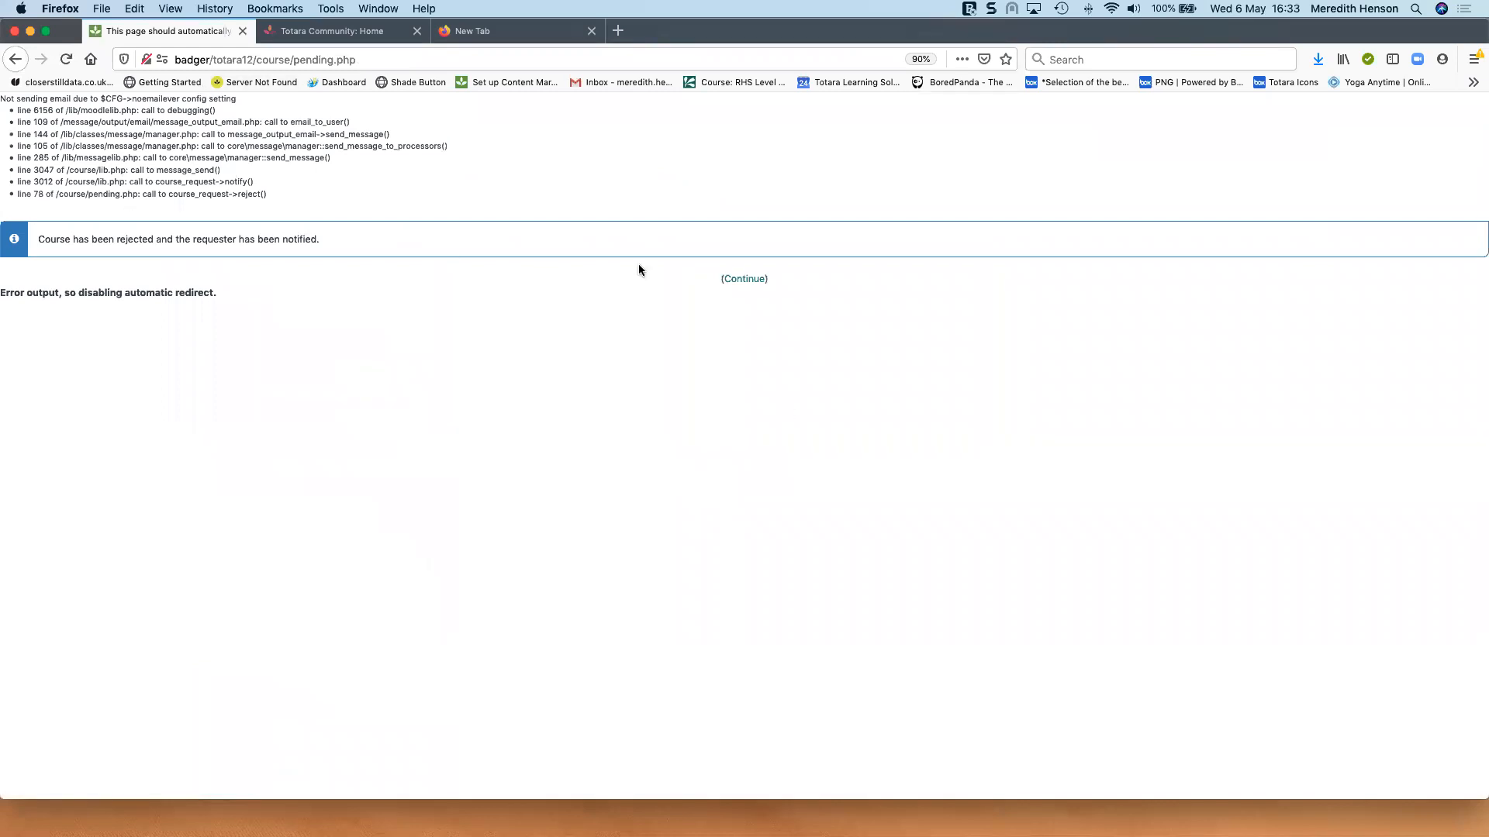
pyautogui.click(746, 280)
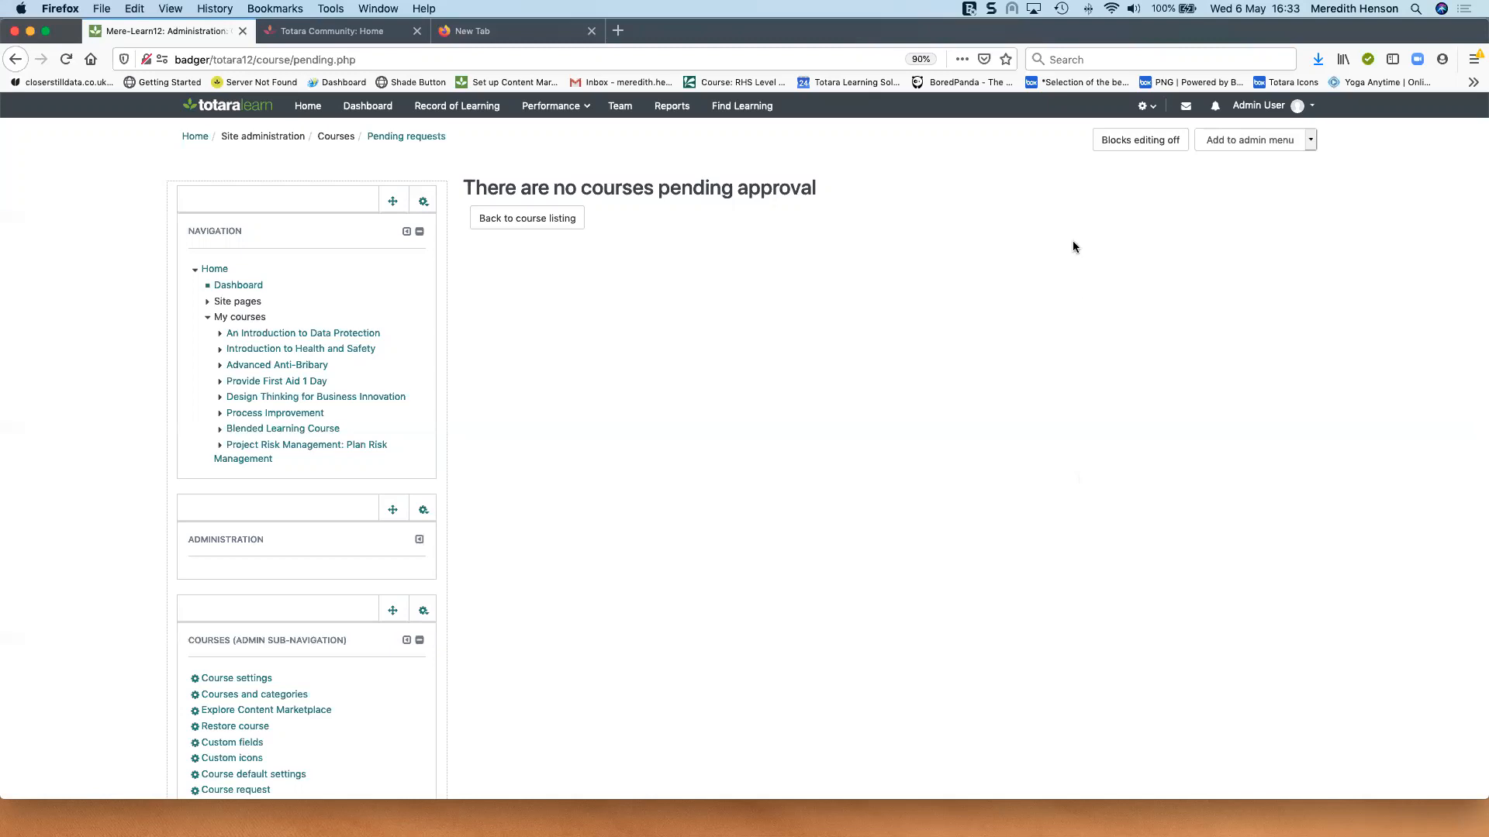
# Step: Open the profile of the Senior Developer learner in IT and Development for editing and examine the HR Import option
pyautogui.click(1147, 107)
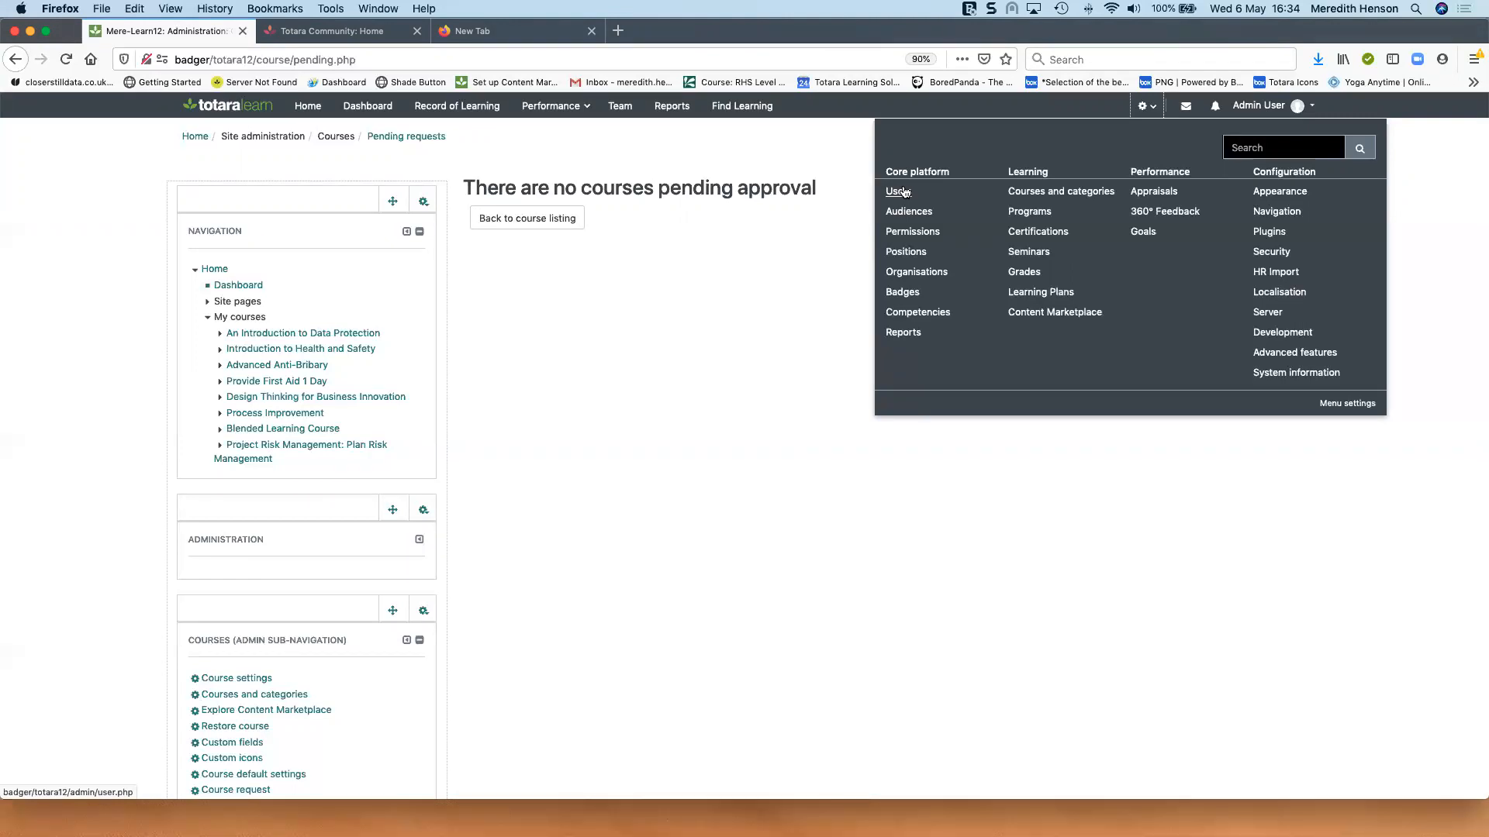
pyautogui.click(902, 191)
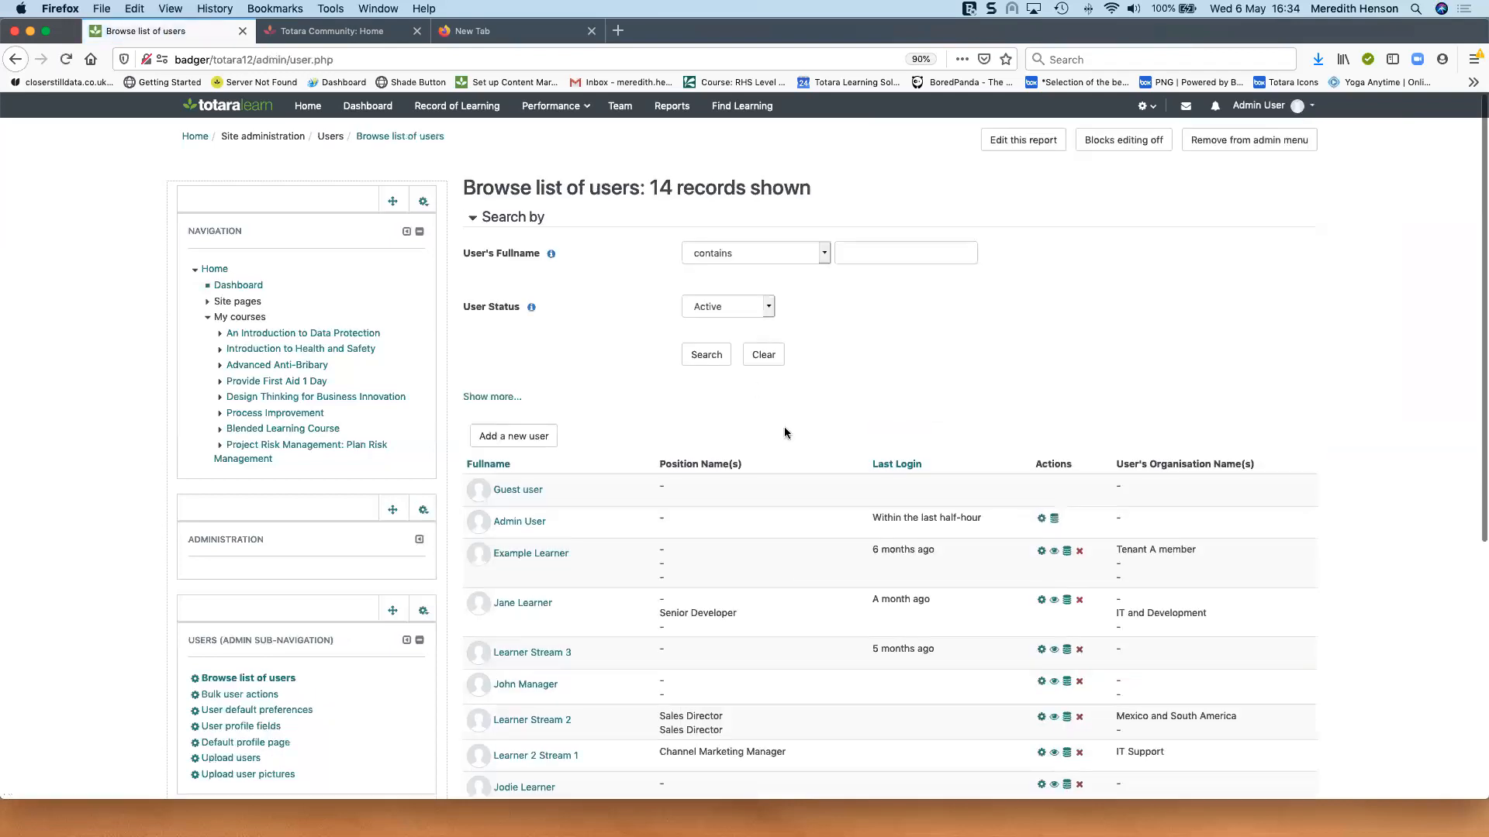
pyautogui.click(525, 605)
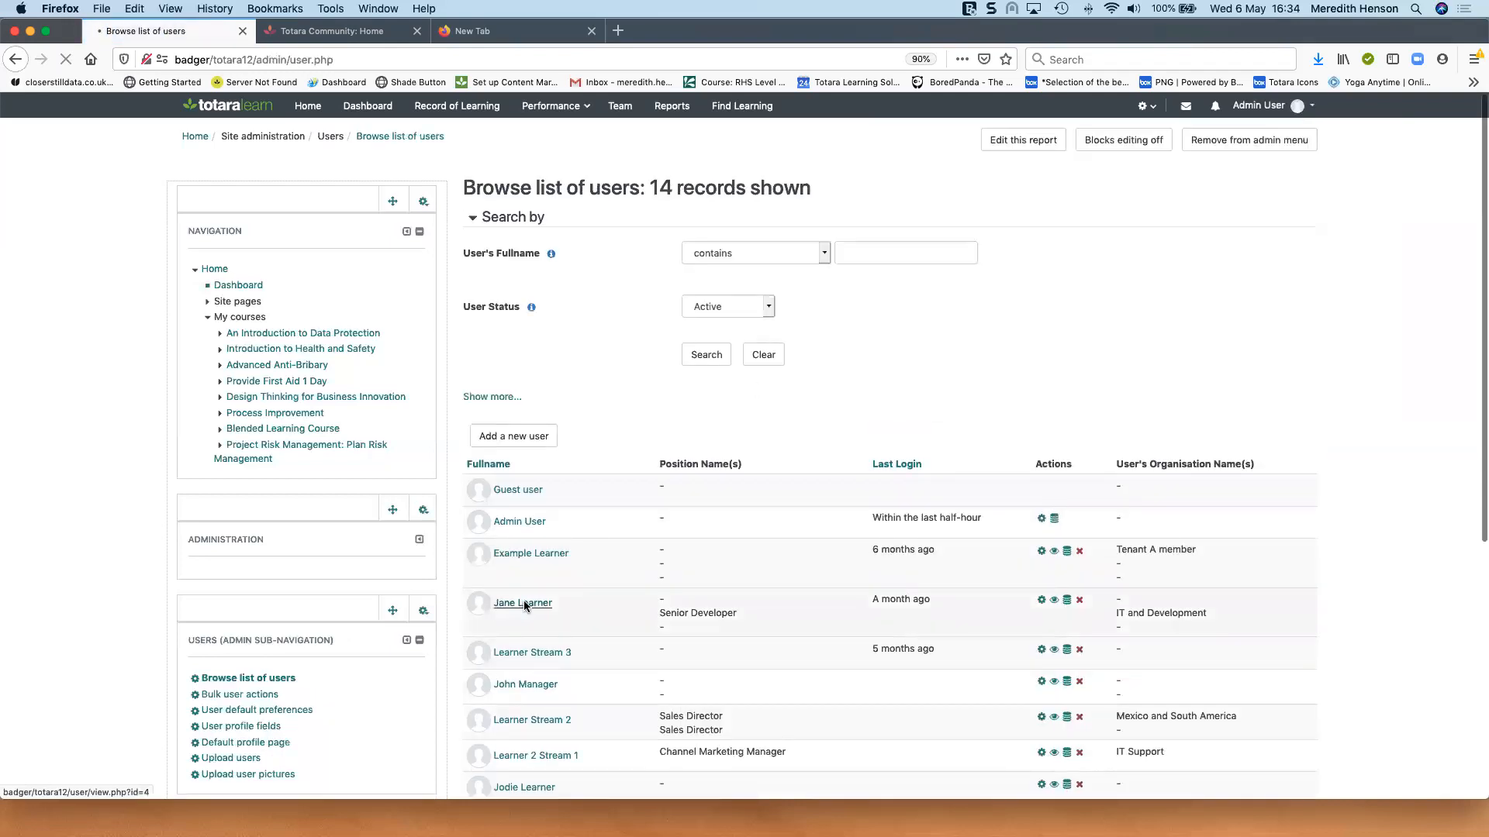
pyautogui.click(496, 372)
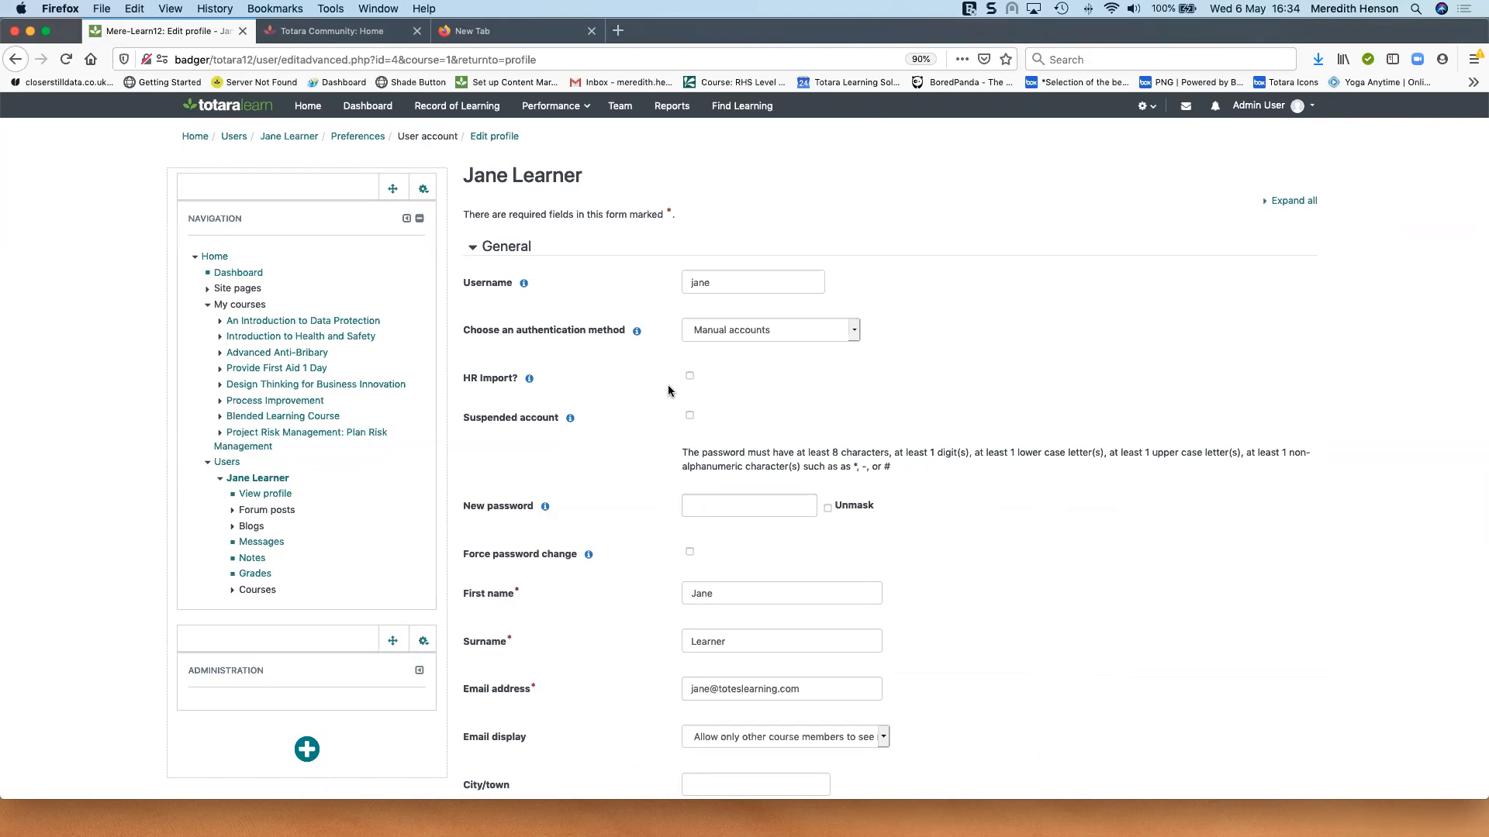
pyautogui.click(690, 378)
pyautogui.click(690, 378)
# Step: Leave the learner's profile without saving and open the bulk user actions from user administration
pyautogui.click(1145, 107)
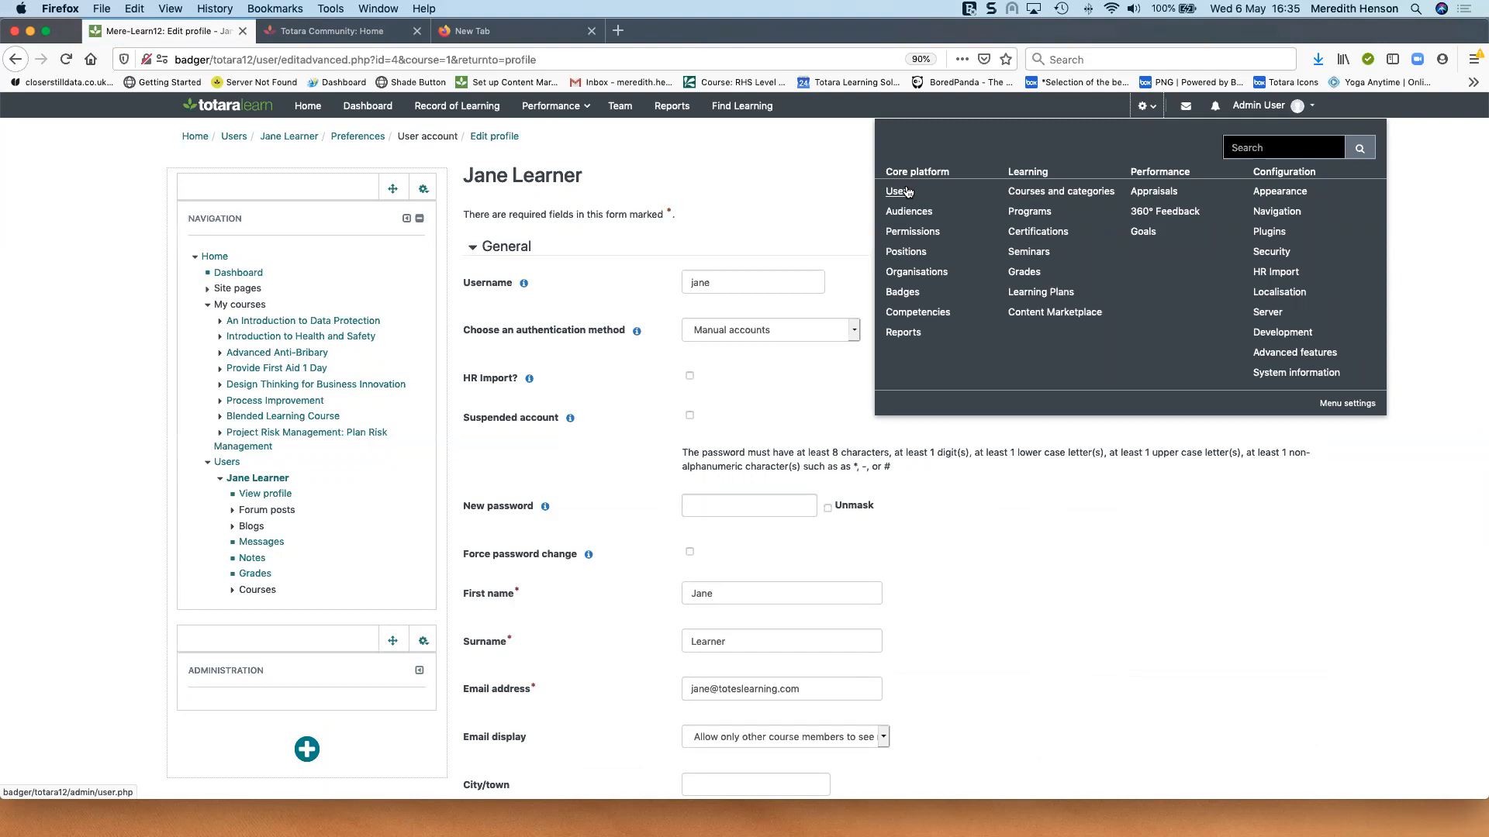
pyautogui.click(803, 384)
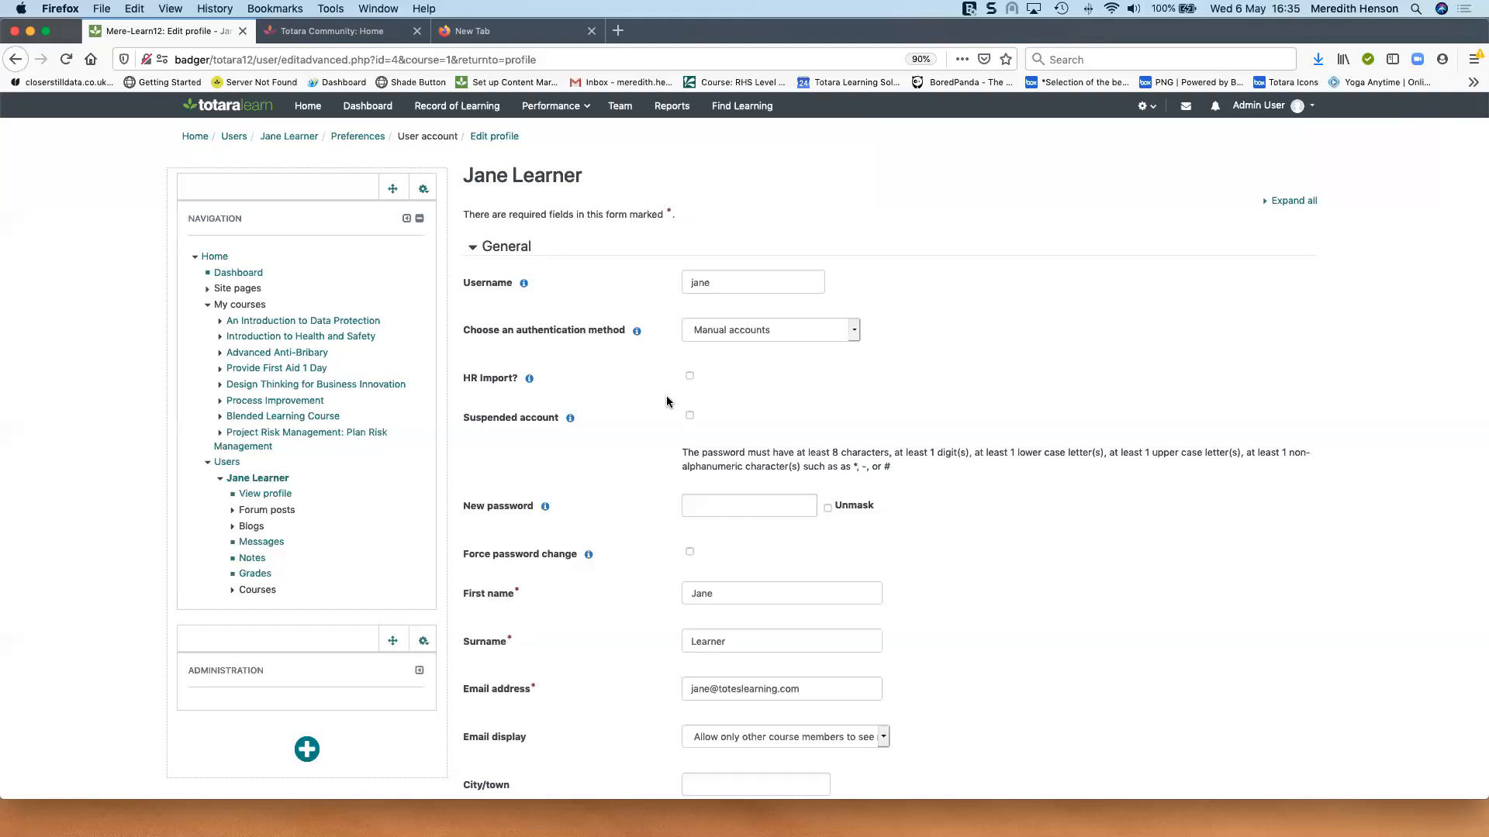
pyautogui.click(1147, 105)
pyautogui.click(899, 193)
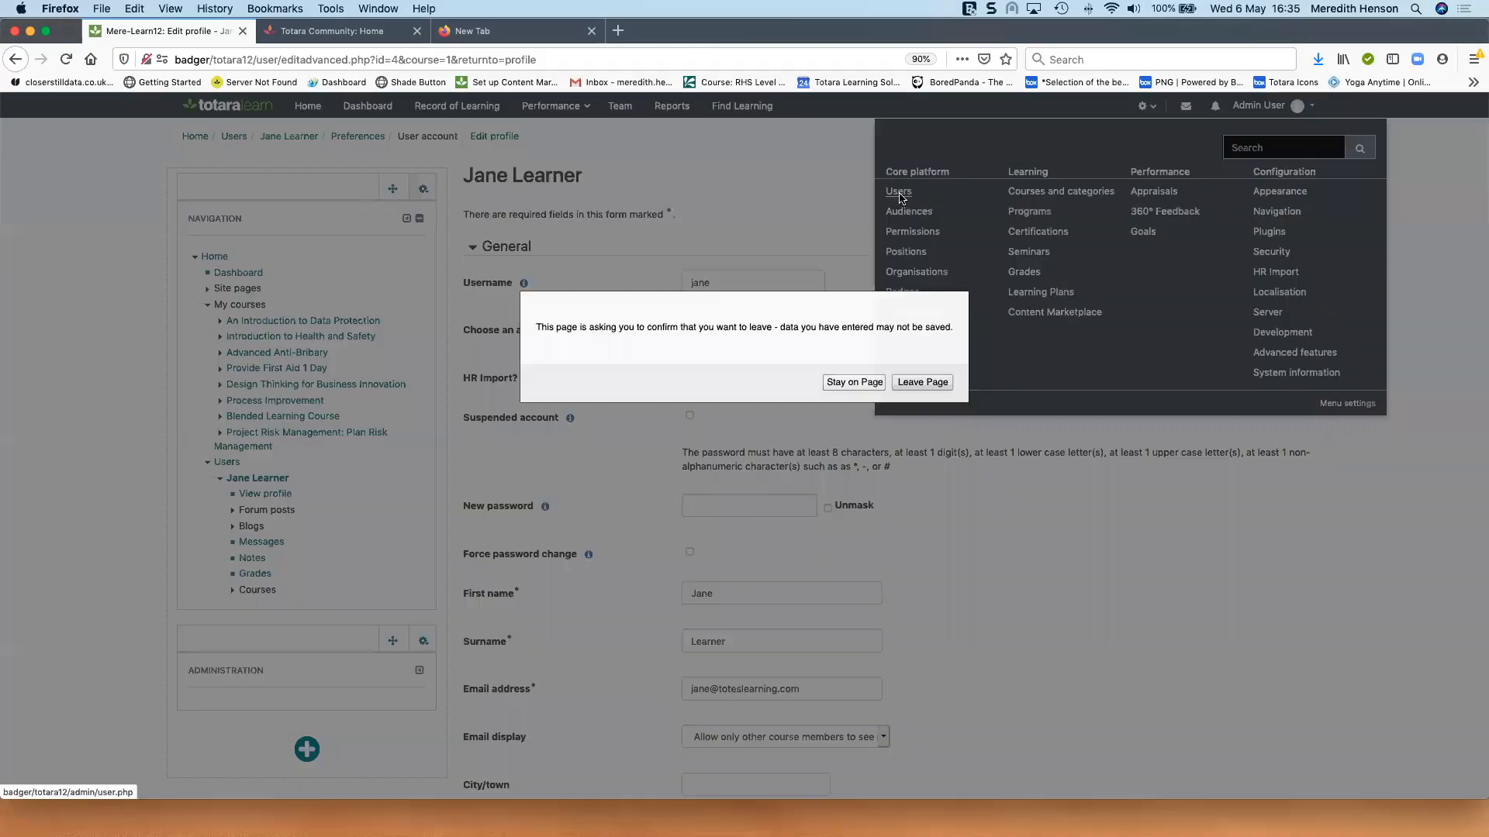
pyautogui.click(940, 382)
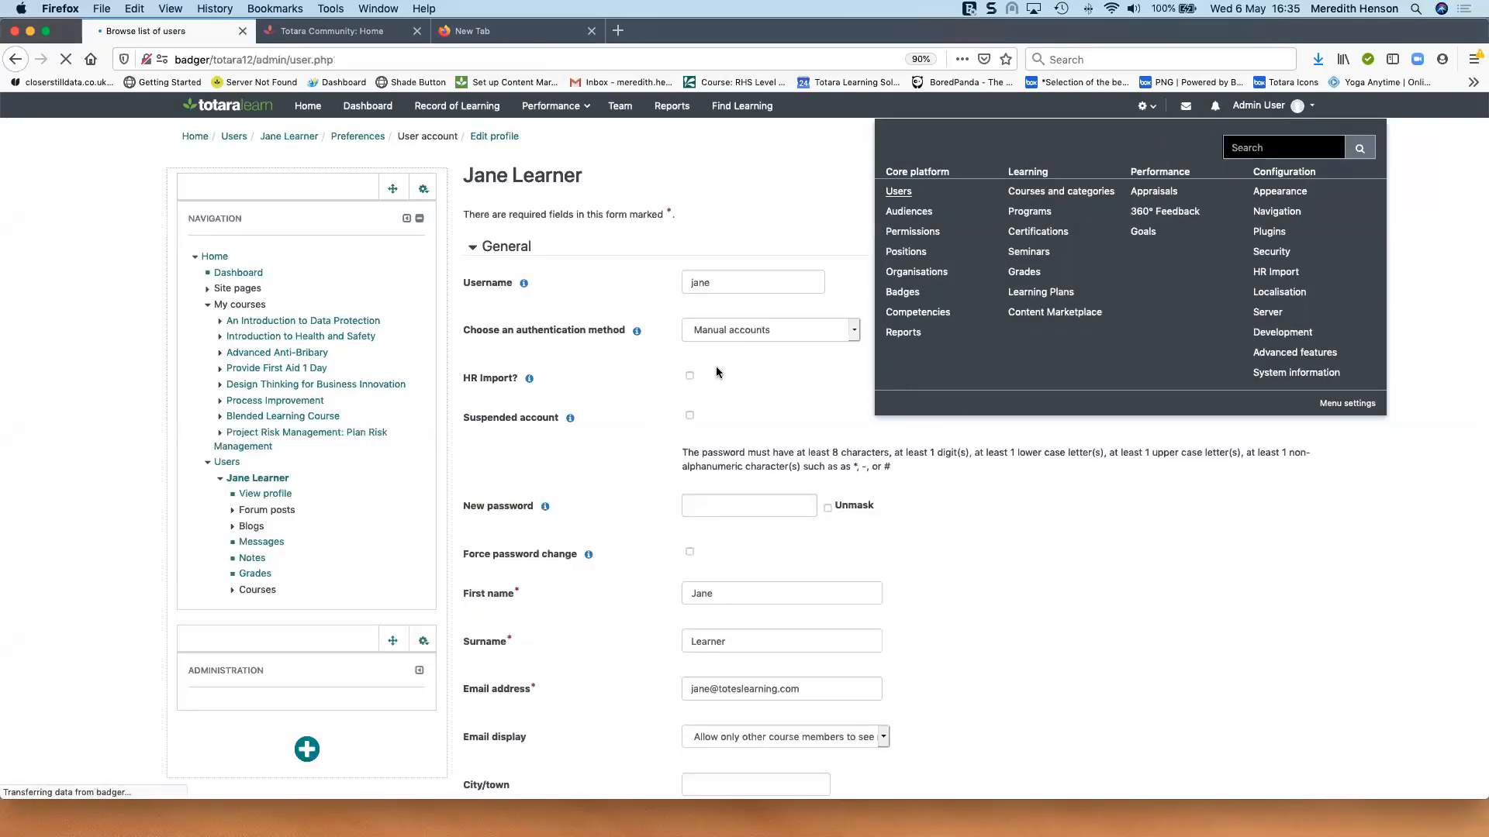
pyautogui.scroll(-5, 277, 502)
pyautogui.click(241, 495)
pyautogui.scroll(-2, 997, 508)
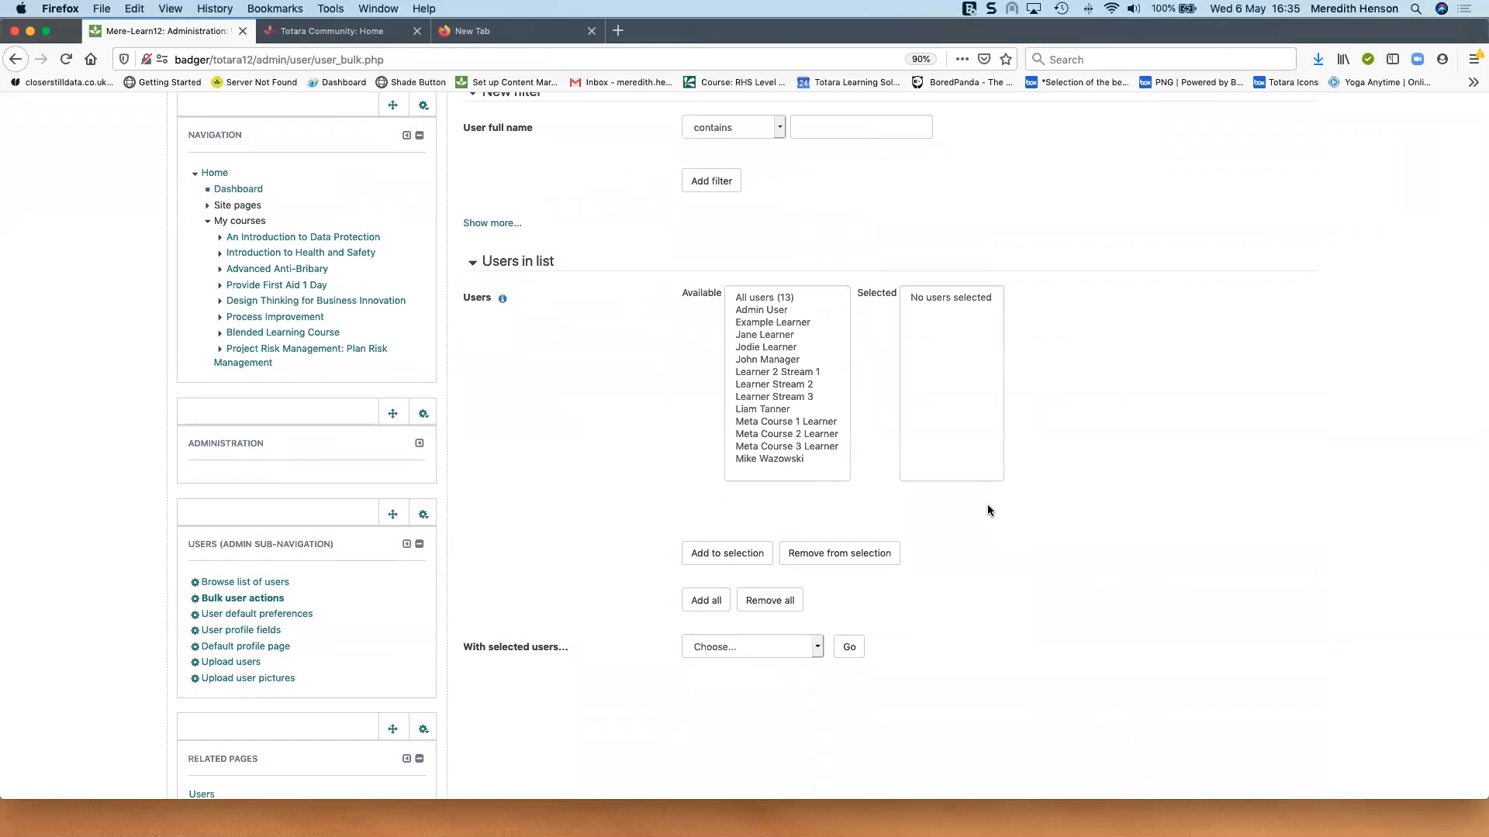
pyautogui.scroll(1, 940, 337)
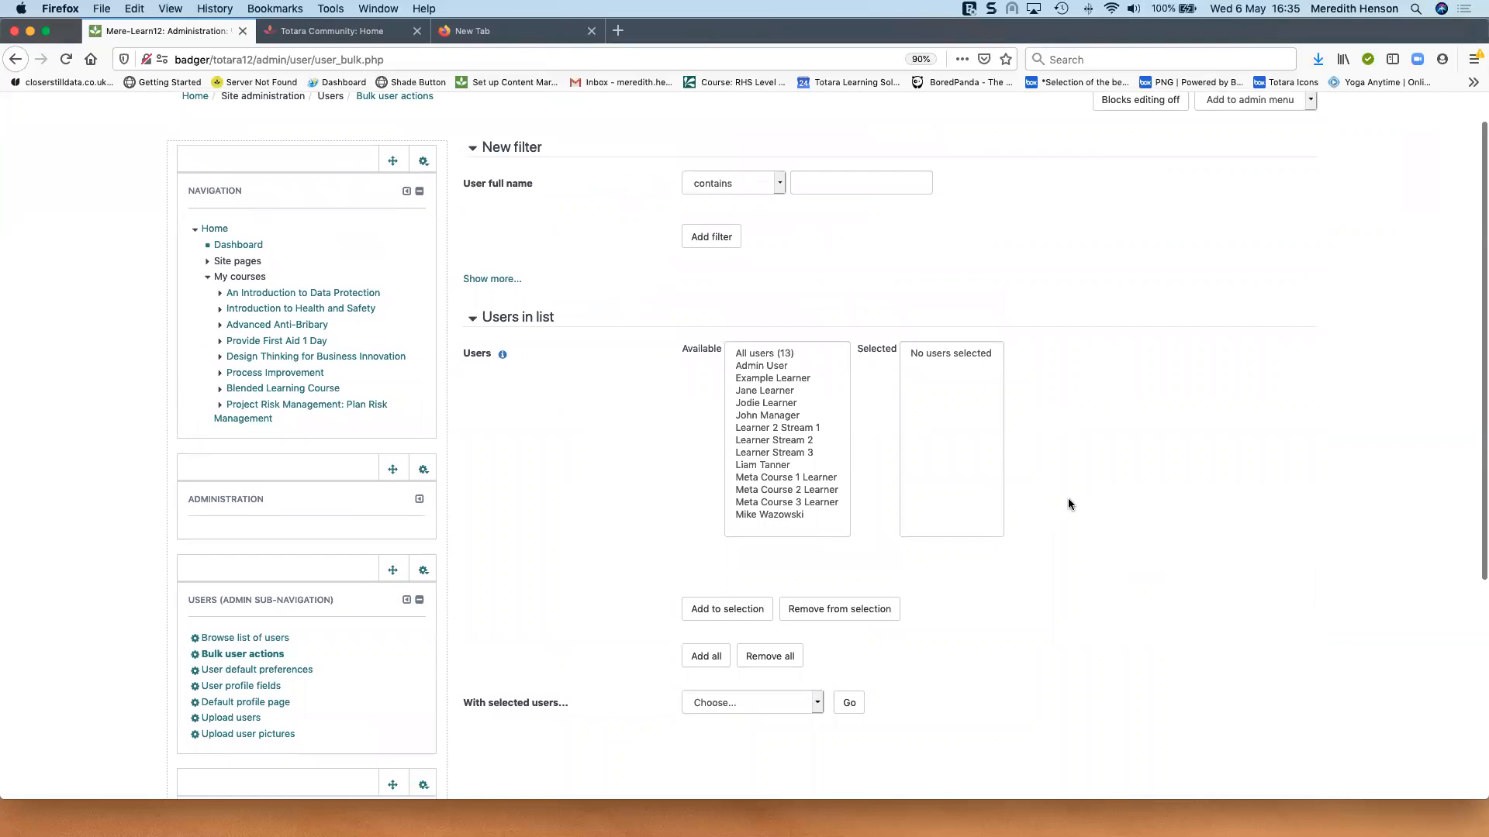
# Step: Highlight the Stream 2 learner among the available users and choose Toggle HR Import as the bulk action, without running it
pyautogui.click(763, 442)
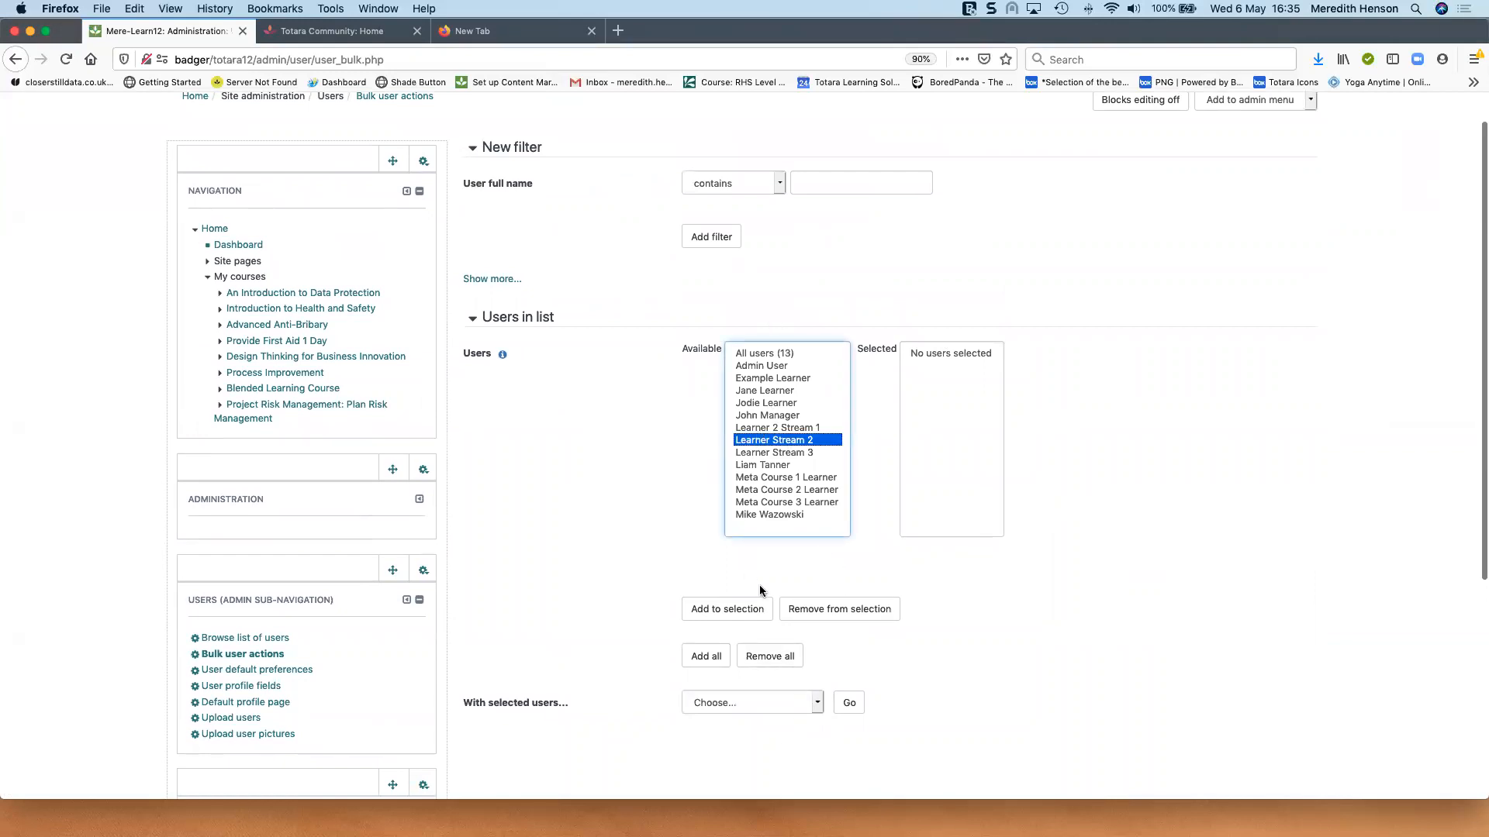
pyautogui.scroll(-1, 787, 527)
pyautogui.click(820, 697)
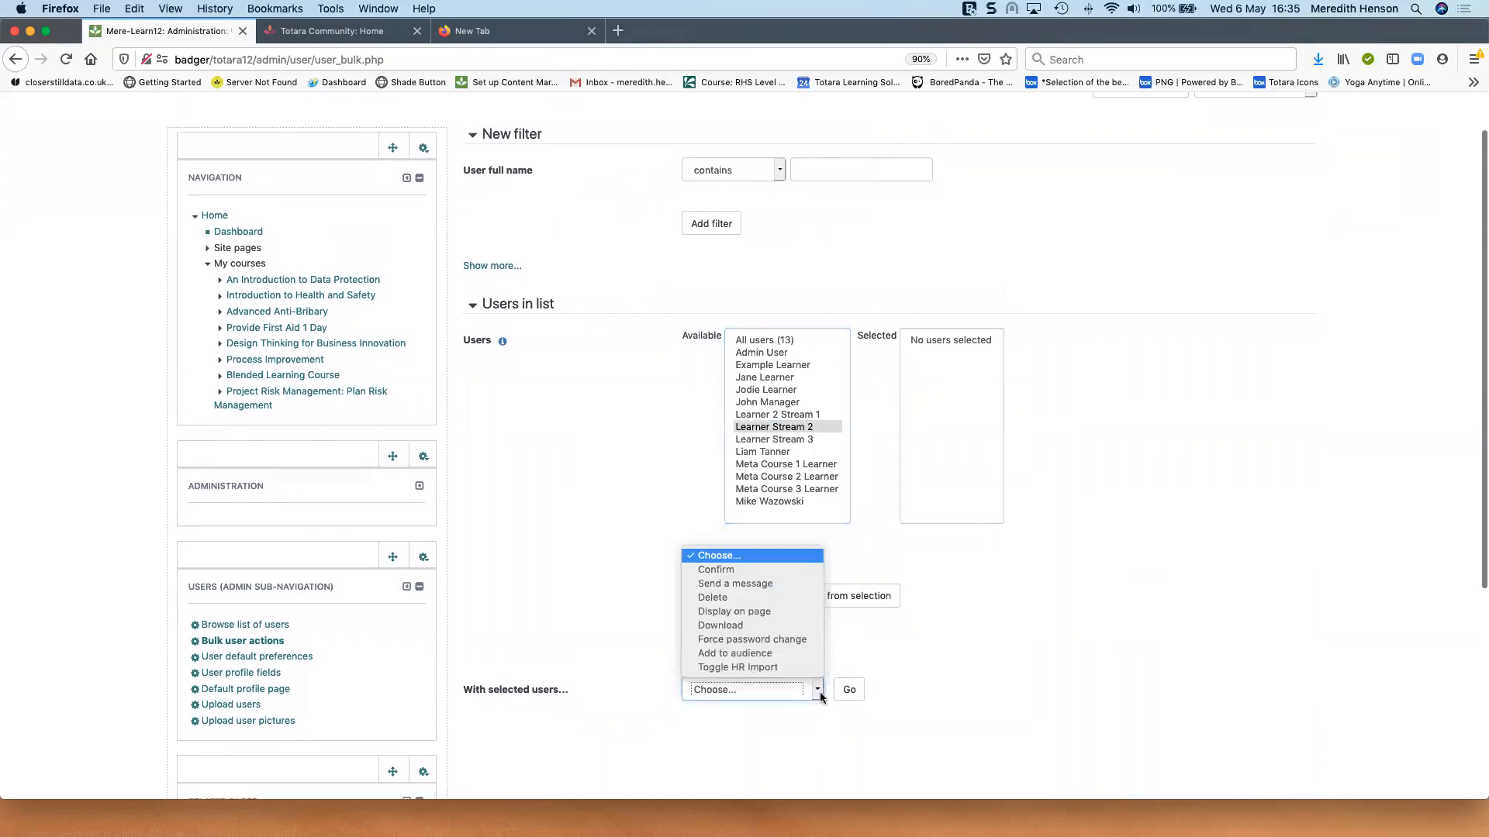
pyautogui.scroll(1, 814, 698)
pyautogui.click(810, 696)
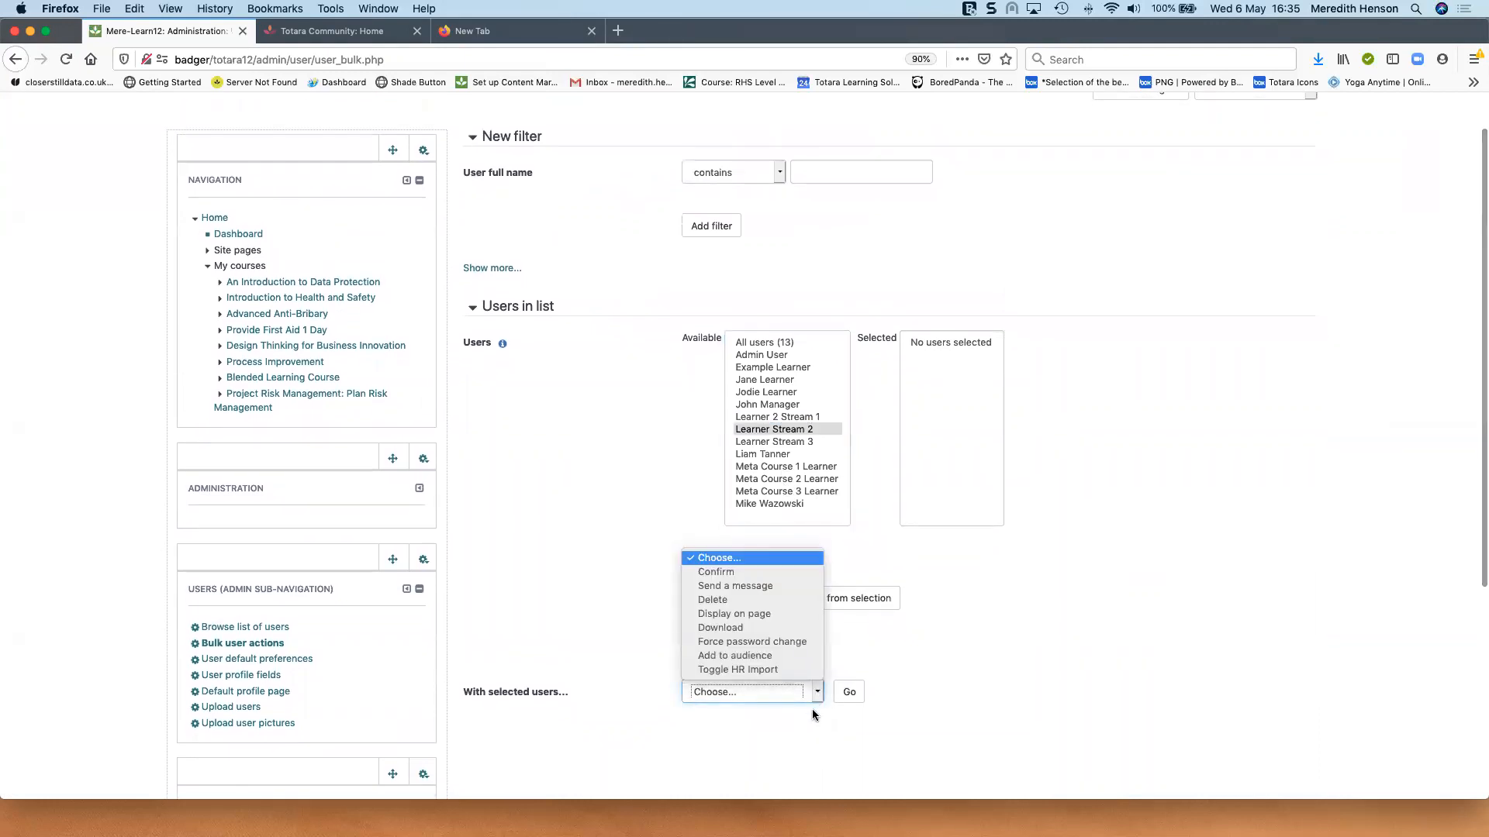
pyautogui.click(775, 671)
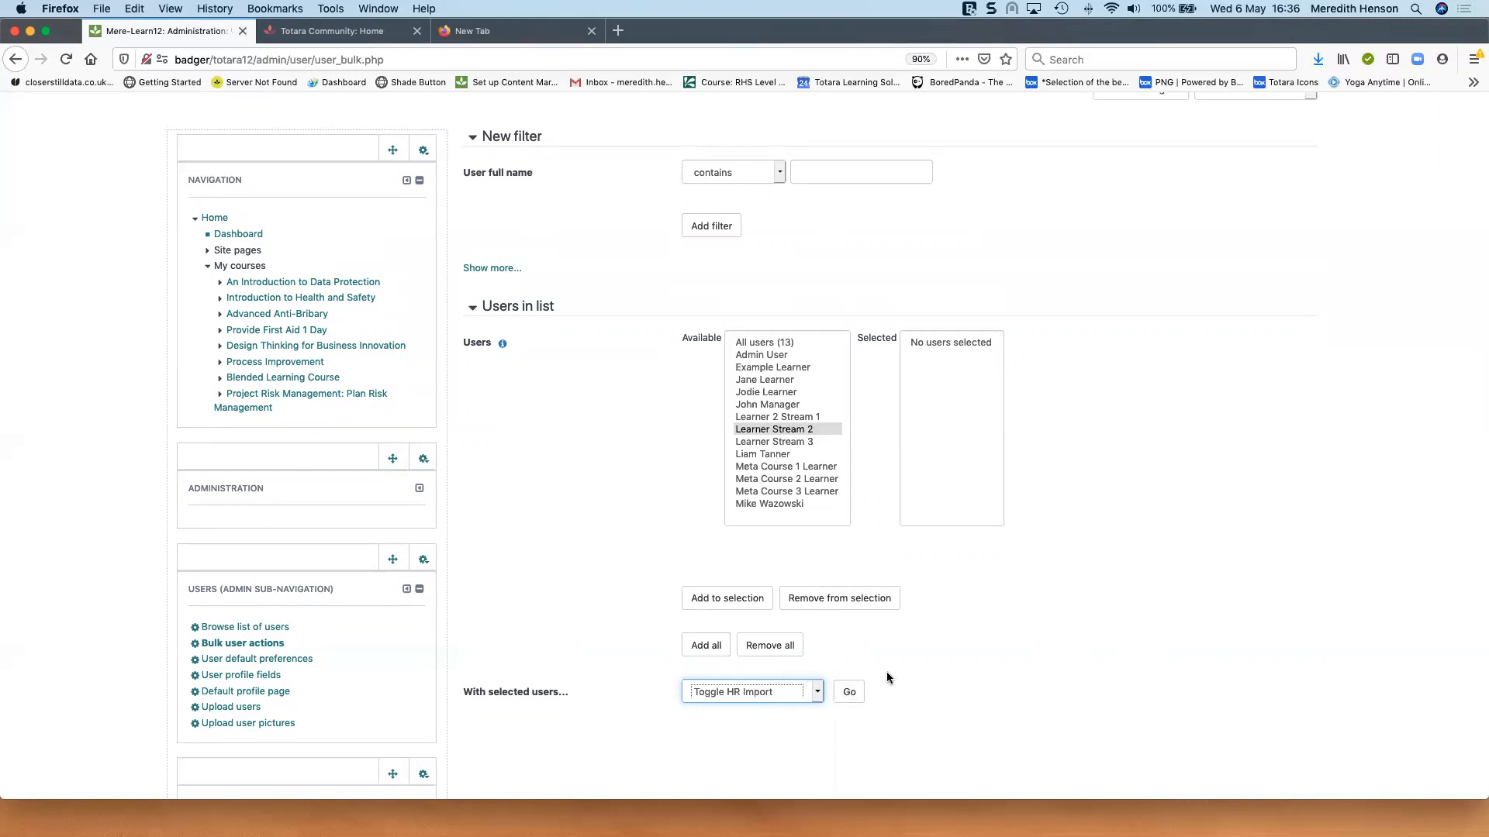
pyautogui.scroll(2, 887, 677)
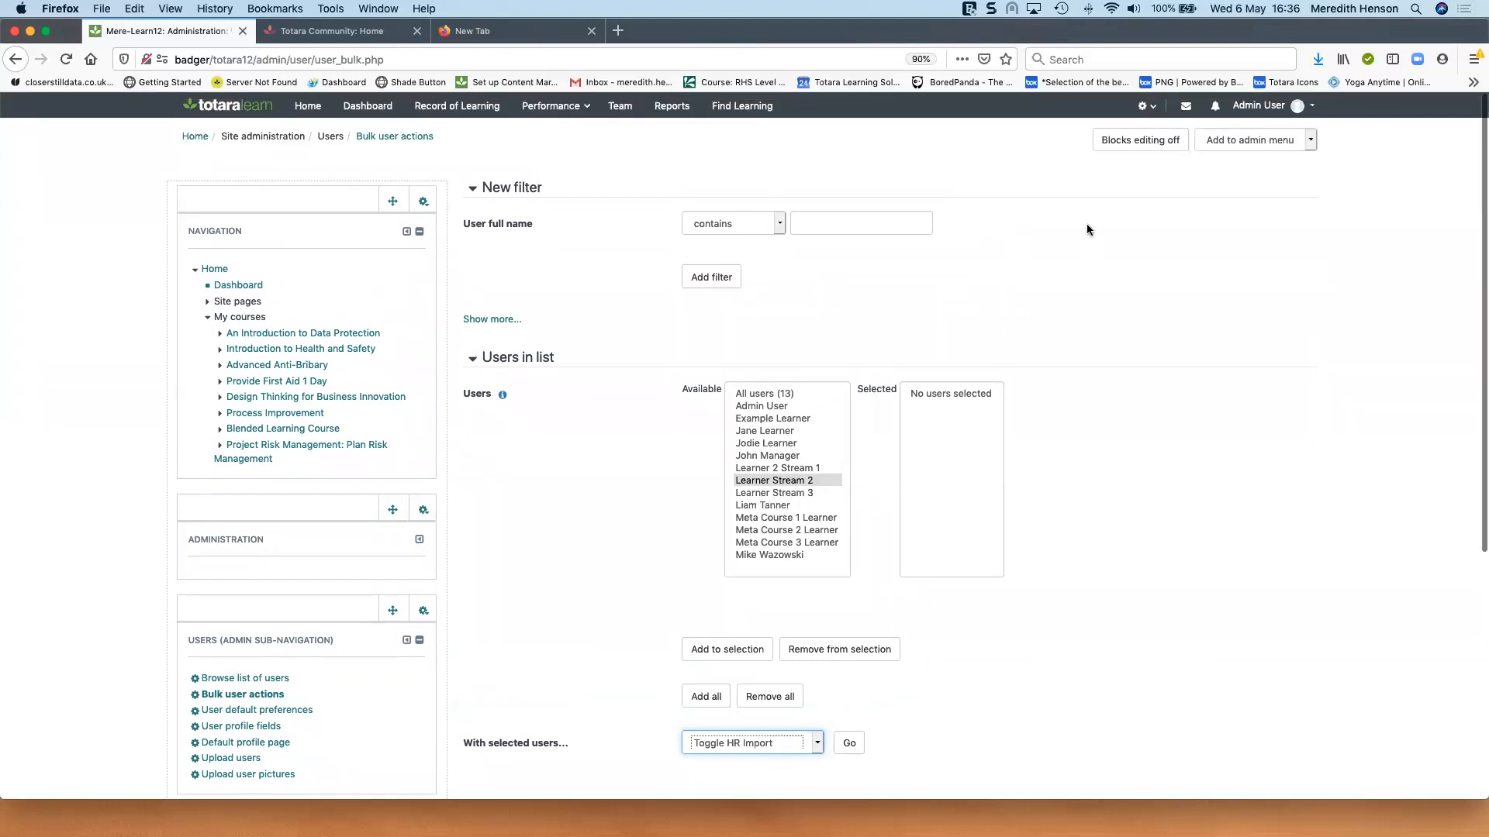
pyautogui.click(1140, 106)
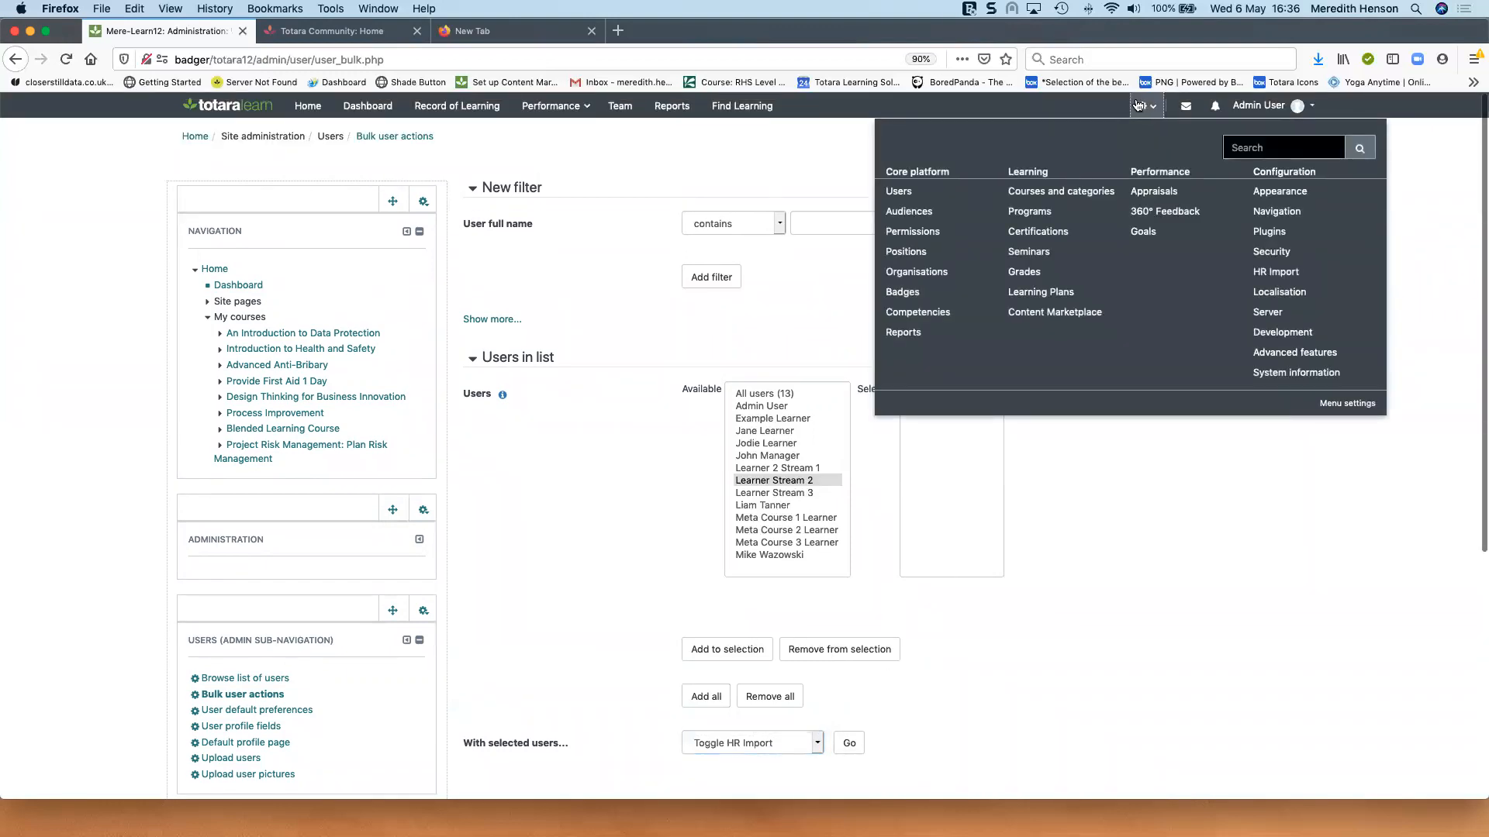
pyautogui.click(883, 201)
pyautogui.click(861, 386)
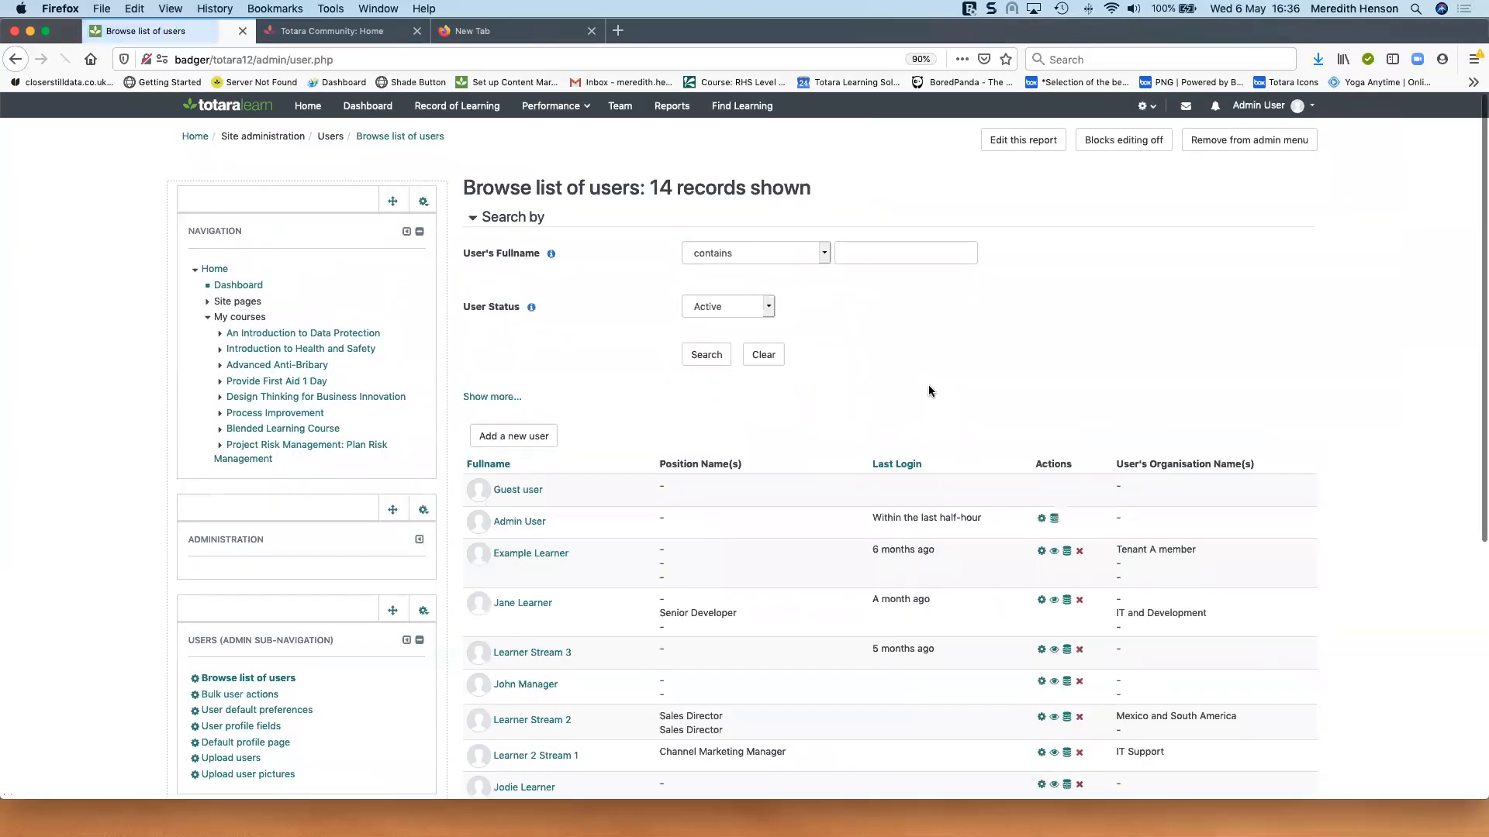
pyautogui.click(531, 554)
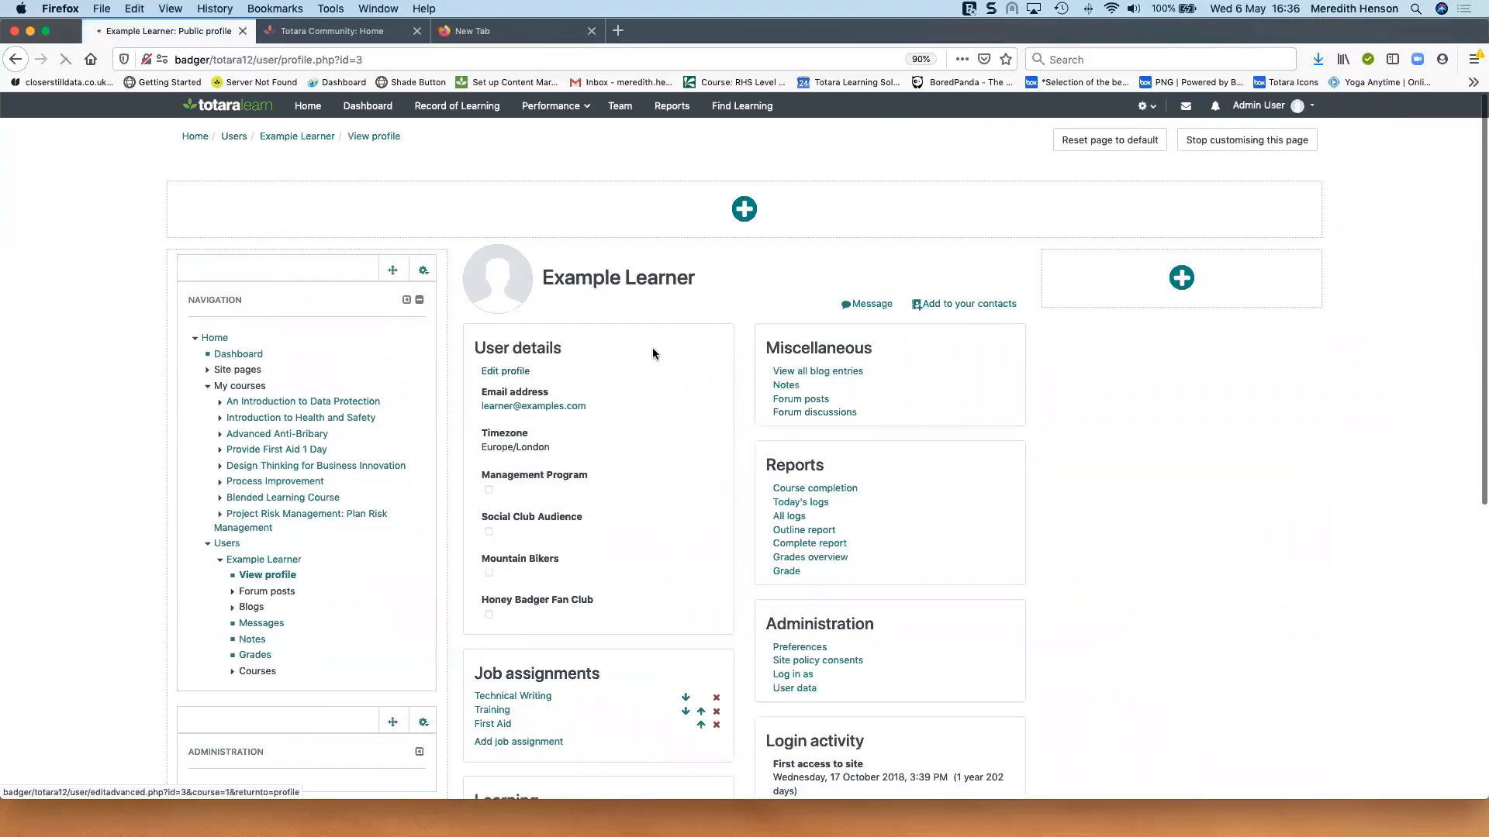
pyautogui.scroll(-15, 722, 461)
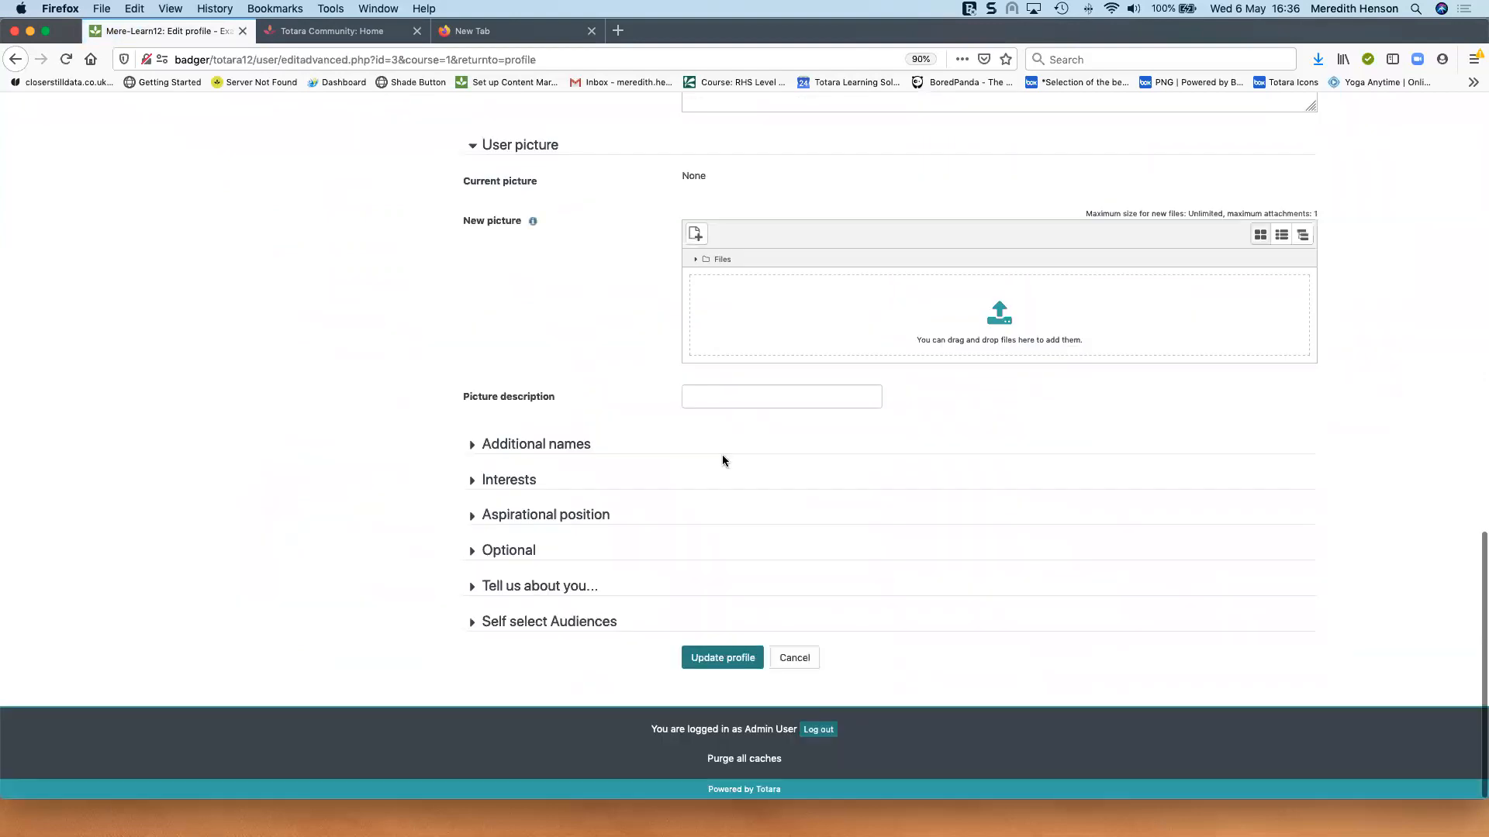
pyautogui.click(509, 552)
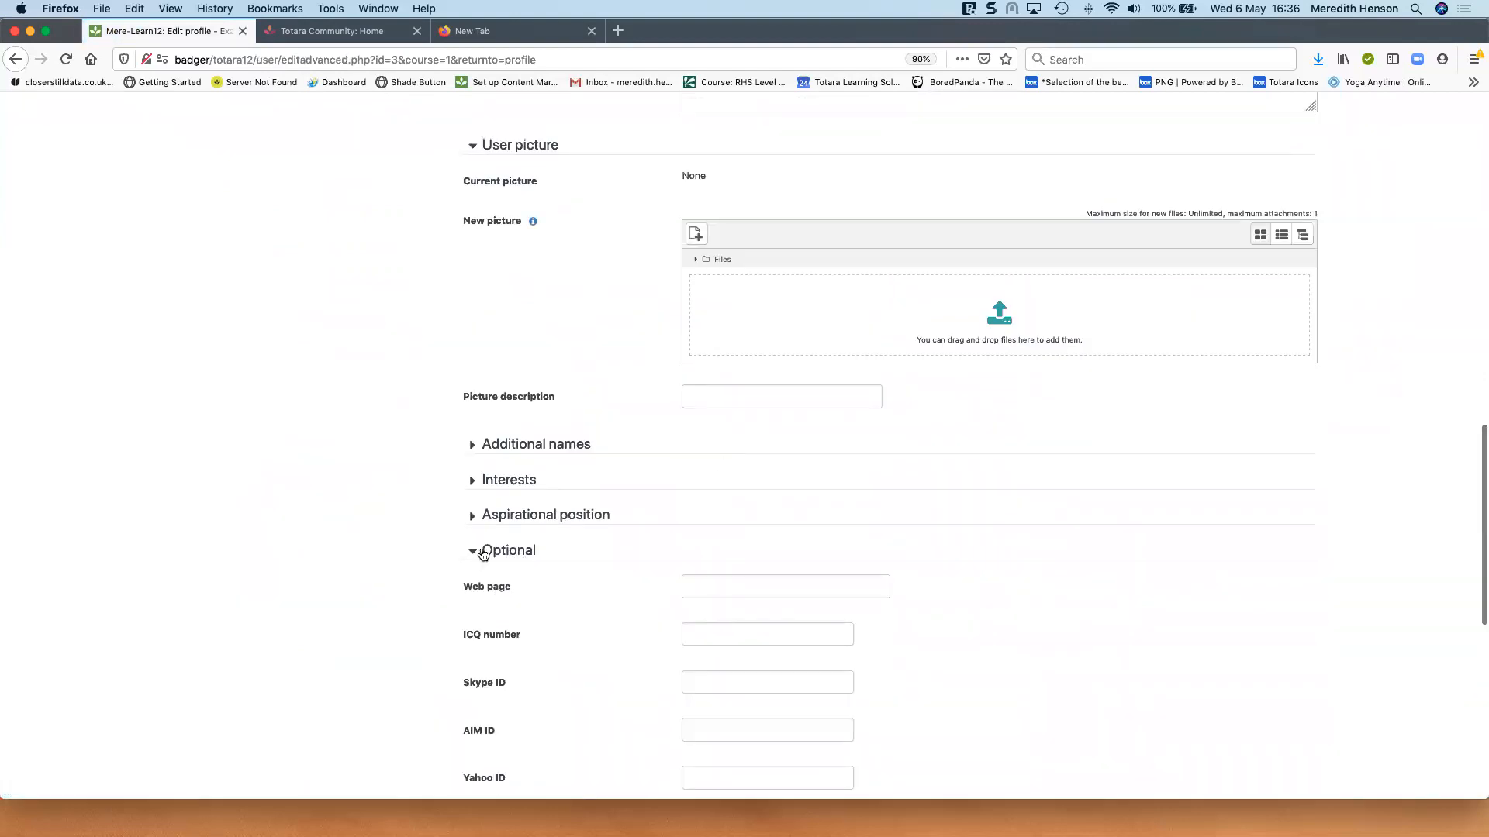
pyautogui.scroll(-5, 384, 505)
pyautogui.click(756, 487)
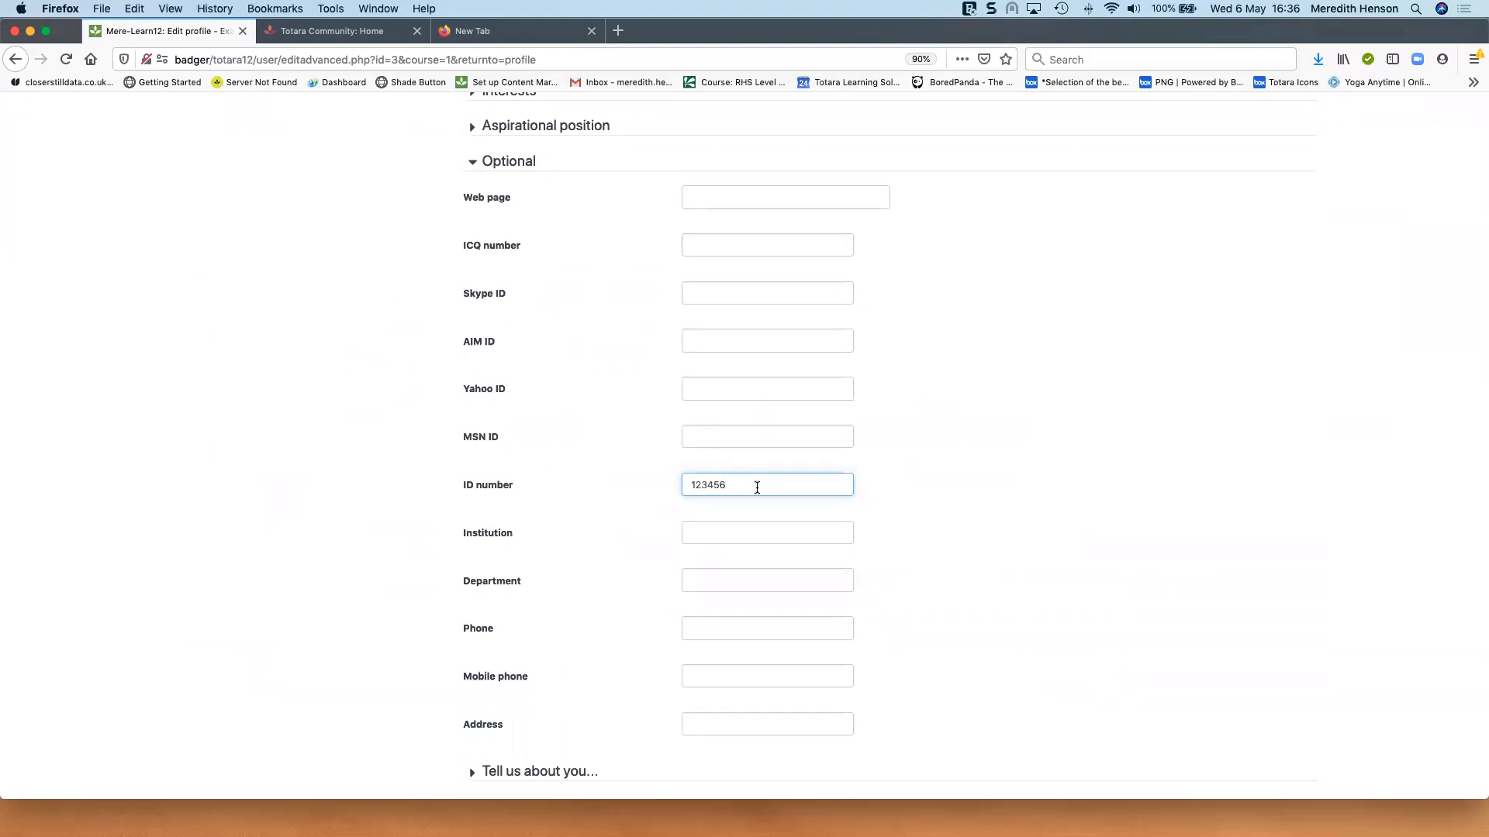
# Step: Return to the bulk user actions and choose Download as the action for selected users, without running it
pyautogui.scroll(20, 776, 447)
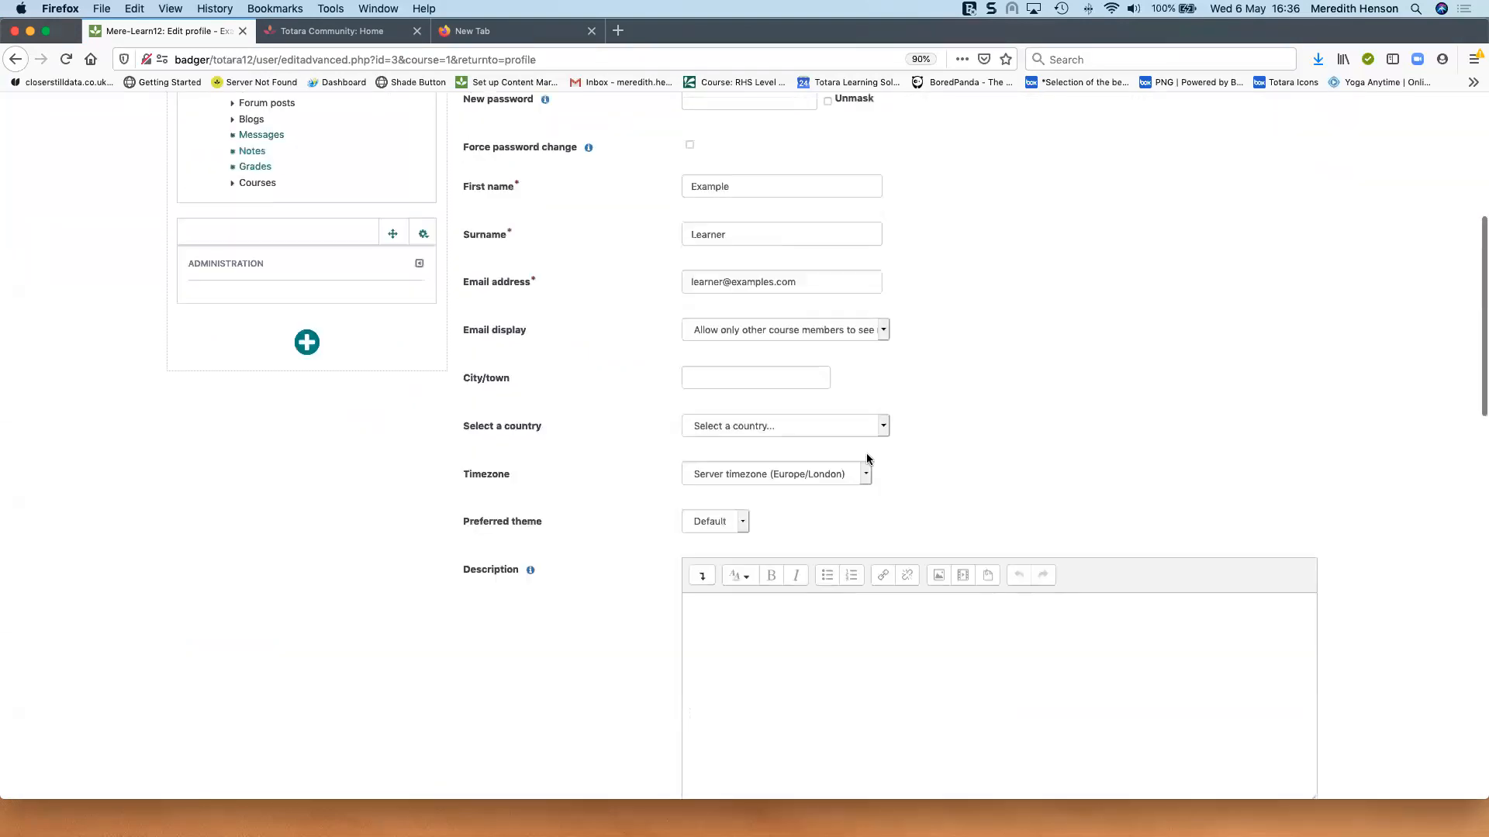
pyautogui.click(1143, 106)
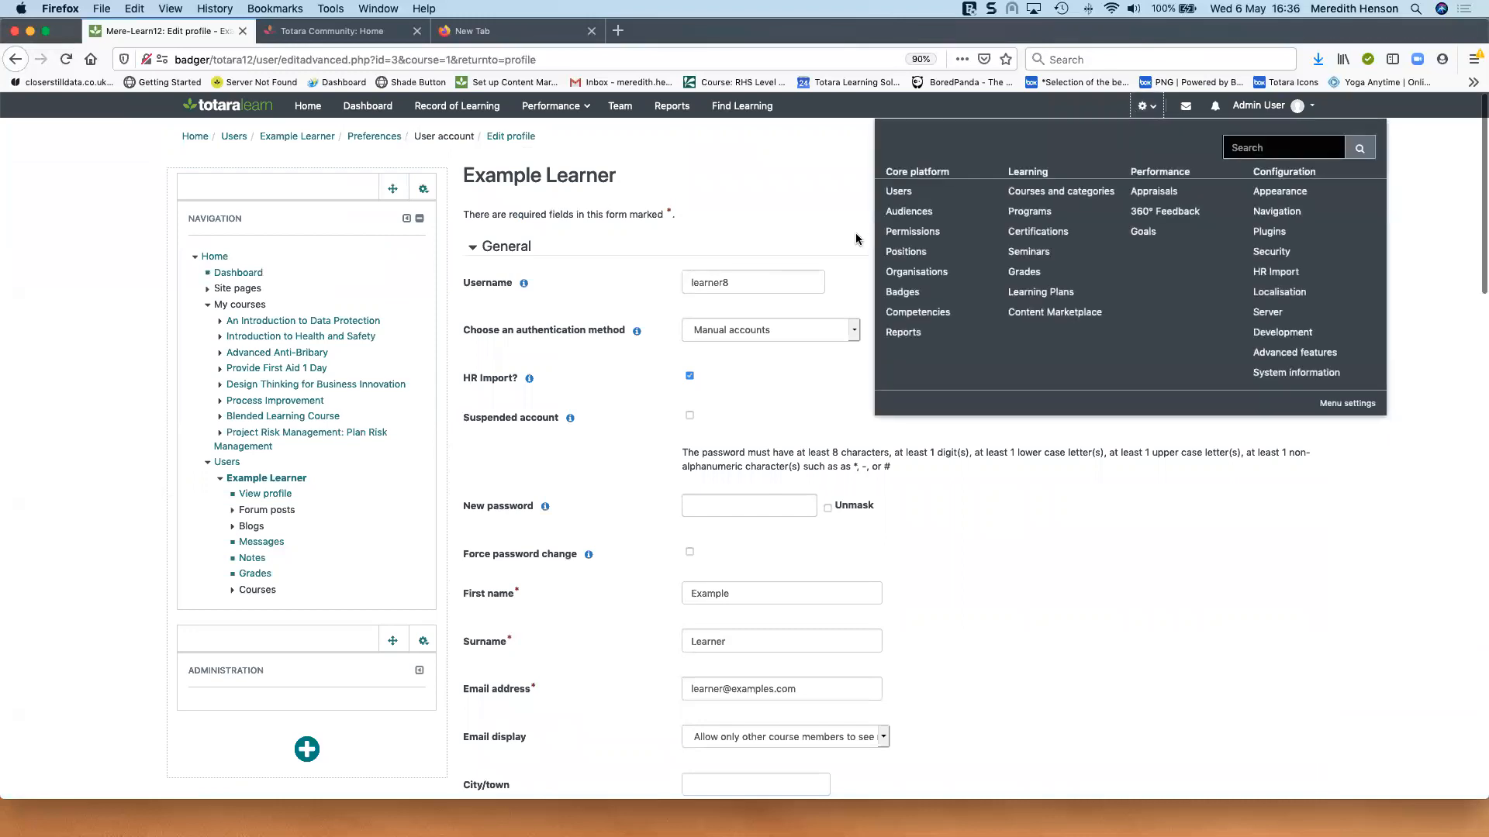
pyautogui.click(899, 192)
pyautogui.scroll(-3, 301, 653)
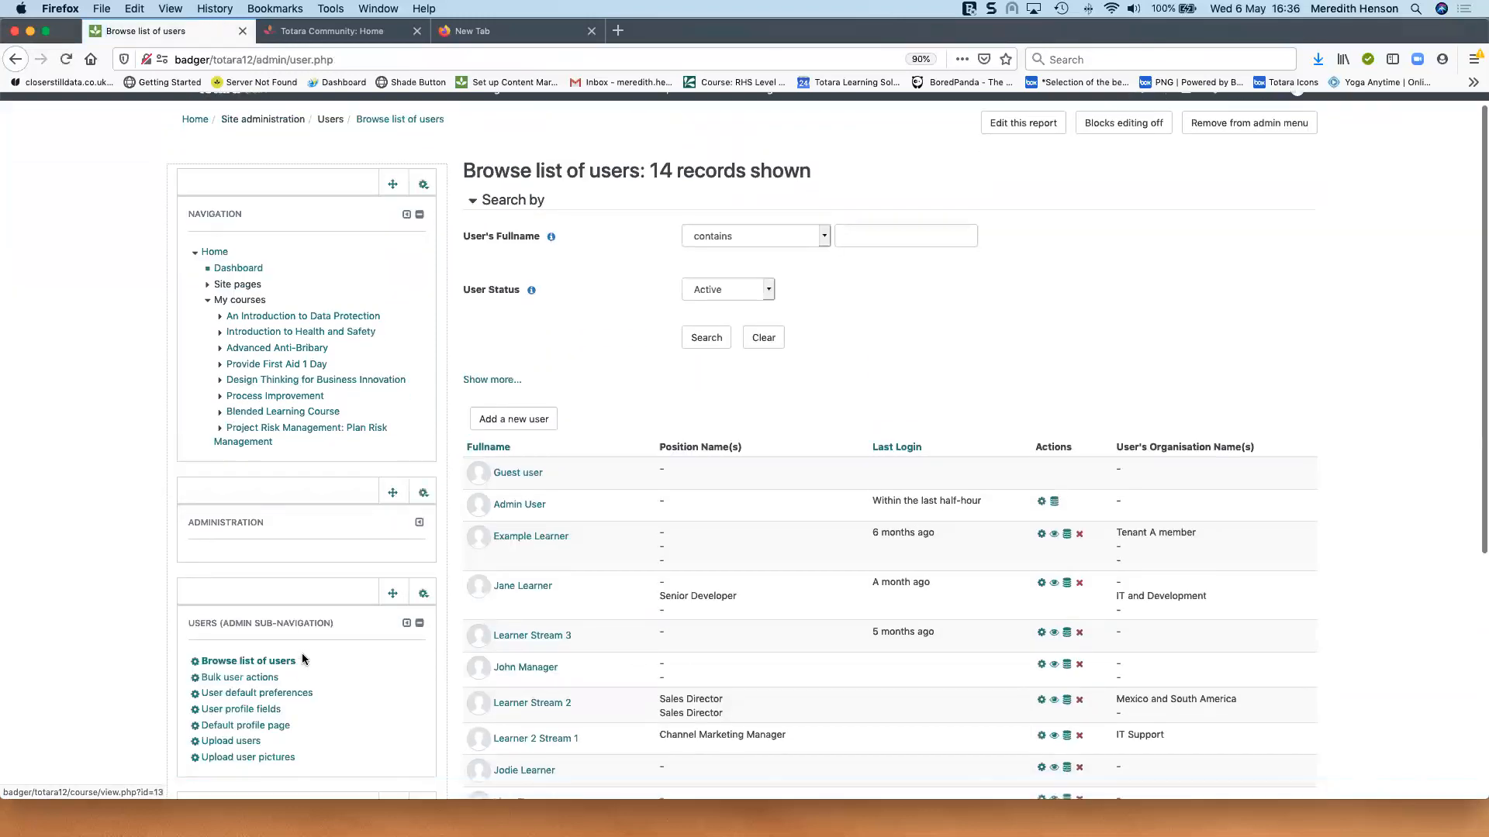
pyautogui.click(240, 583)
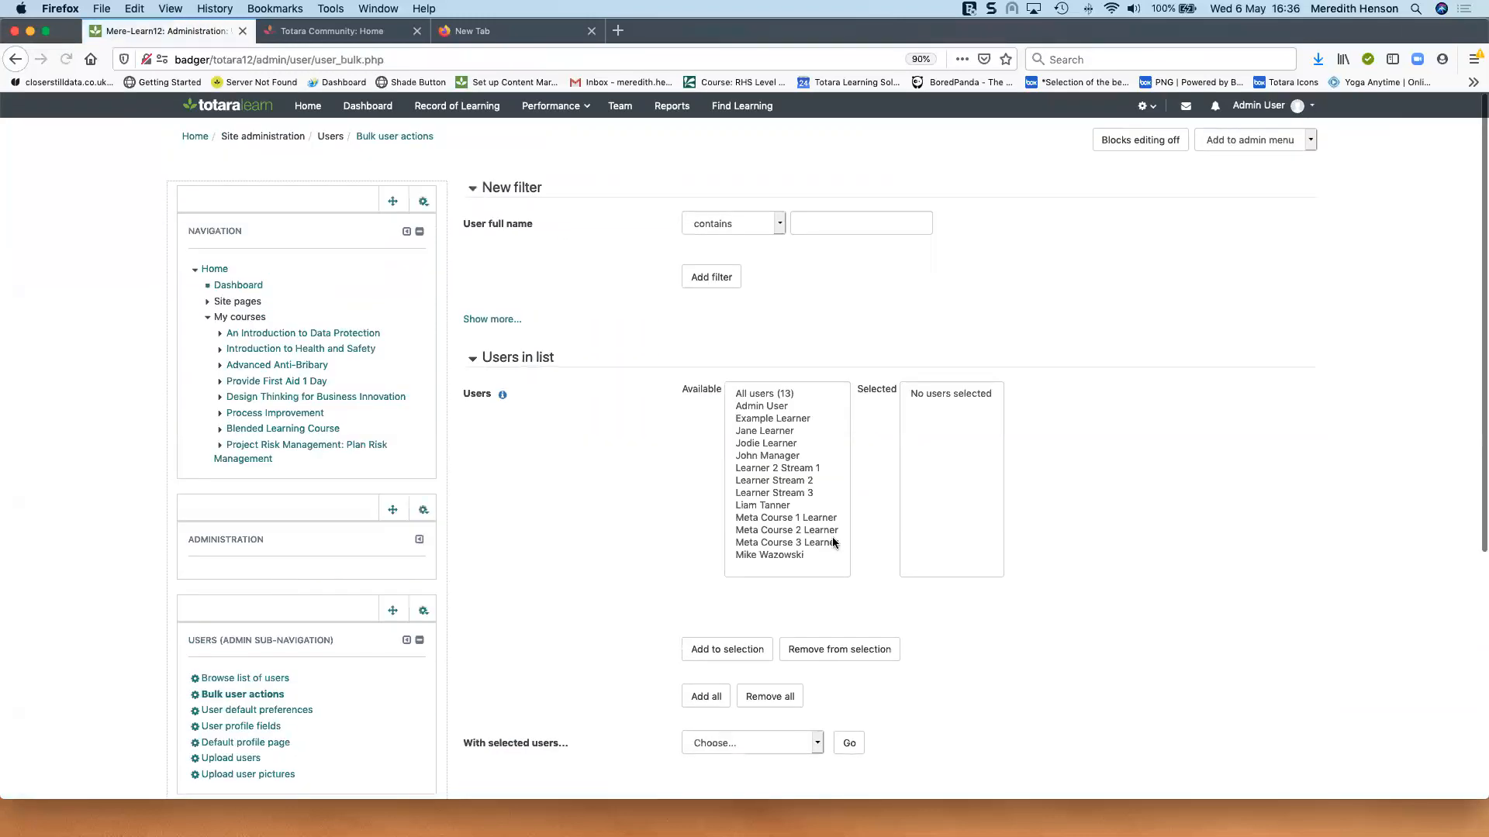
pyautogui.click(817, 745)
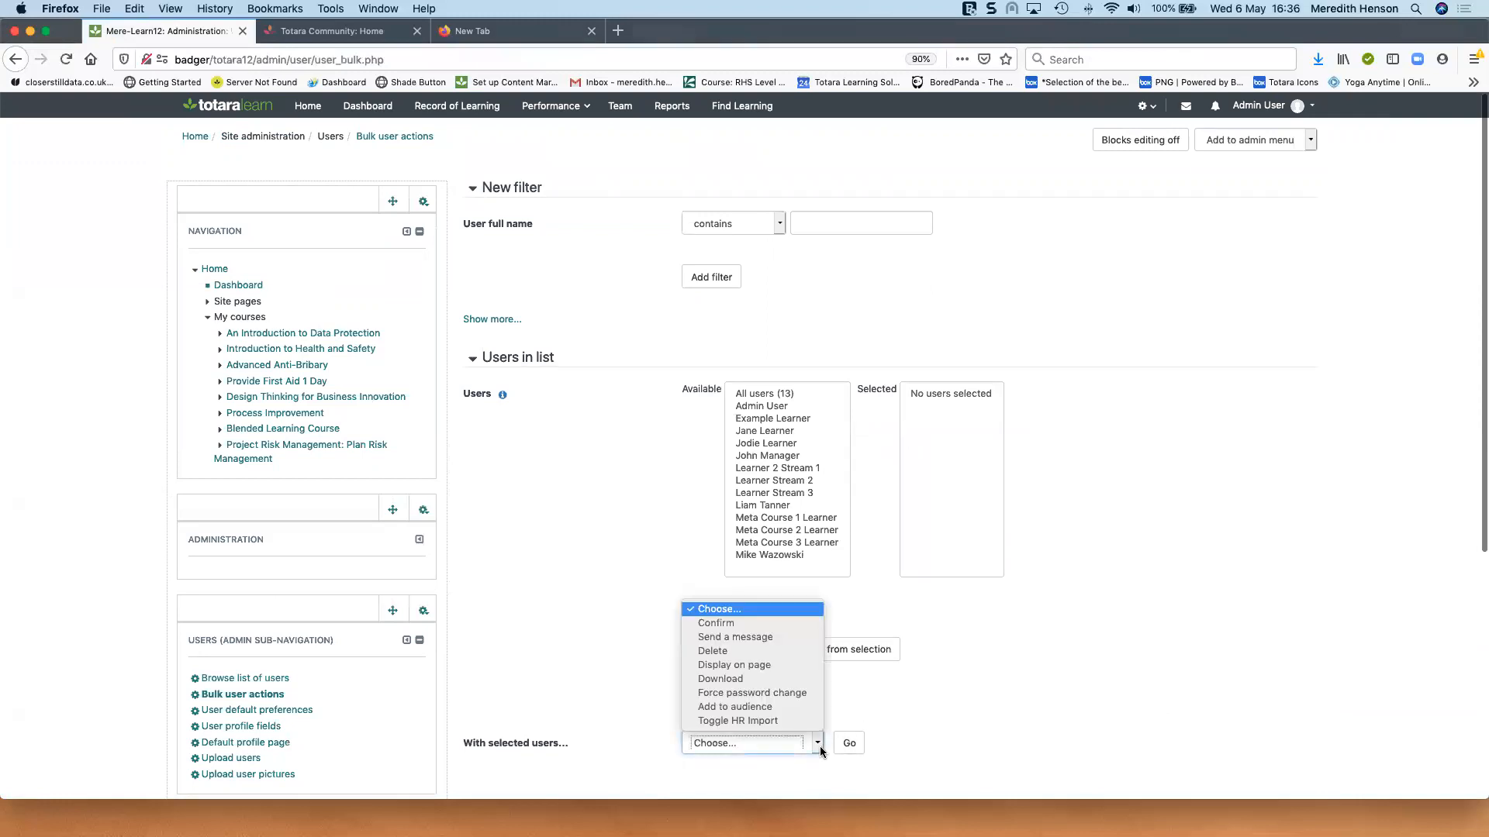
pyautogui.click(779, 680)
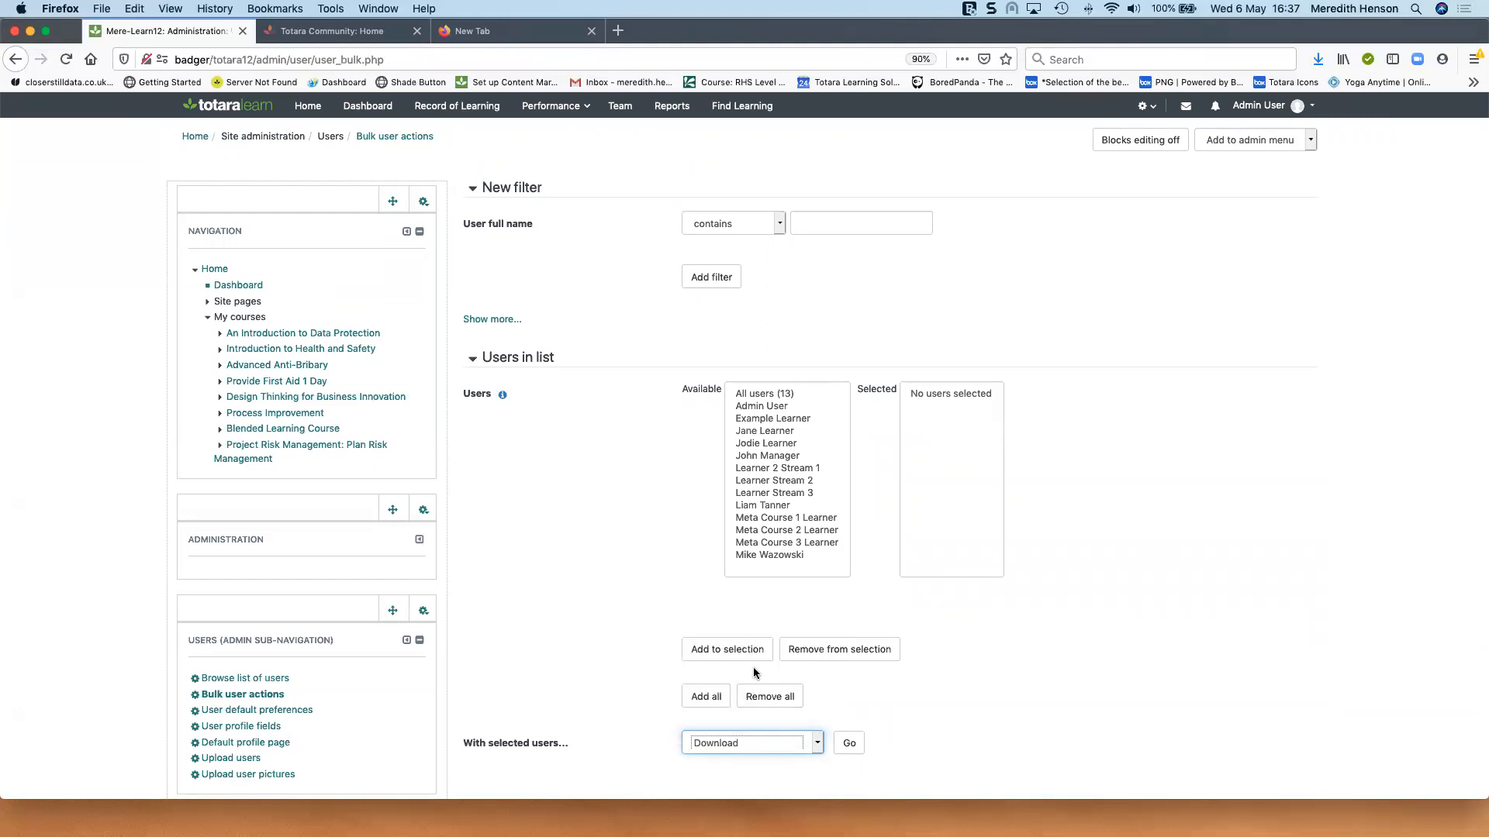
# Step: Review the other available bulk actions and the user upload options, keeping Download selected
pyautogui.scroll(-5, 225, 640)
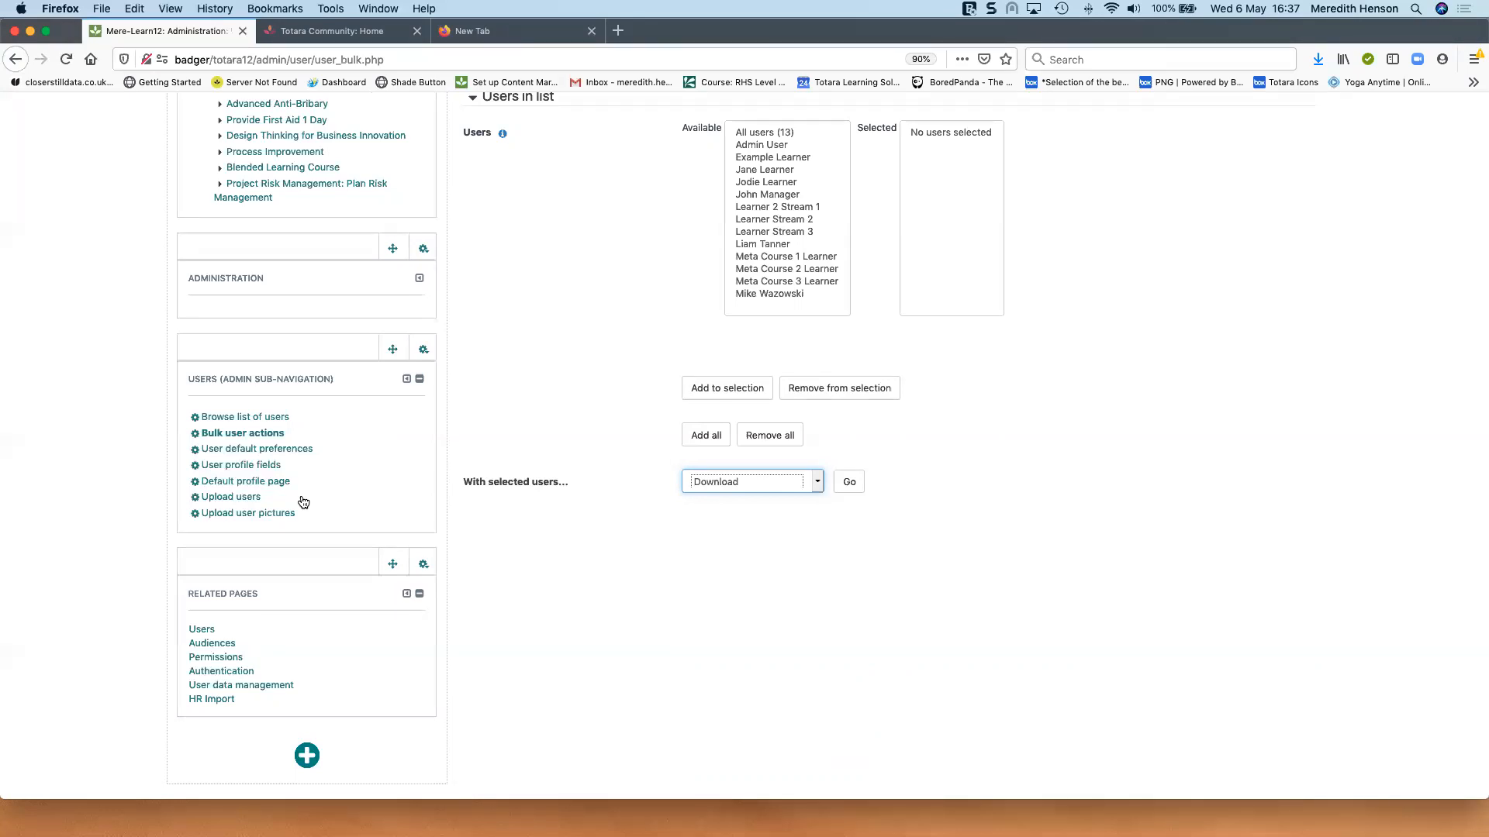
pyautogui.click(807, 486)
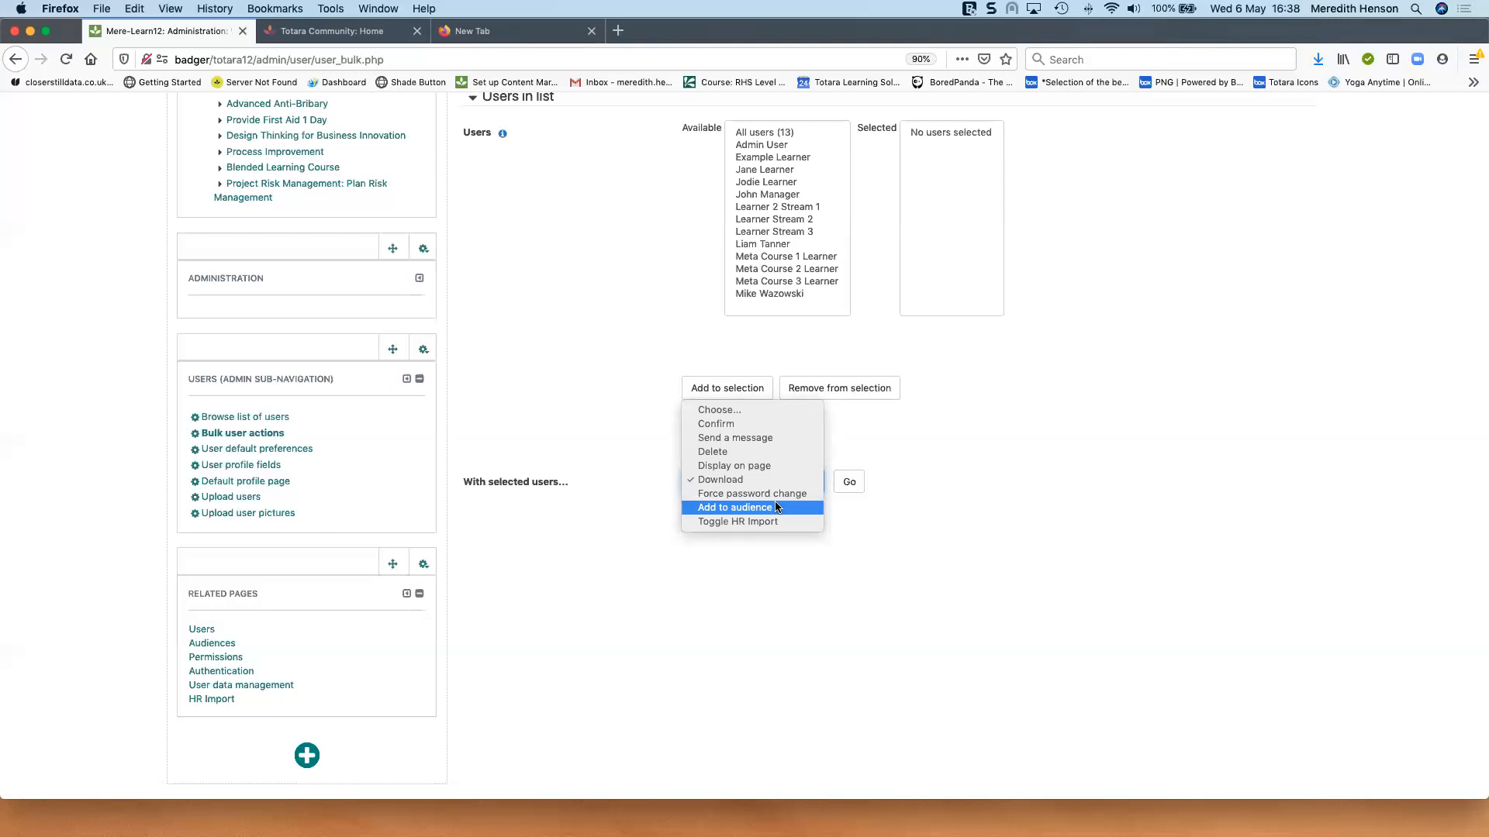
pyautogui.click(1086, 469)
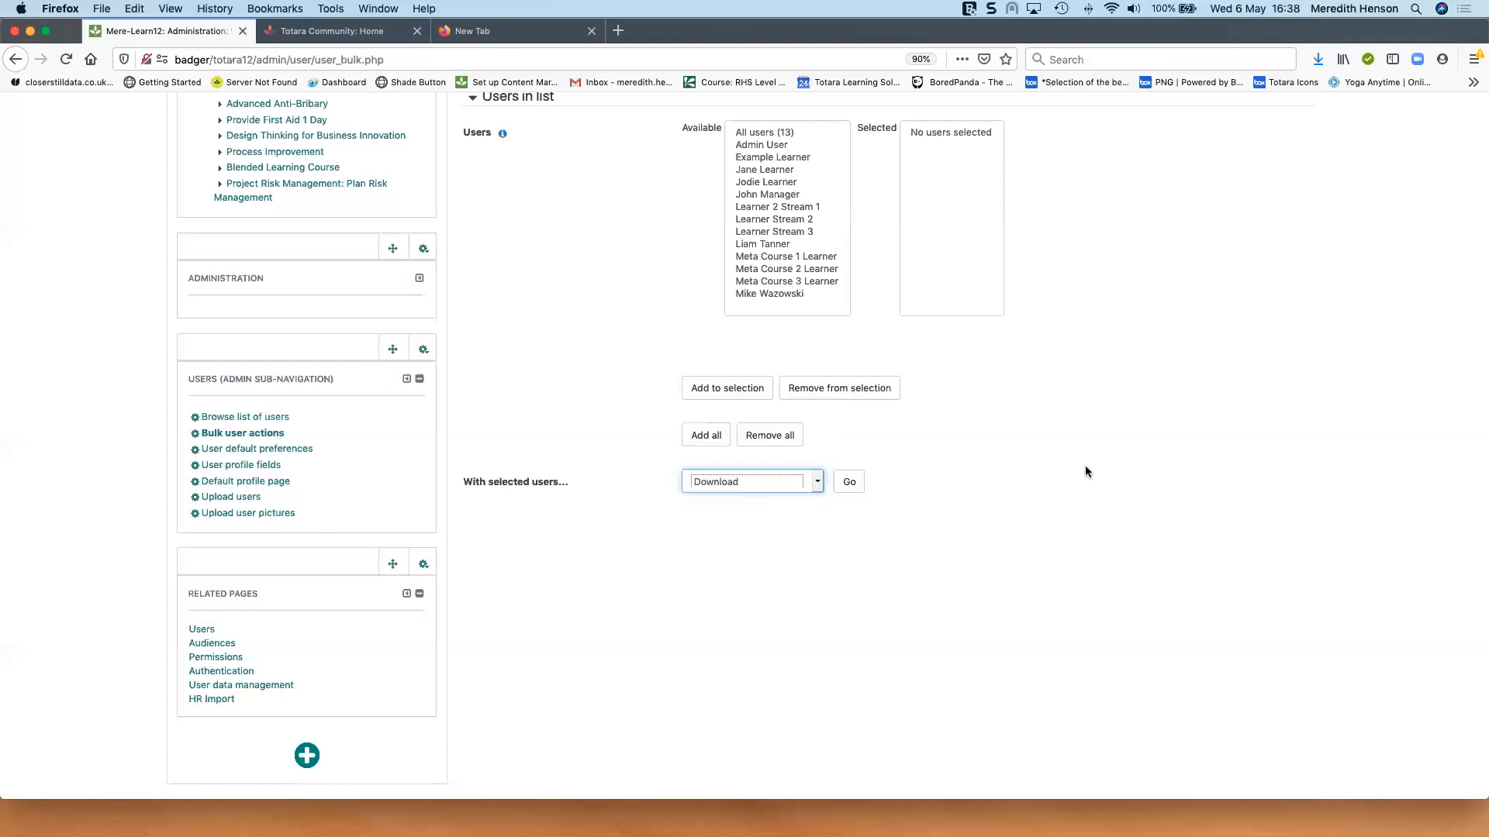
pyautogui.scroll(2, 1085, 469)
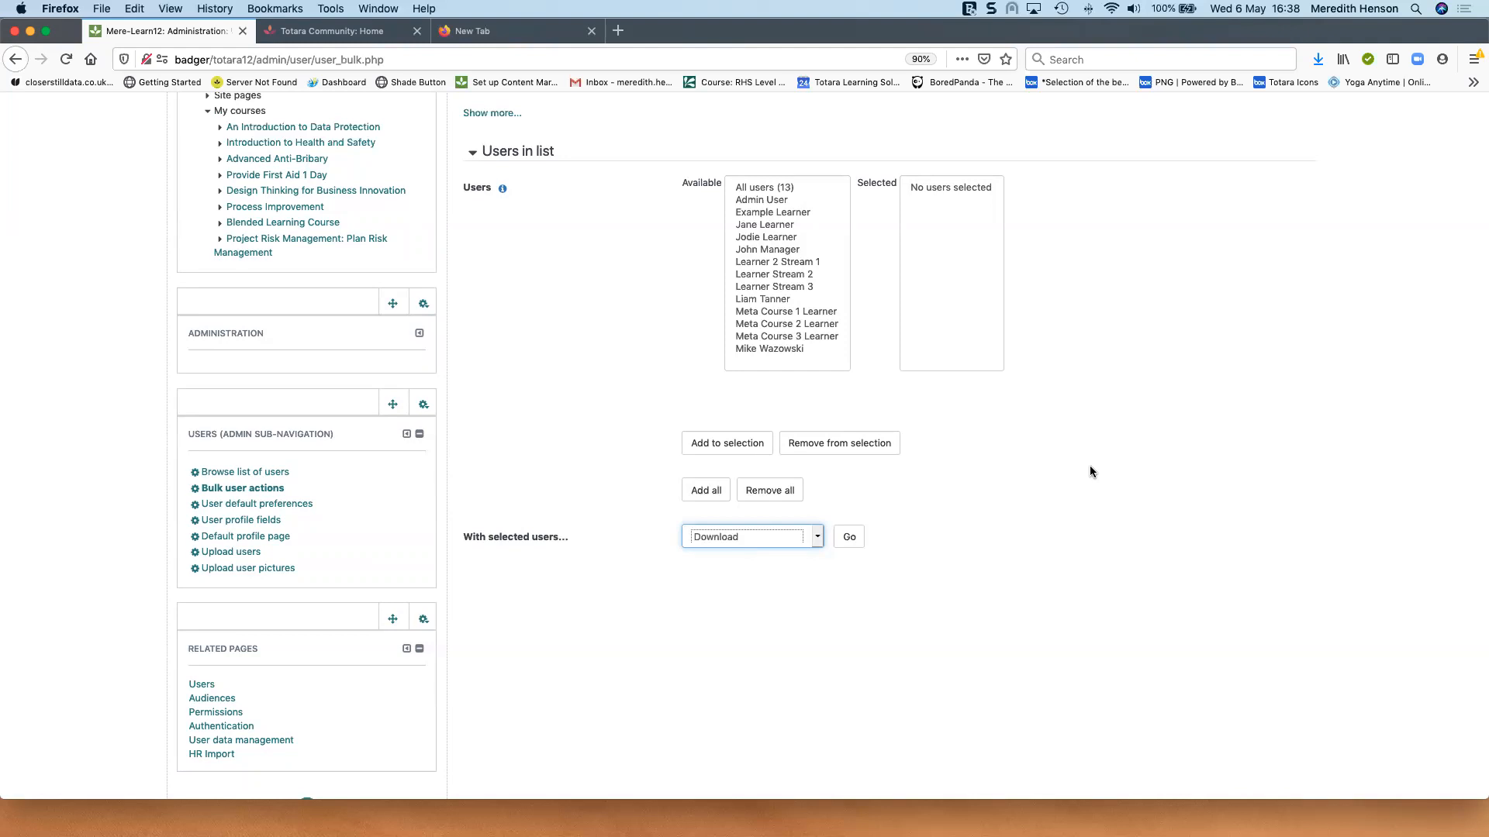
pyautogui.scroll(2, 1090, 467)
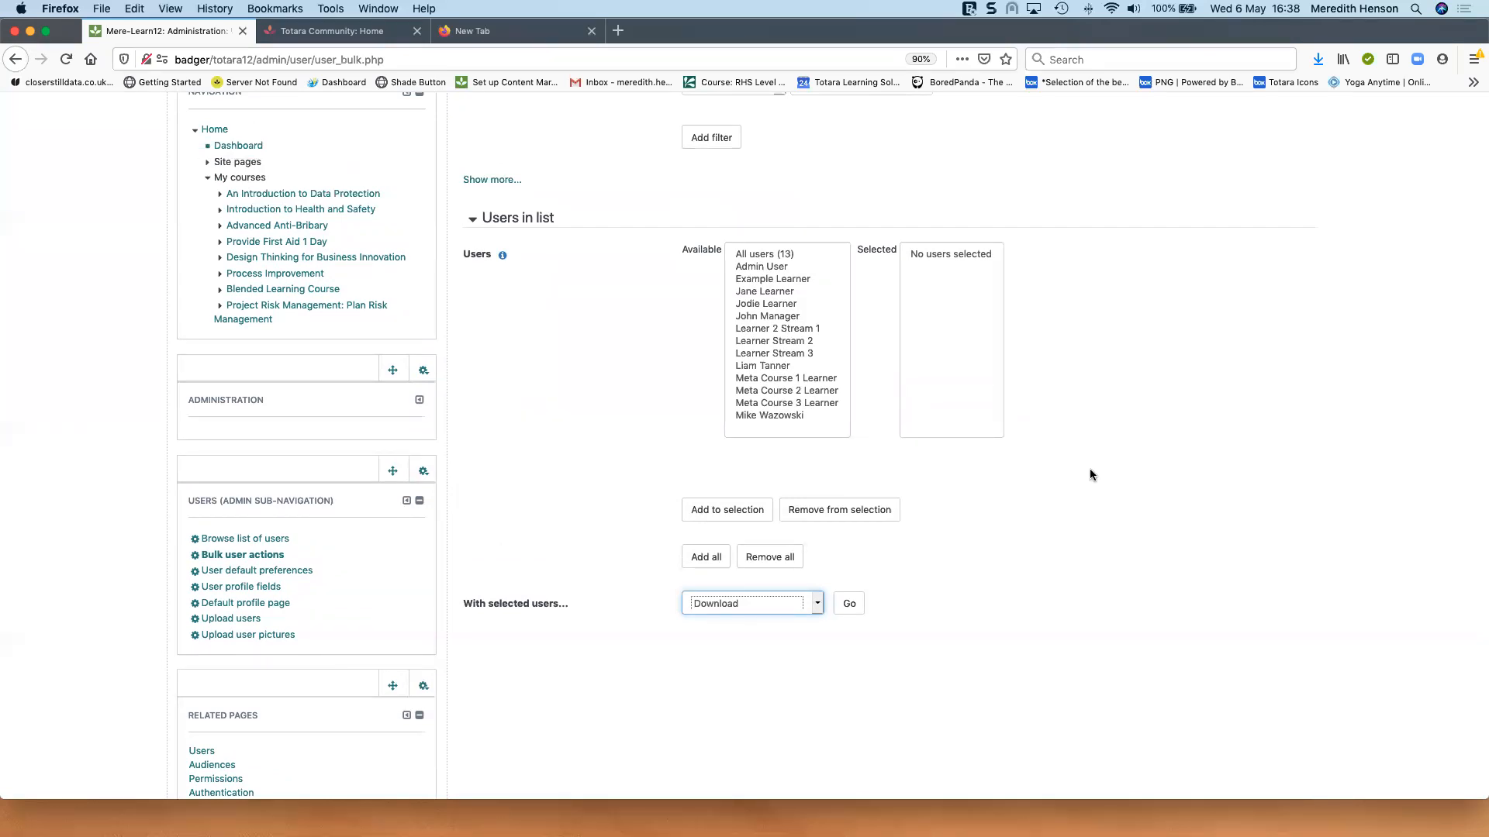
pyautogui.scroll(-1, 1090, 474)
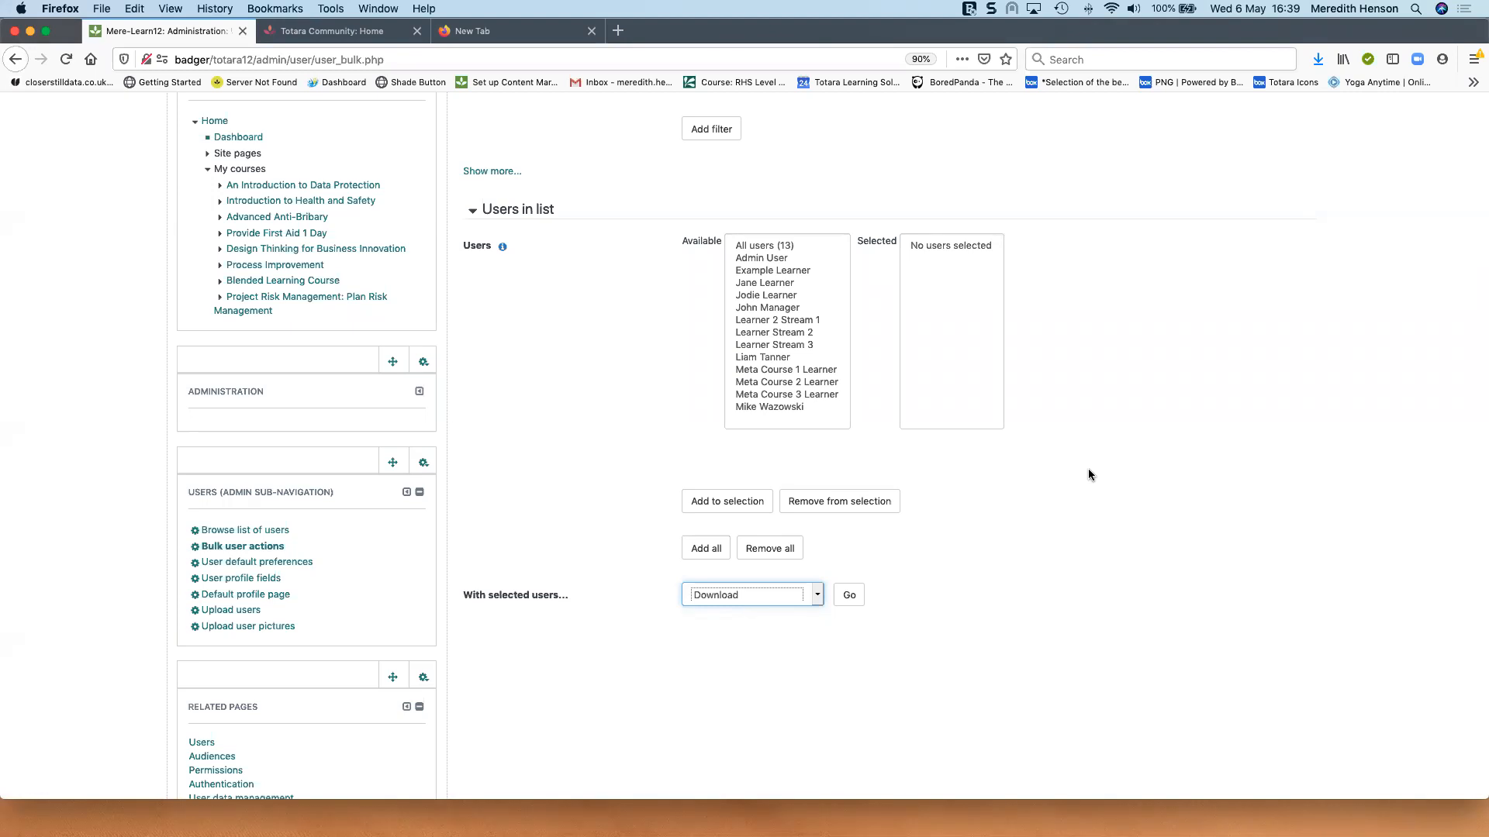
# Step: Leave the bulk user actions page without saving and open the site's Security settings
pyautogui.scroll(3, 977, 558)
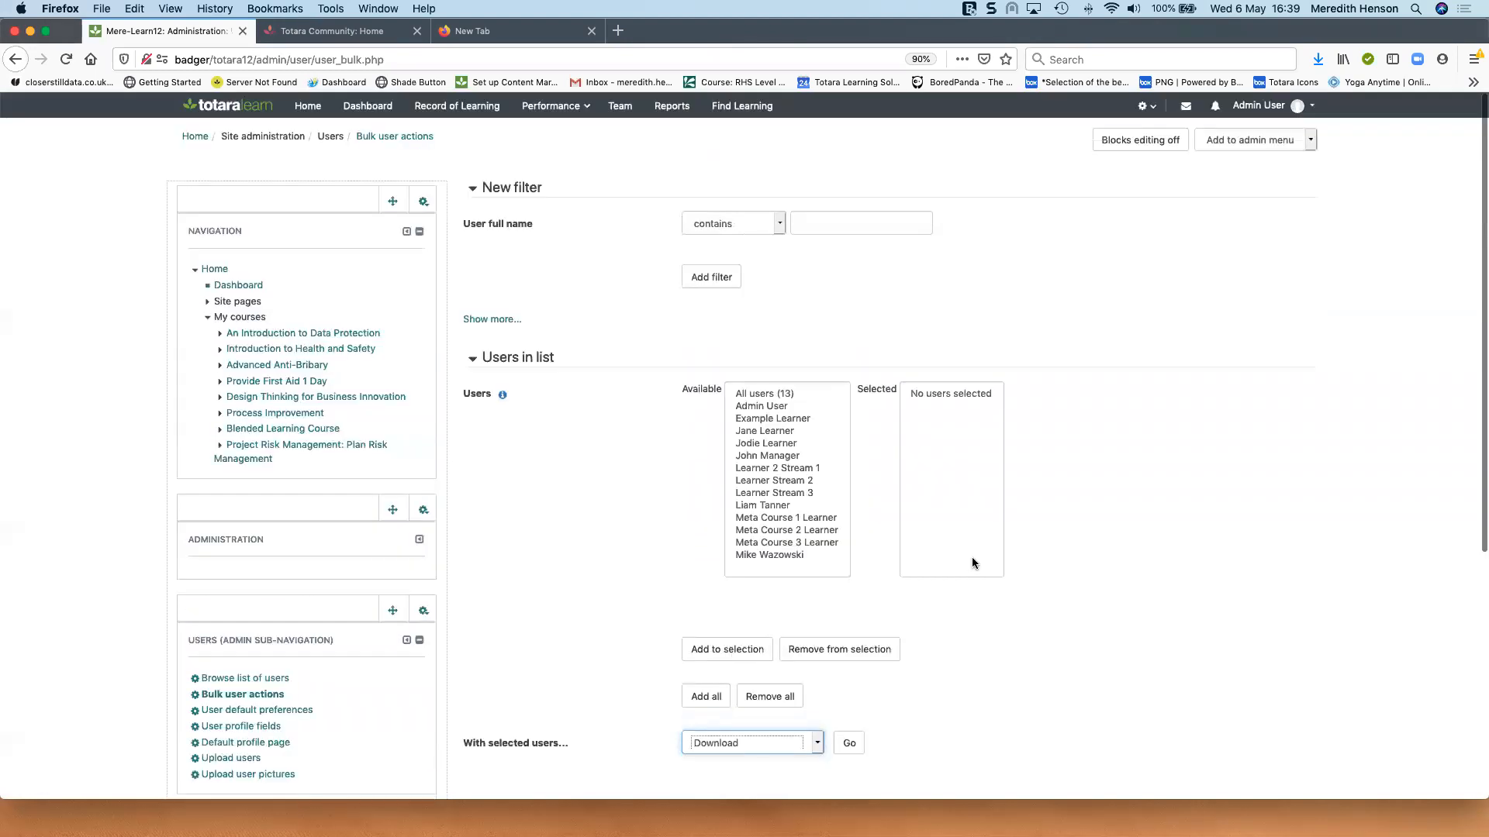
pyautogui.click(1146, 106)
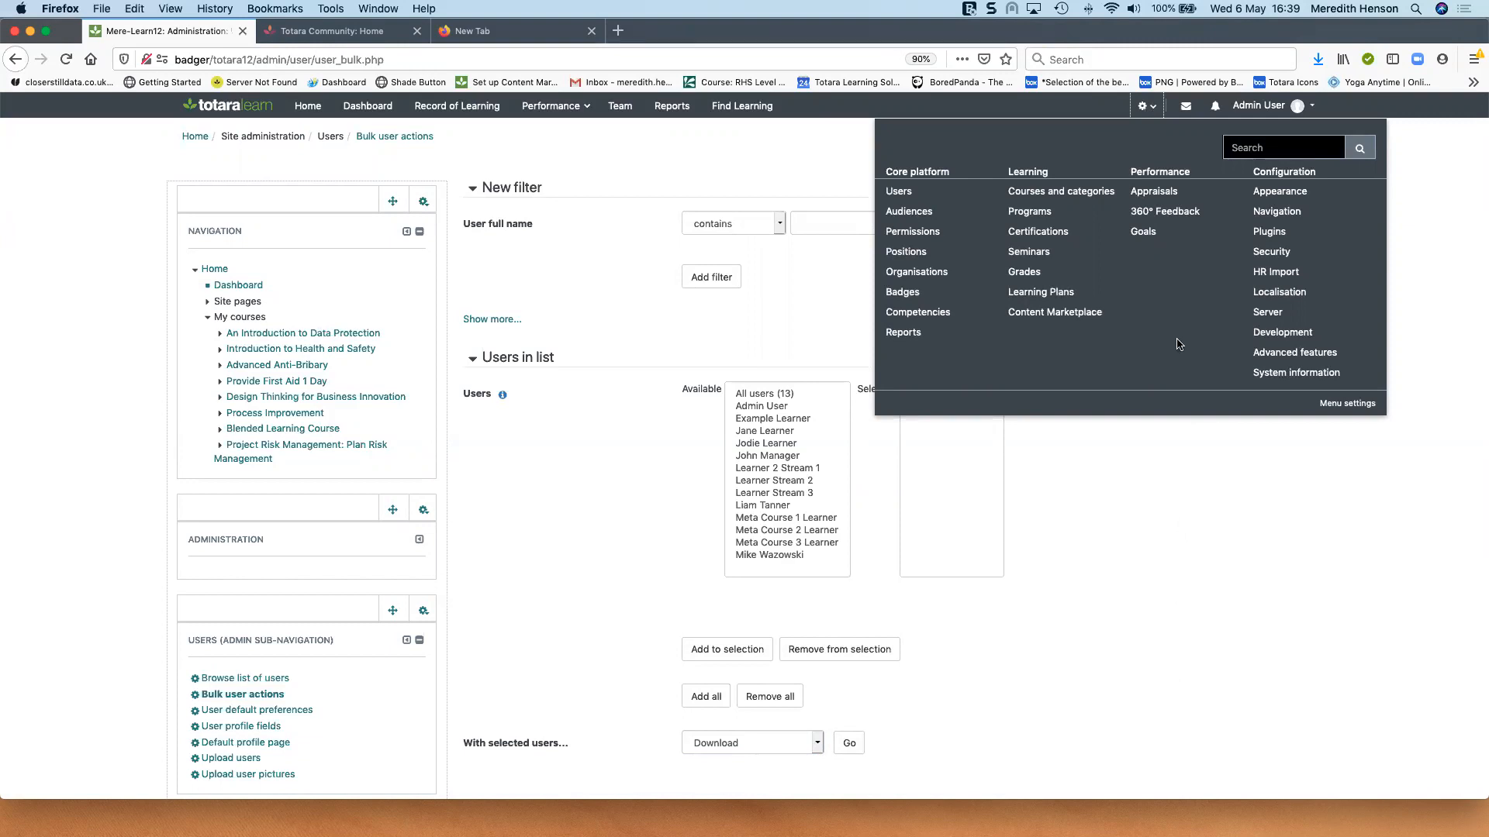
pyautogui.click(1270, 252)
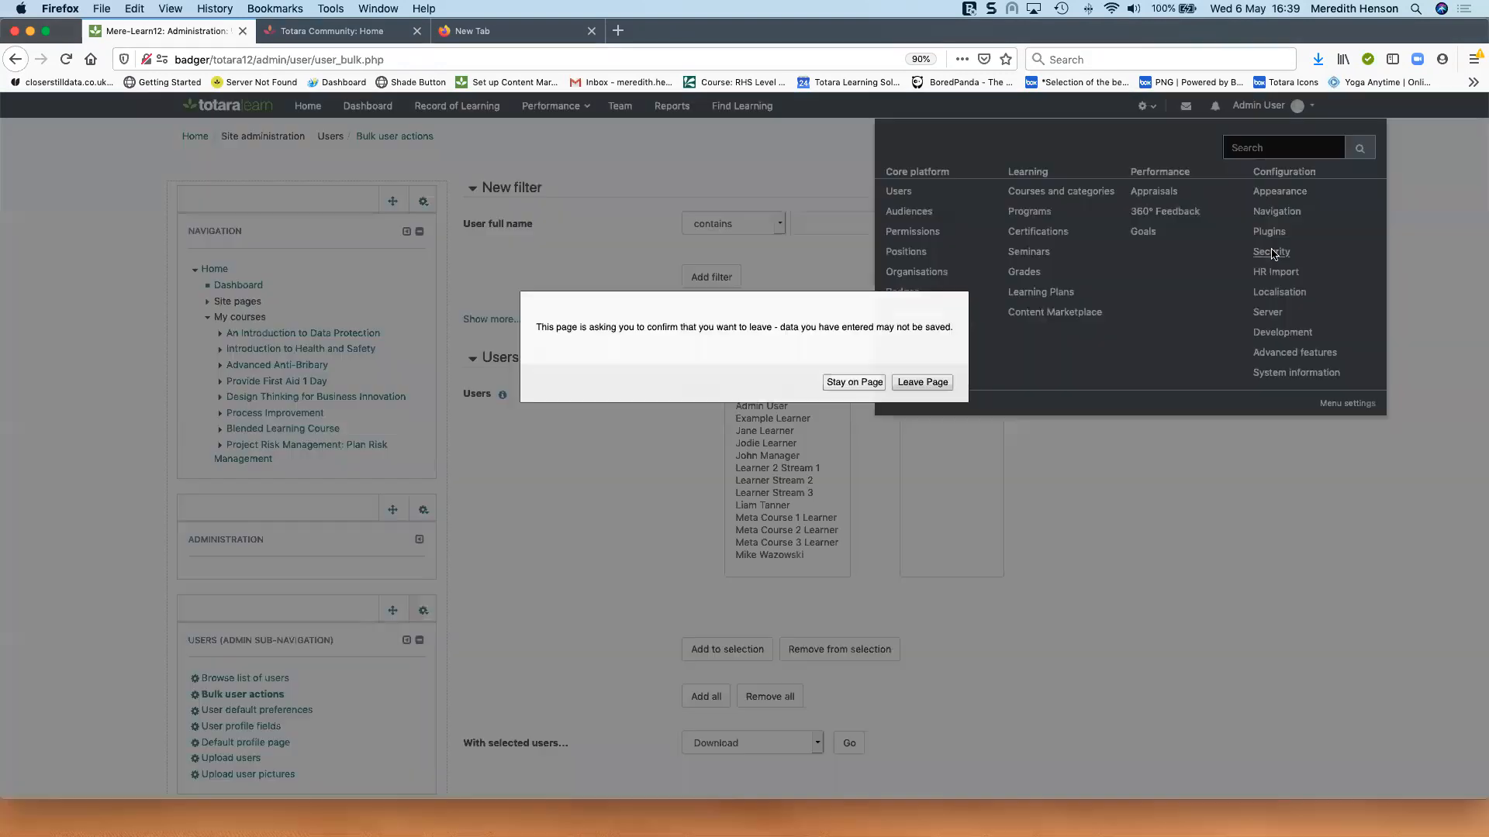
pyautogui.click(922, 479)
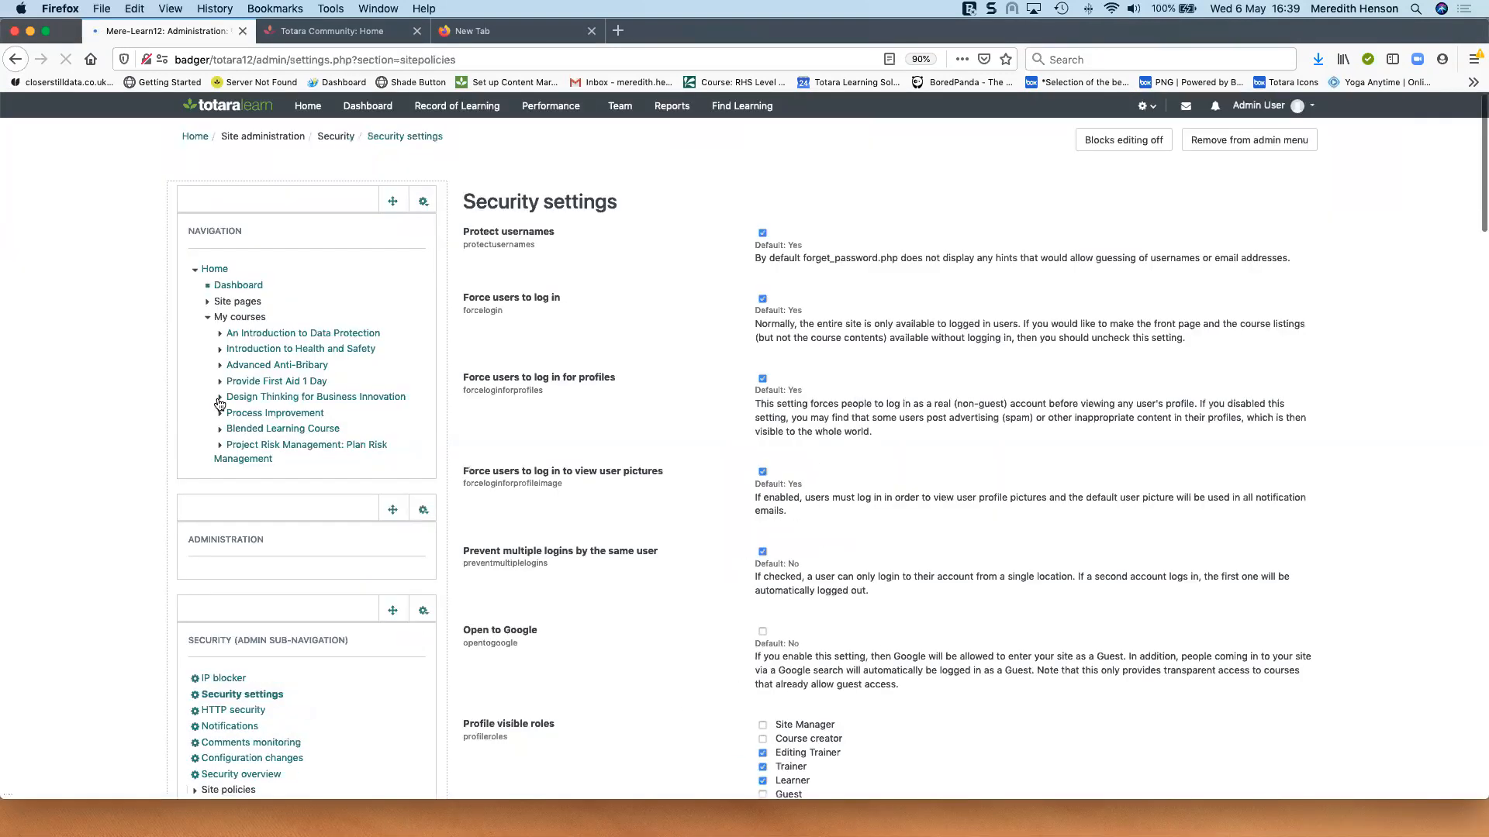
# Step: Locate Allow extended characters in usernames in the security settings and tick it without saving
pyautogui.scroll(-3, 528, 594)
pyautogui.scroll(-12, 529, 600)
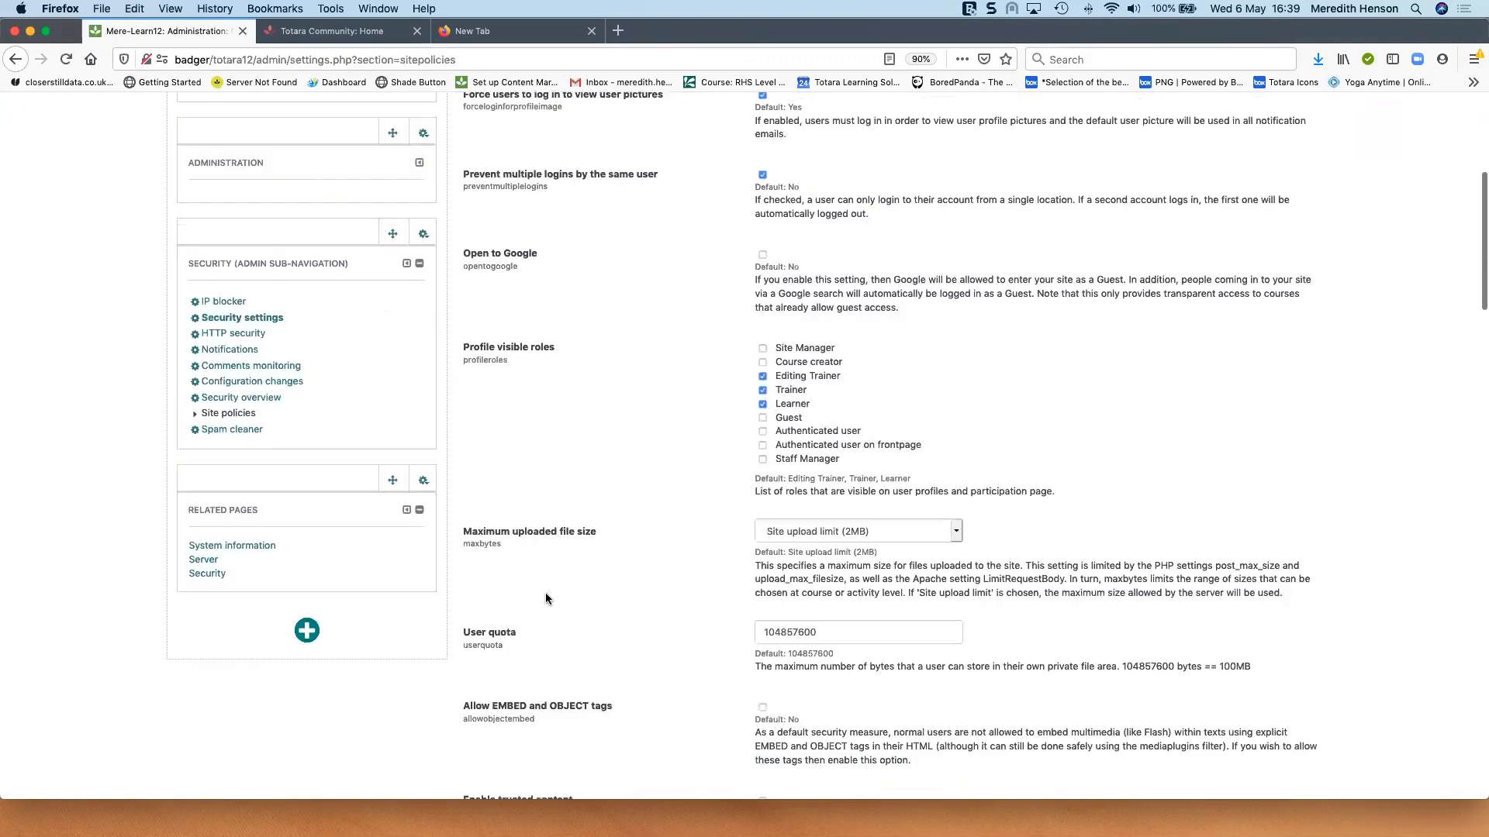
pyautogui.scroll(-2, 555, 578)
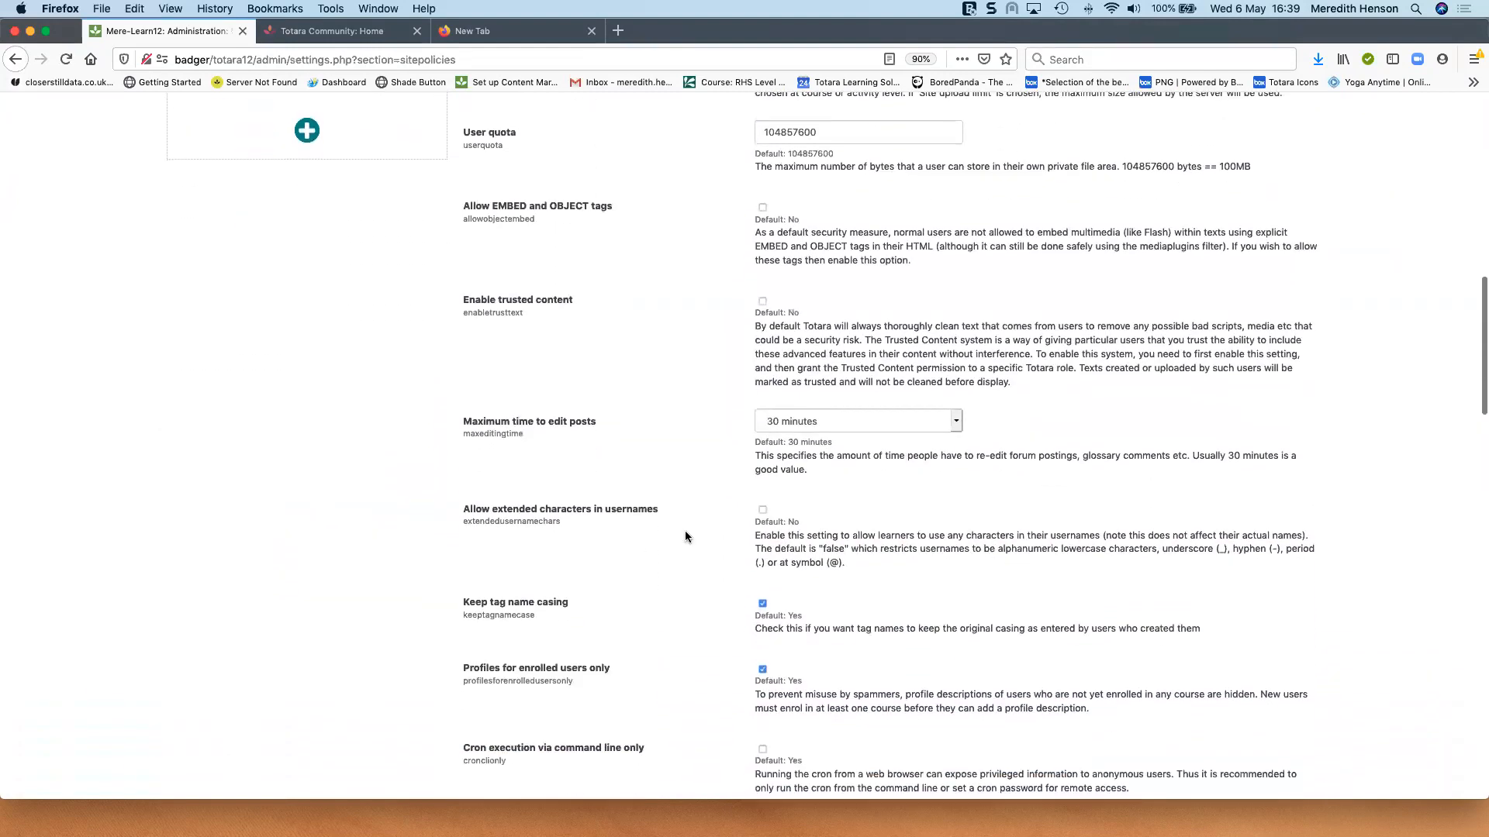
pyautogui.moveTo(664, 514); pyautogui.dragTo(459, 508)
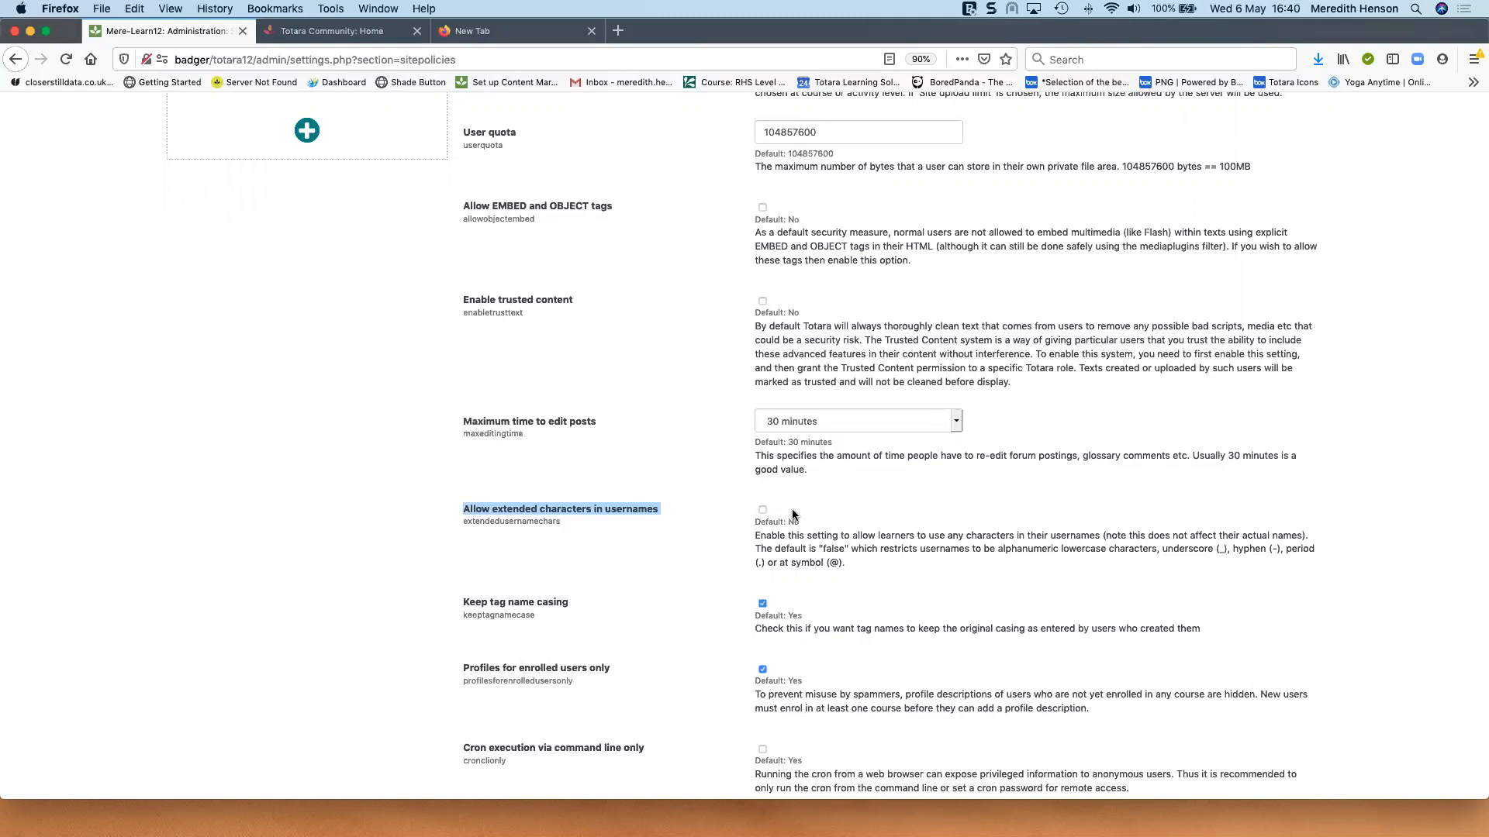
pyautogui.click(763, 510)
pyautogui.scroll(15, 796, 487)
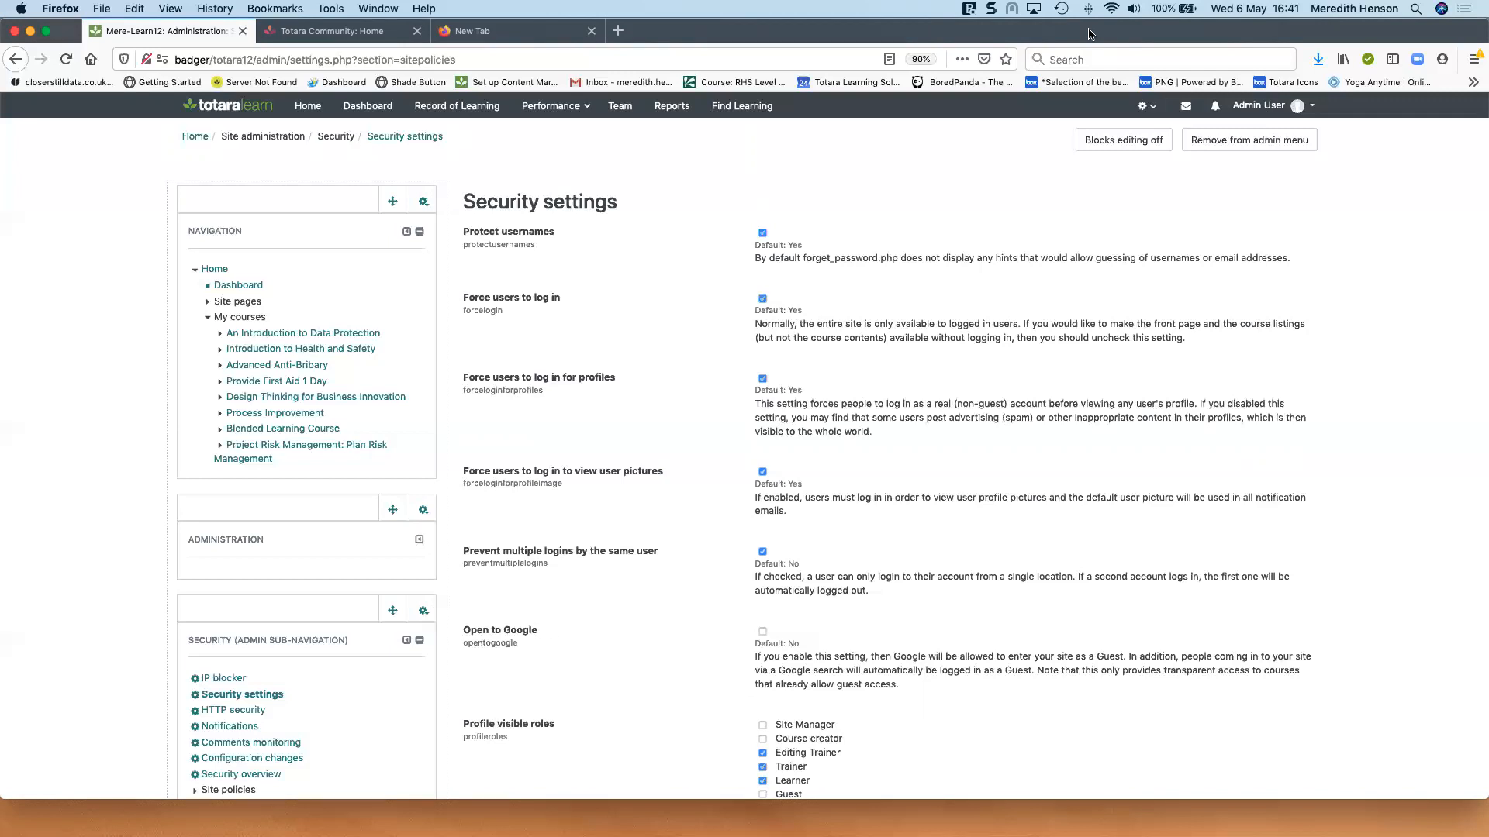
# Step: Switch to the Totara Community home page and reset the user tour from its footer
pyautogui.click(436, 32)
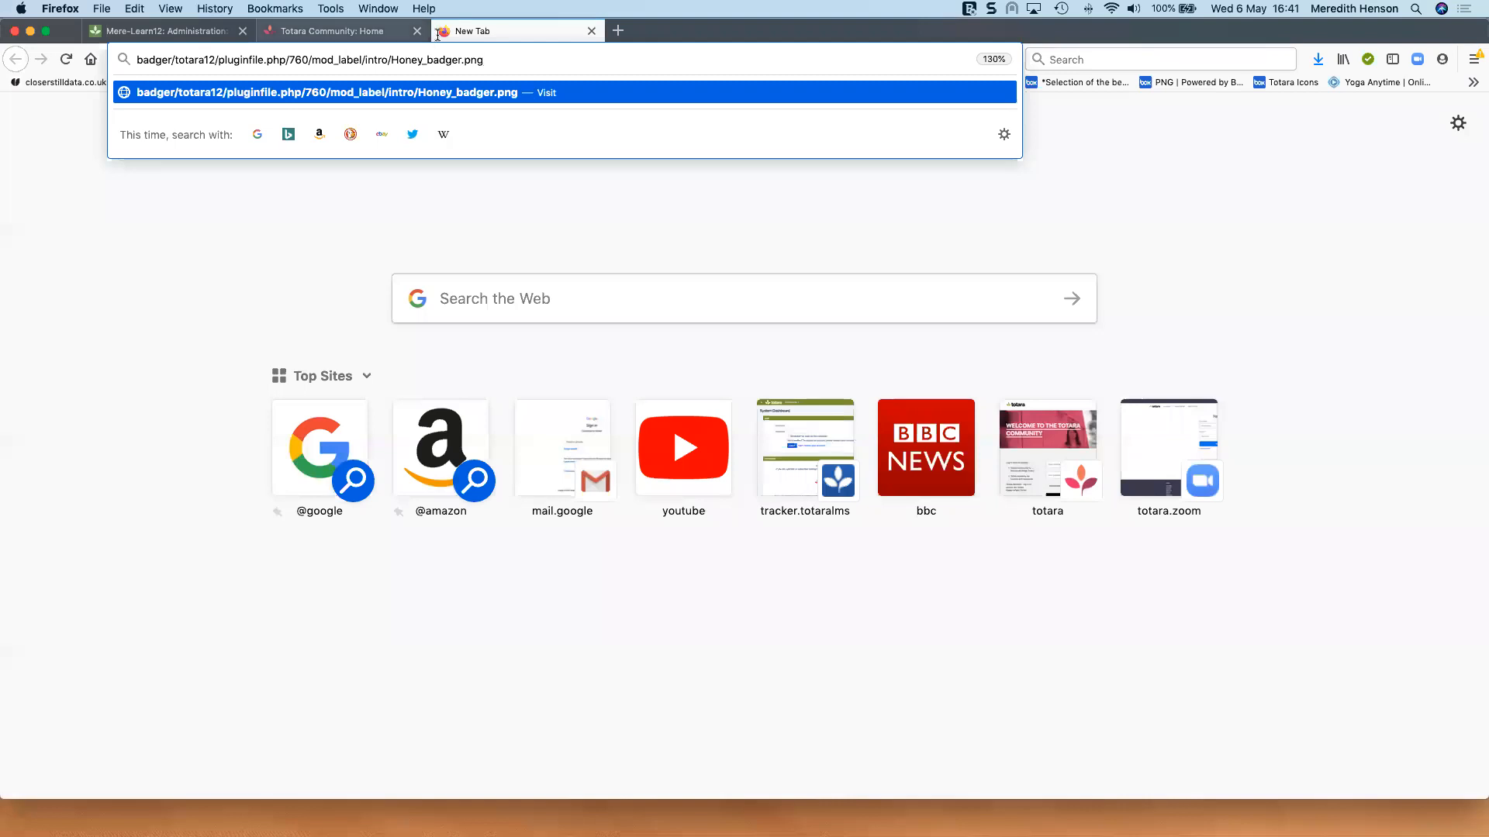
pyautogui.click(341, 31)
pyautogui.scroll(-6, 700, 545)
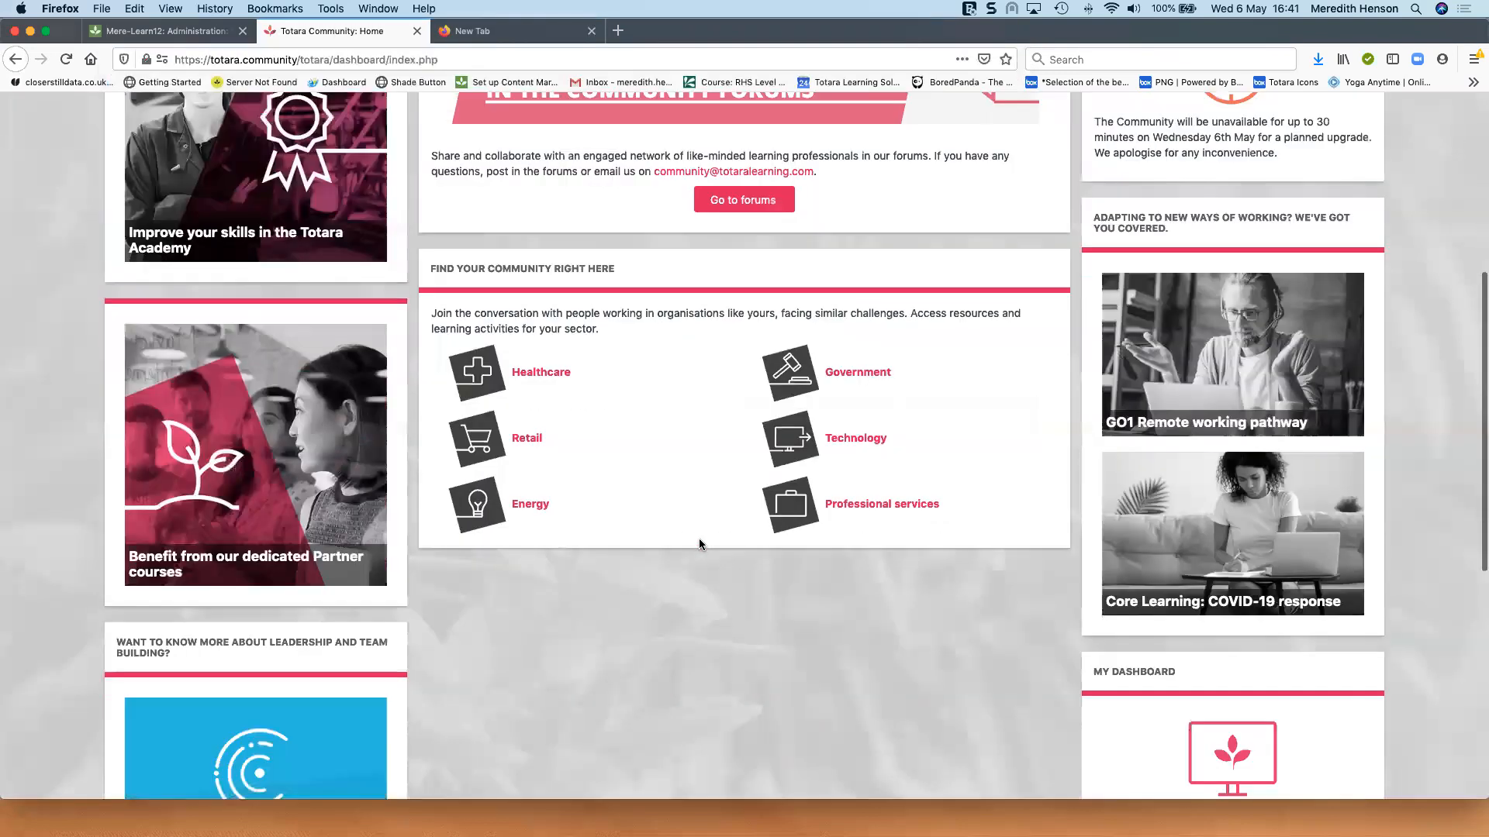
pyautogui.scroll(-6, 699, 545)
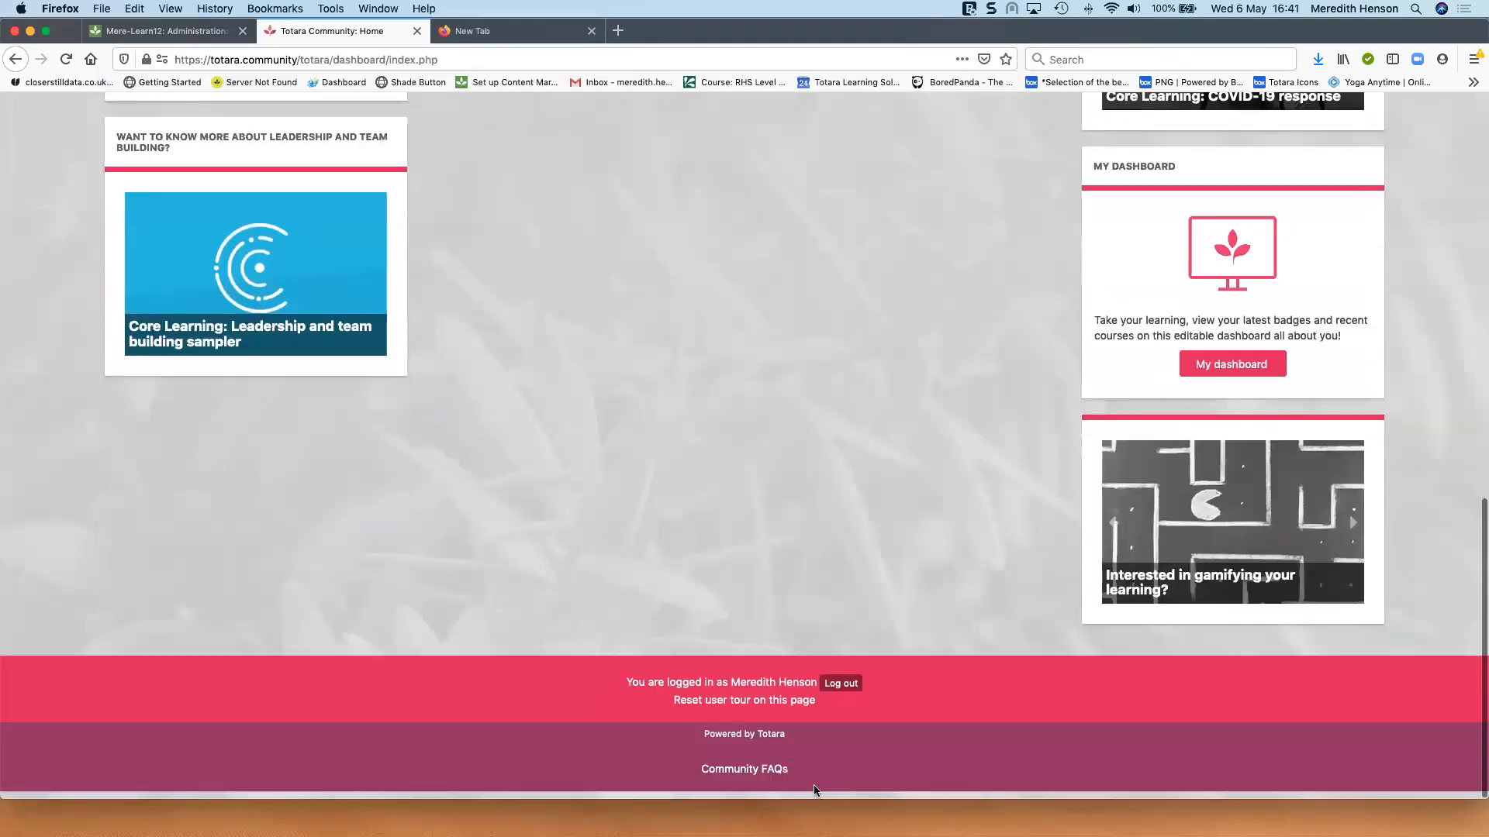
pyautogui.click(691, 703)
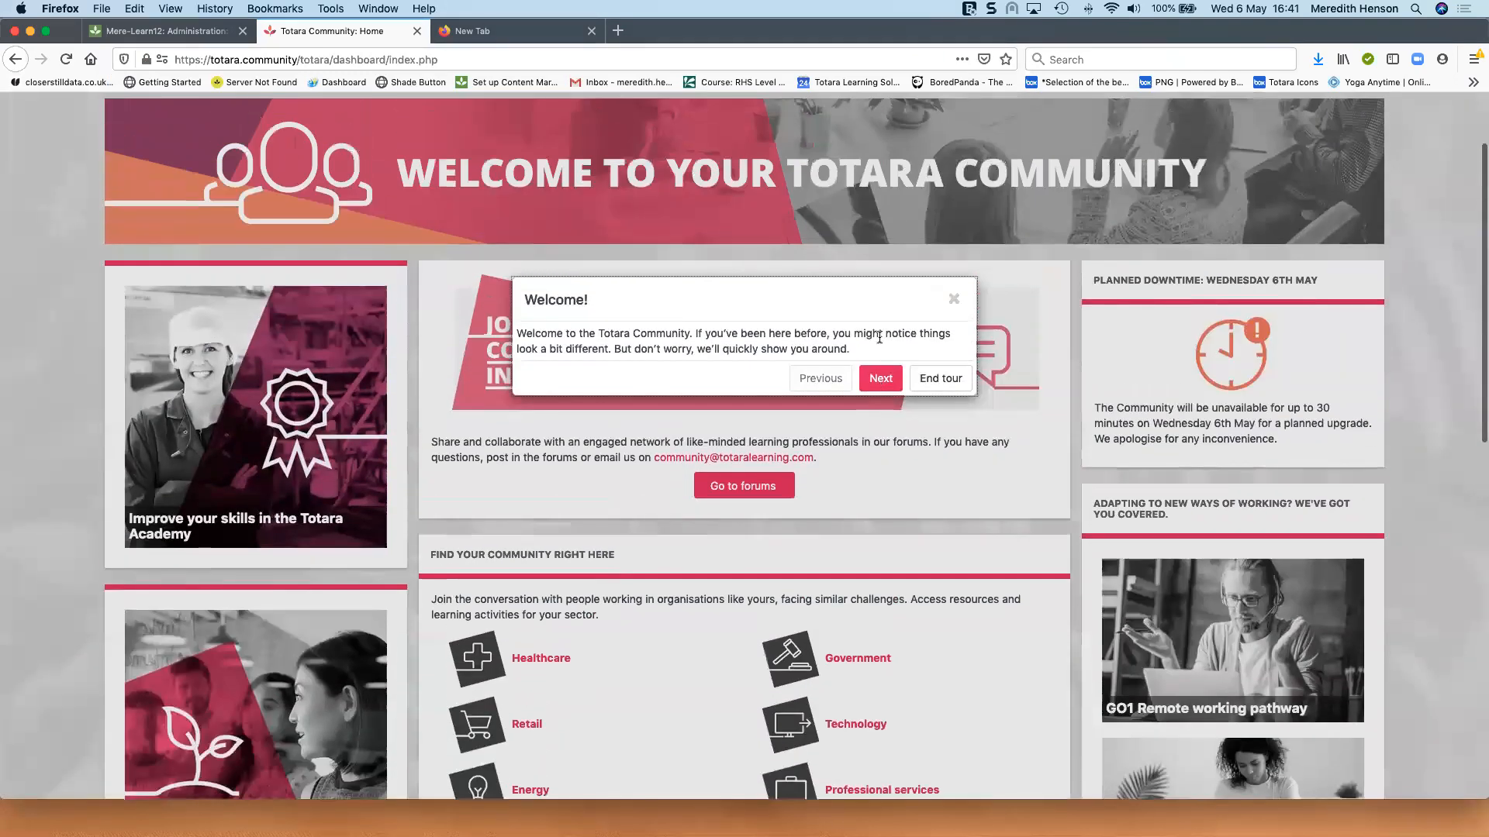
# Step: Go through the Community user tour from Welcome! to Over to you, then close it
pyautogui.click(882, 380)
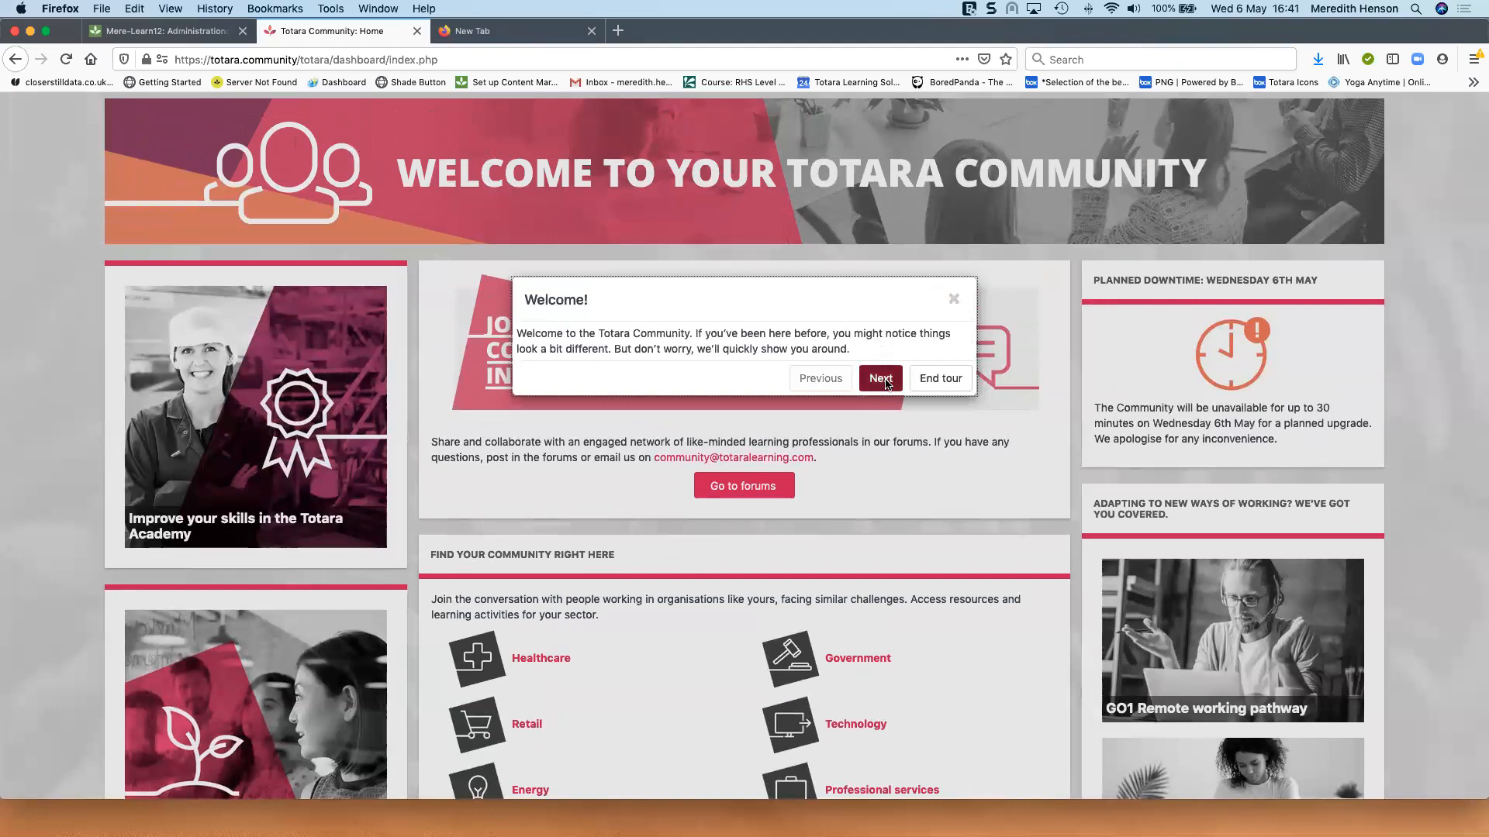
pyautogui.click(778, 589)
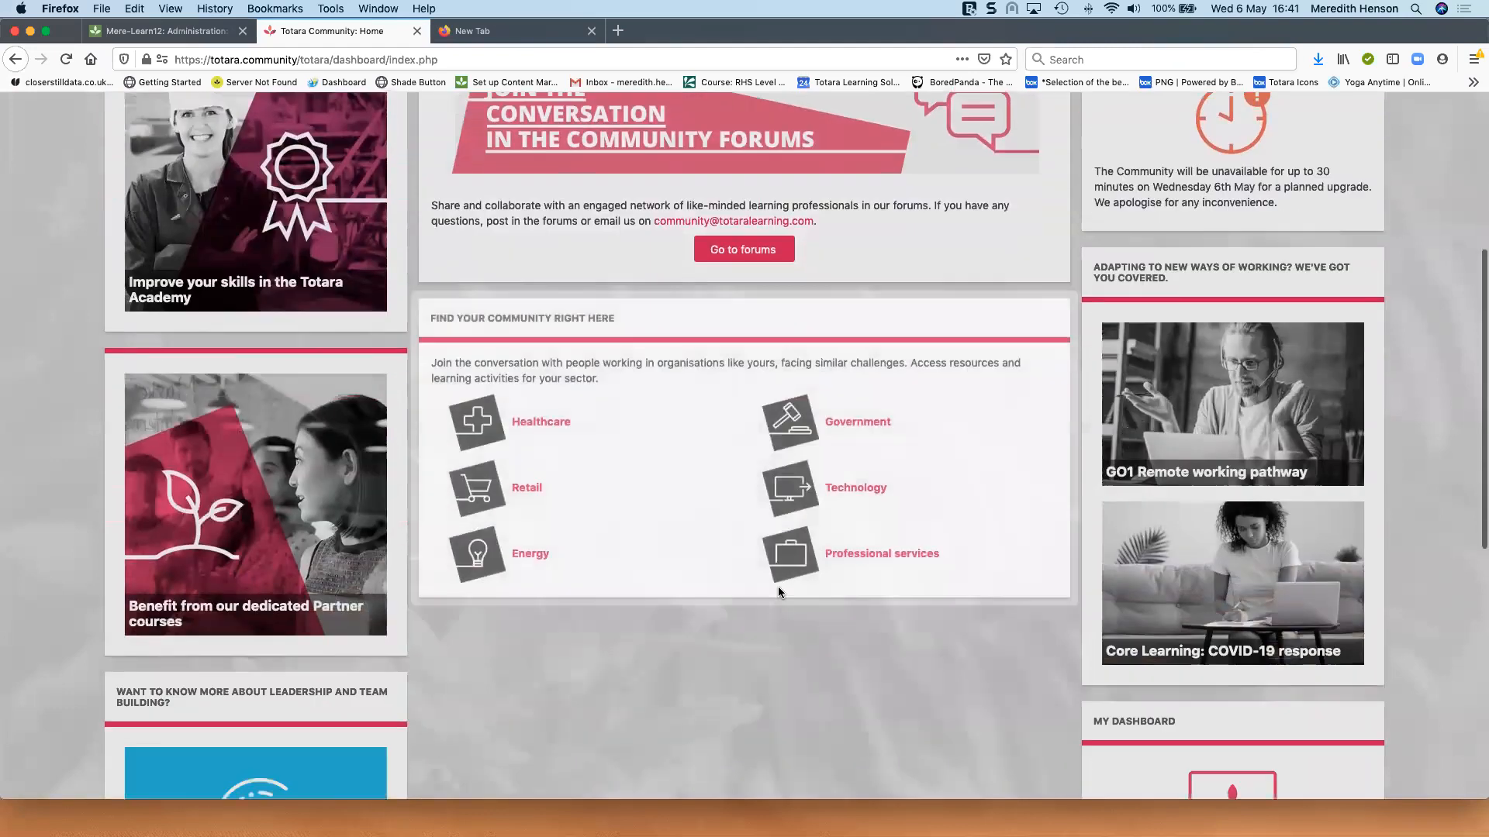
pyautogui.click(779, 612)
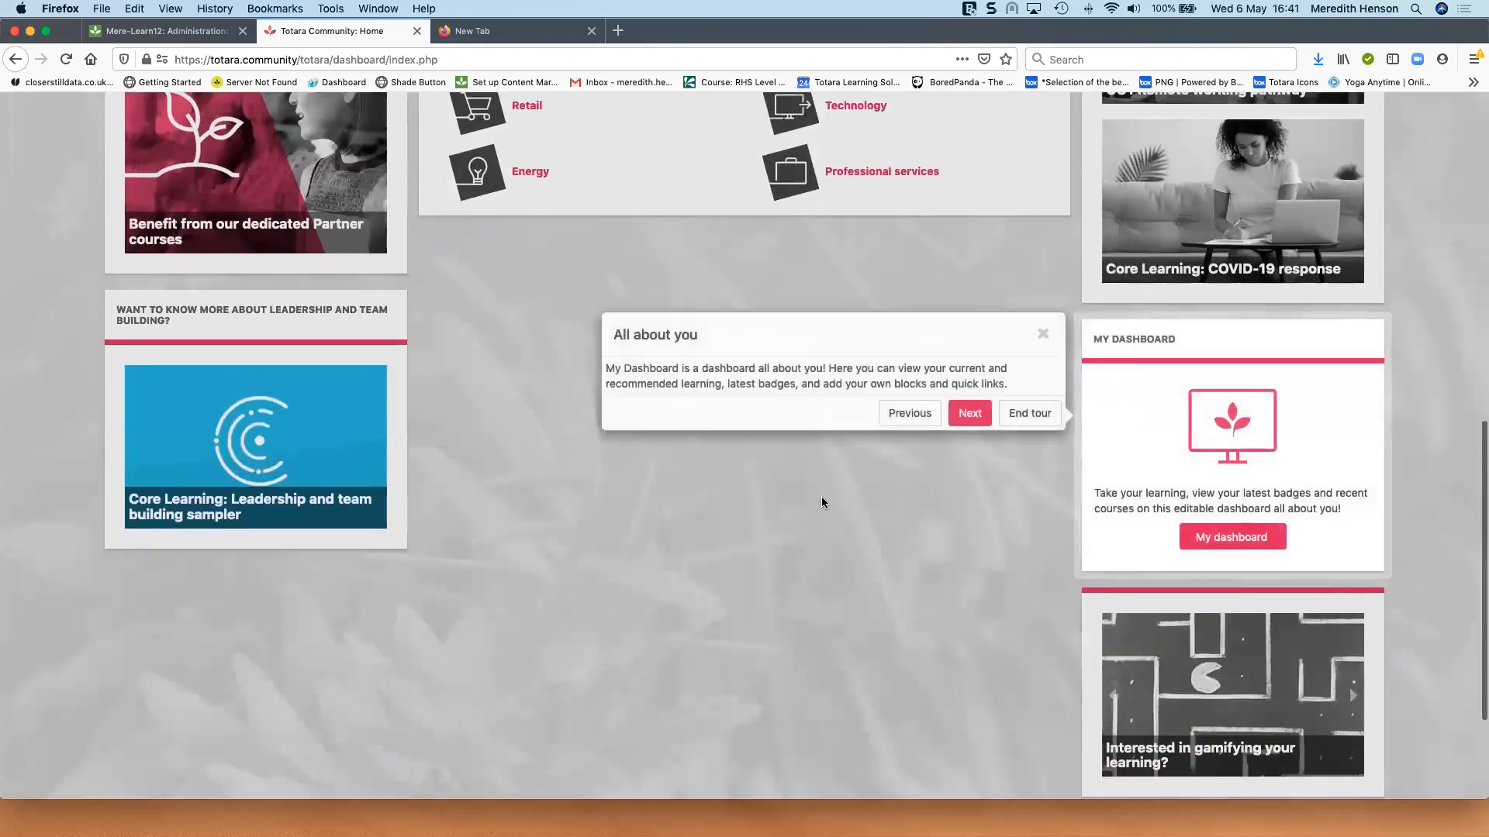
pyautogui.click(964, 411)
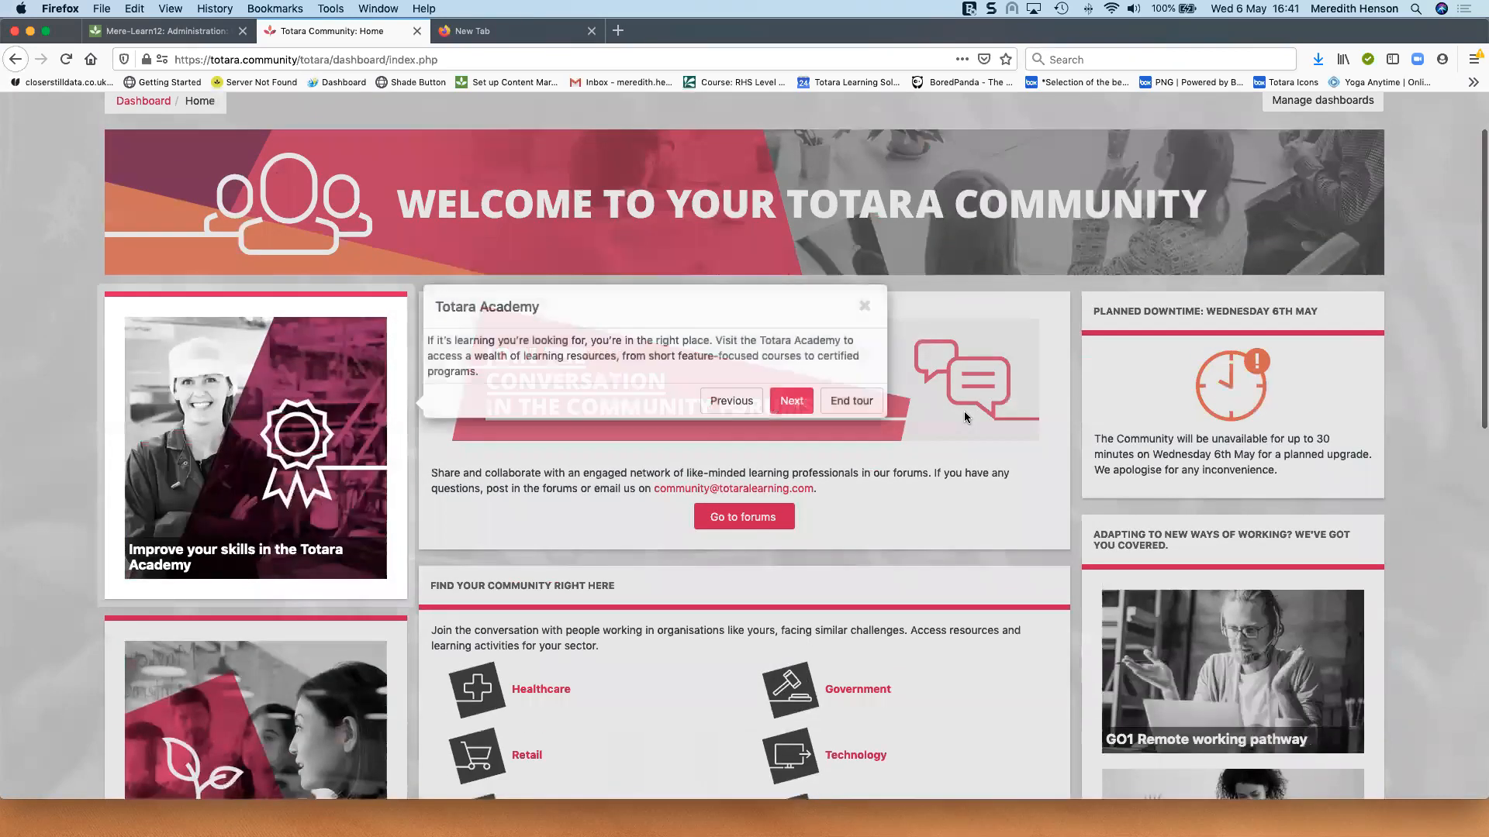
pyautogui.click(797, 404)
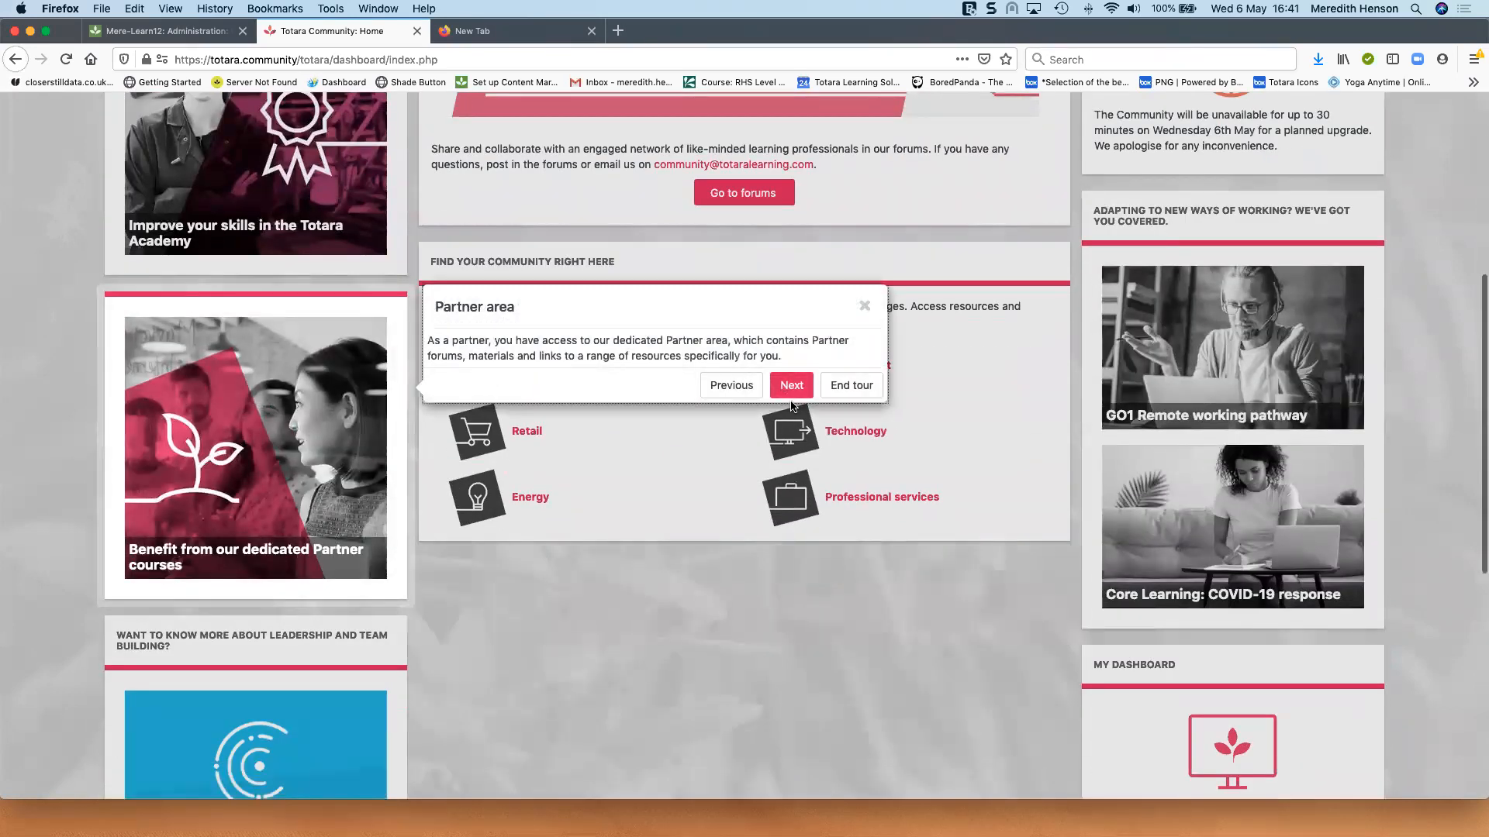
pyautogui.click(787, 387)
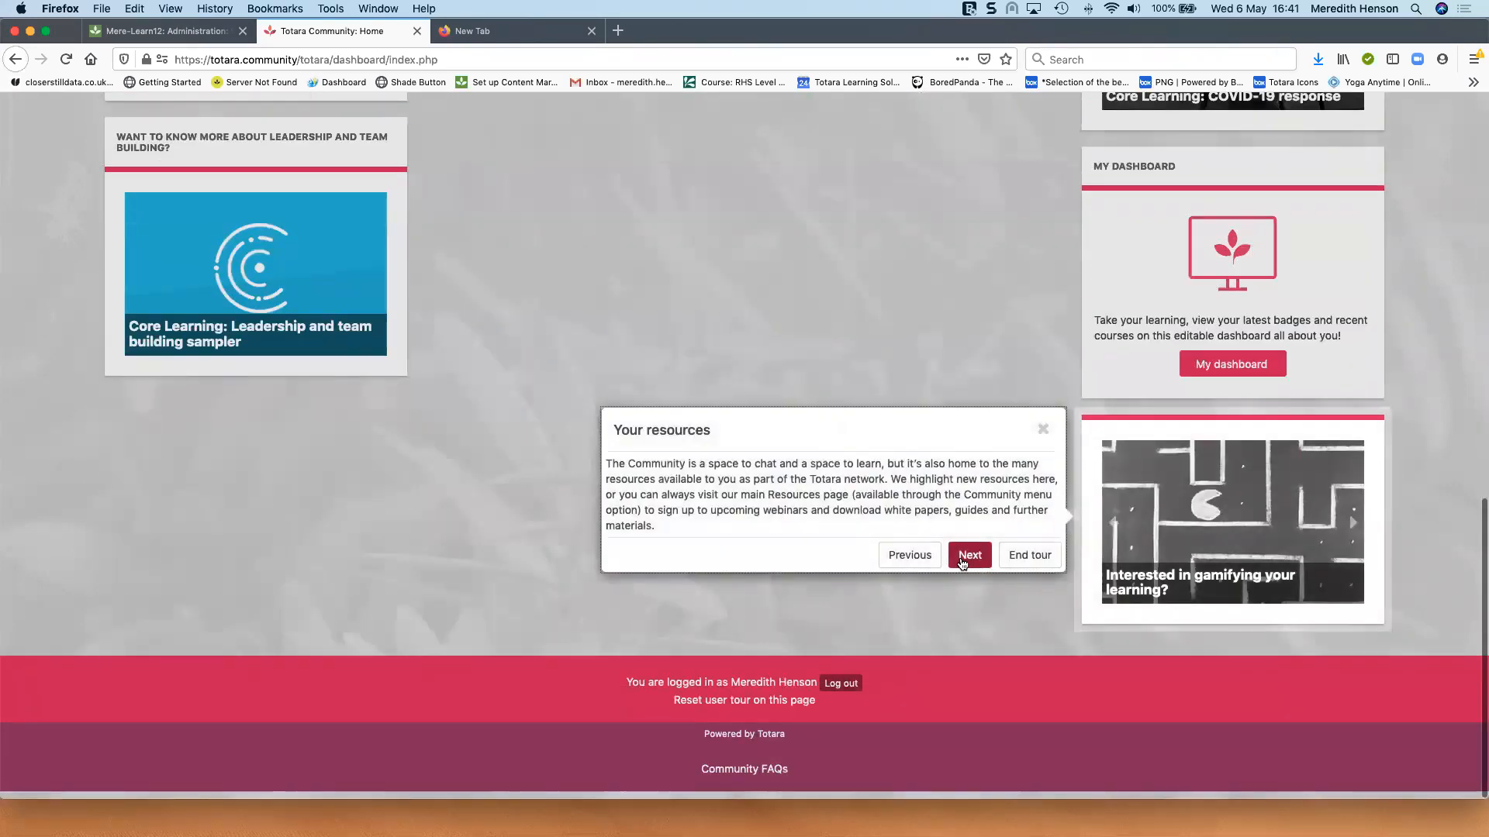
pyautogui.click(966, 550)
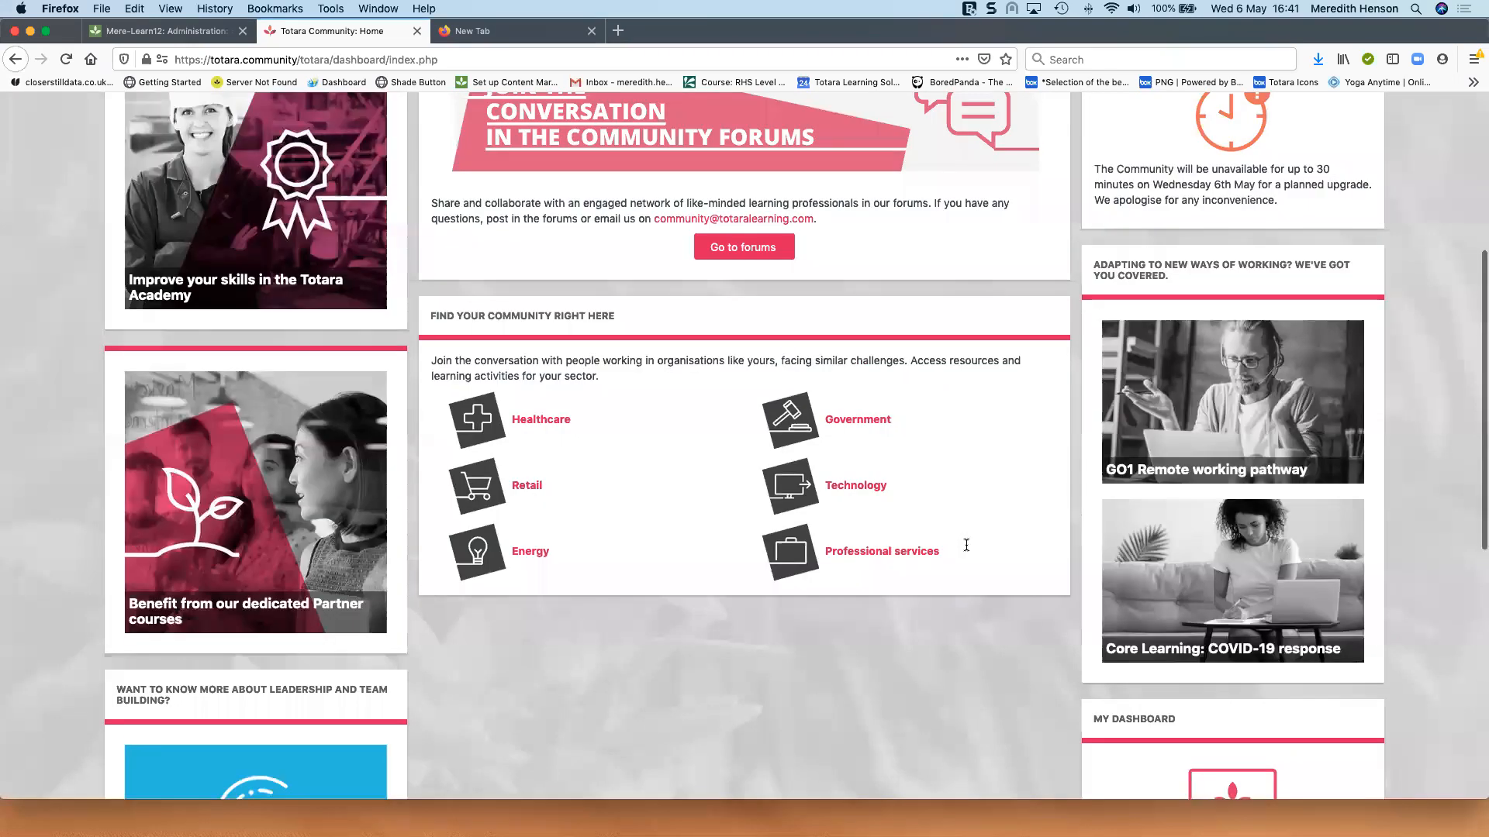
pyautogui.click(500, 227)
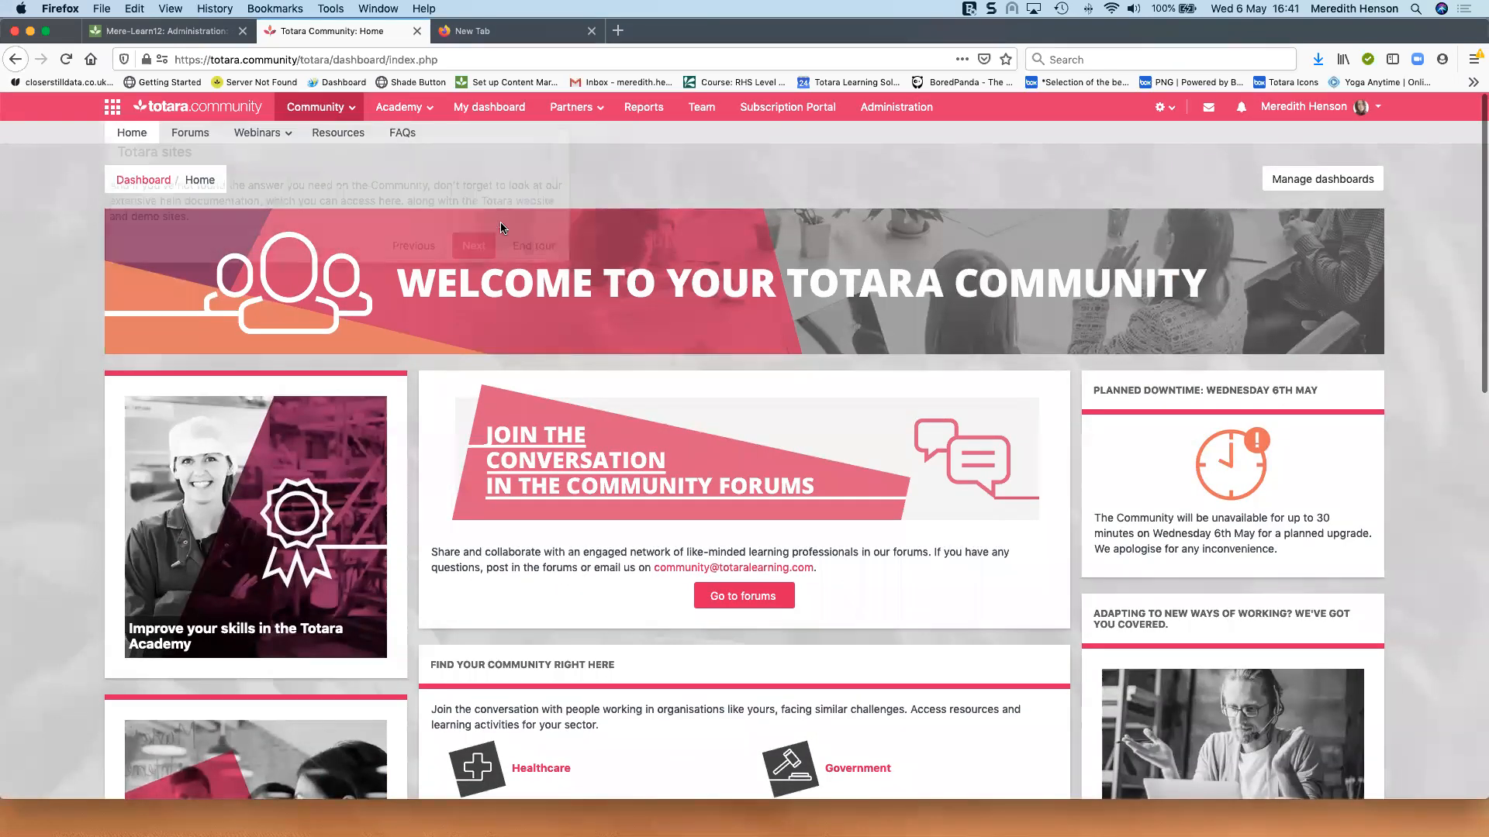
pyautogui.click(477, 245)
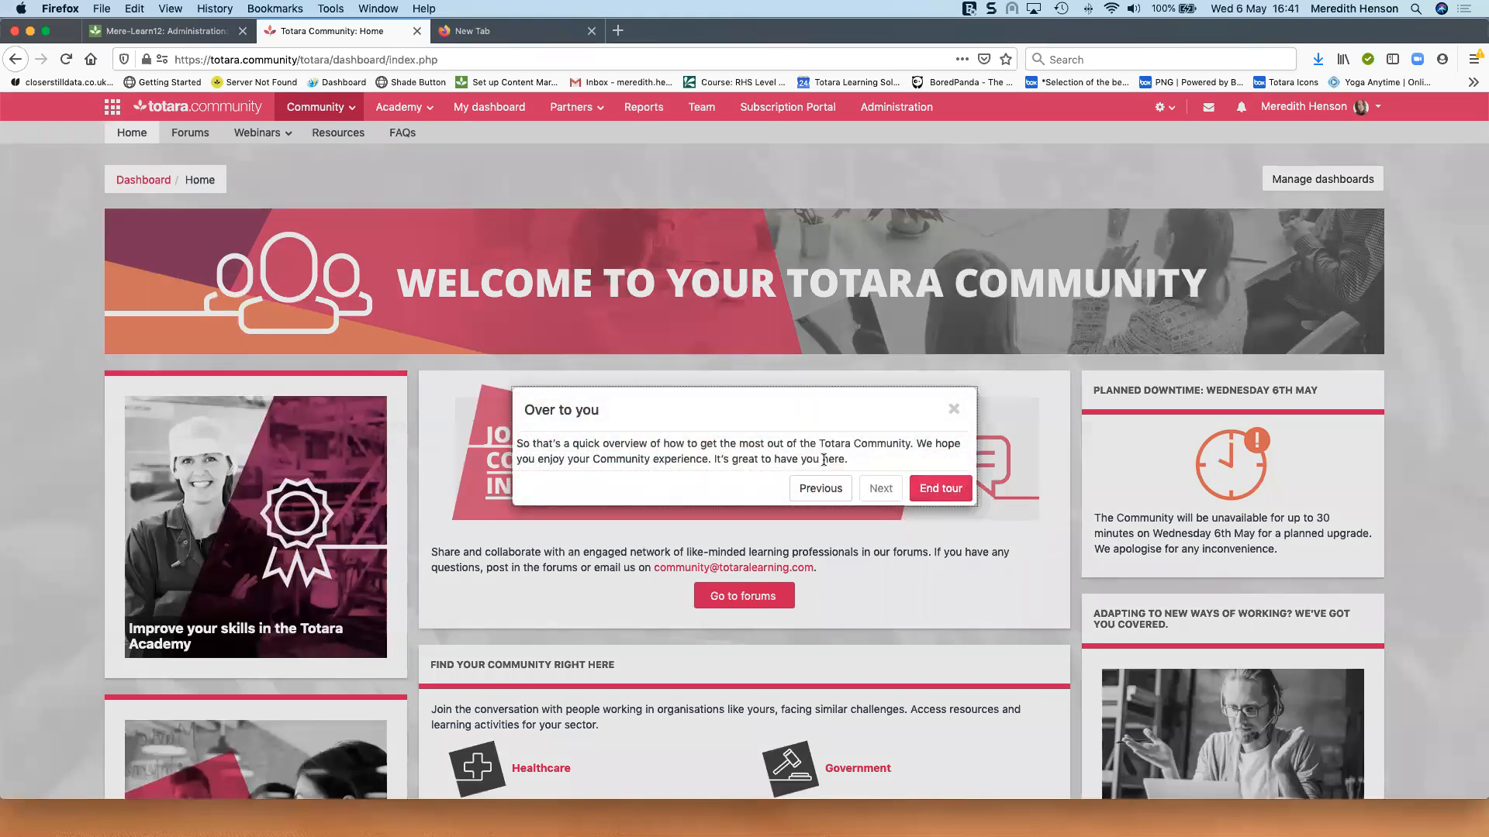
pyautogui.click(954, 408)
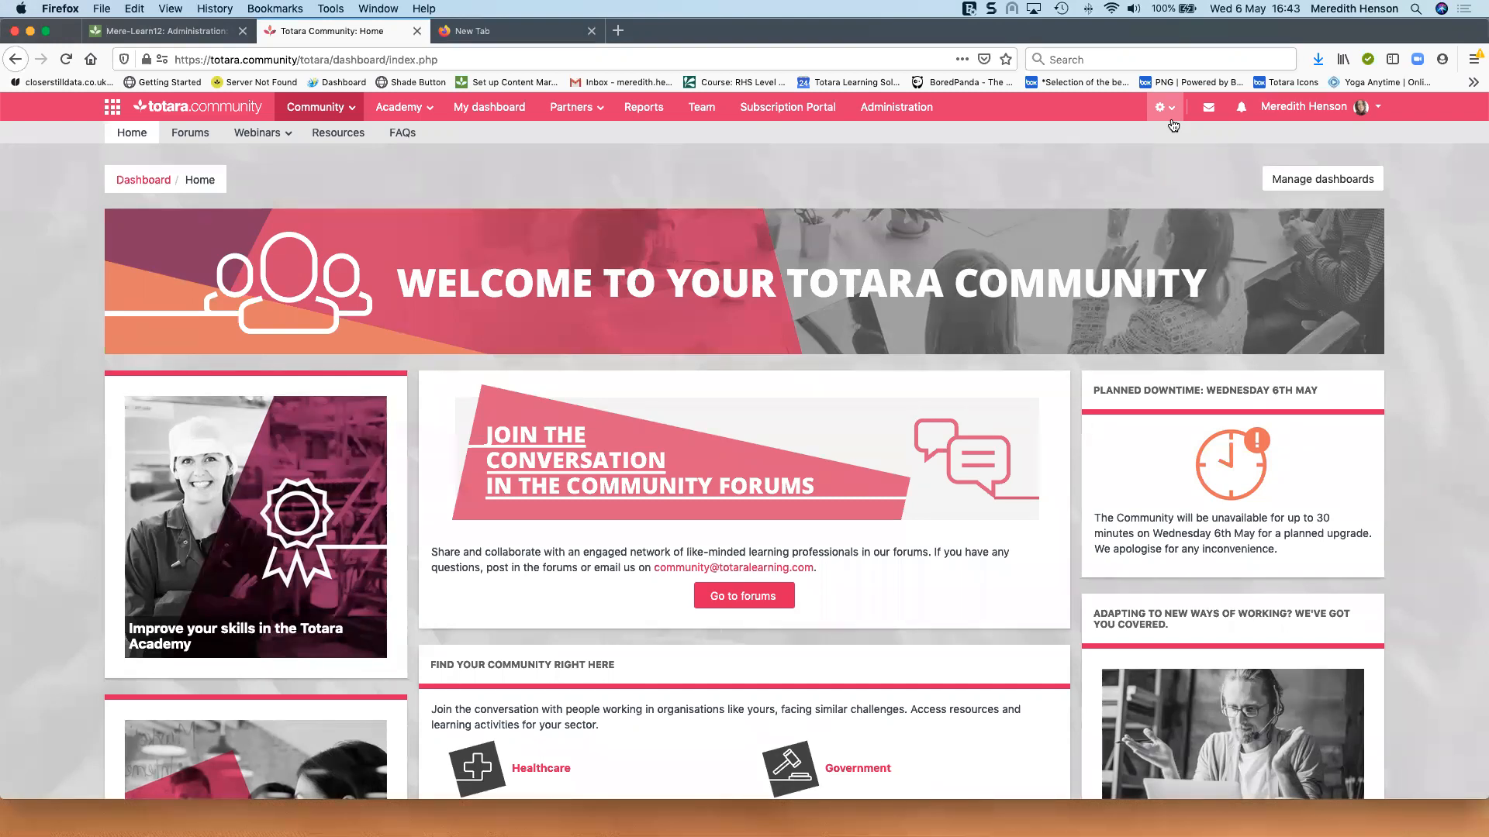
# Step: Reset the Community page's user tour again and end it at the Welcome! message
pyautogui.scroll(-12, 947, 351)
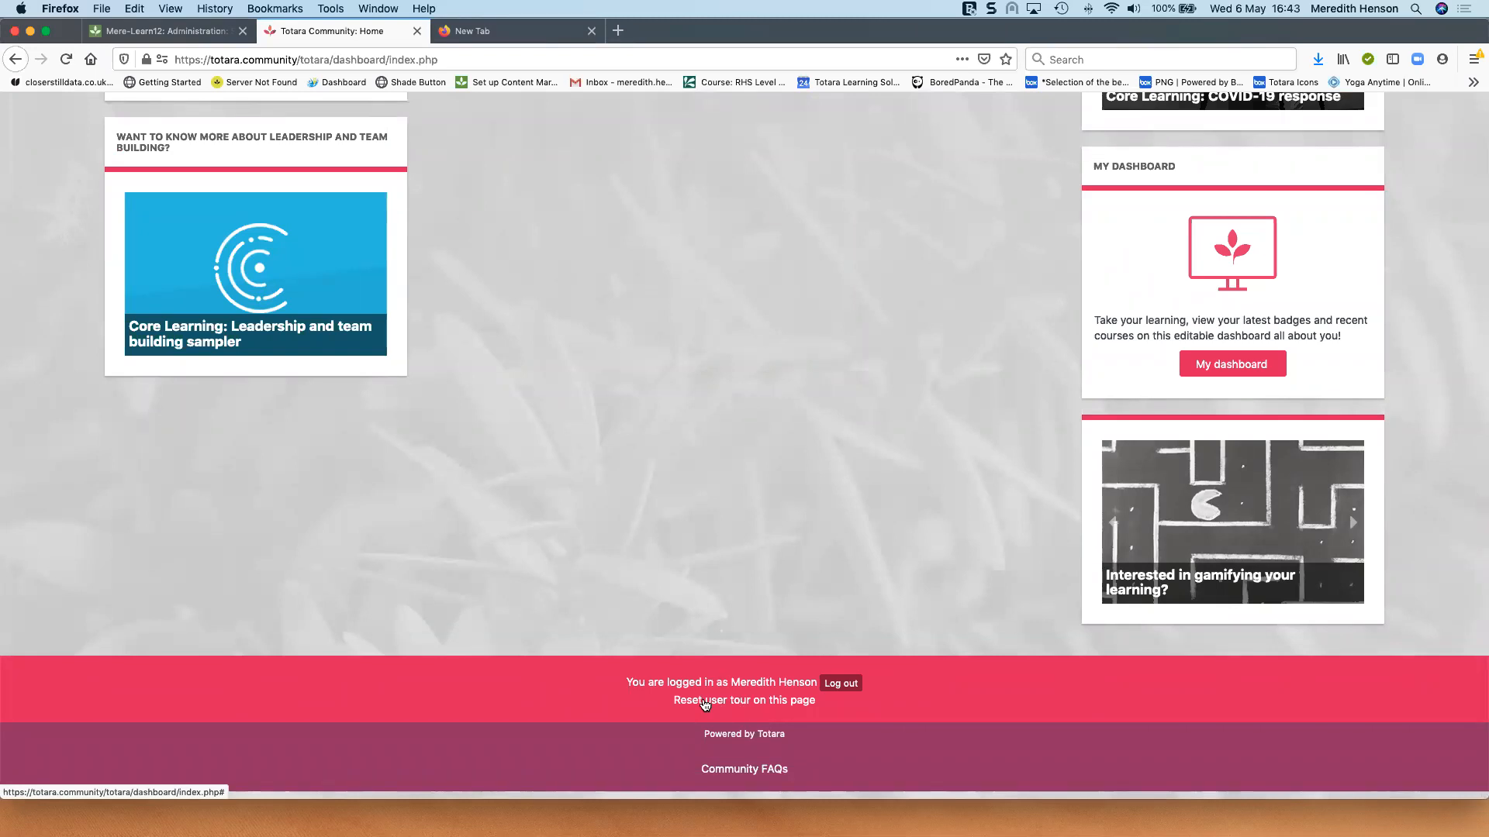
pyautogui.click(705, 702)
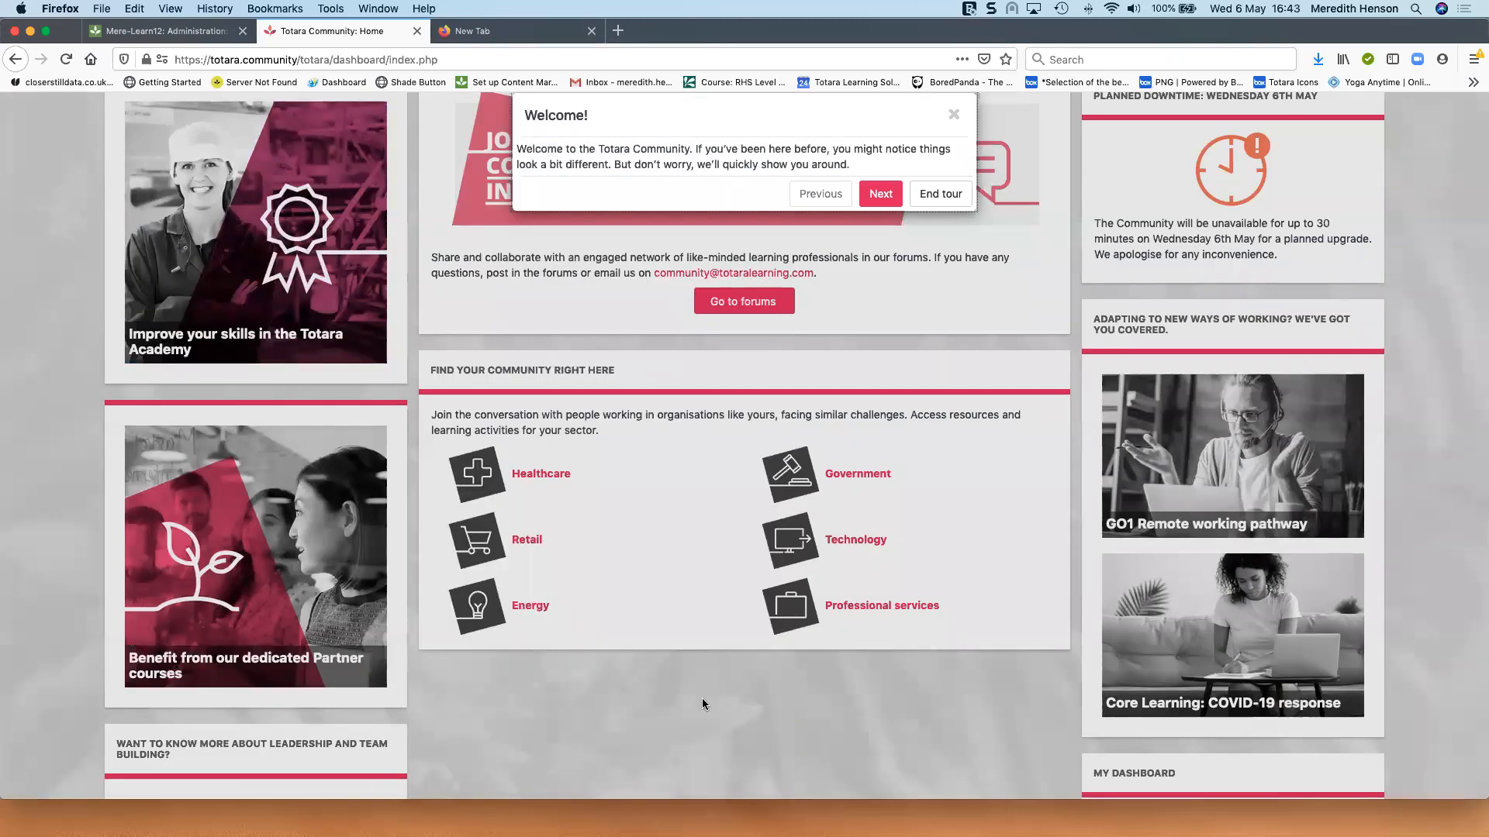
pyautogui.scroll(2, 702, 690)
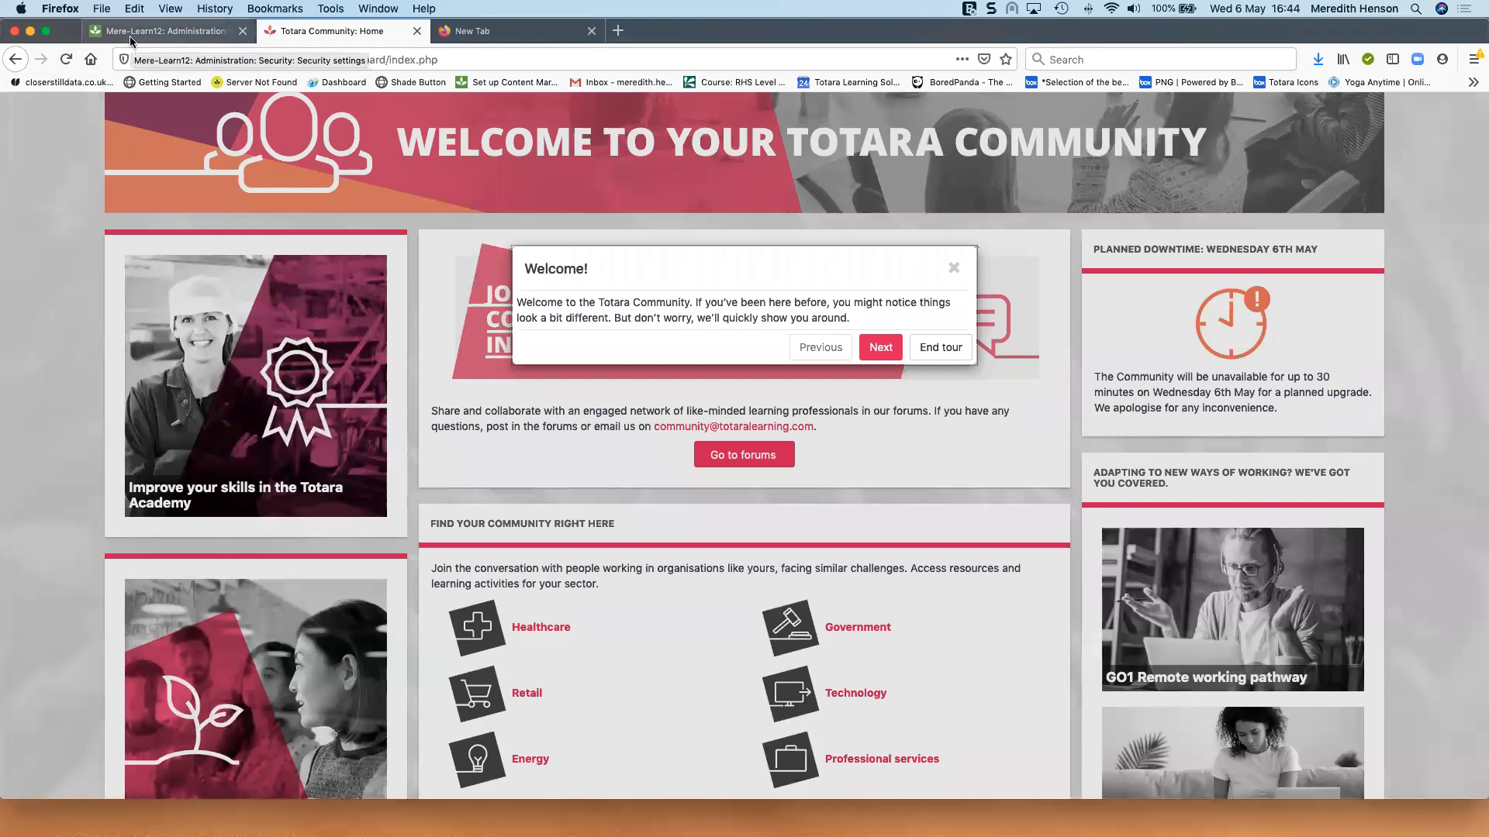
pyautogui.scroll(-1, 806, 436)
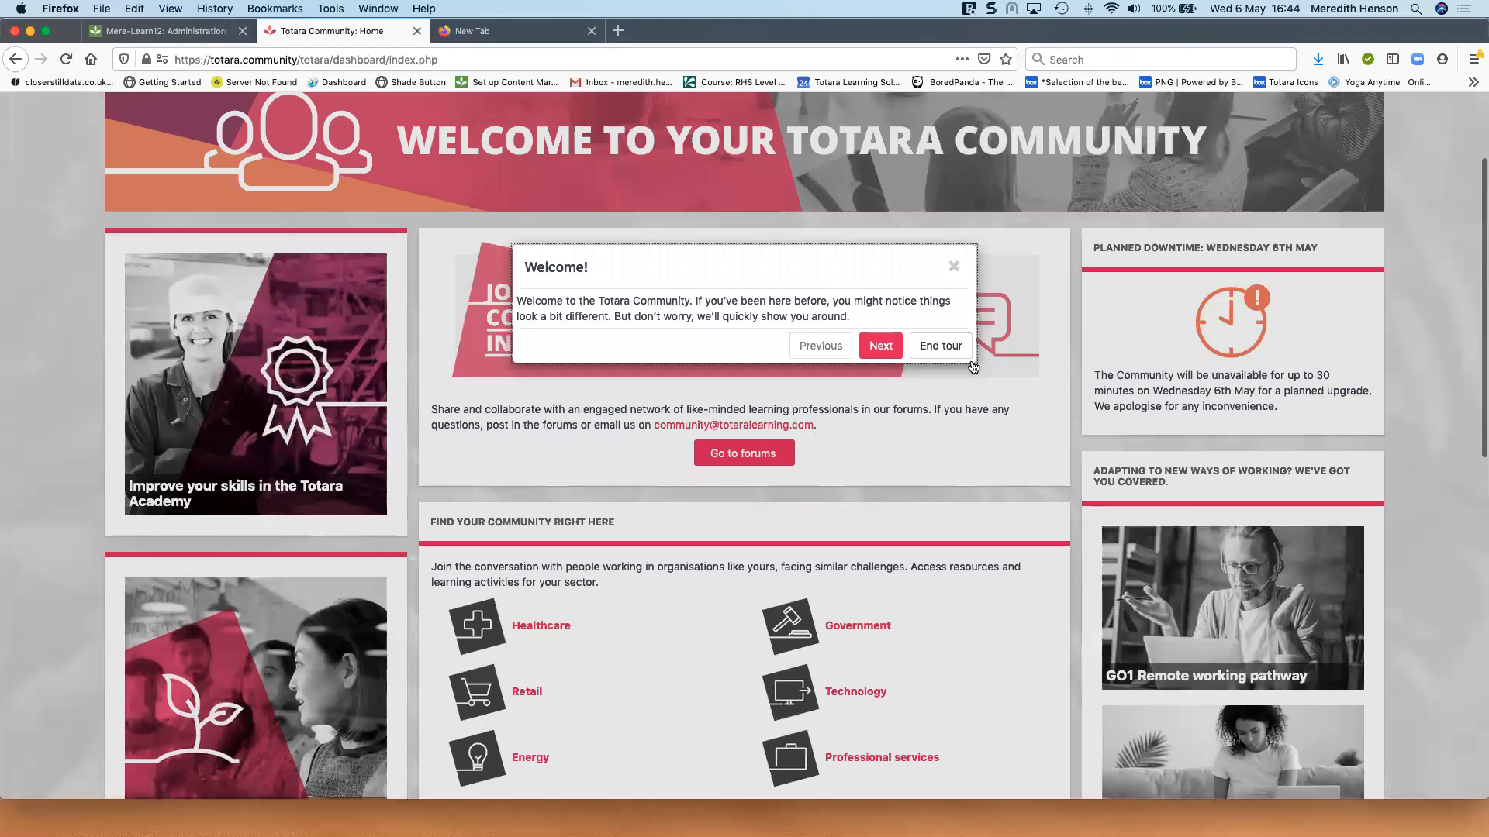
pyautogui.click(939, 346)
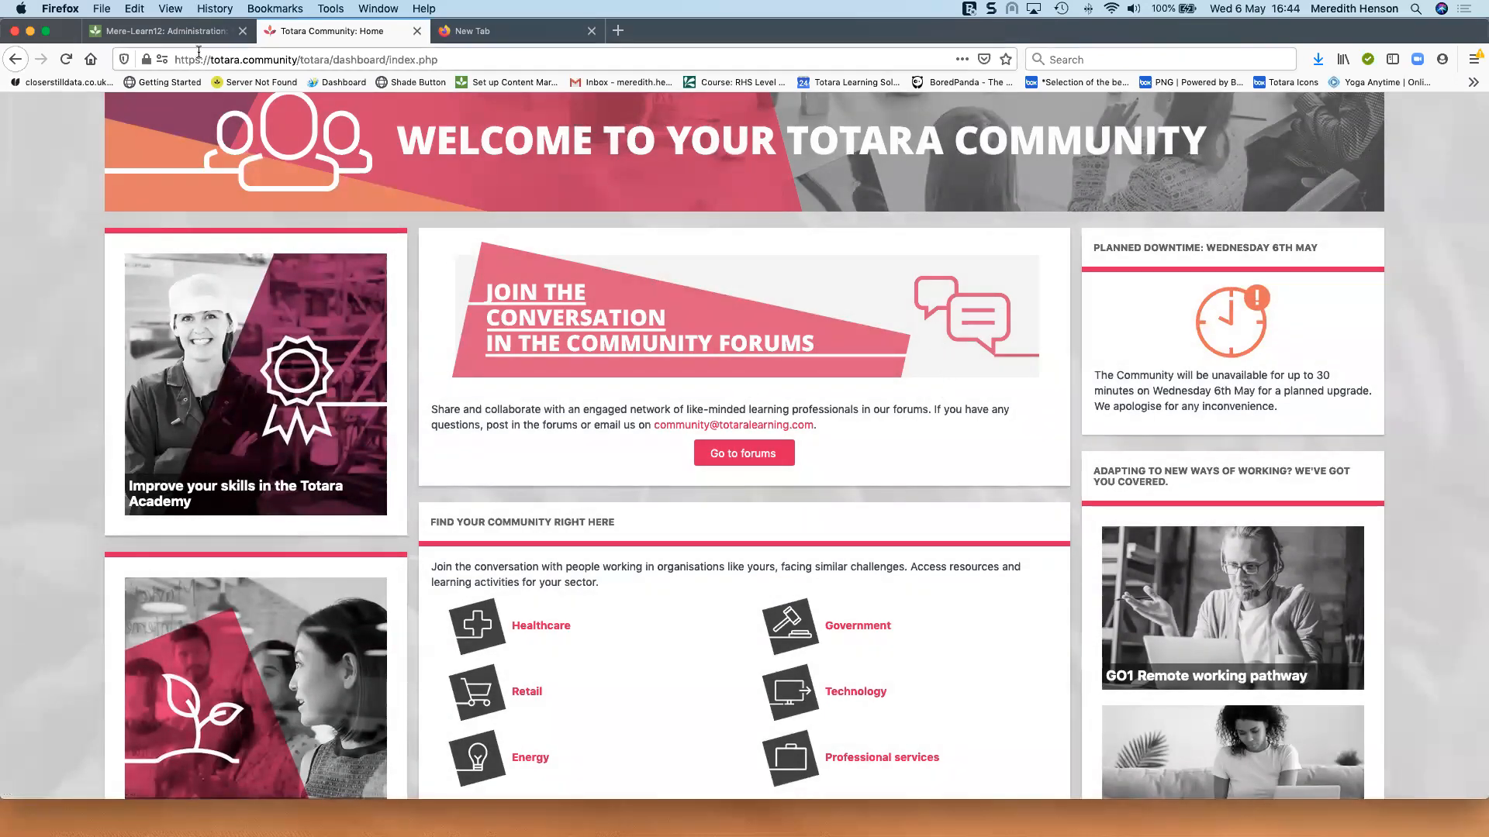
# Step: Return to the Totara Learn site and open the Audiences list, discarding the unsaved security settings
pyautogui.click(167, 31)
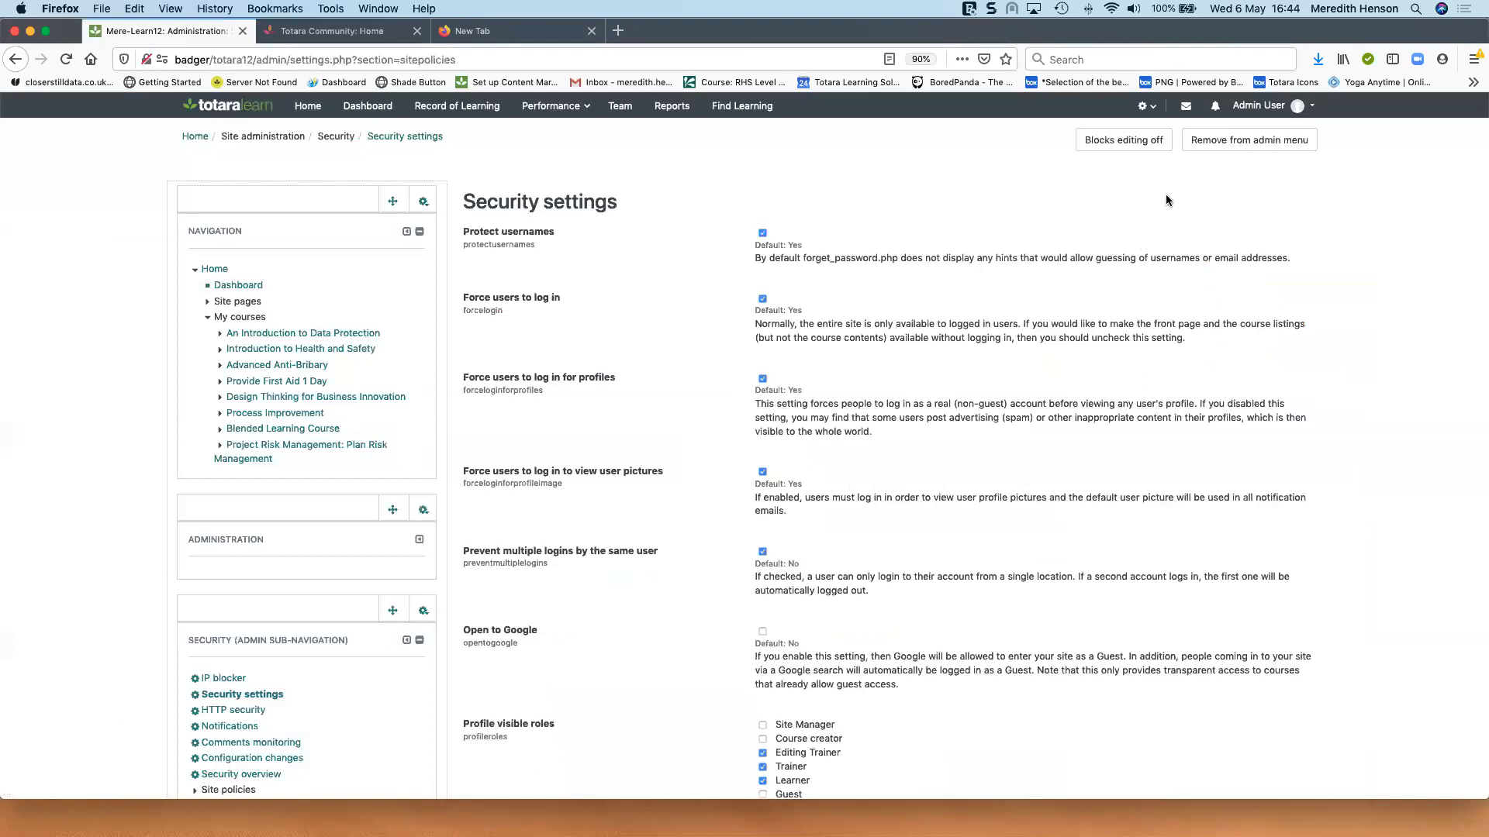
pyautogui.click(1148, 106)
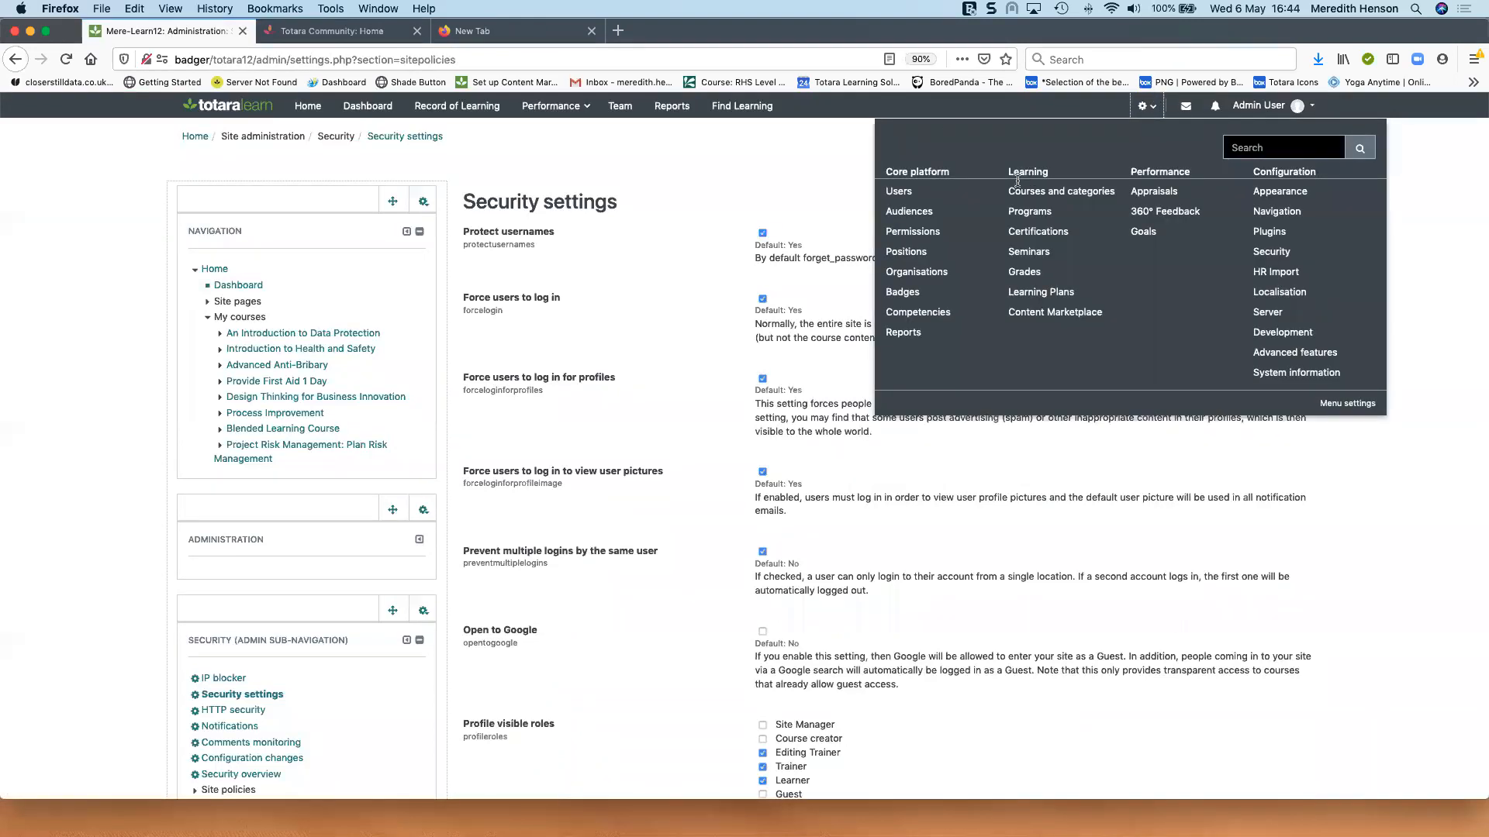
pyautogui.click(900, 214)
pyautogui.click(930, 381)
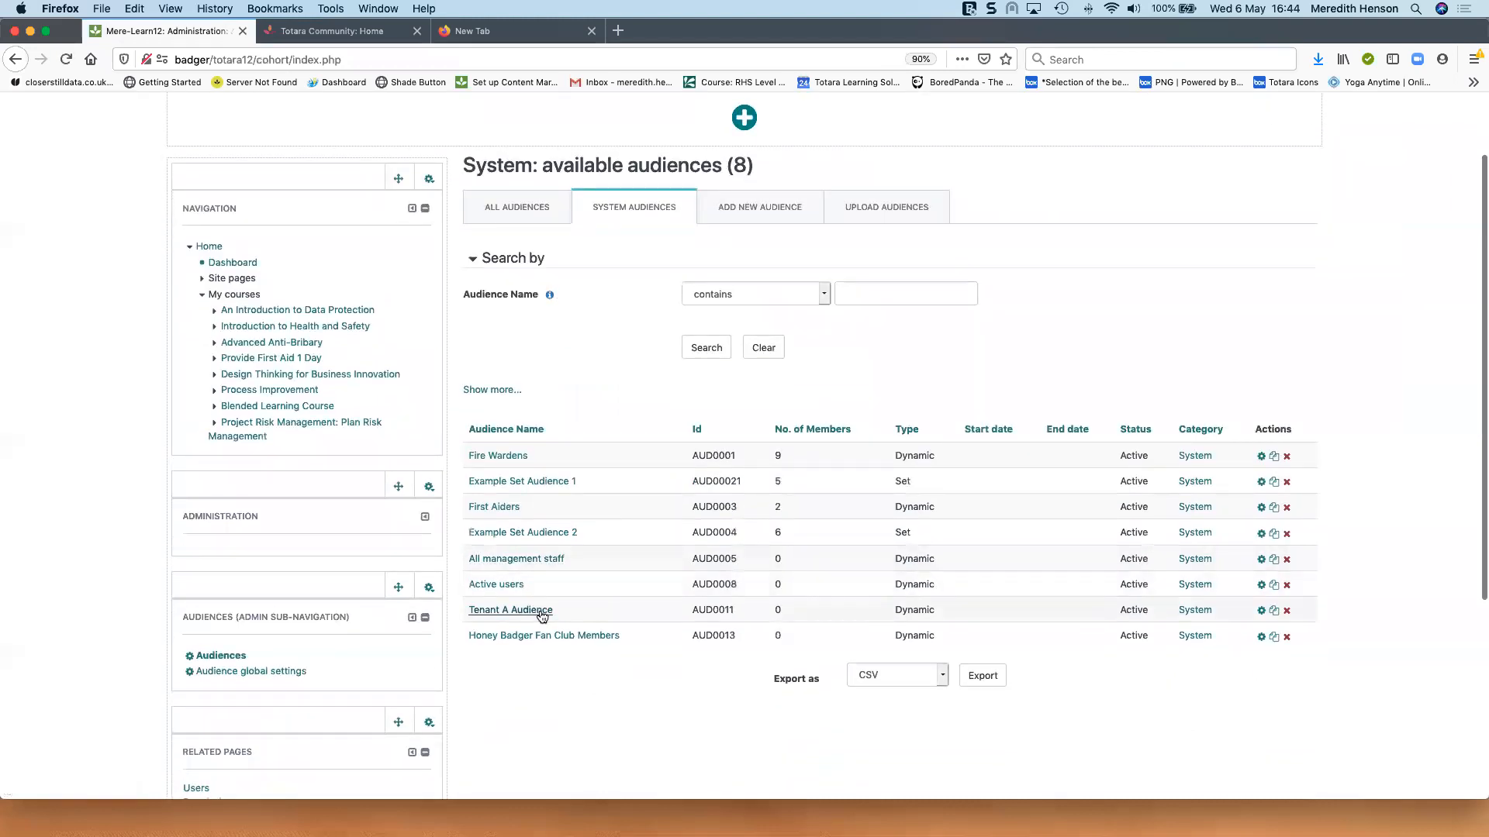
# Step: Open the rule sets of the Honey Badger Fan Club Members audience and highlight the automatic membership update options
pyautogui.click(1261, 636)
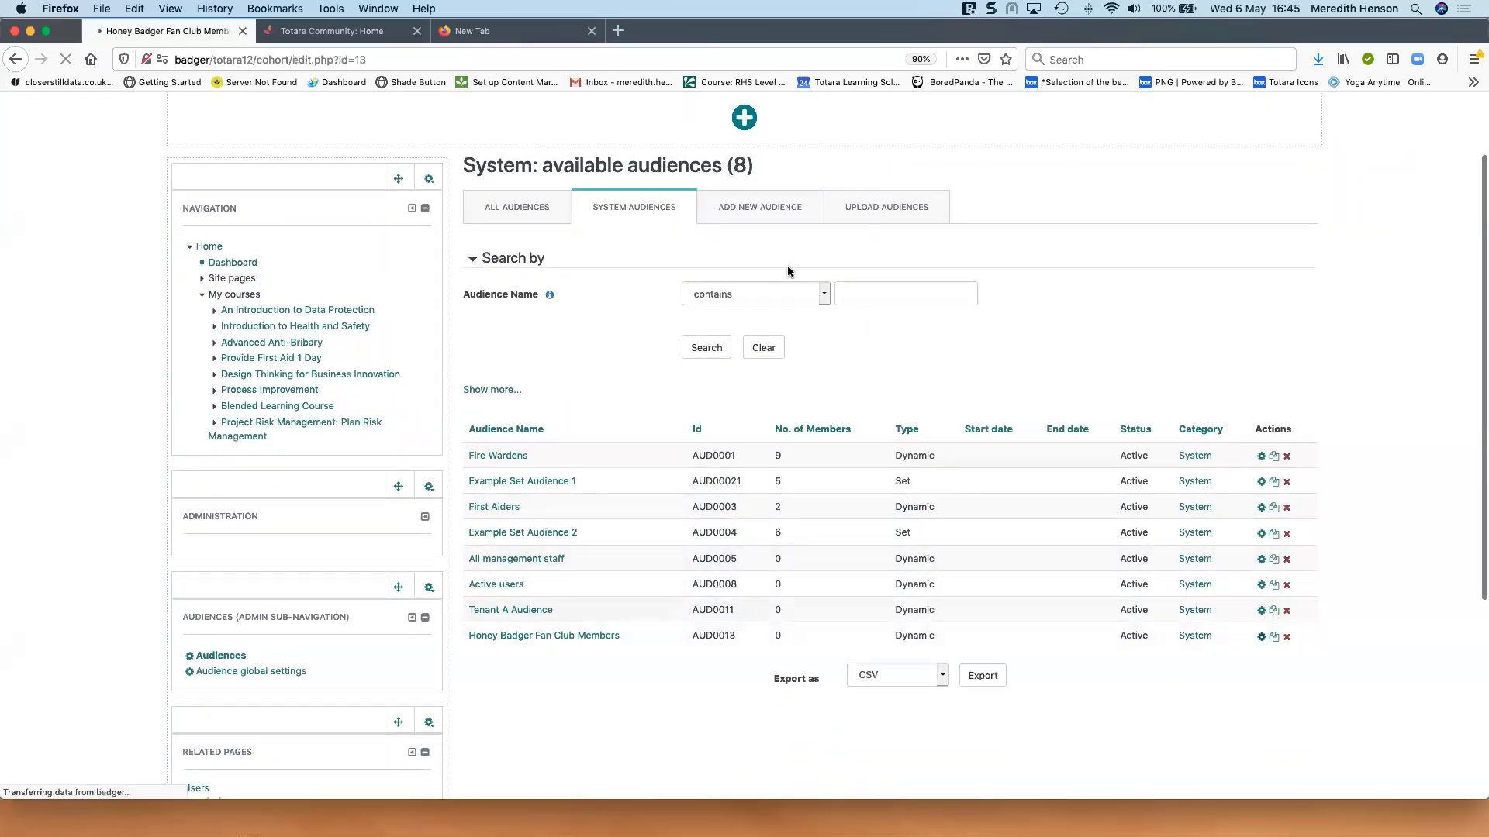
pyautogui.click(682, 218)
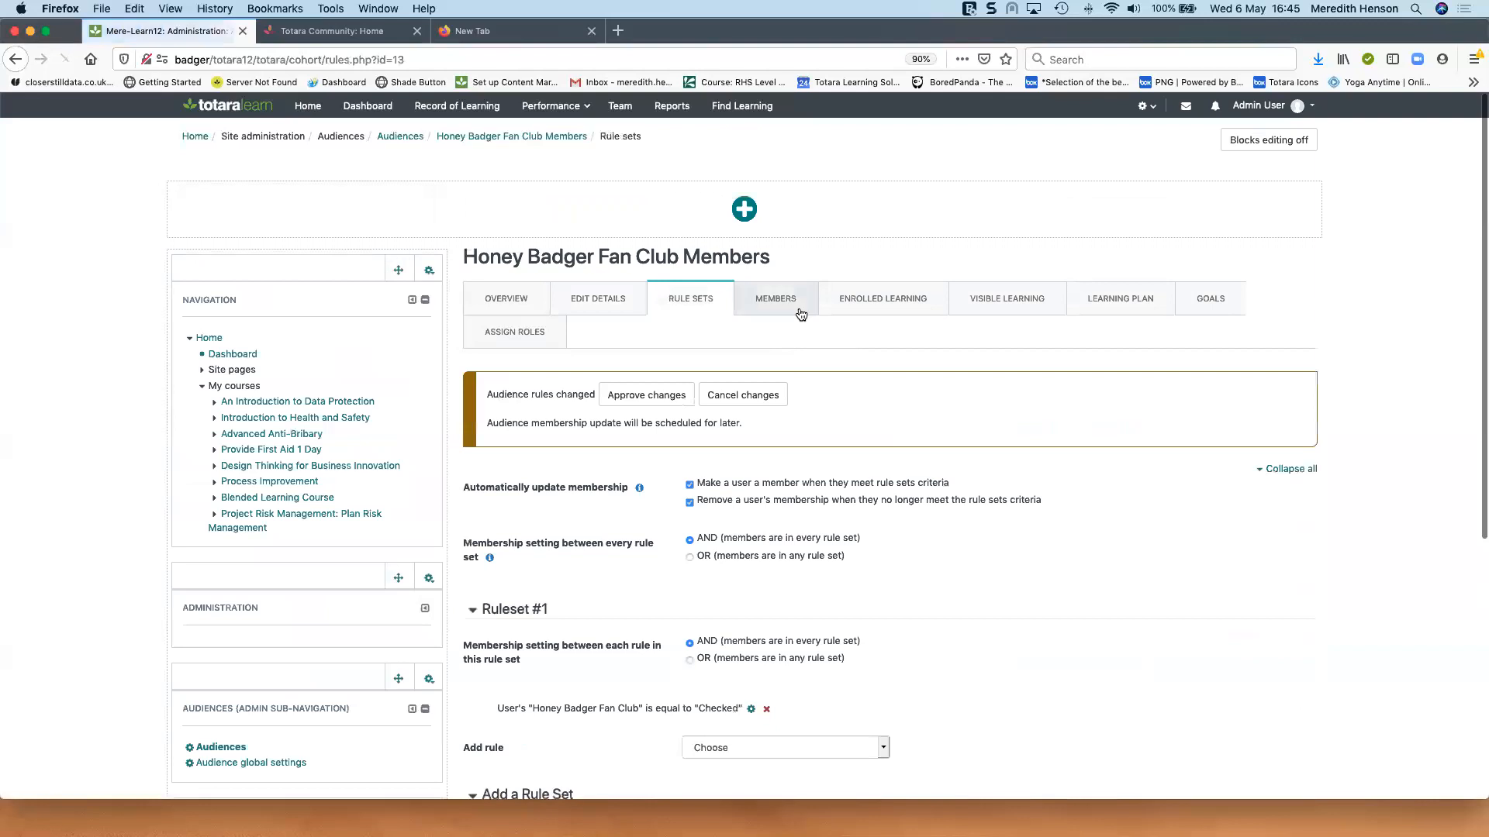
pyautogui.moveTo(473, 488); pyautogui.dragTo(1049, 508)
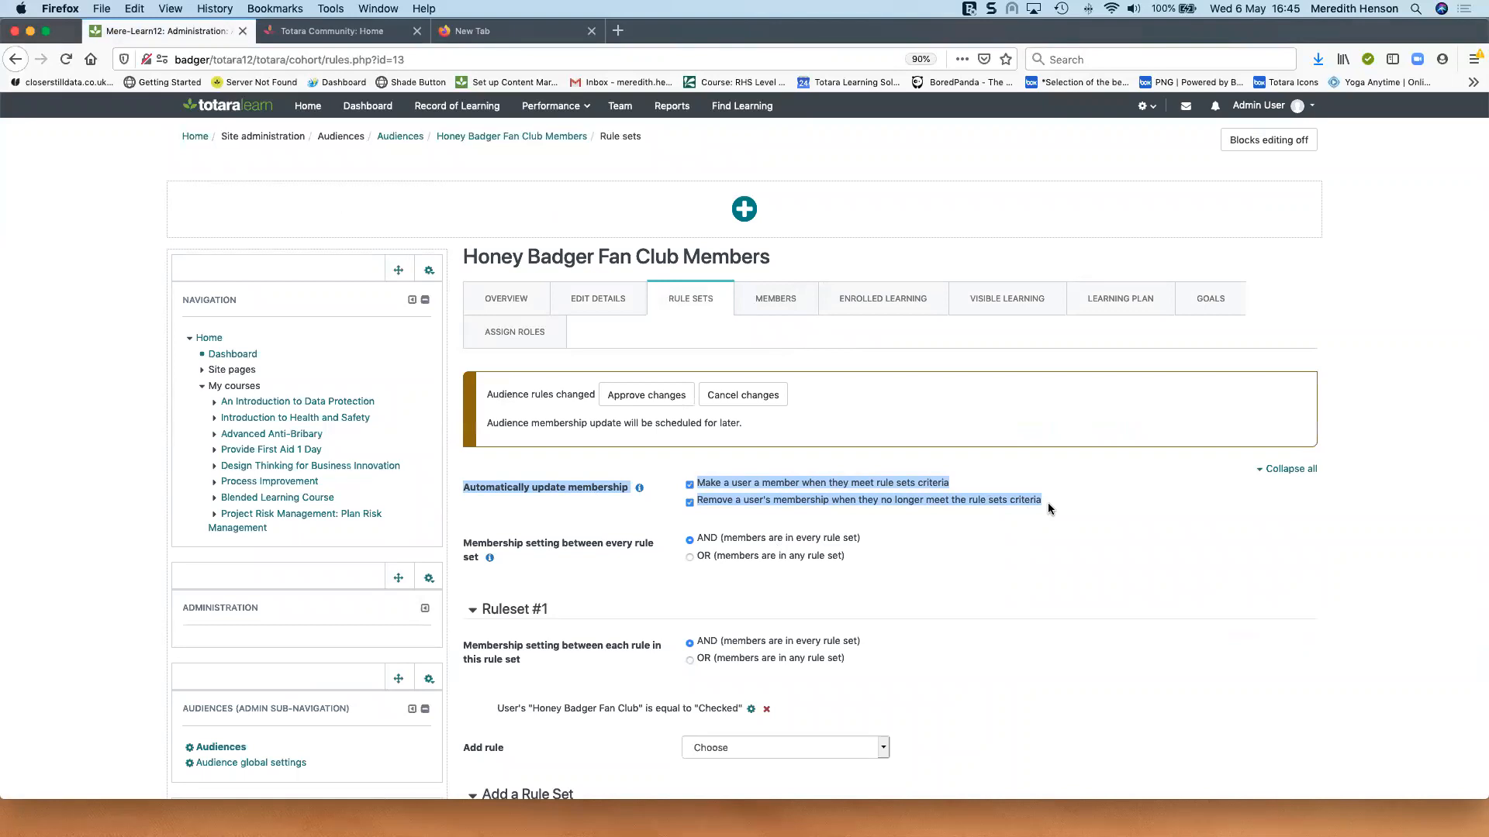
# Step: Examine the rules available for a new rule set, down to the system access rules, without choosing one
pyautogui.scroll(-3, 919, 589)
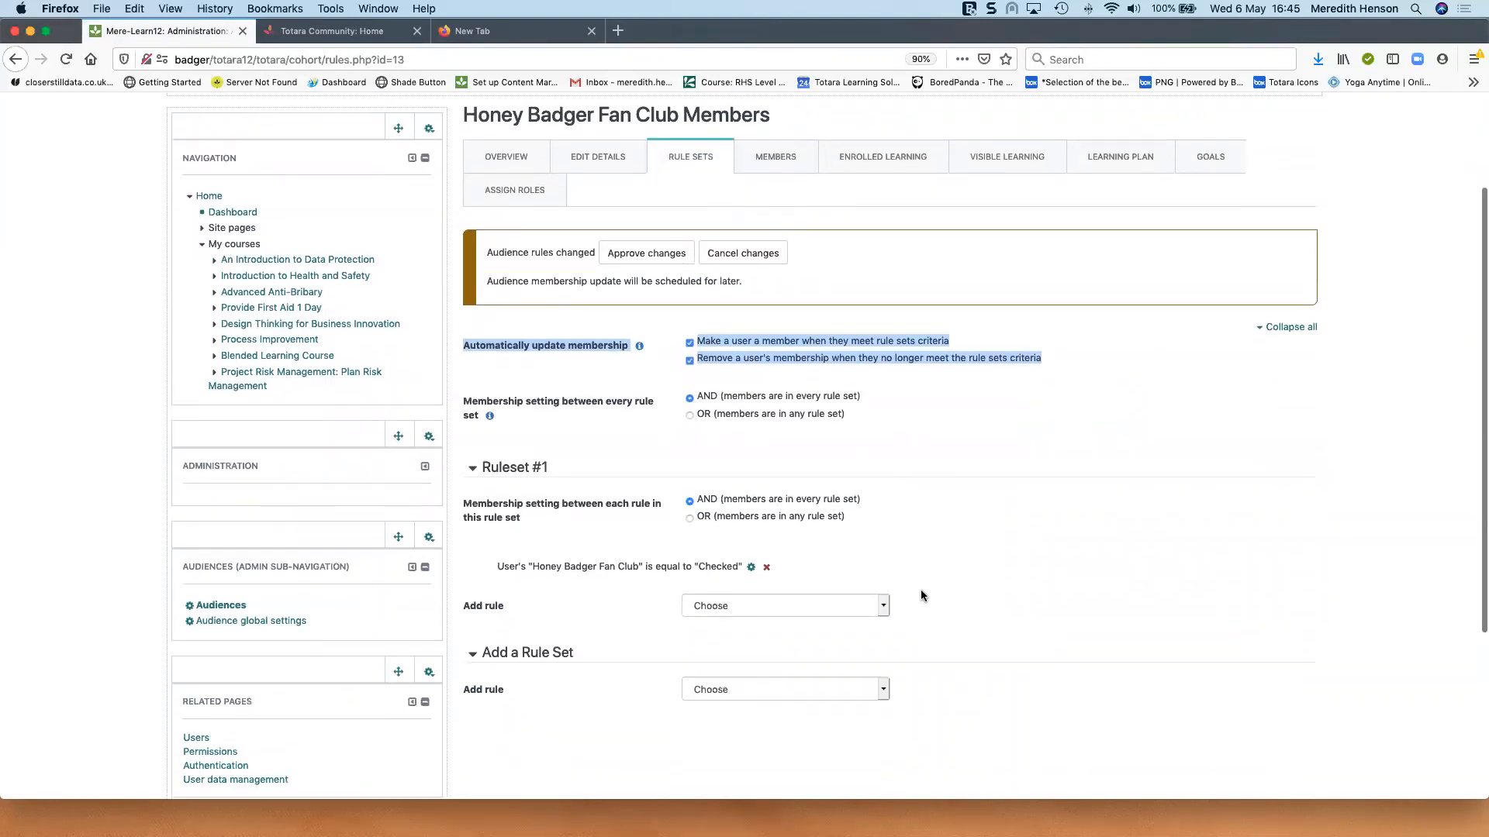
pyautogui.click(886, 688)
pyautogui.scroll(-10, 844, 598)
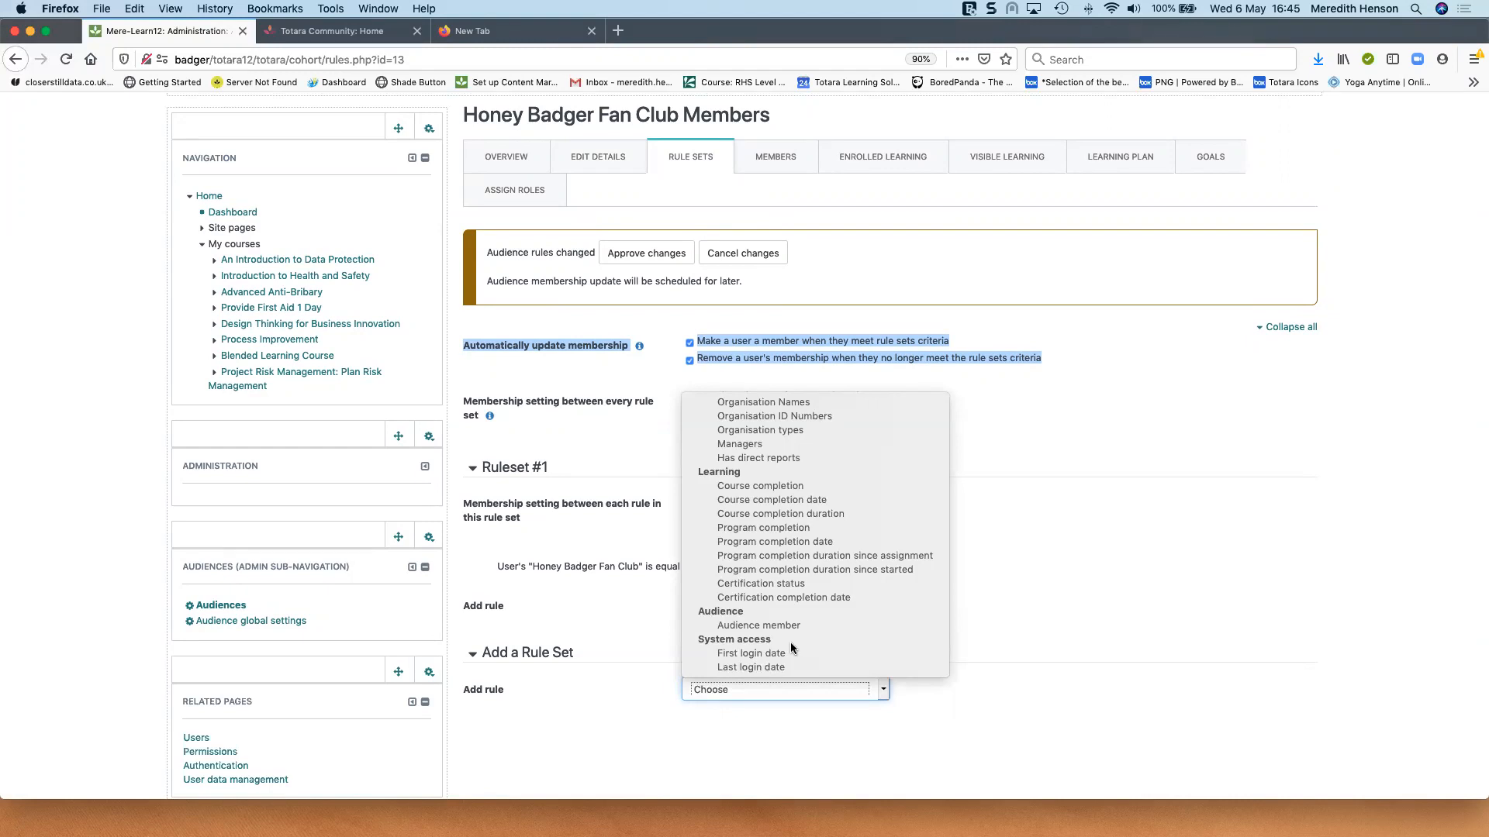
# Step: Open the An Introduction to Data Protection course from the Find Learning catalogue and bring up its completion editor
pyautogui.click(899, 571)
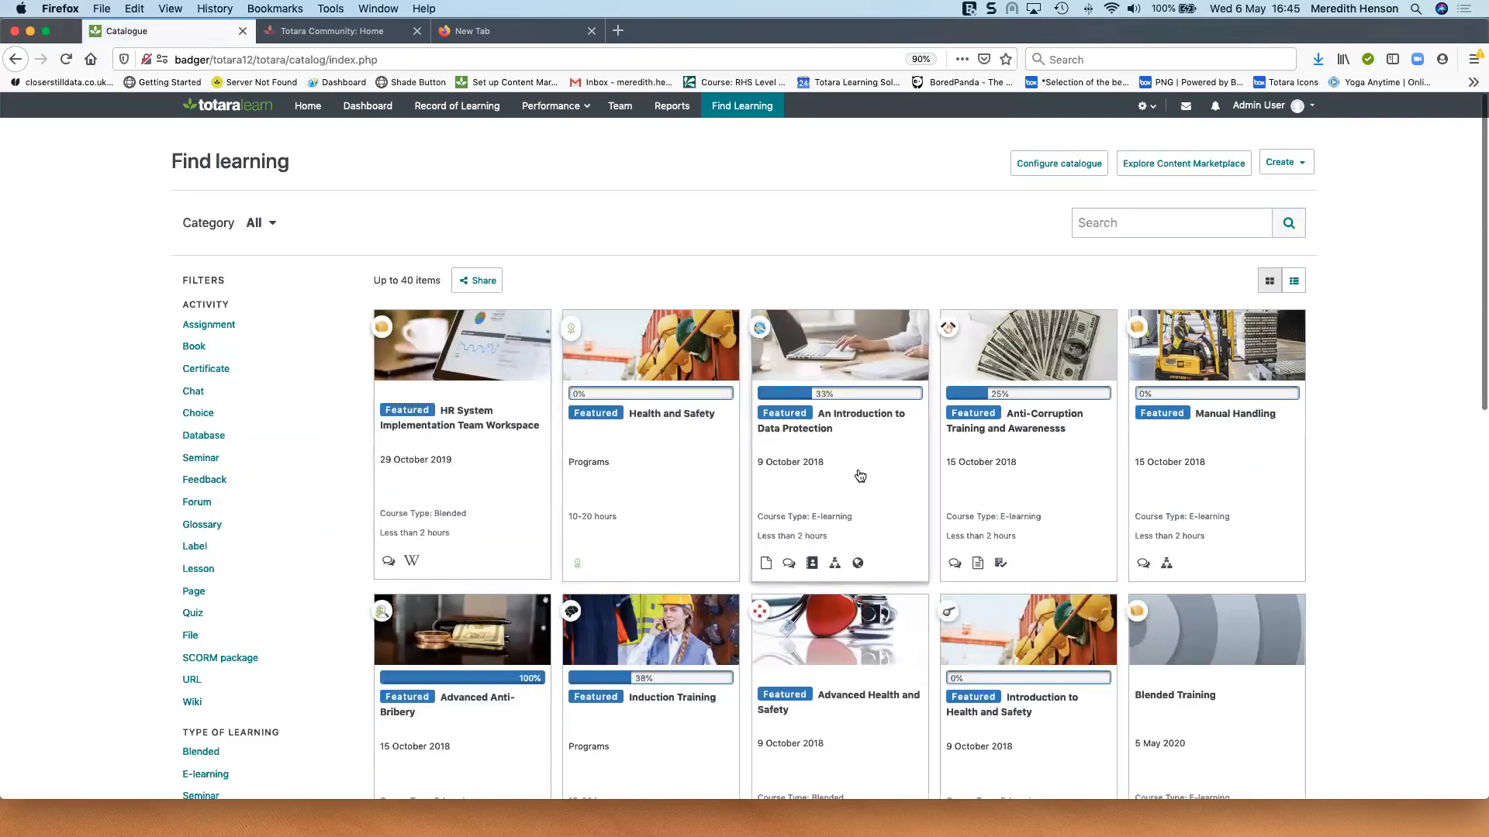
pyautogui.click(765, 475)
pyautogui.click(1214, 684)
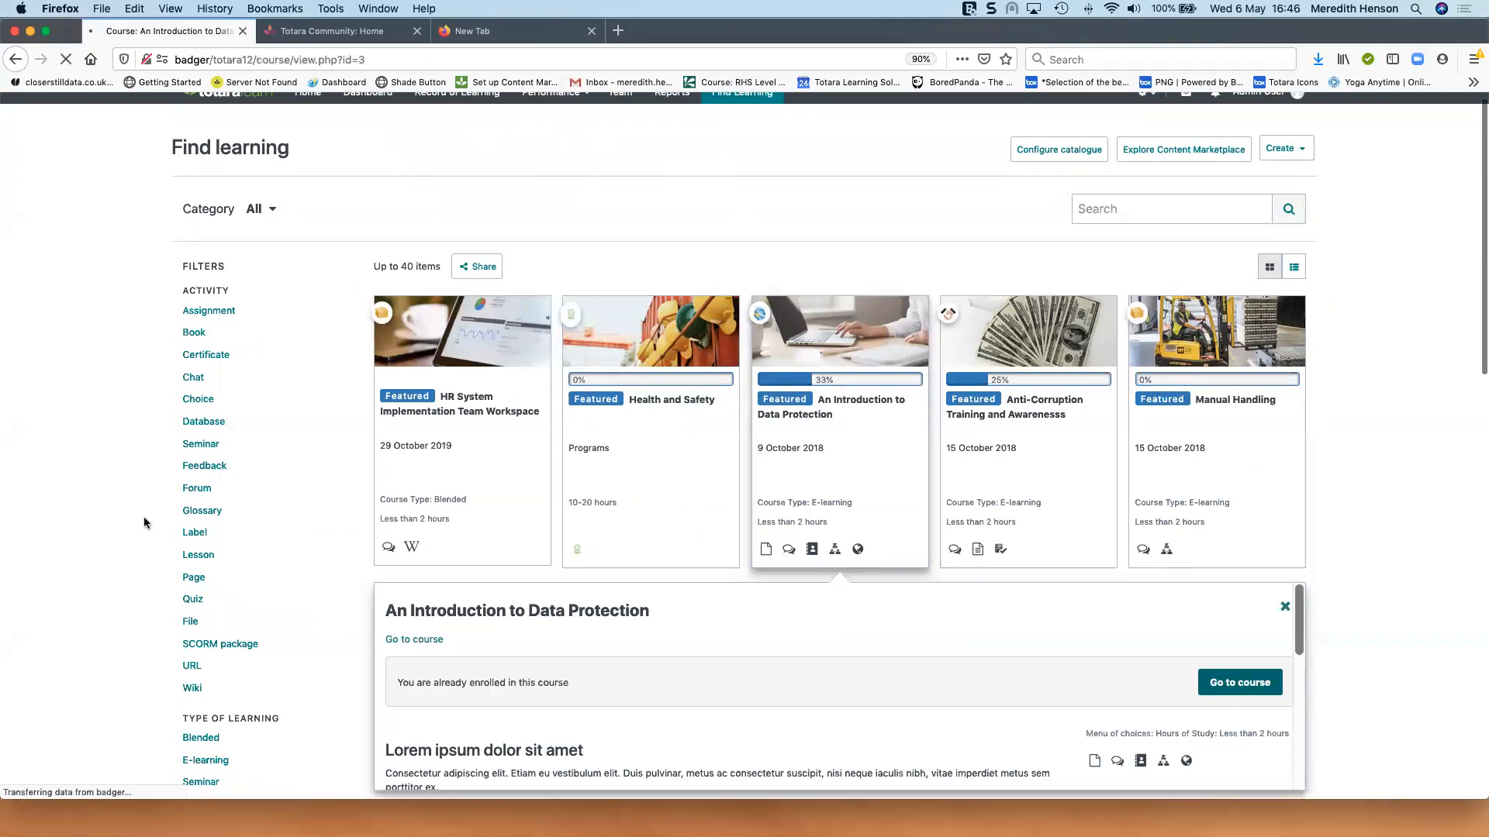
pyautogui.scroll(-5, 147, 530)
pyautogui.click(240, 515)
pyautogui.scroll(-6, 116, 492)
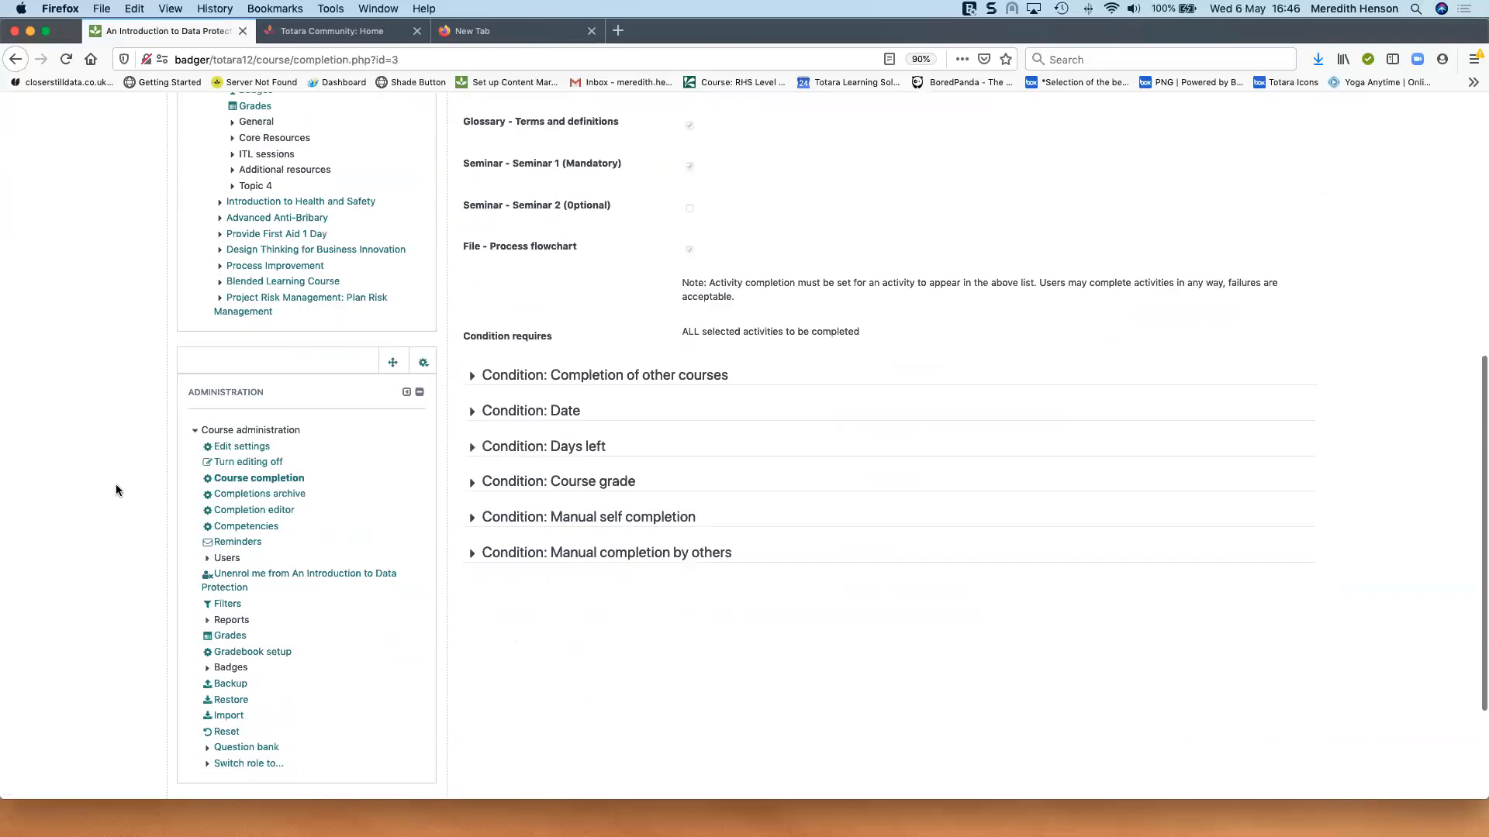
pyautogui.click(255, 509)
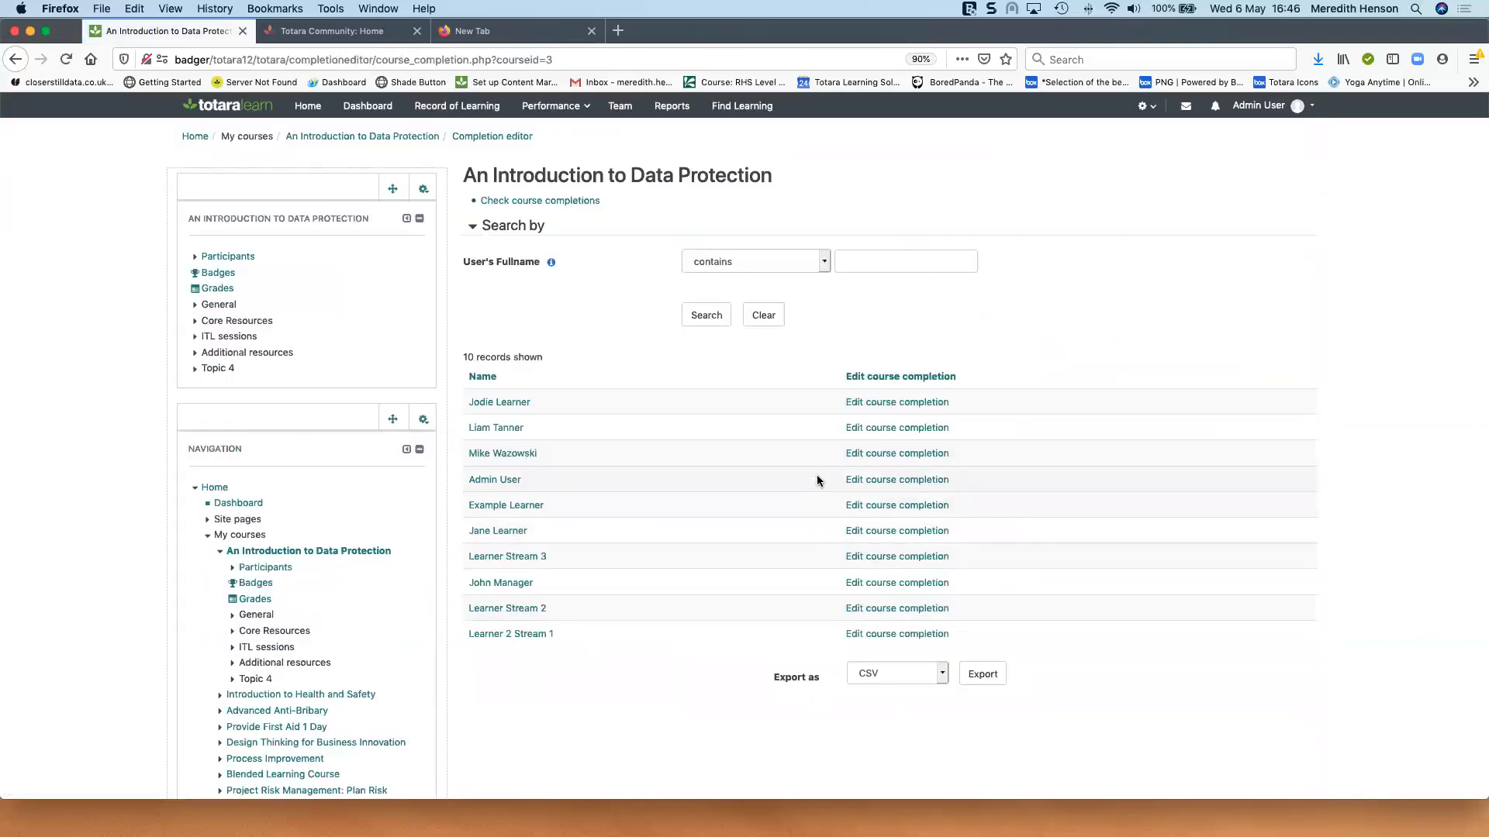
# Step: Open the first listed learner's course completion record and examine its completion criteria and activity completion sections
pyautogui.click(920, 405)
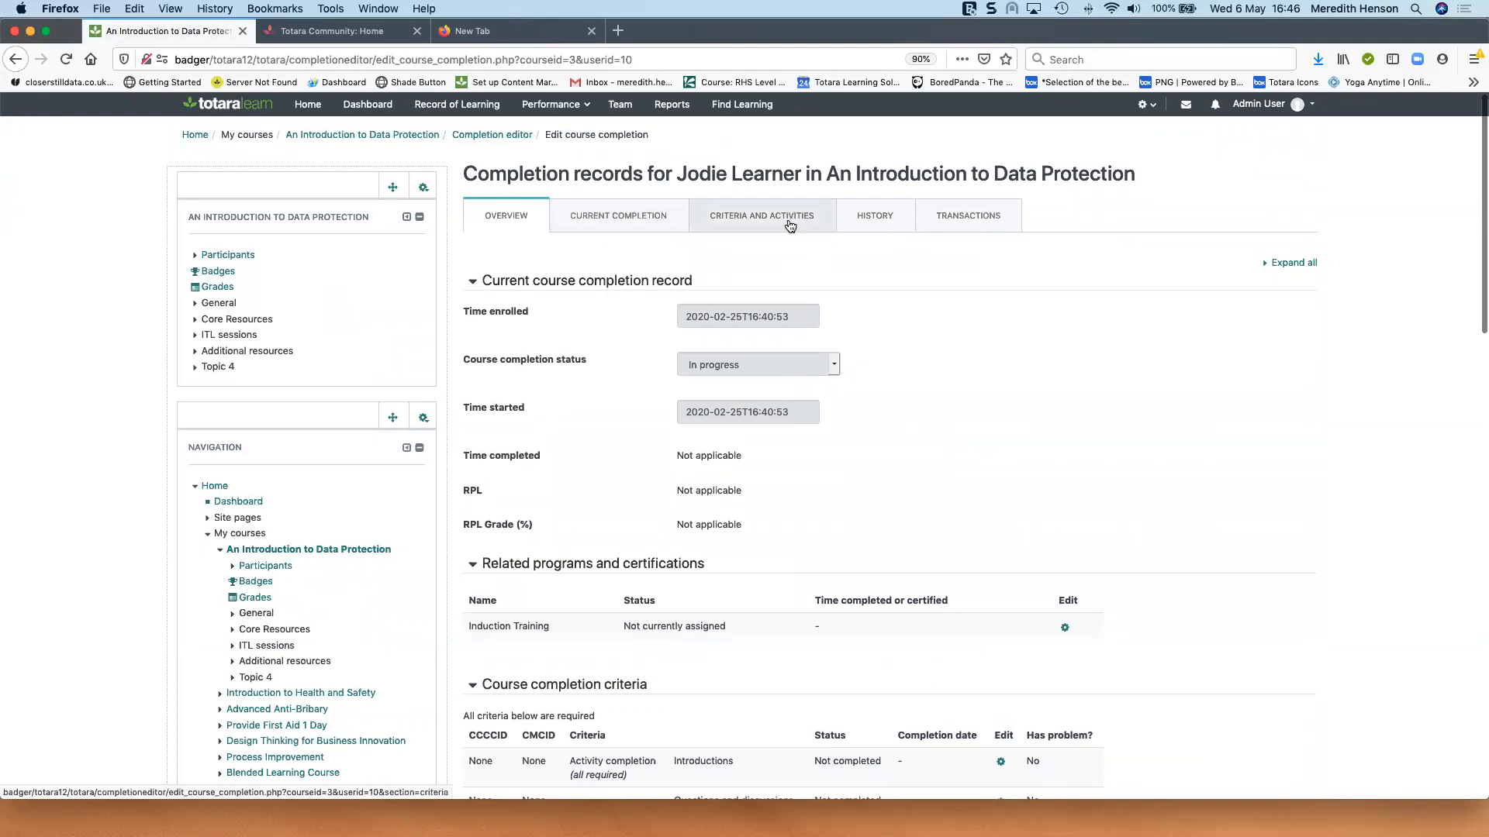
pyautogui.scroll(-1, 1213, 549)
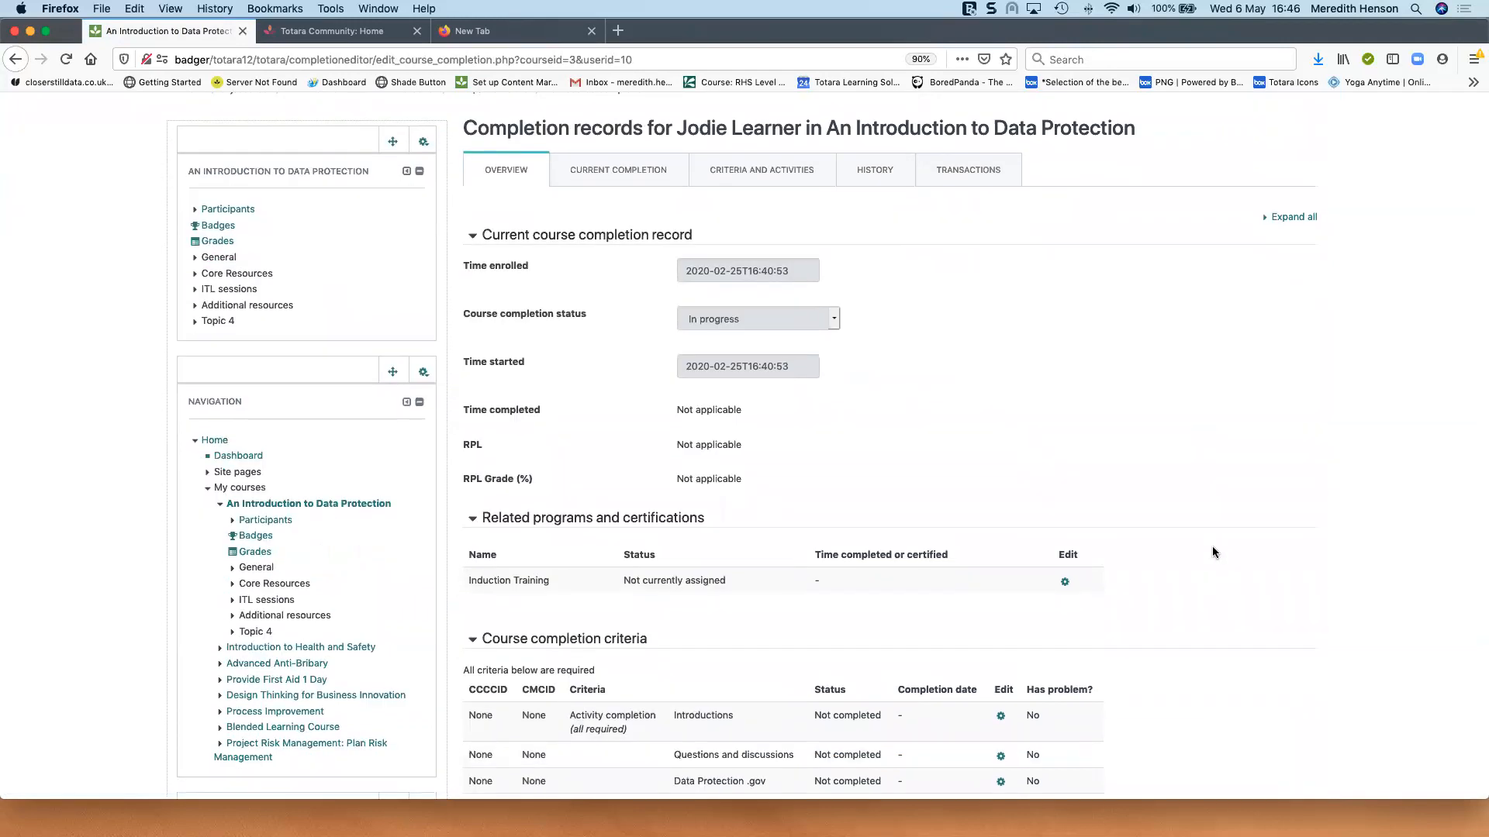
pyautogui.scroll(-5, 1212, 546)
pyautogui.scroll(-4, 1210, 550)
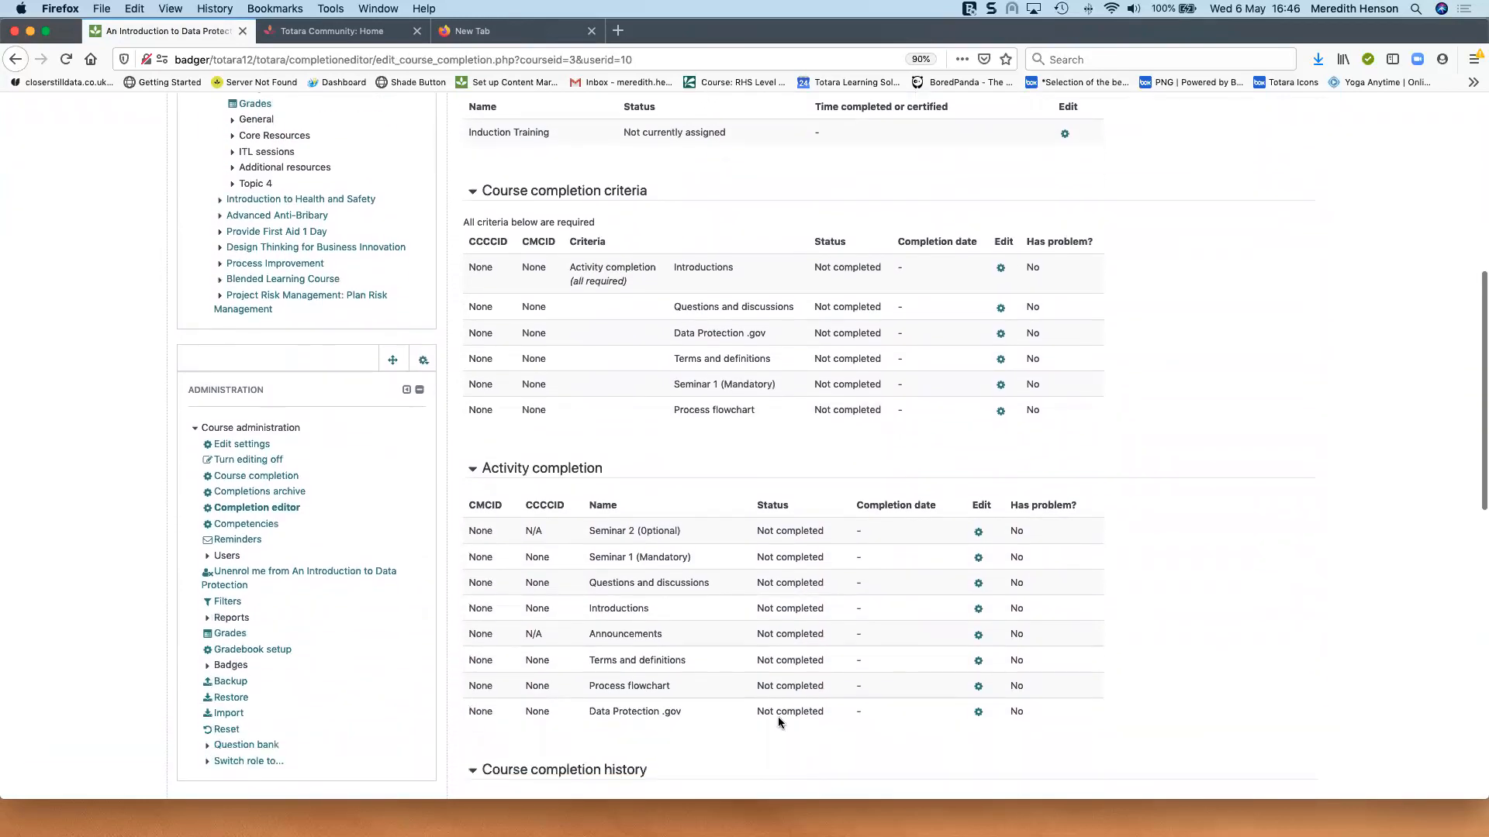
pyautogui.scroll(-3, 1291, 537)
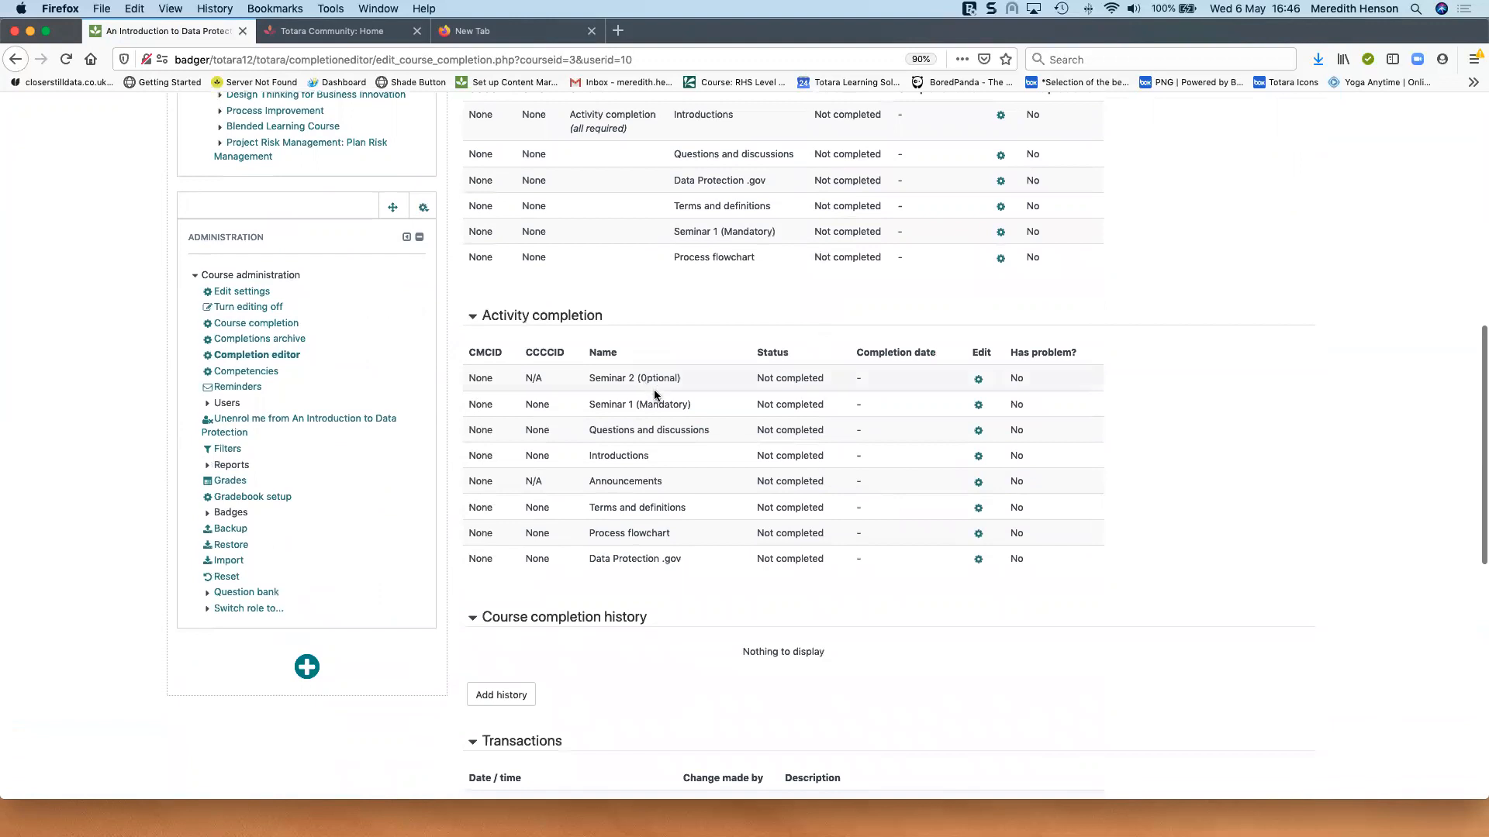
# Step: Open the learner's Seminar 1 (Mandatory) completion for editing and set the activity status to Completed
pyautogui.click(978, 405)
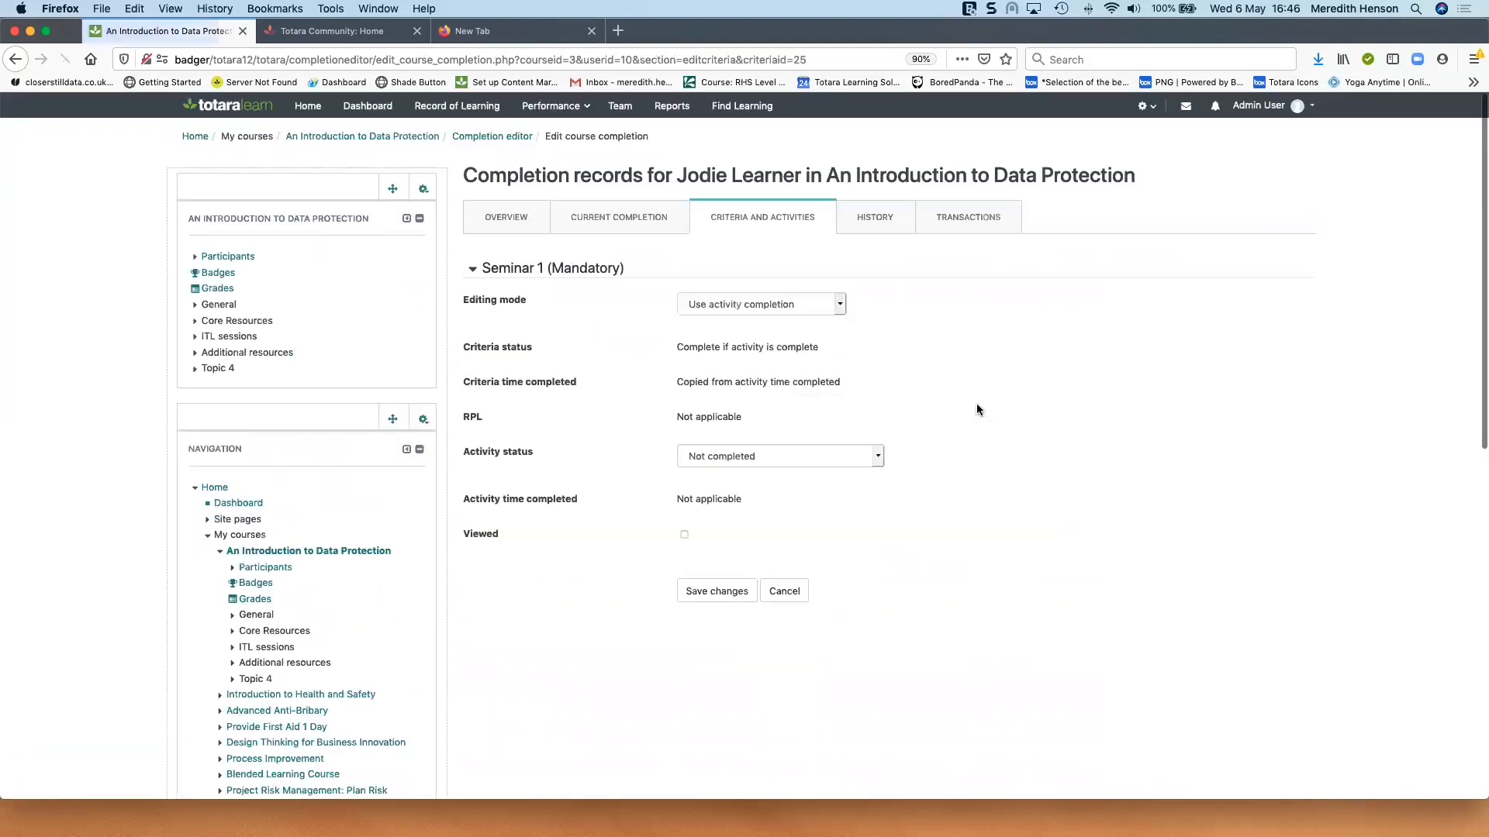
pyautogui.click(840, 304)
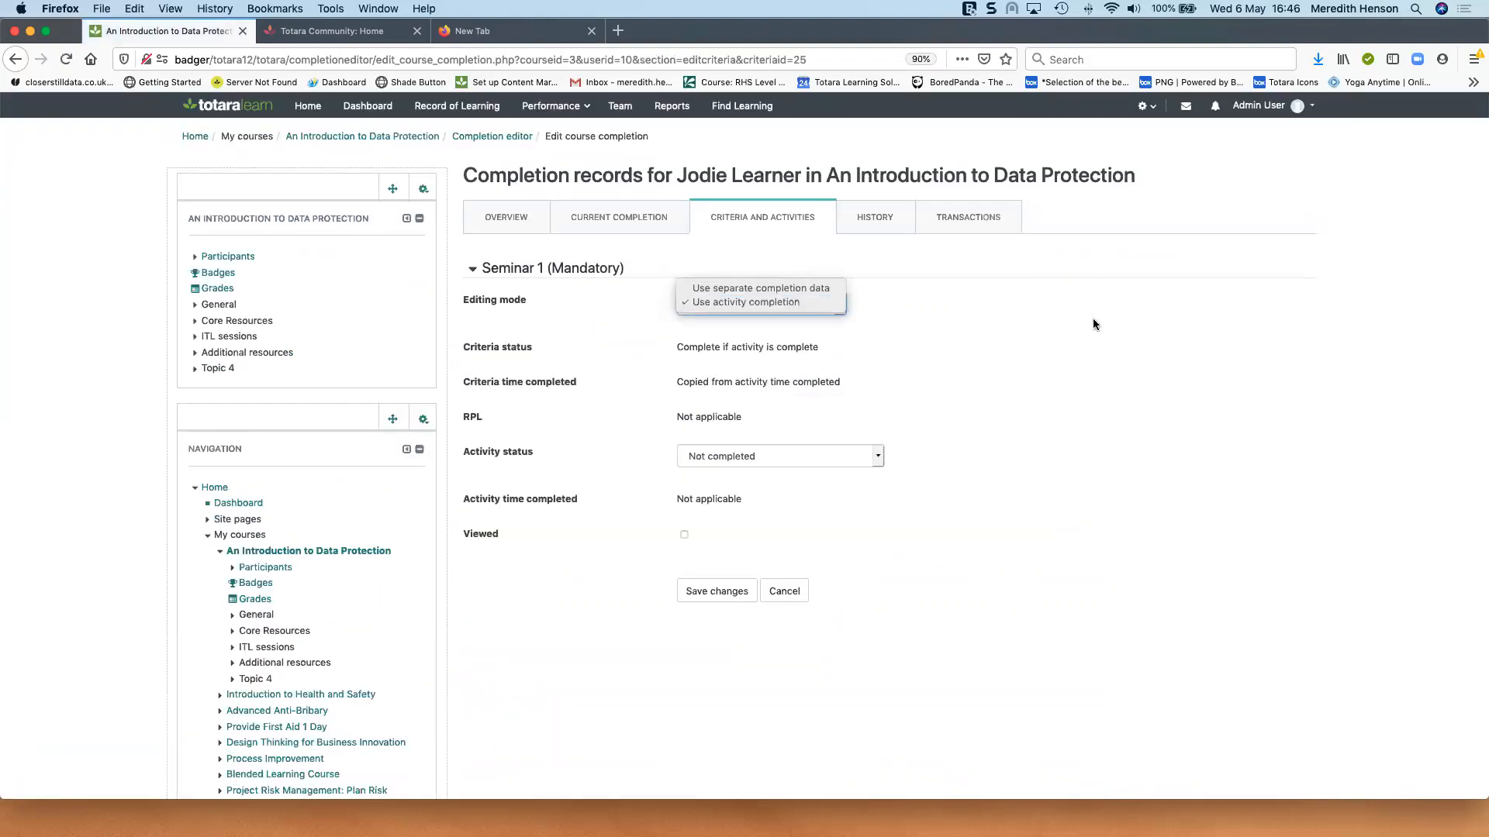
pyautogui.click(797, 472)
pyautogui.click(797, 456)
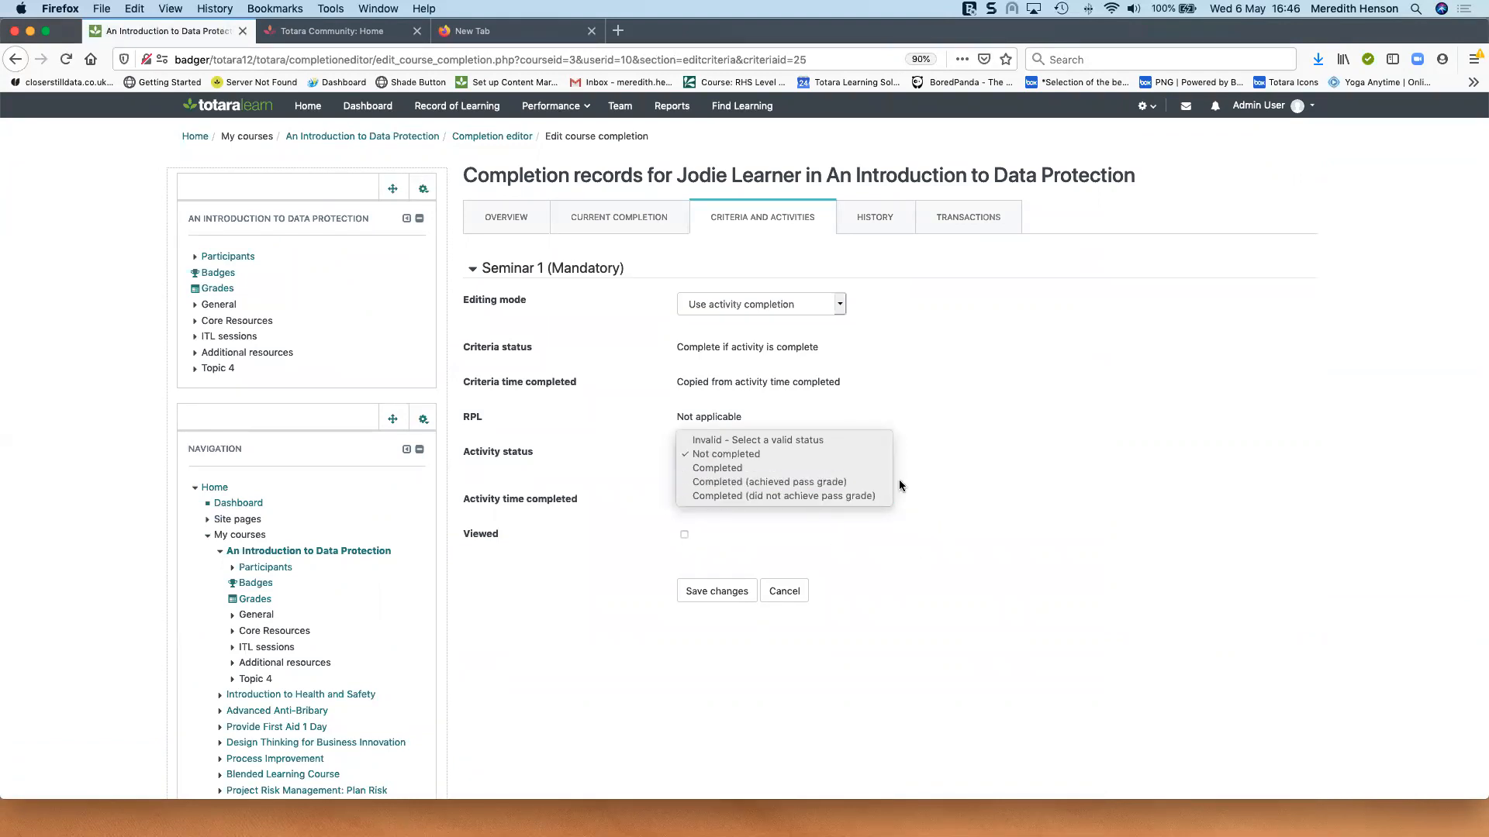
pyautogui.click(717, 468)
pyautogui.click(724, 589)
pyautogui.click(717, 537)
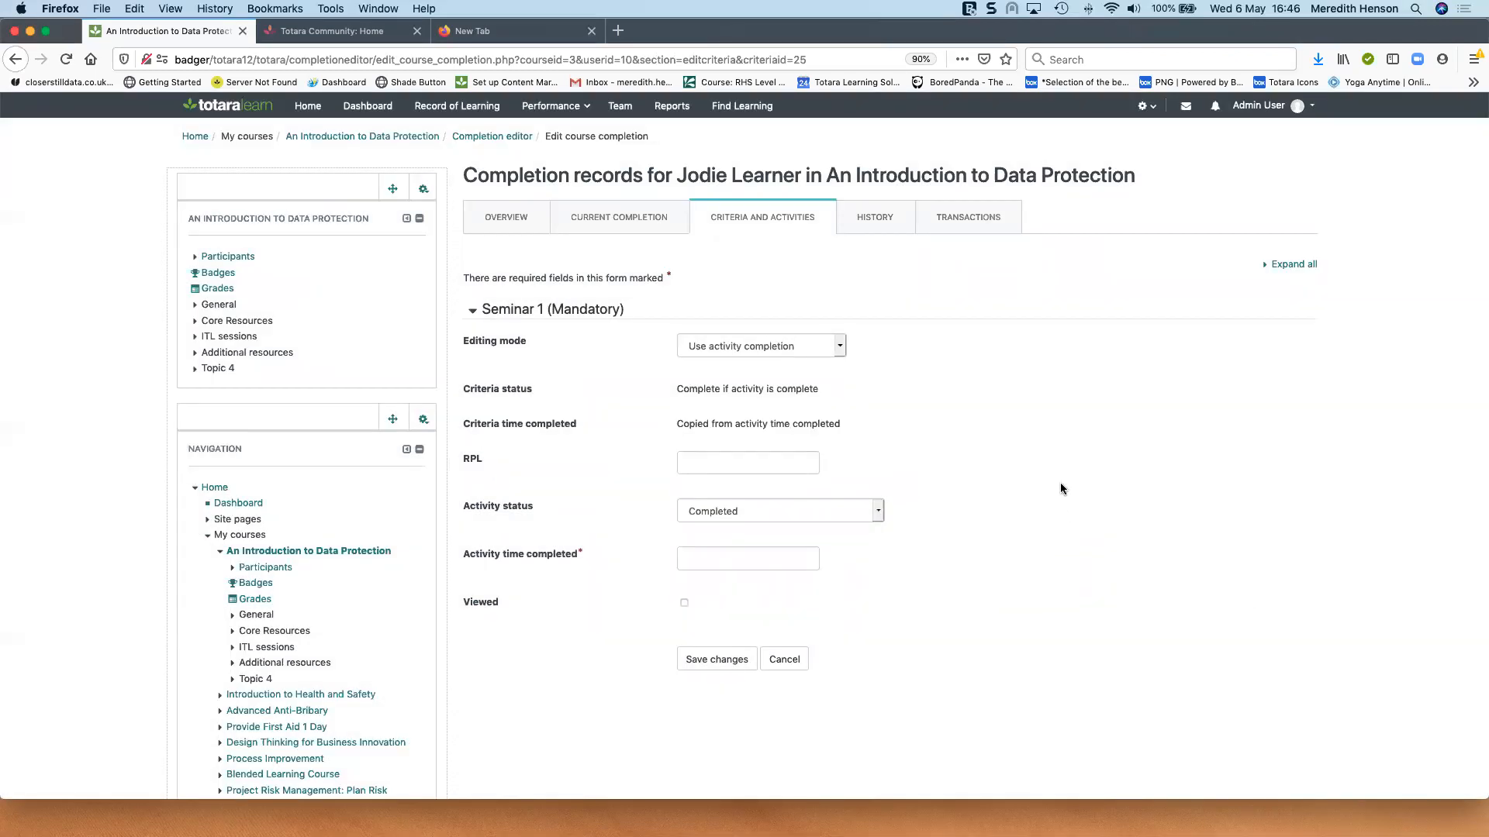
pyautogui.click(775, 558)
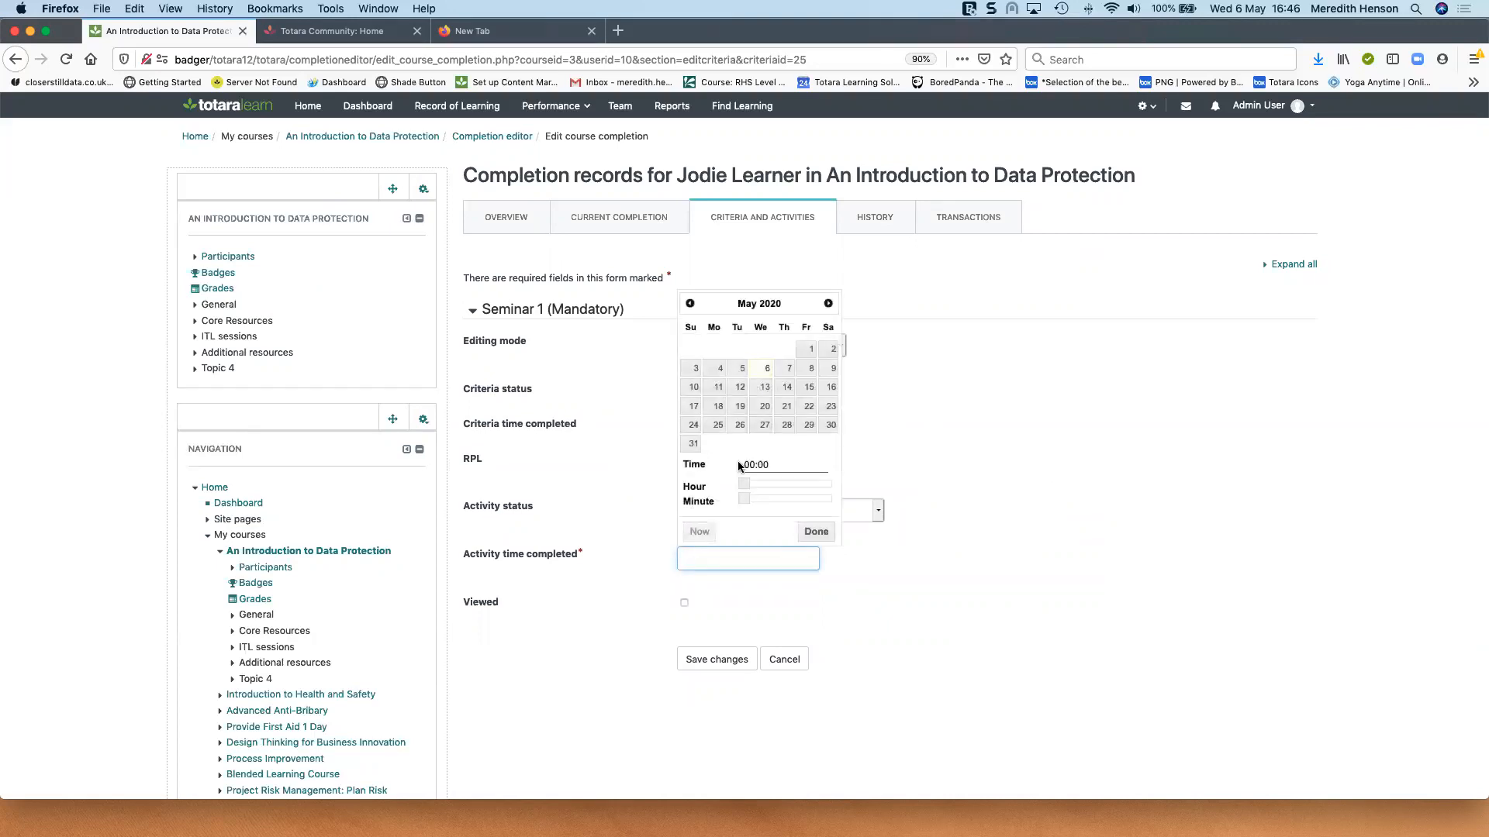
pyautogui.click(742, 369)
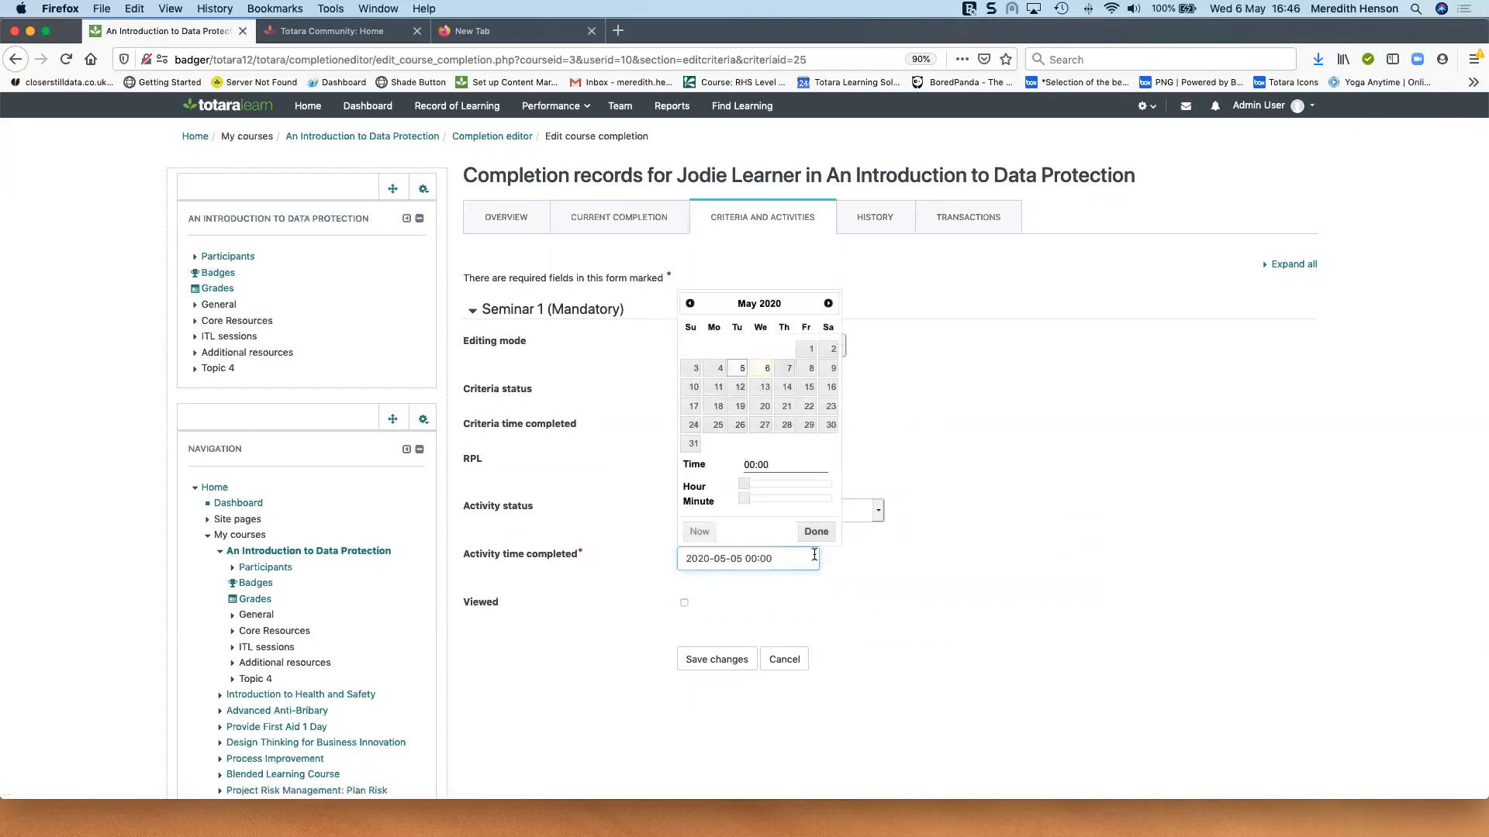
pyautogui.click(844, 628)
pyautogui.click(714, 658)
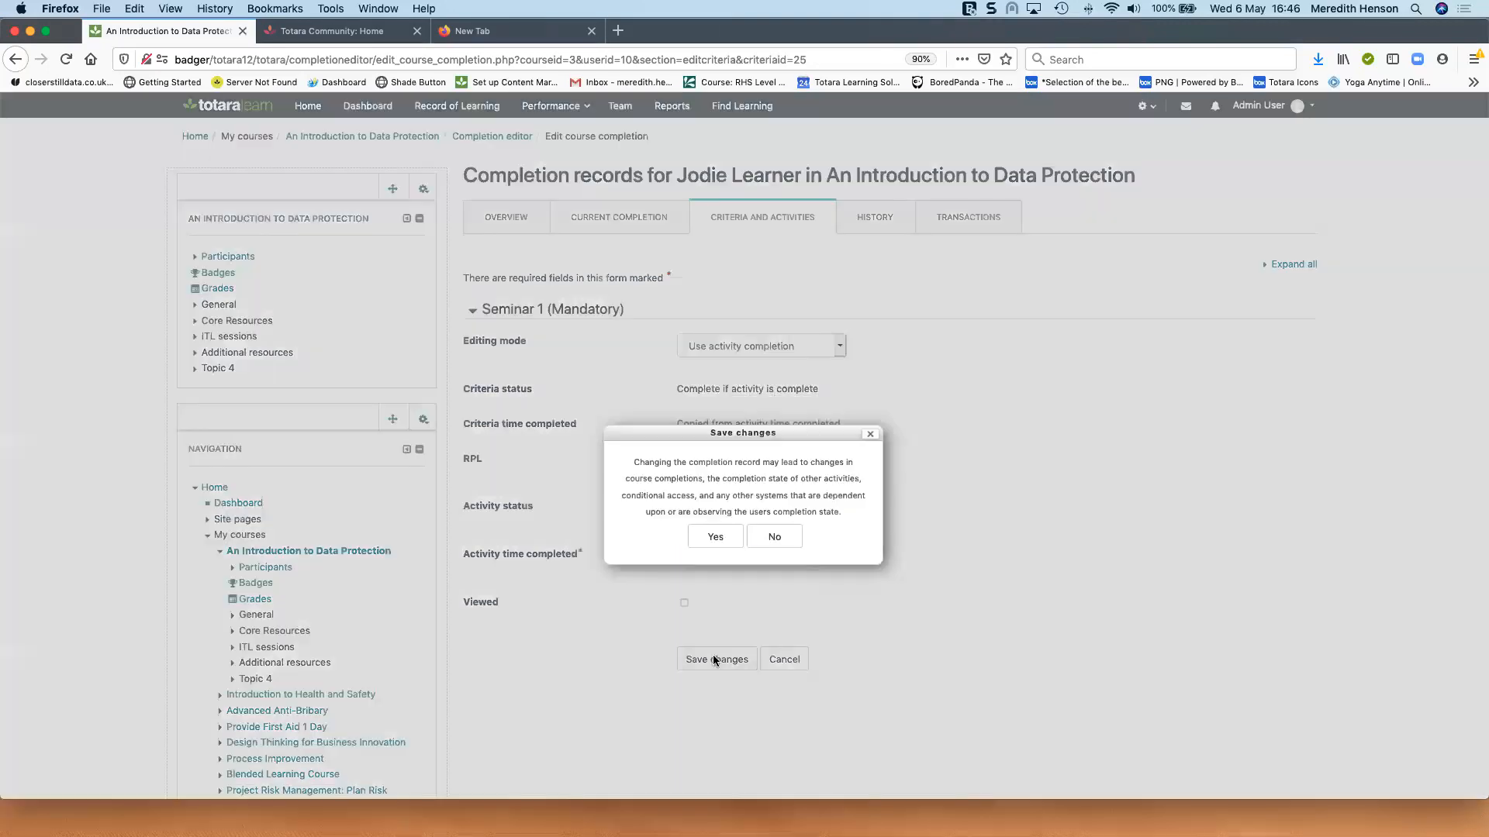
pyautogui.click(720, 542)
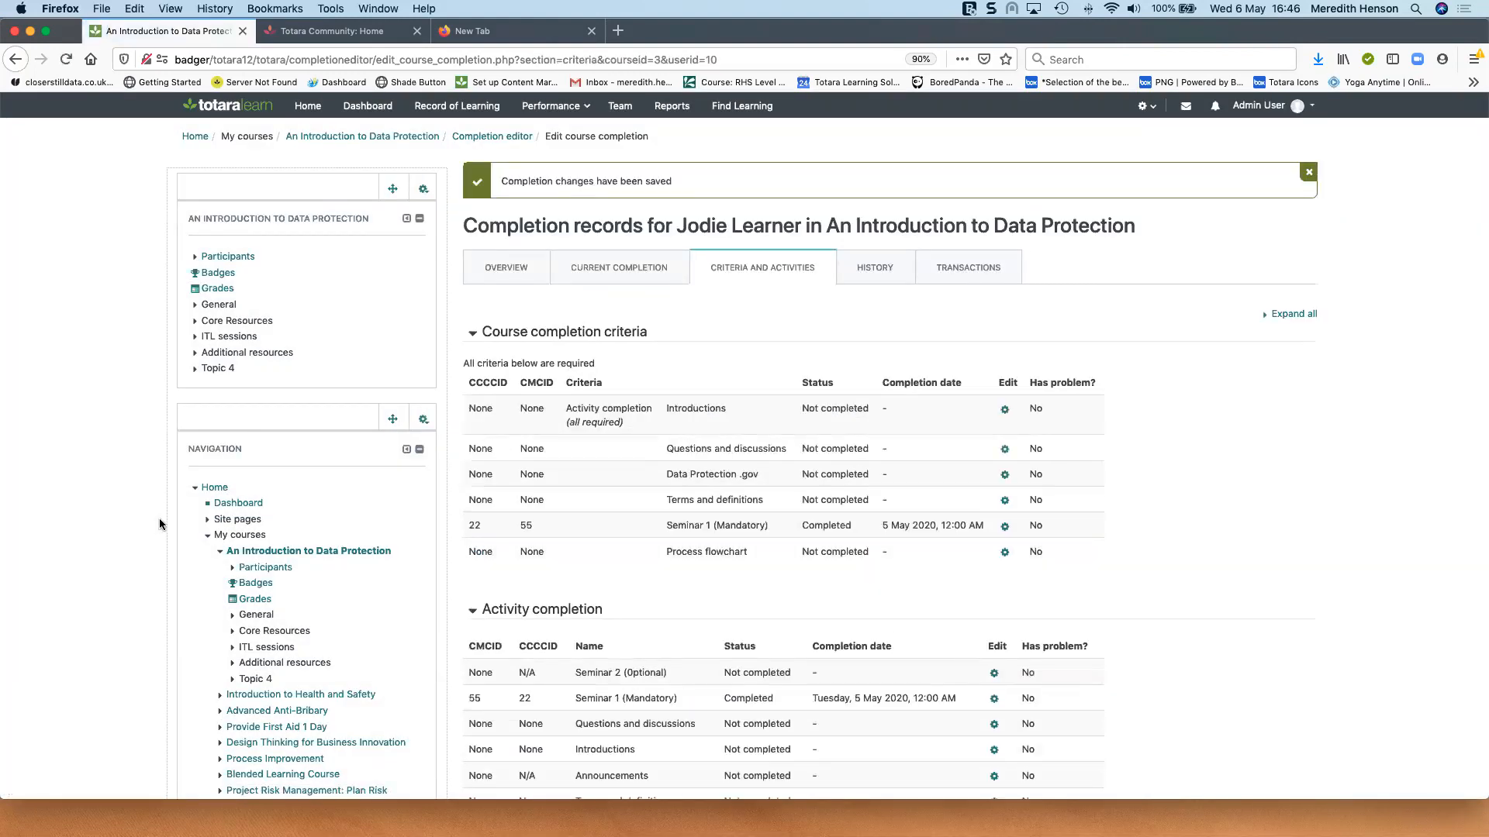
# Step: Review the learner's updated criteria and activity completion, and open the course's list of enrolled users
pyautogui.scroll(-2, 160, 524)
pyautogui.scroll(-1, 160, 519)
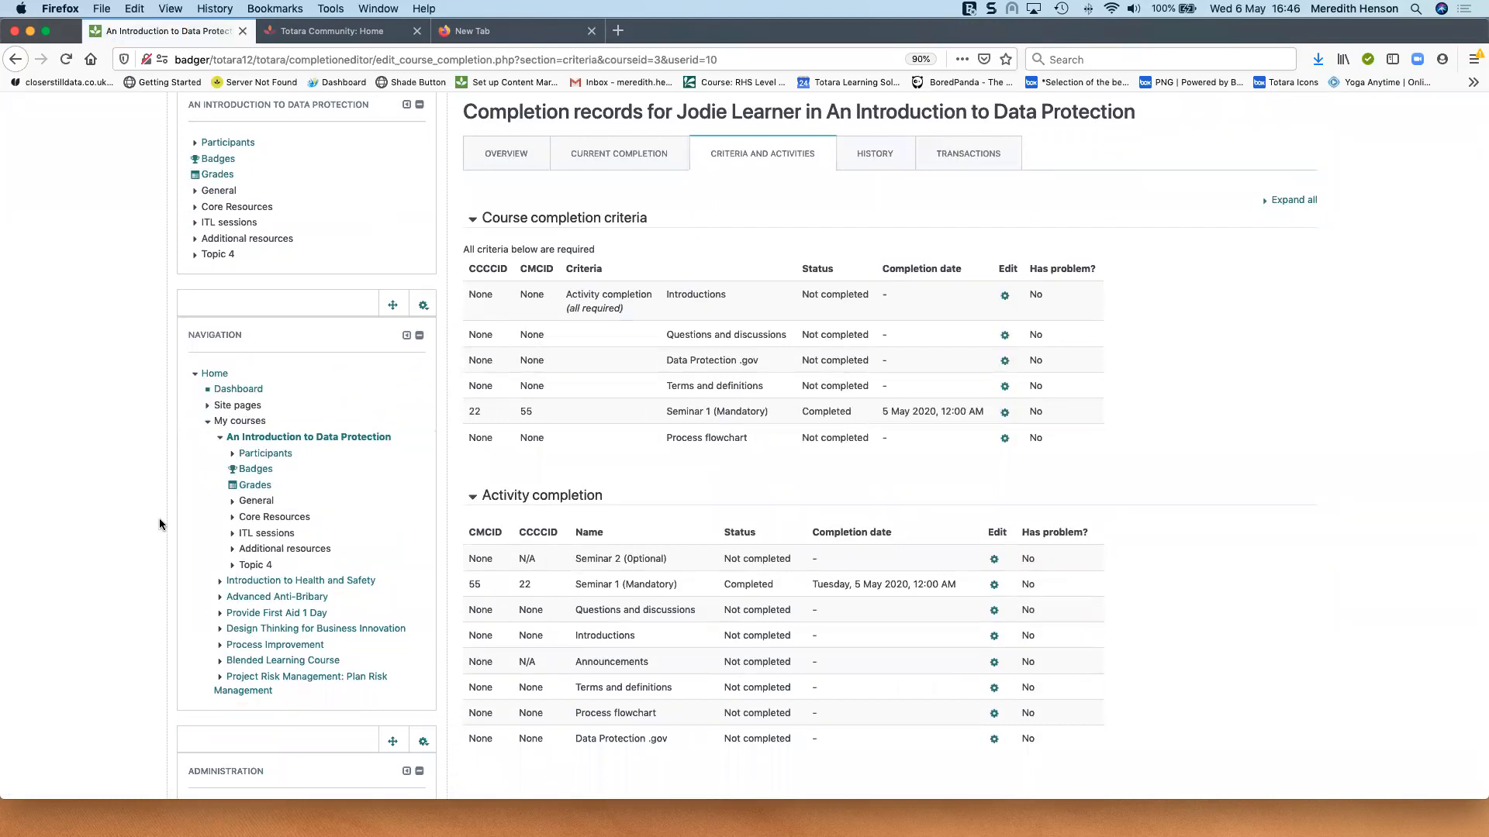
pyautogui.scroll(-4, 160, 518)
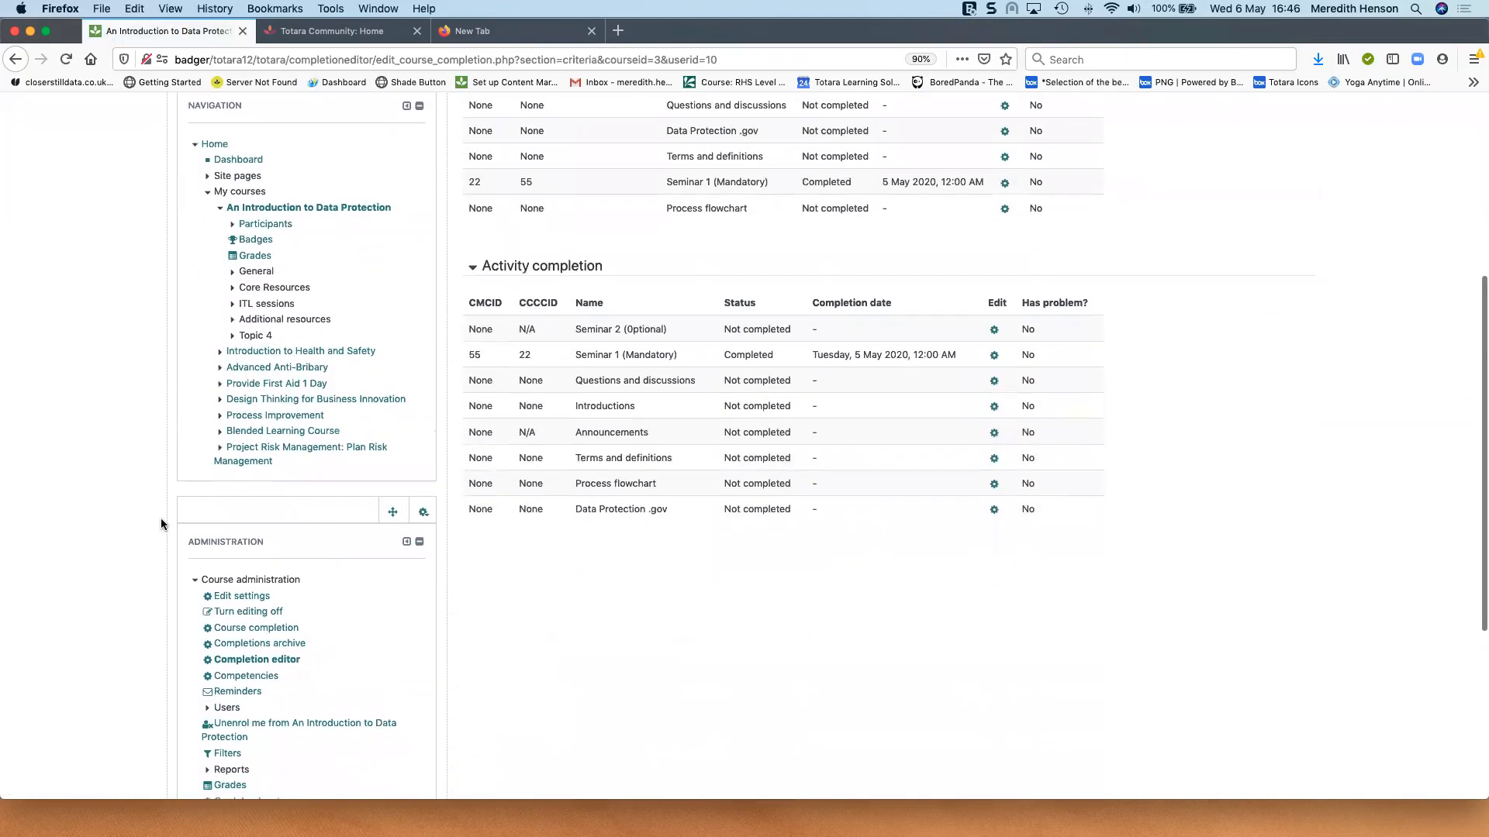
pyautogui.click(226, 572)
pyautogui.click(284, 587)
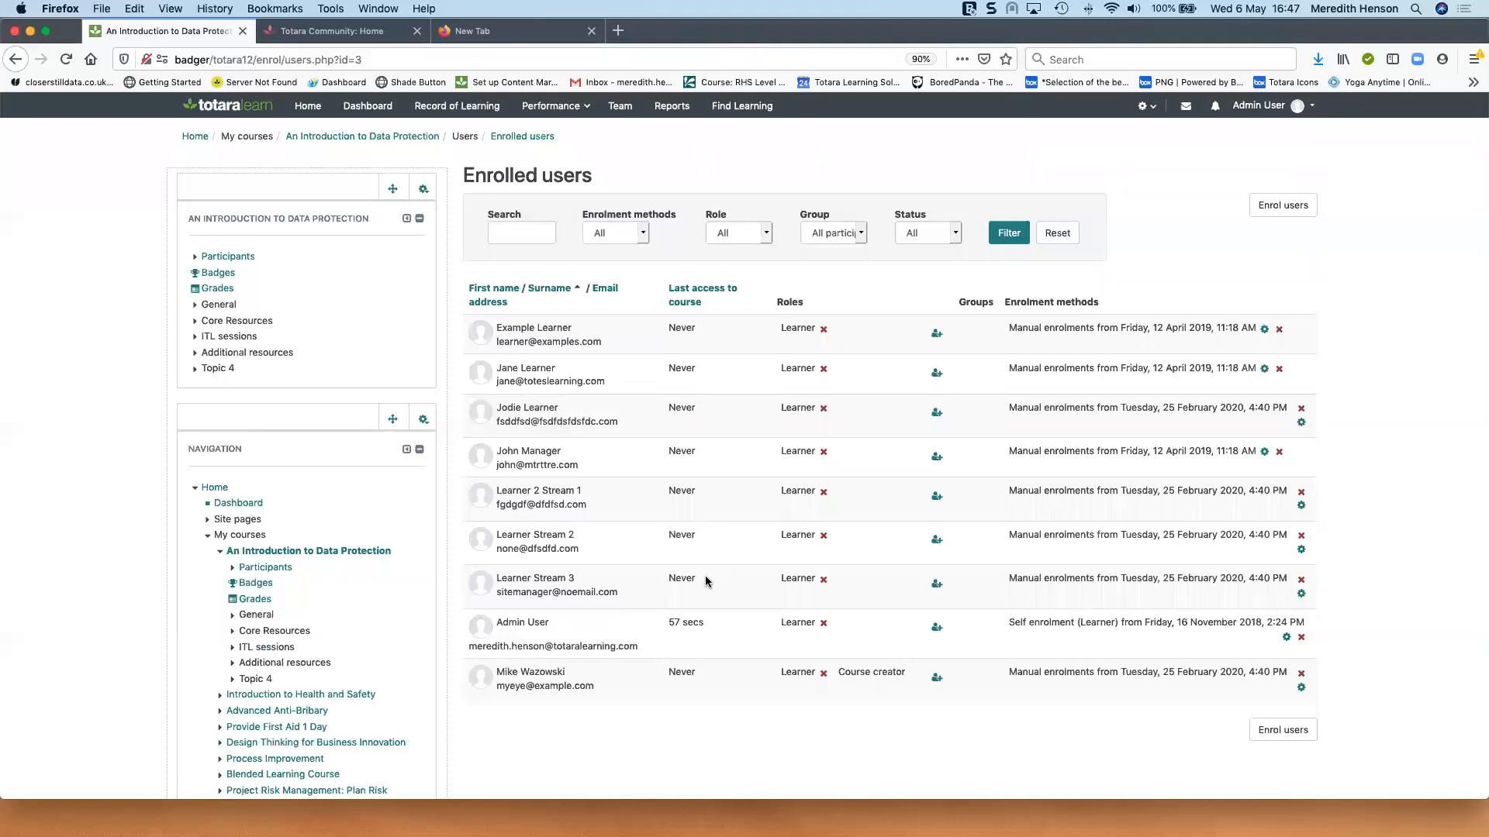
# Step: Go to the site's user administration and open the bulk user actions page
pyautogui.click(1144, 106)
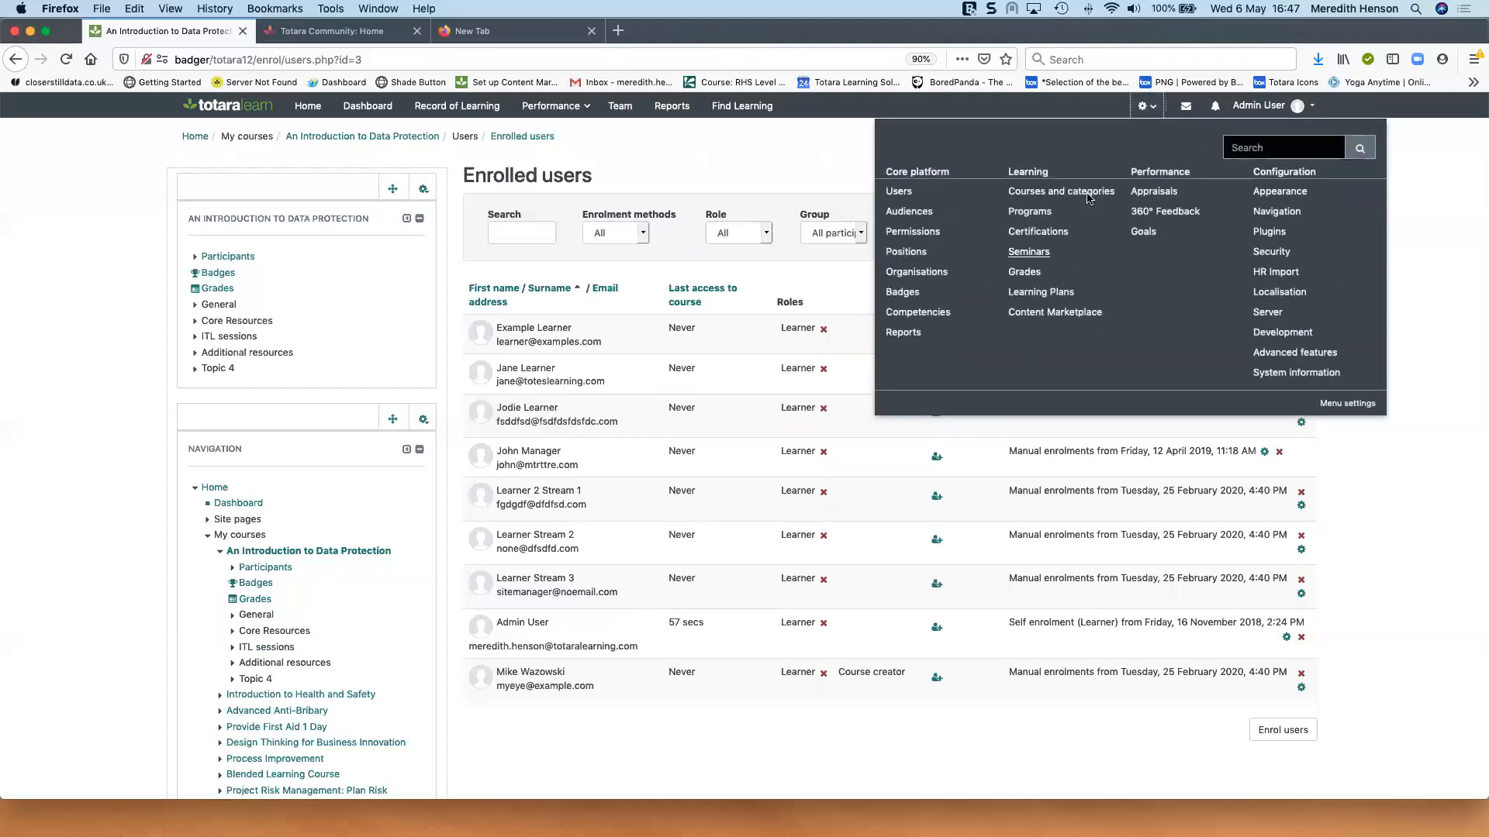
pyautogui.click(901, 192)
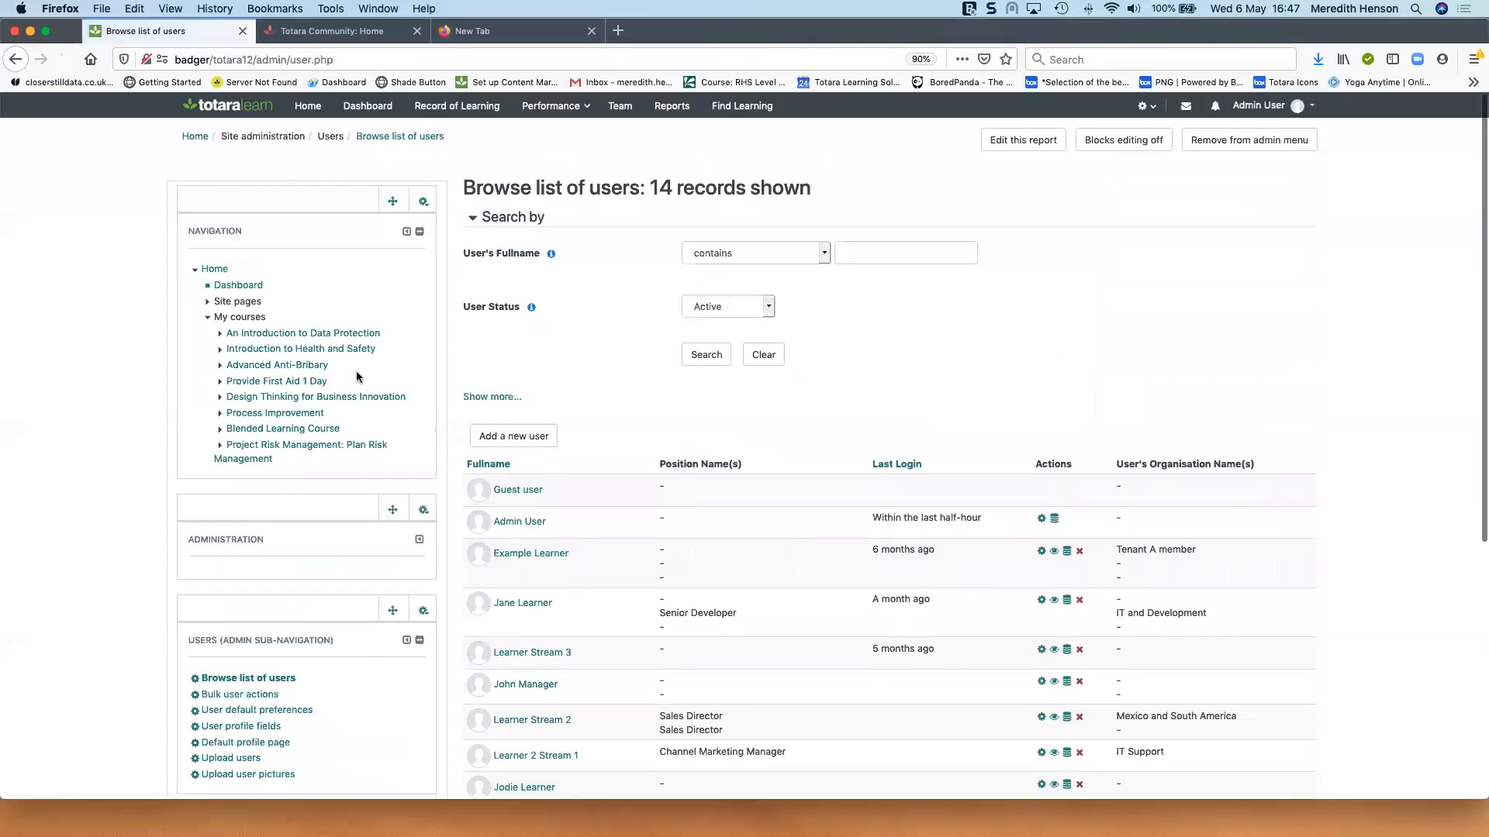
pyautogui.scroll(-5, 357, 378)
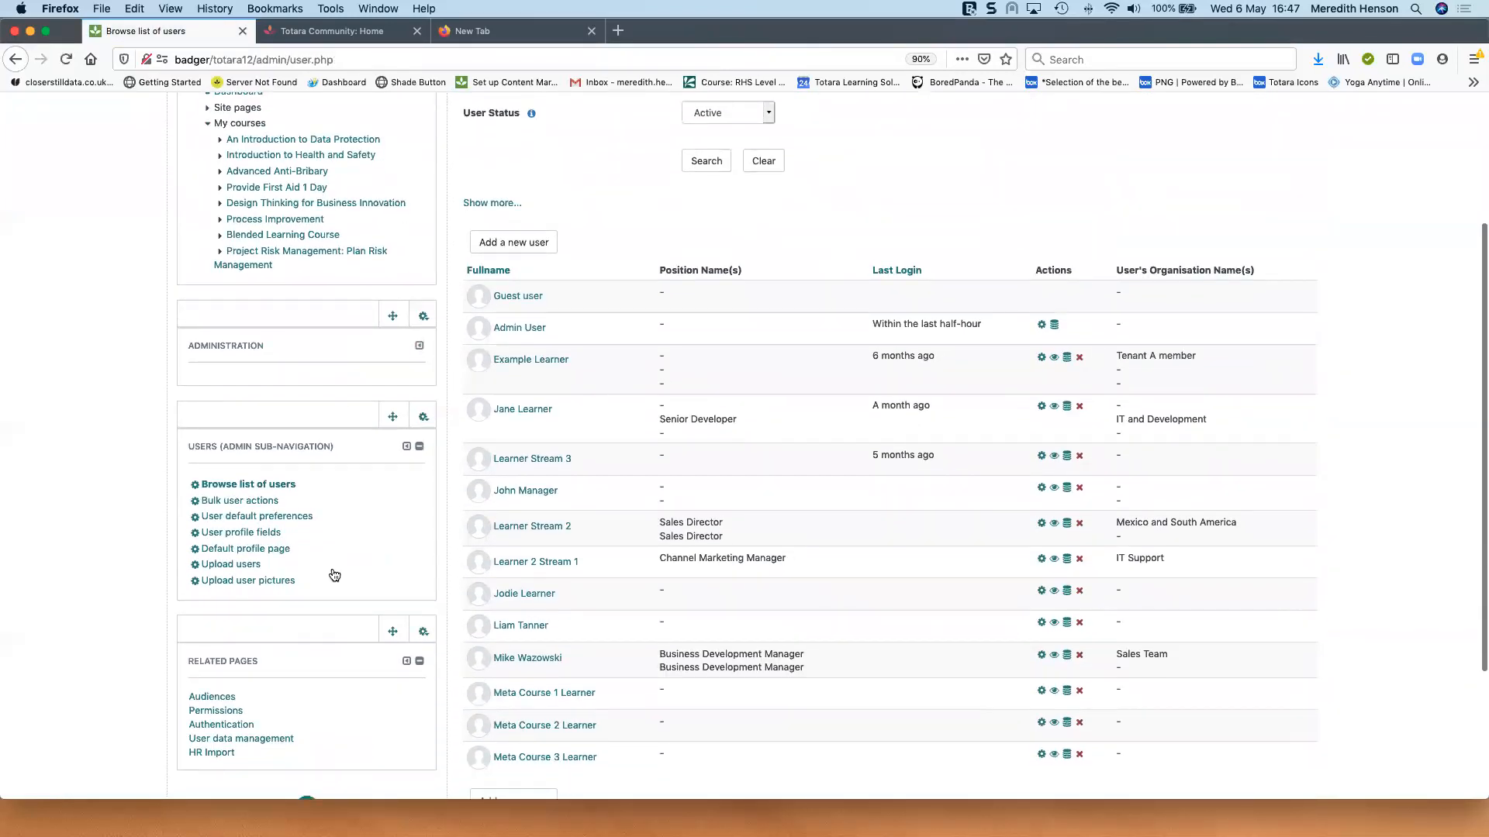
pyautogui.scroll(-1, 332, 570)
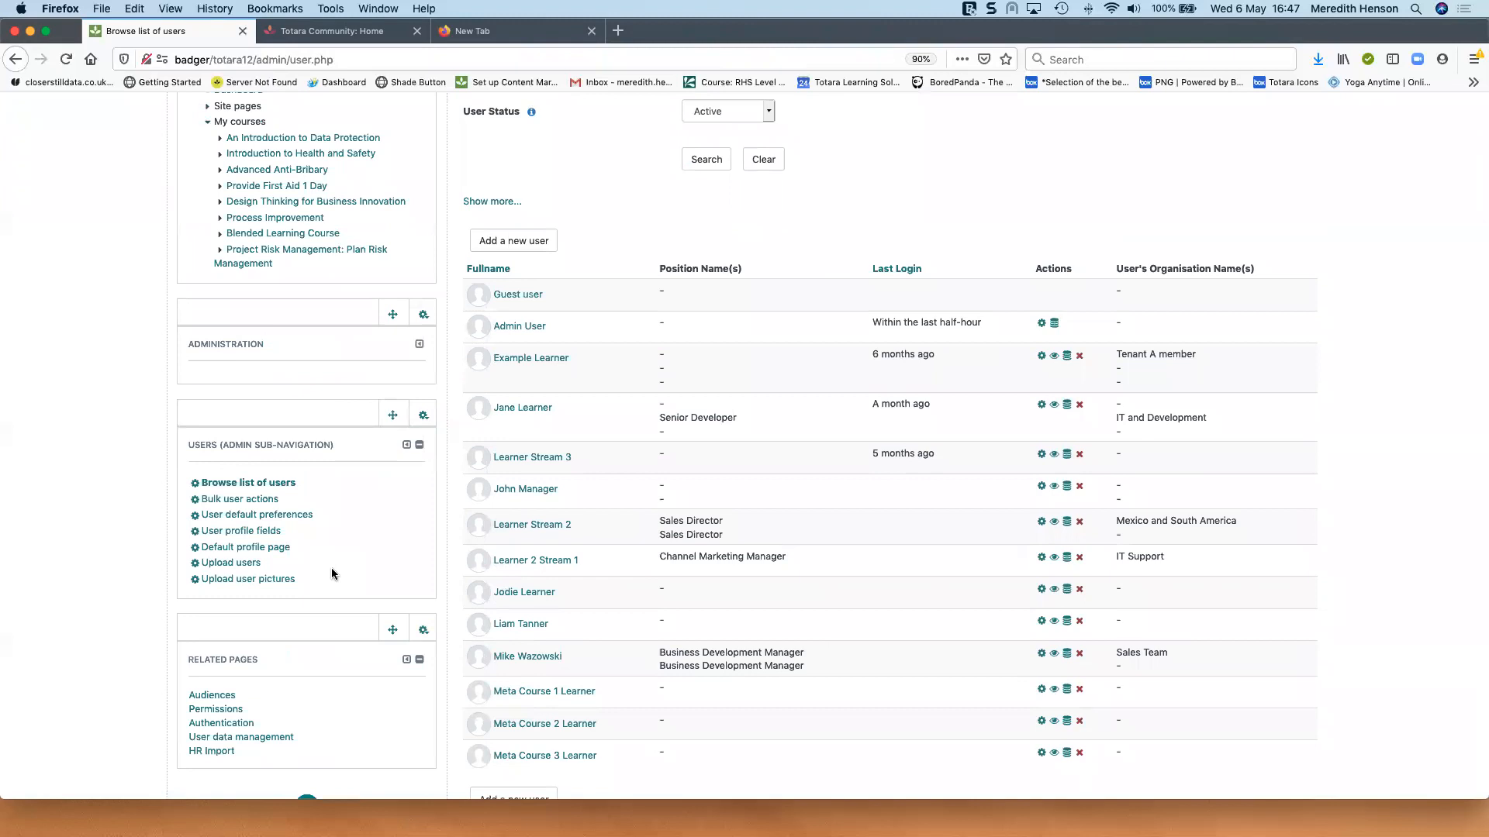
pyautogui.click(230, 500)
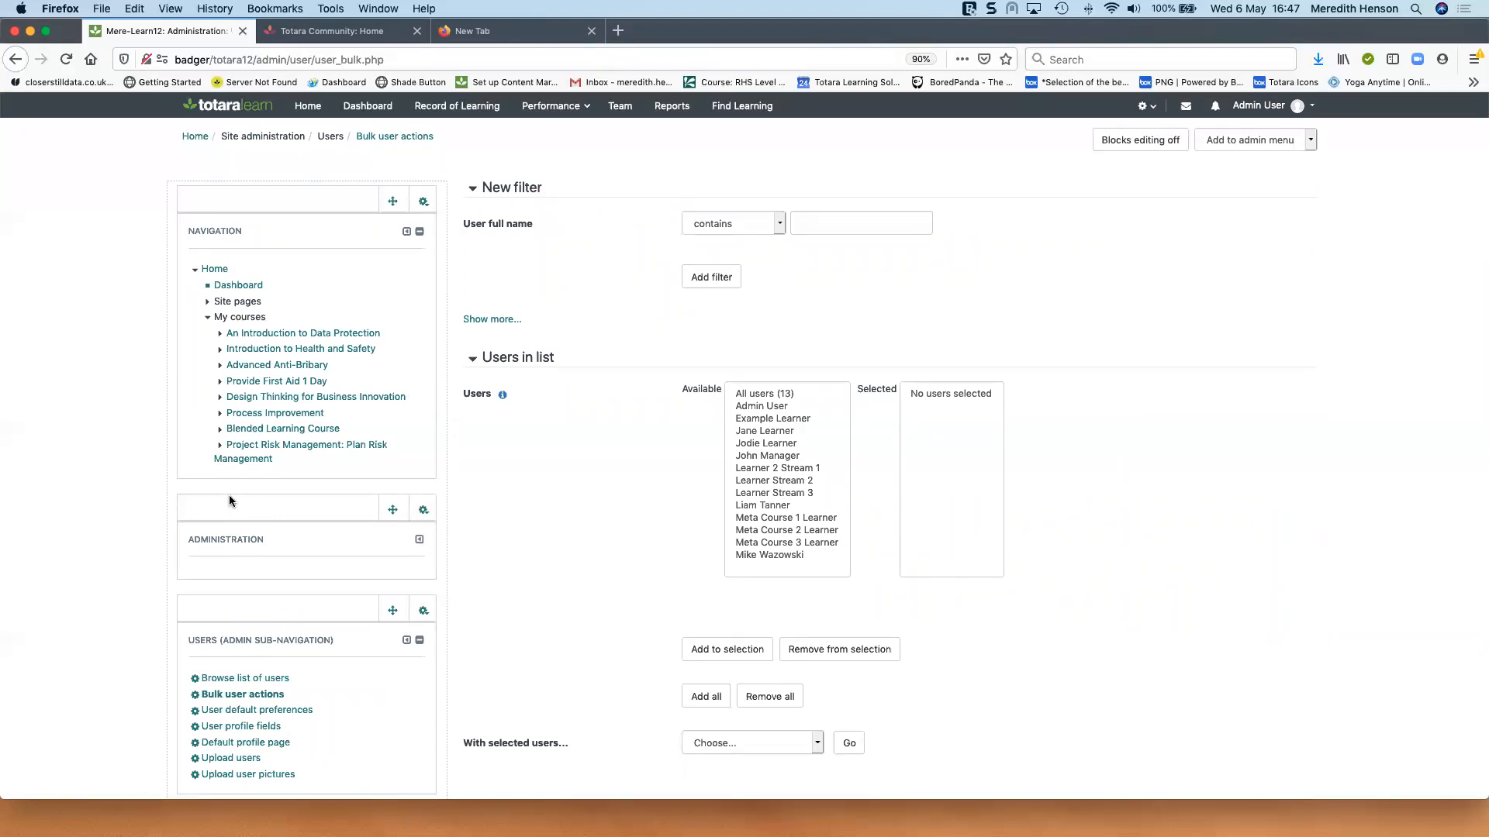
# Step: Open the rule sets of the Tenant A Audience from the system audiences list
pyautogui.click(1146, 105)
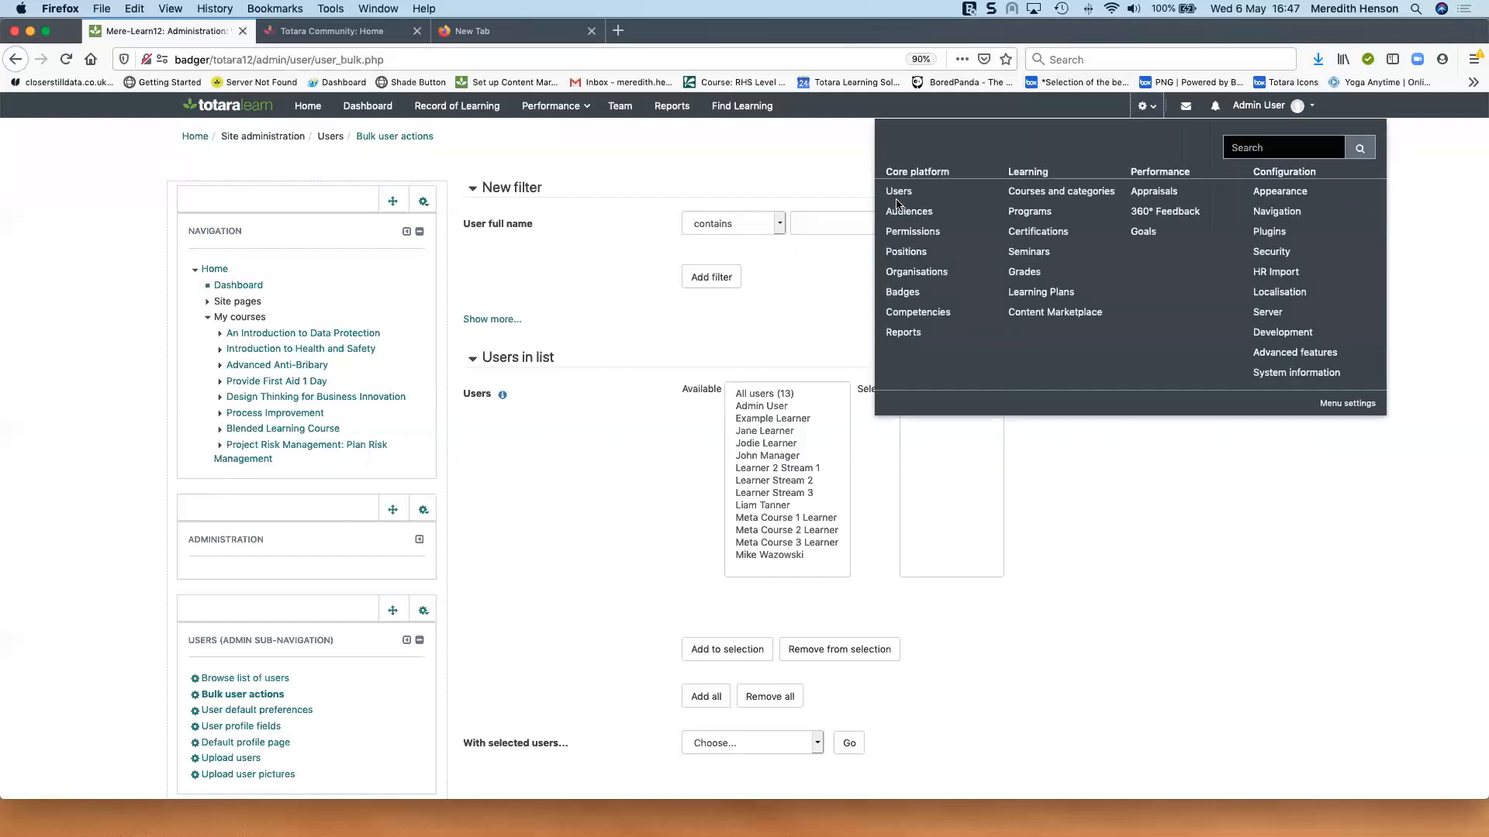
pyautogui.click(904, 214)
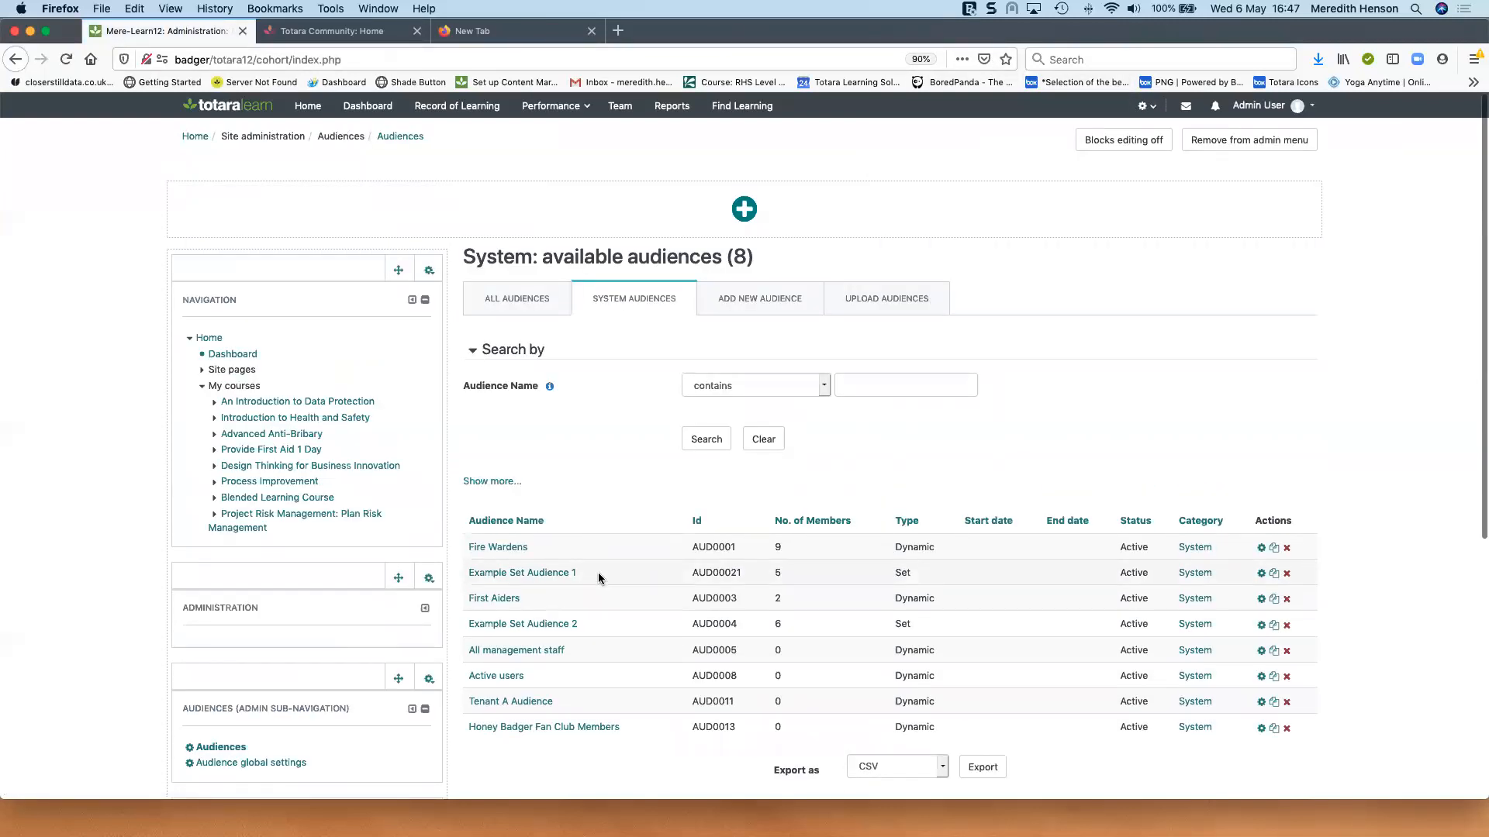
pyautogui.click(1259, 701)
pyautogui.click(699, 221)
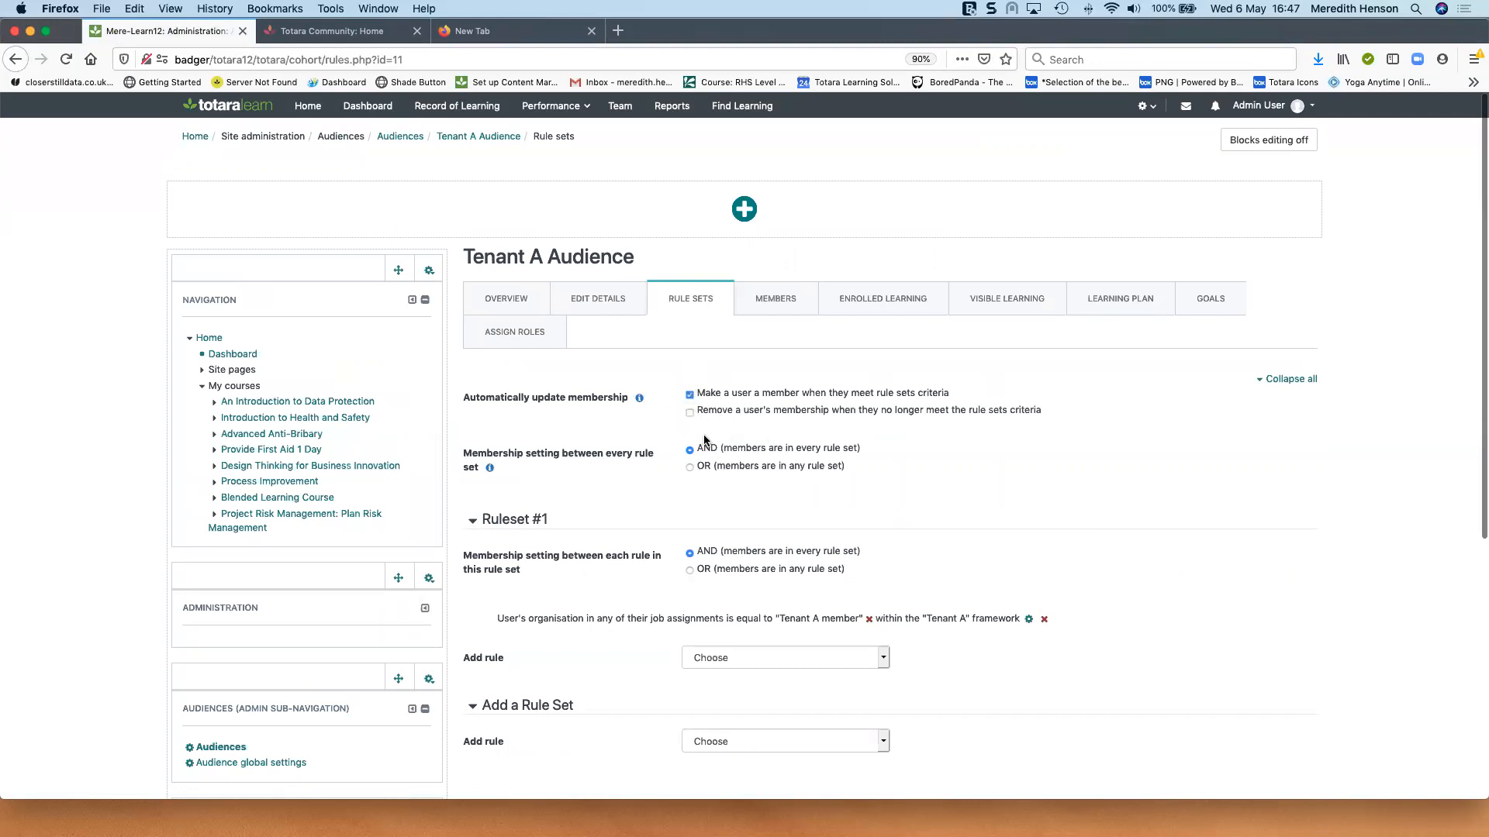
# Step: Turn the option to remove members who no longer meet the rule sets criteria on and back off for Tenant A Audience
pyautogui.click(690, 412)
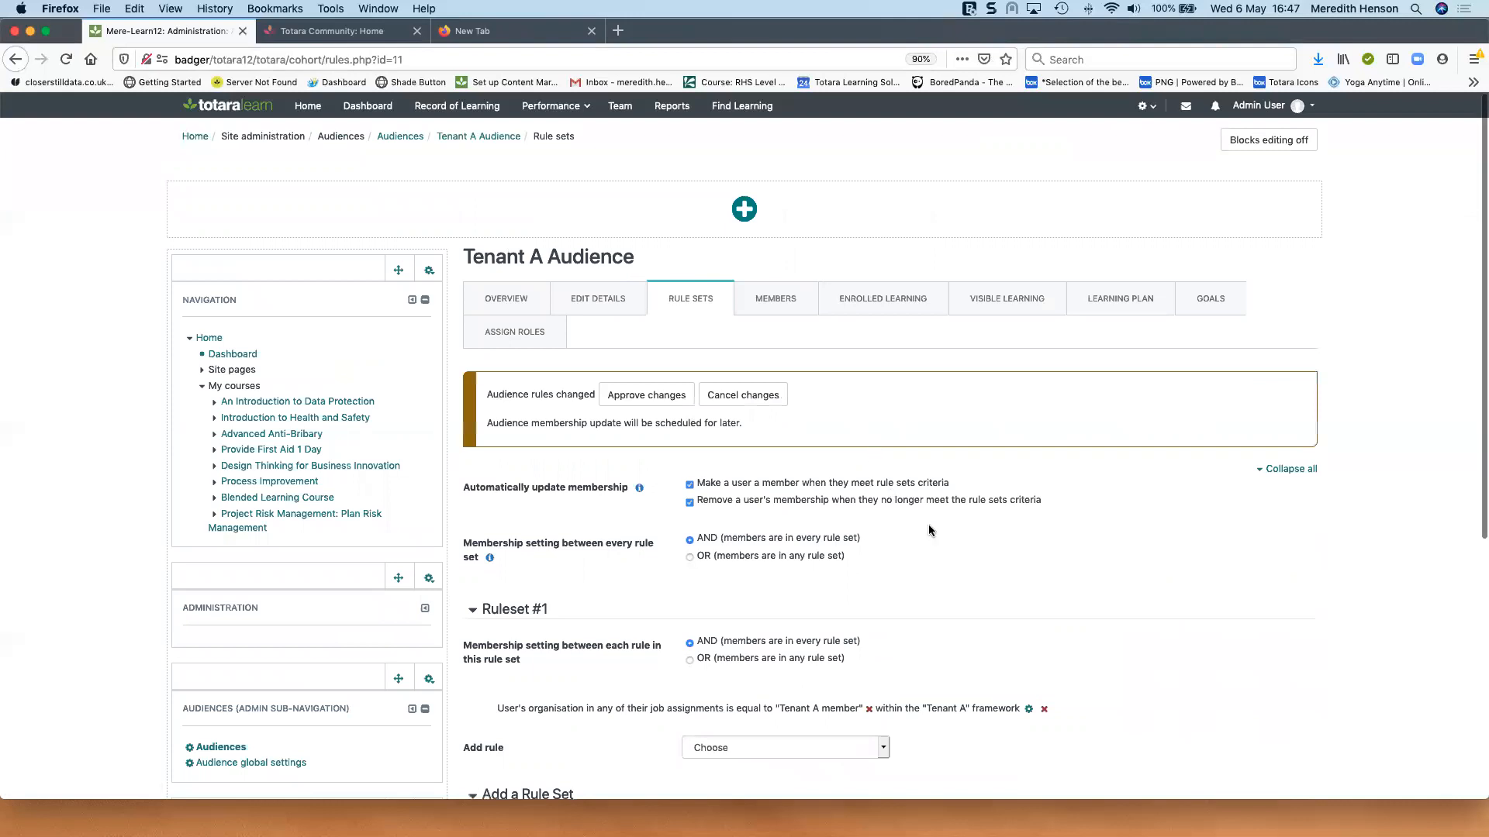
pyautogui.scroll(-2, 947, 536)
pyautogui.click(687, 433)
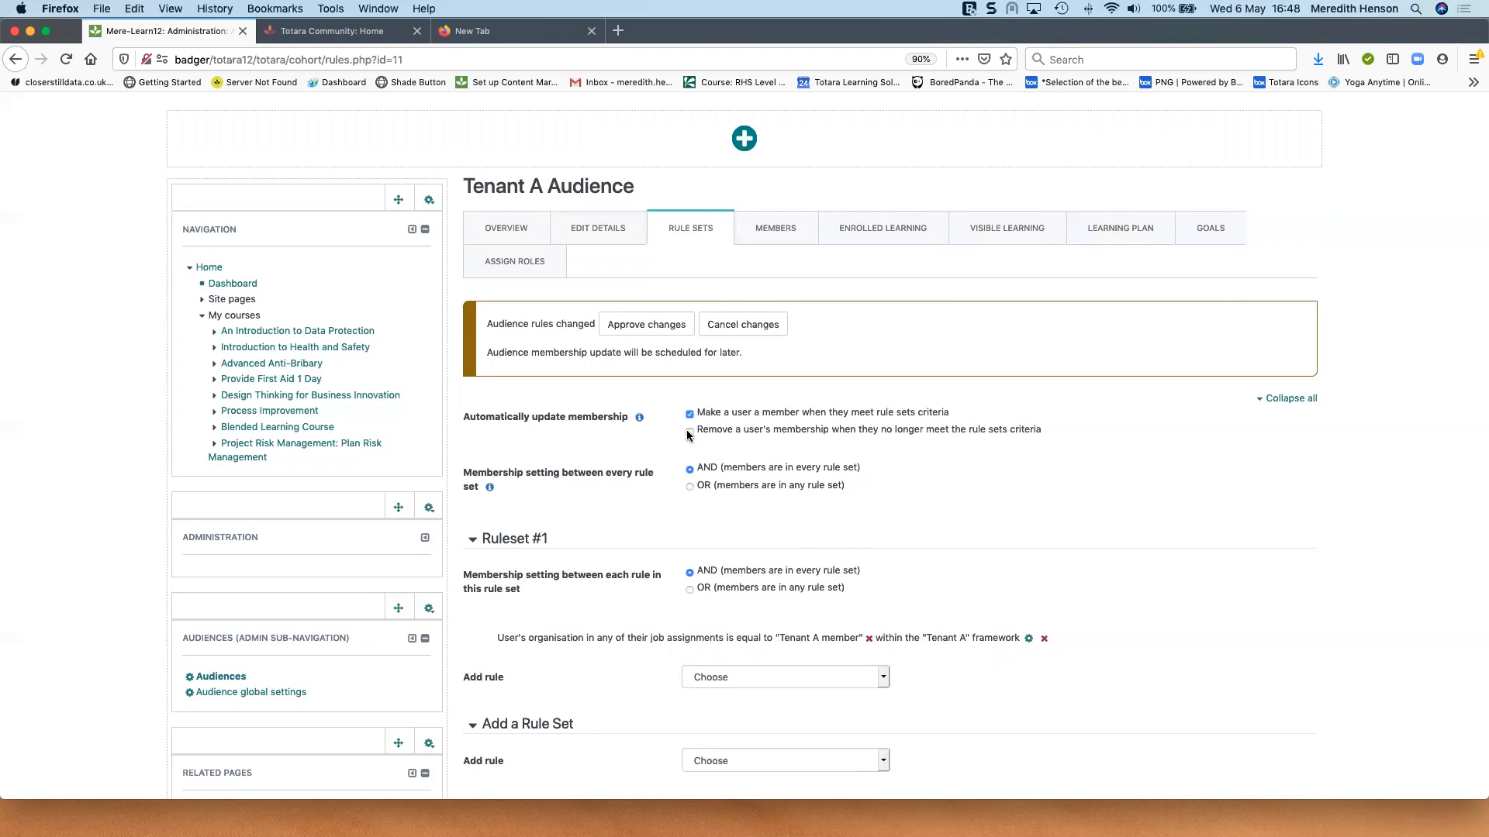
pyautogui.scroll(2, 721, 431)
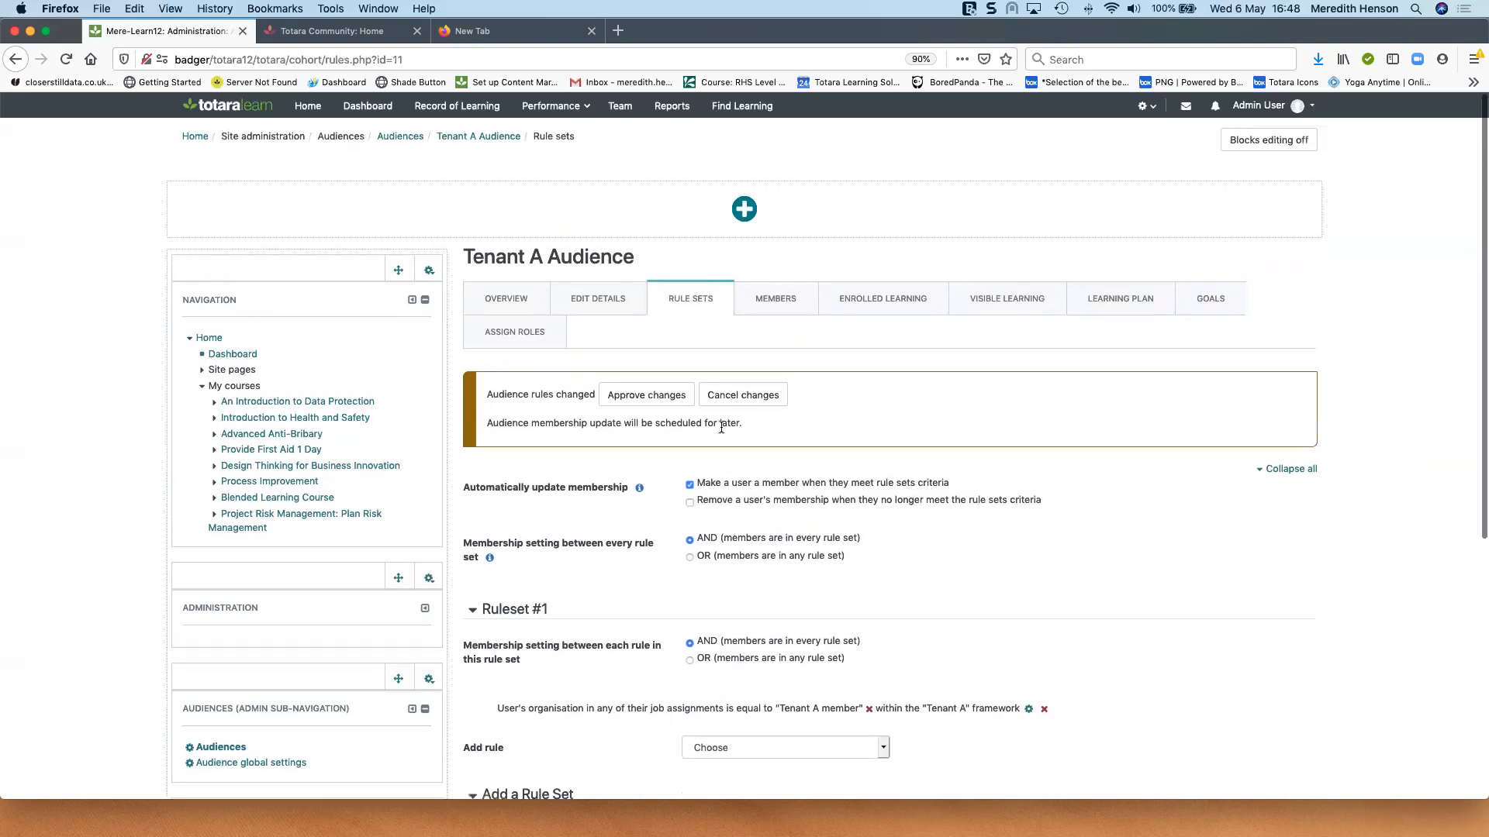
# Step: Go to the site's plugin administration and open the page for managing authentication
pyautogui.click(729, 108)
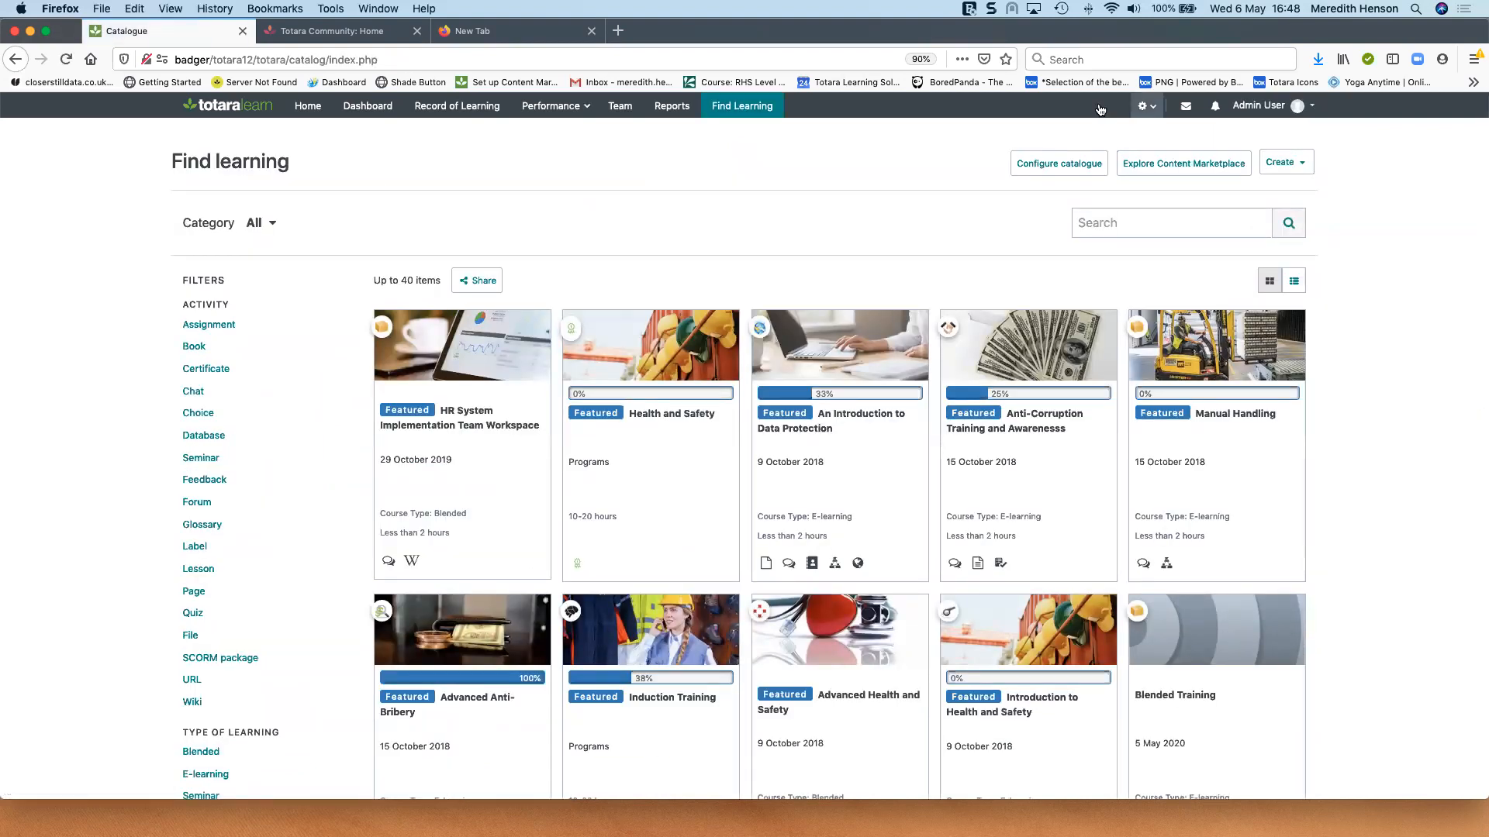
pyautogui.click(1145, 106)
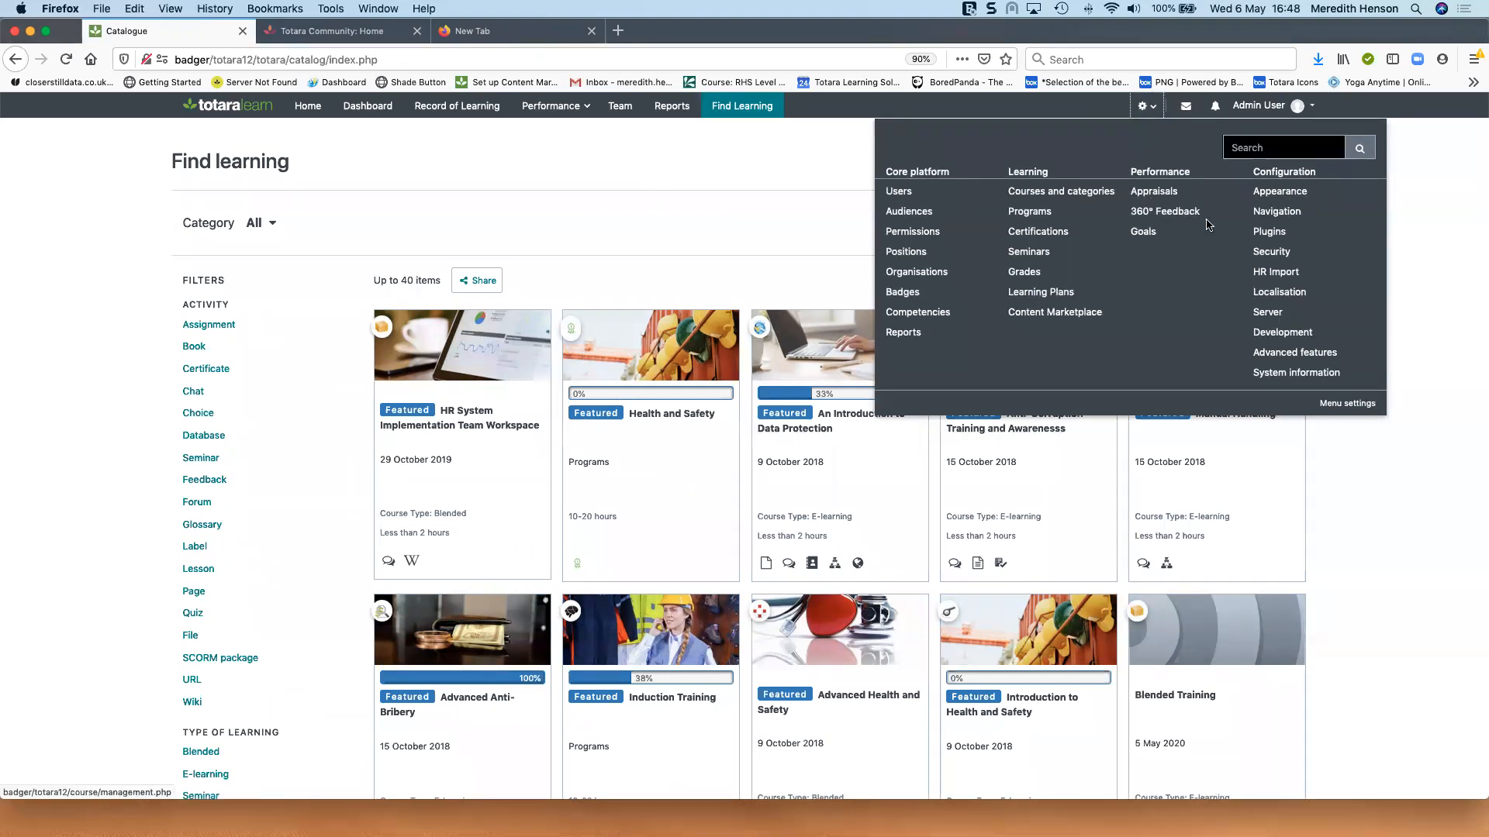
pyautogui.click(1274, 233)
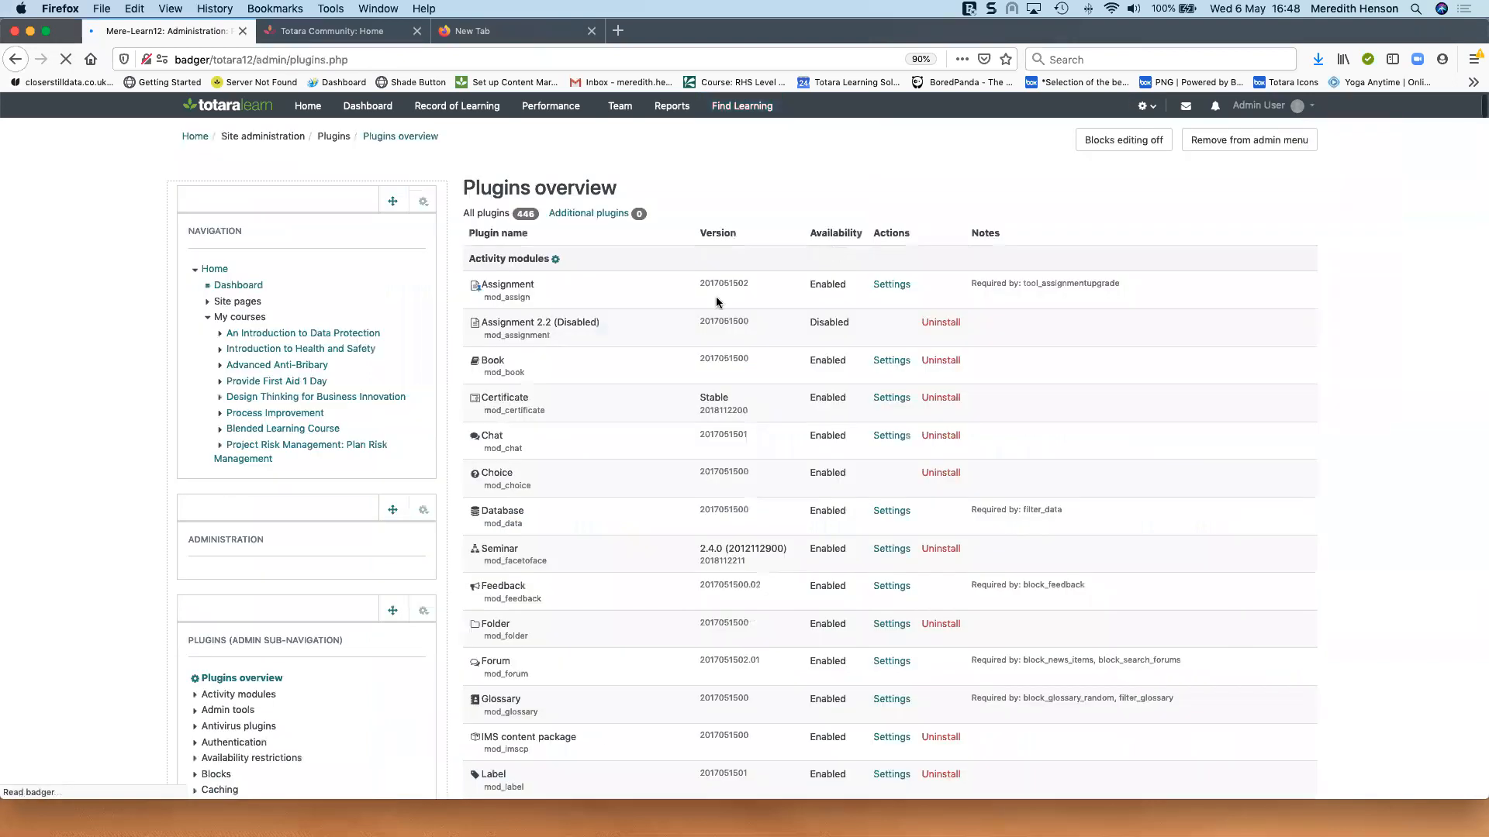
pyautogui.scroll(-5, 257, 464)
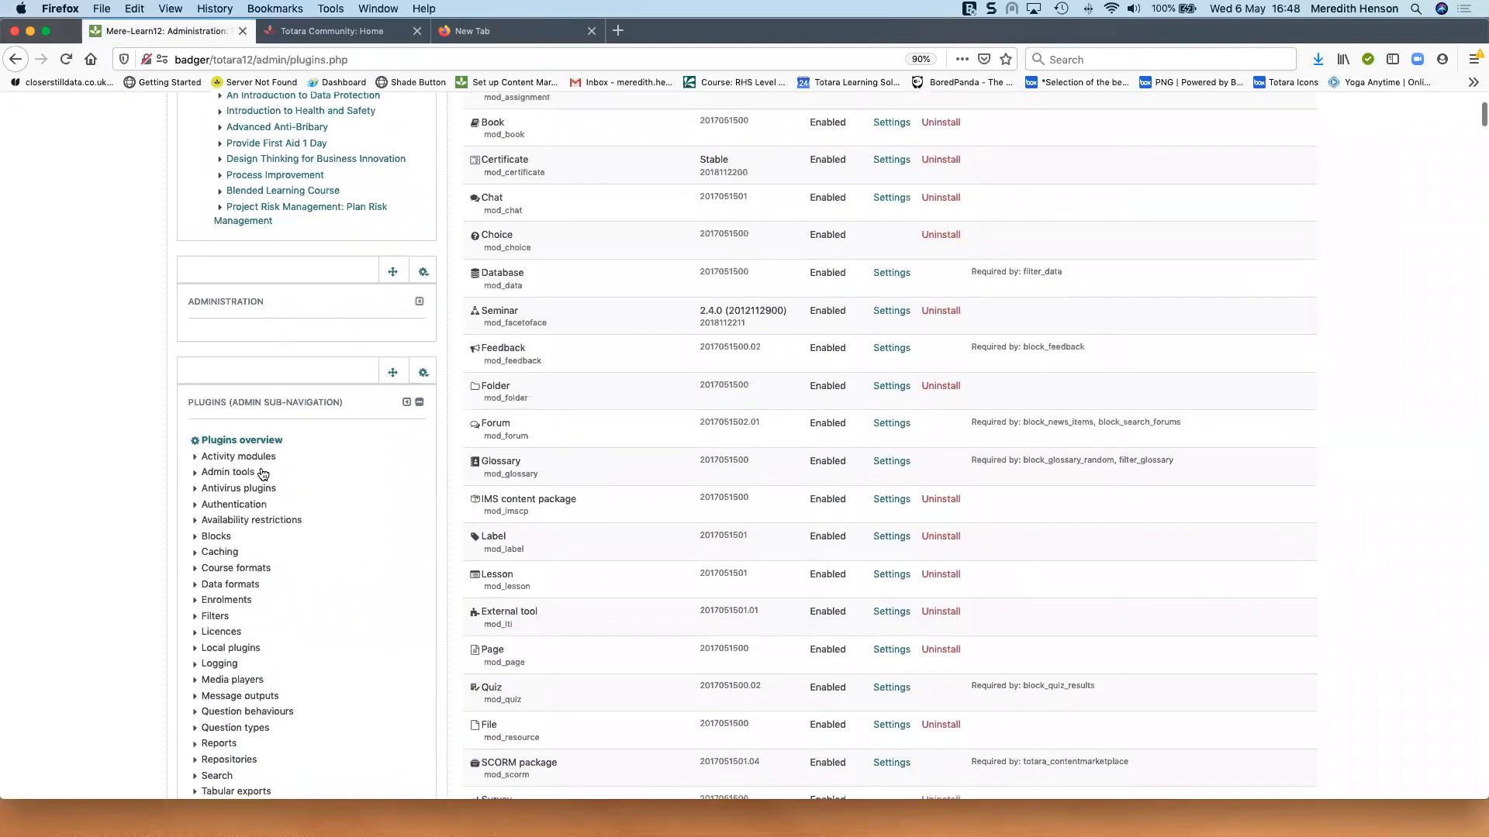
pyautogui.click(236, 504)
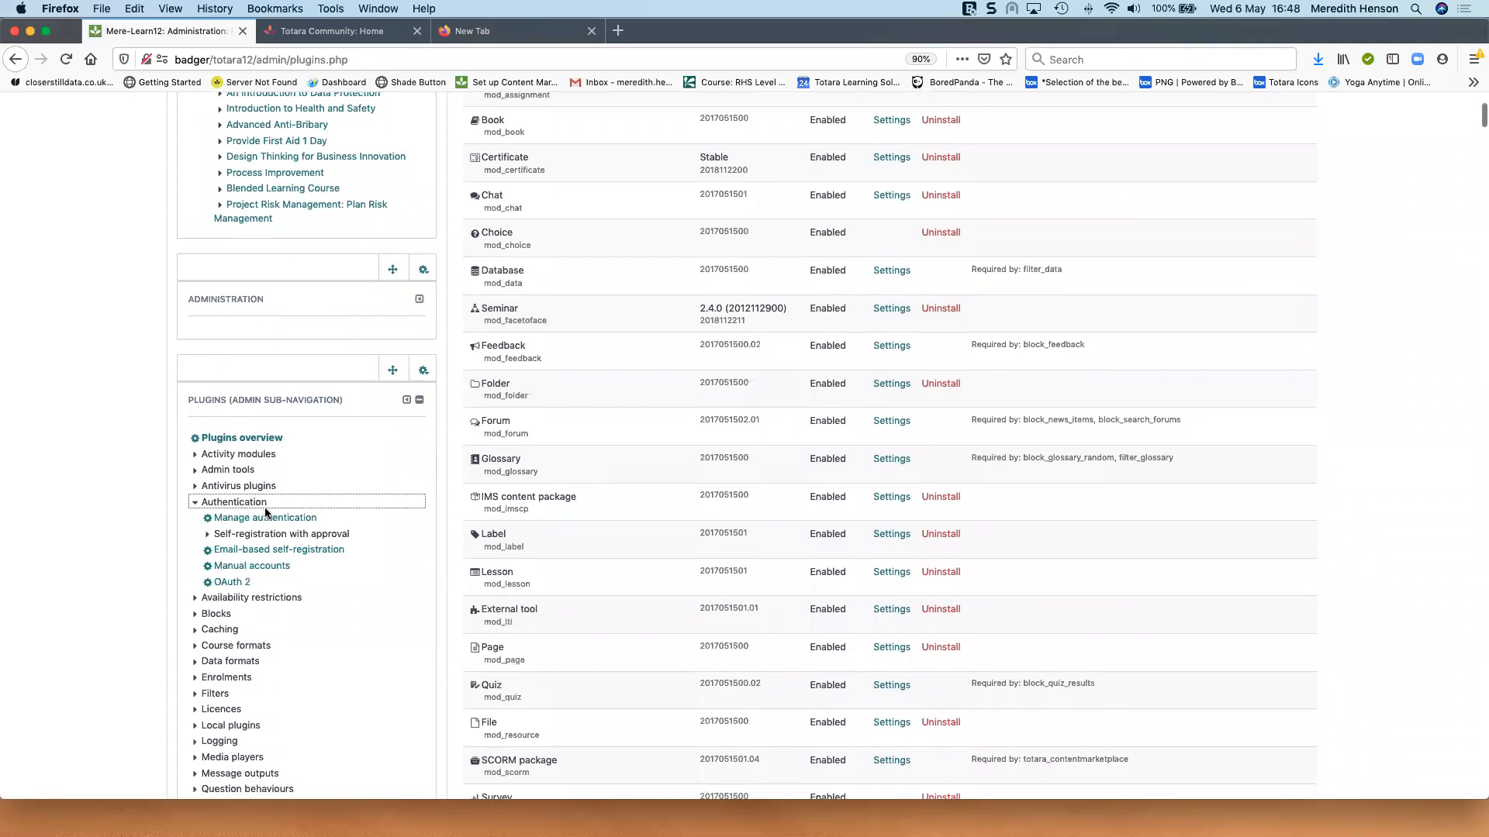
pyautogui.click(264, 518)
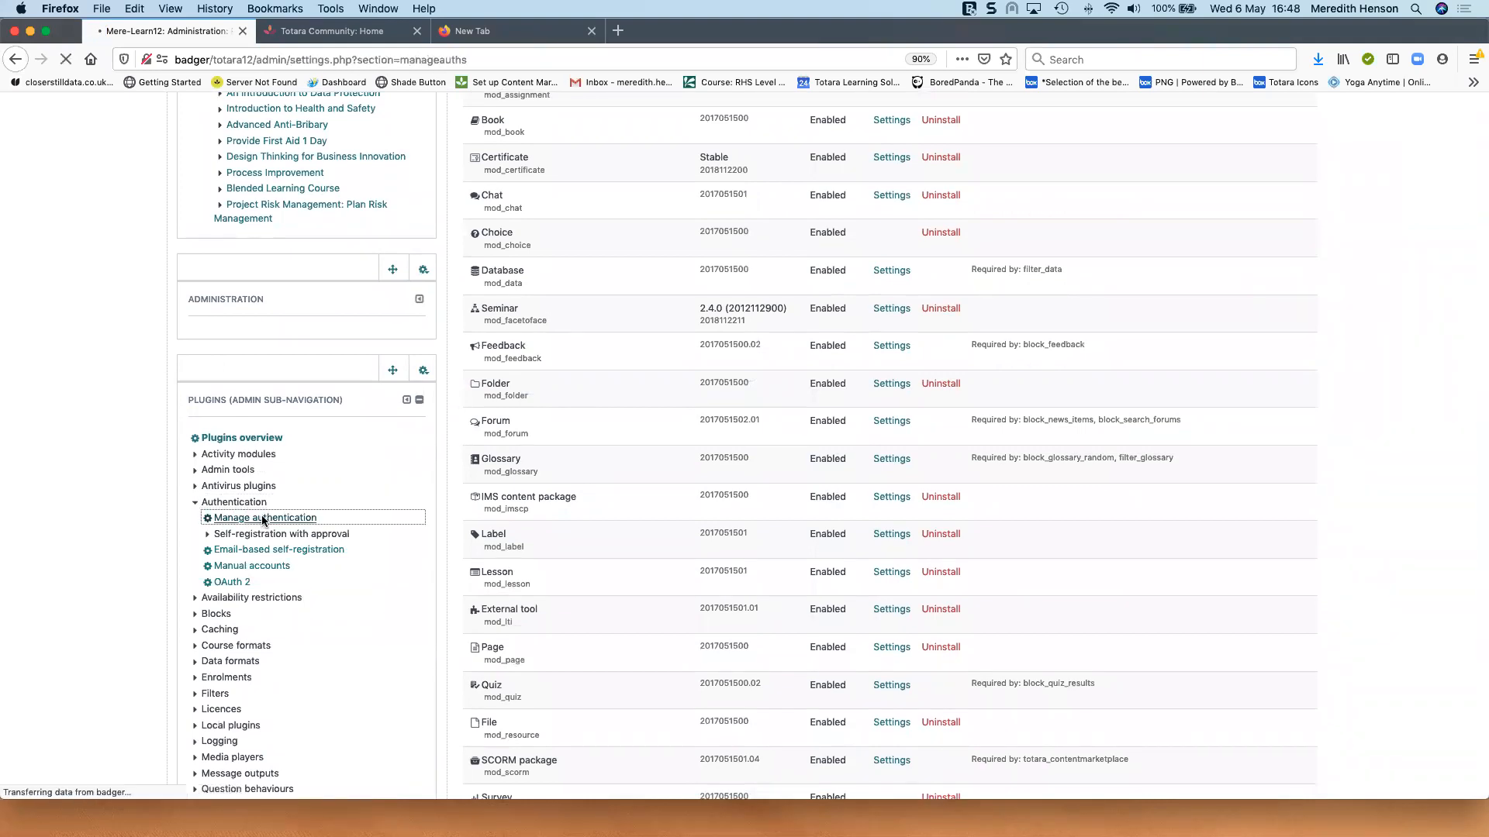
# Step: Review the common authentication settings, including the custom login Instructions text and image, and return to the list of authentication plugins
pyautogui.scroll(-10, 695, 552)
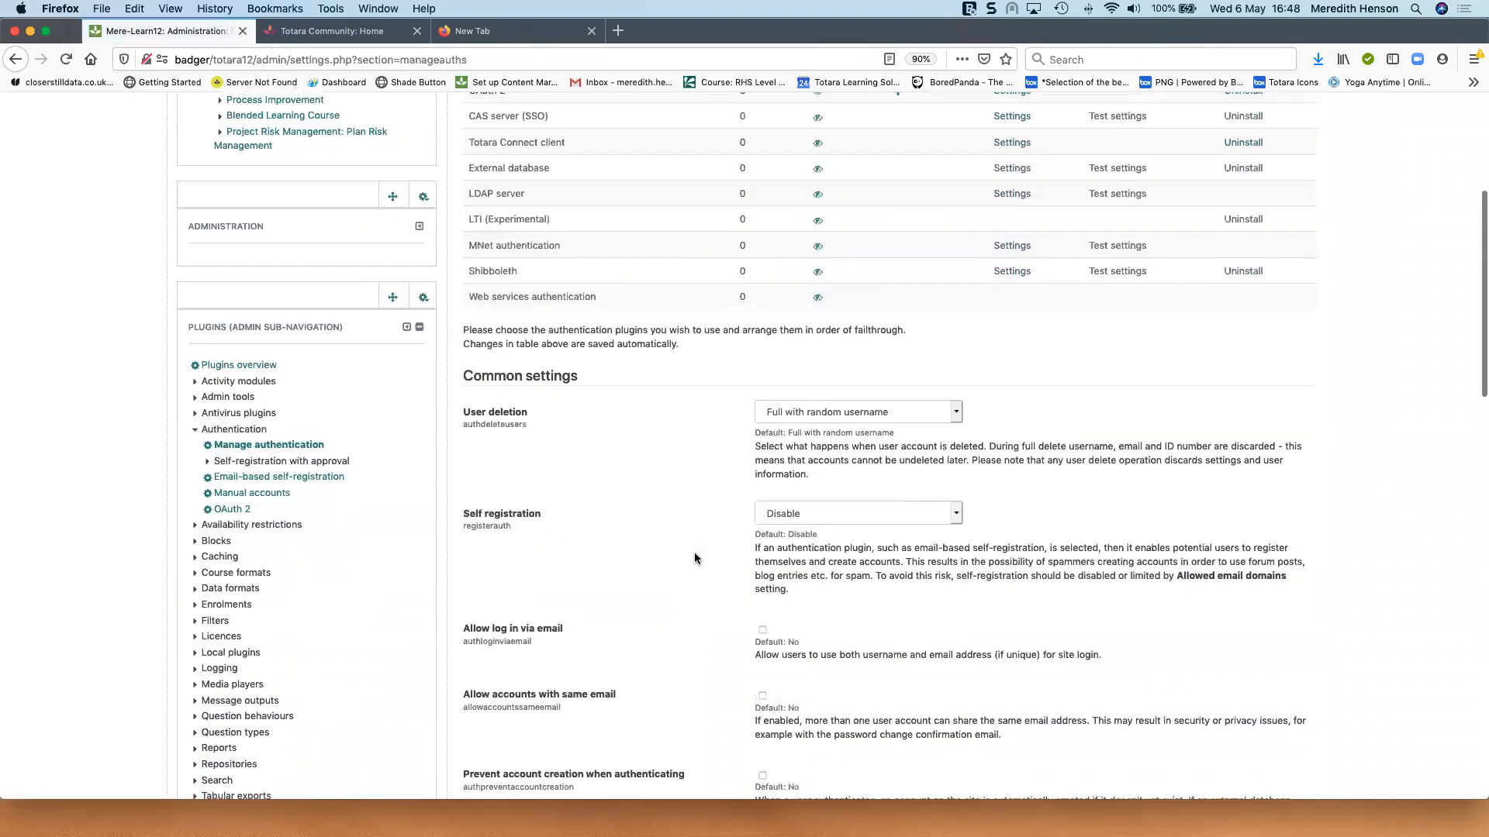
pyautogui.scroll(-10, 696, 554)
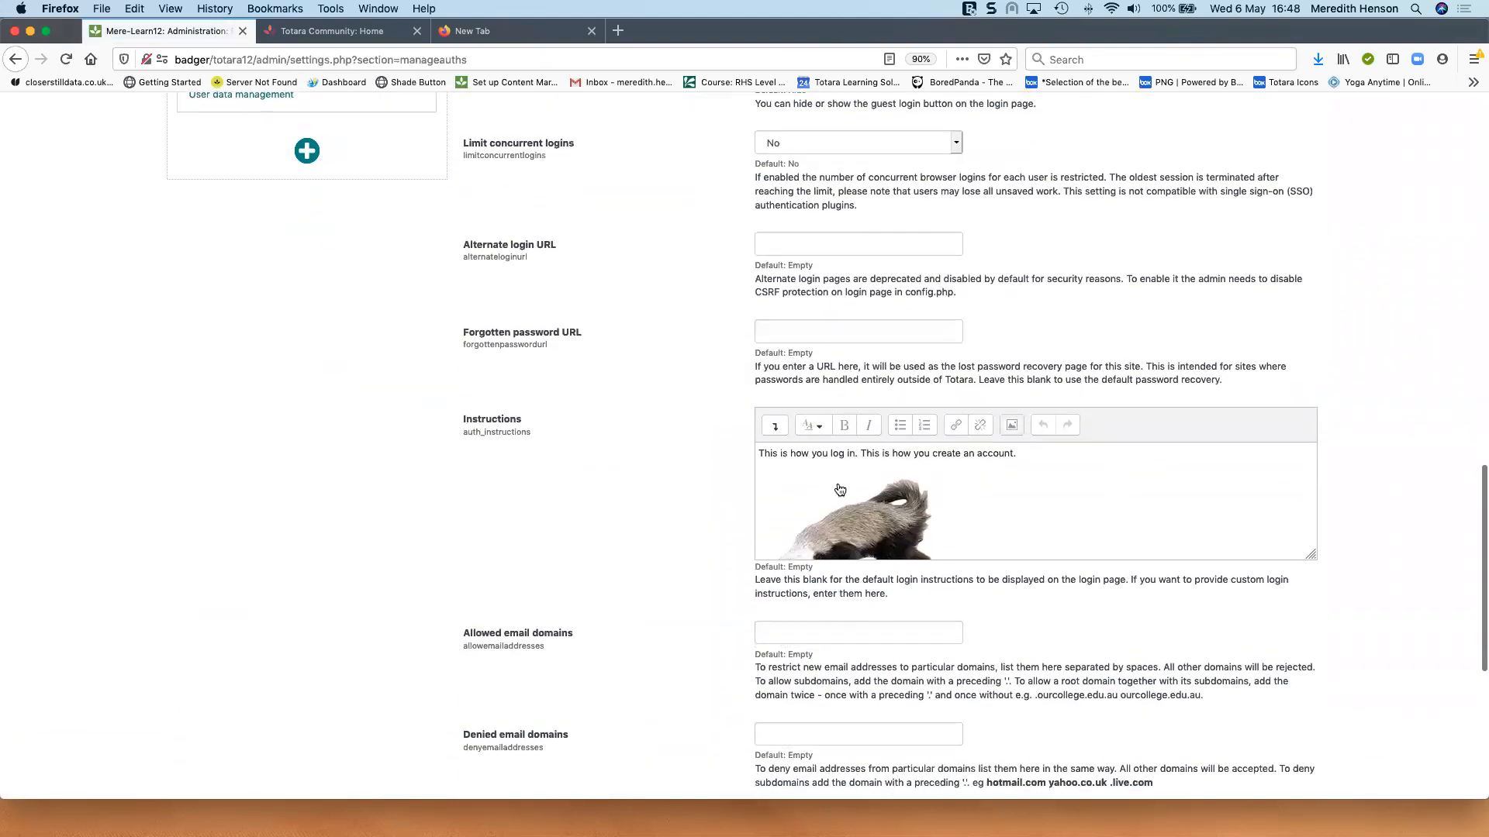
pyautogui.scroll(-2, 869, 481)
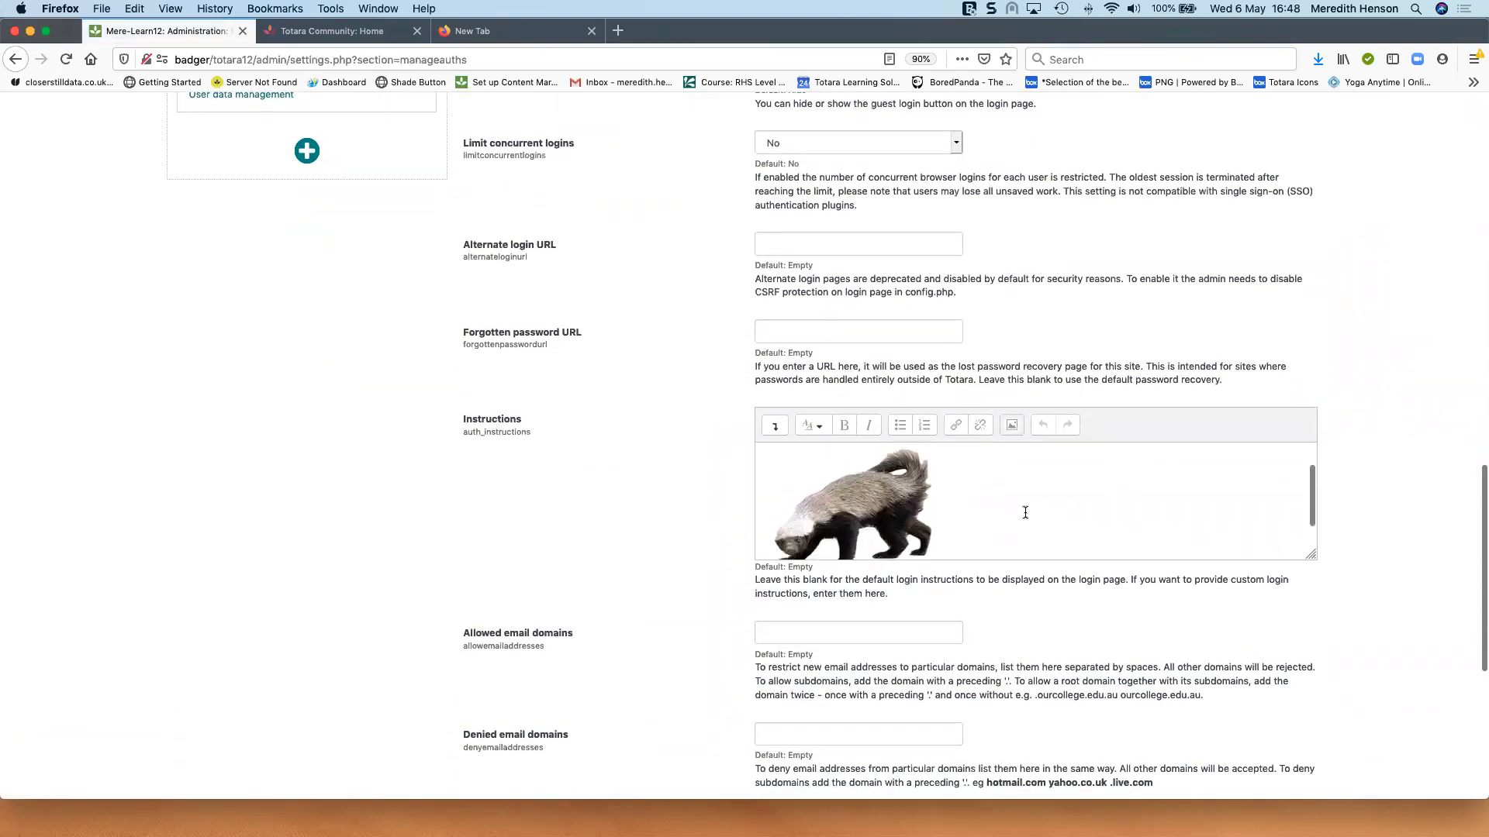
pyautogui.scroll(2, 911, 512)
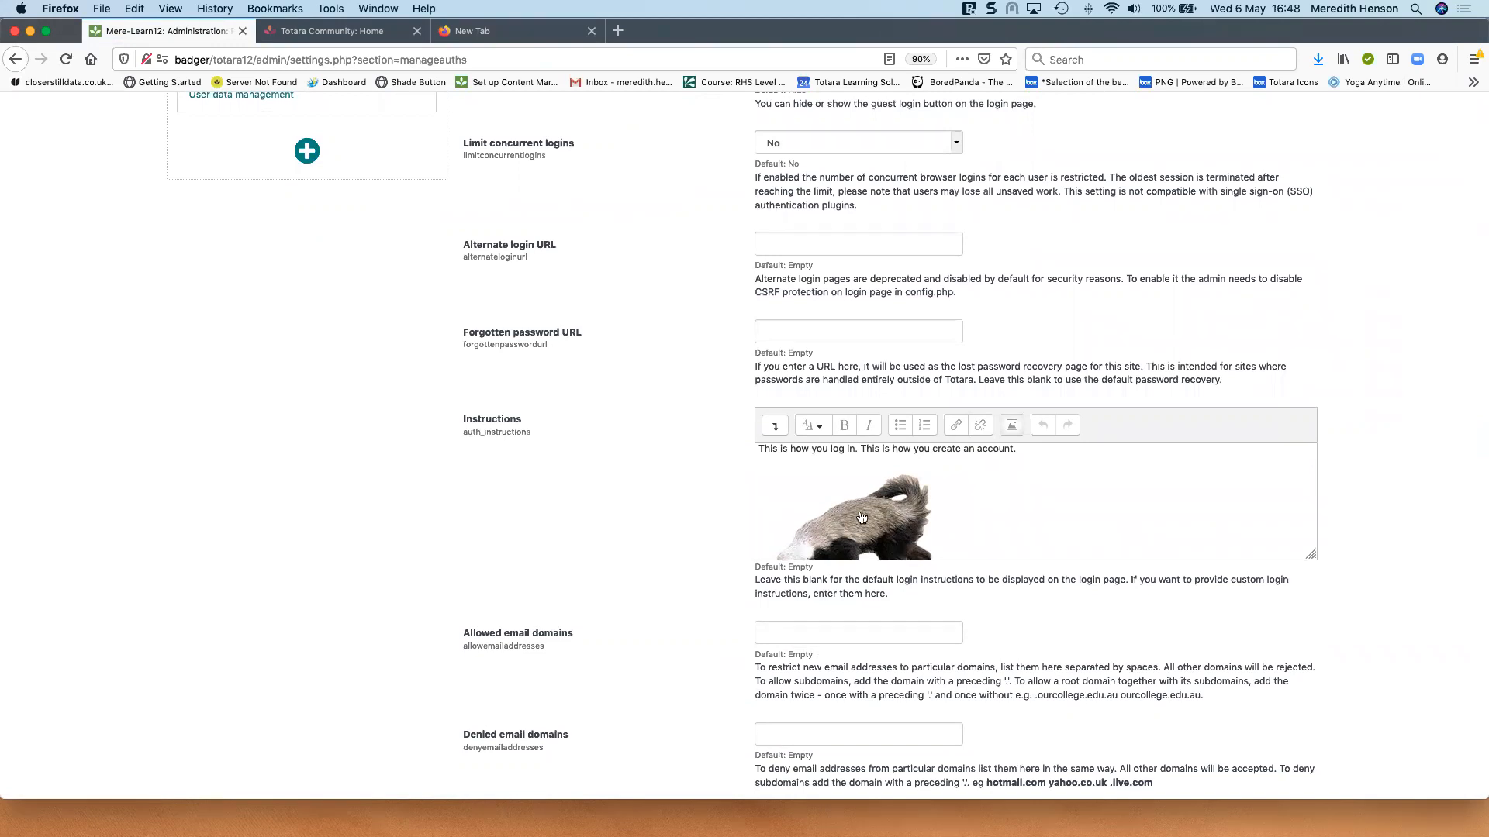
pyautogui.scroll(1, 861, 518)
pyautogui.scroll(15, 677, 502)
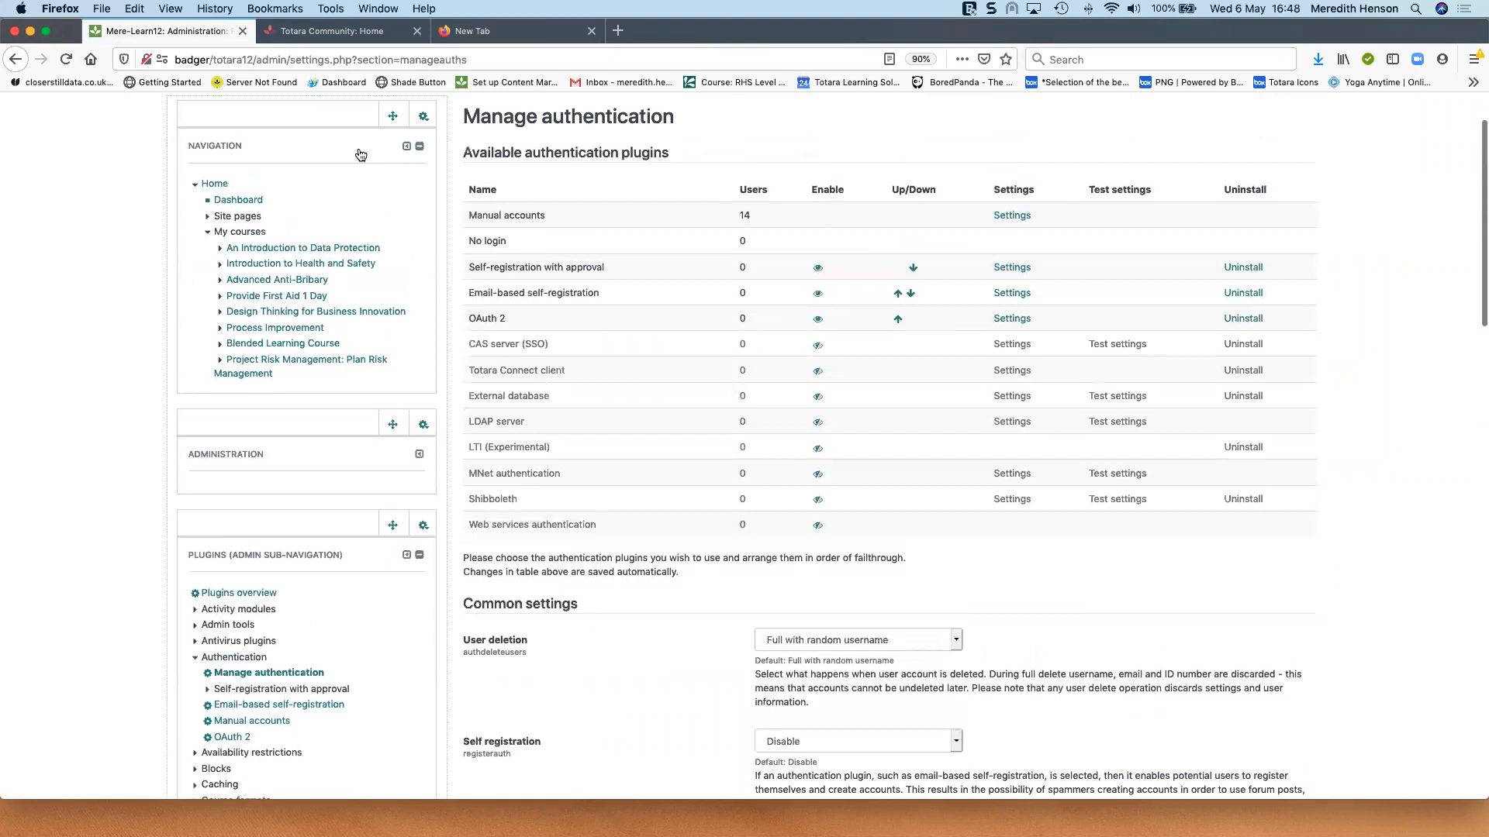
# Step: Add the Main menu block below the My Learning block on the site's home page
pyautogui.click(295, 107)
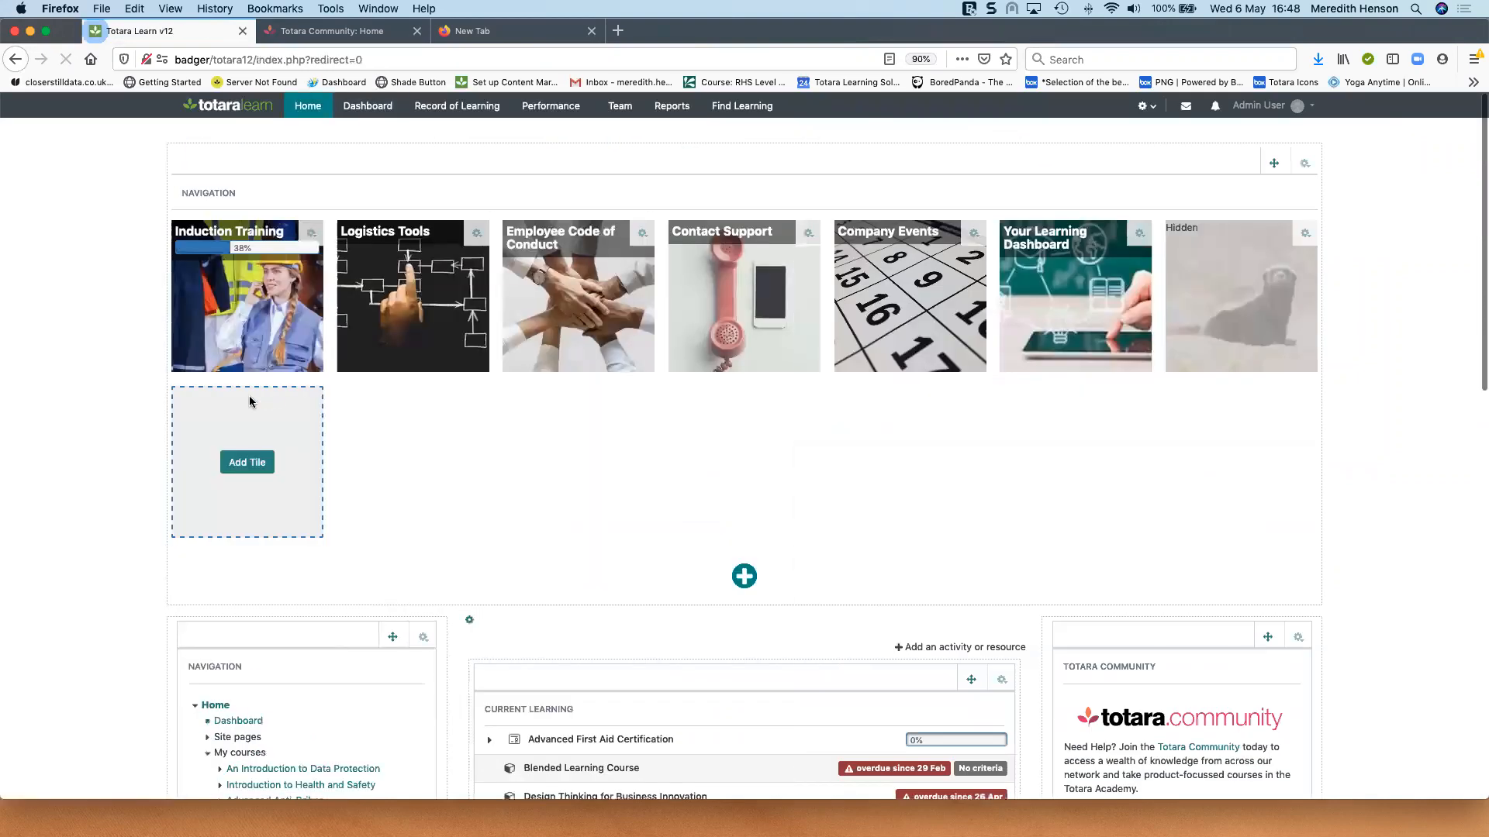
pyautogui.scroll(-2, 282, 417)
pyautogui.scroll(-10, 287, 442)
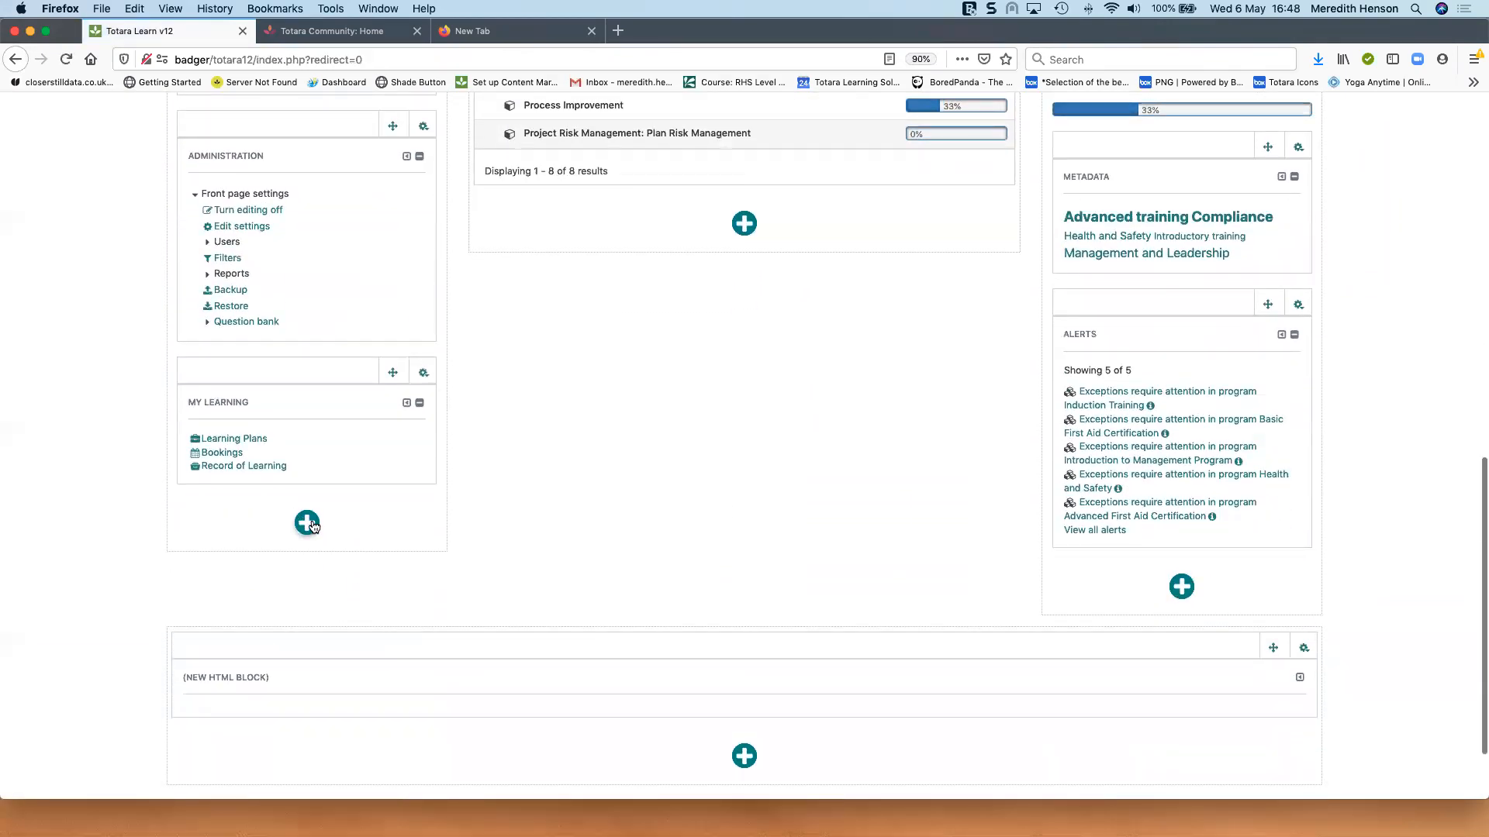
pyautogui.click(307, 523)
pyautogui.write('mai')
pyautogui.click(258, 618)
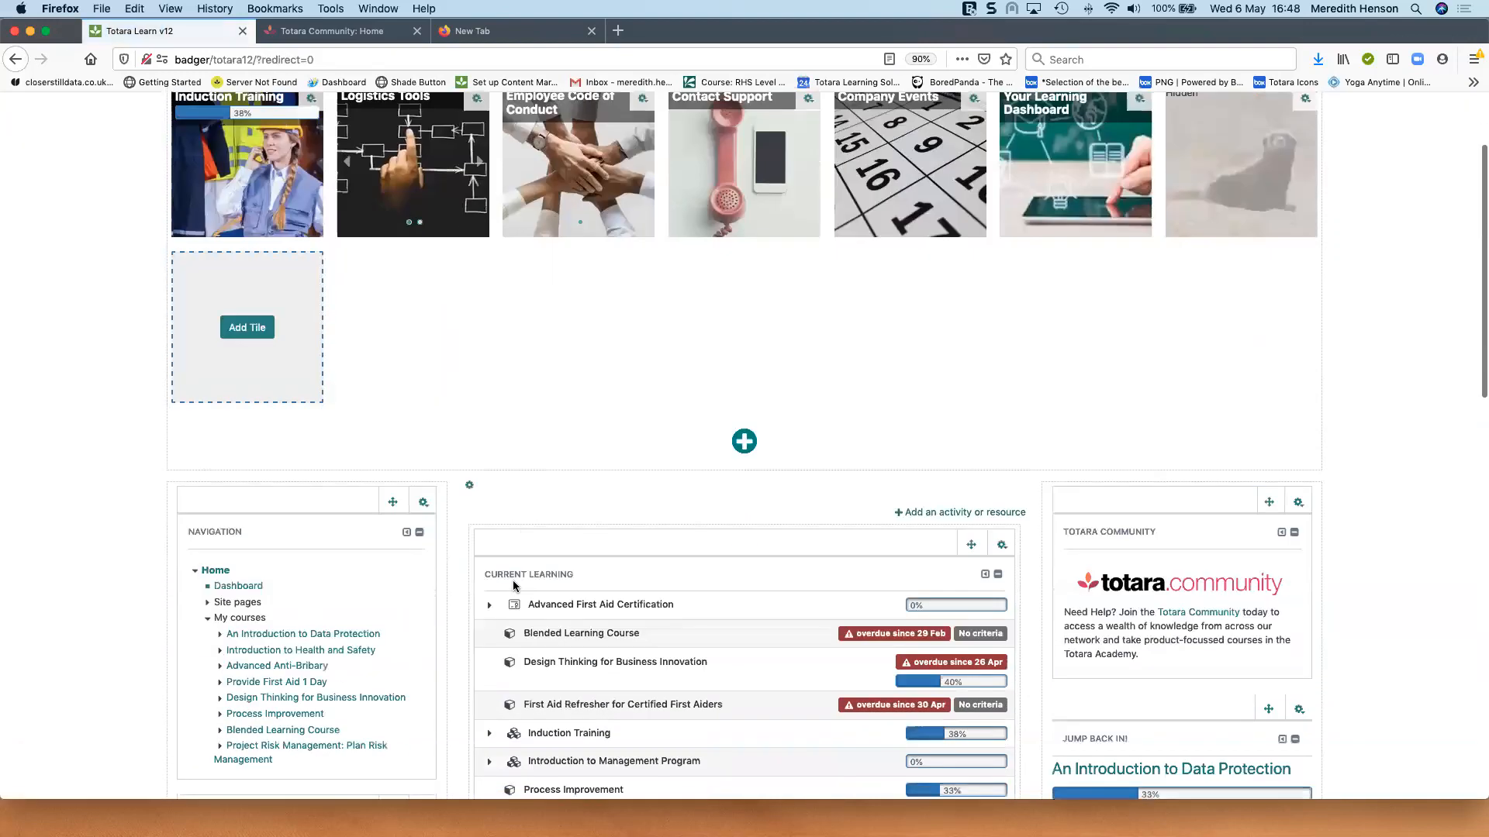
# Step: Copy the image location of the badger picture in the home page's Main menu block
pyautogui.scroll(-3, 380, 647)
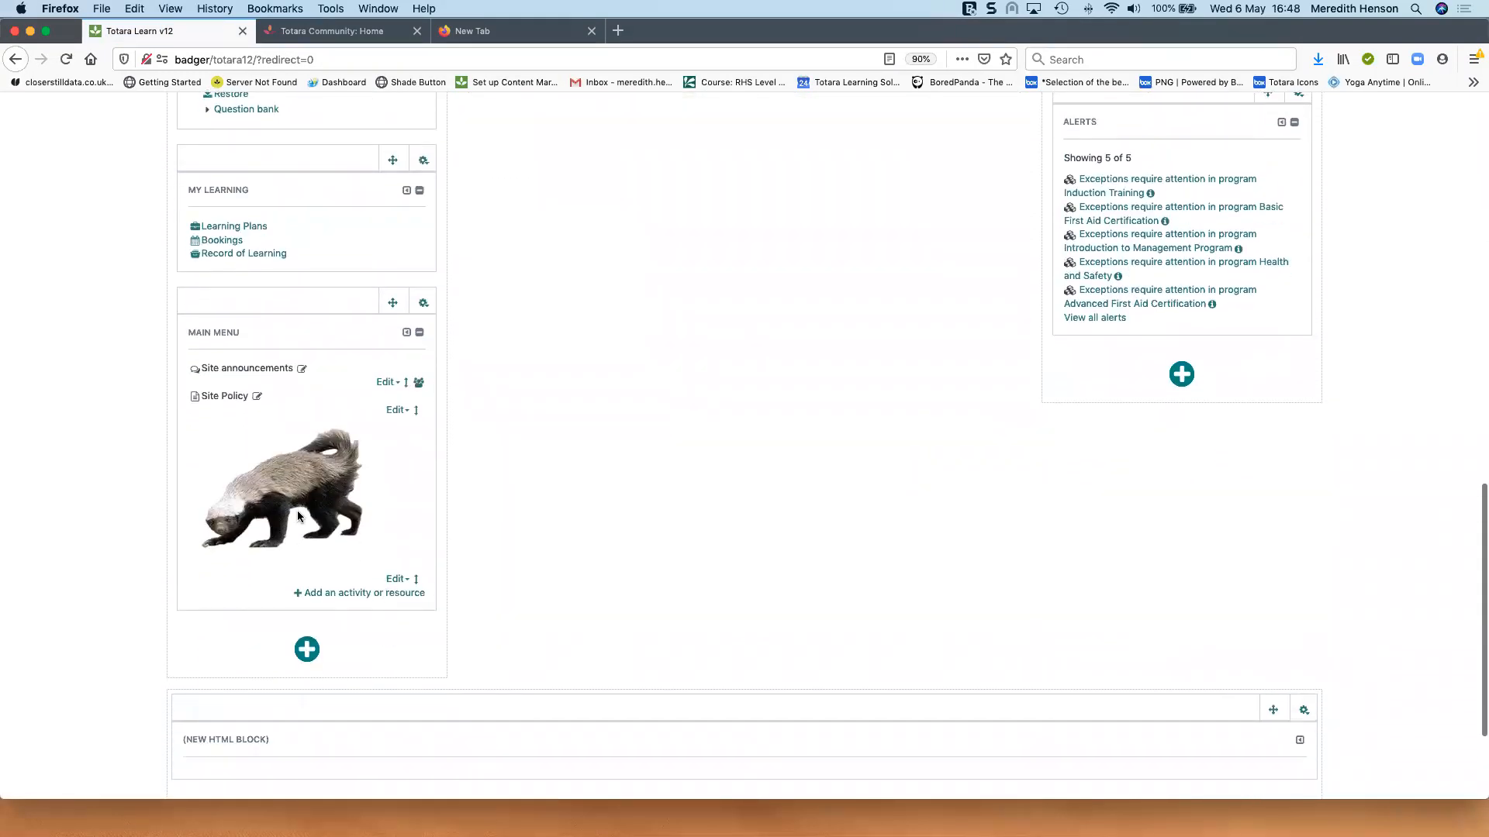
pyautogui.rightClick(260, 484)
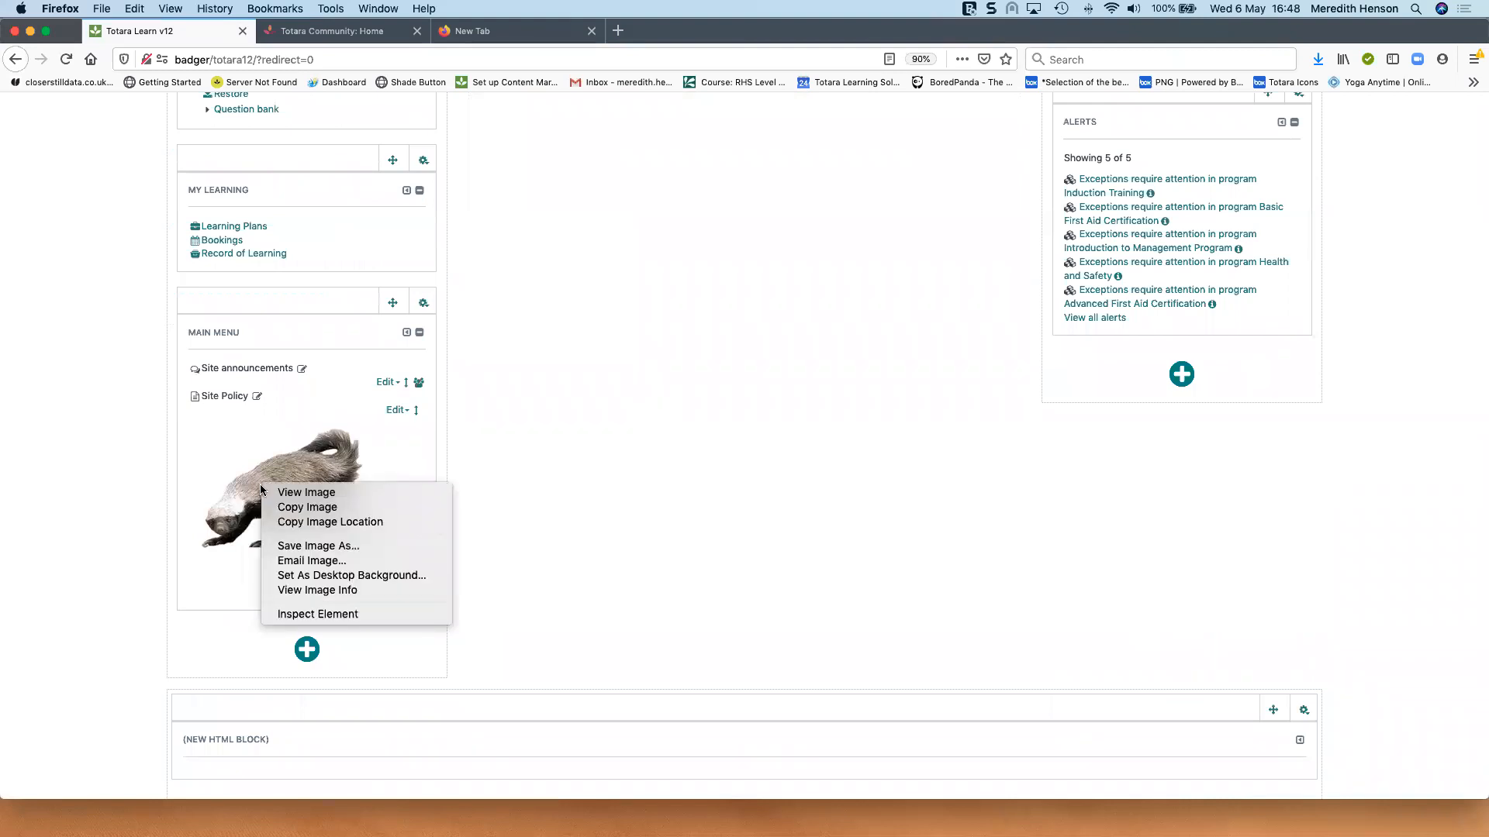
pyautogui.click(390, 523)
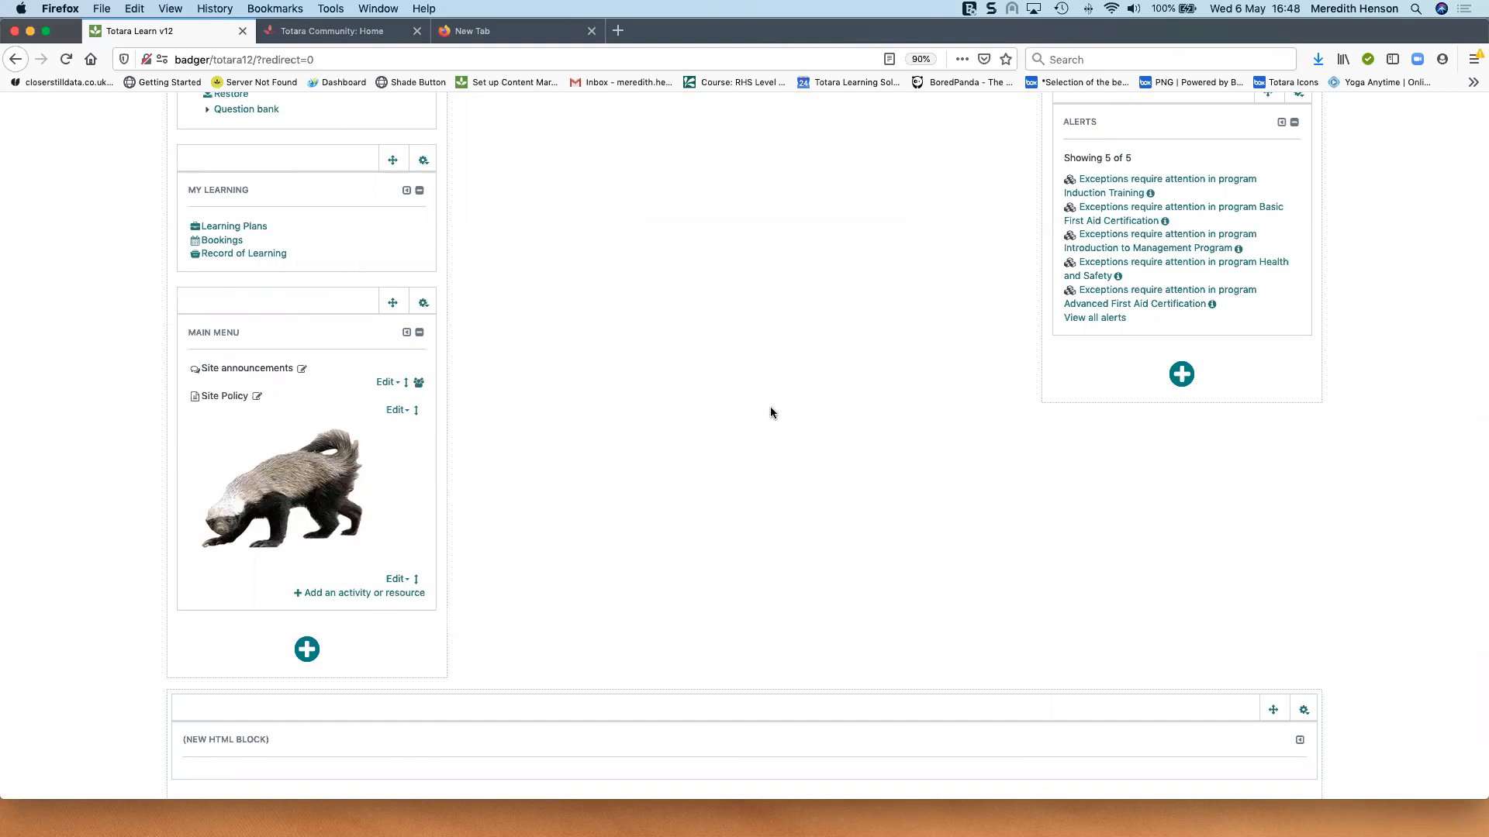
# Step: Log out of the site to view the custom instructions on the login page
pyautogui.scroll(15, 770, 407)
pyautogui.click(1300, 117)
pyautogui.click(1272, 357)
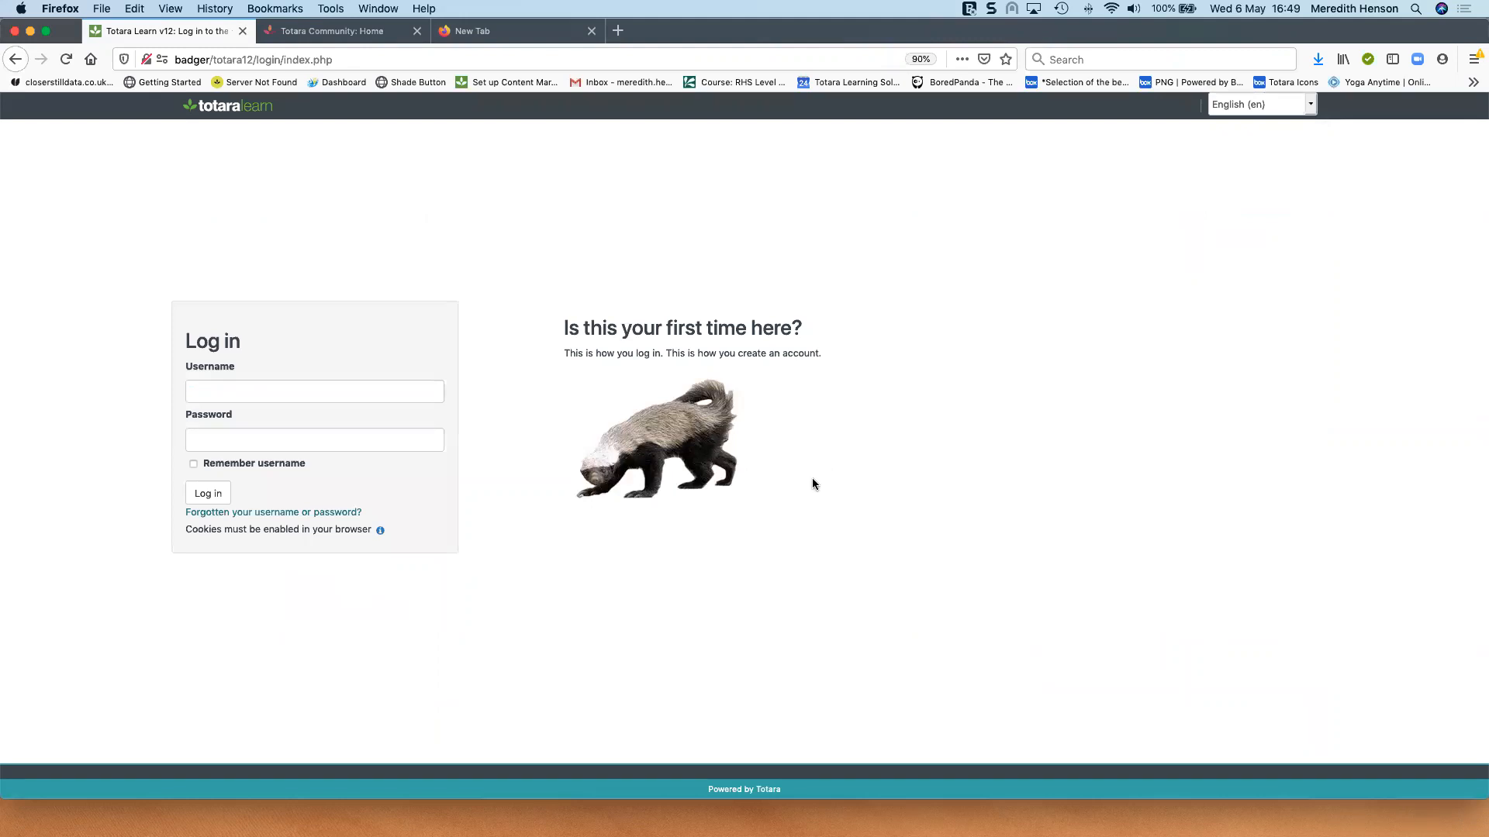
# Step: Log back in to the site with the saved admin username and password
pyautogui.click(245, 388)
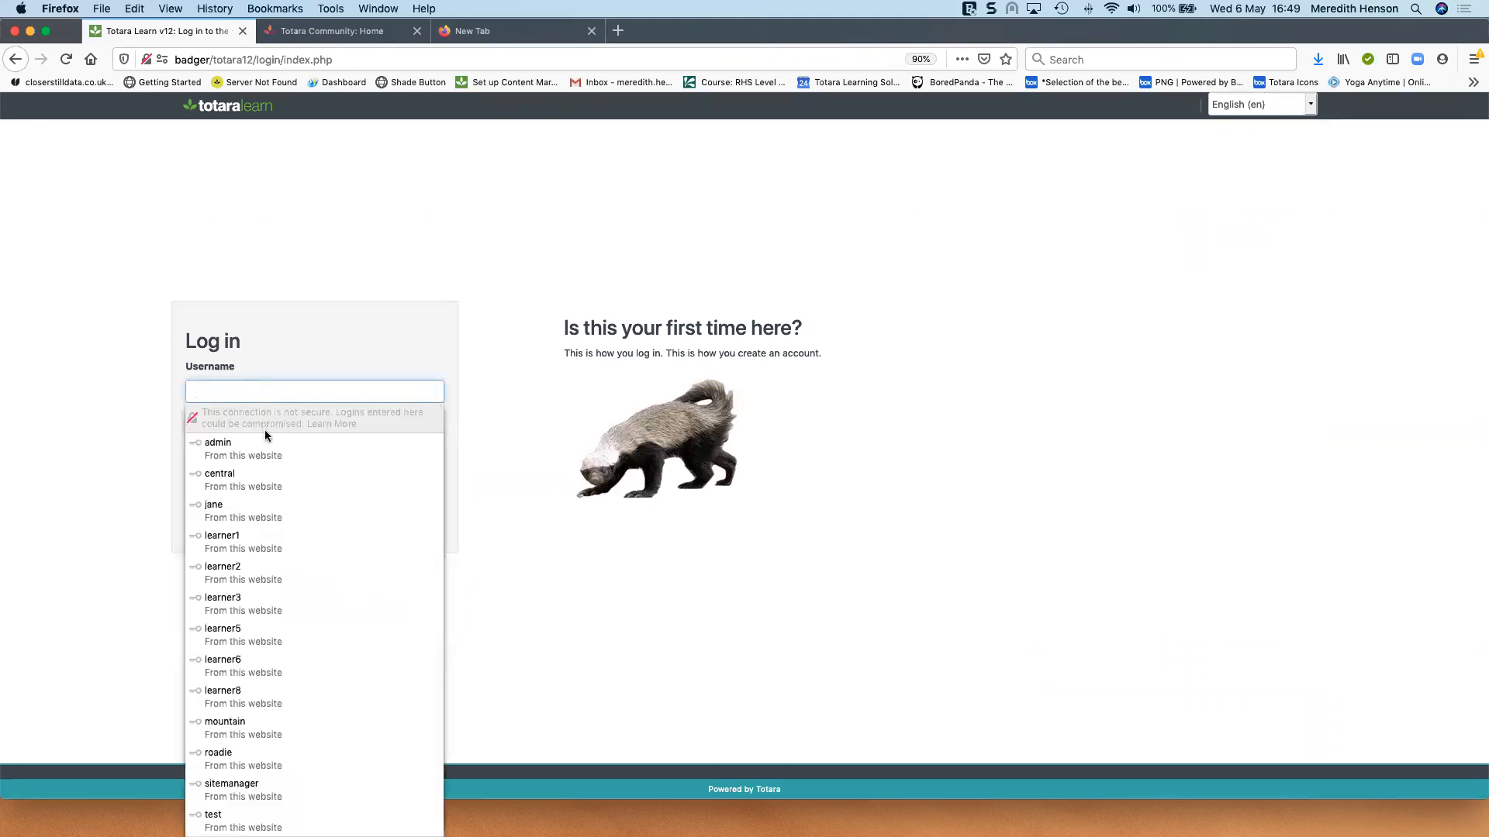
pyautogui.click(248, 448)
pyautogui.click(208, 493)
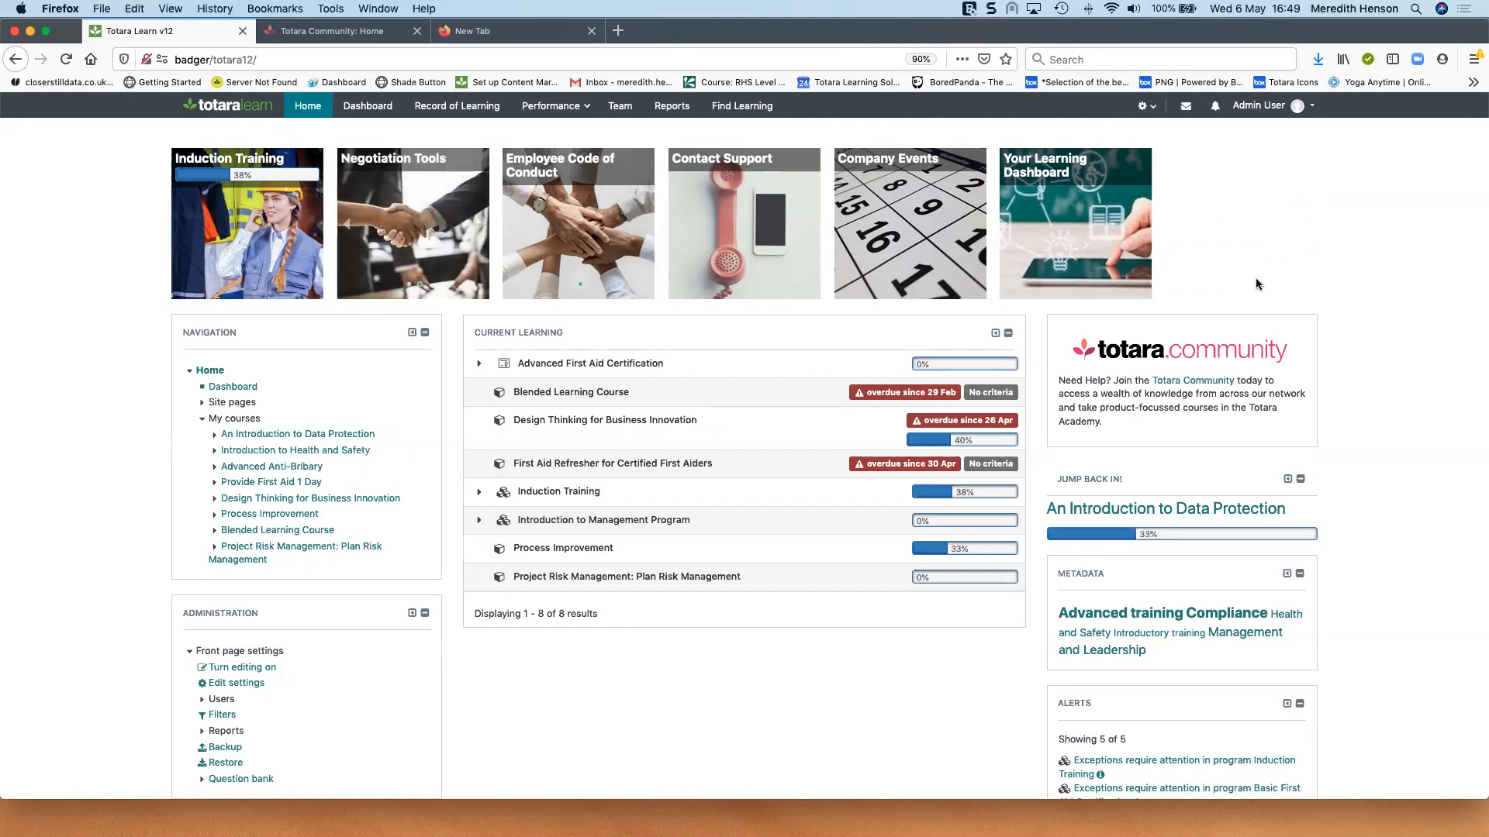
# Step: Open the content marketplaces management page, view the GO1 set-up authorization window and close it
pyautogui.click(1146, 107)
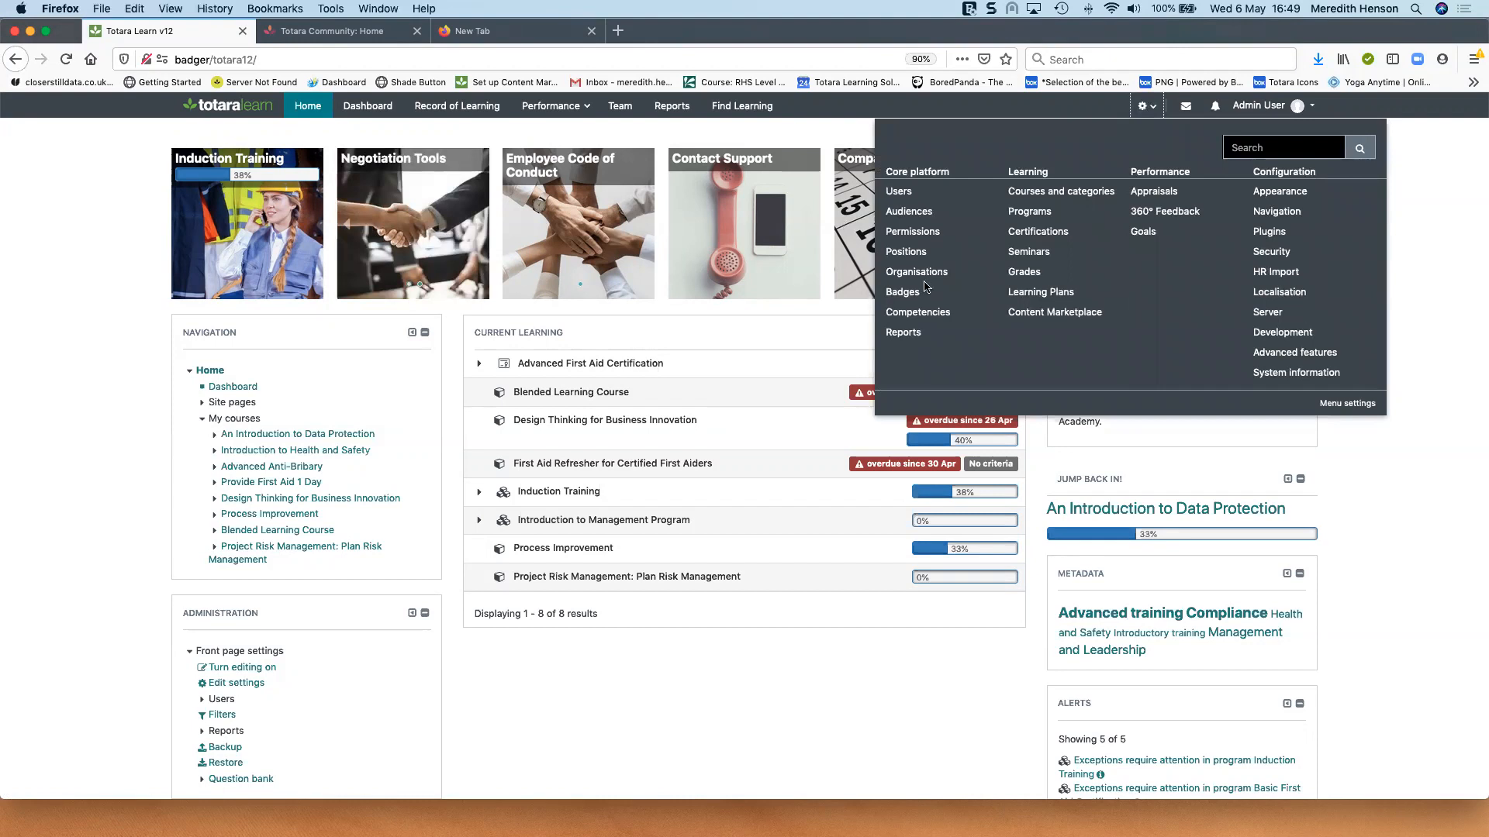
pyautogui.click(1068, 315)
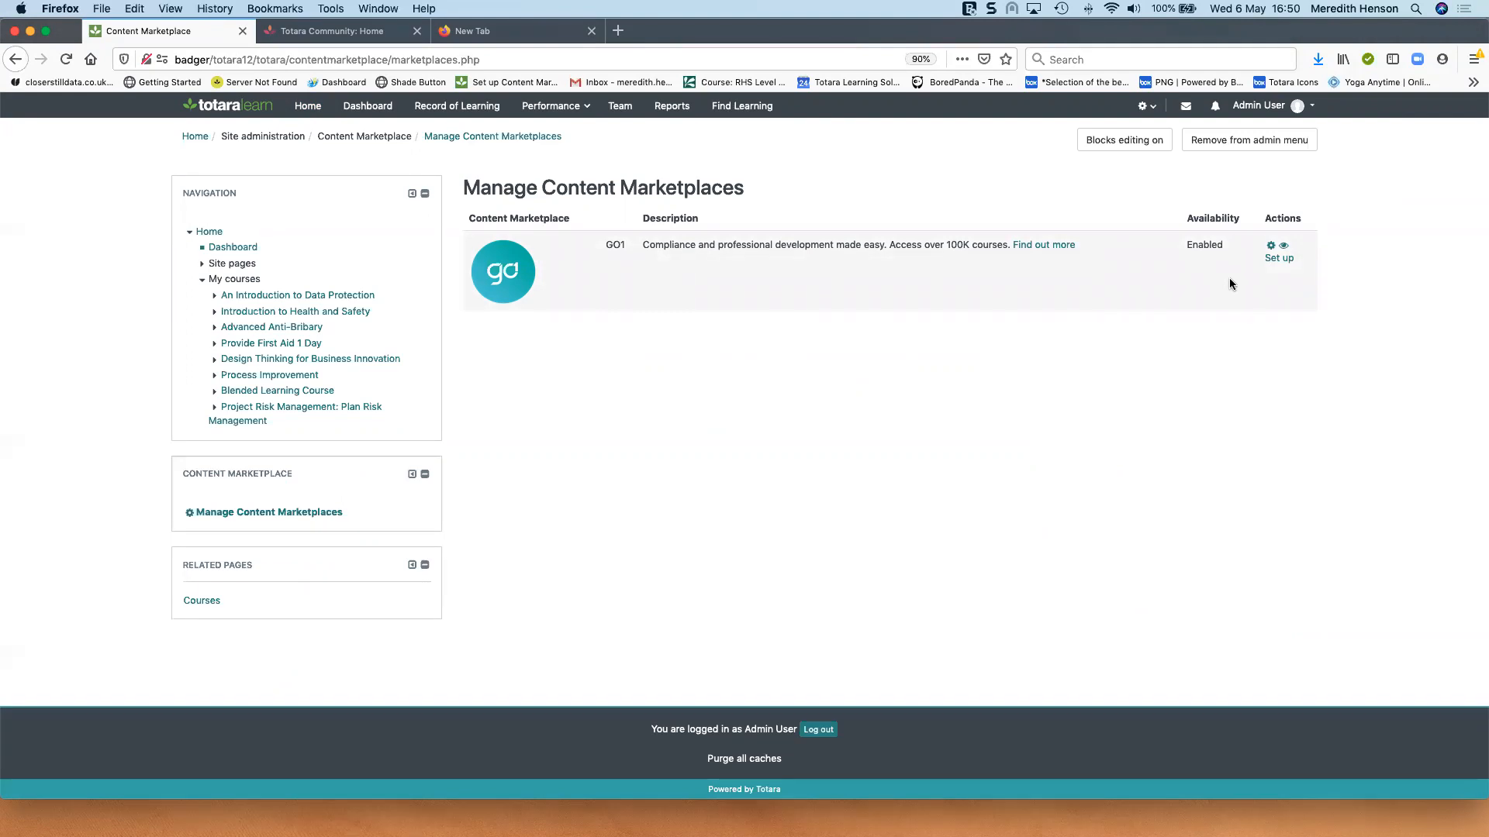
pyautogui.click(1272, 266)
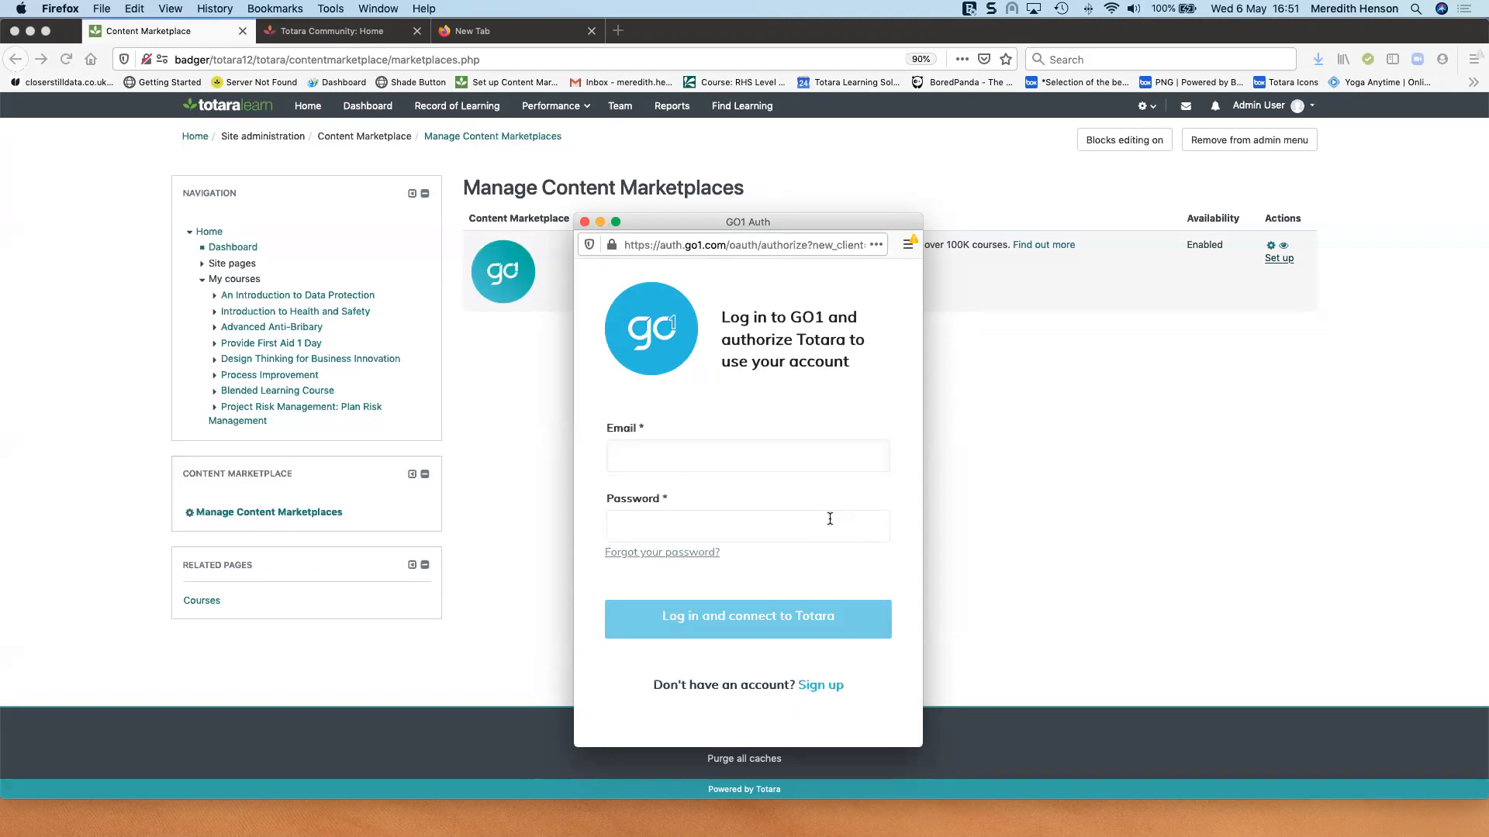
pyautogui.click(585, 221)
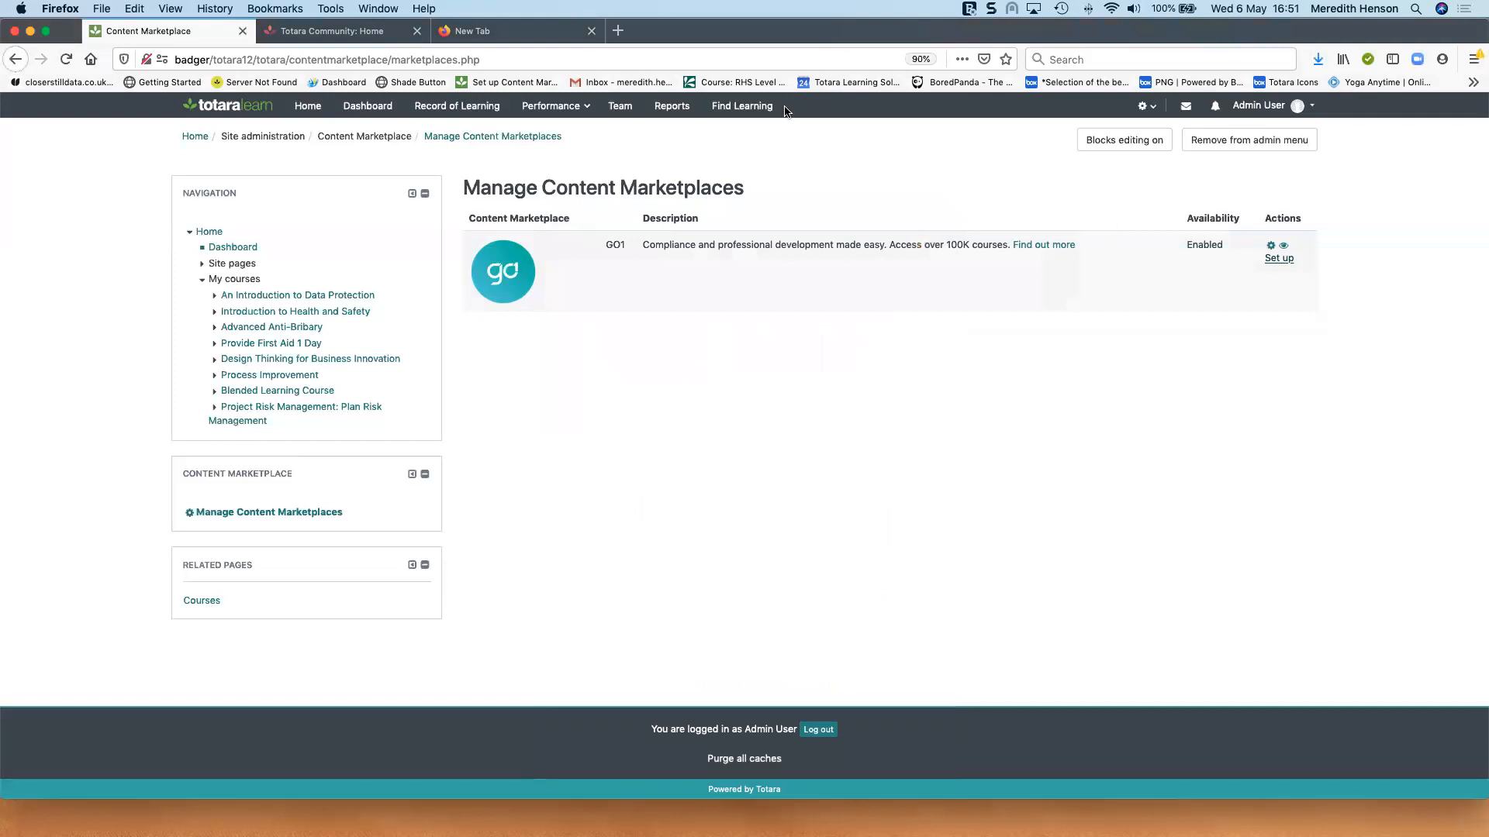
# Step: Explore the GO1 content marketplace from the Find Learning catalogue, closing the error dialog and selecting the course search field
pyautogui.click(743, 107)
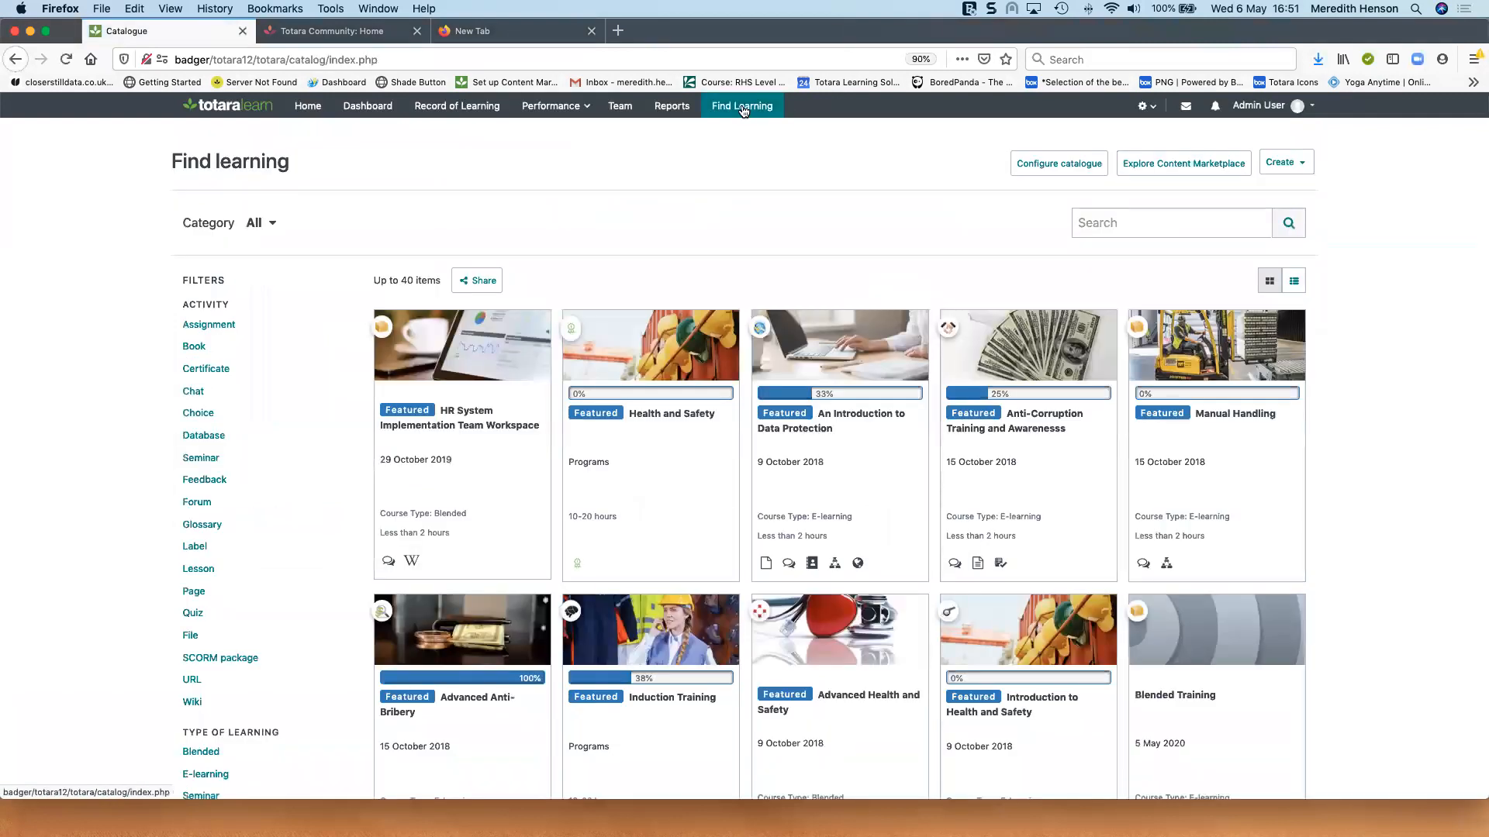
pyautogui.click(1175, 164)
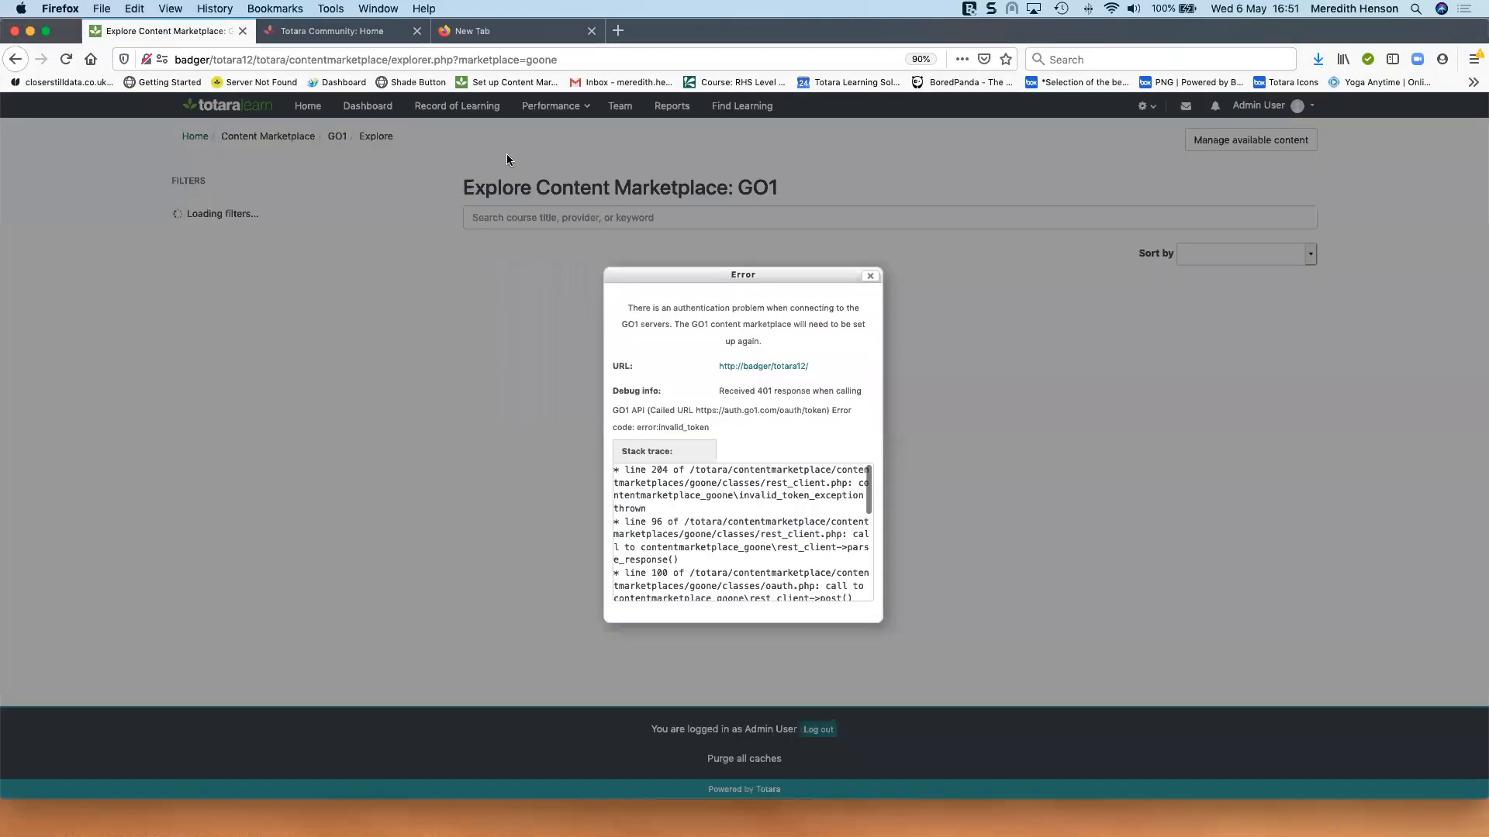
pyautogui.click(870, 276)
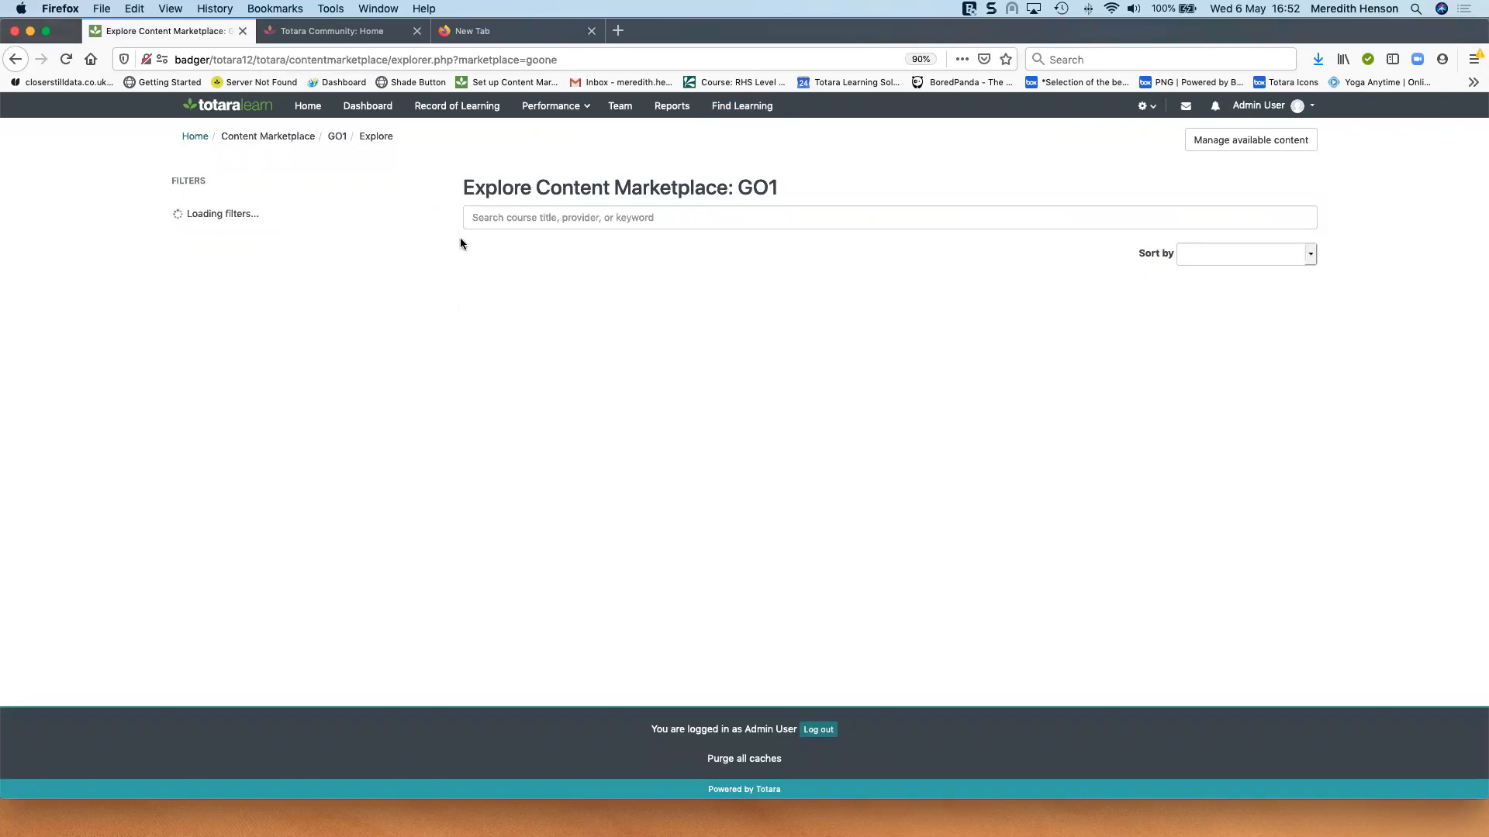
pyautogui.click(475, 220)
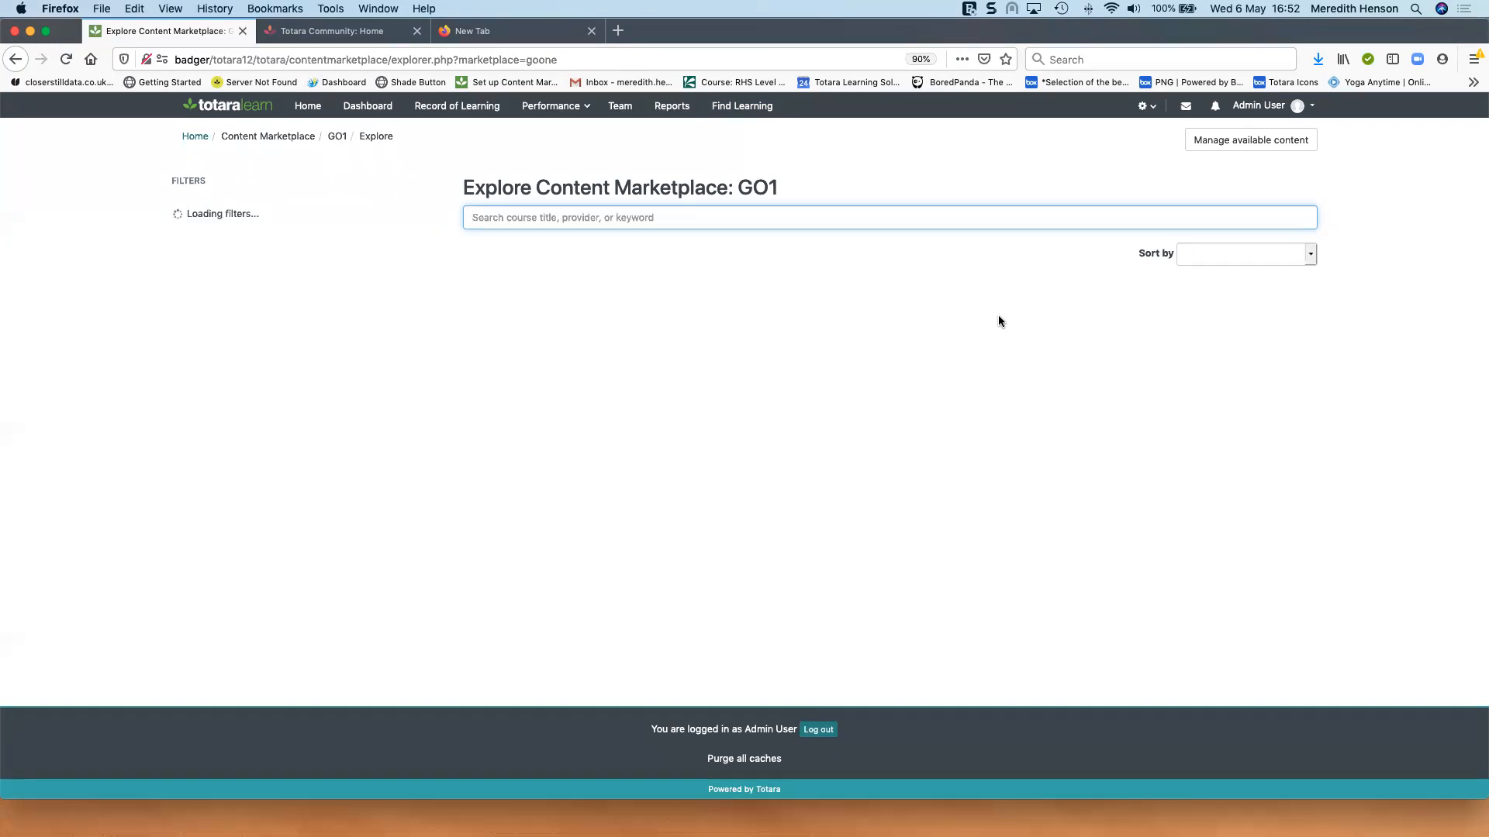
# Step: Browse the Find Learning catalogue's filters and courses, and view the details of Proofreading Power: Become an Effective Proofreader
pyautogui.click(742, 105)
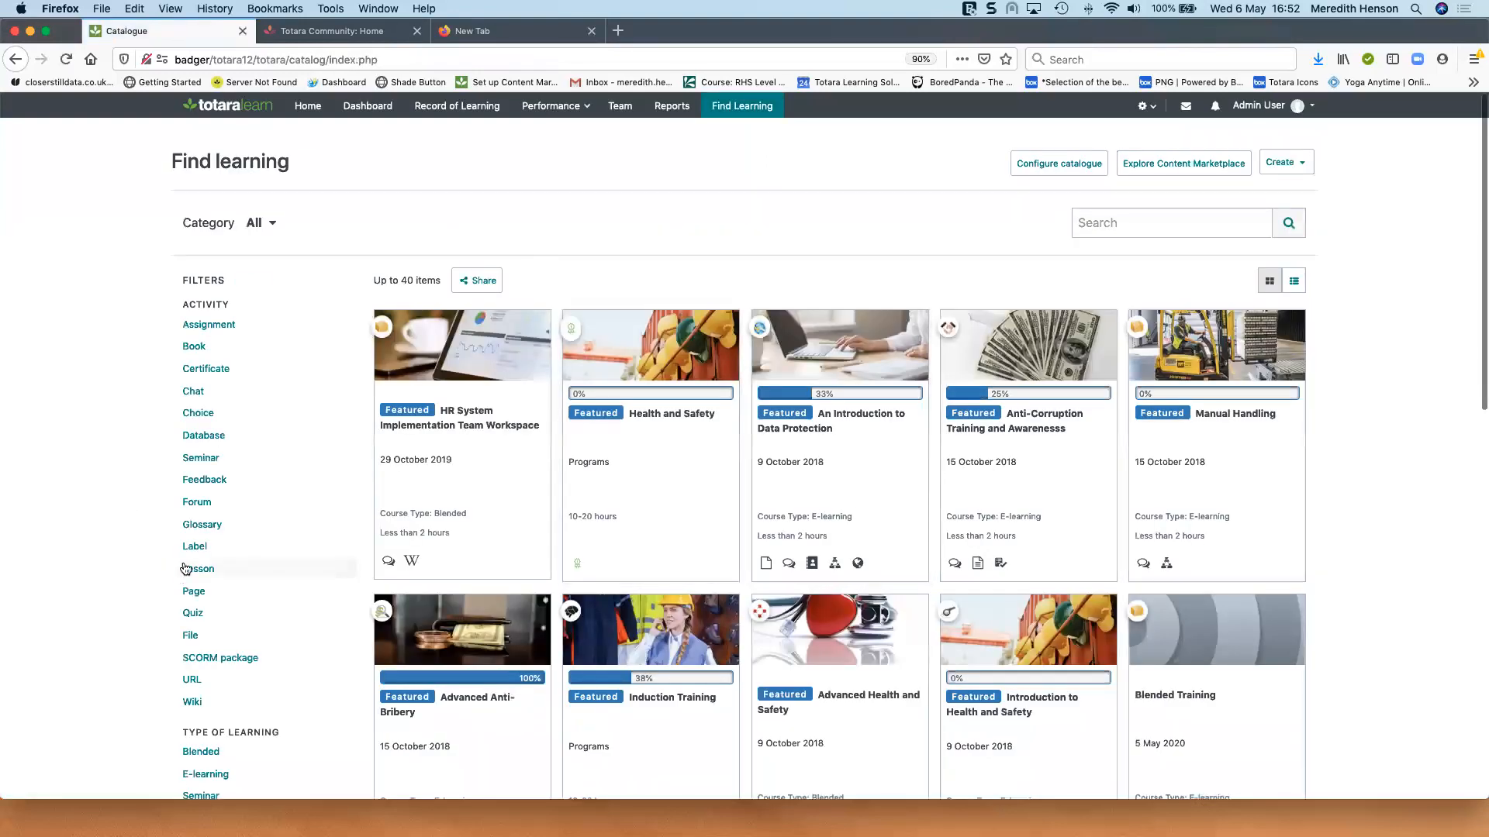
pyautogui.scroll(-2, 217, 644)
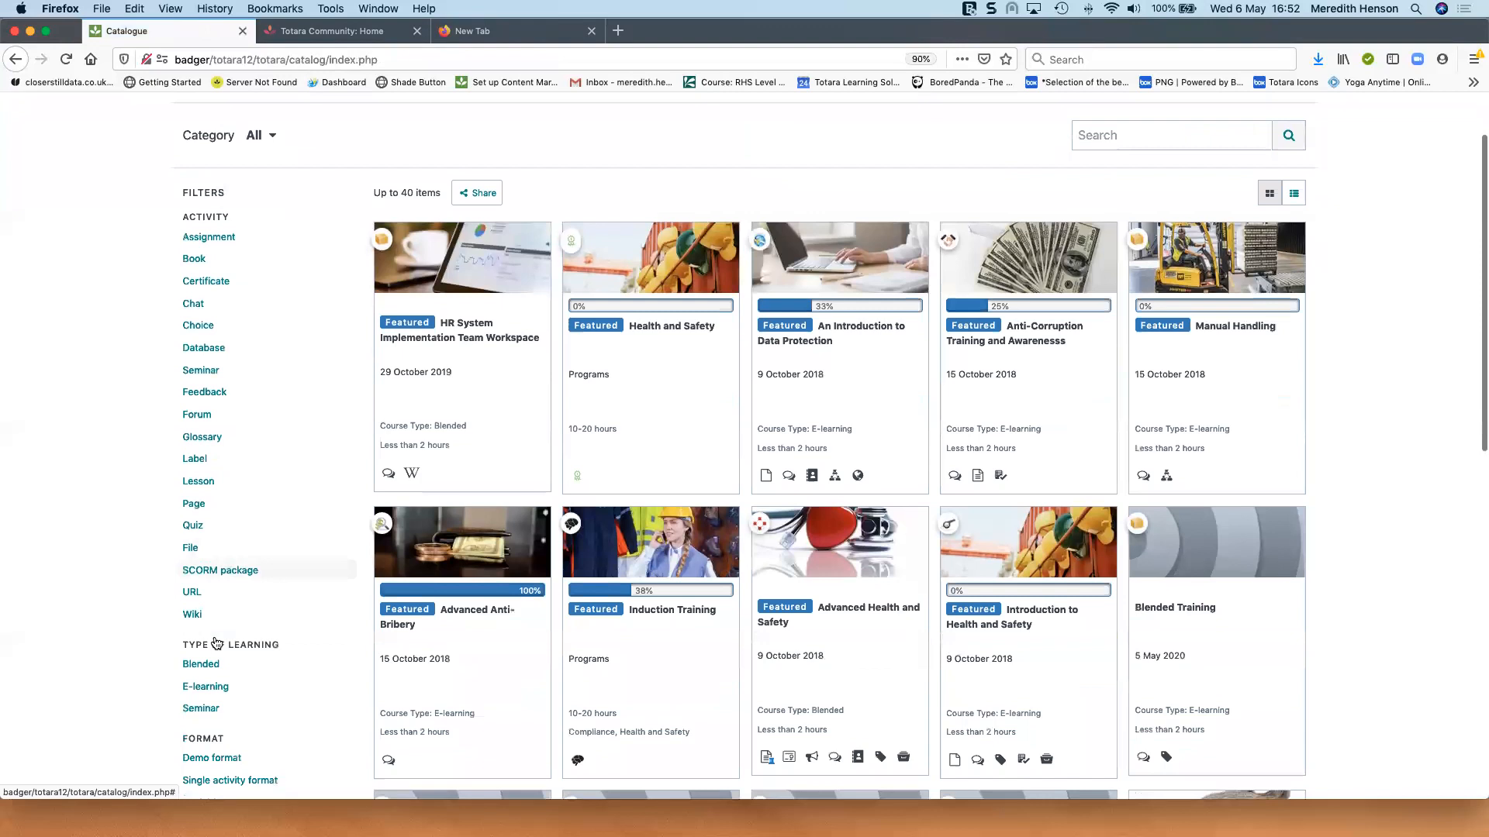
pyautogui.scroll(-2, 233, 543)
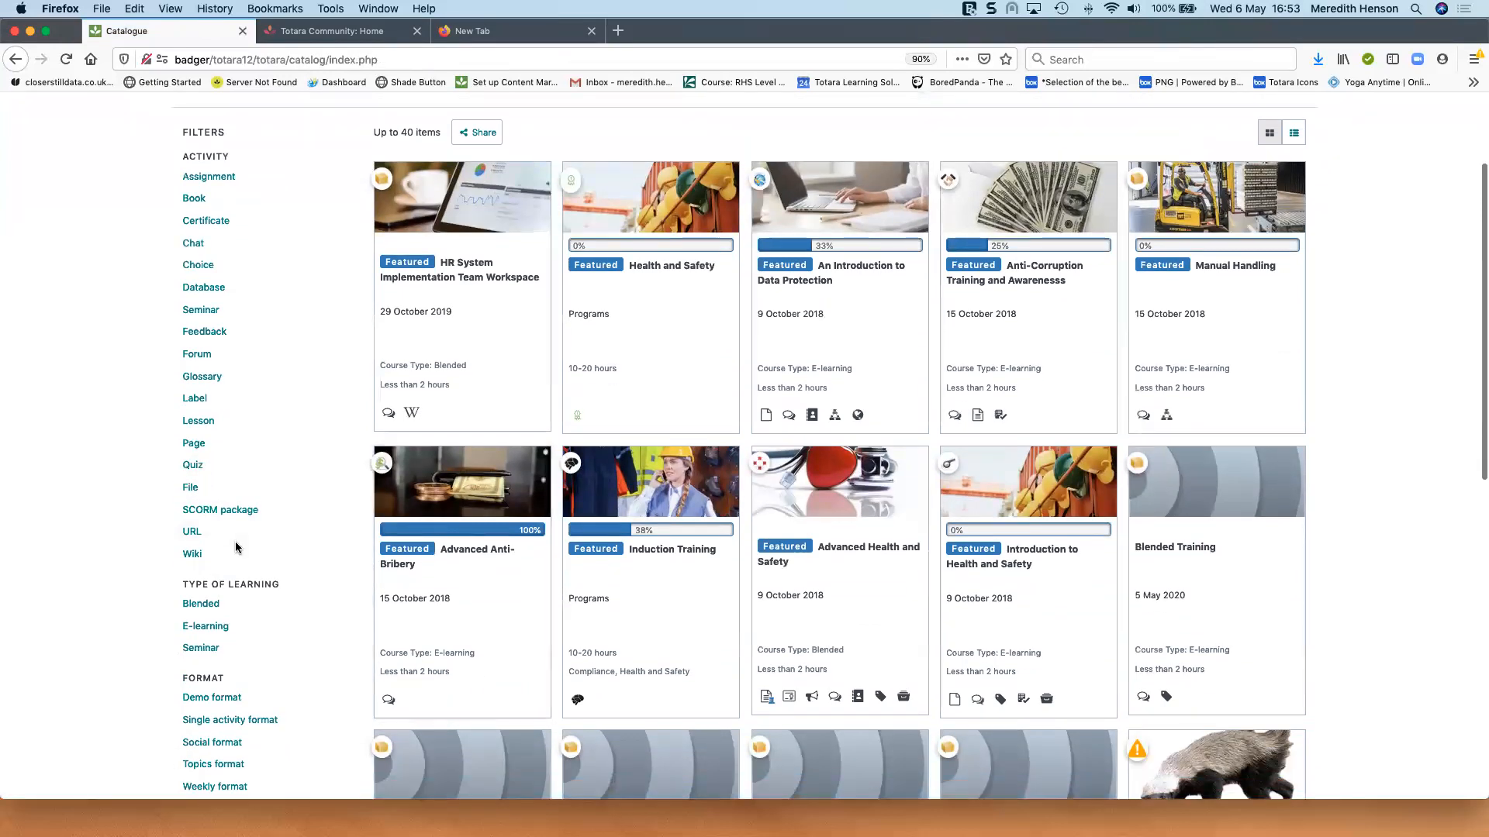
pyautogui.scroll(-2, 465, 620)
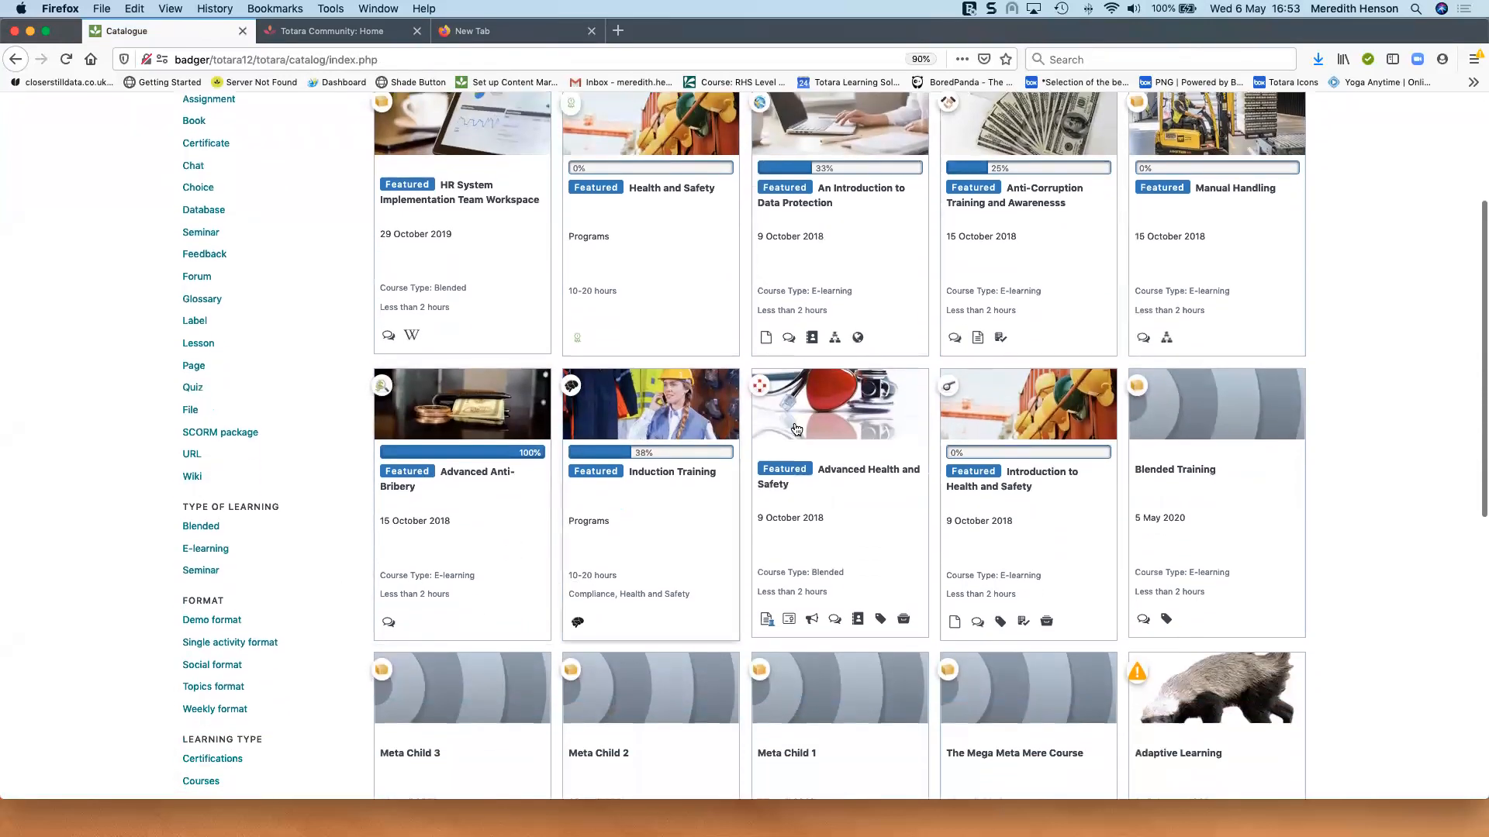
pyautogui.scroll(-10, 843, 294)
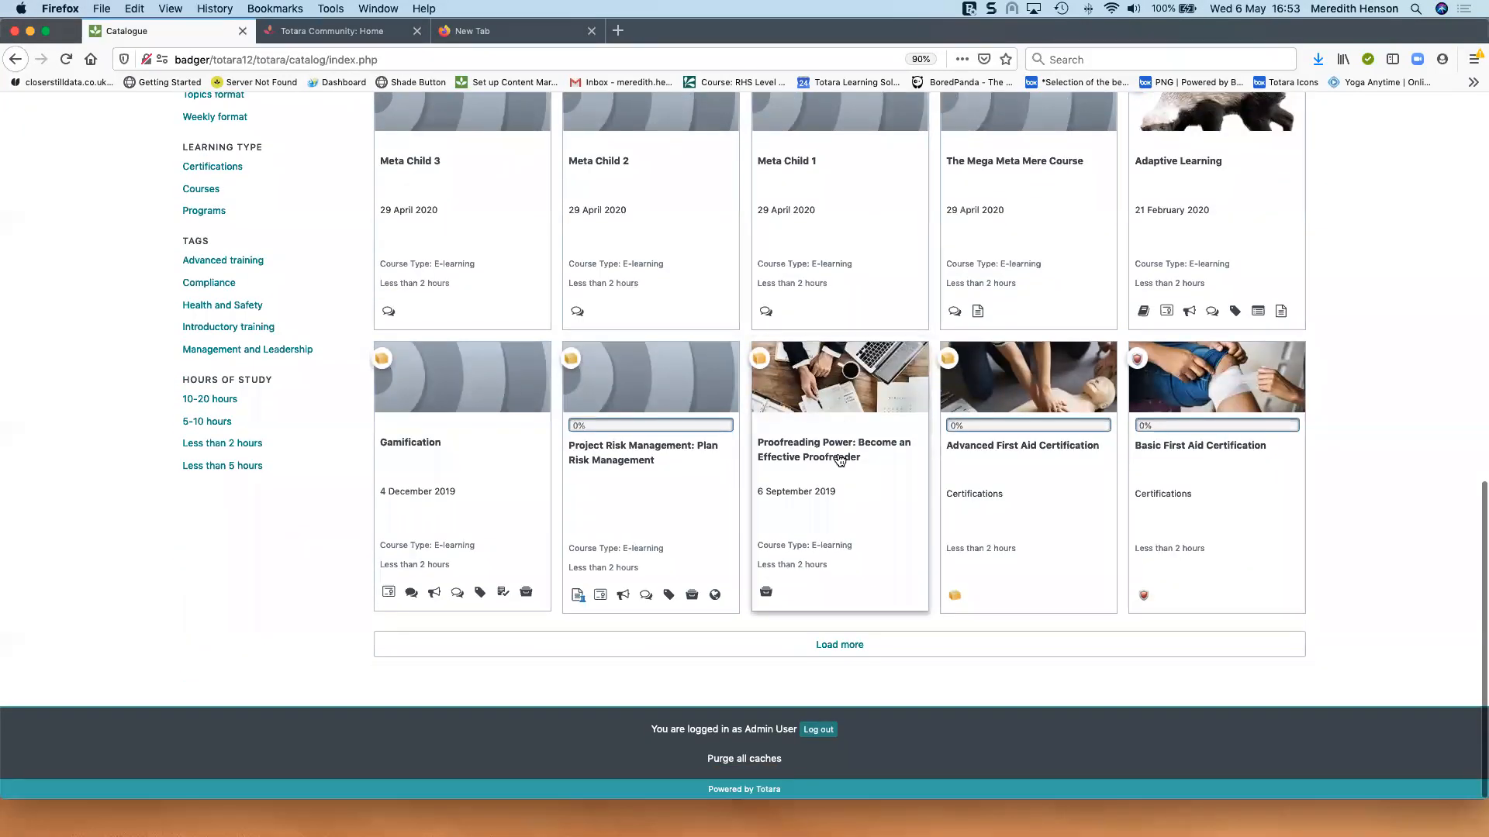
pyautogui.click(837, 459)
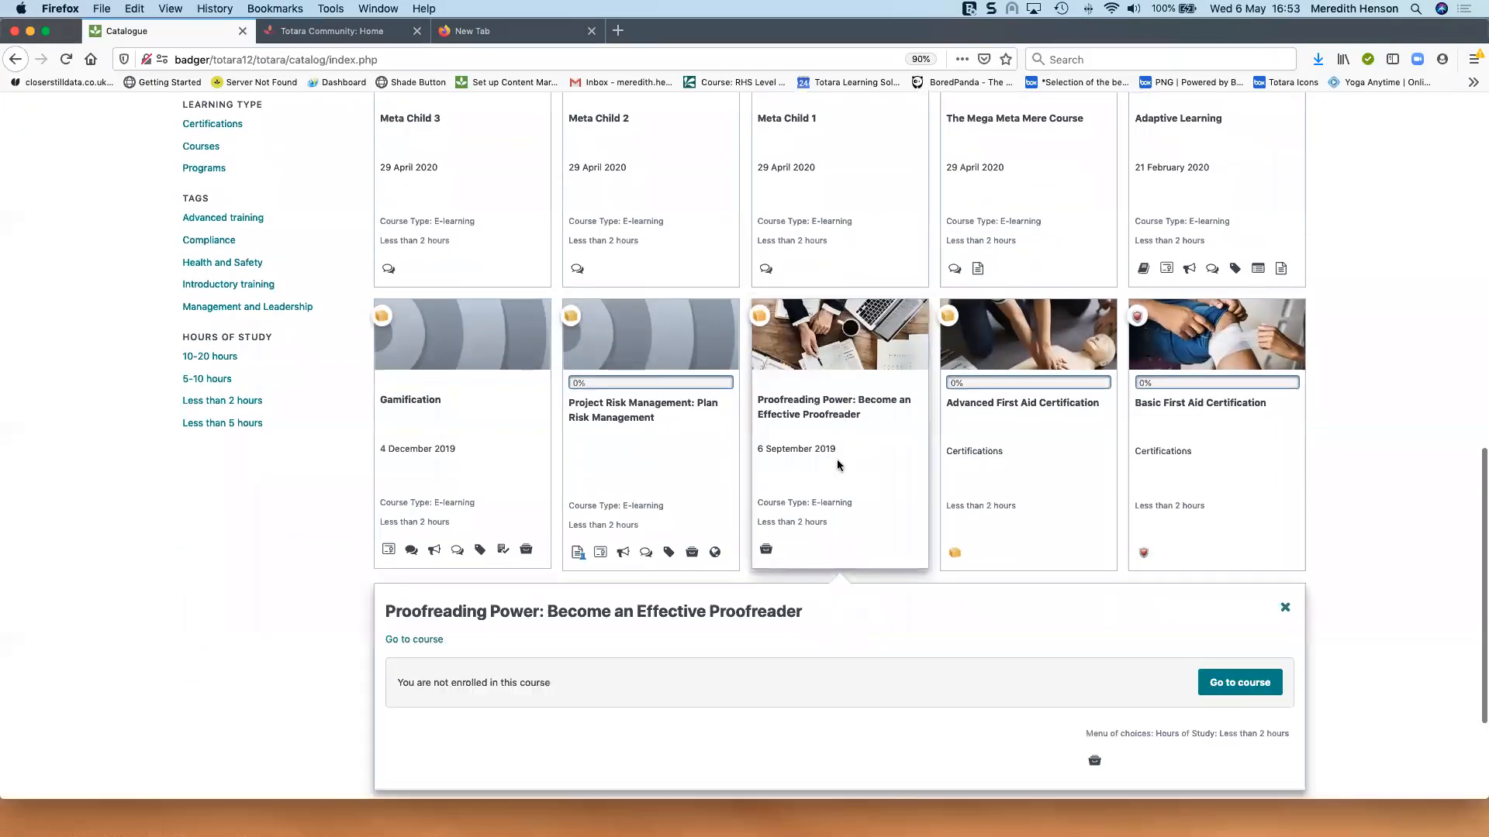
pyautogui.scroll(8, 338, 248)
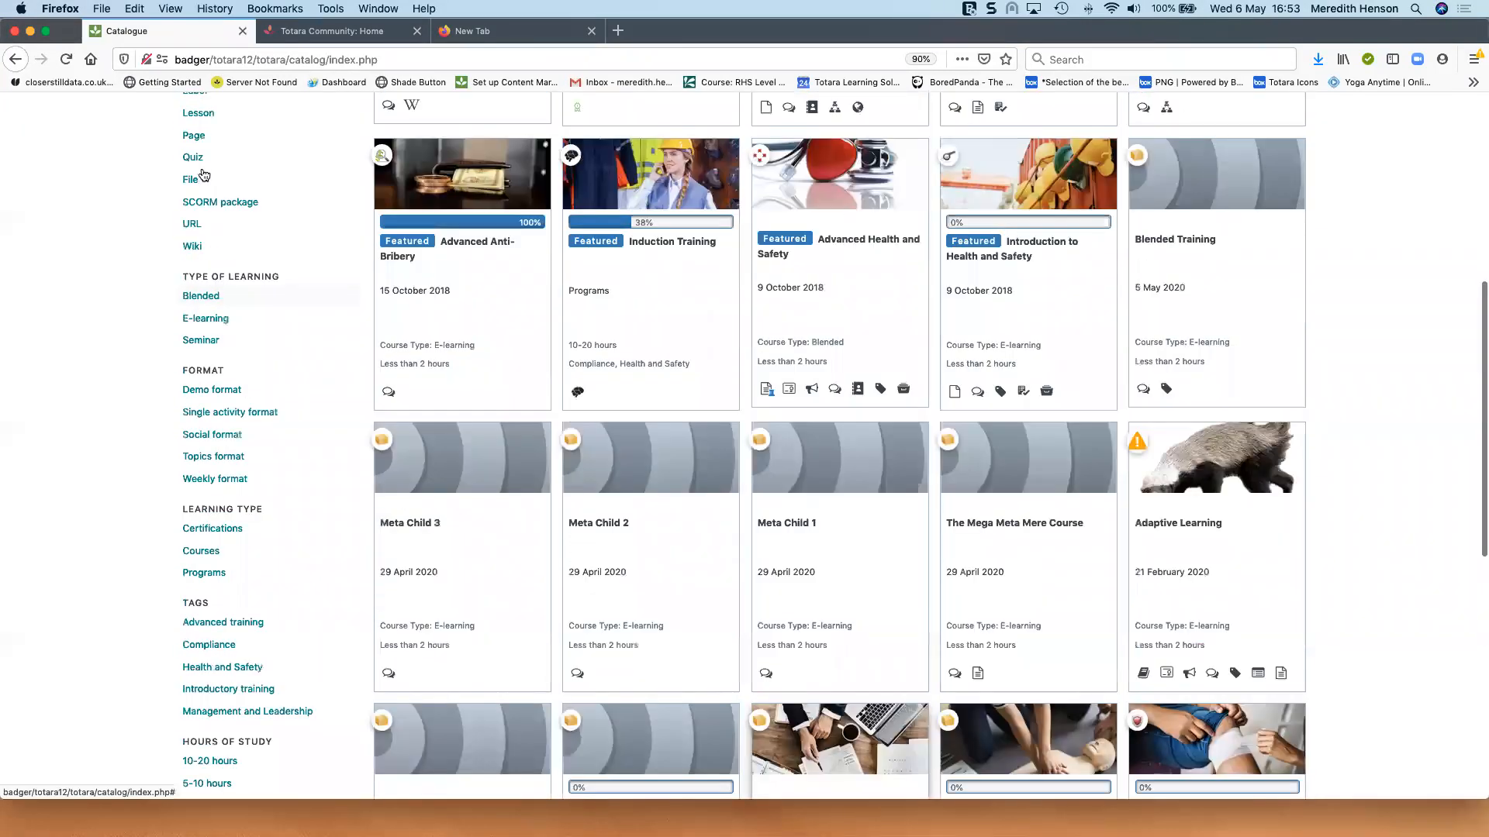
# Step: Filter the Find Learning catalogue to courses that contain Seminar and SCORM package activities
pyautogui.scroll(2, 214, 172)
pyautogui.scroll(1, 219, 240)
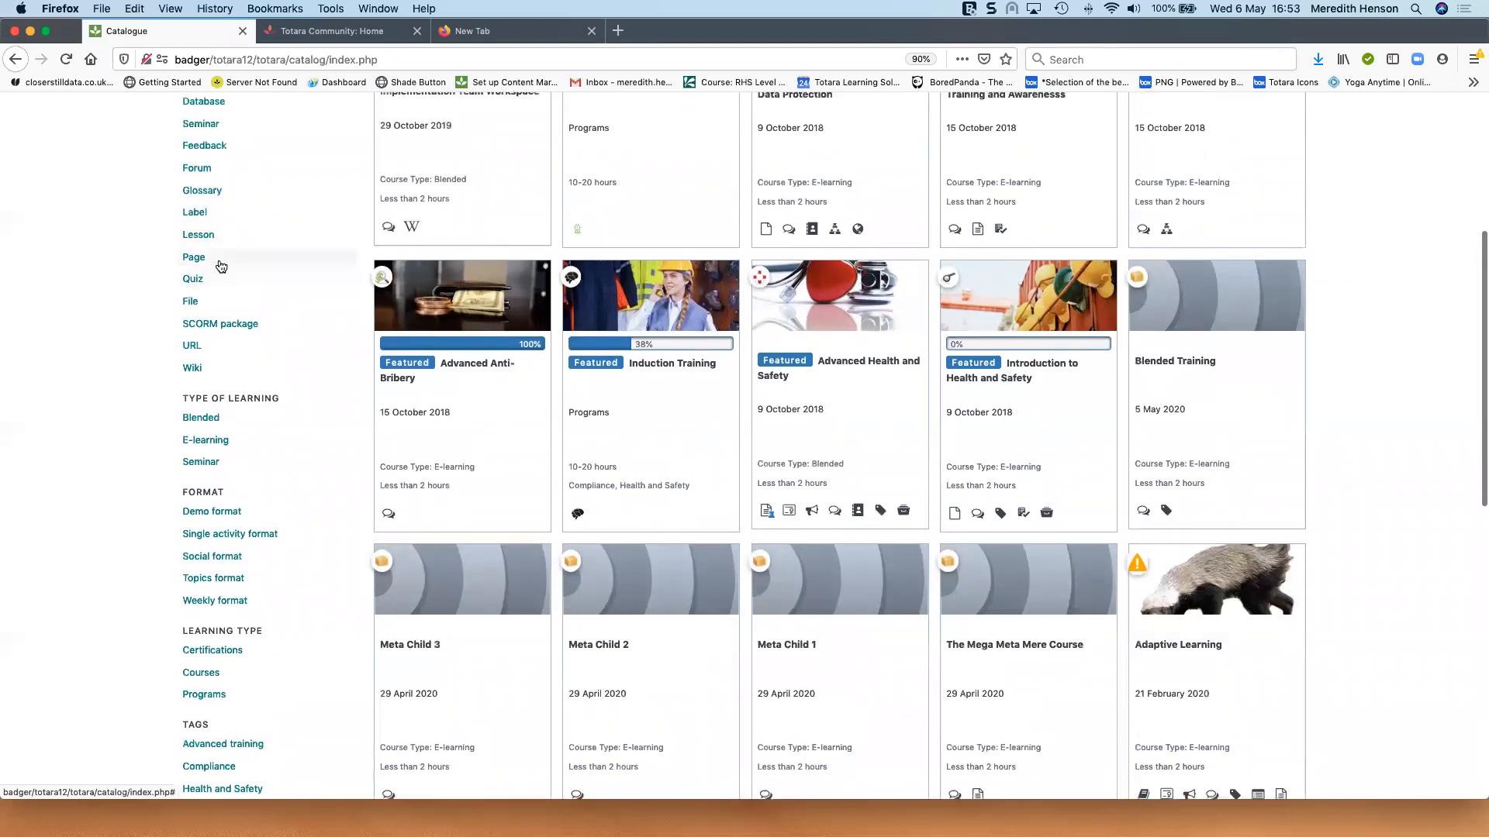
pyautogui.click(204, 130)
pyautogui.click(211, 327)
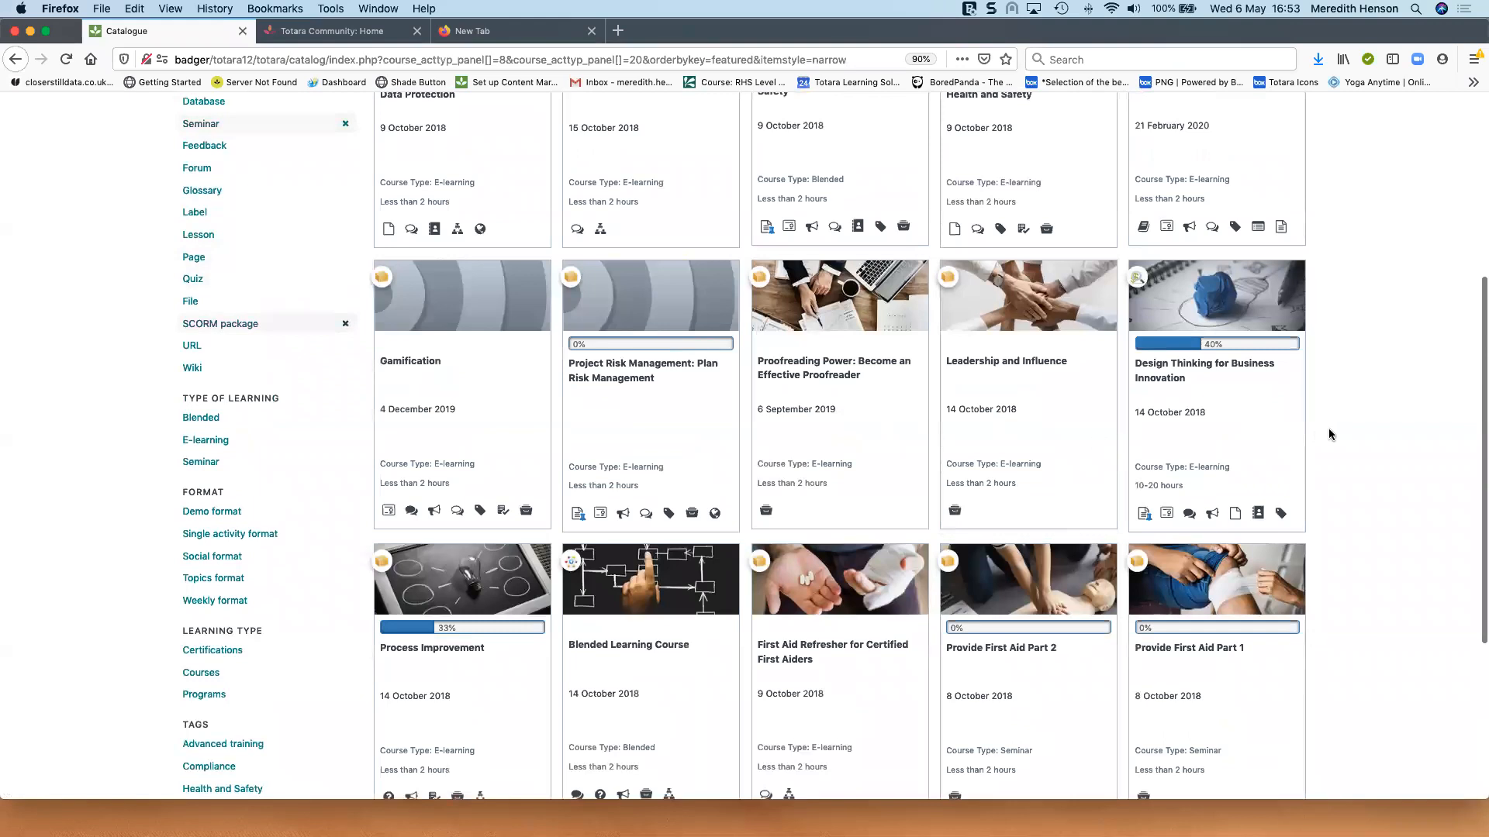
# Step: Open the Design Thinking for Business Innovation course from the filtered catalogue and go to its course page
pyautogui.scroll(-1, 1329, 434)
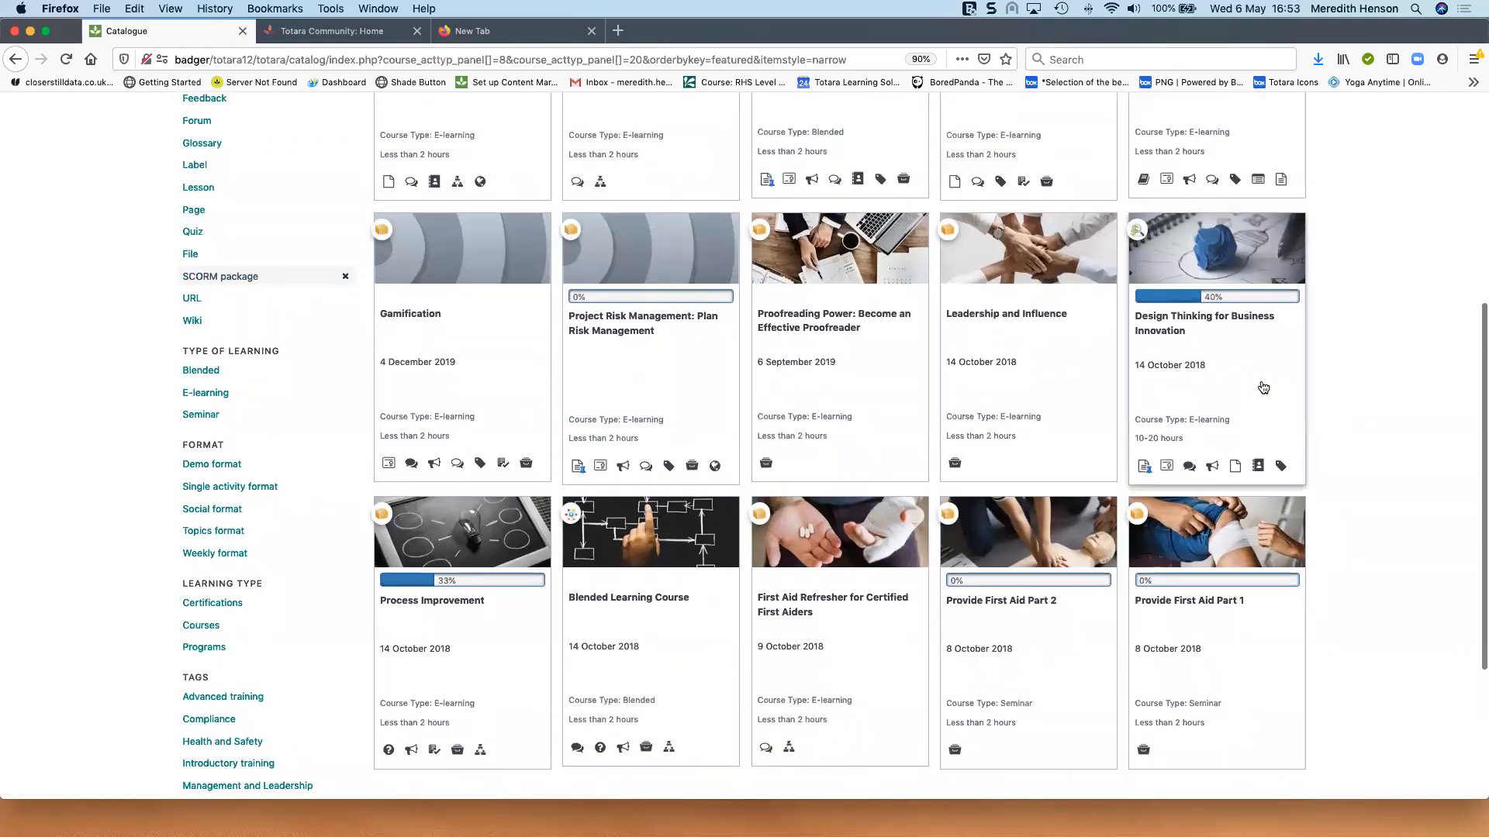
pyautogui.click(1263, 388)
pyautogui.click(1263, 687)
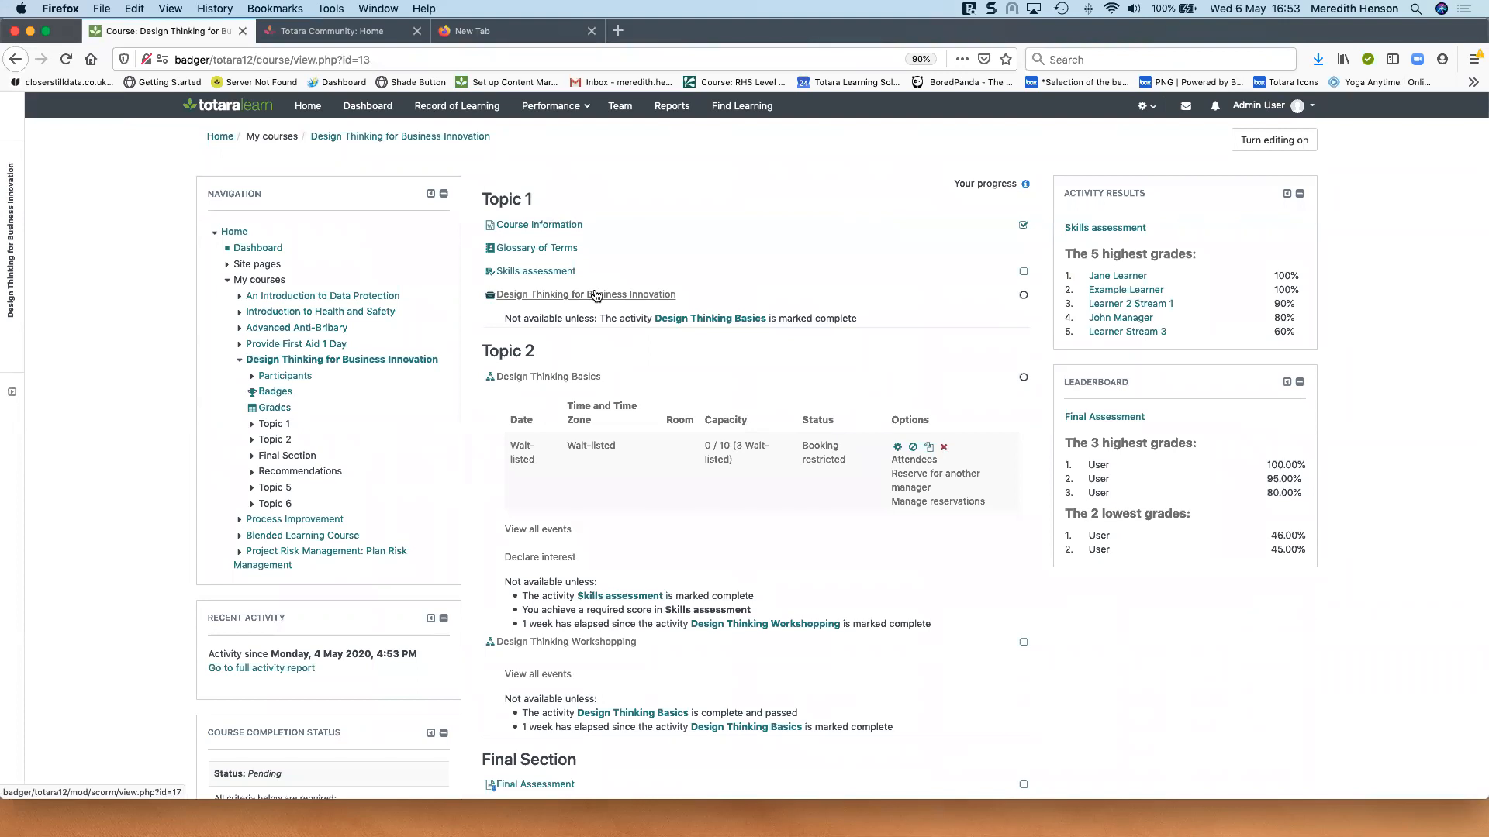
# Step: Launch the Design Thinking for Business Innovation SCORM package in Topic 1, view the GO1 sign-in popup and close it
pyautogui.click(595, 295)
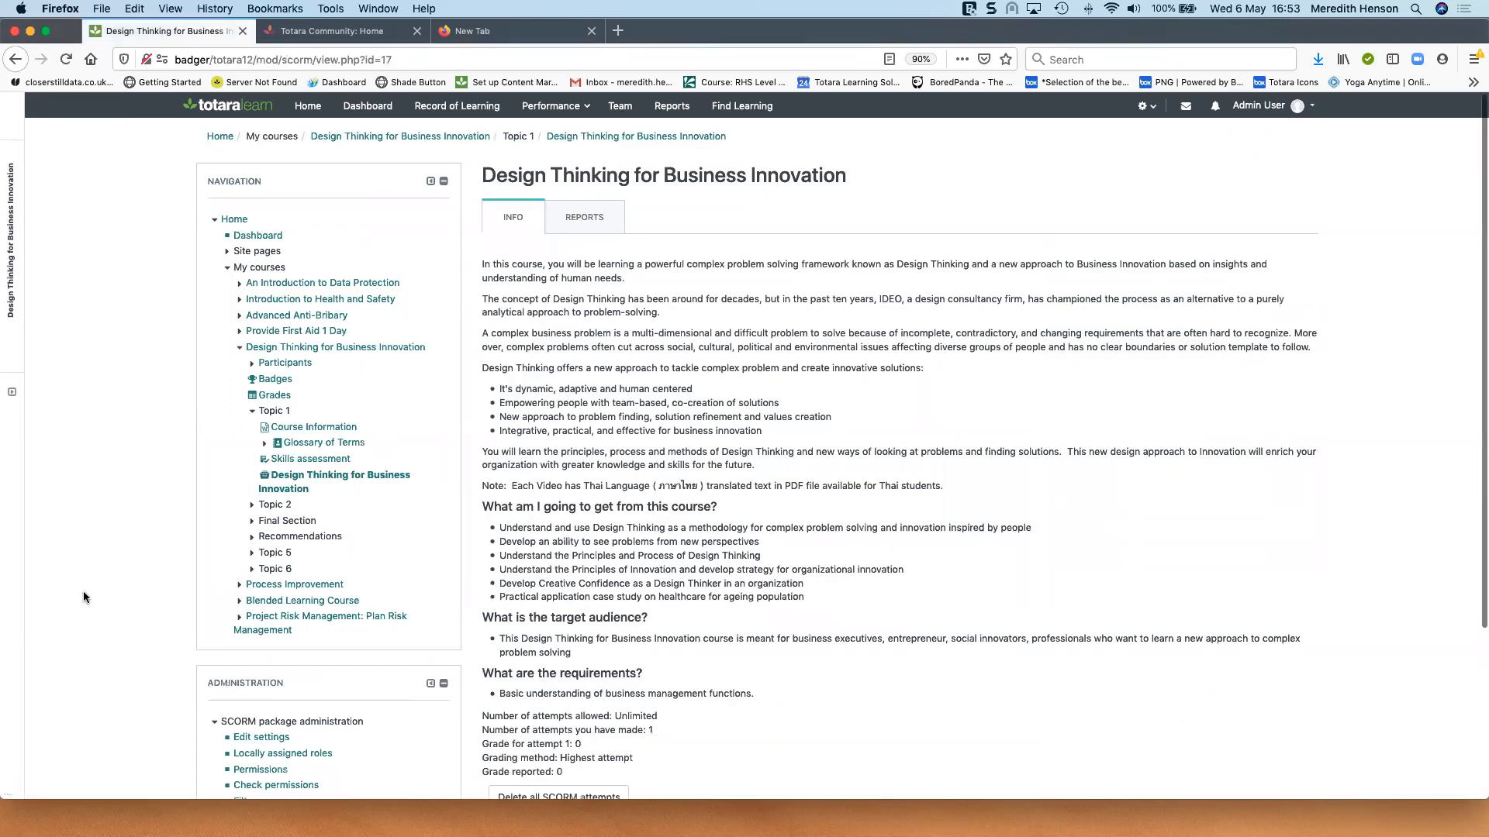
pyautogui.scroll(-4, 709, 487)
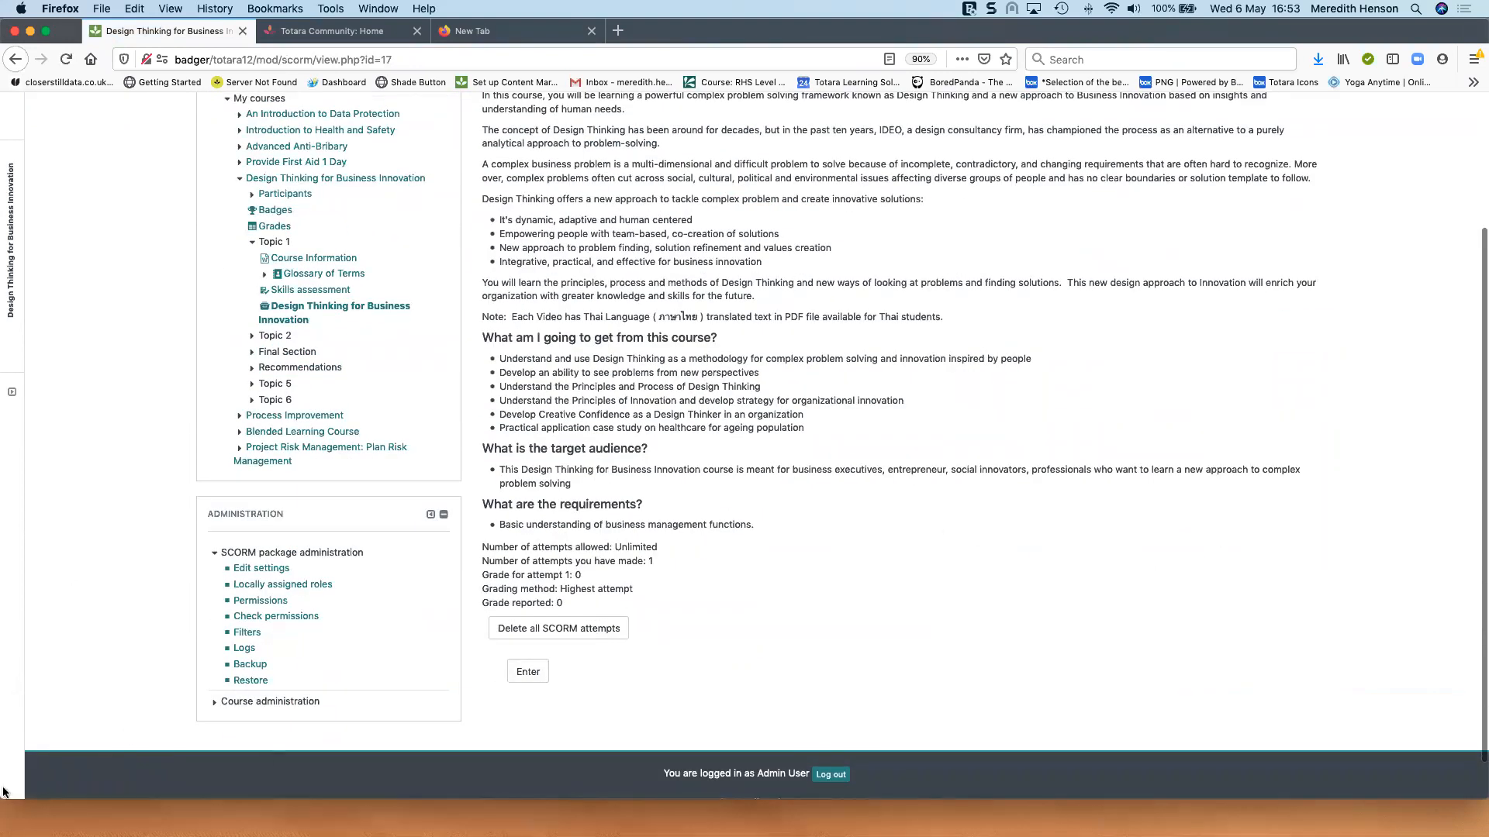
pyautogui.click(537, 680)
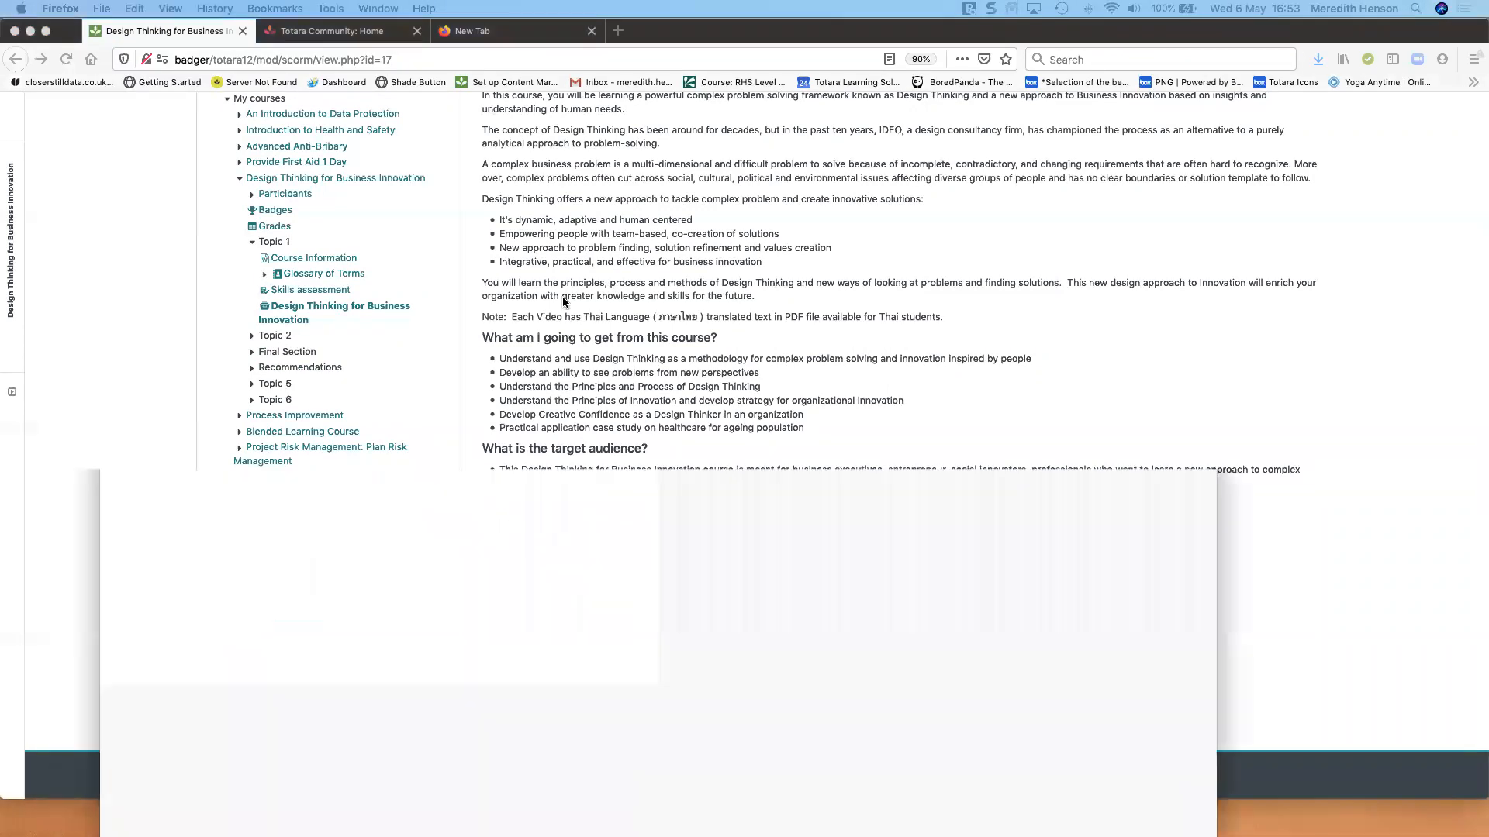
pyautogui.moveTo(572, 296); pyautogui.dragTo(612, 264)
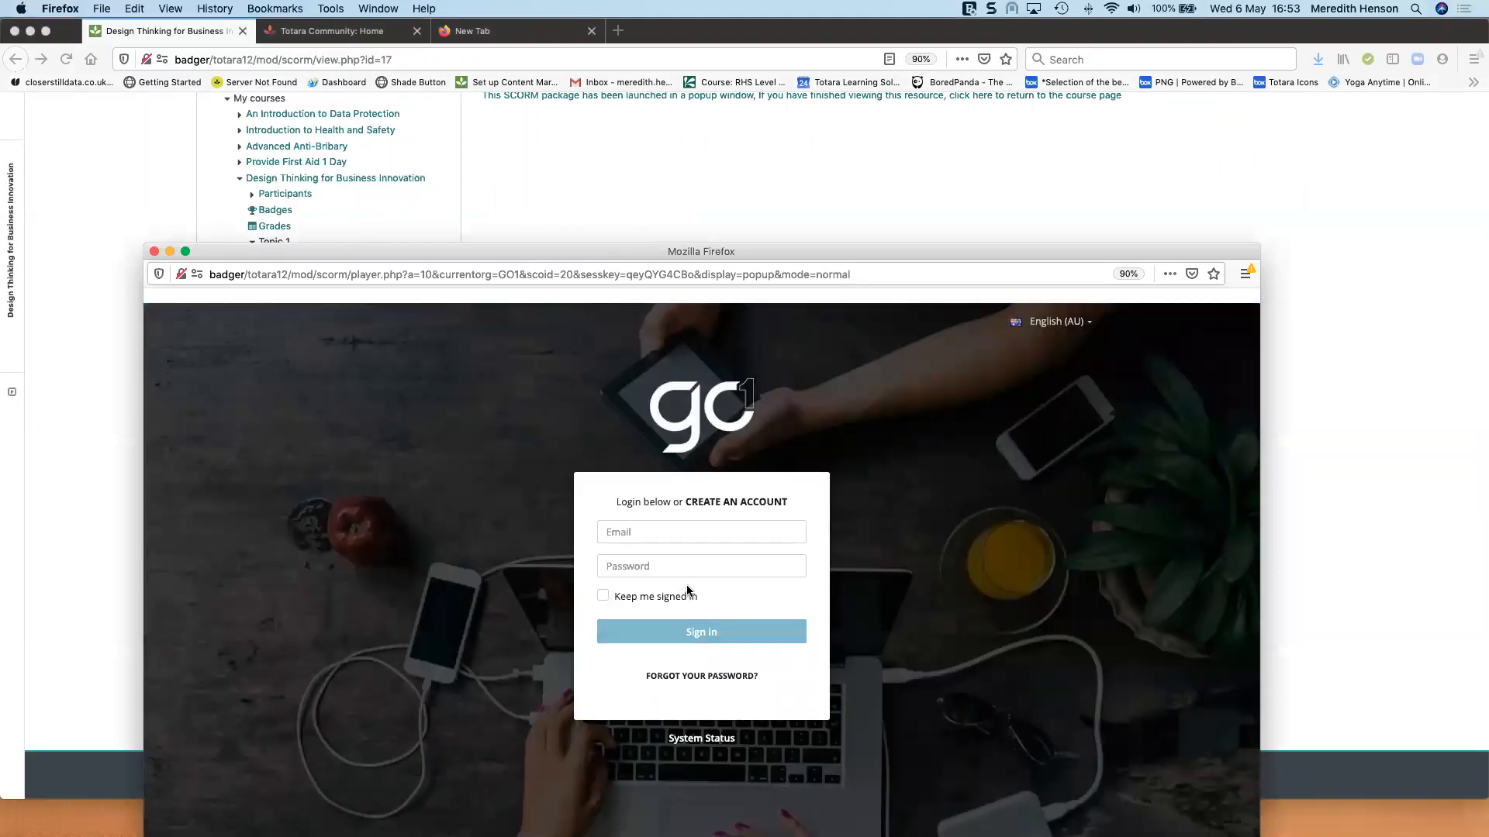
pyautogui.click(155, 252)
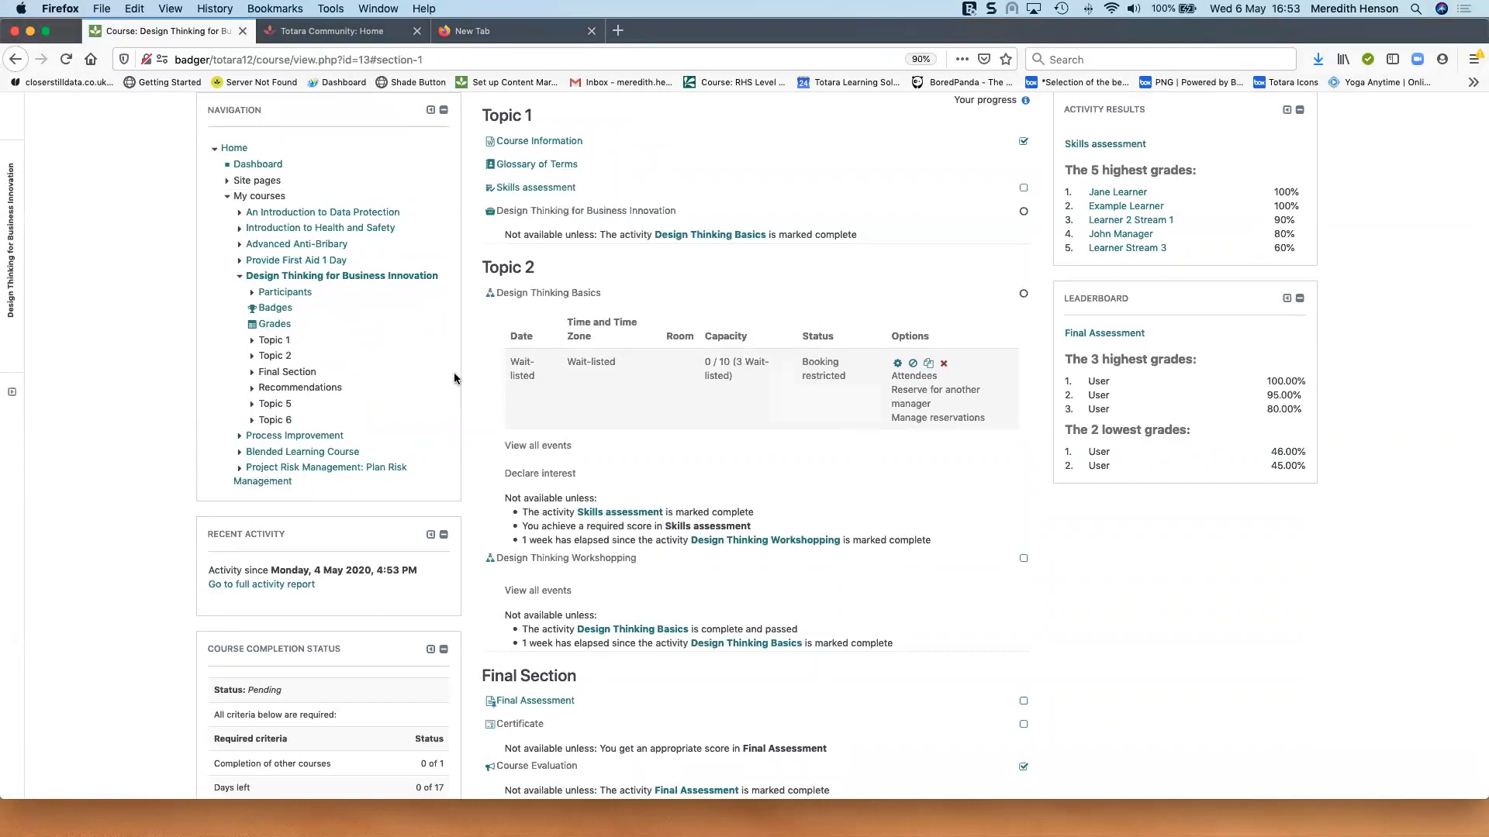
# Step: Turn on course editing and open the settings of the Design Thinking for Business Innovation SCORM package in Topic 1
pyautogui.scroll(-1, 465, 349)
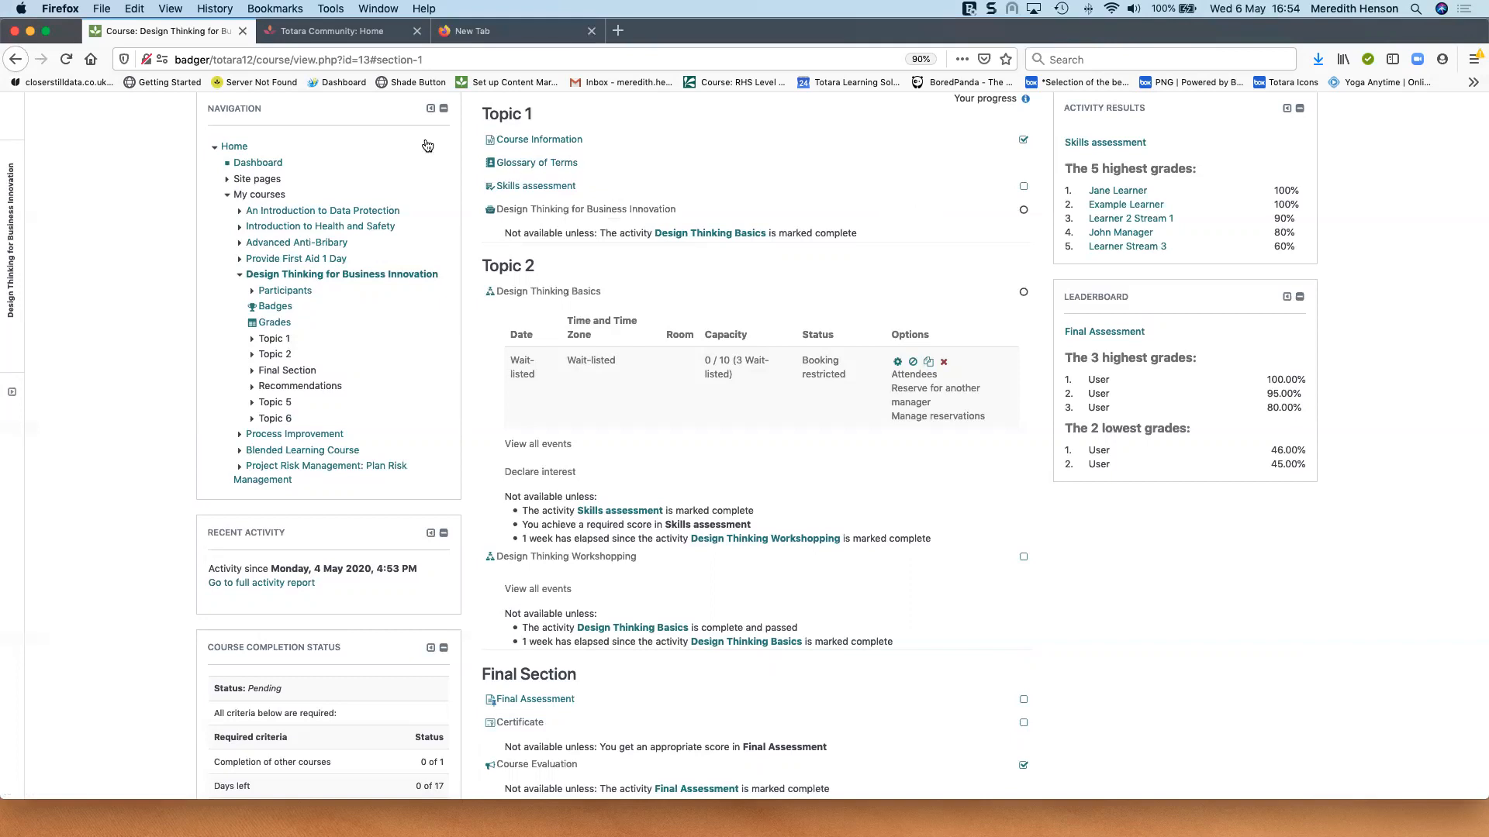
pyautogui.scroll(2, 802, 489)
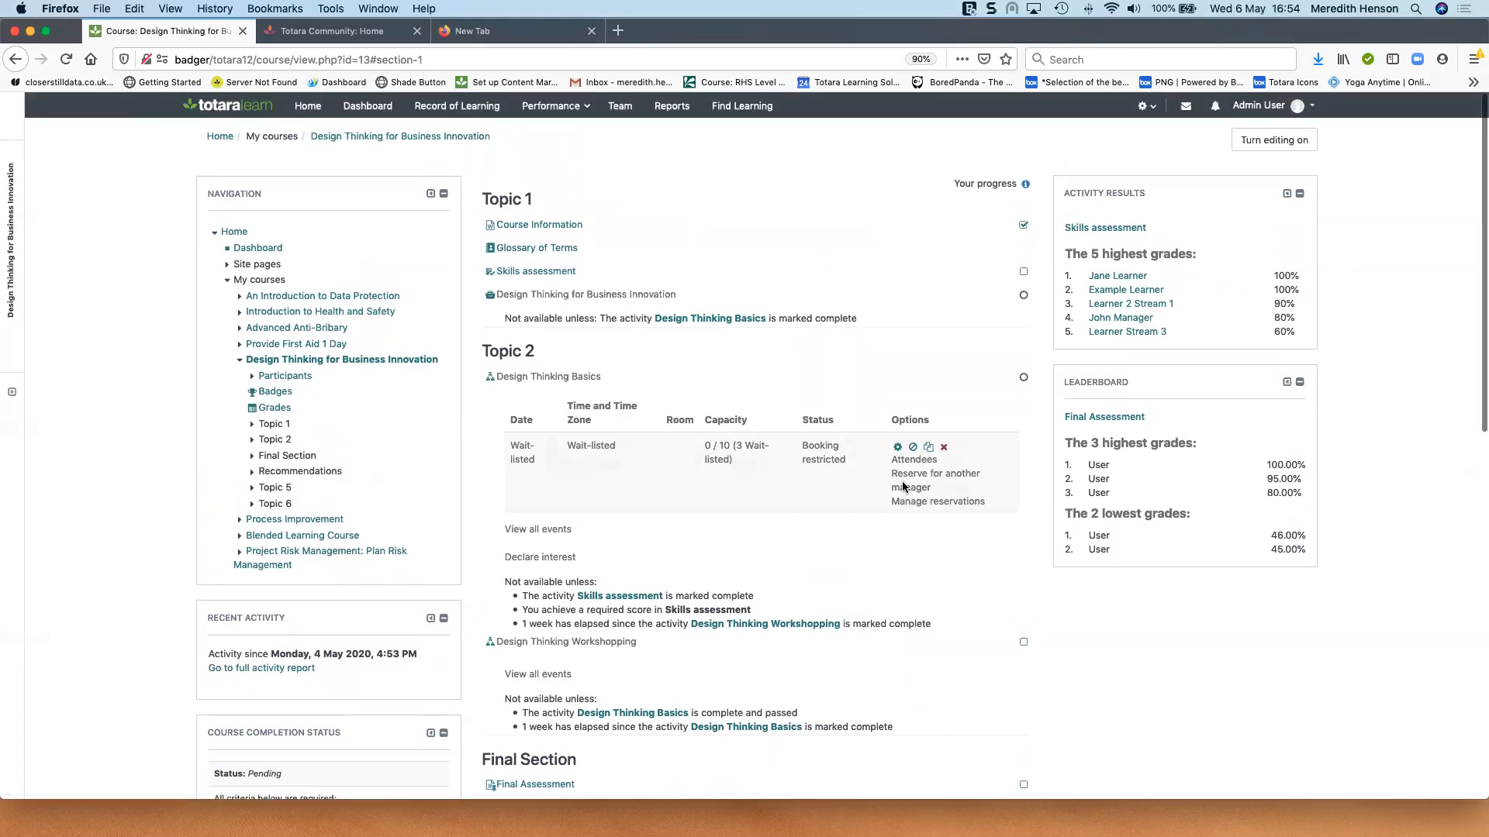
pyautogui.click(1271, 139)
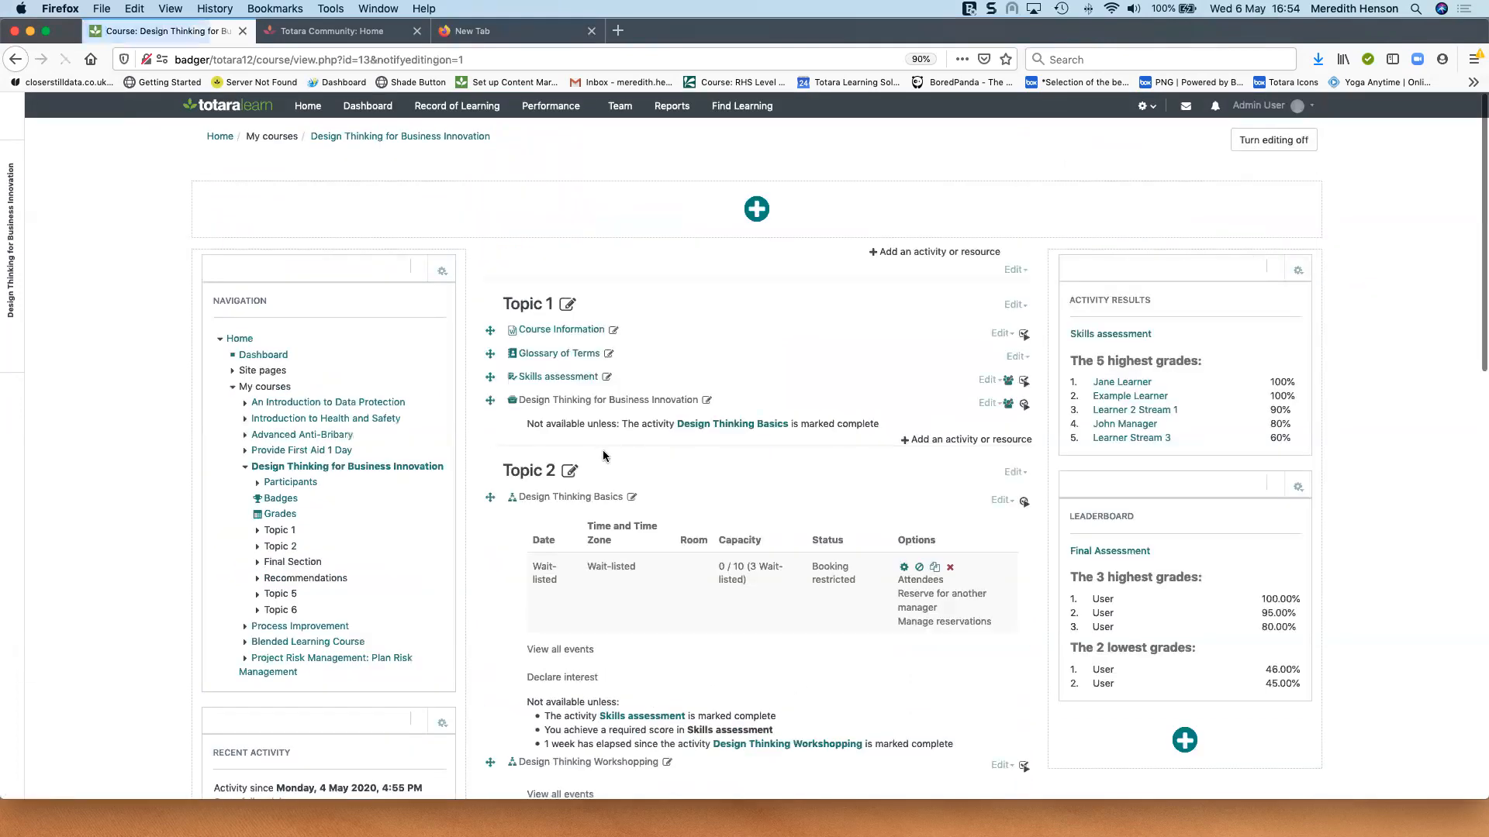
pyautogui.click(989, 403)
pyautogui.click(959, 422)
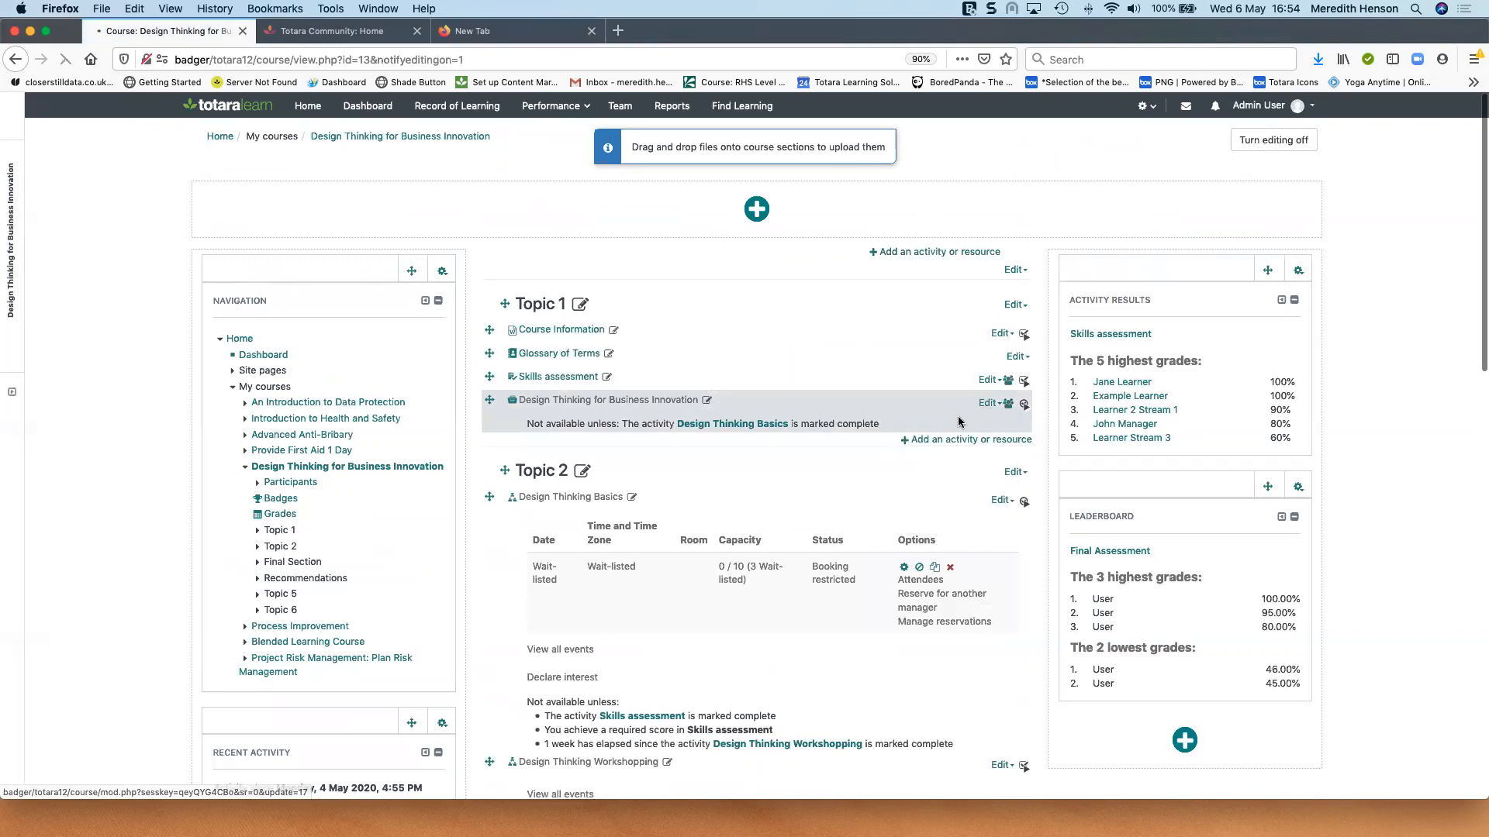
# Step: Review the SCORM package's package file, and expand its Restrict access and Activity completion settings to examine them
pyautogui.scroll(-5, 676, 333)
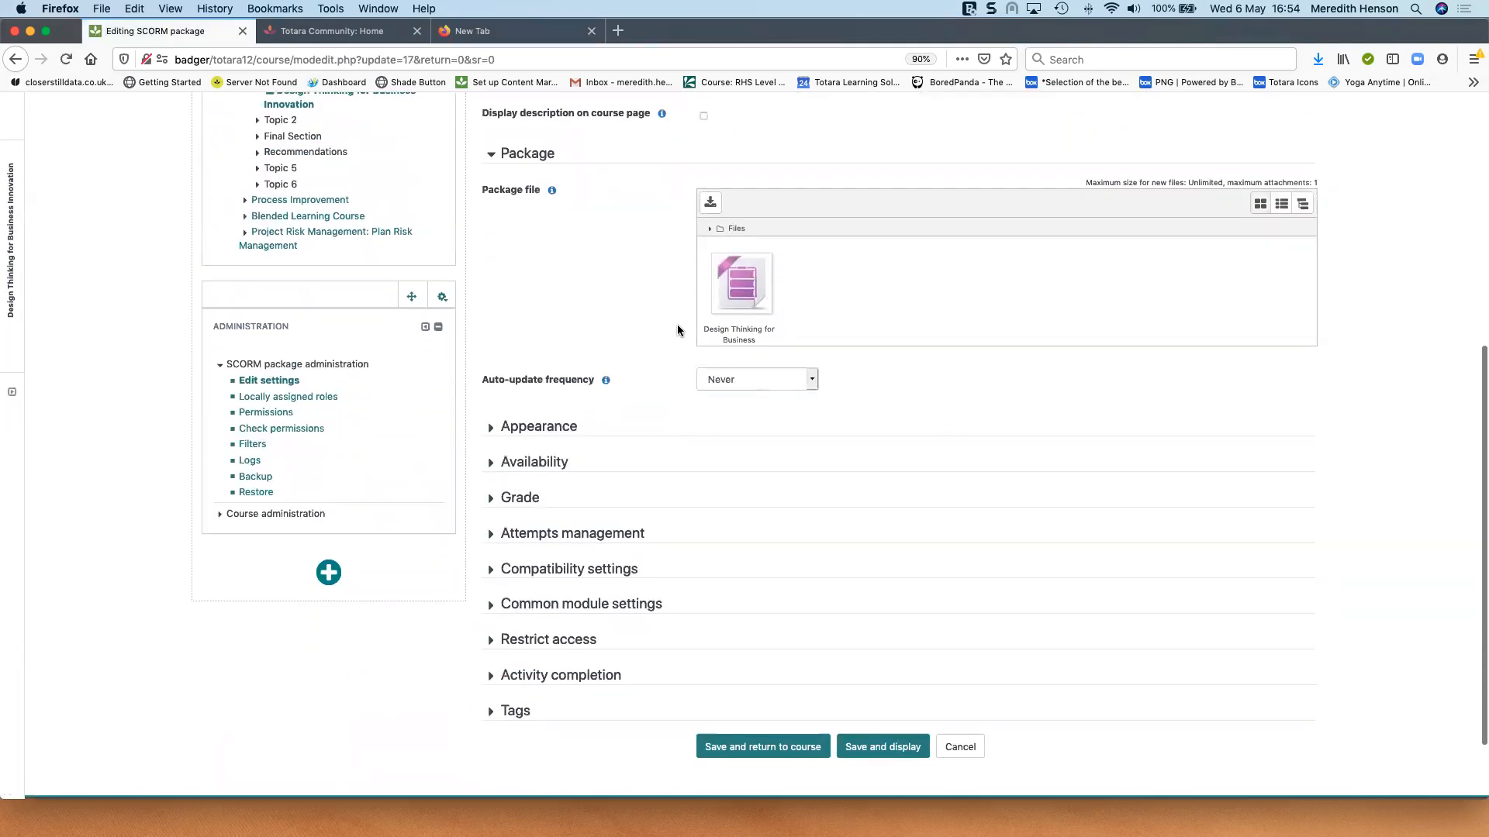
pyautogui.scroll(-1, 676, 330)
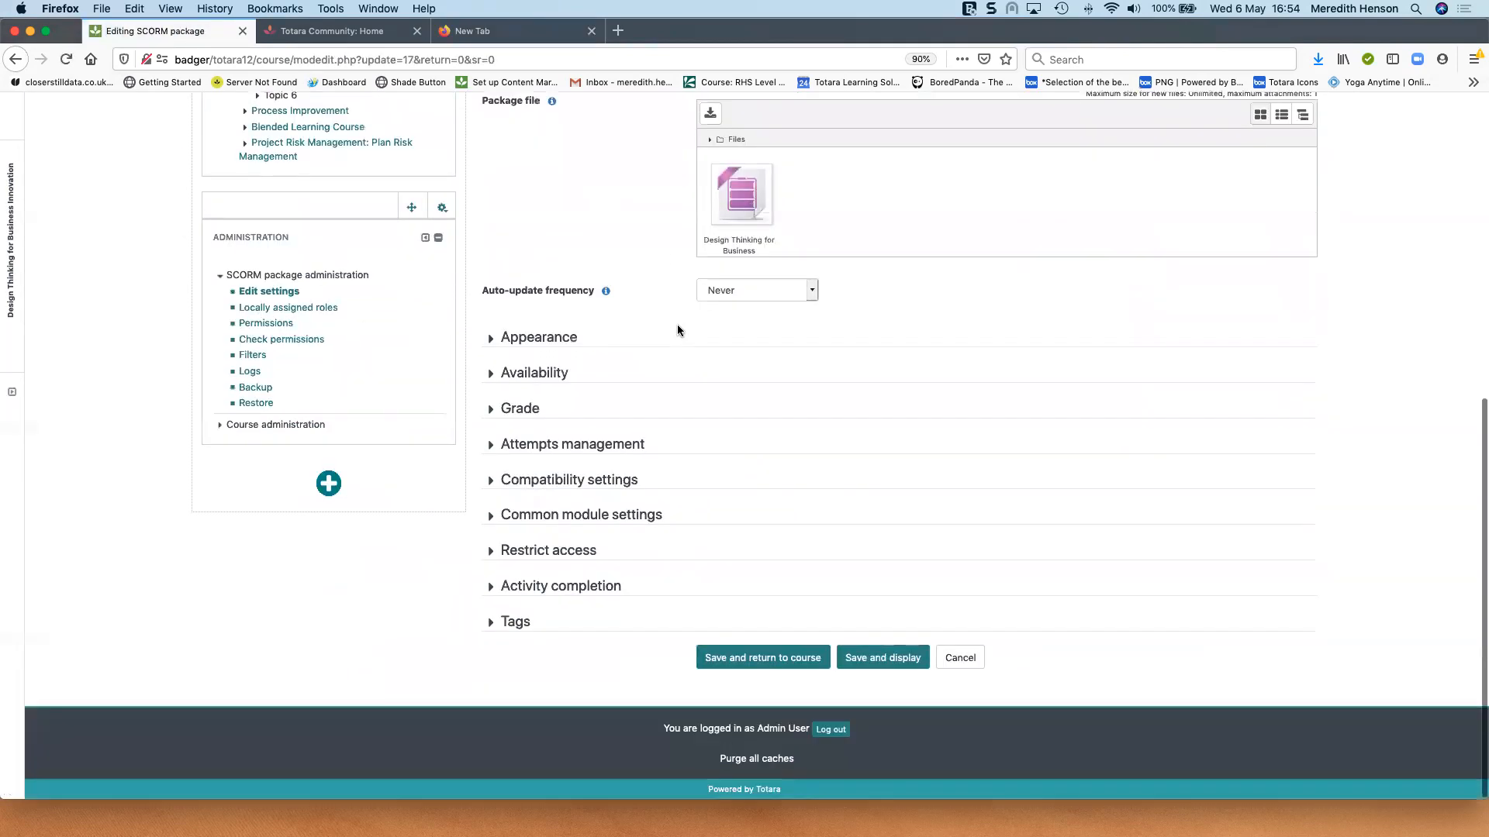
pyautogui.click(555, 552)
pyautogui.scroll(-2, 594, 608)
pyautogui.click(566, 587)
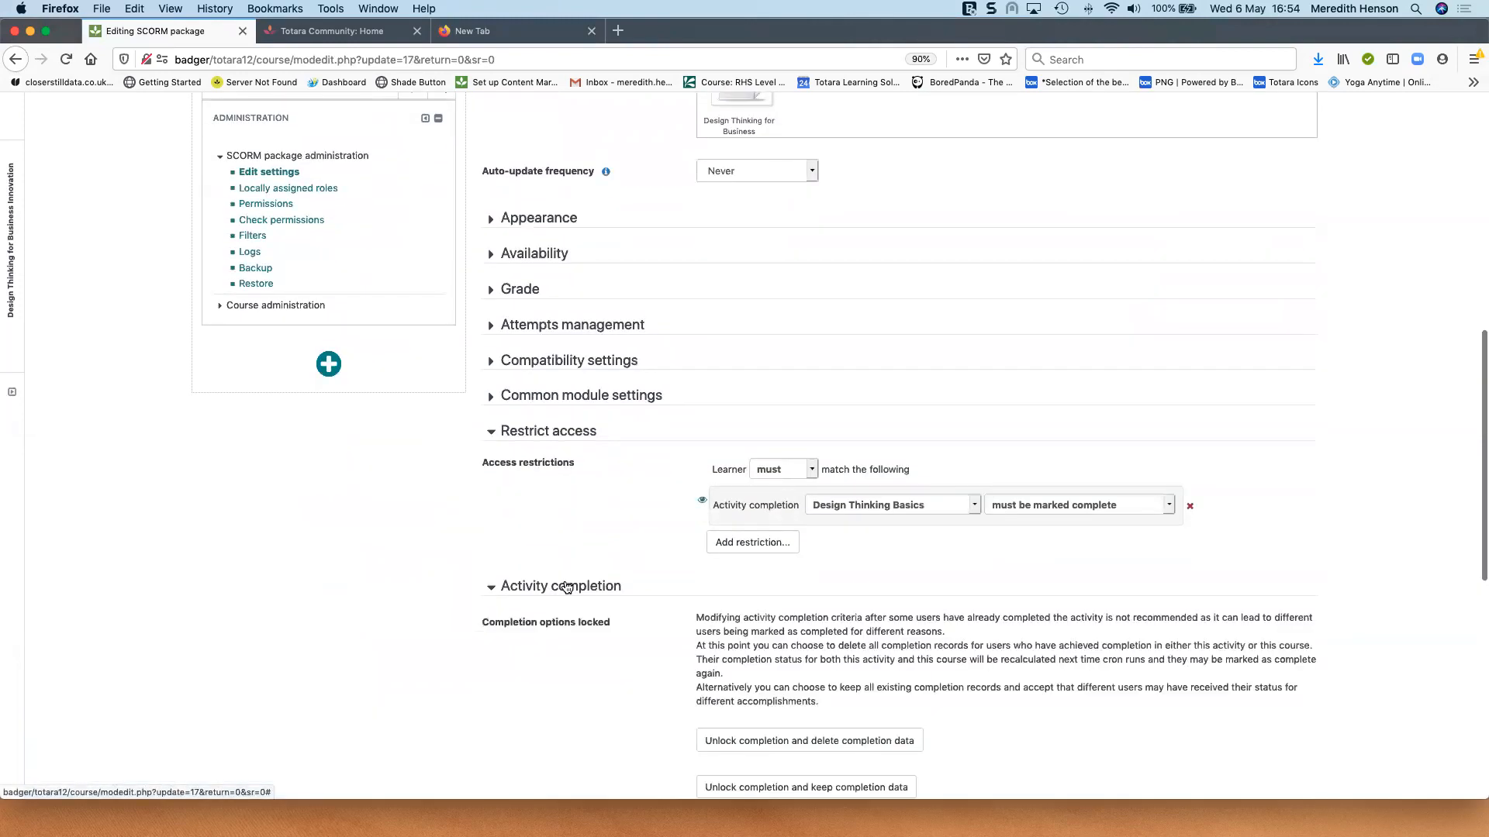
pyautogui.scroll(-5, 566, 587)
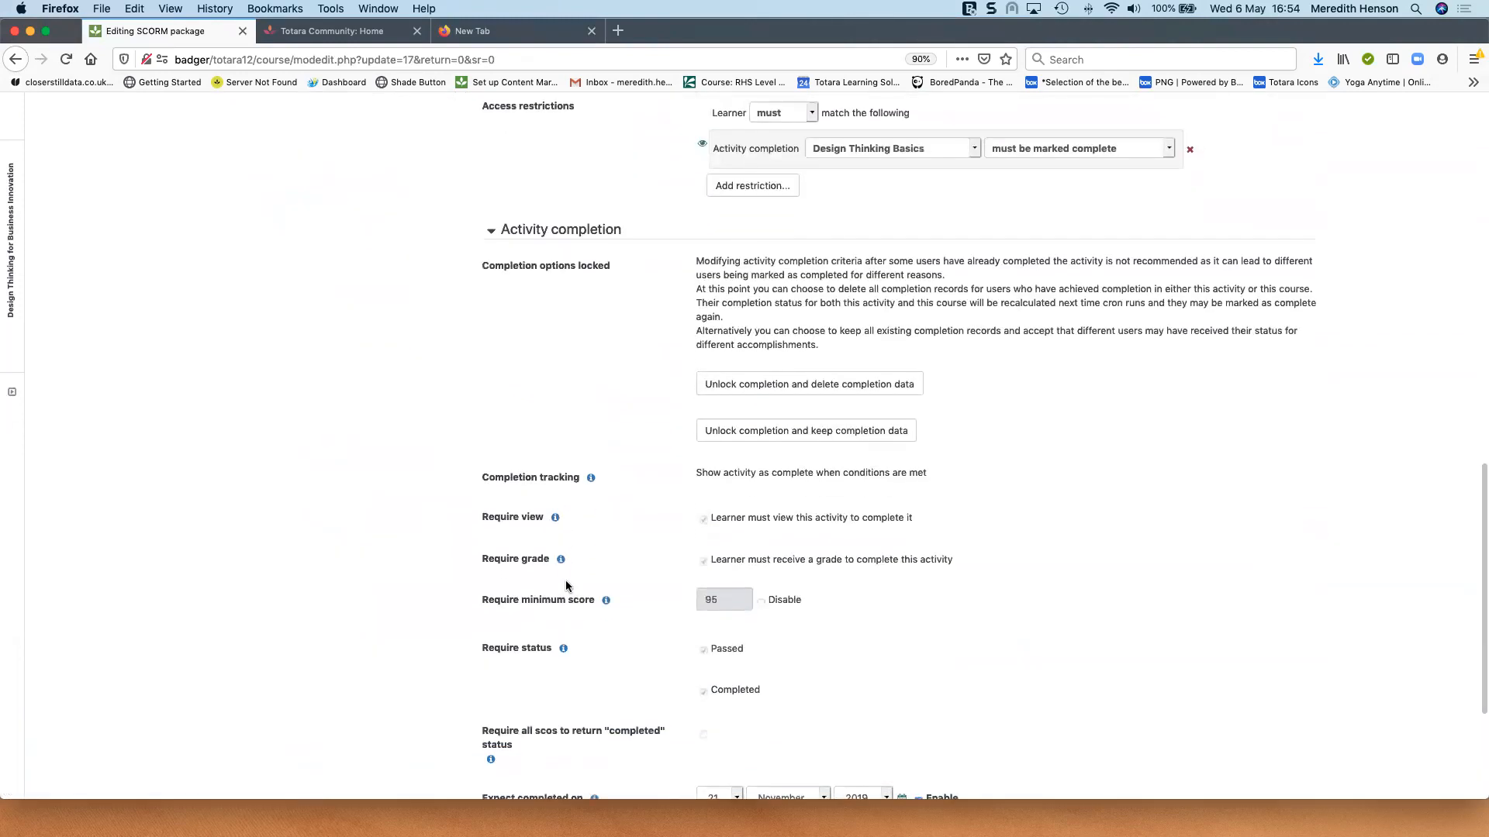